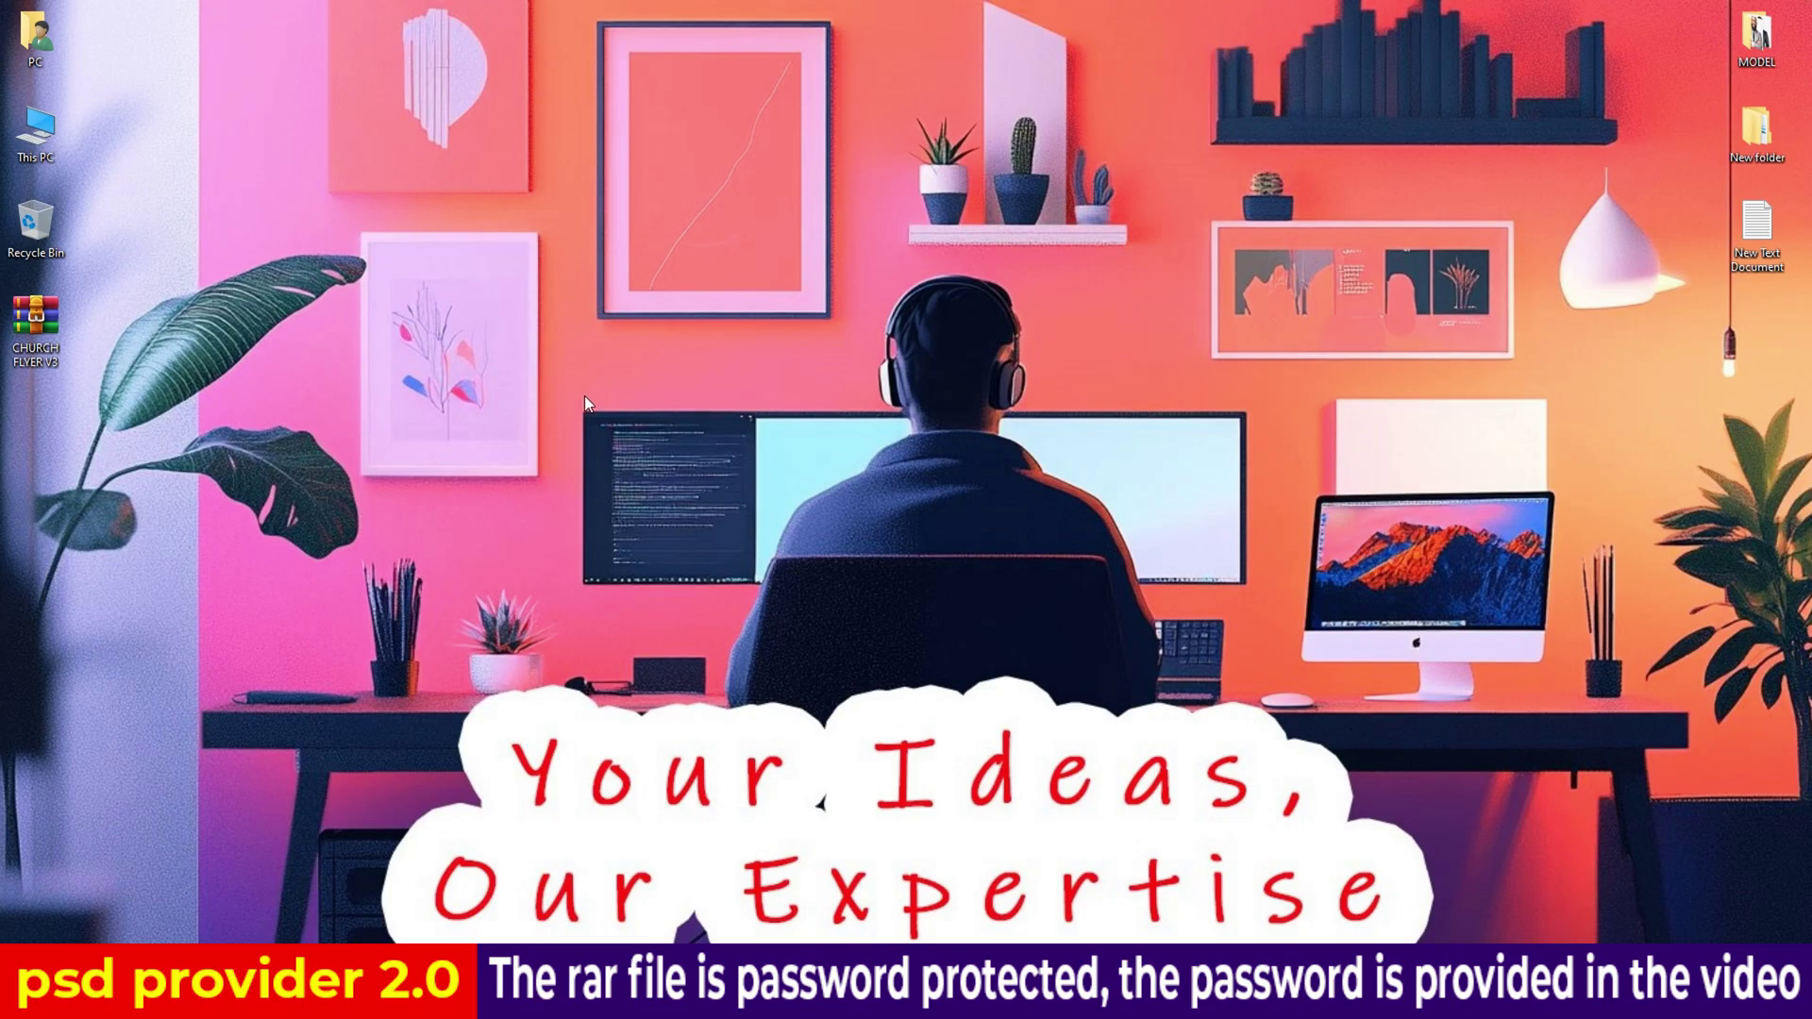
Extract the CHURCH FLYER V3 archive, entering the archive password.
right_click(49, 324)
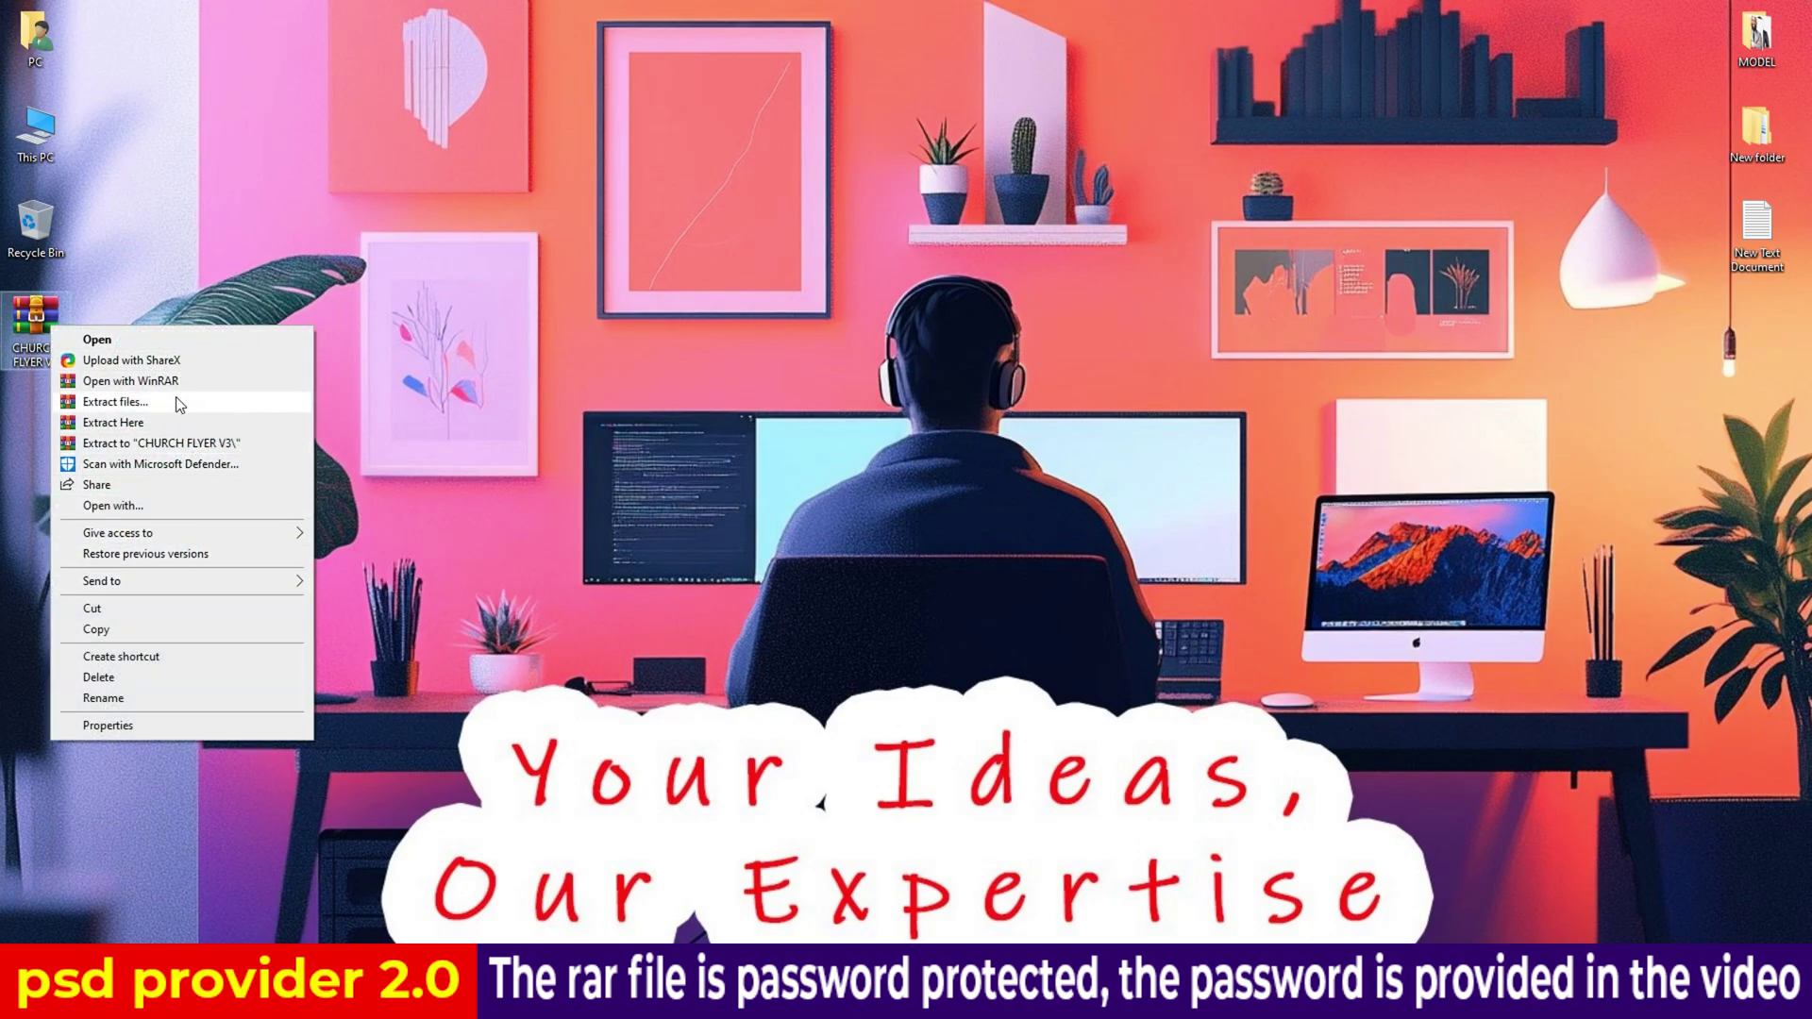
click(179, 422)
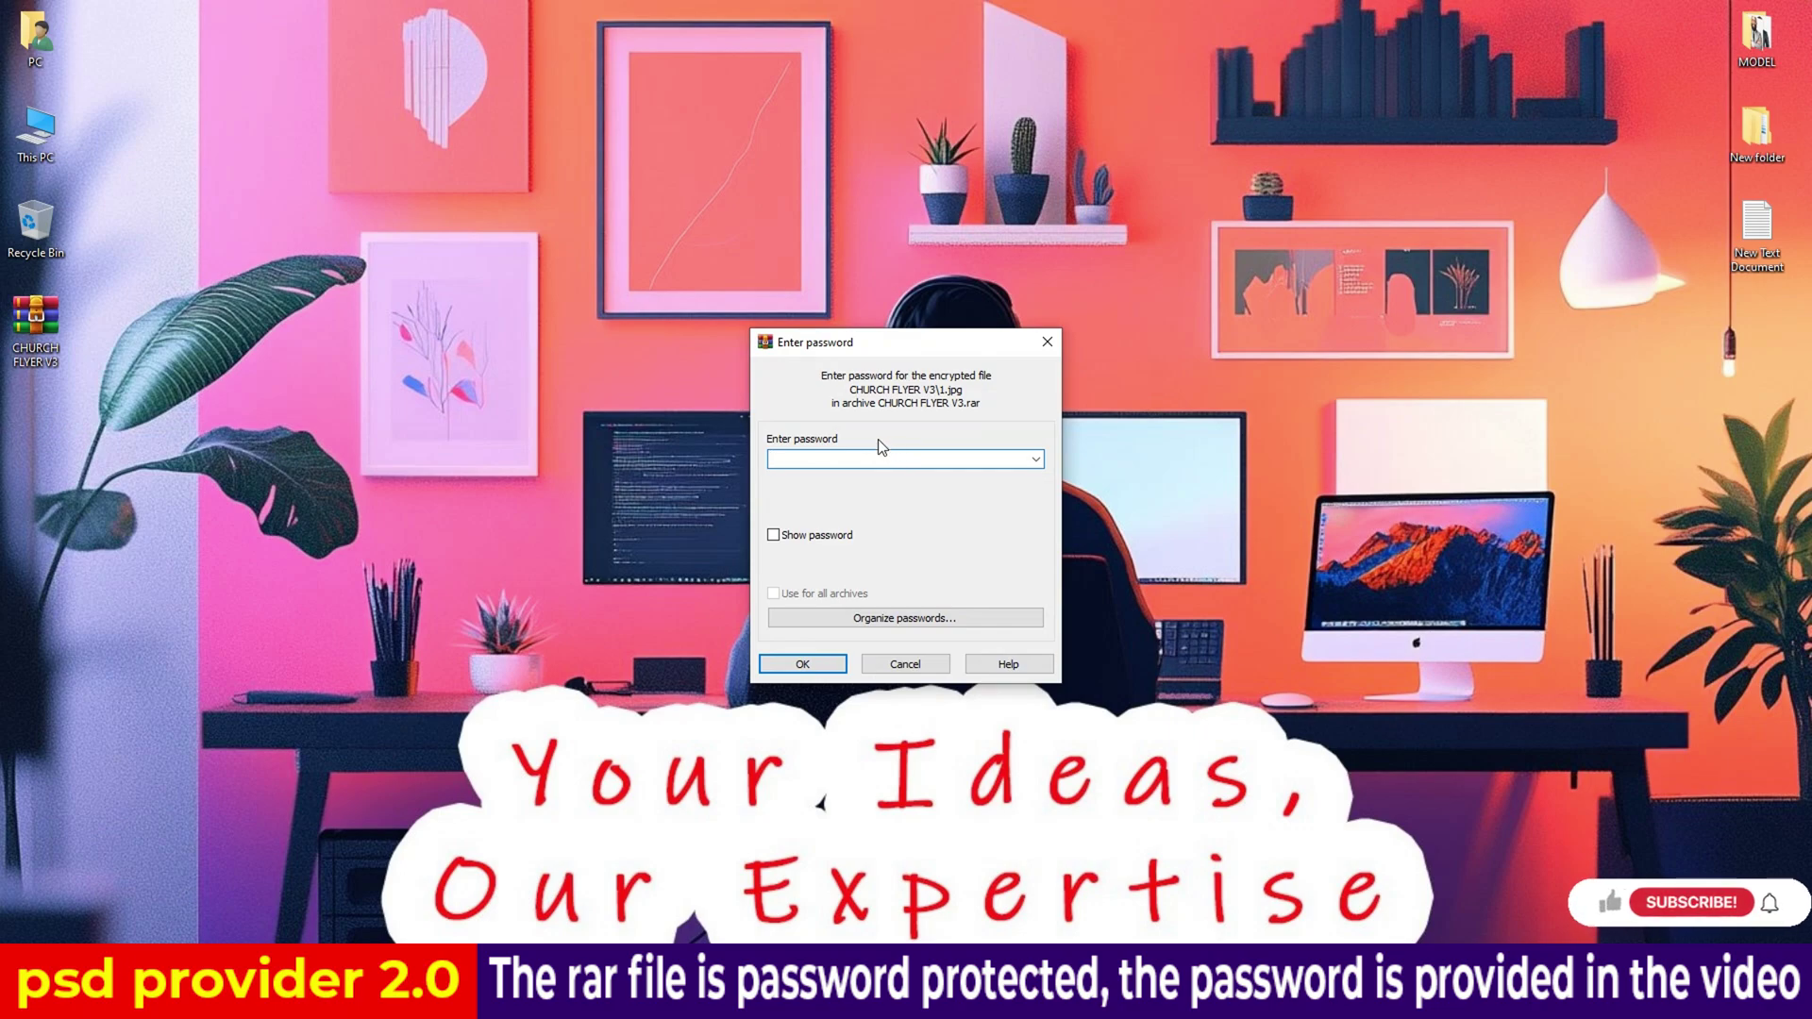
key(ctrl+v)
click(803, 663)
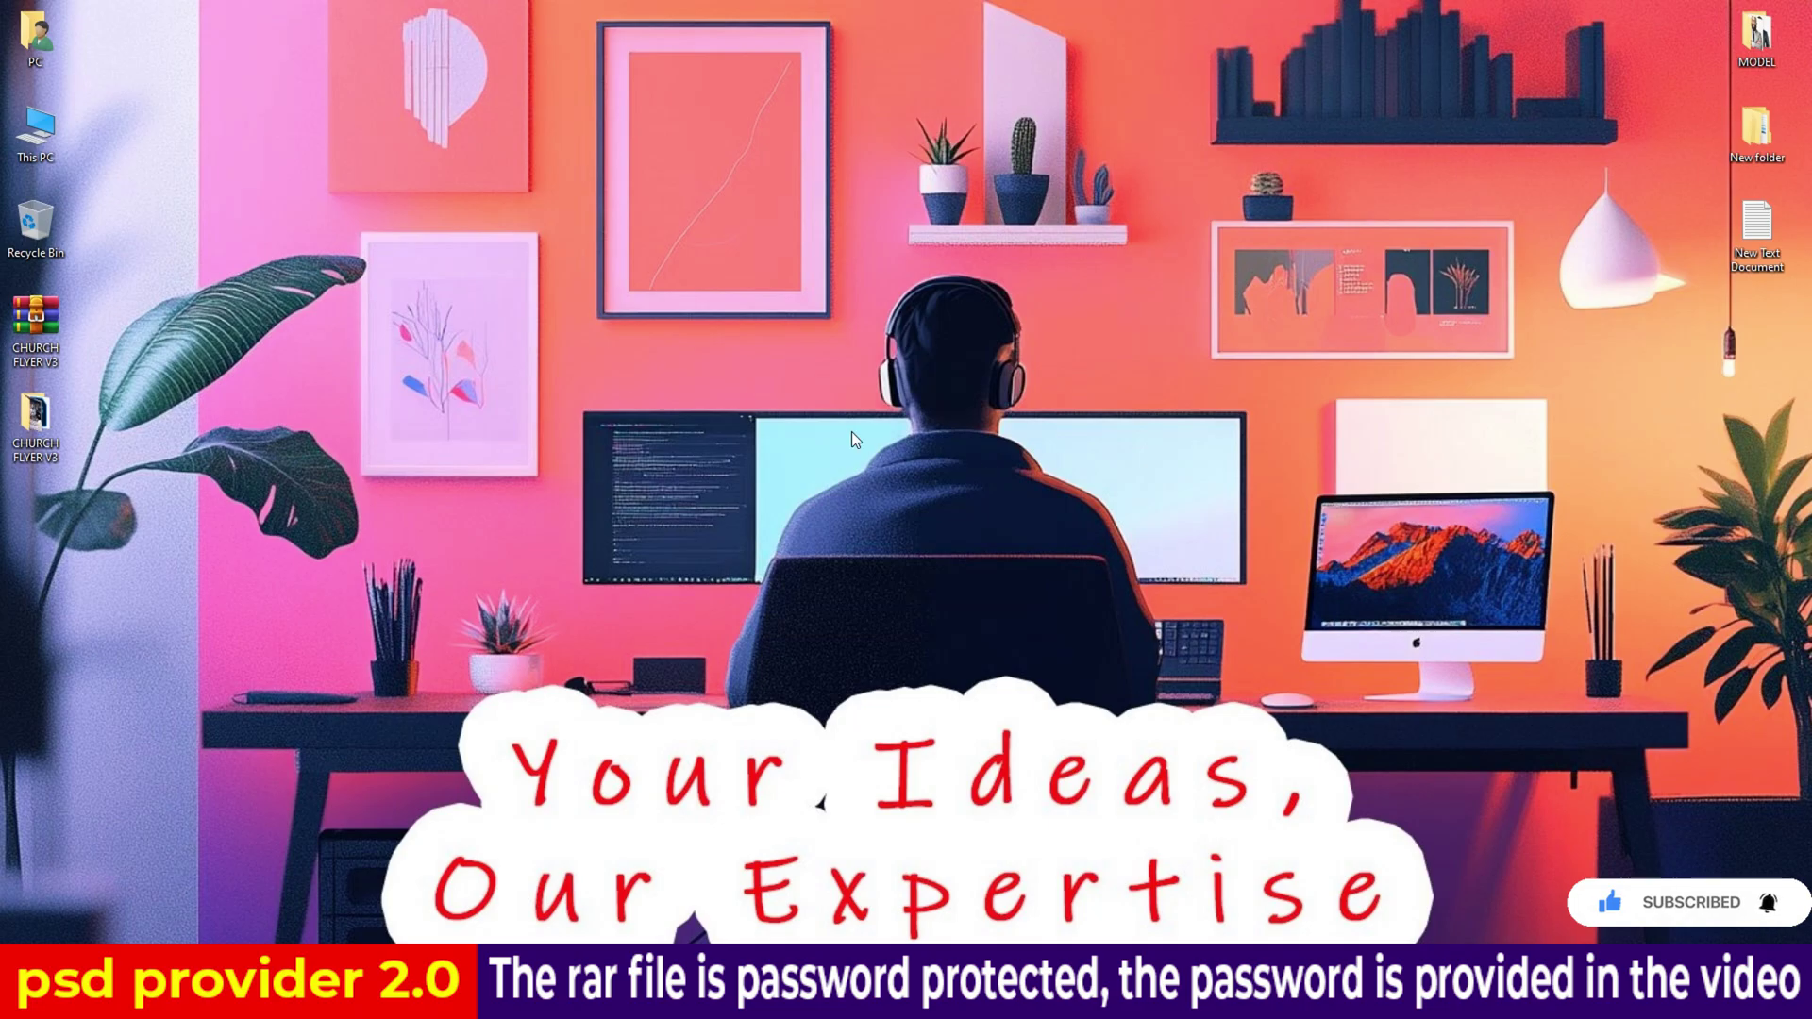
Refresh the desktop and open the extracted CHURCH FLYER V3 folder.
right_click(510, 370)
click(574, 430)
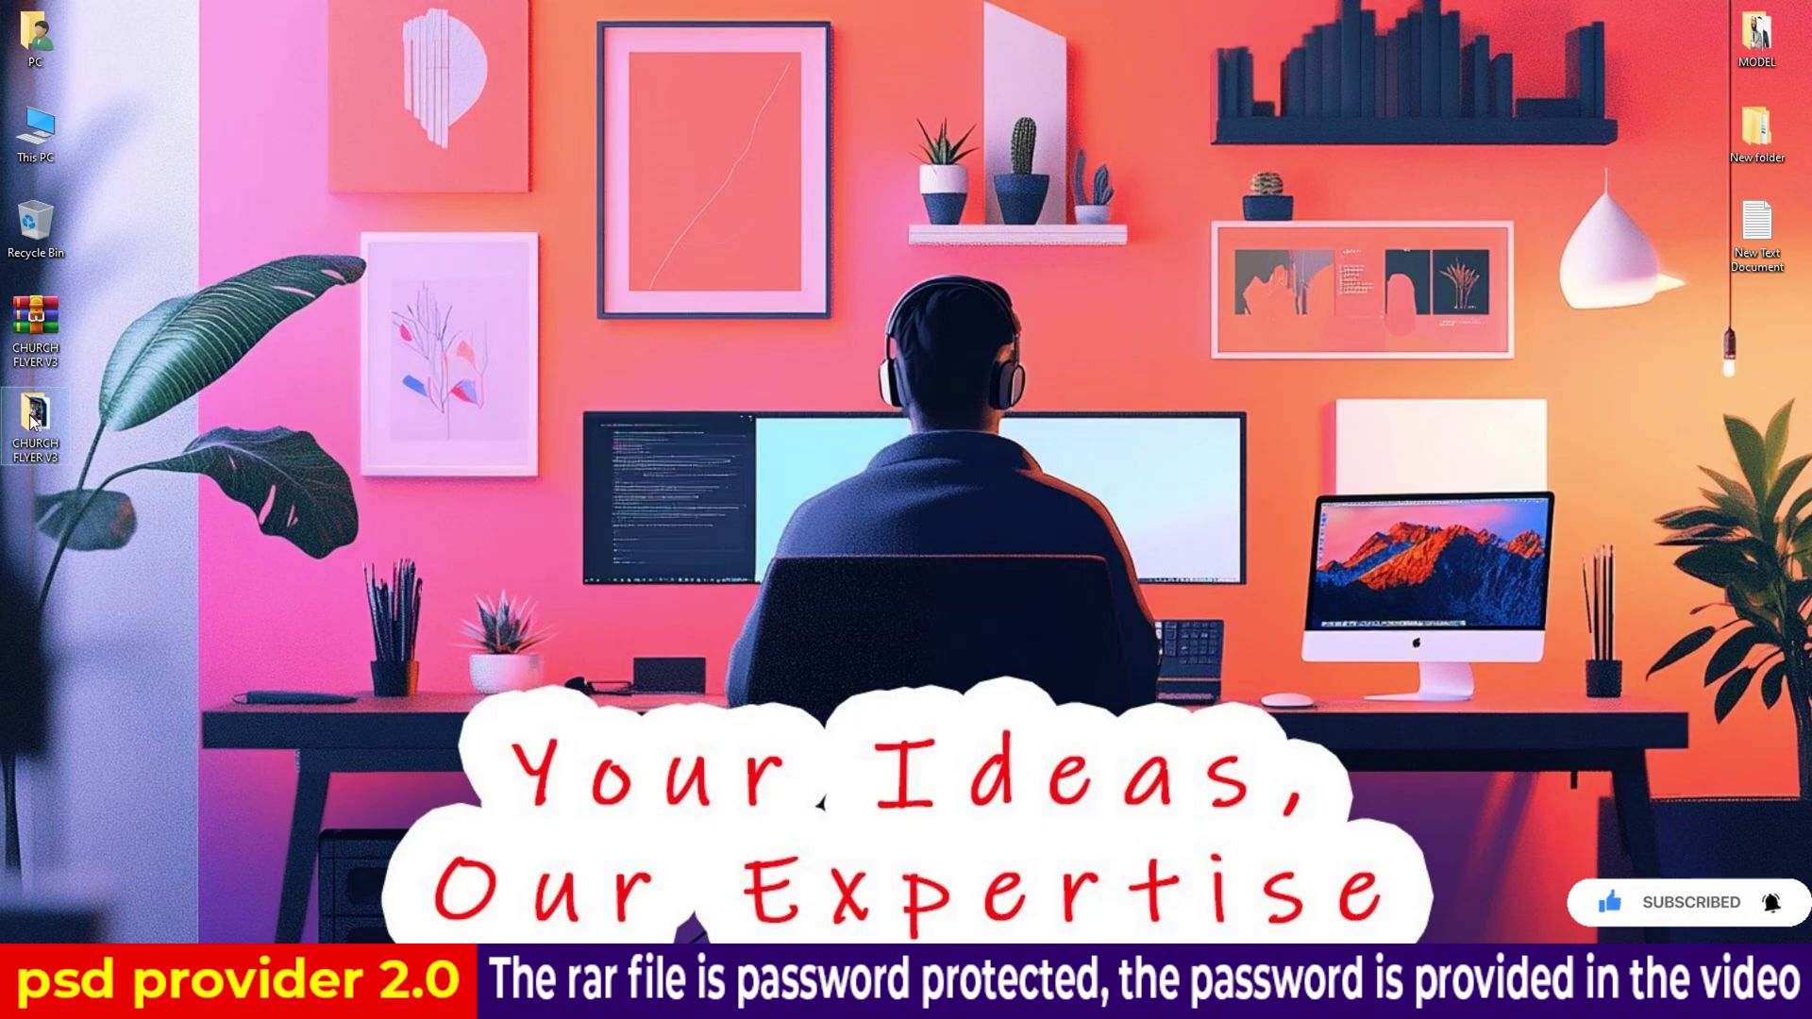
double_click(33, 420)
right_click(1182, 540)
click(1265, 619)
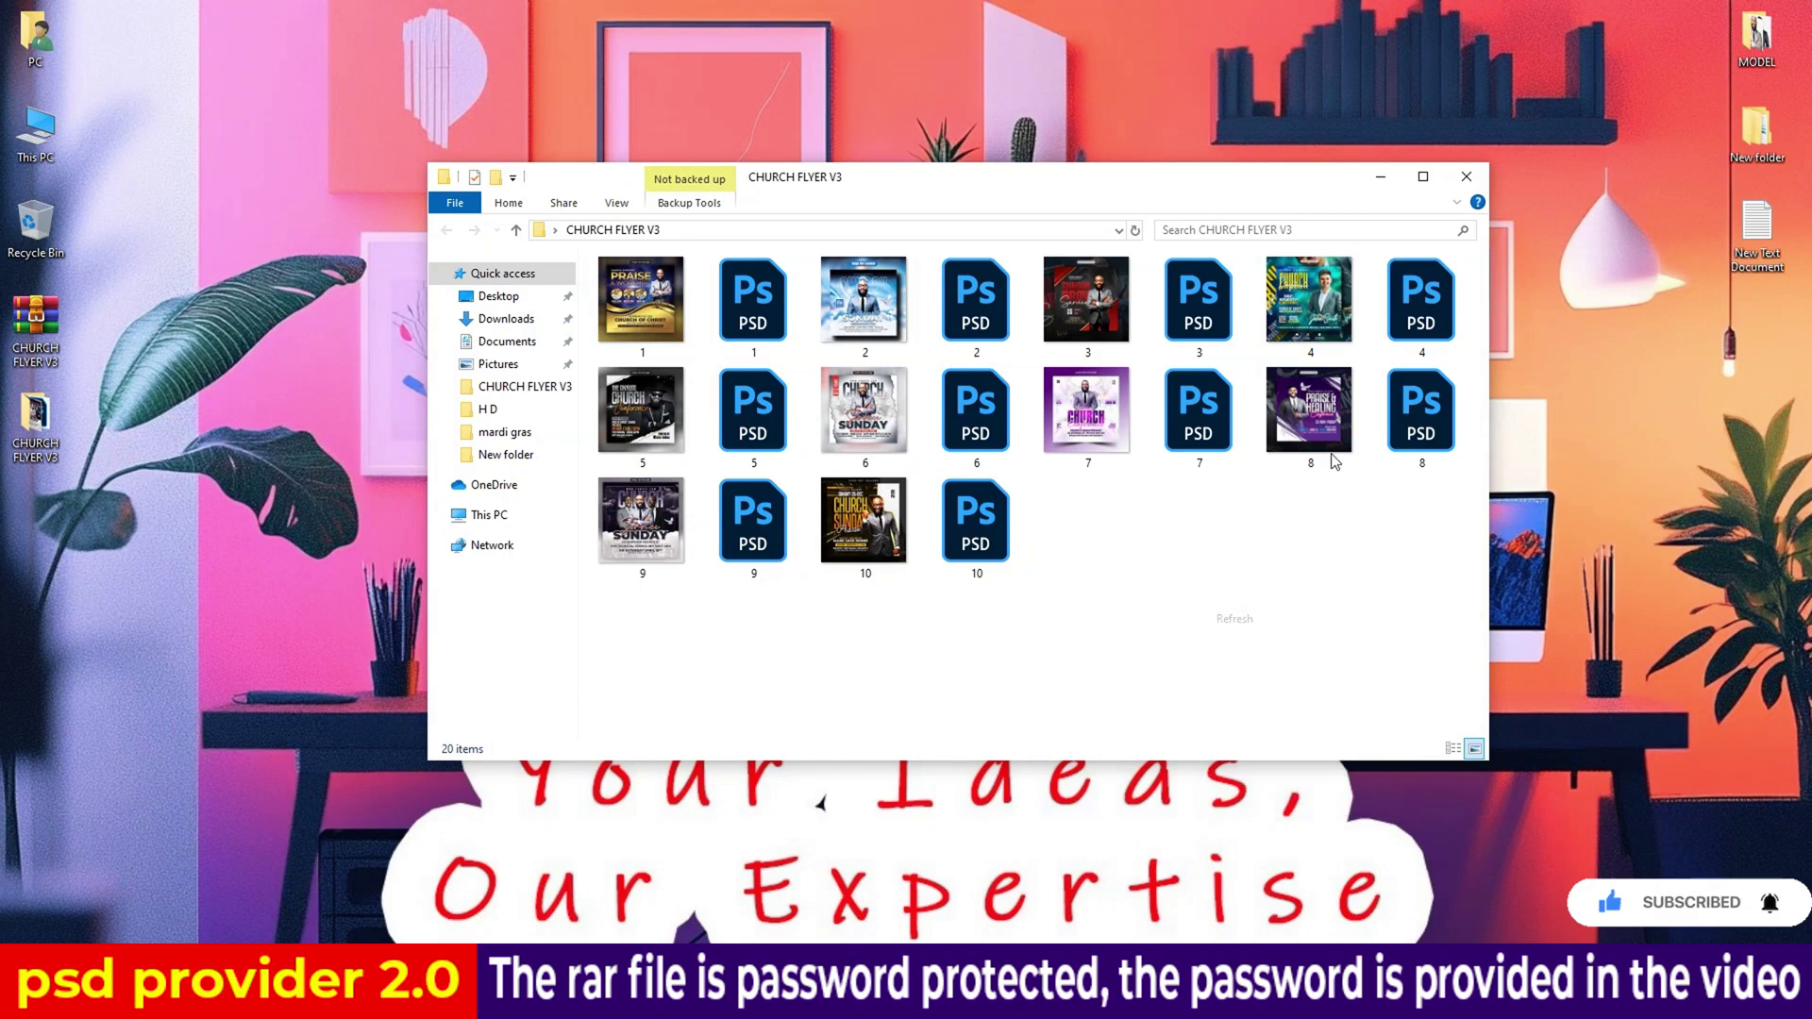
Maximize the folder, show files as Large icons, and open preview 1.jpg.
click(1423, 177)
right_click(755, 352)
mouse_move(801, 360)
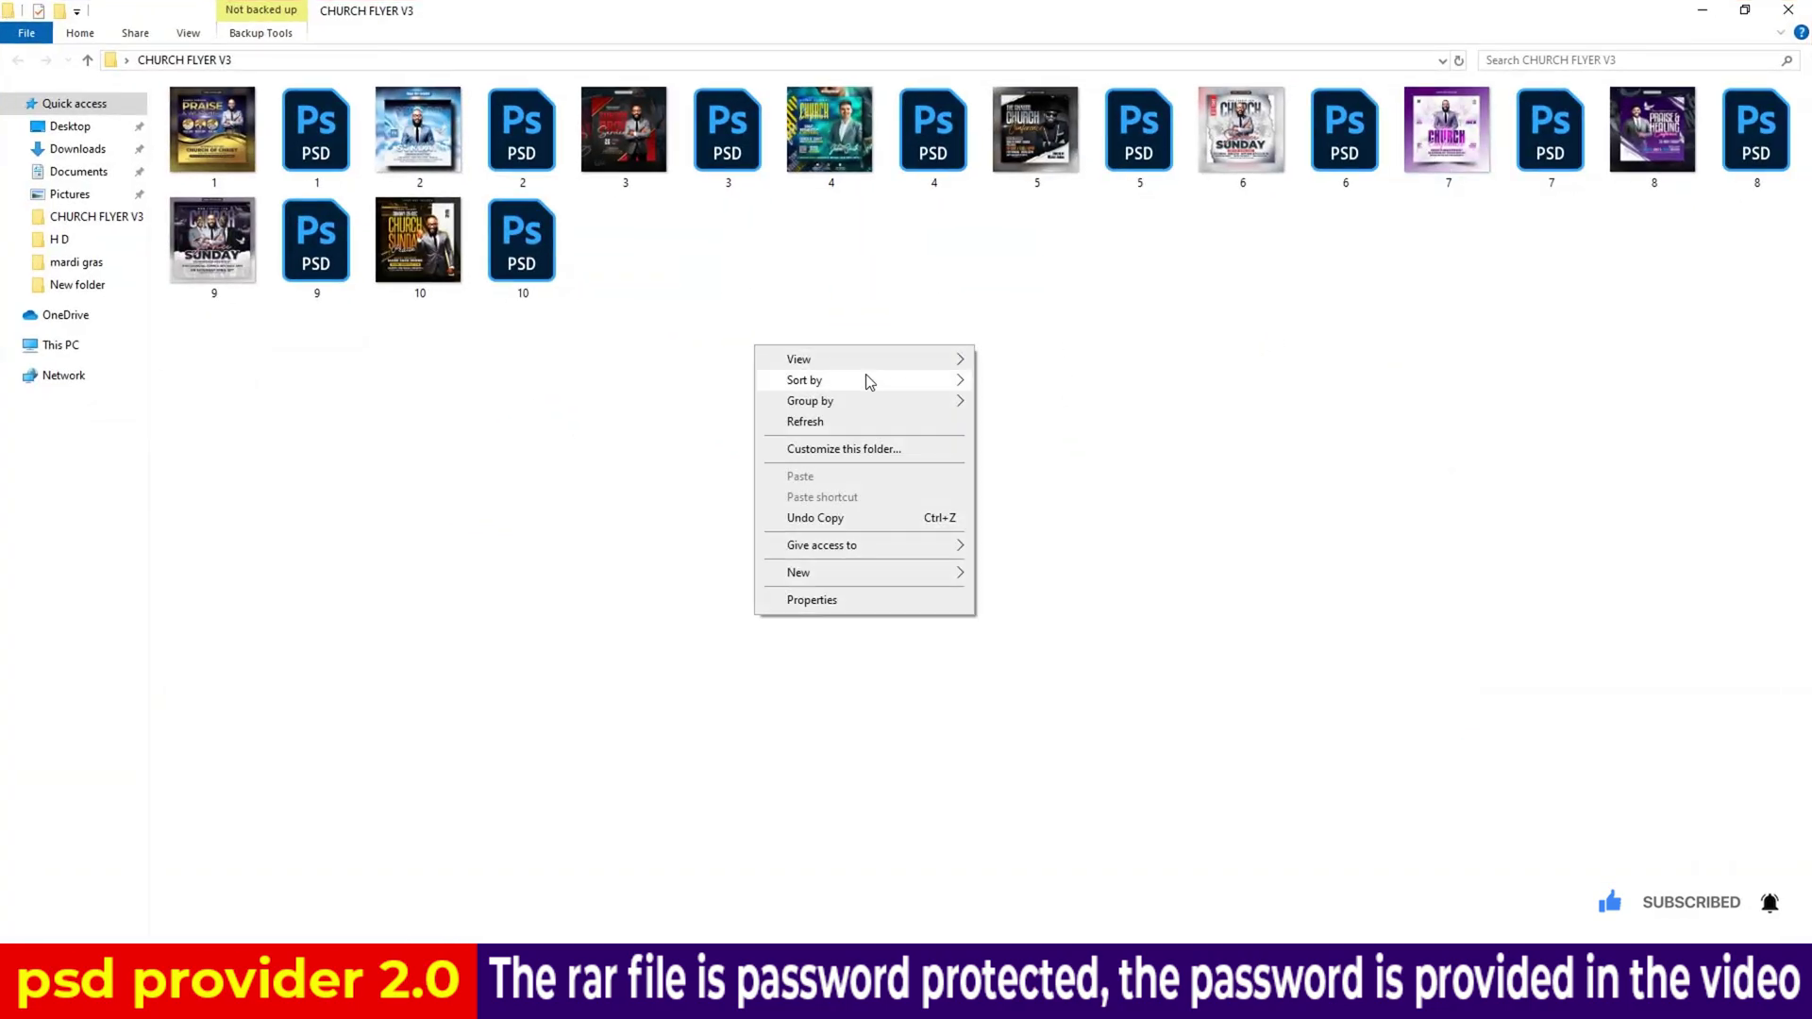
click(1076, 359)
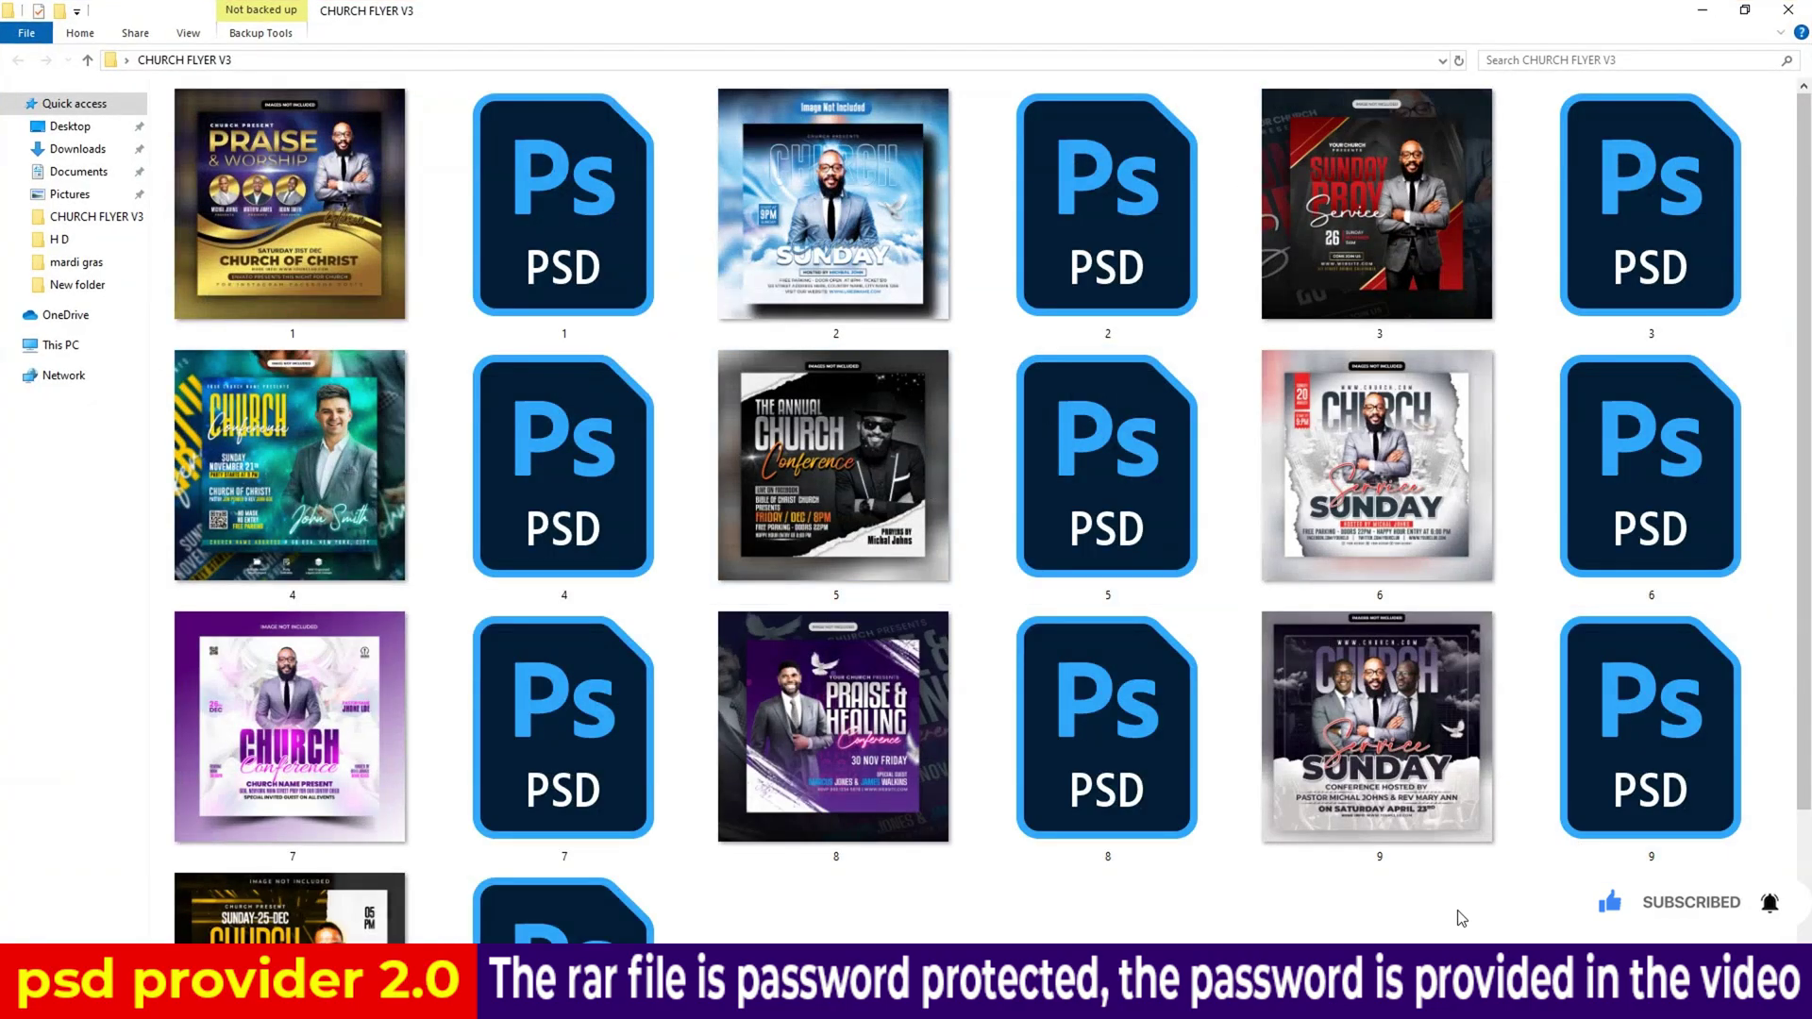
right_click(1285, 656)
mouse_move(1490, 678)
click(1559, 692)
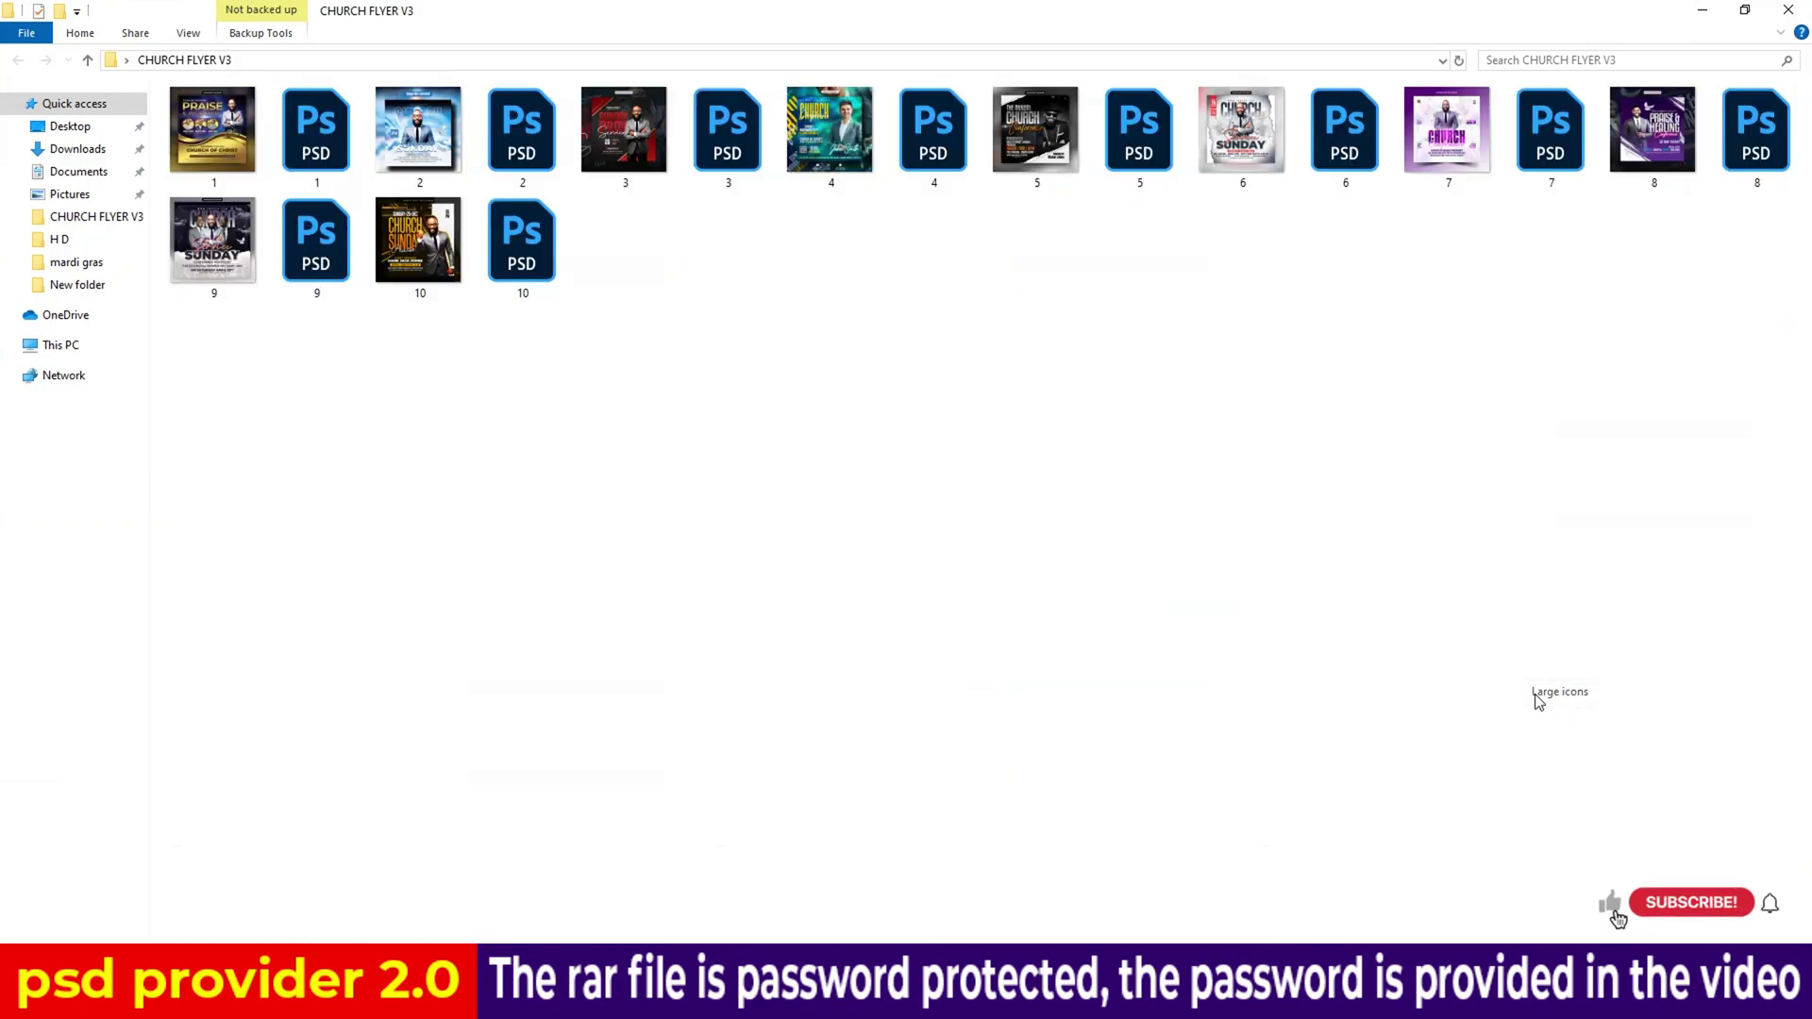
double_click(233, 132)
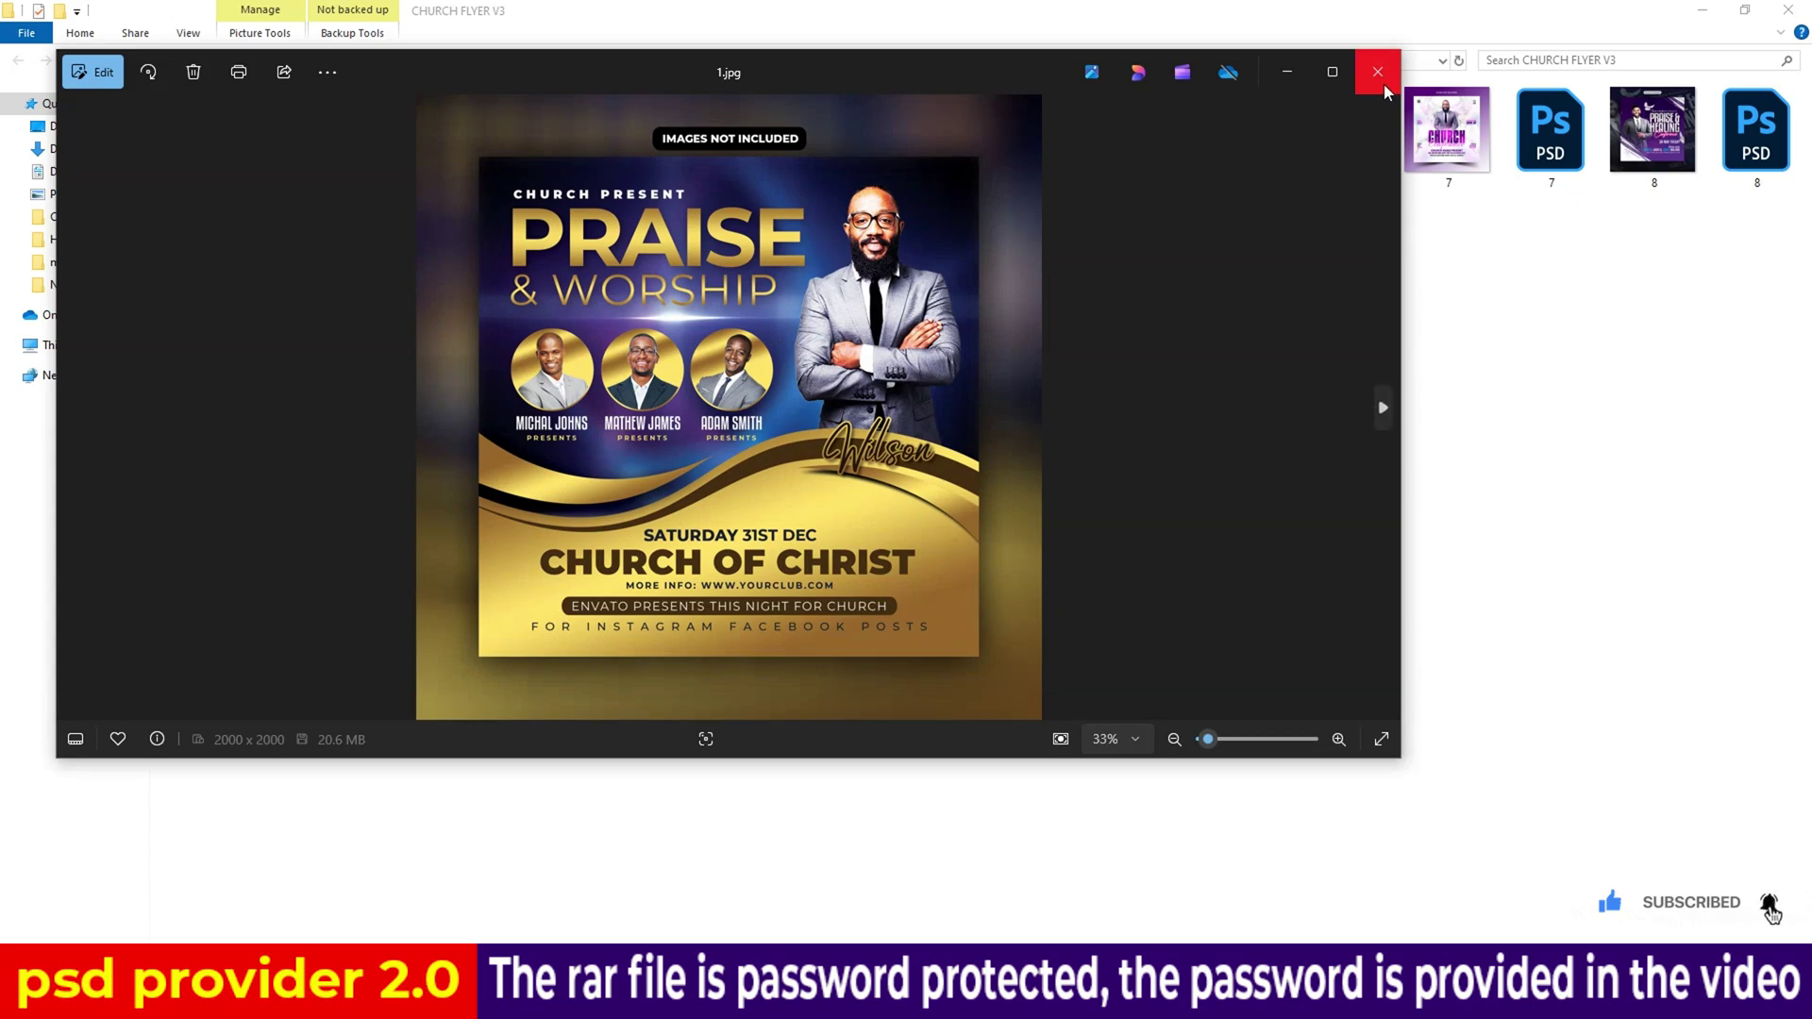
Browse flyer previews 2.jpg through 10.jpg in Photos, close the viewer, and select 1.psd.
click(1332, 71)
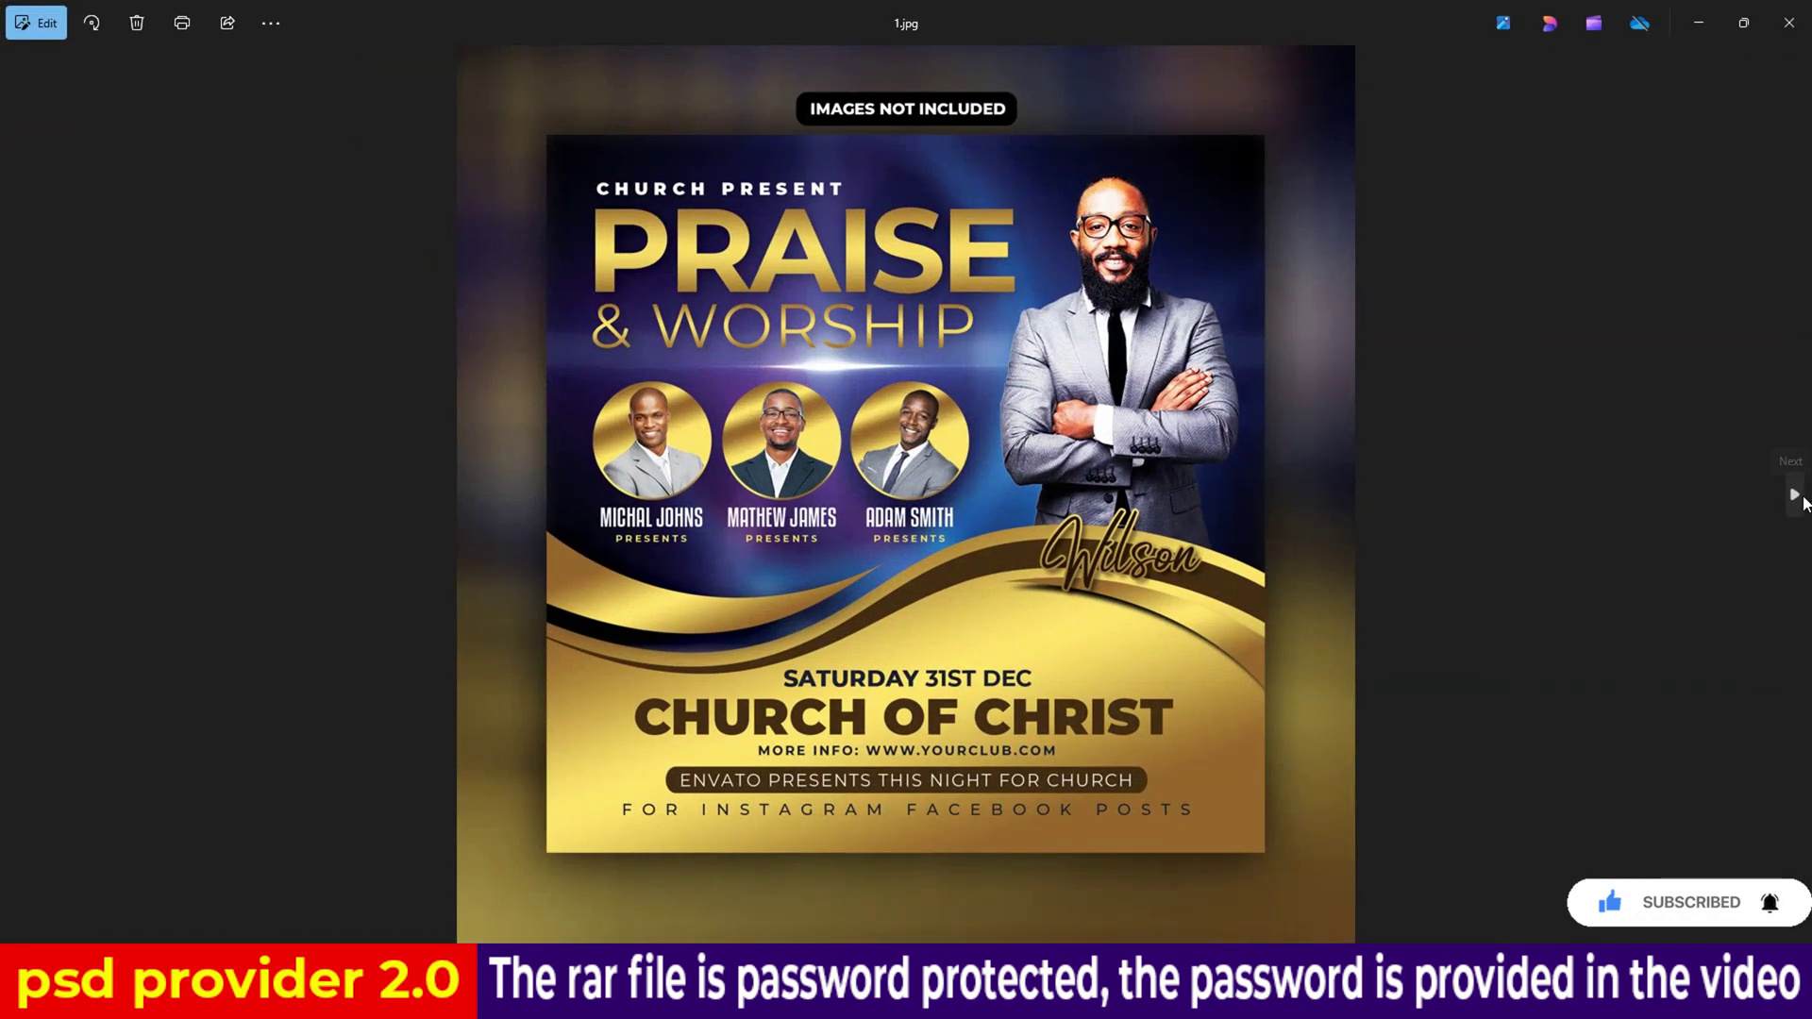
click(1797, 495)
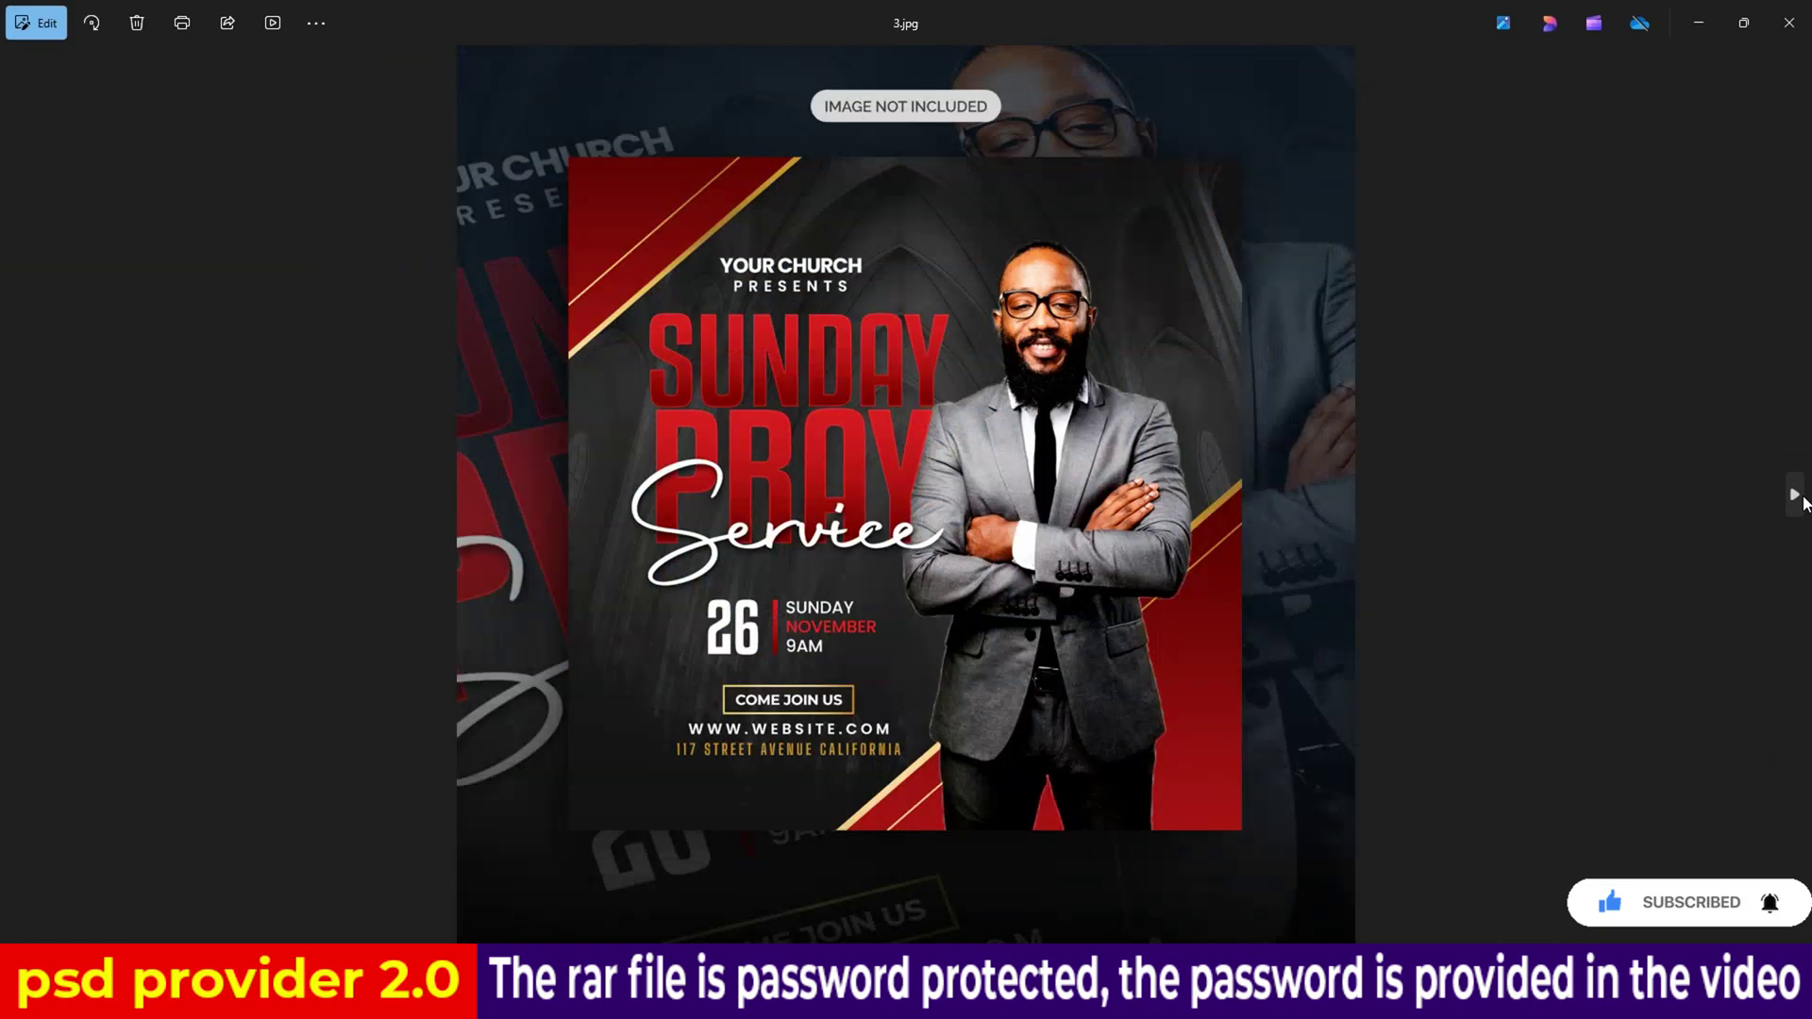
click(1801, 501)
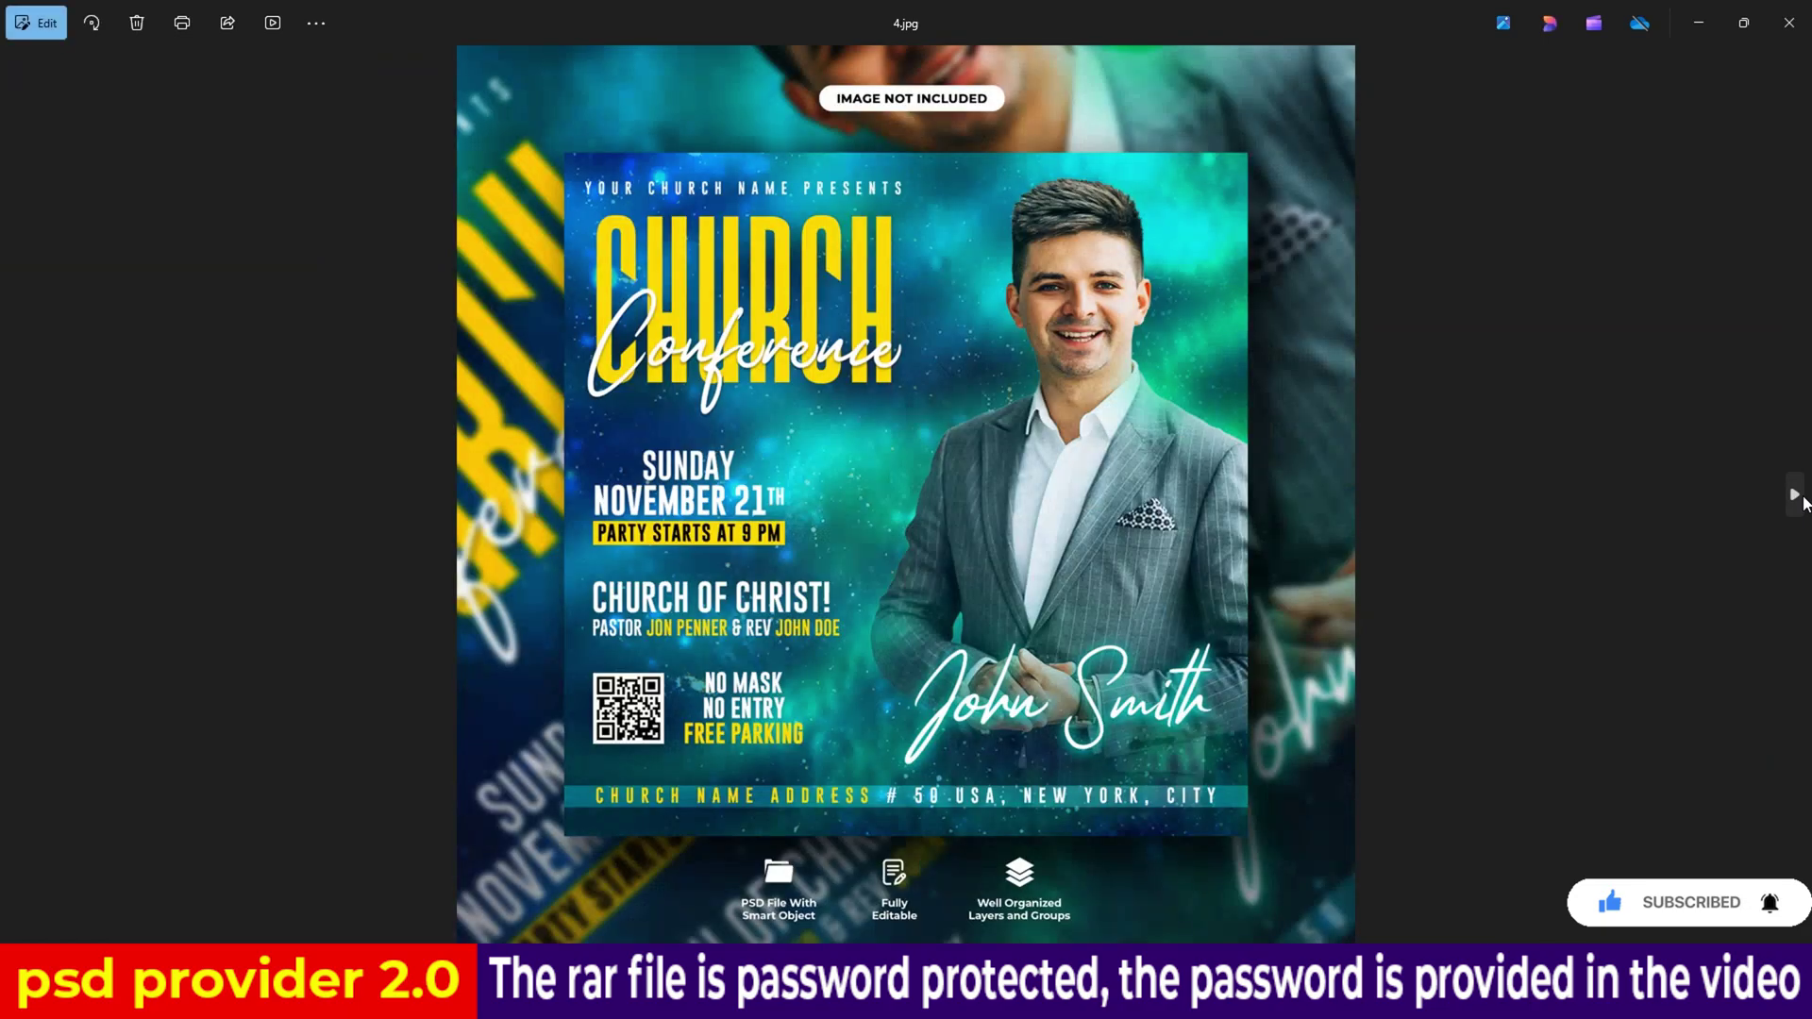
click(1801, 500)
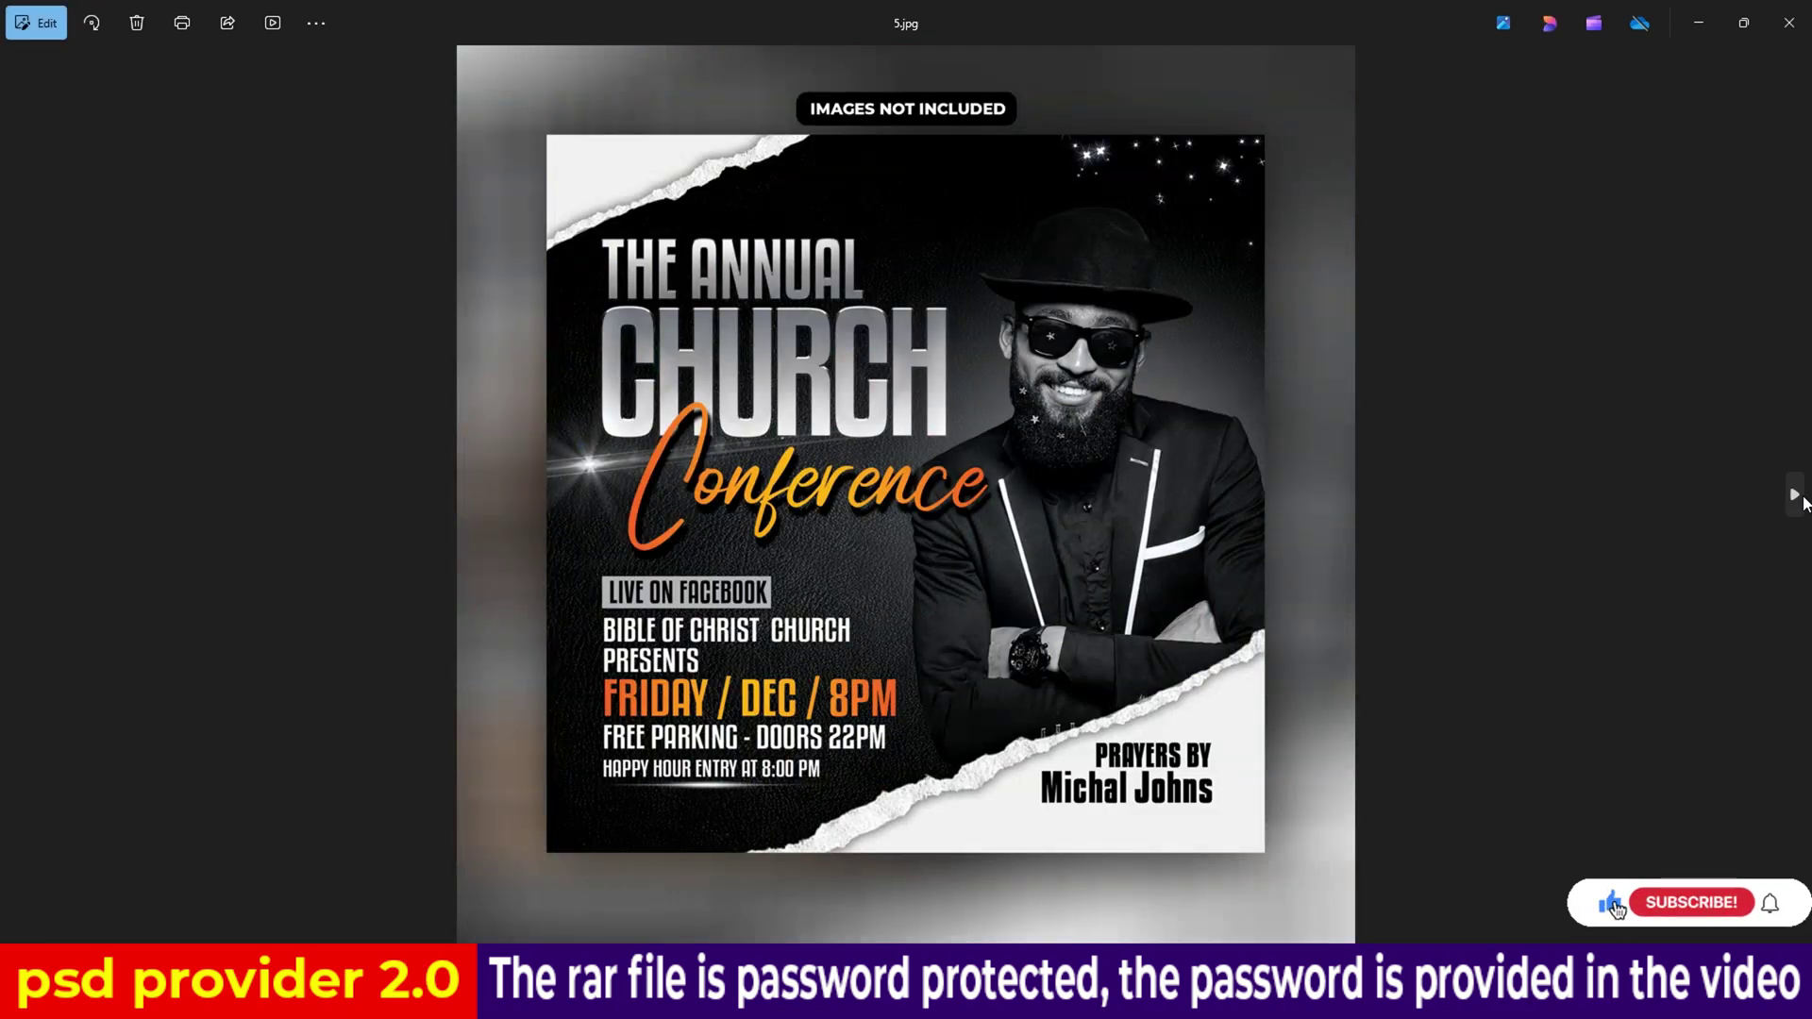
click(1801, 501)
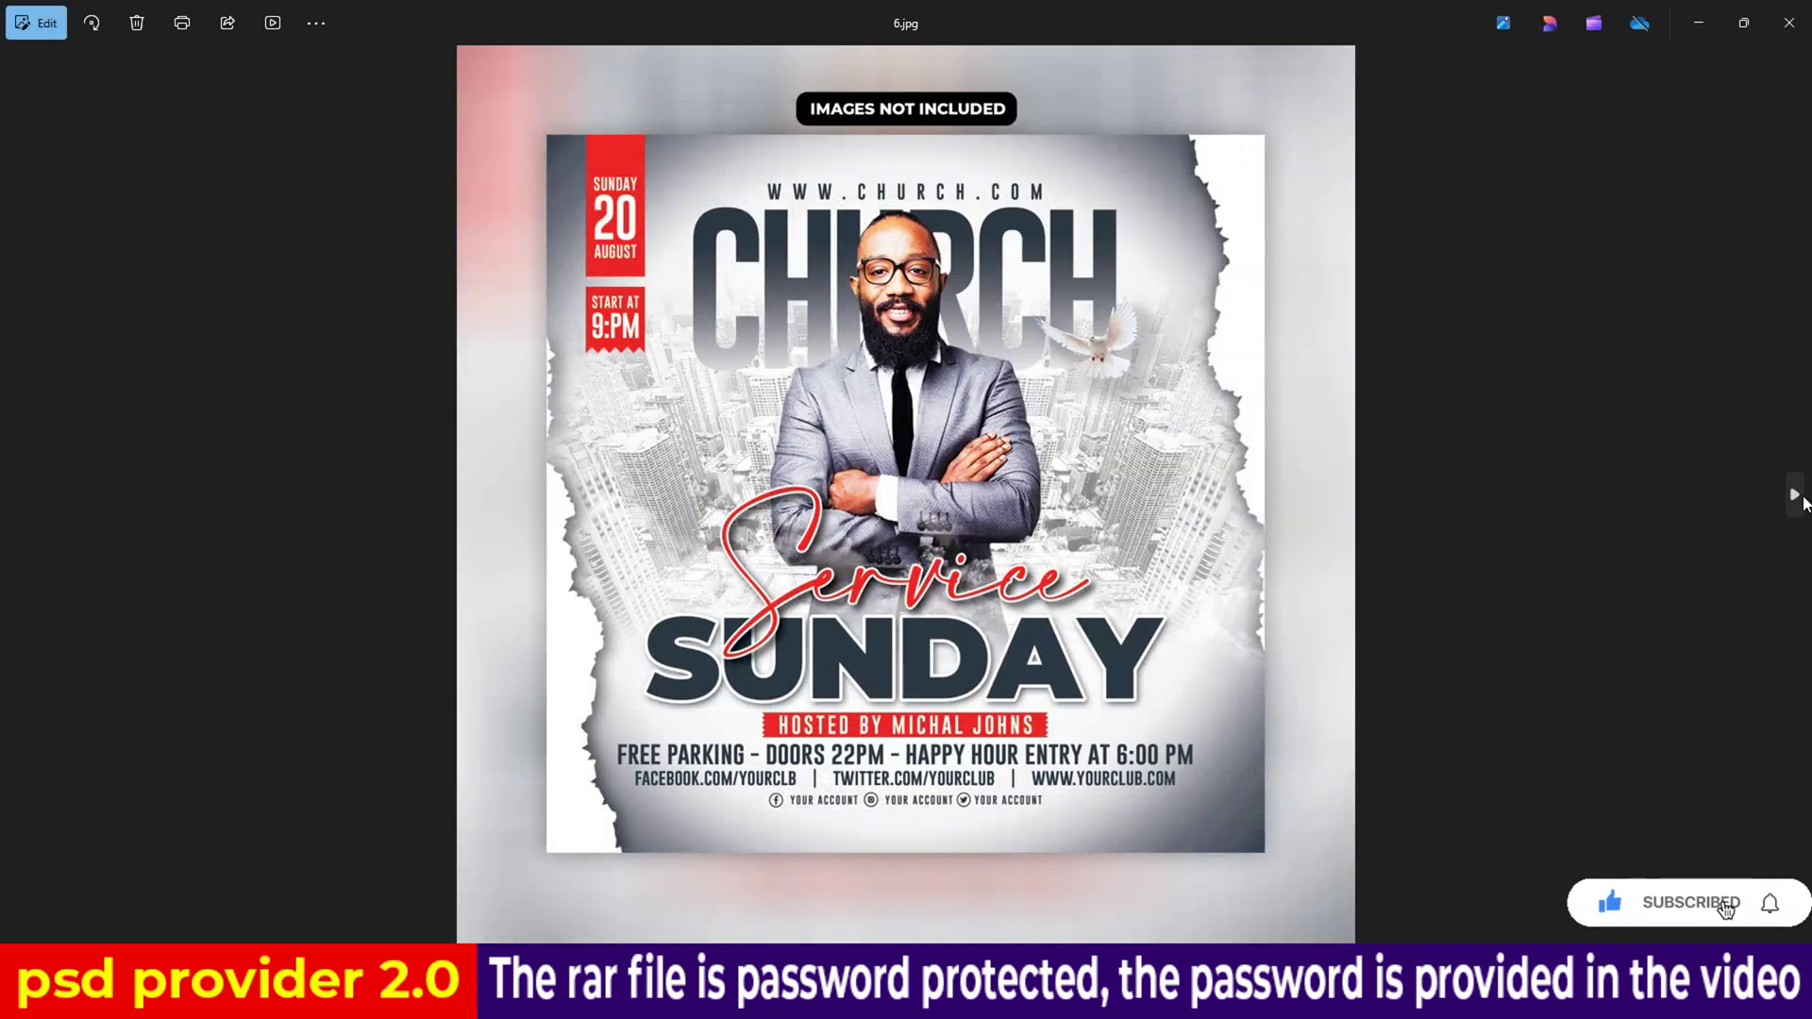
click(1801, 500)
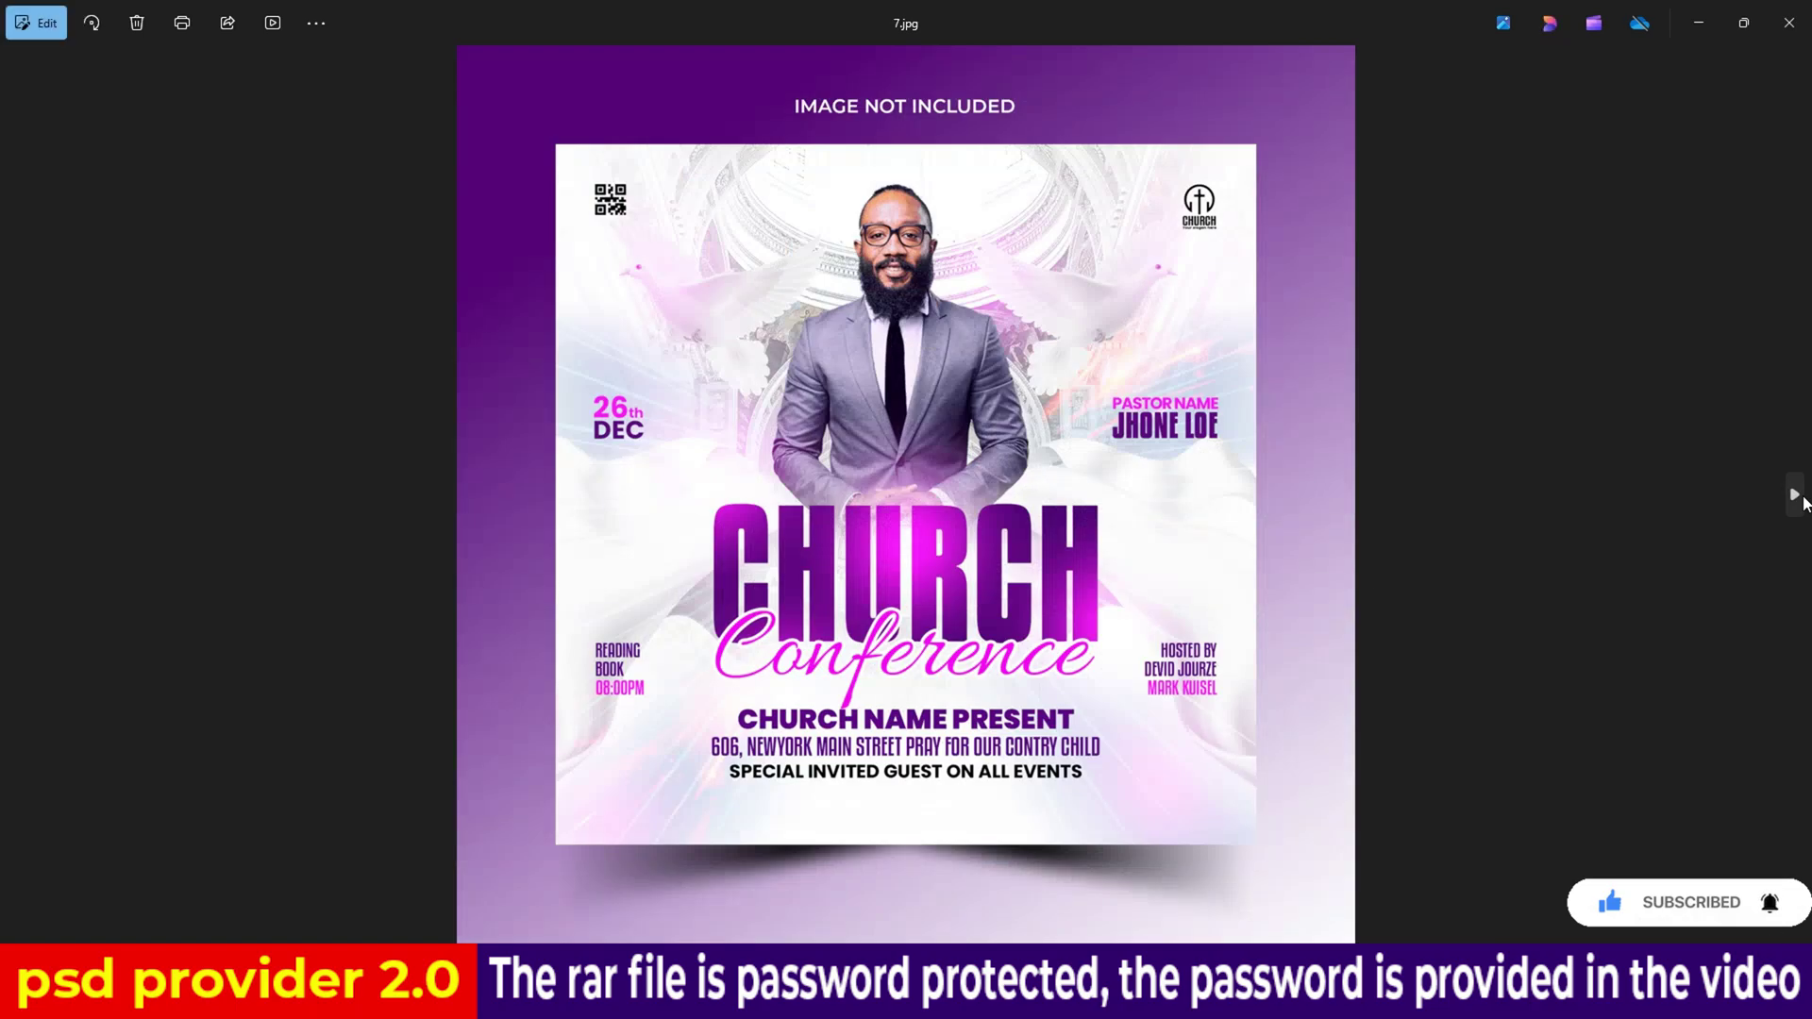
click(1801, 501)
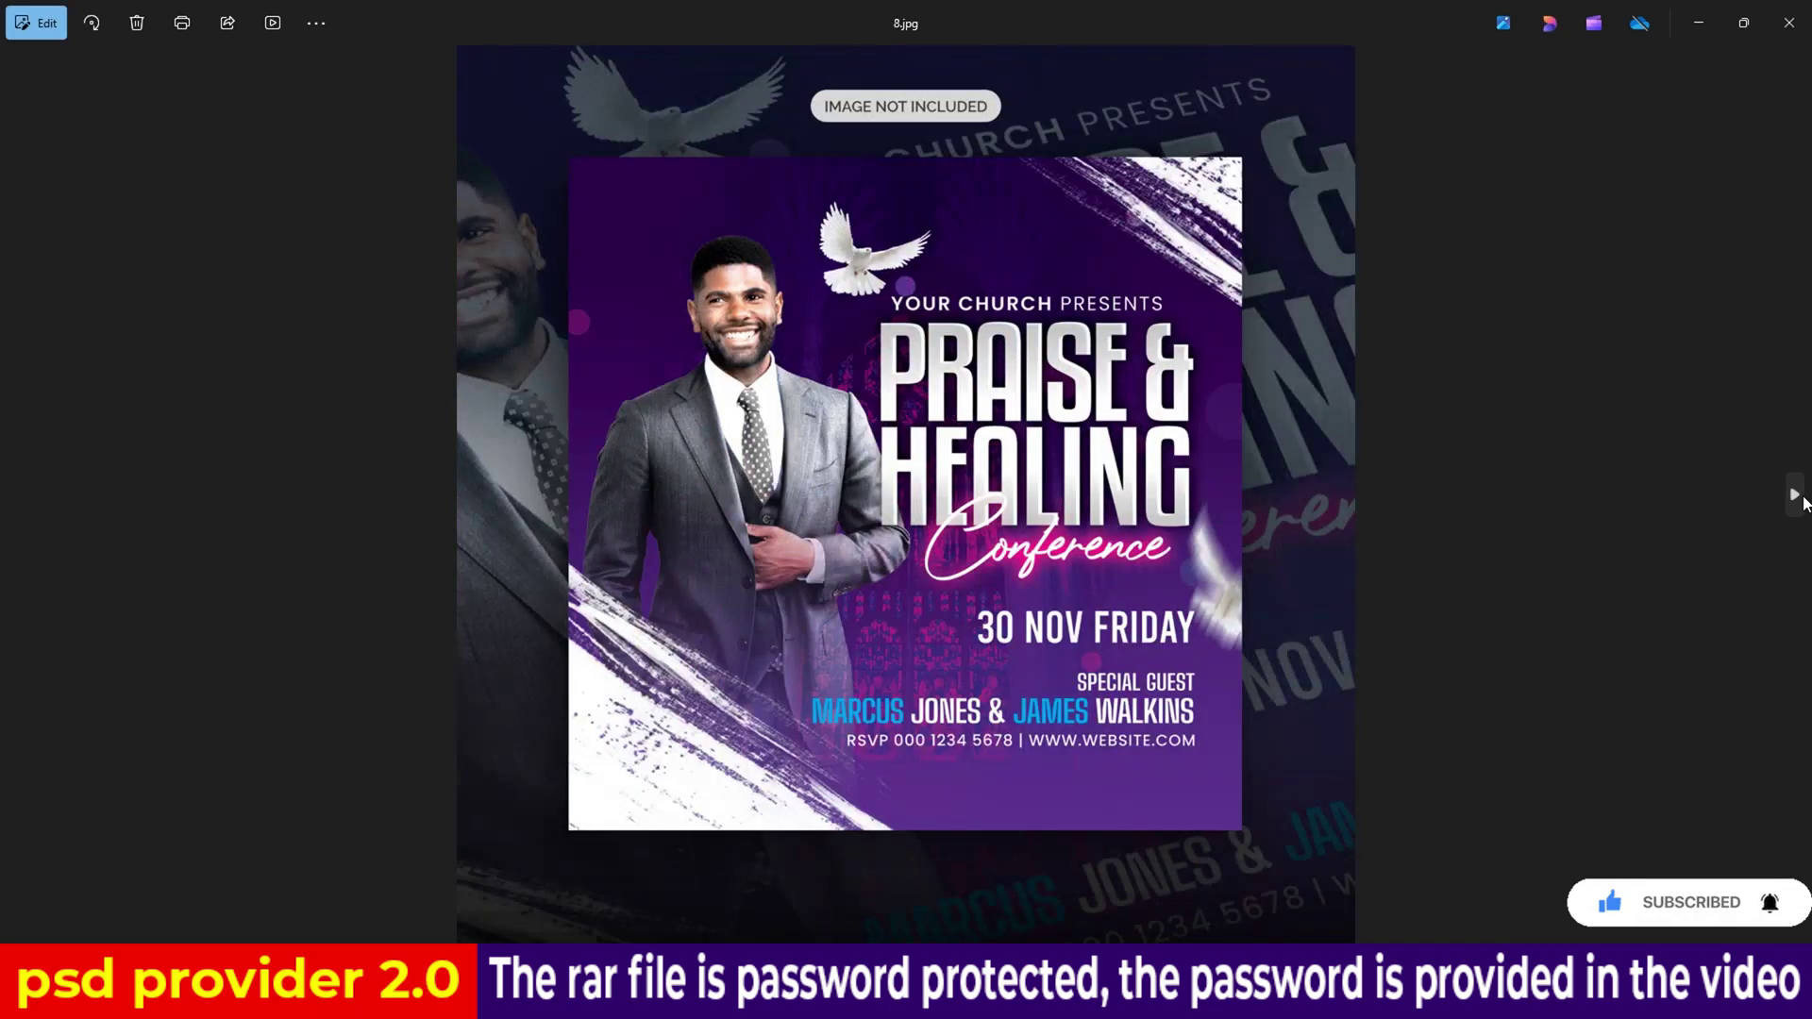
click(1799, 504)
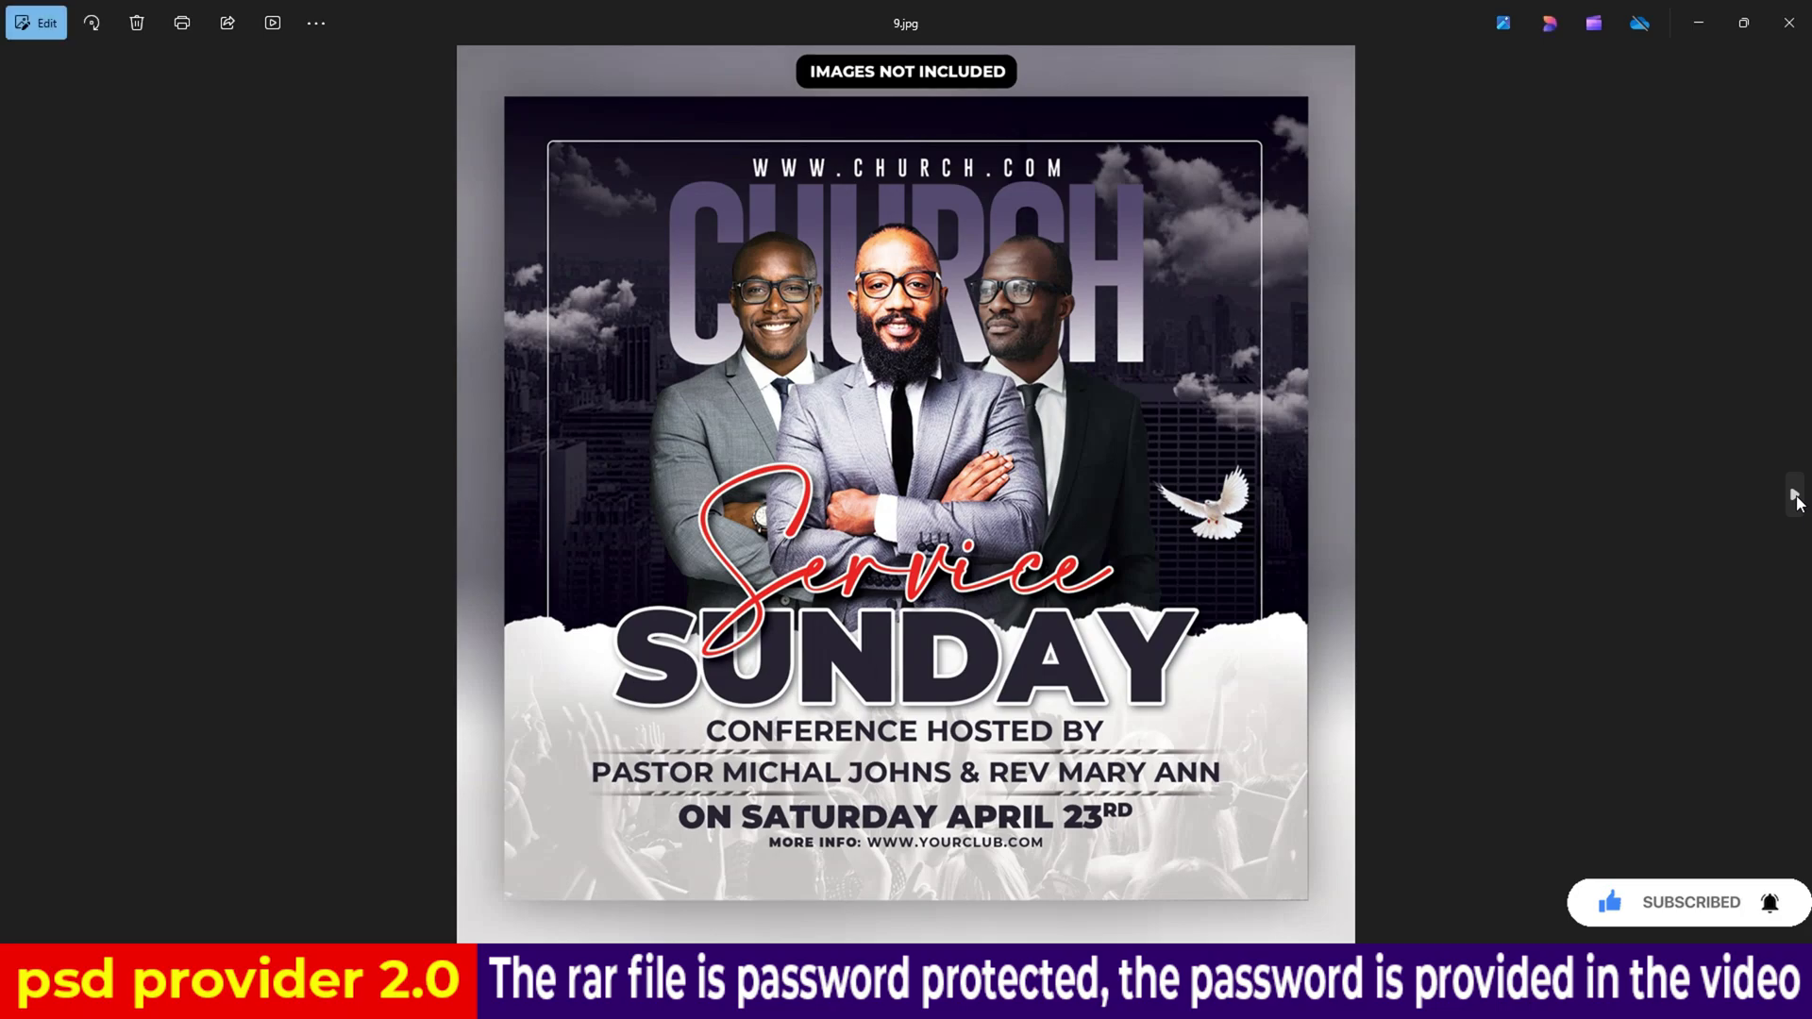
click(1799, 503)
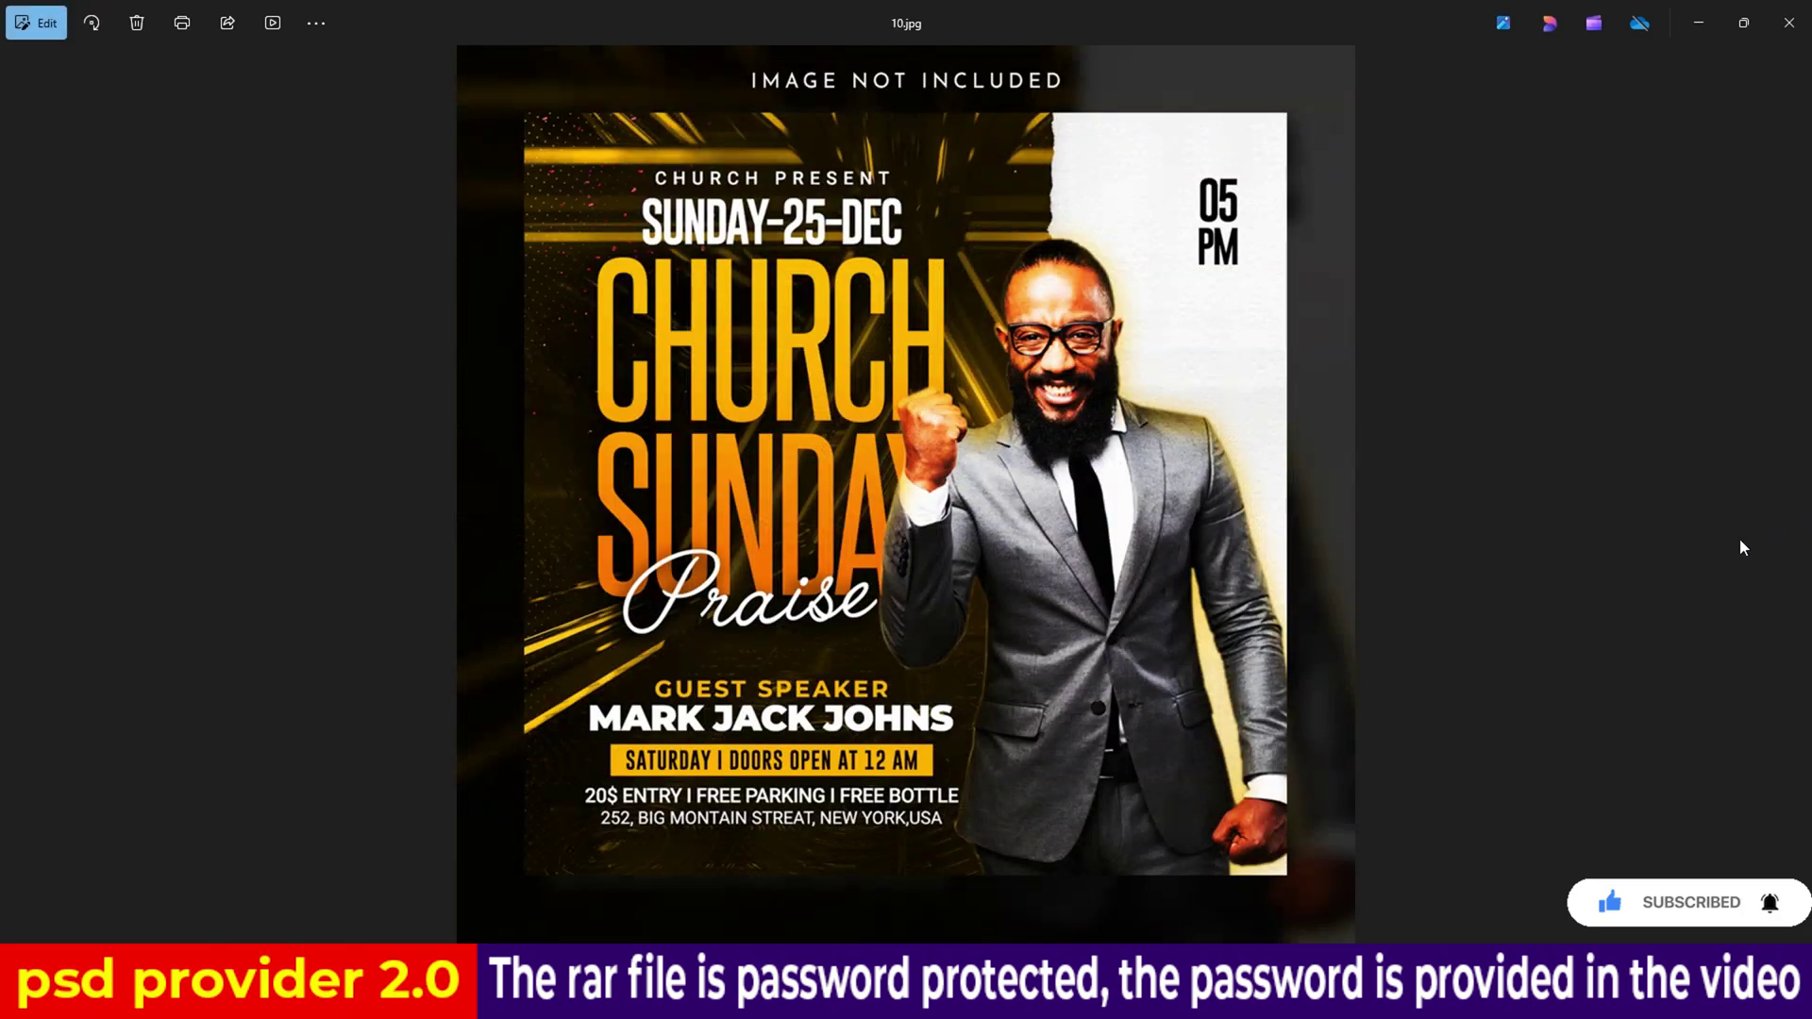
click(1788, 22)
click(306, 128)
Open 1.psd, hide the guides, and open the Main_image smart object's contents.
double_click(307, 128)
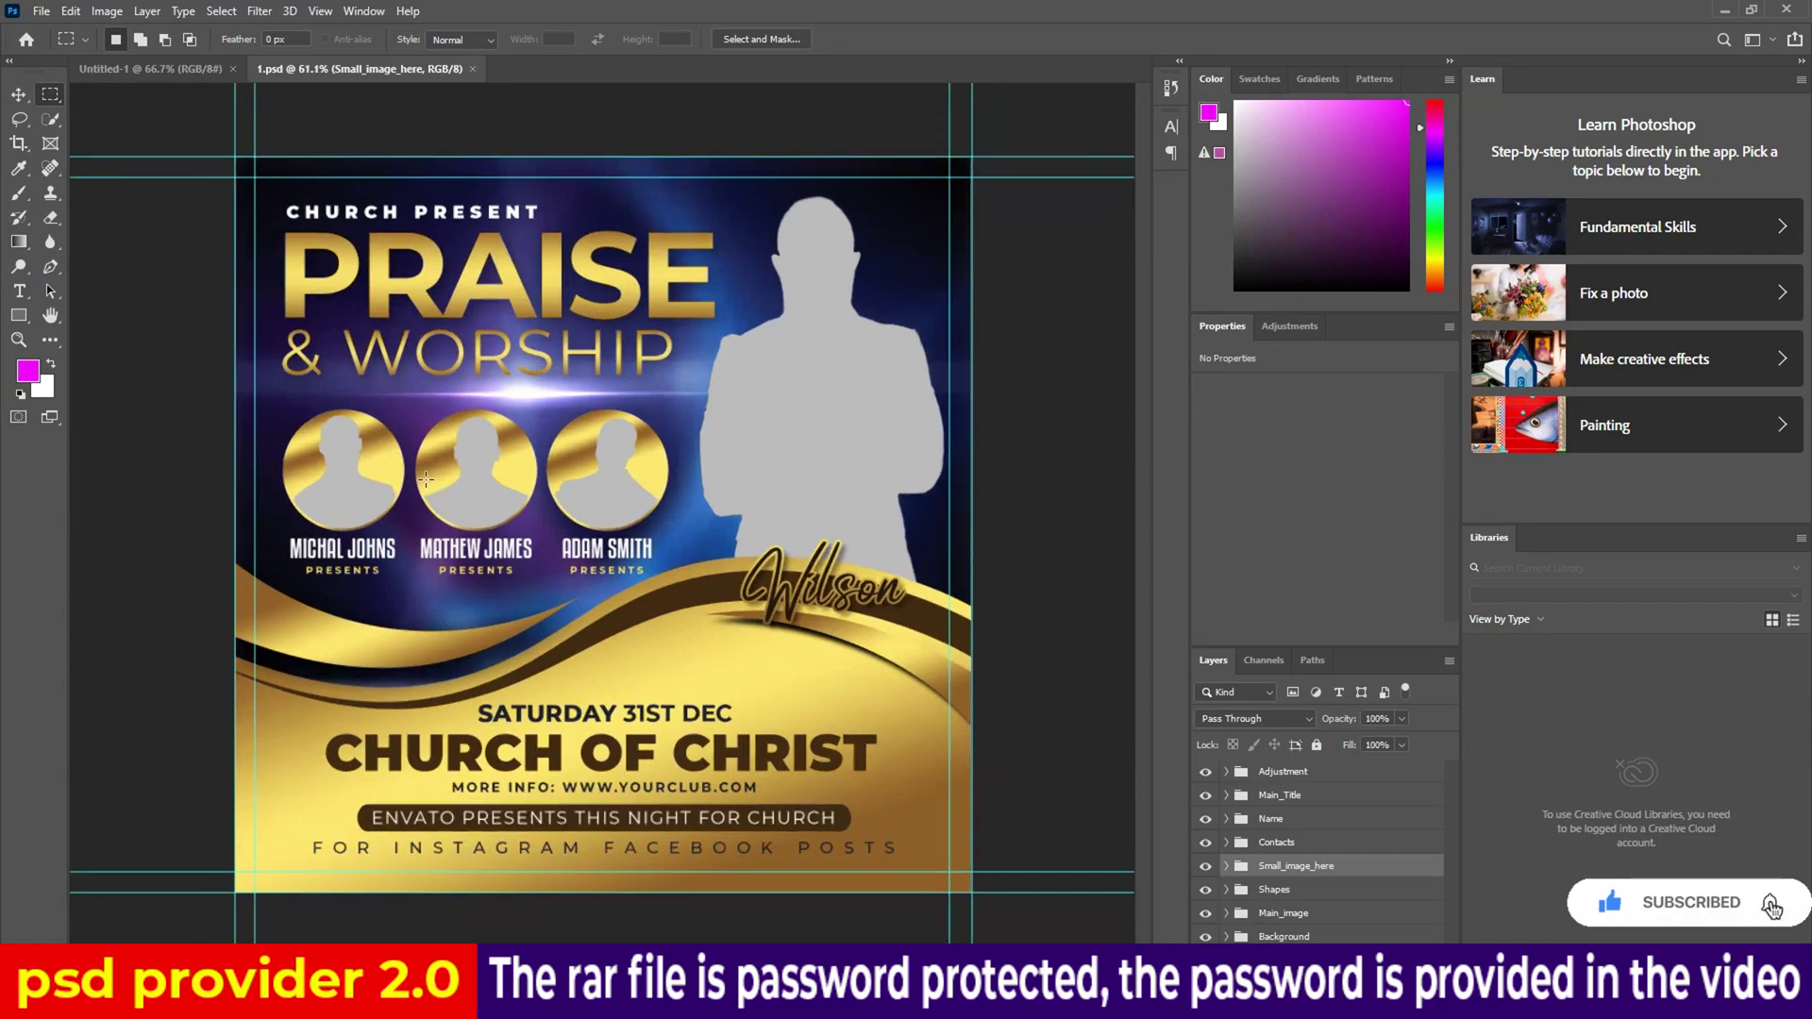
scroll(425, 477, down, 1)
key(ctrl+semicolon)
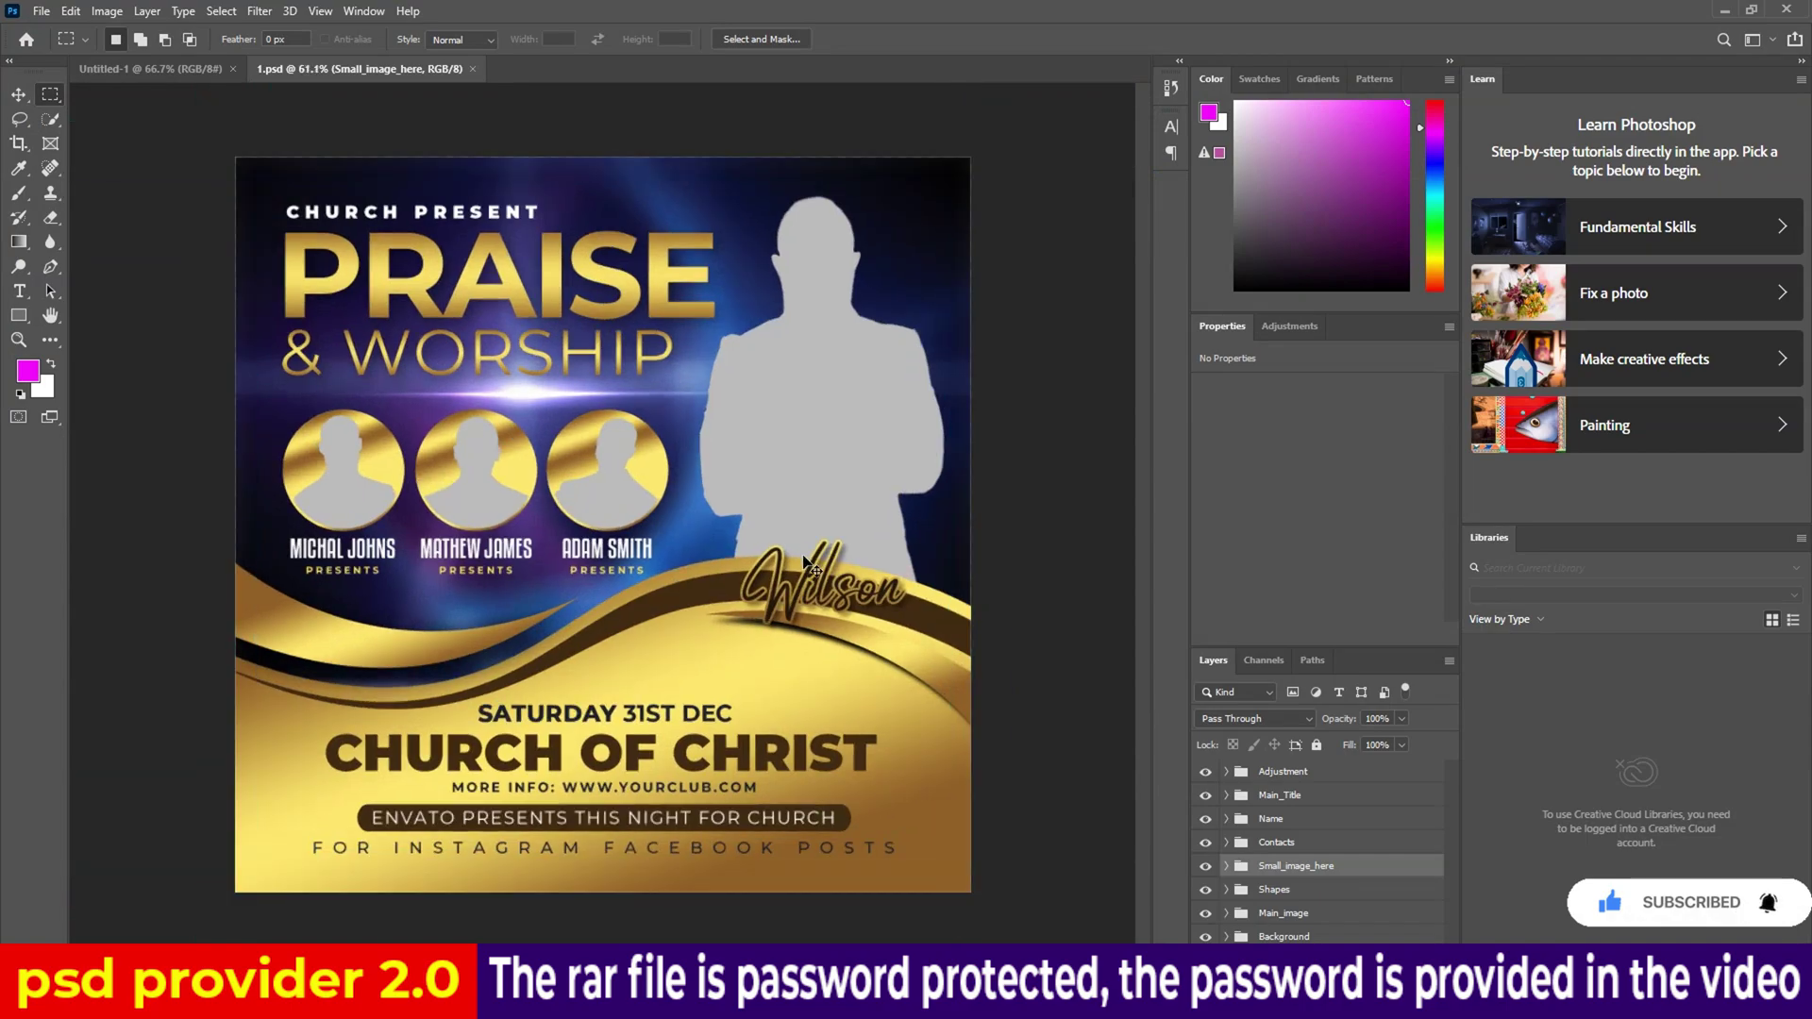
click(19, 95)
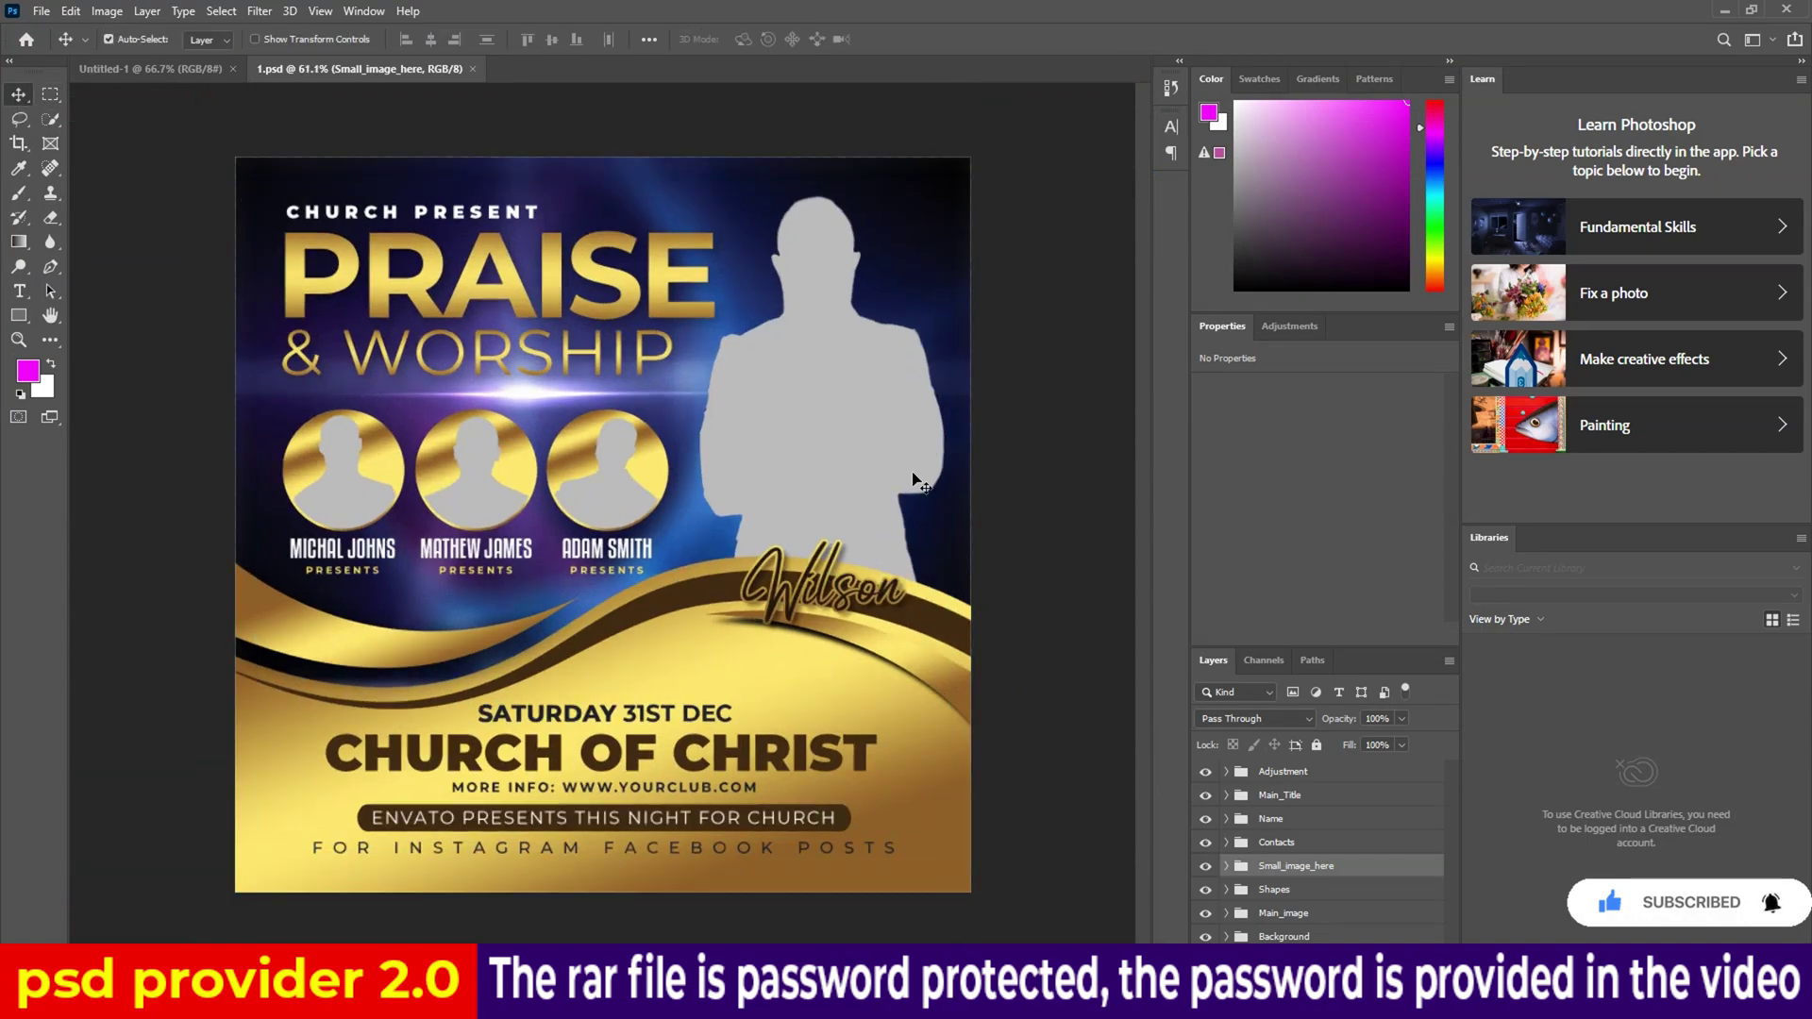
click(881, 472)
double_click(1253, 935)
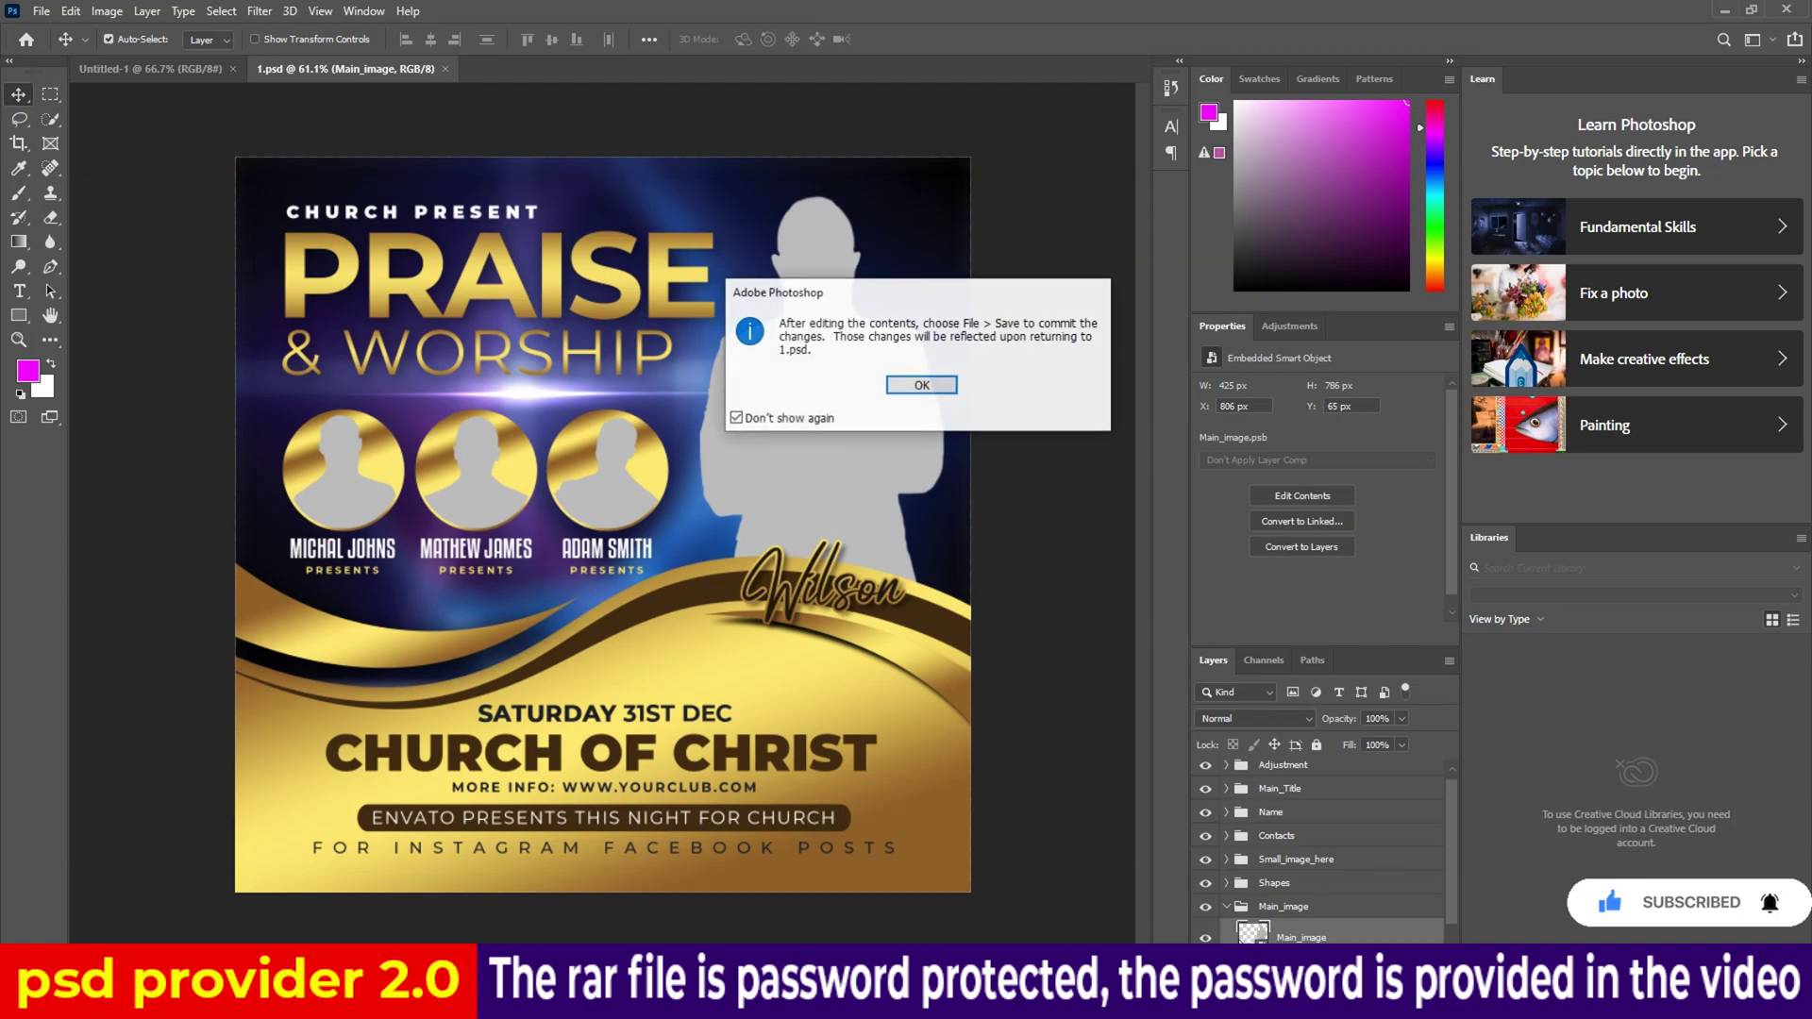
click(921, 384)
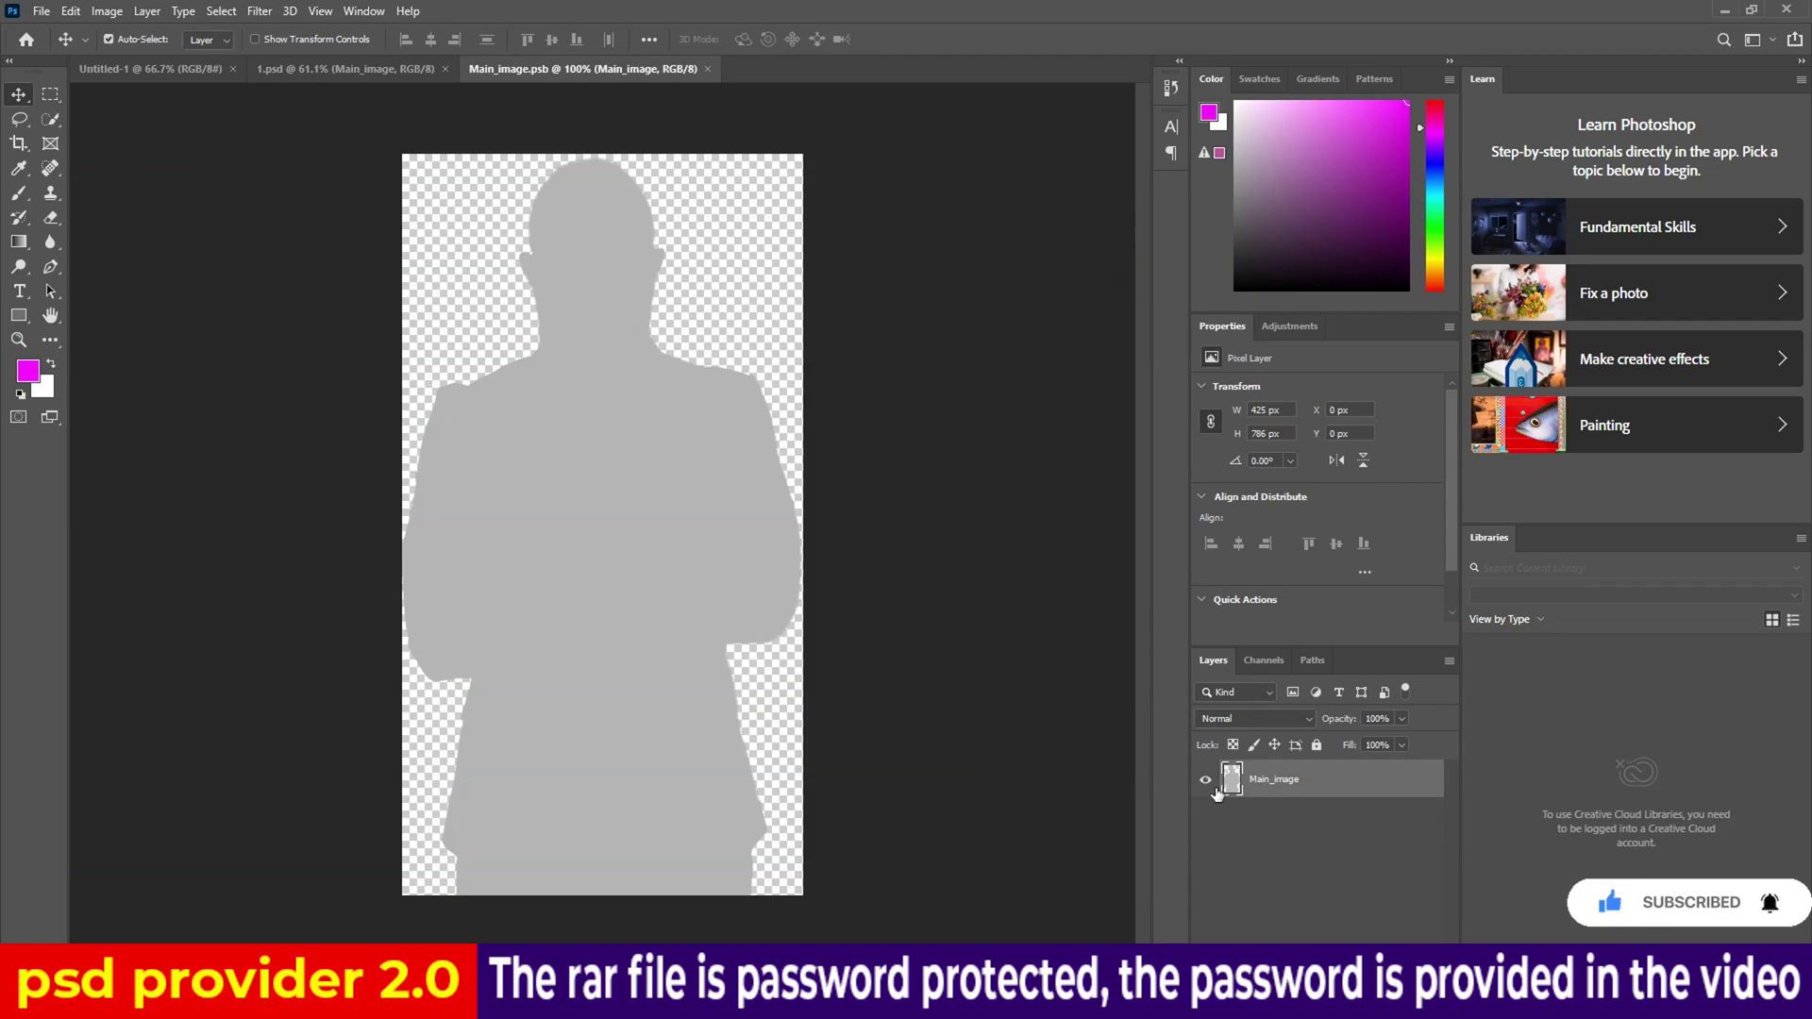
Hide the grey silhouette, place the hhjytytj model photo, and save the smart object.
click(1205, 780)
click(1724, 9)
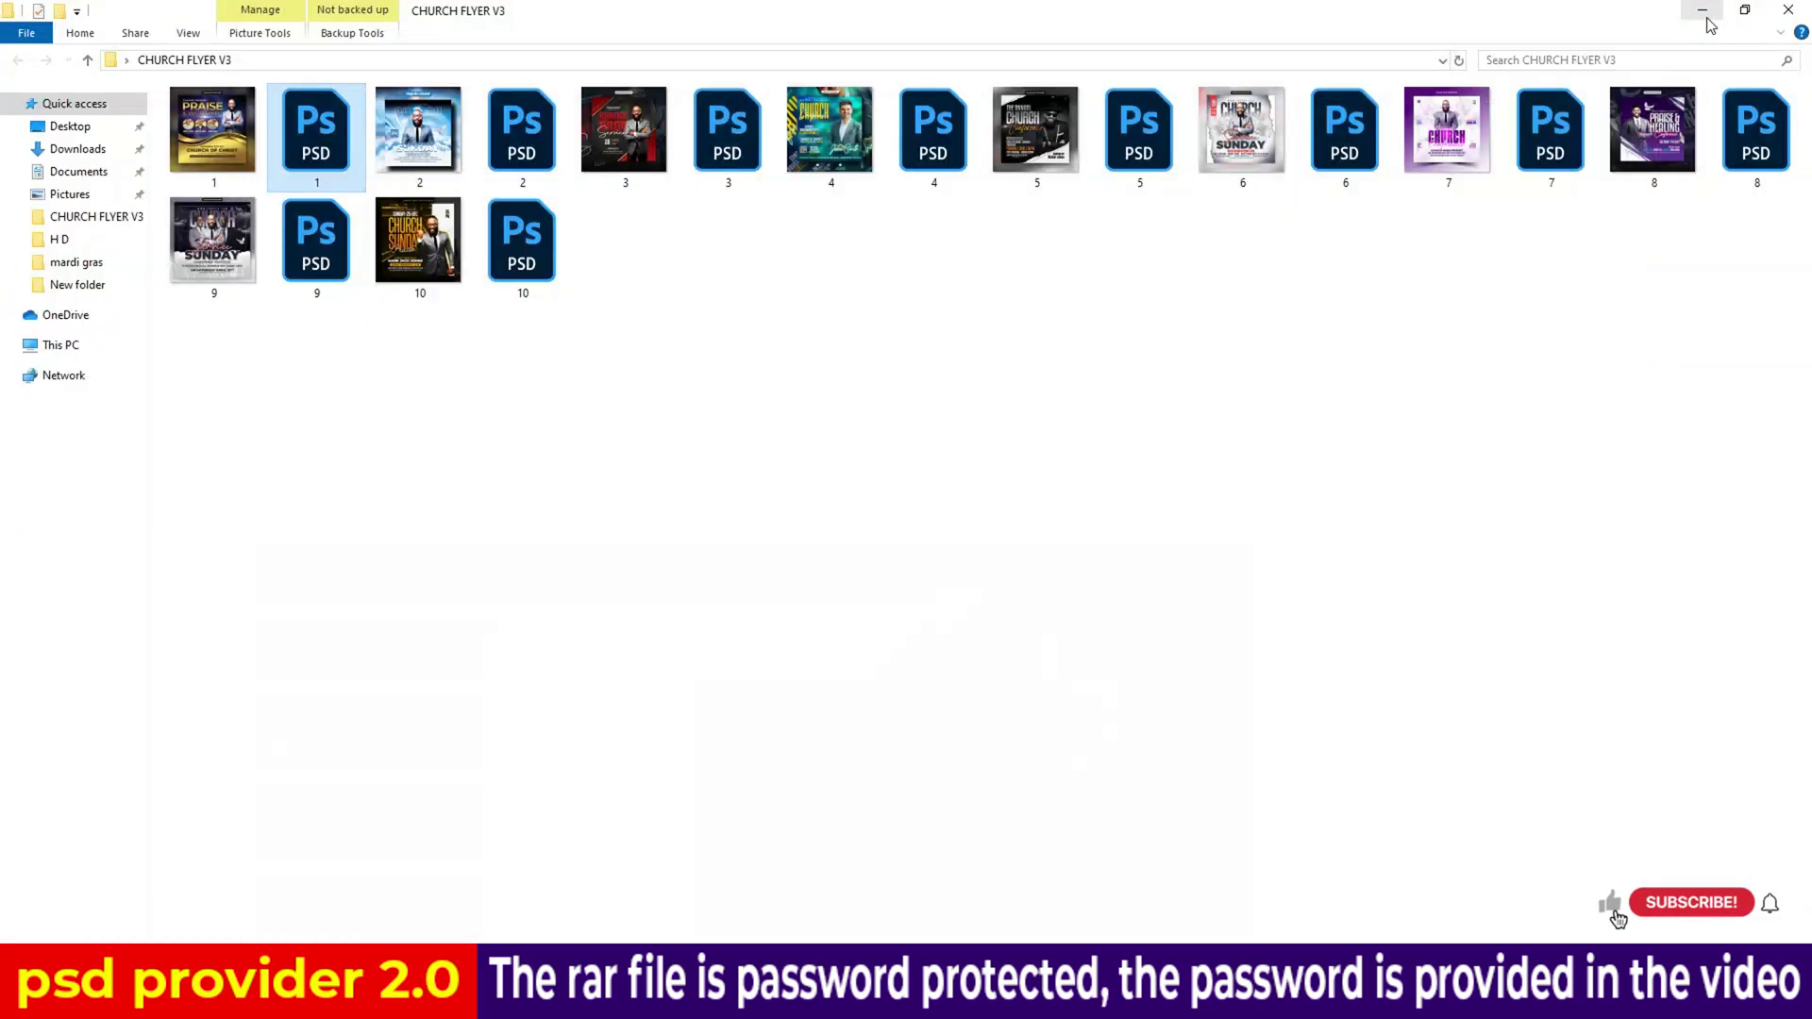
click(1703, 11)
double_click(1746, 49)
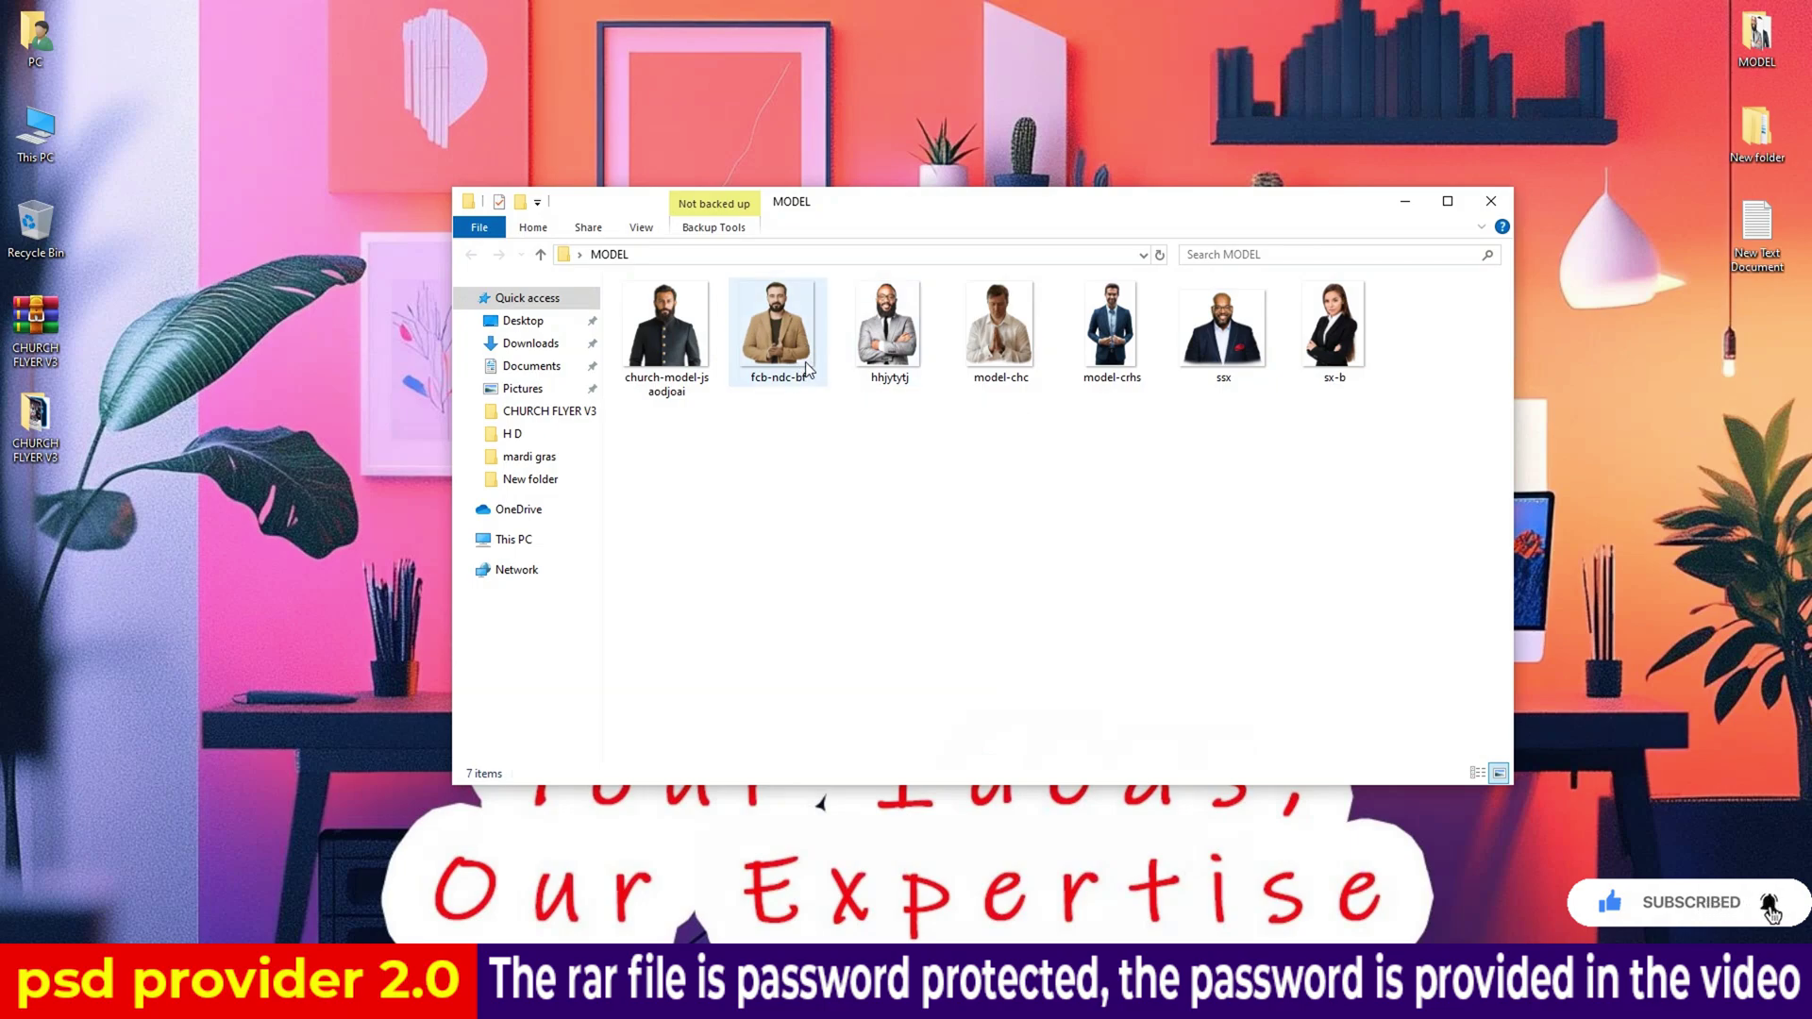
drag(887, 325, 939, 667)
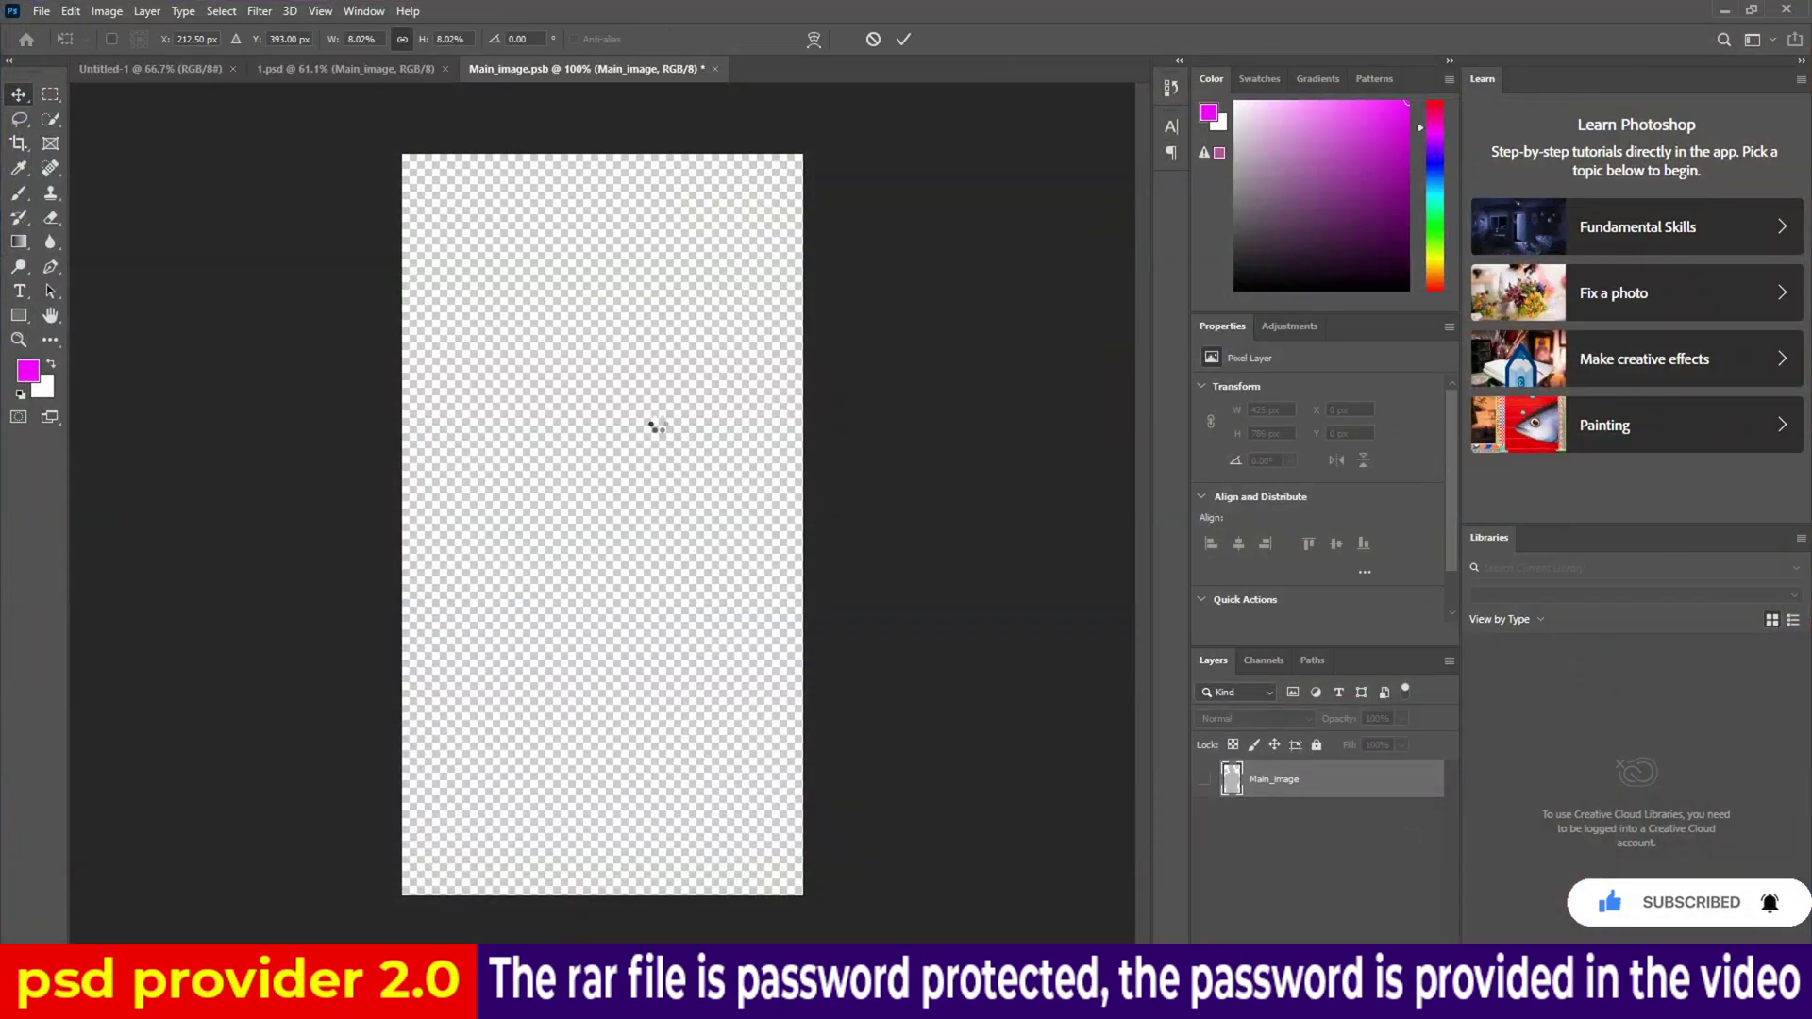
drag(648, 421, 710, 401)
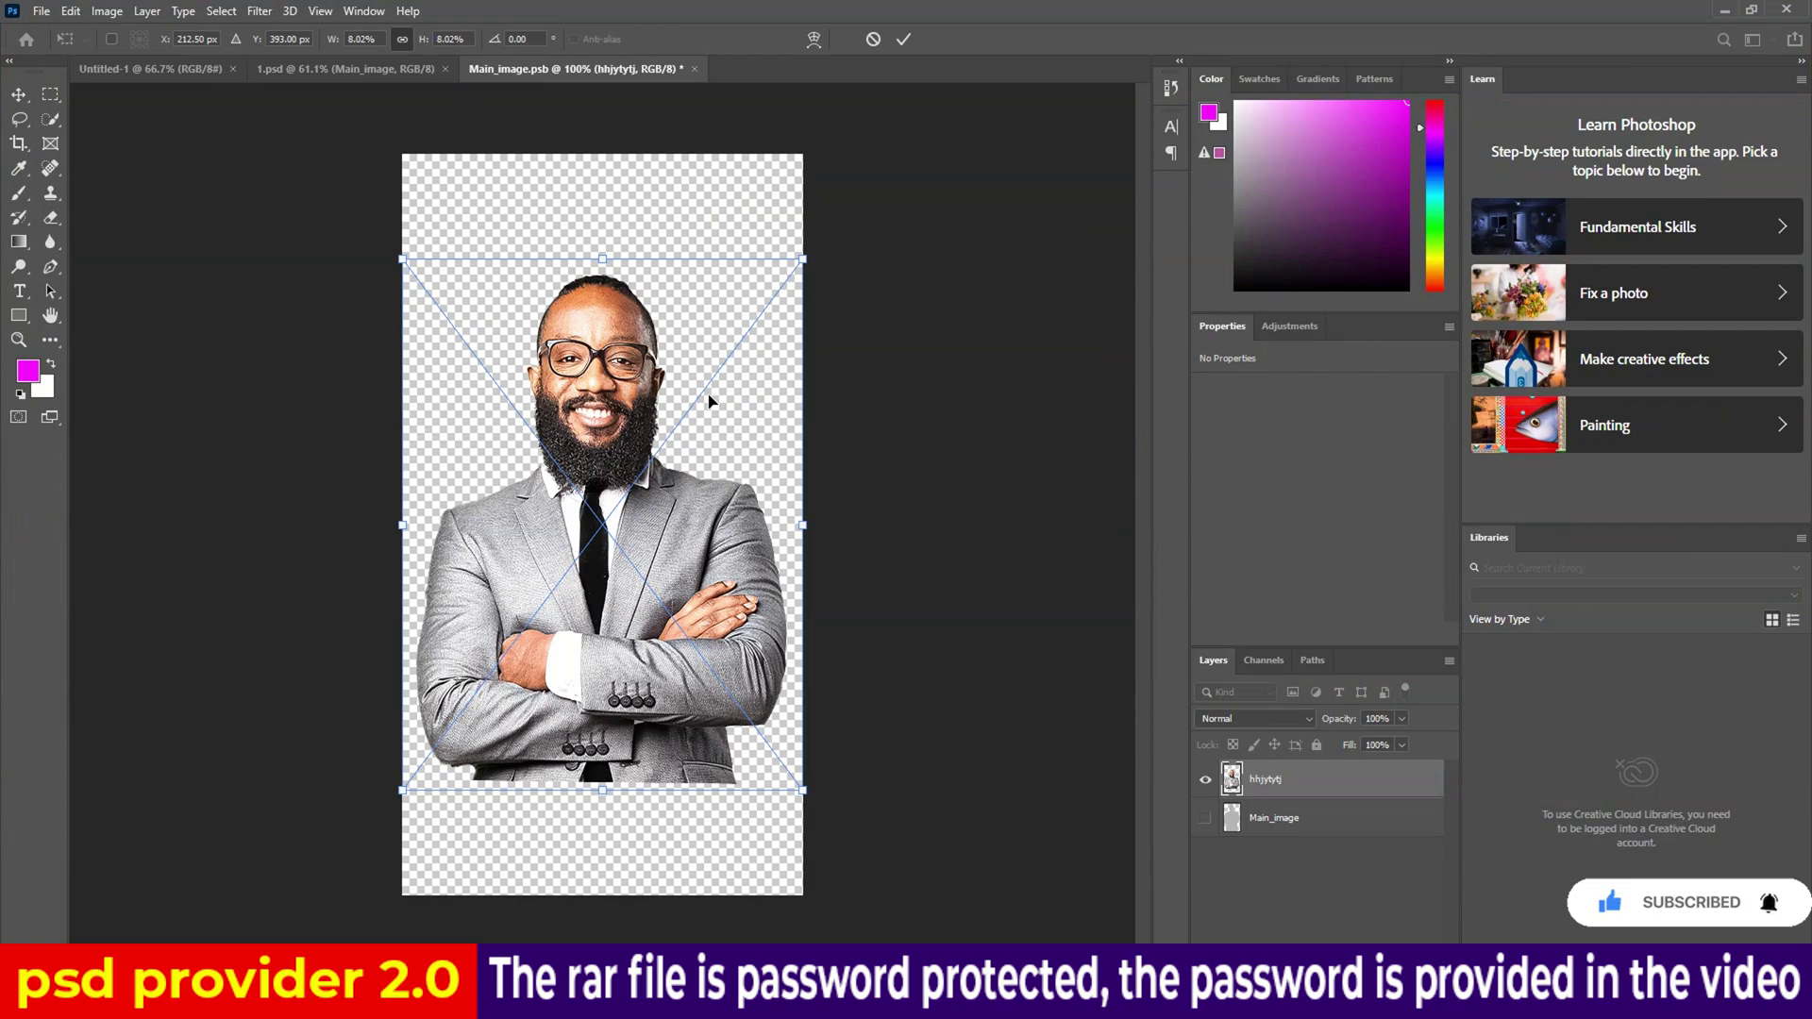
click(903, 39)
click(694, 69)
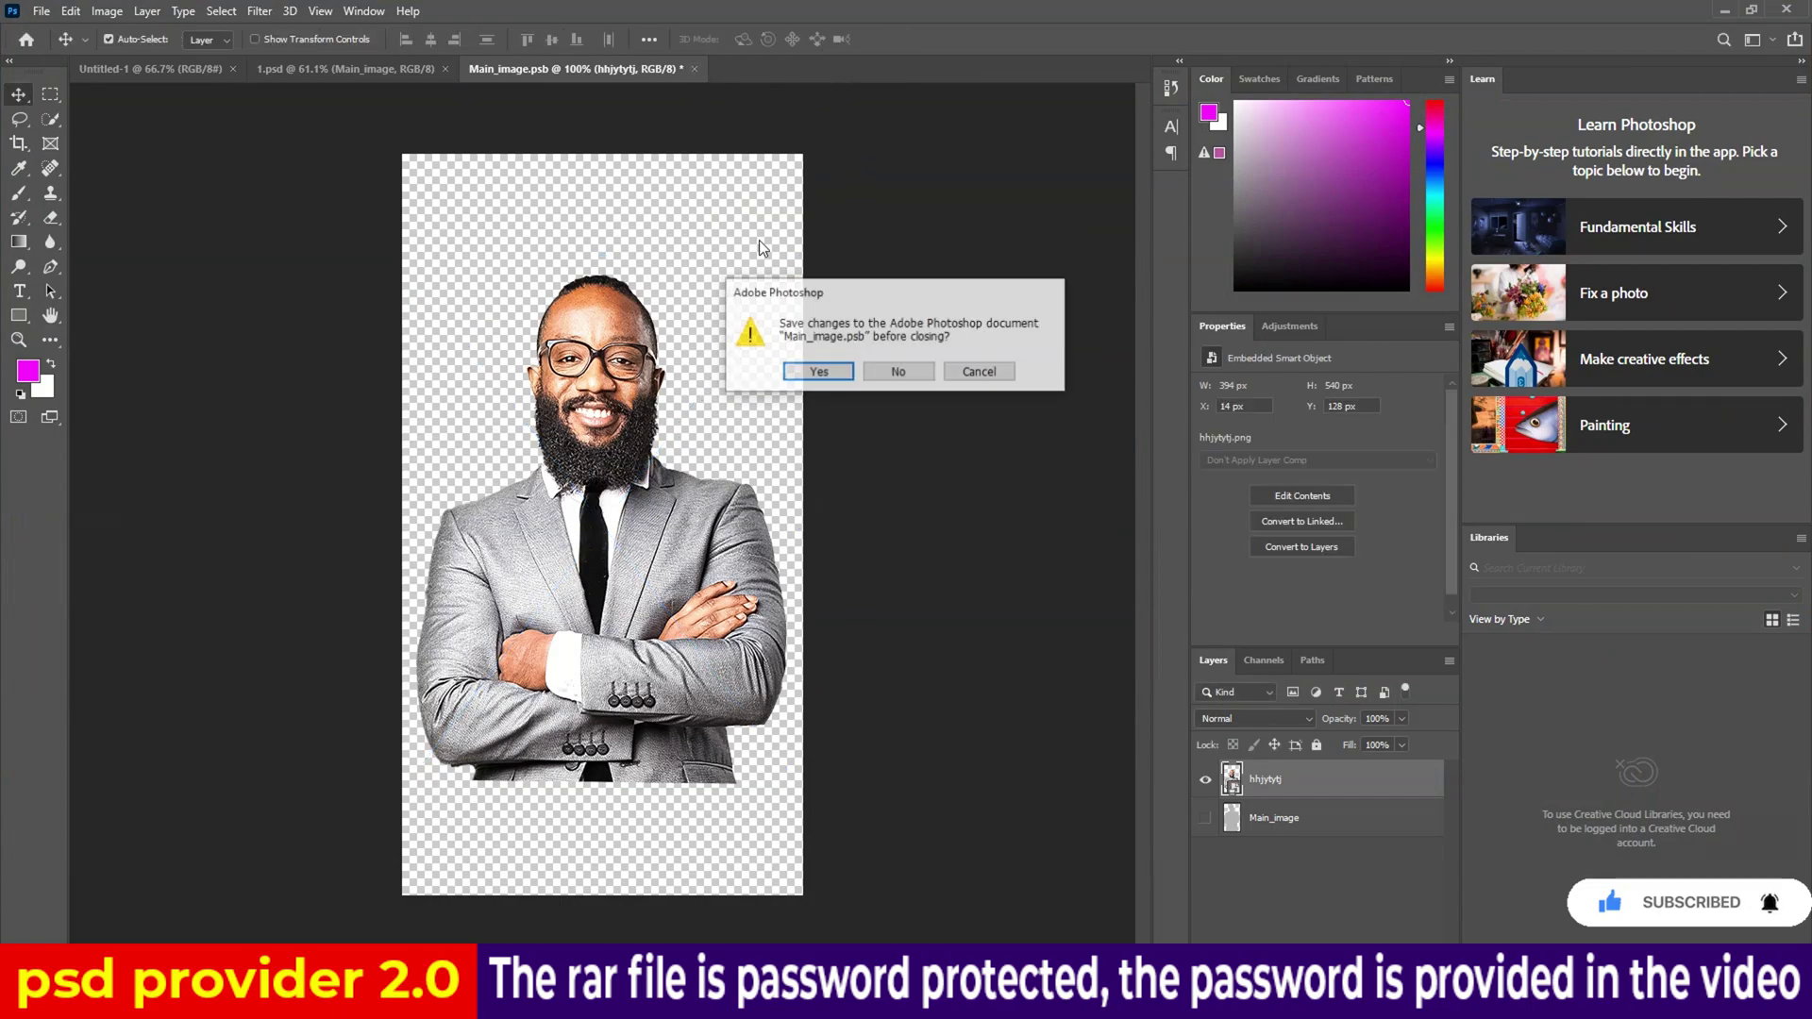
click(823, 378)
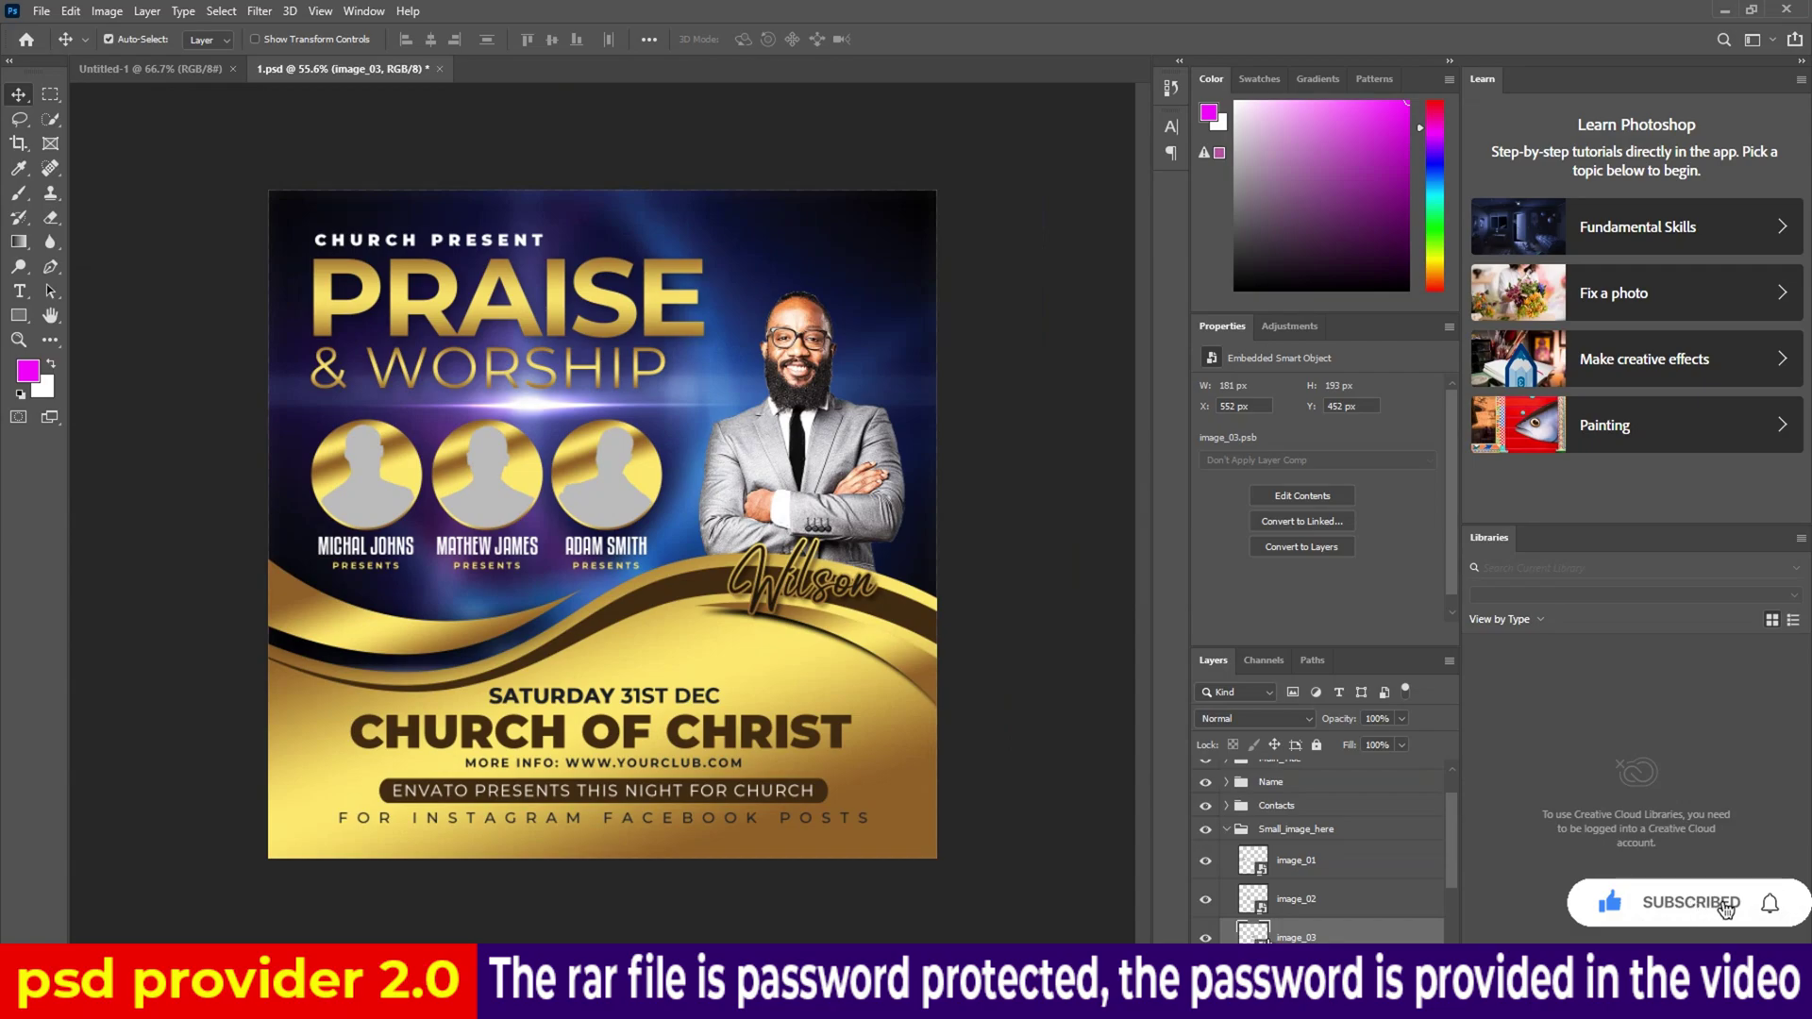
Place the bearded model photo into the image_03 smart object and enlarge it.
double_click(1254, 932)
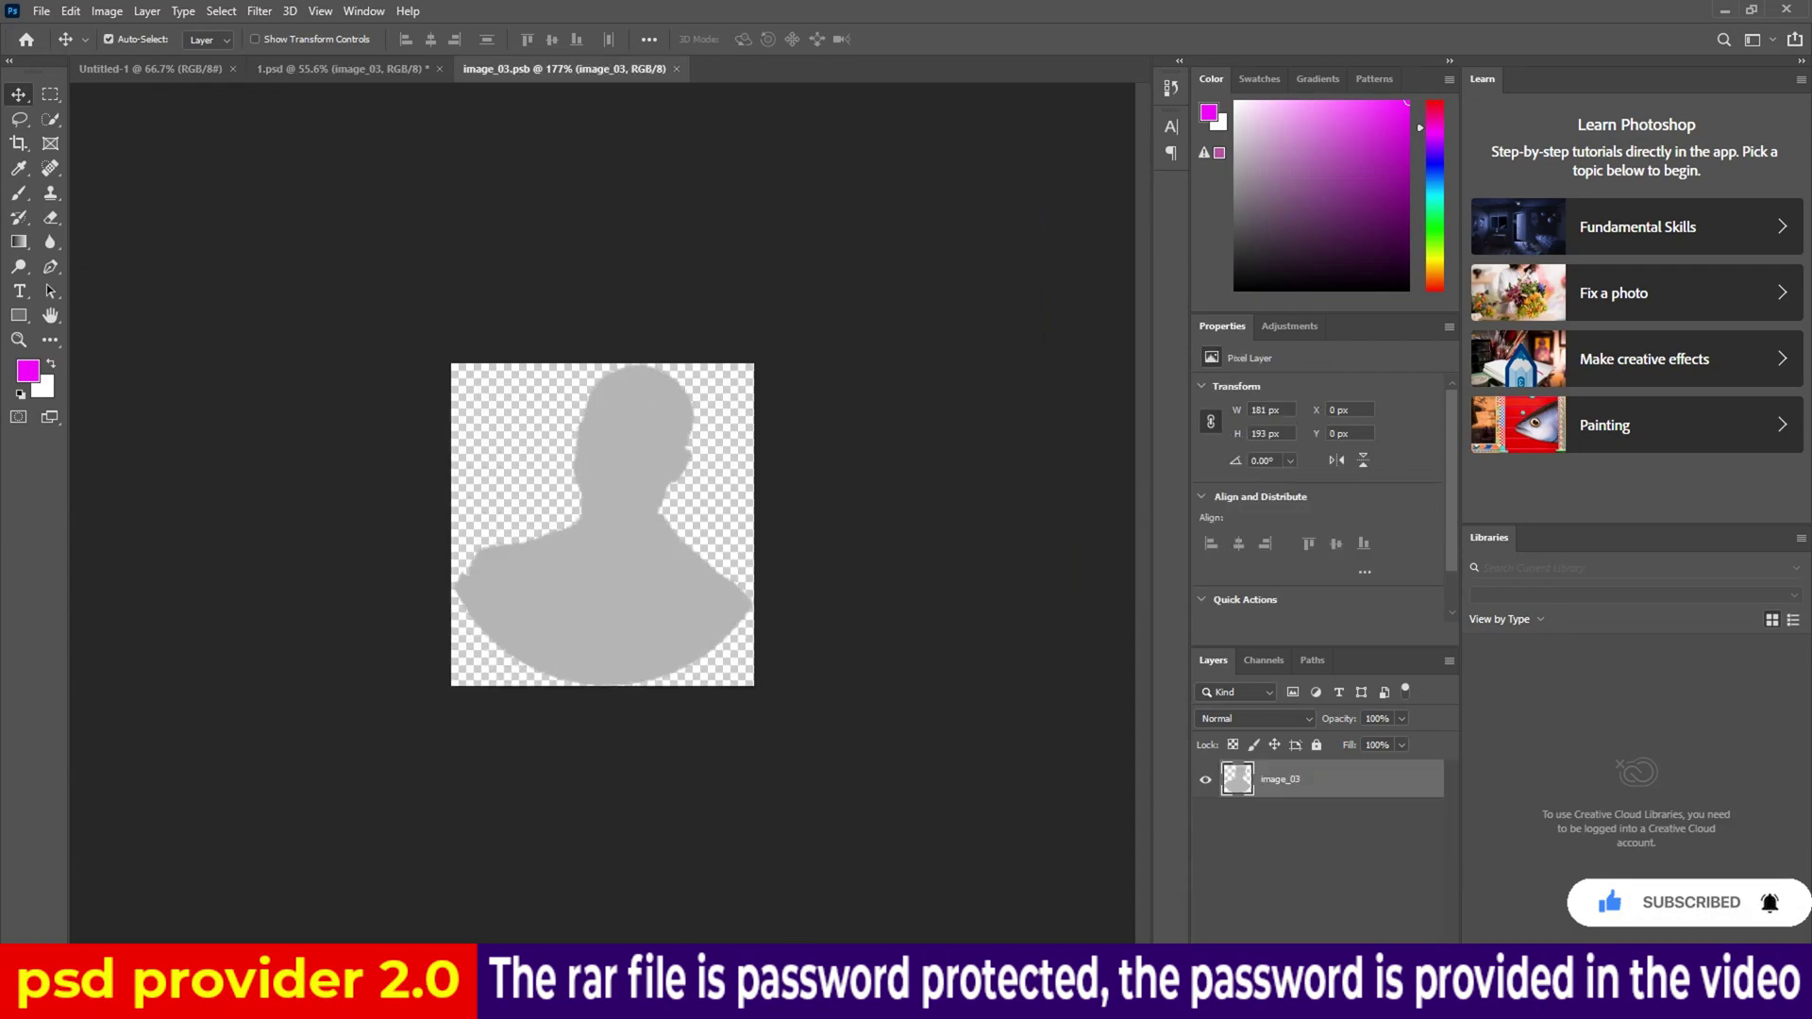
click(812, 906)
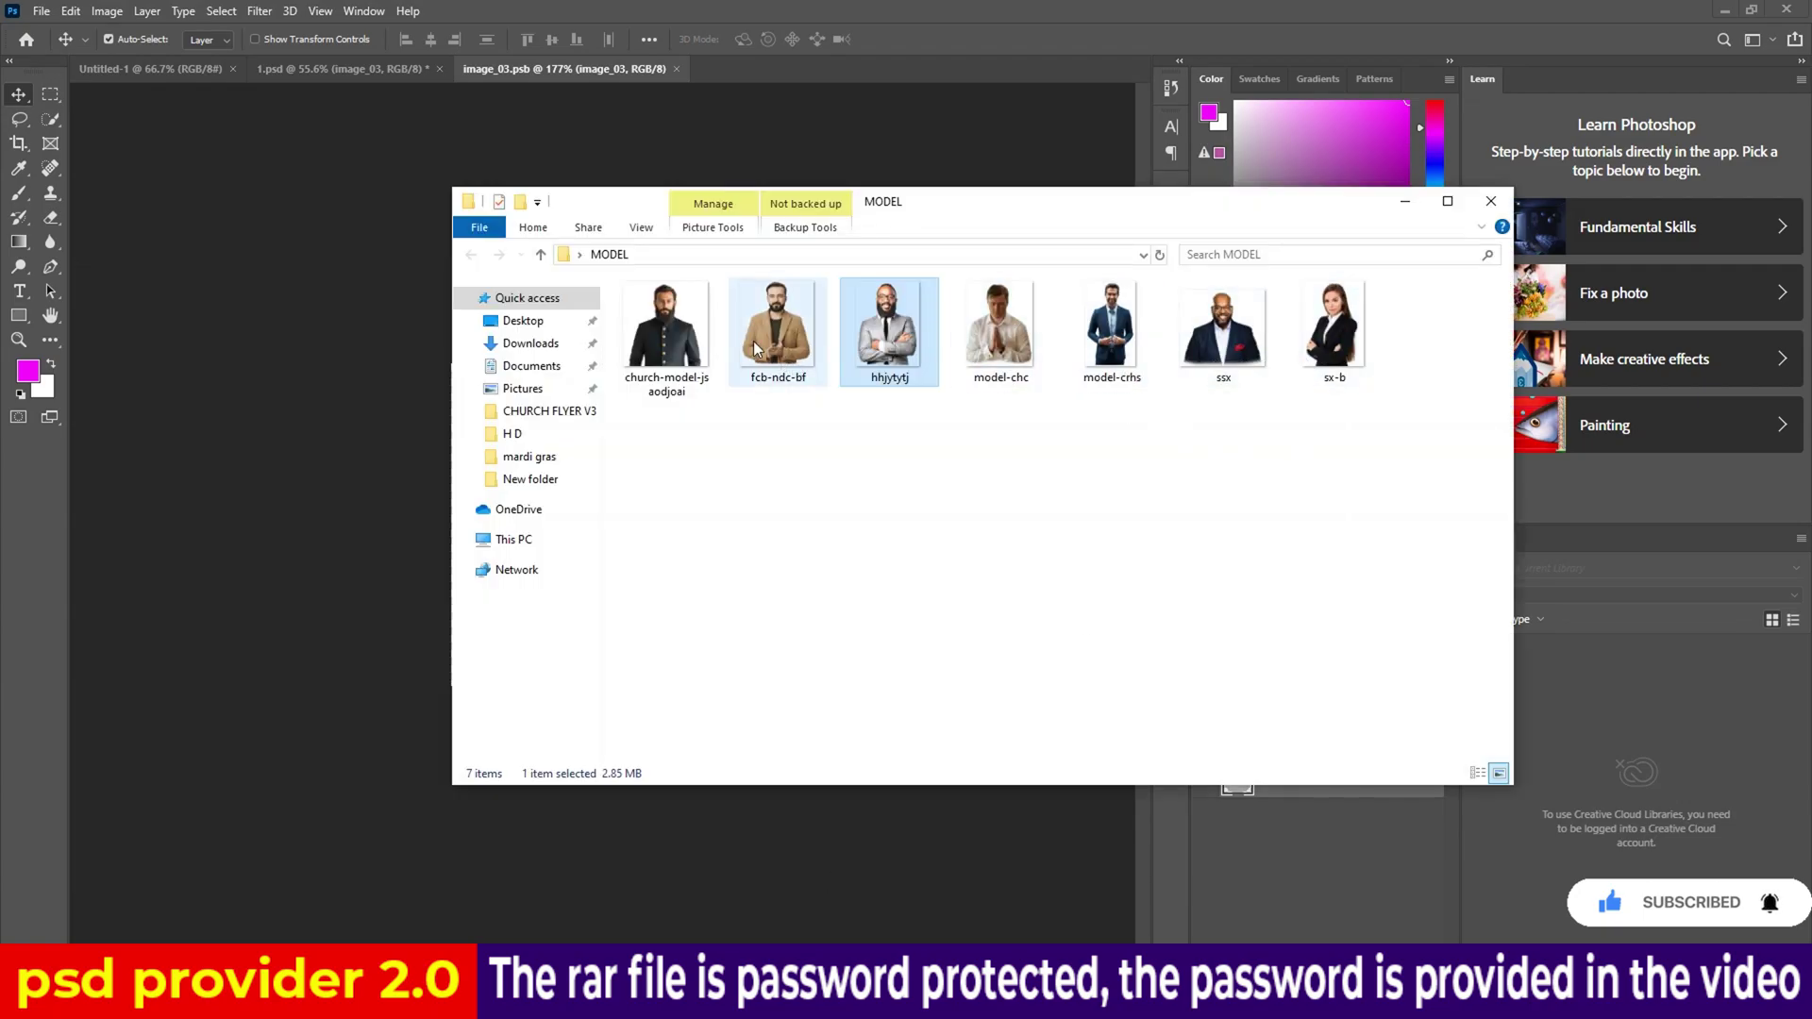
click(691, 346)
mouse_move(692, 346)
mouse_down()
mouse_move(581, 803)
mouse_move(656, 517)
mouse_up()
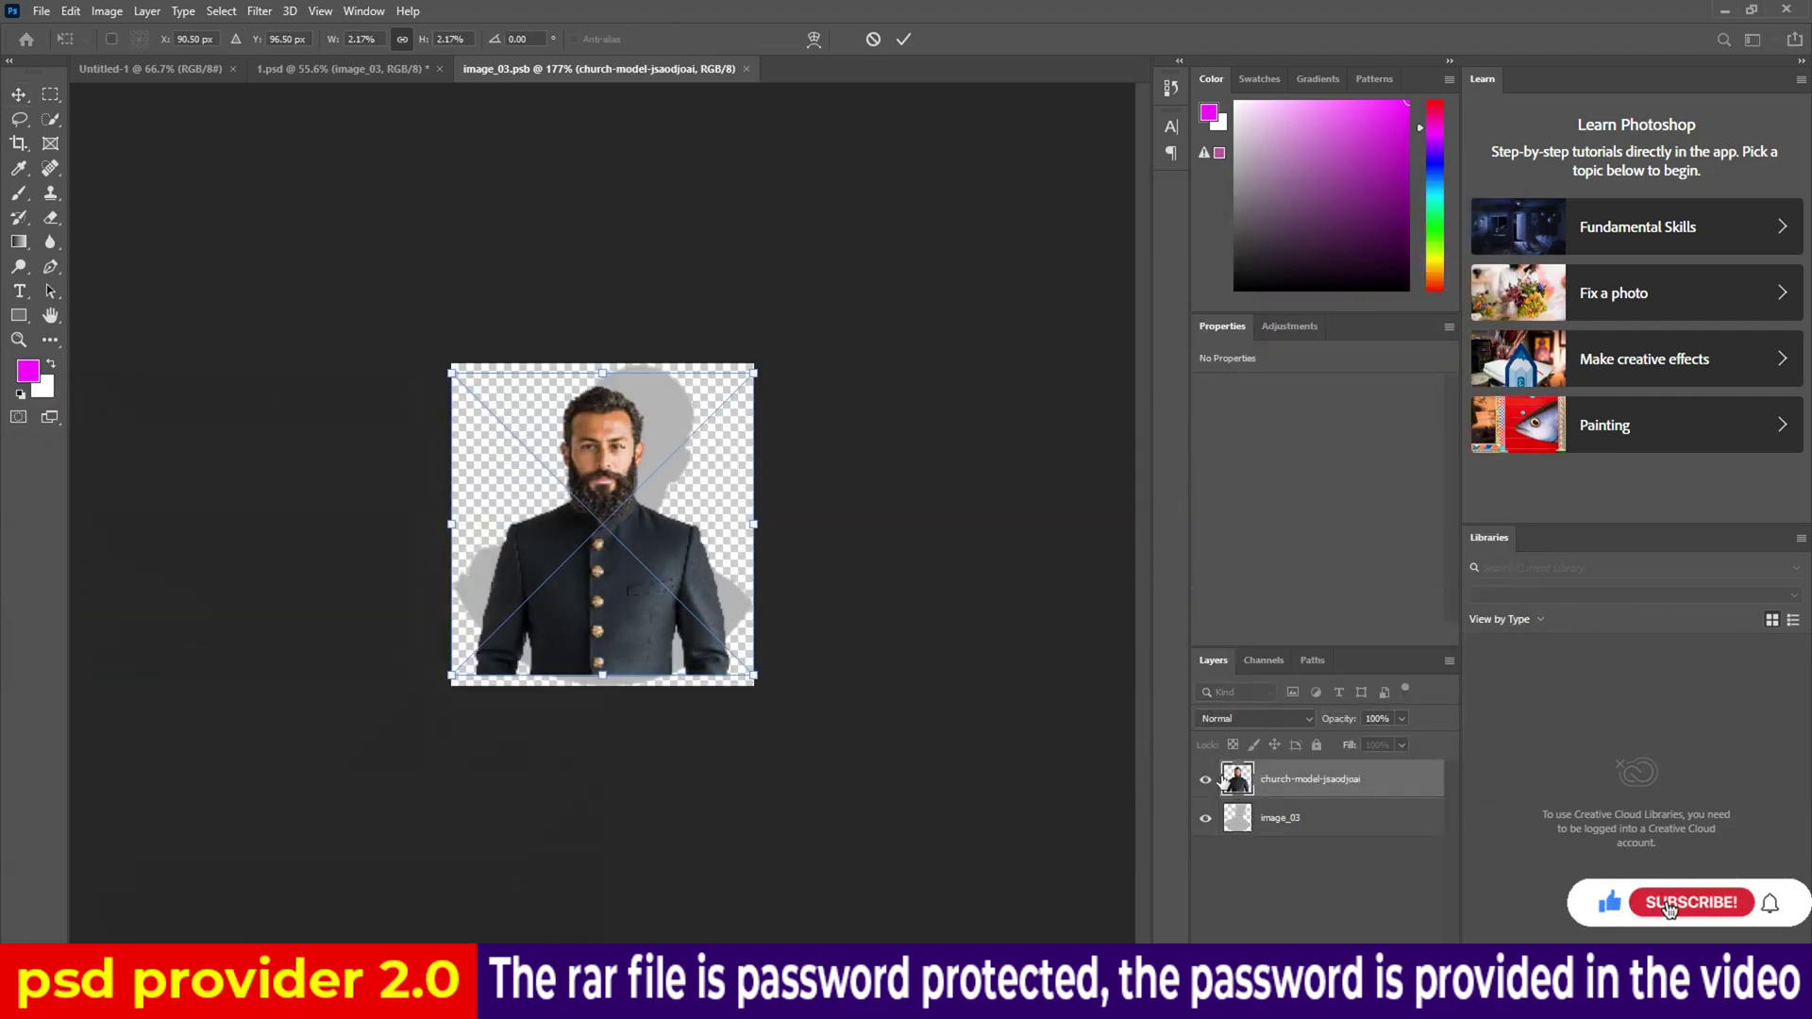
key(Return)
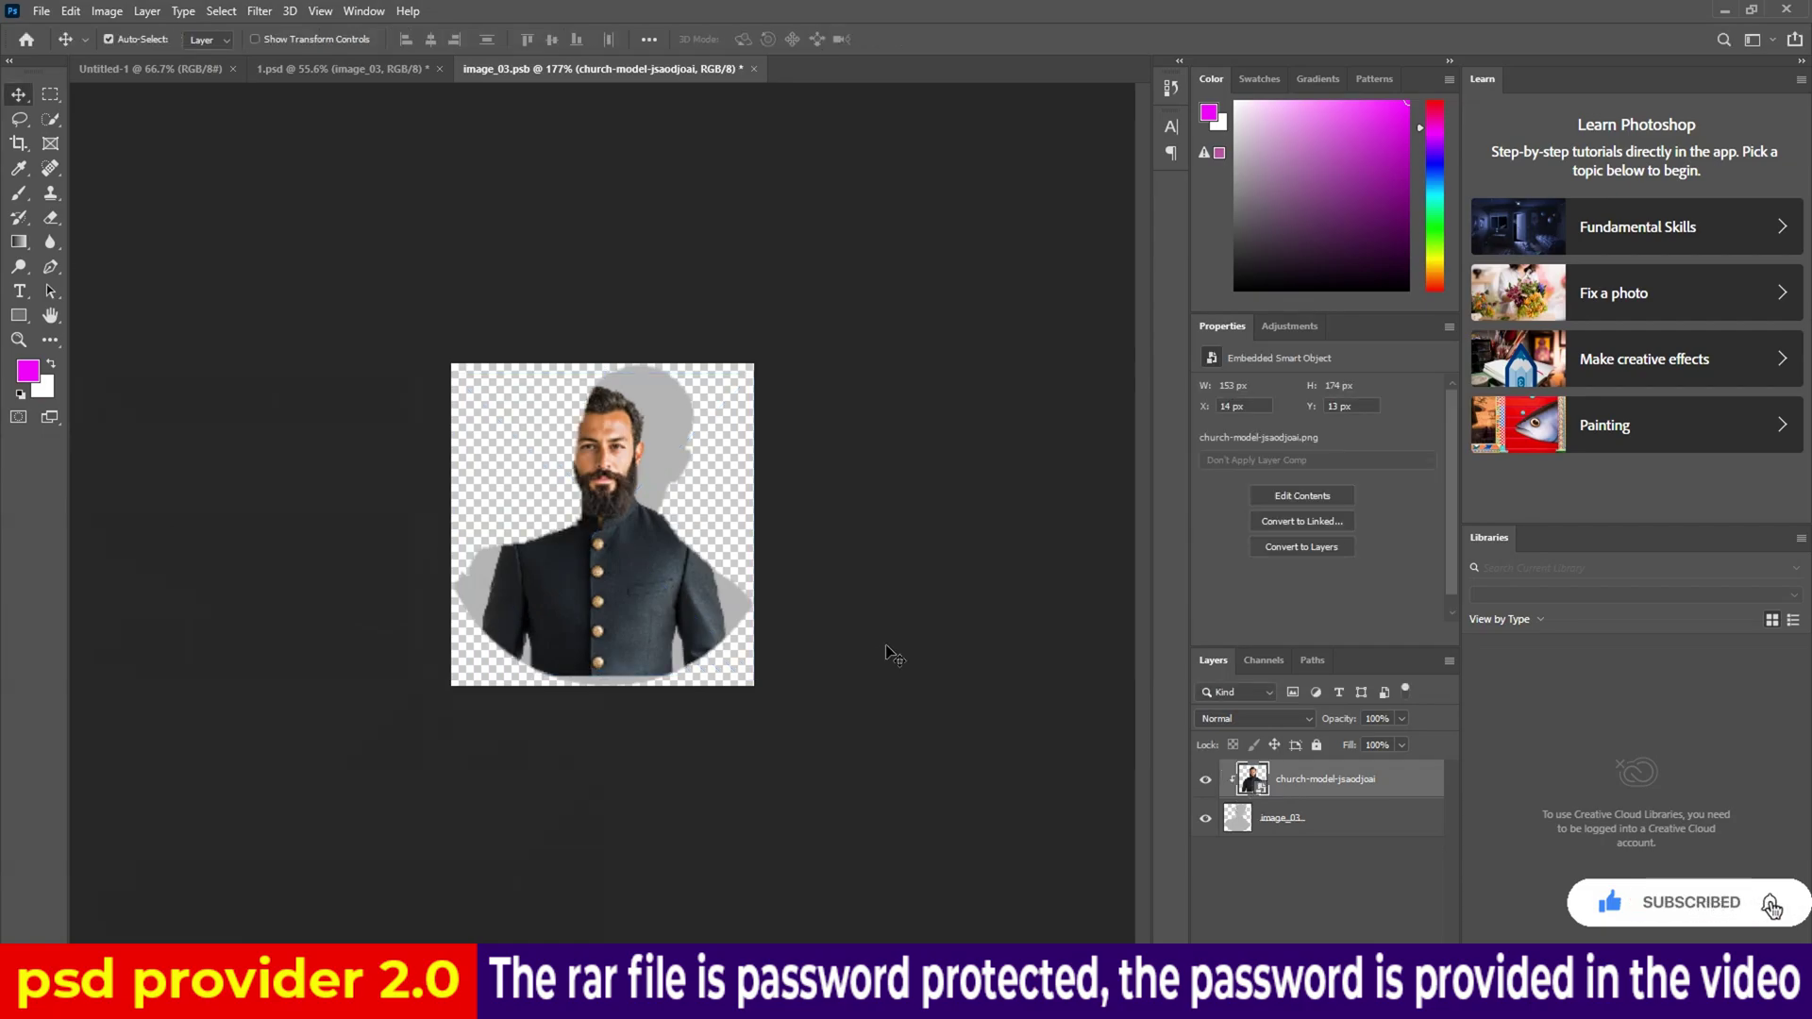
key(ctrl+t)
mouse_move(753, 675)
mouse_down()
mouse_move(879, 690)
mouse_move(802, 667)
mouse_move(886, 676)
mouse_move(972, 704)
mouse_move(880, 655)
mouse_move(862, 615)
mouse_up()
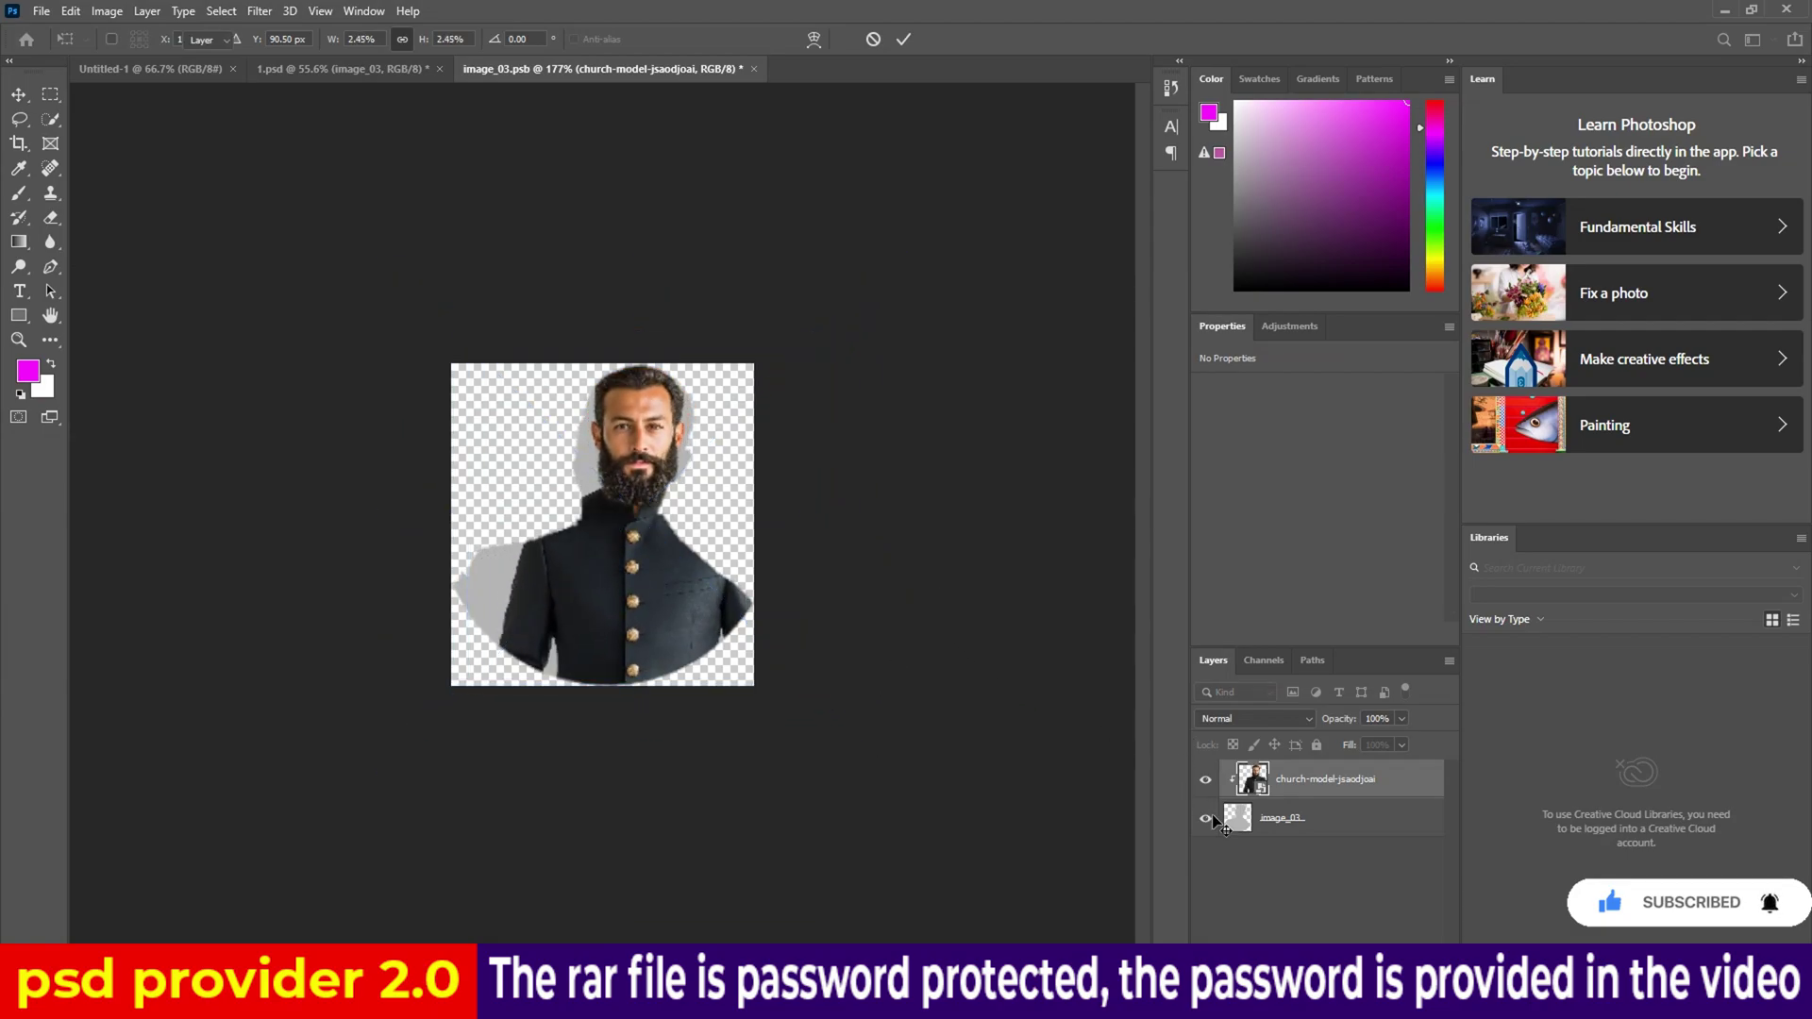
key(Return)
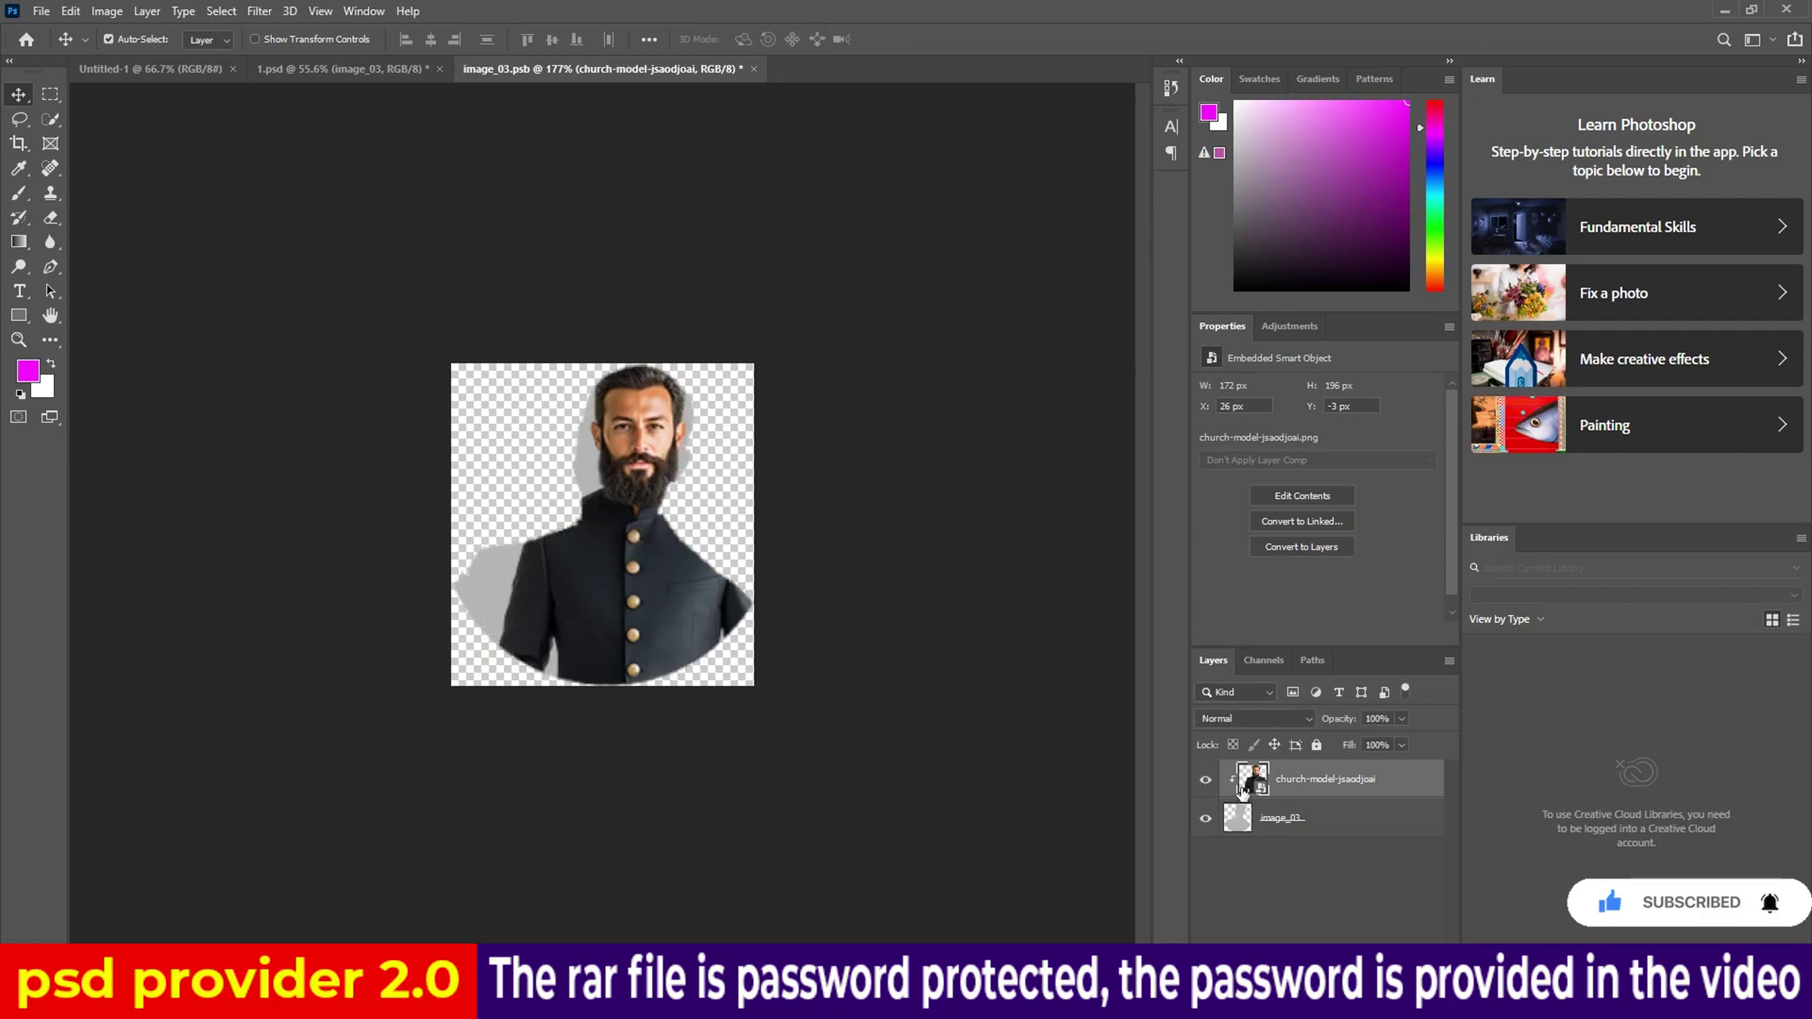
key(ctrl+0)
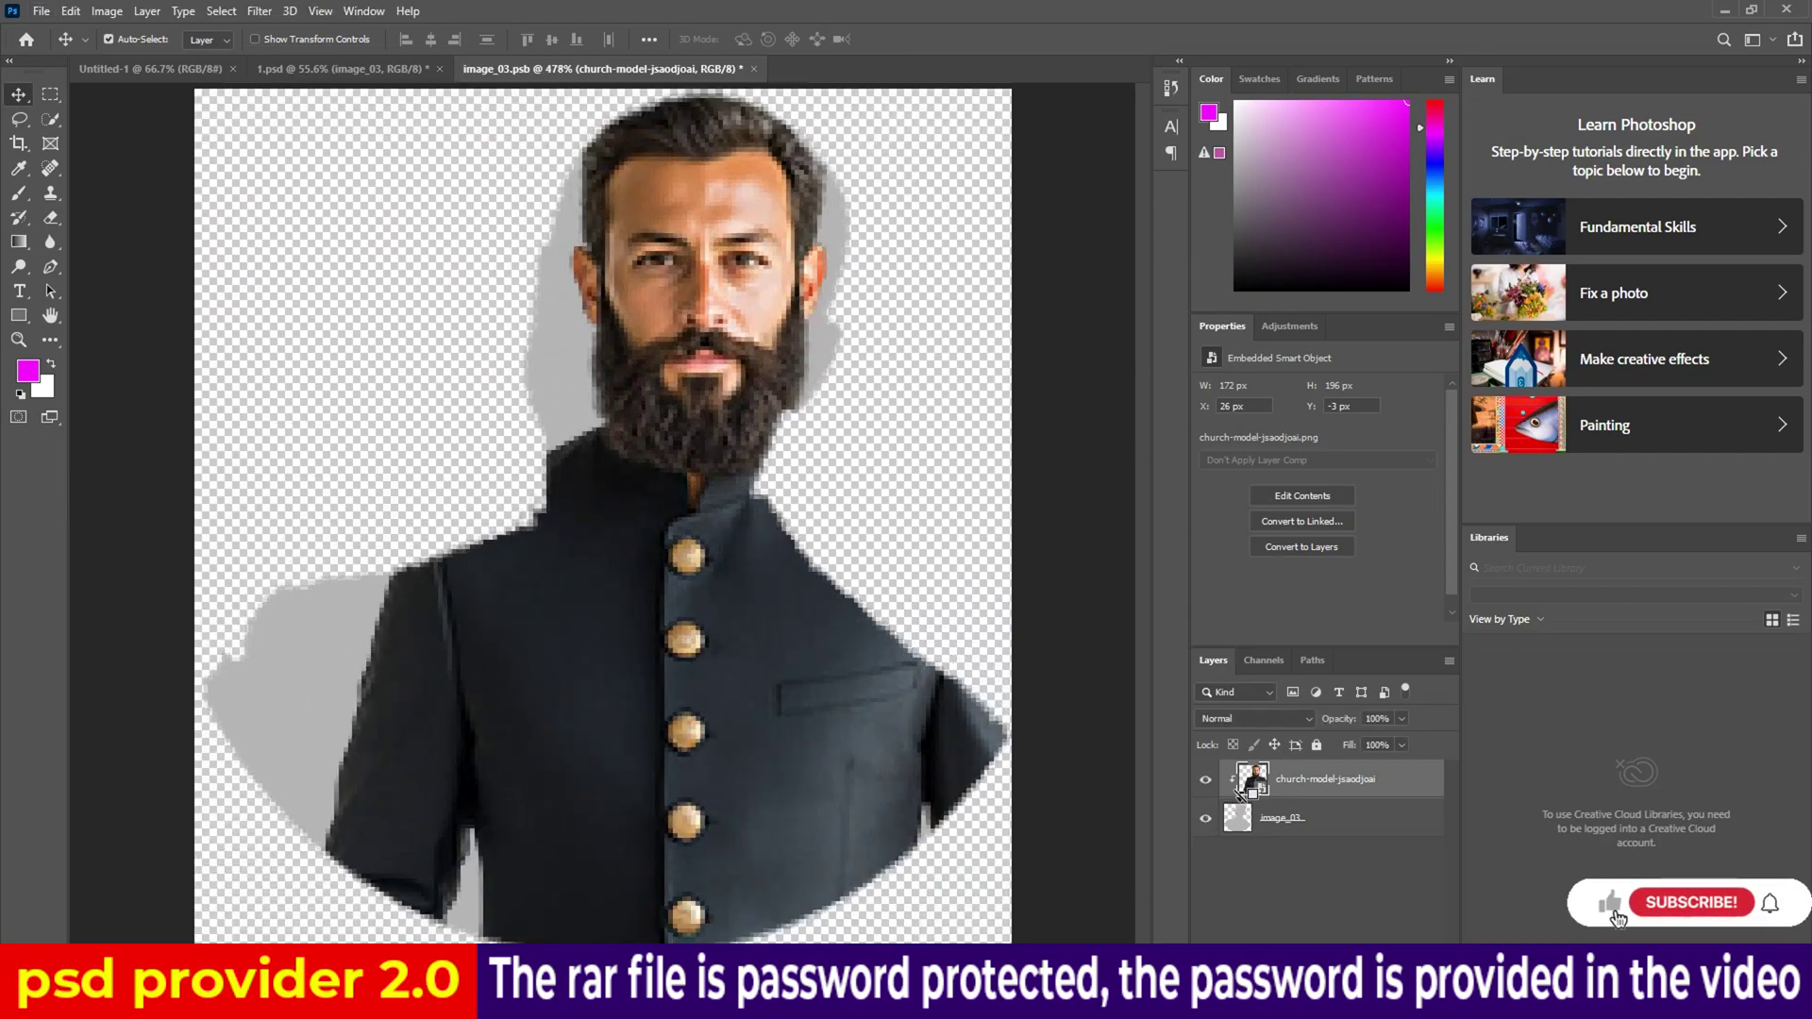
Hide the silhouette, resize and nudge the photo, then save the image_03 smart object.
click(1205, 818)
scroll(773, 715, down, 2)
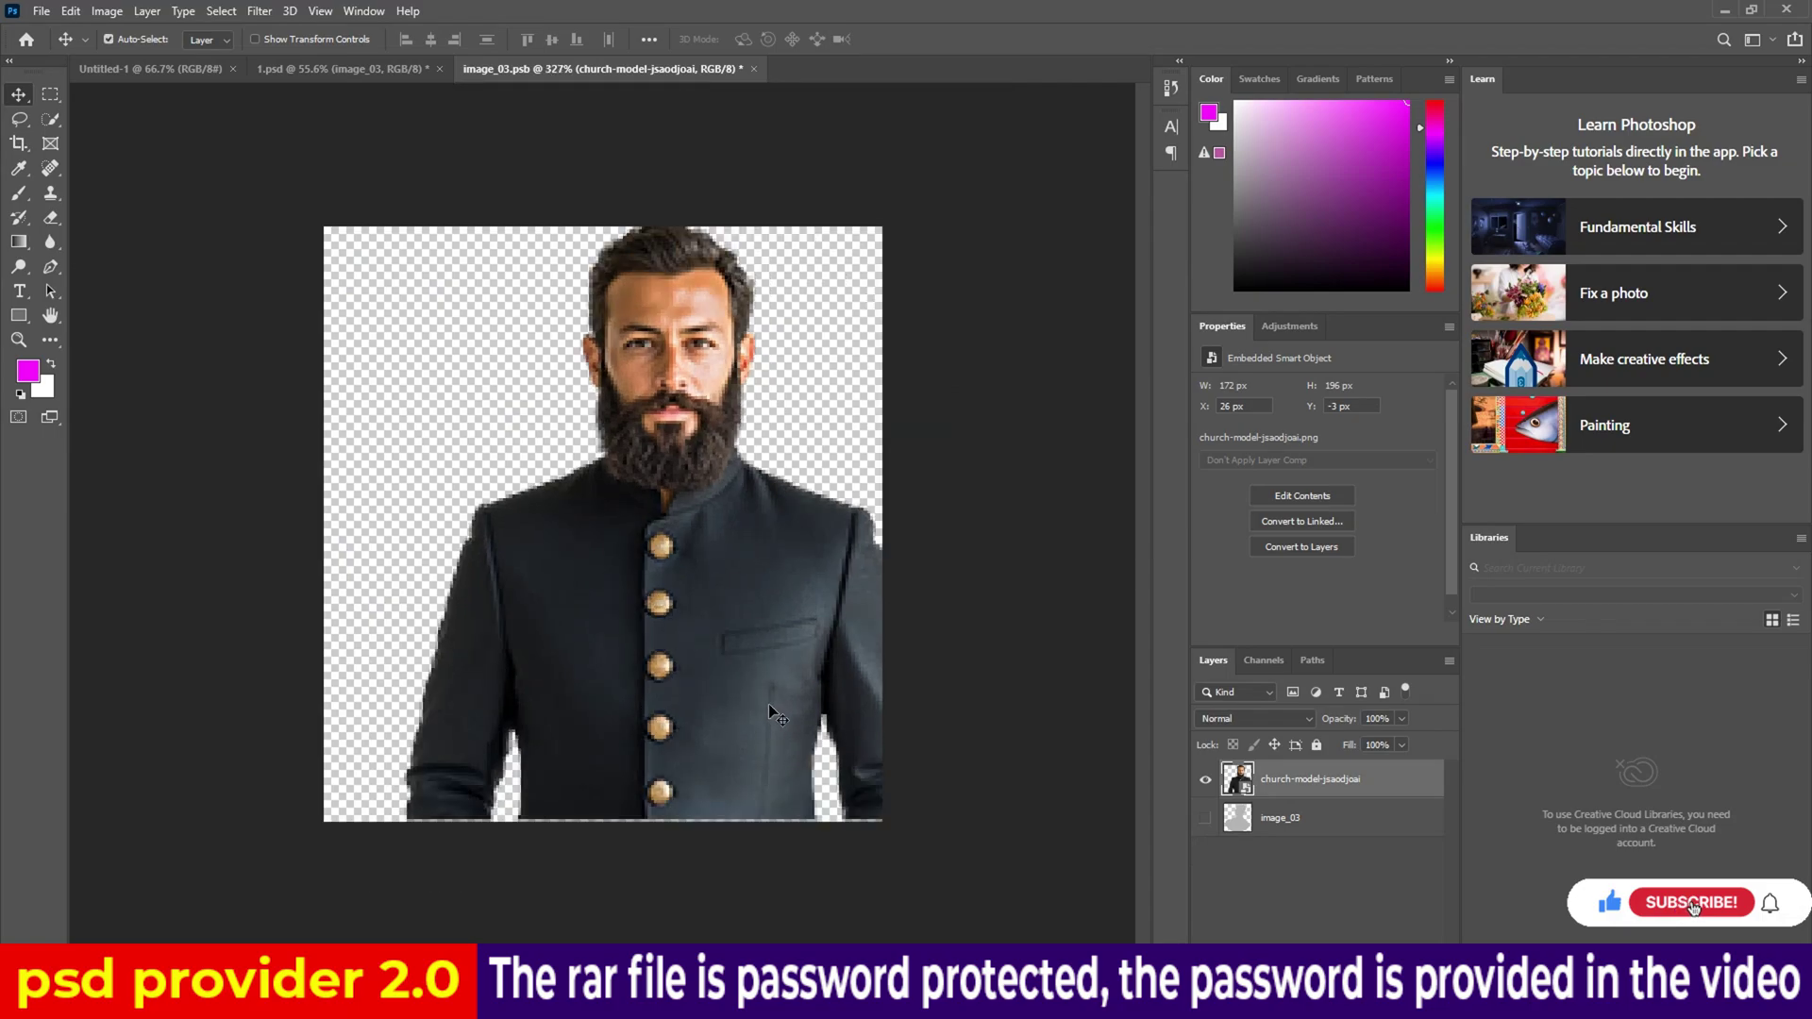
key(ctrl+z)
key(ctrl+t)
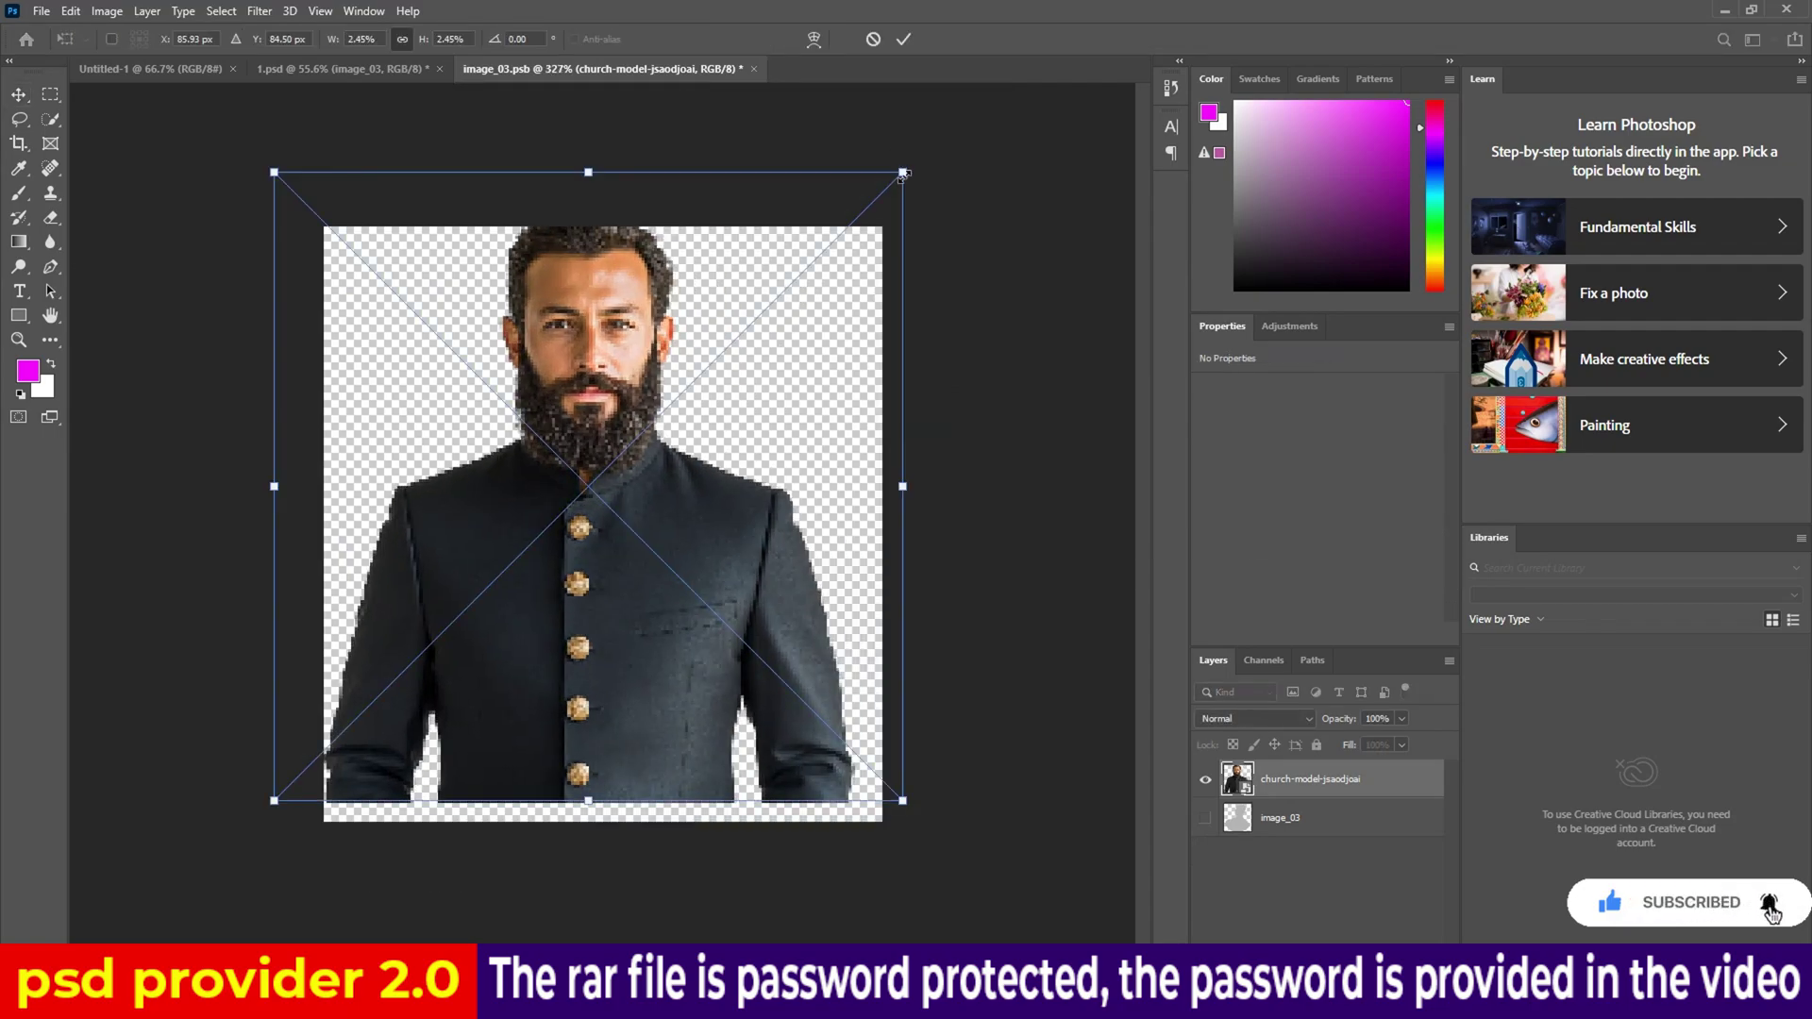
drag(903, 176, 857, 331)
drag(686, 632, 691, 639)
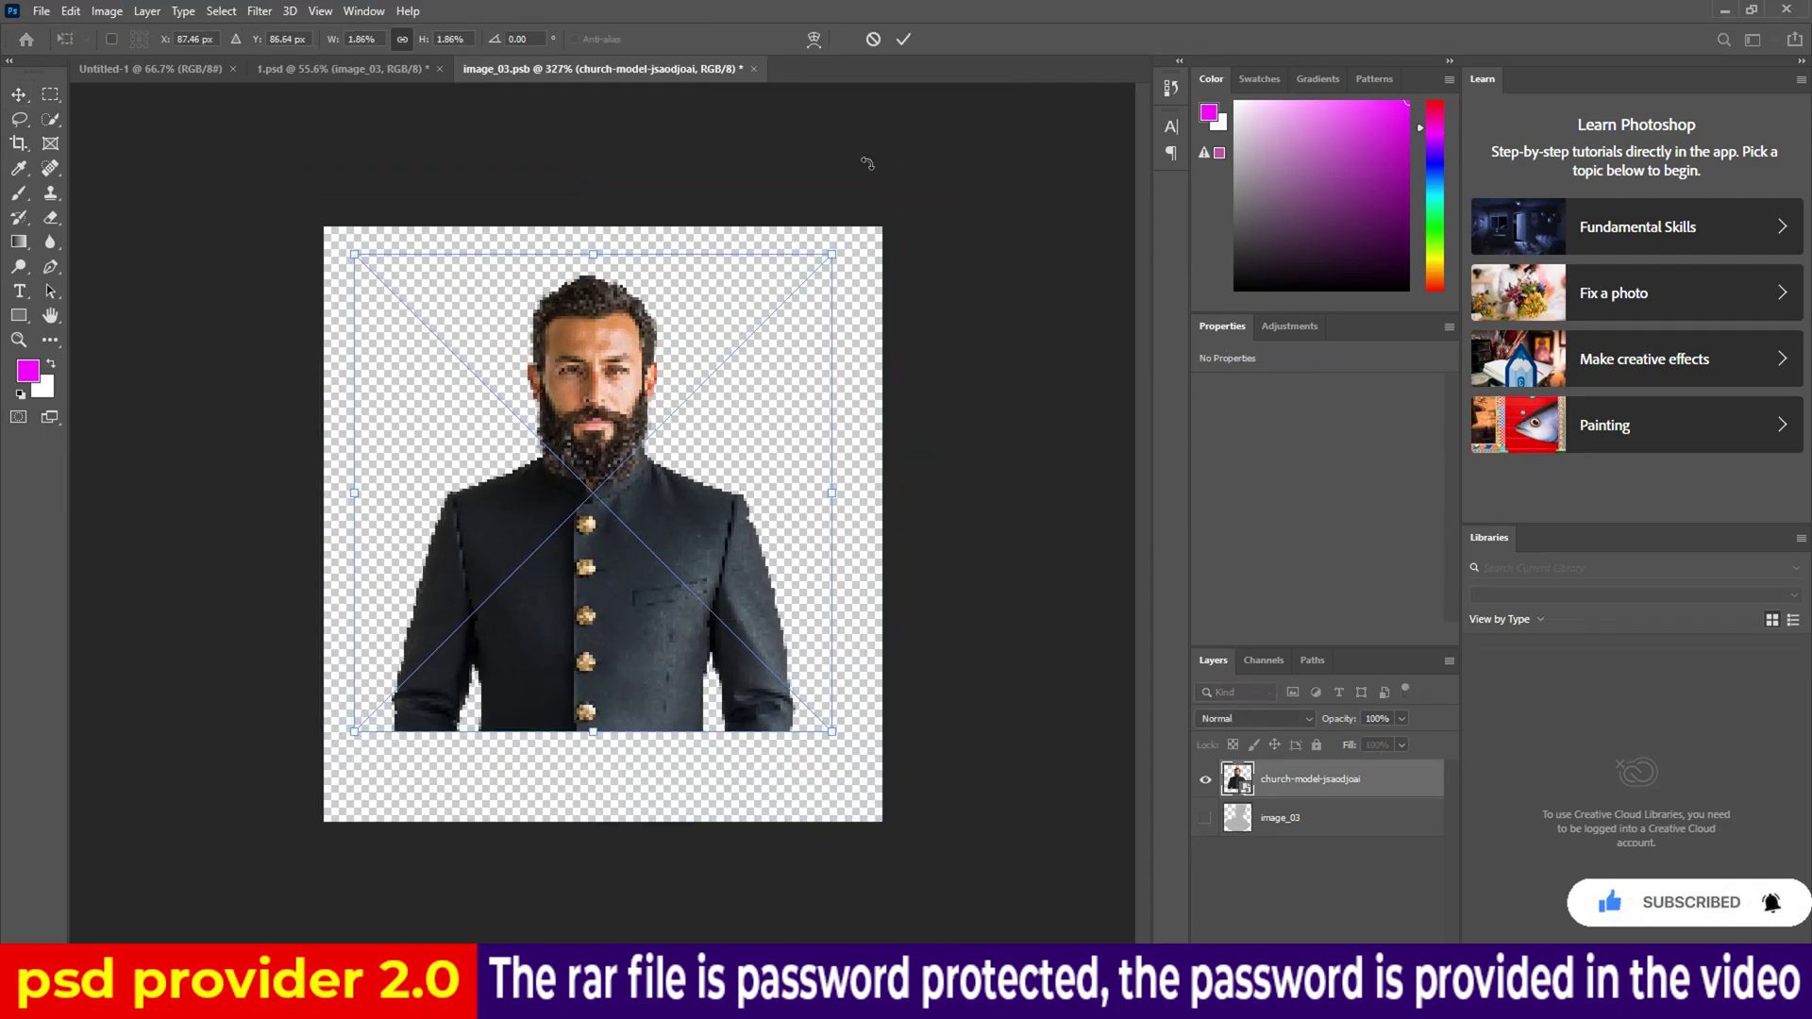
click(902, 40)
click(754, 70)
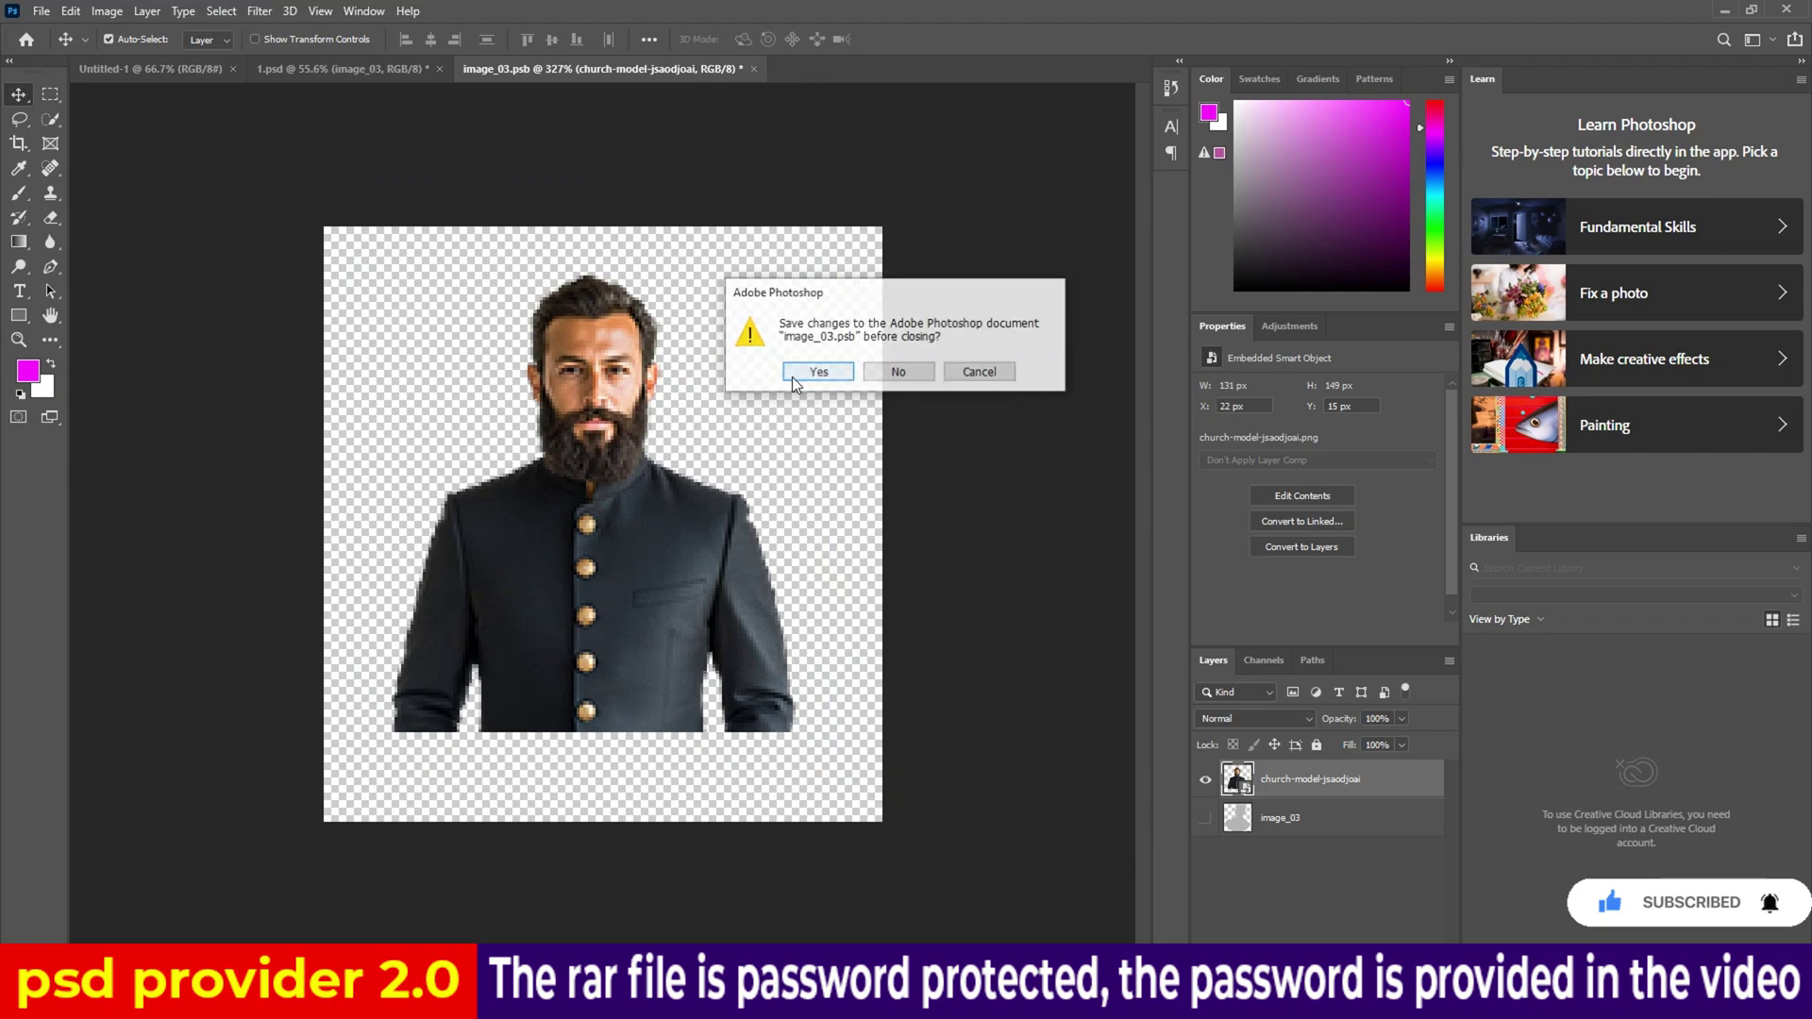
click(791, 377)
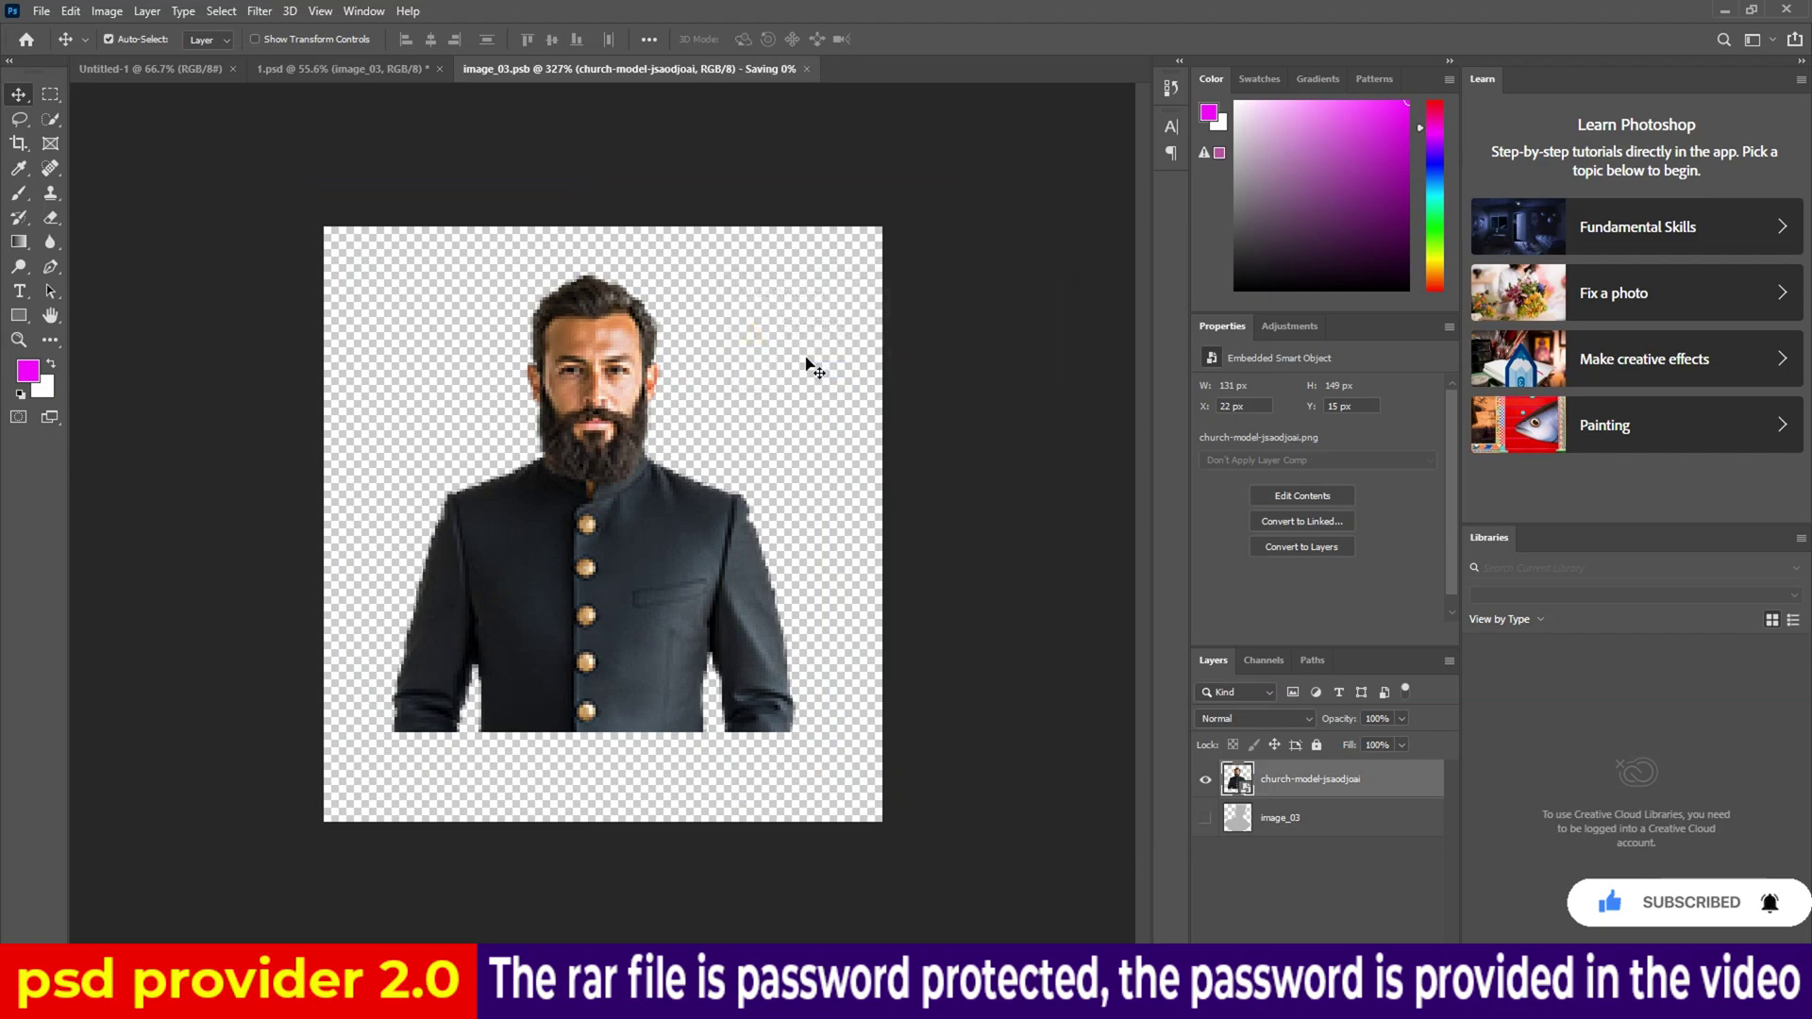
Scale up the photo in the third circle on the flyer to about 128.87%.
scroll(623, 490, up, 5)
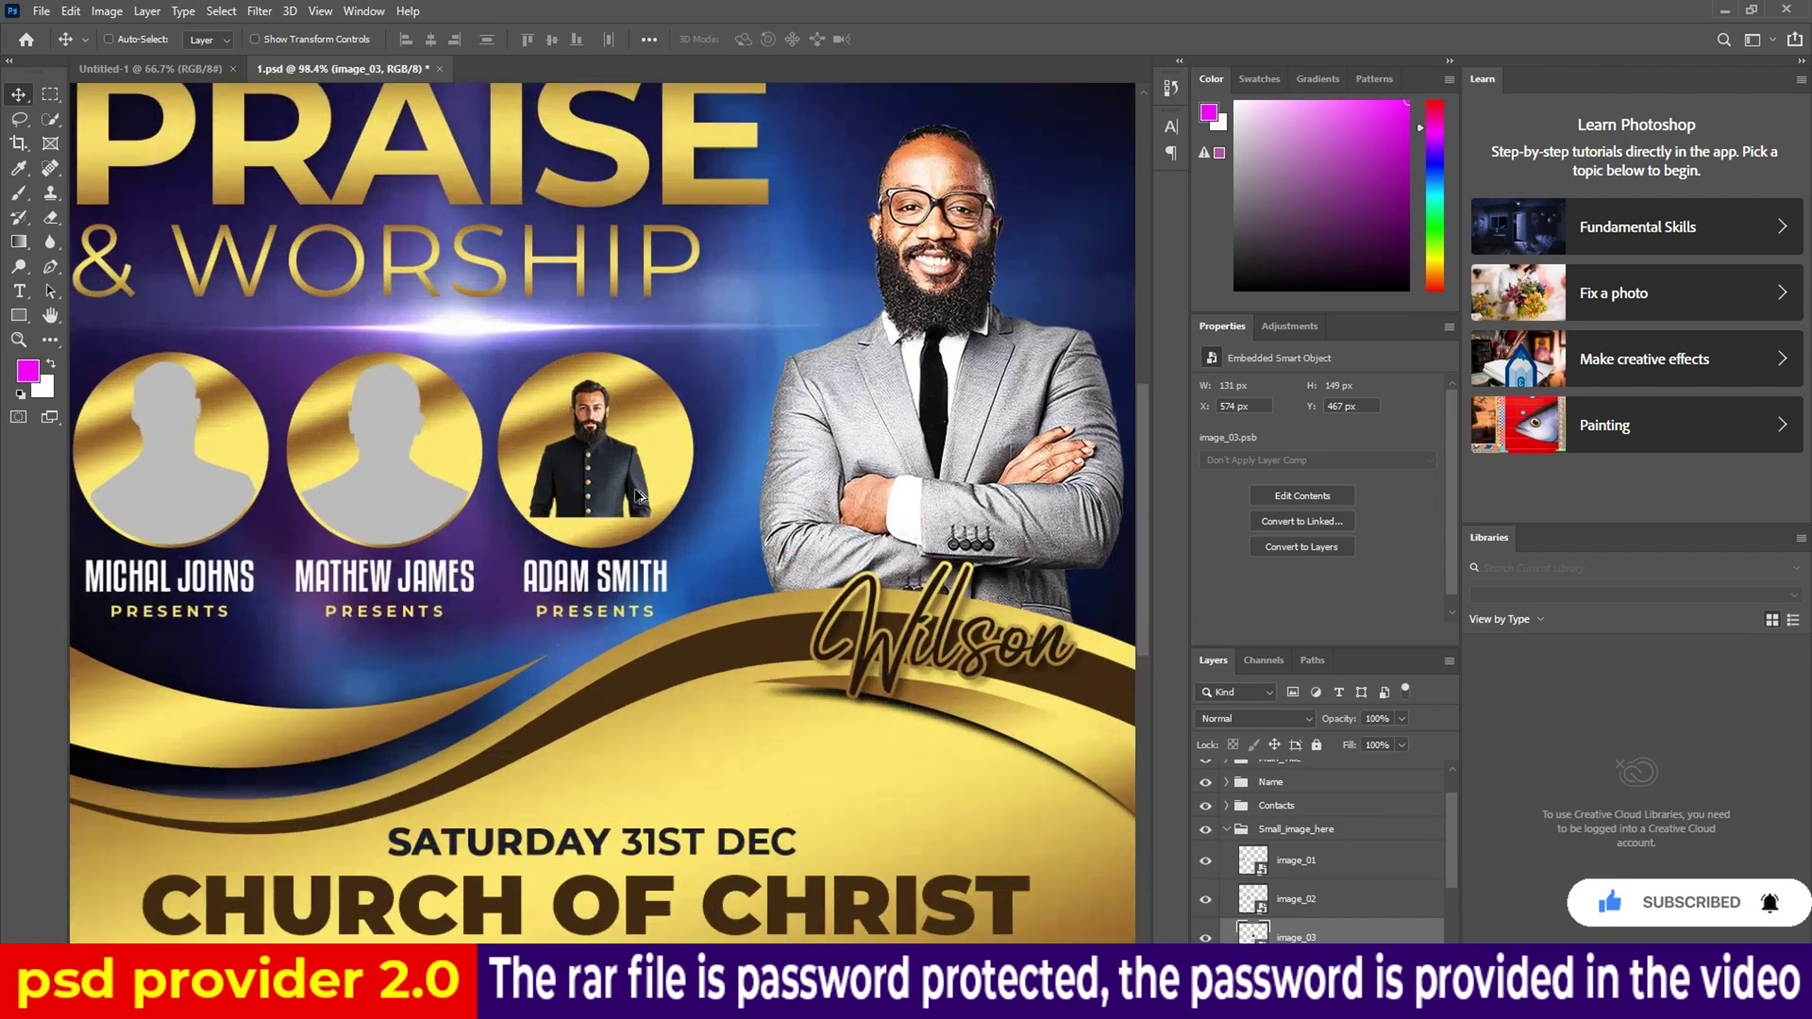
key(ctrl+t)
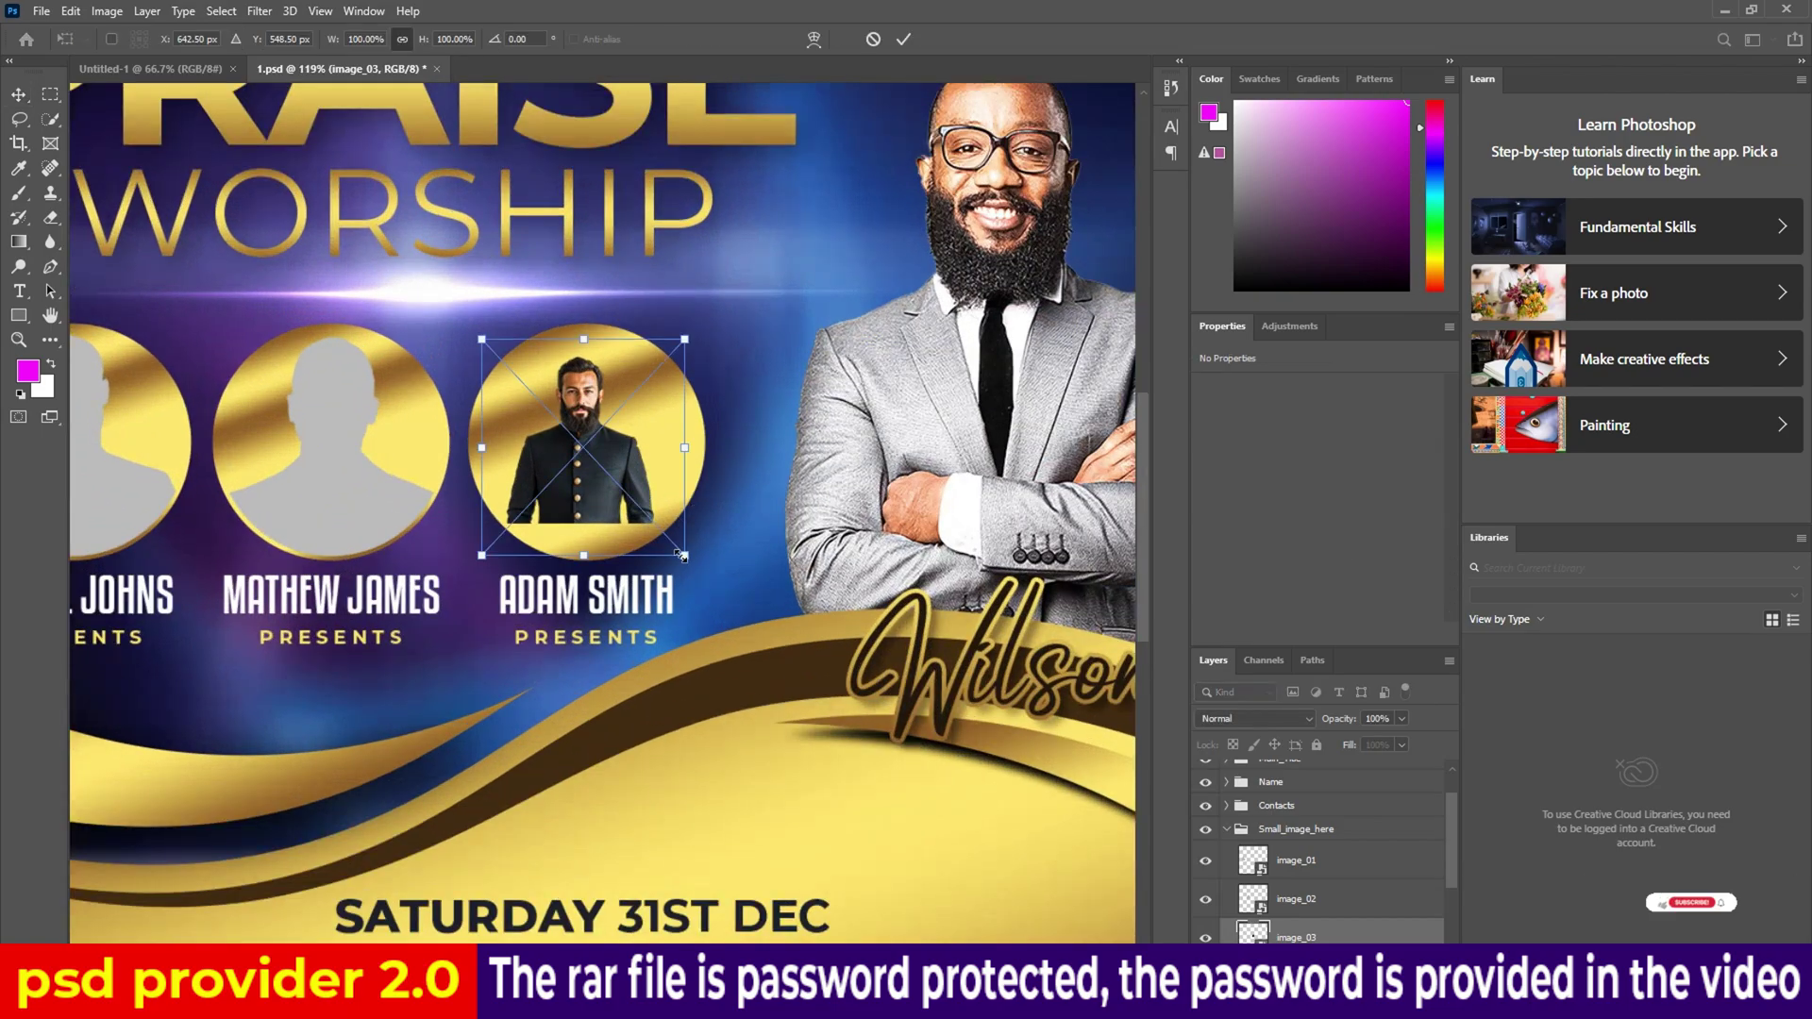
mouse_move(685, 555)
mouse_down()
mouse_move(726, 592)
mouse_move(714, 586)
mouse_up()
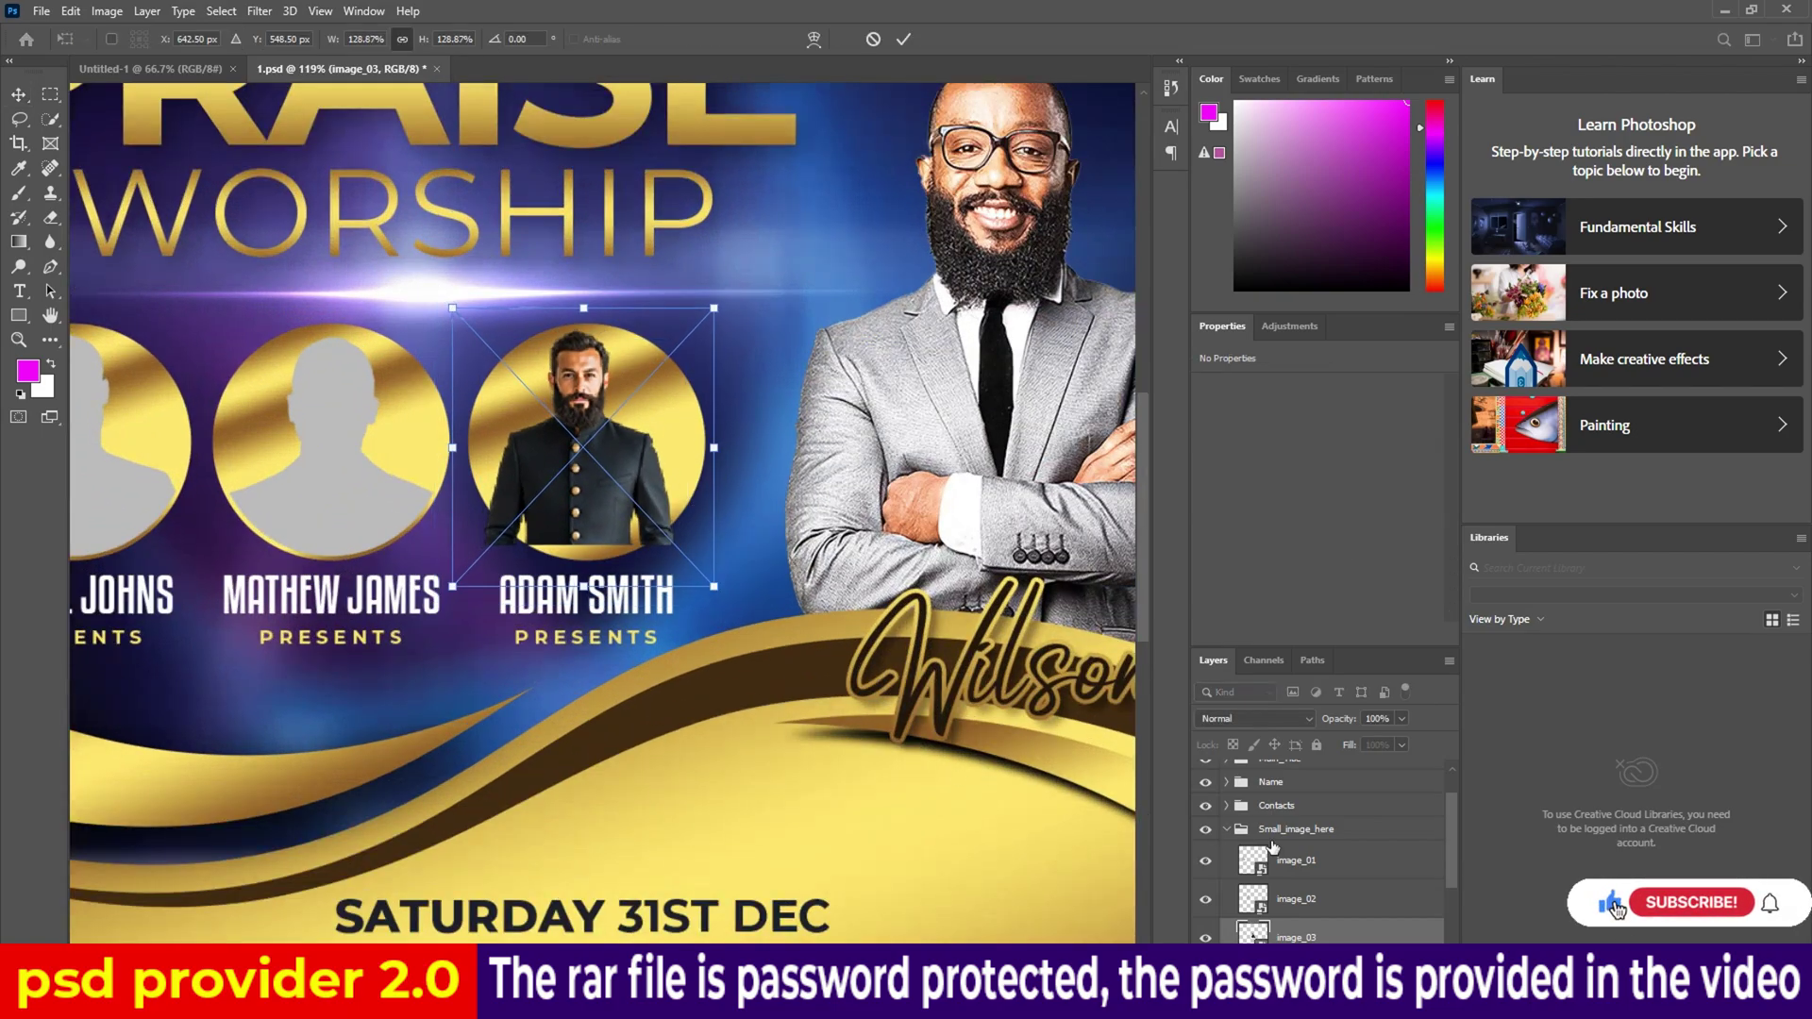
scroll(1295, 850, down, 1)
scroll(1295, 878, down, 1)
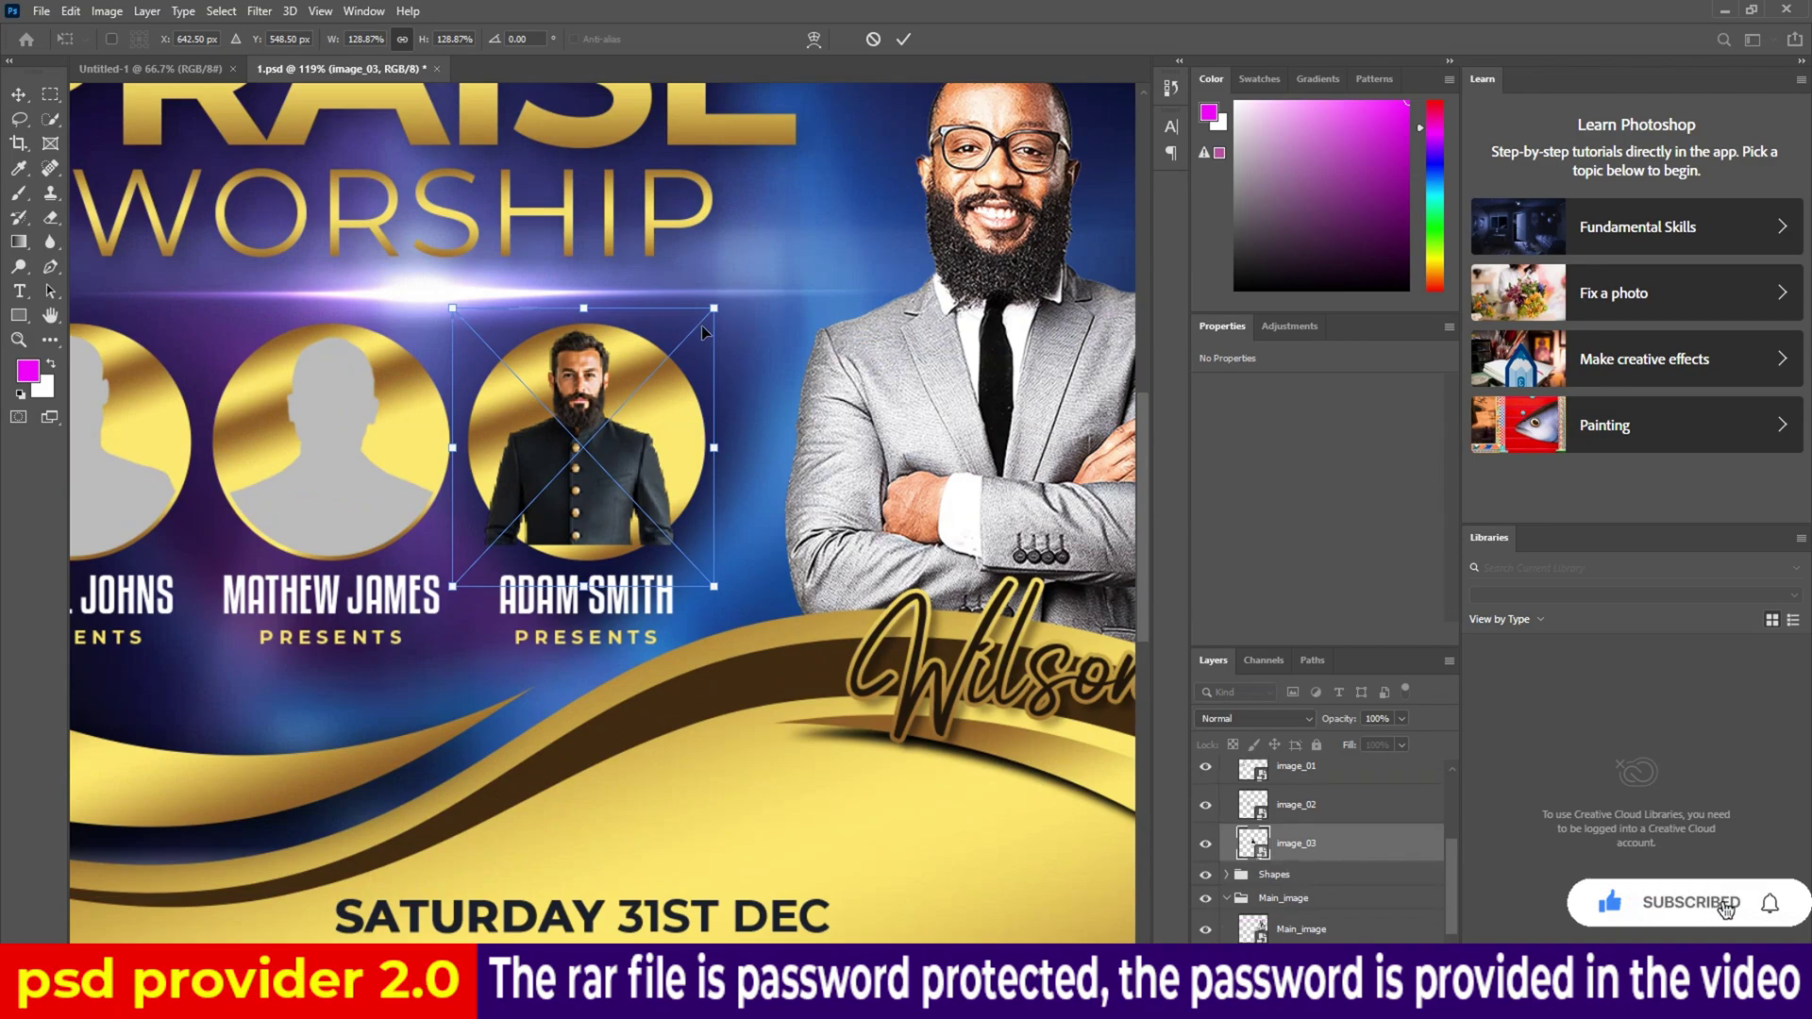
Shrink the bearded model photo to fit the third gold circle.
drag(713, 307, 703, 319)
drag(646, 504, 667, 489)
drag(722, 304, 697, 329)
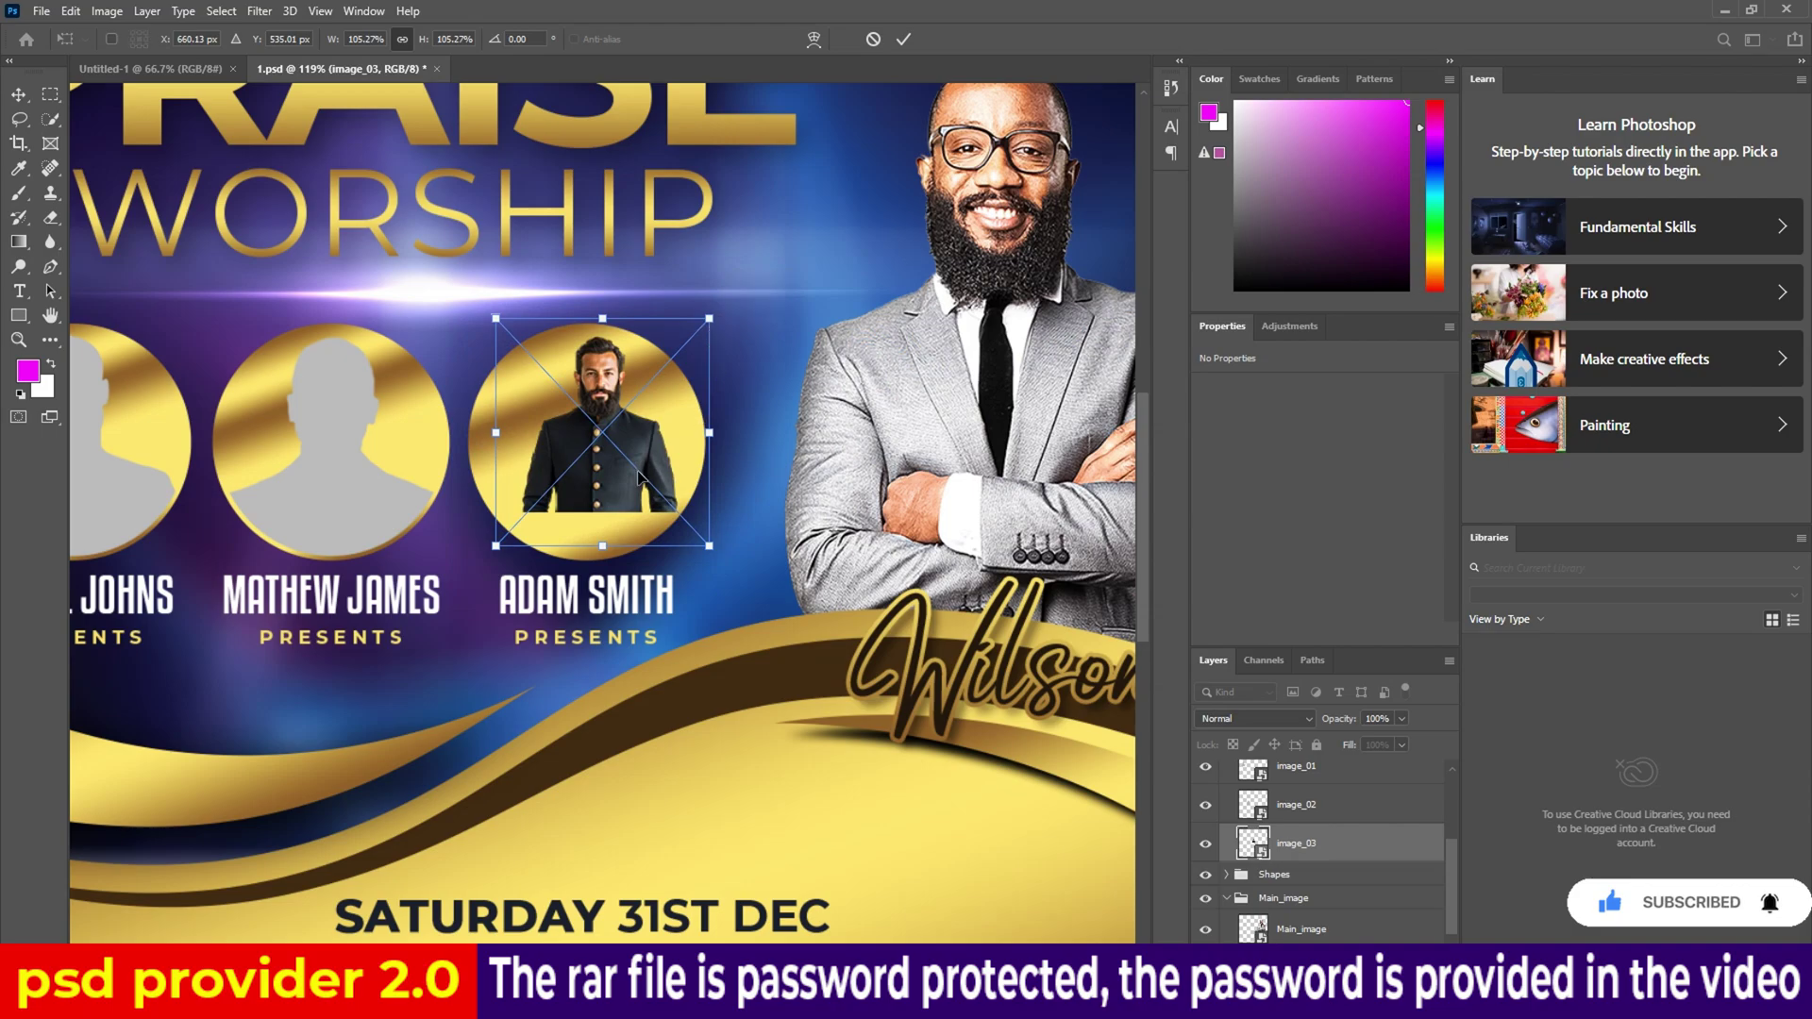
drag(641, 478, 637, 486)
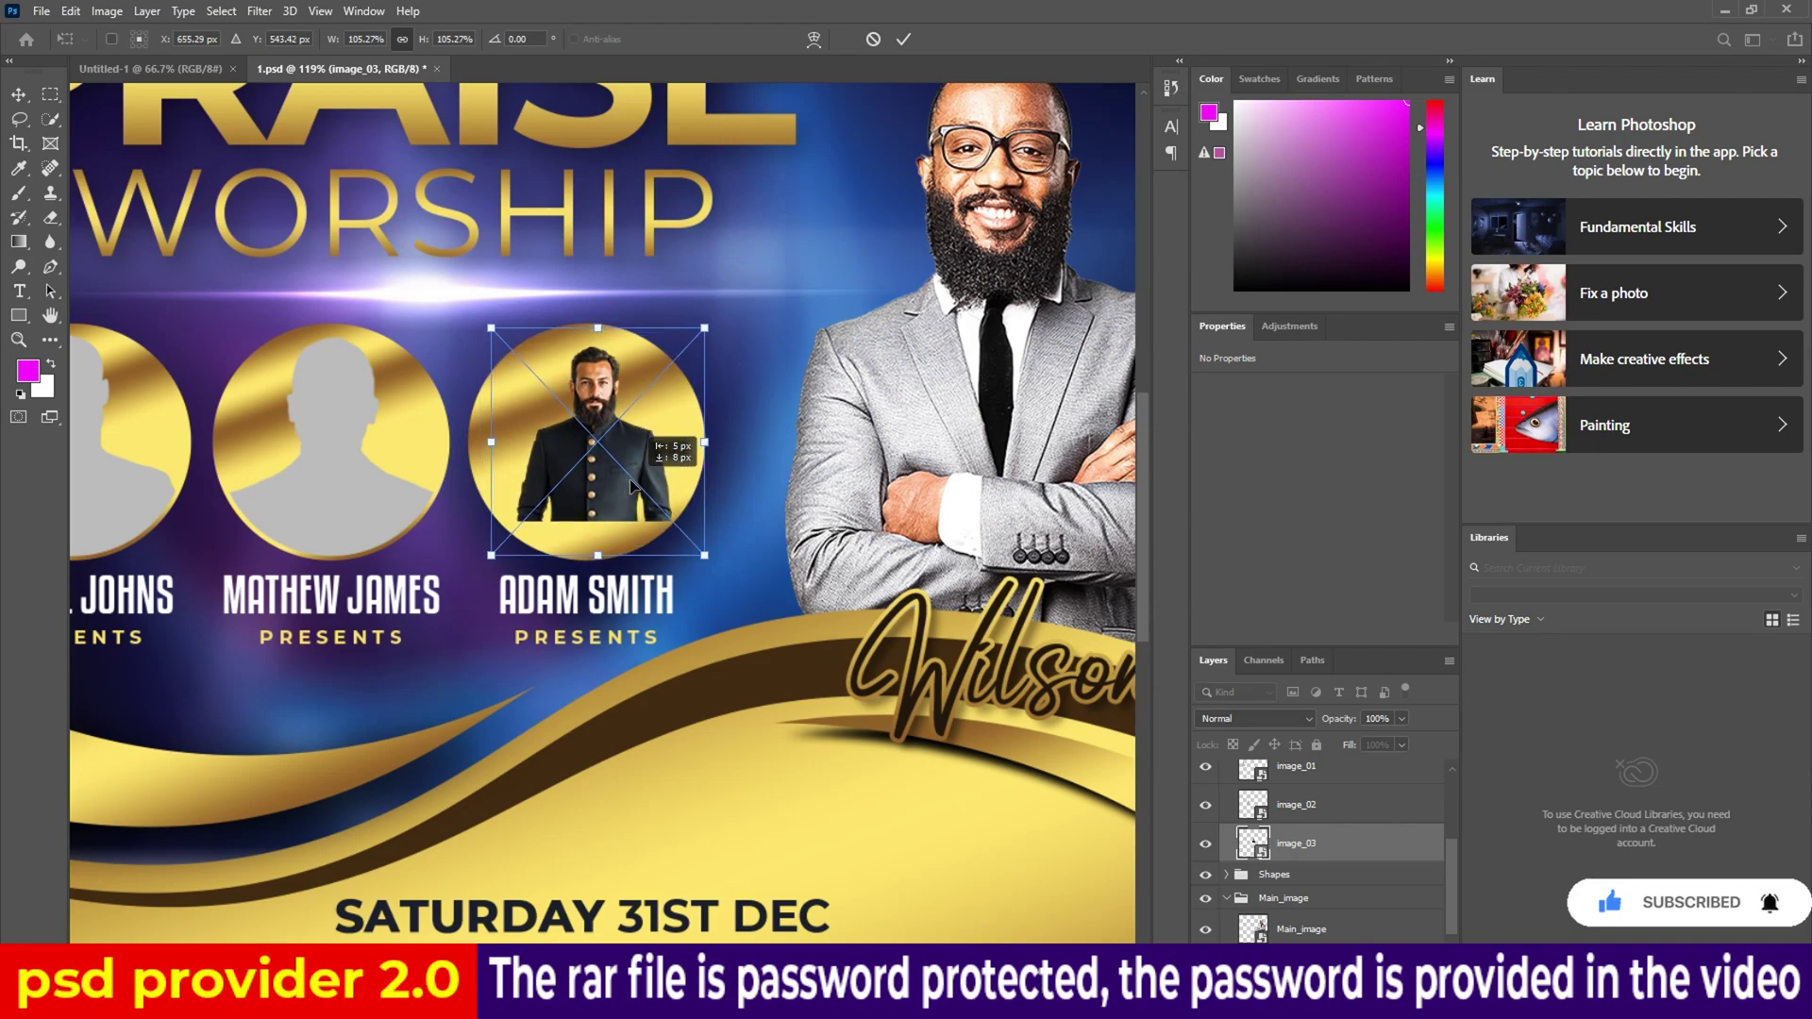
click(907, 43)
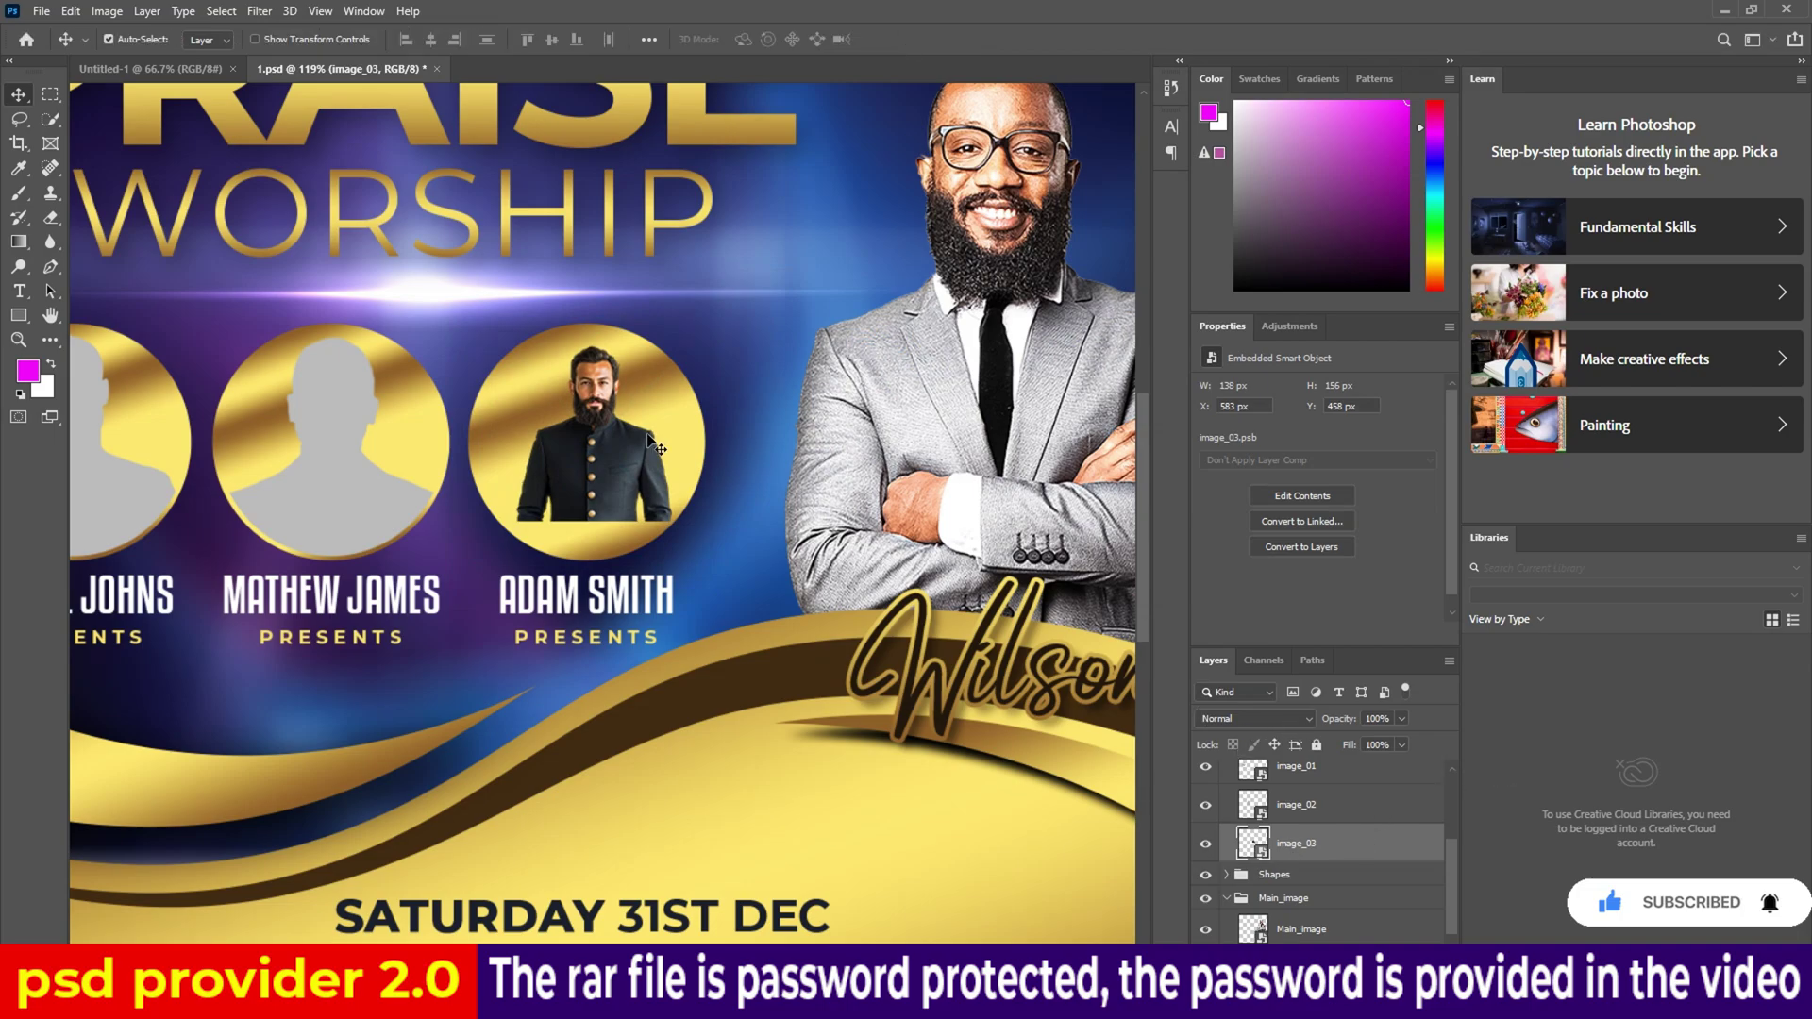
Move image_03 into the Shapes group above Ellipse 1 and clip it to the circle.
click(710, 422)
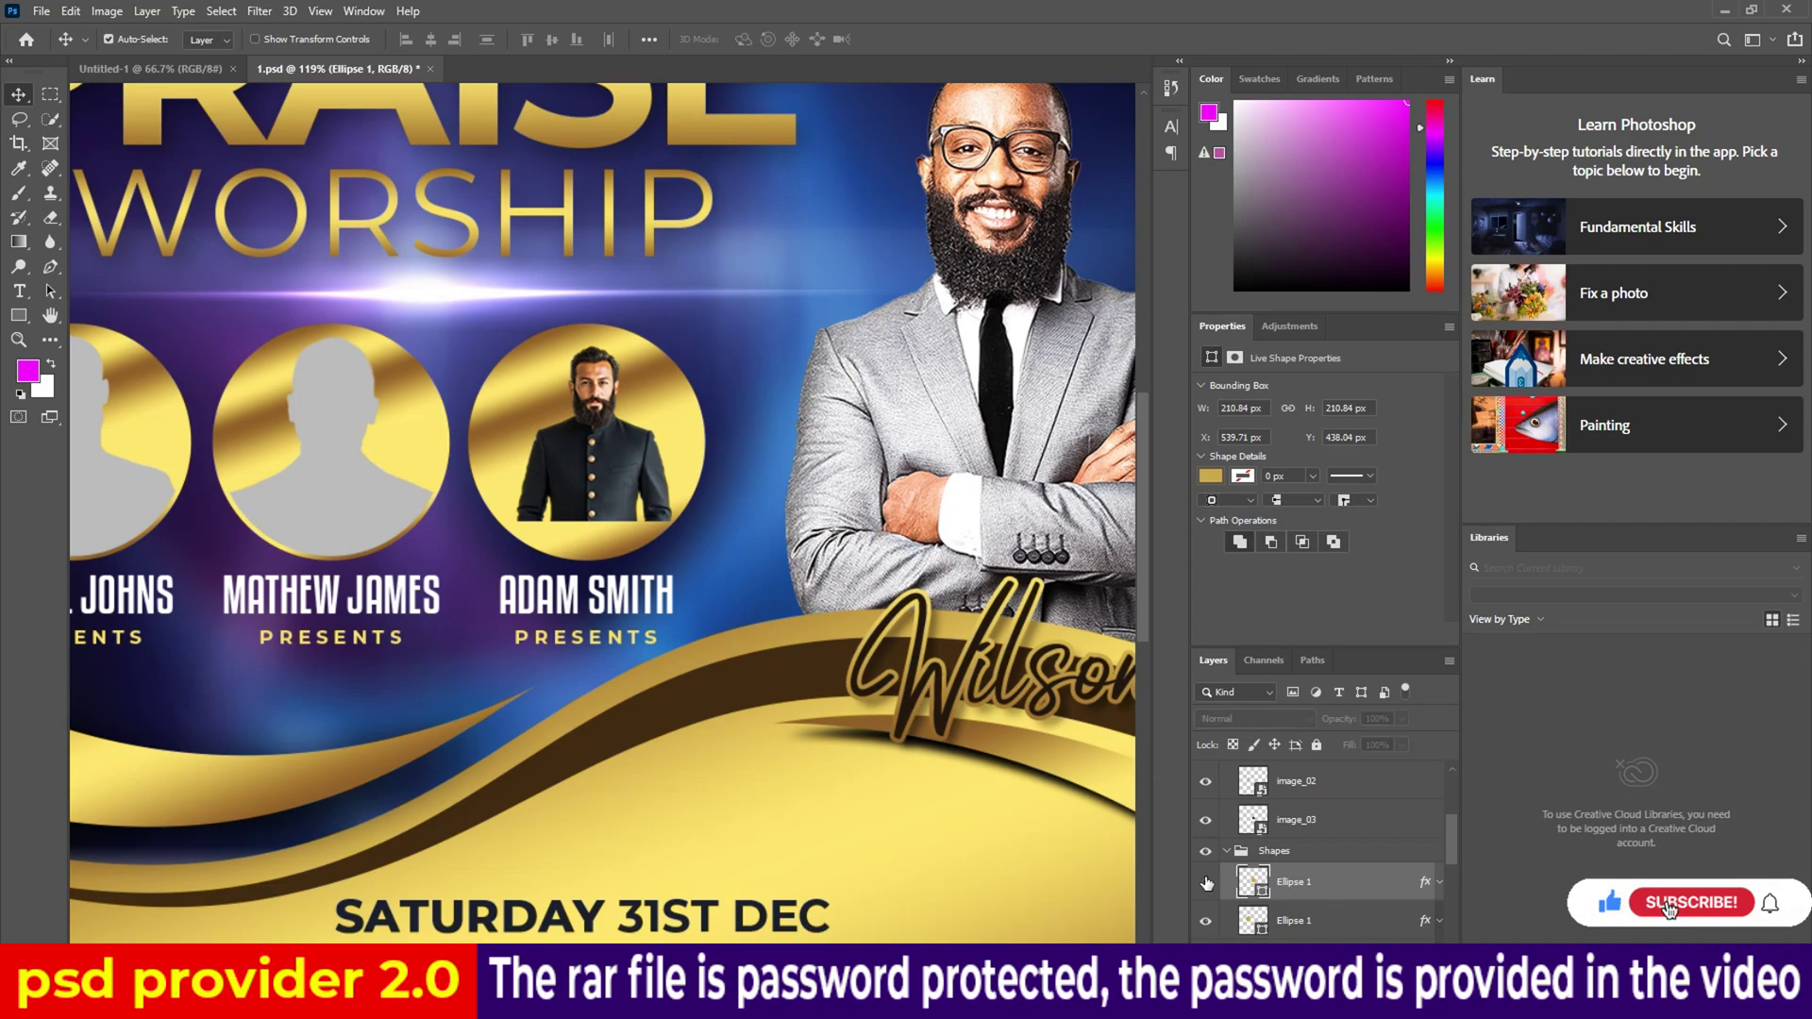
click(1207, 882)
click(1441, 834)
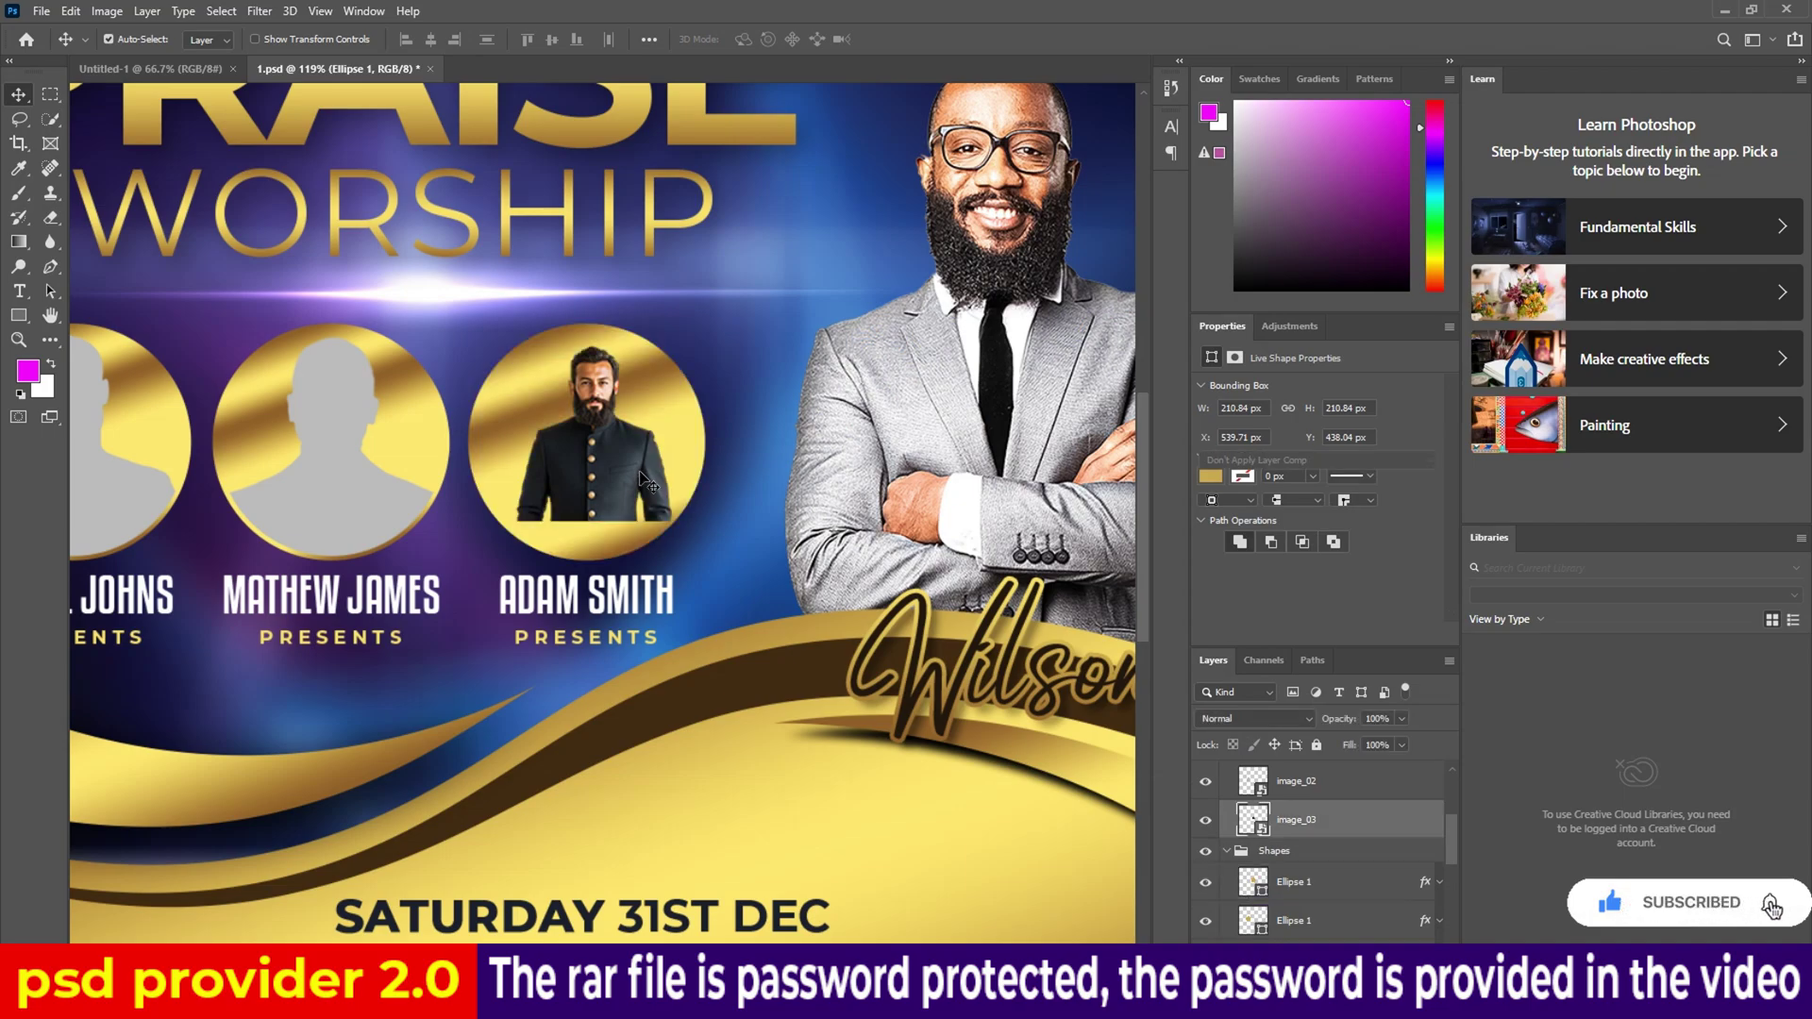
drag(1441, 835, 1308, 881)
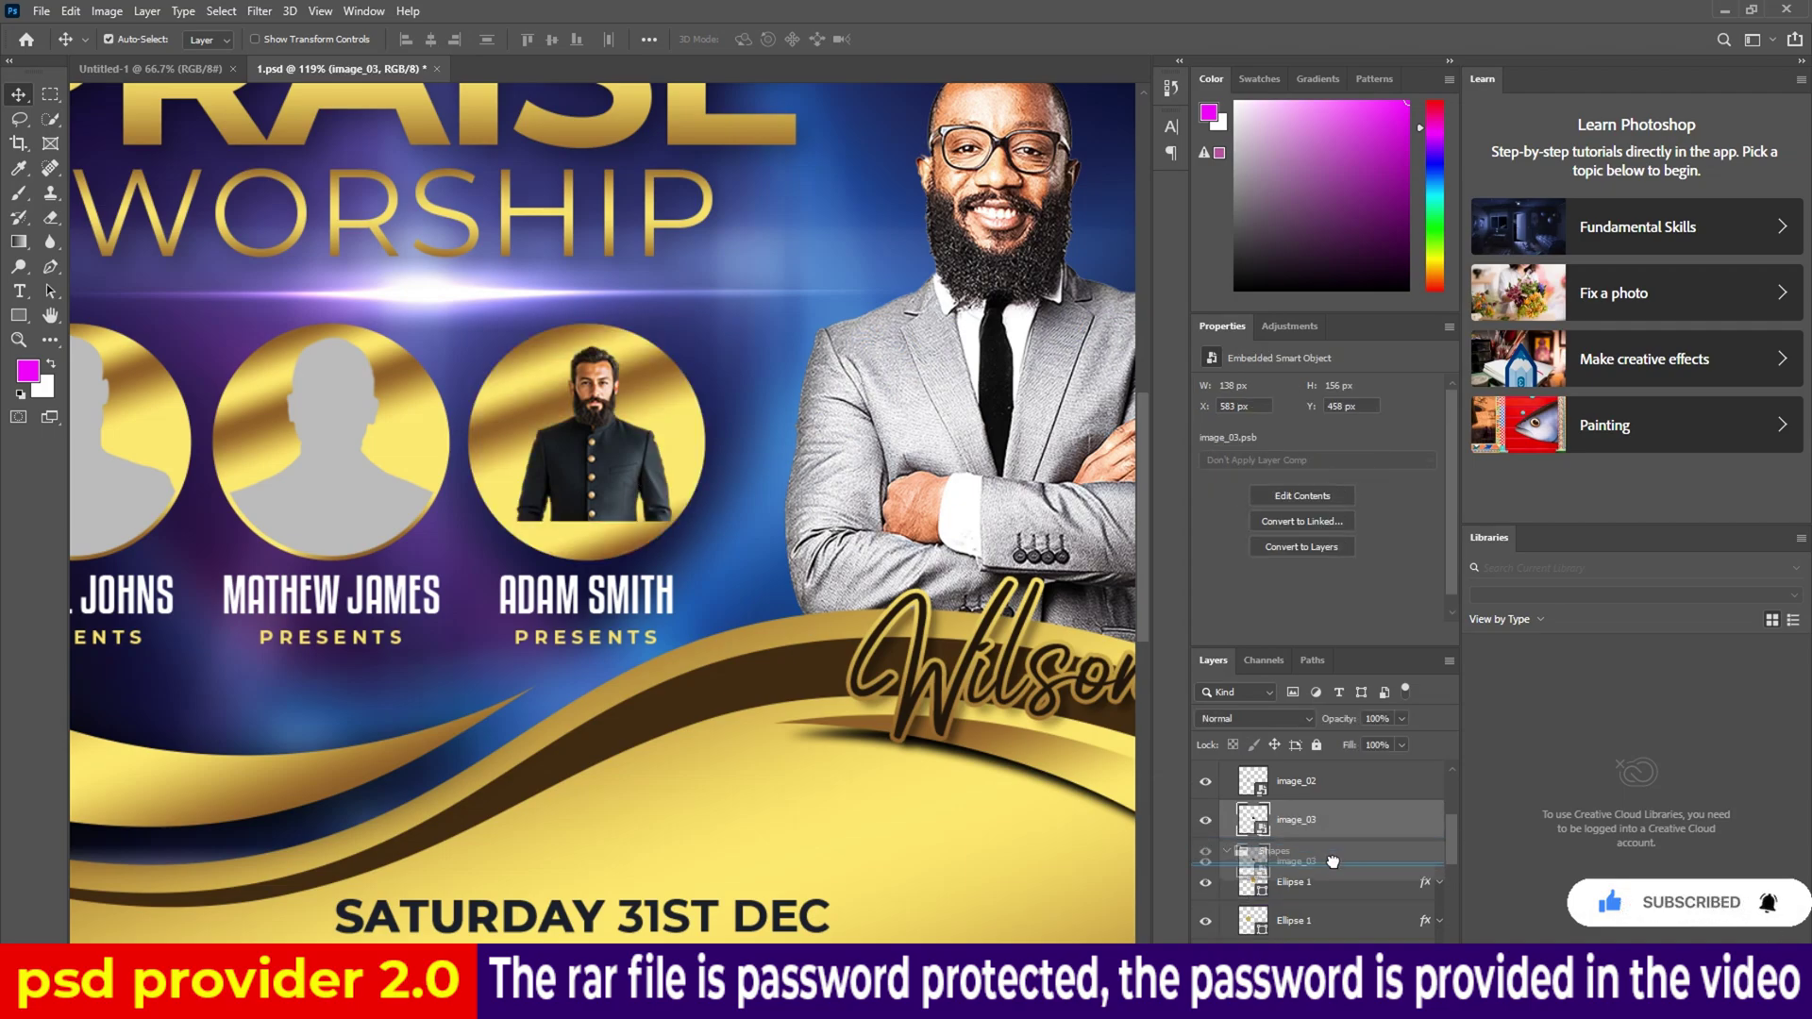
alt+click(1248, 861)
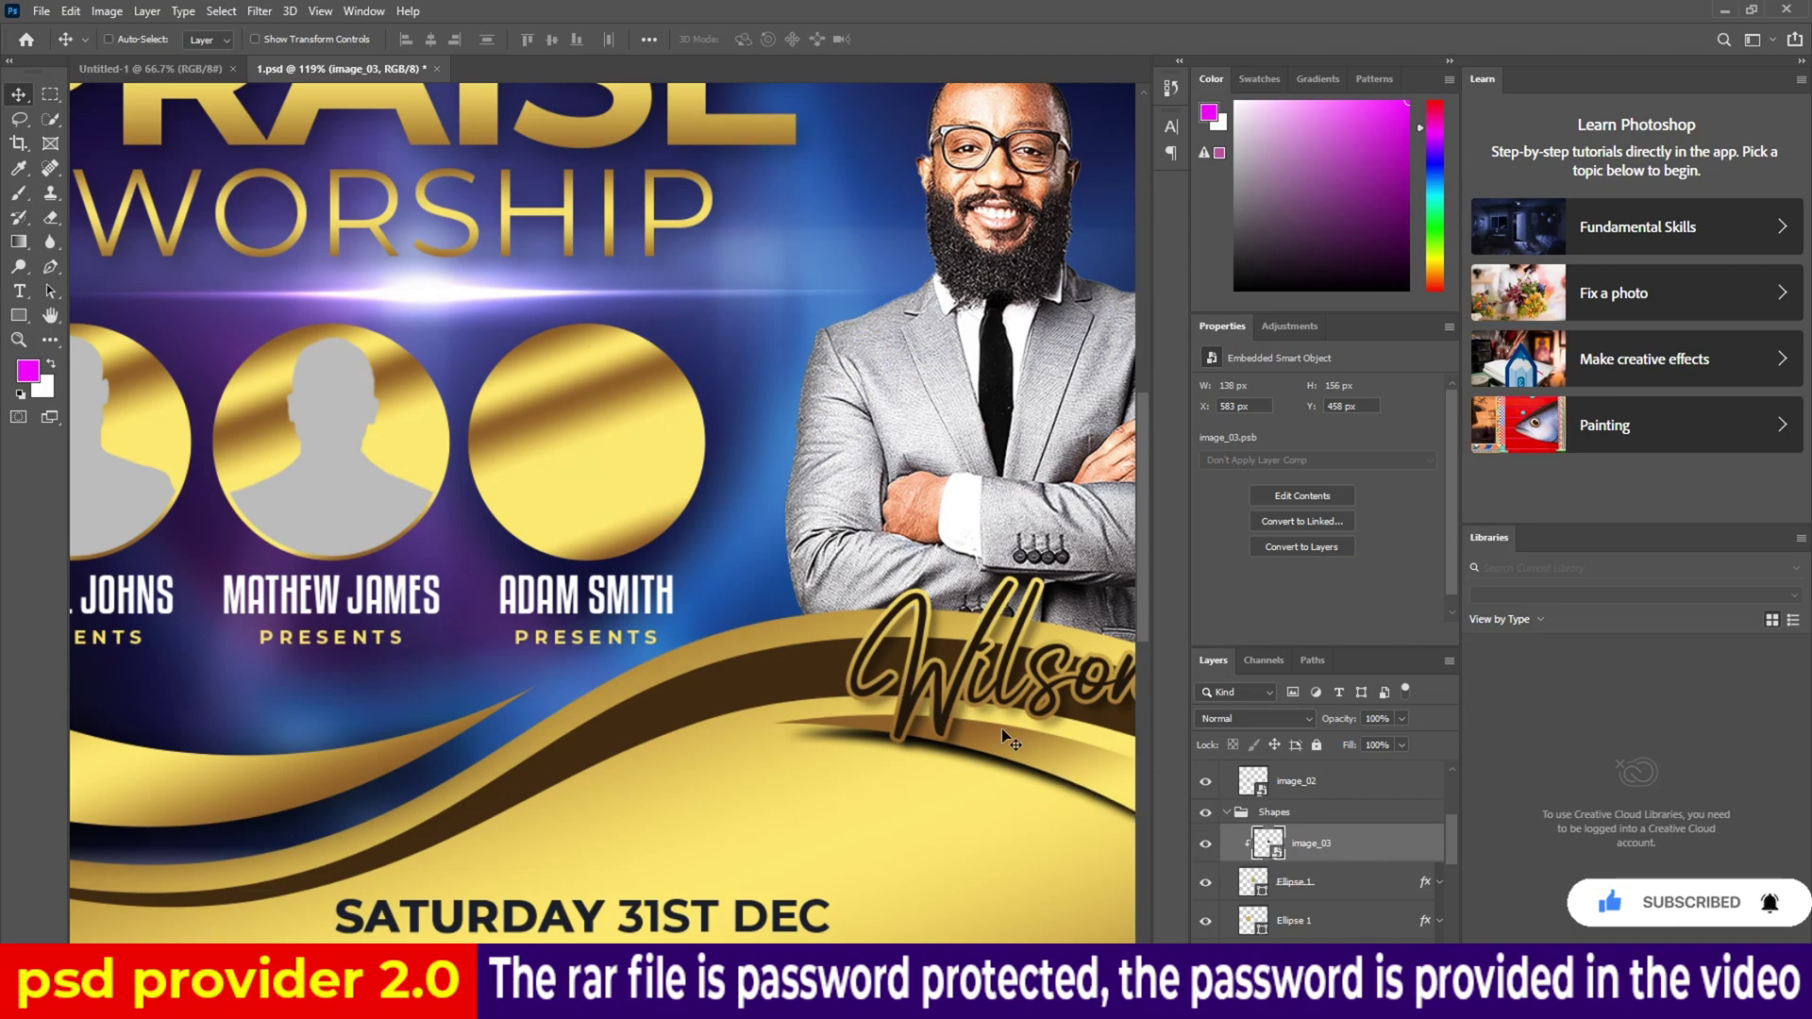
Reposition the clipped photo within the circle and zoom out to view the flyer.
key(ctrl+t)
drag(649, 436, 650, 460)
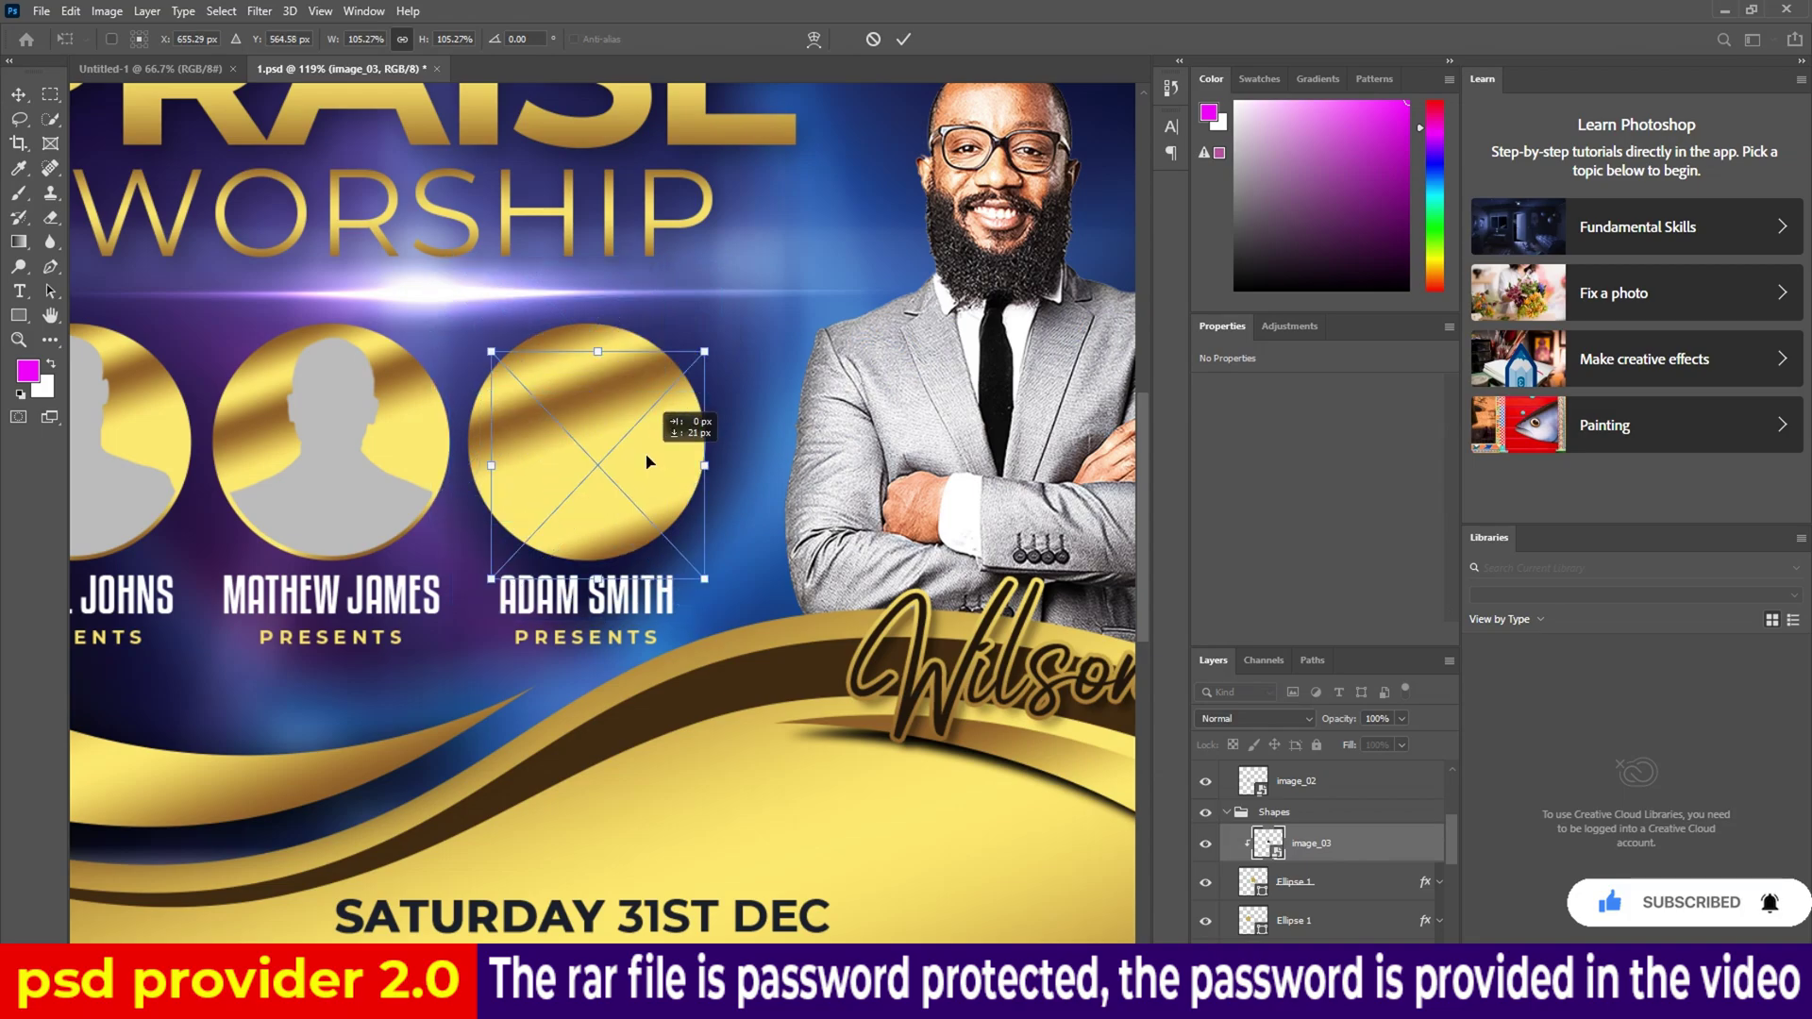
key(Return)
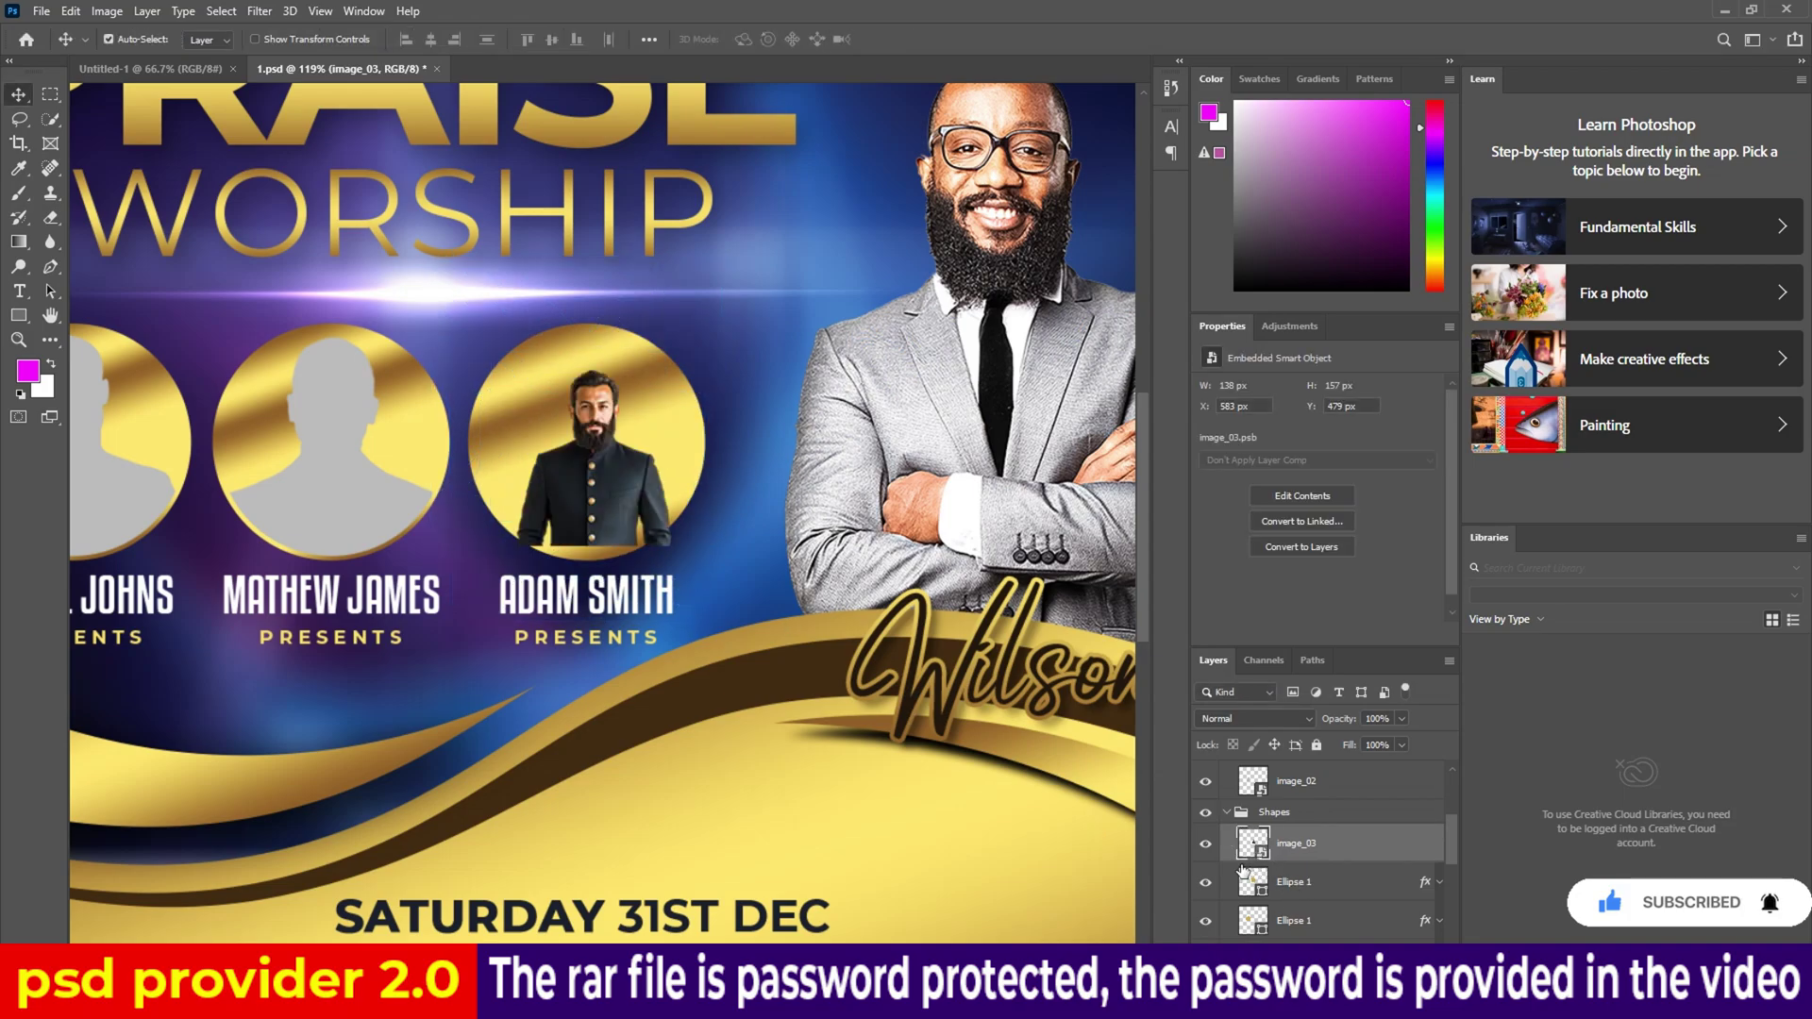
drag(605, 490, 597, 472)
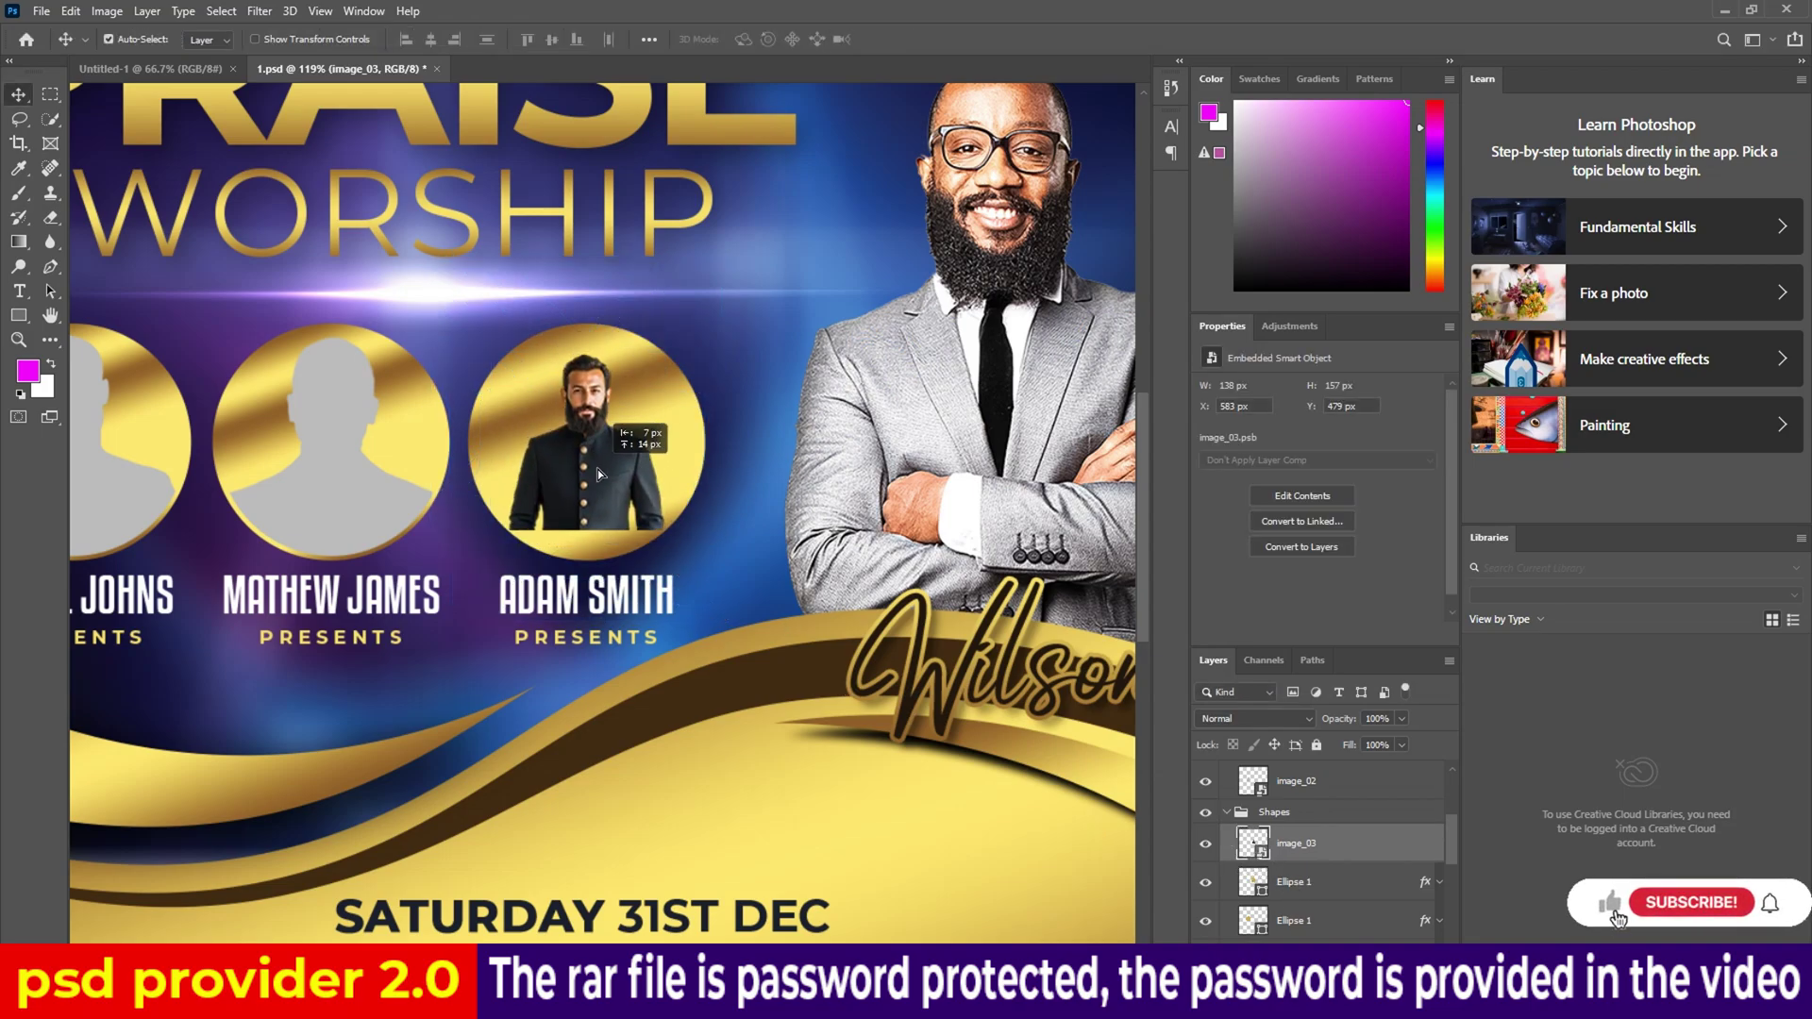
key(ctrl+0)
scroll(694, 626, down, 2)
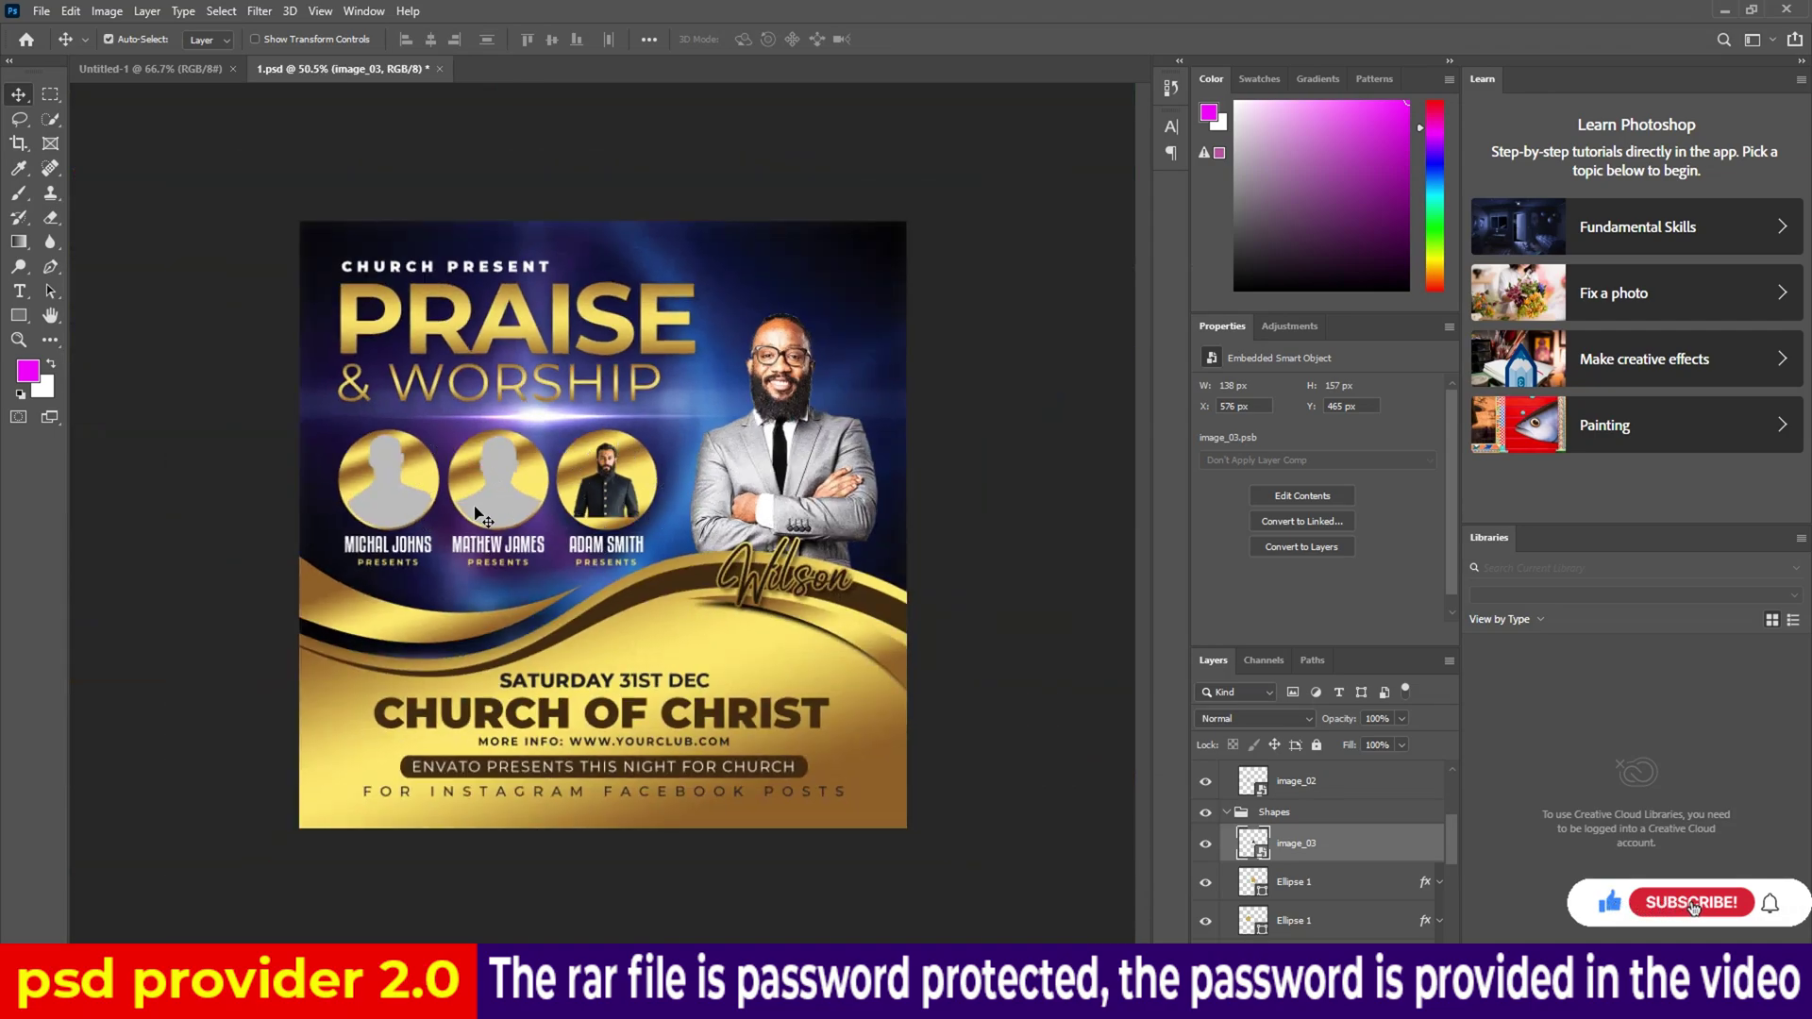
scroll(608, 665, up, 3)
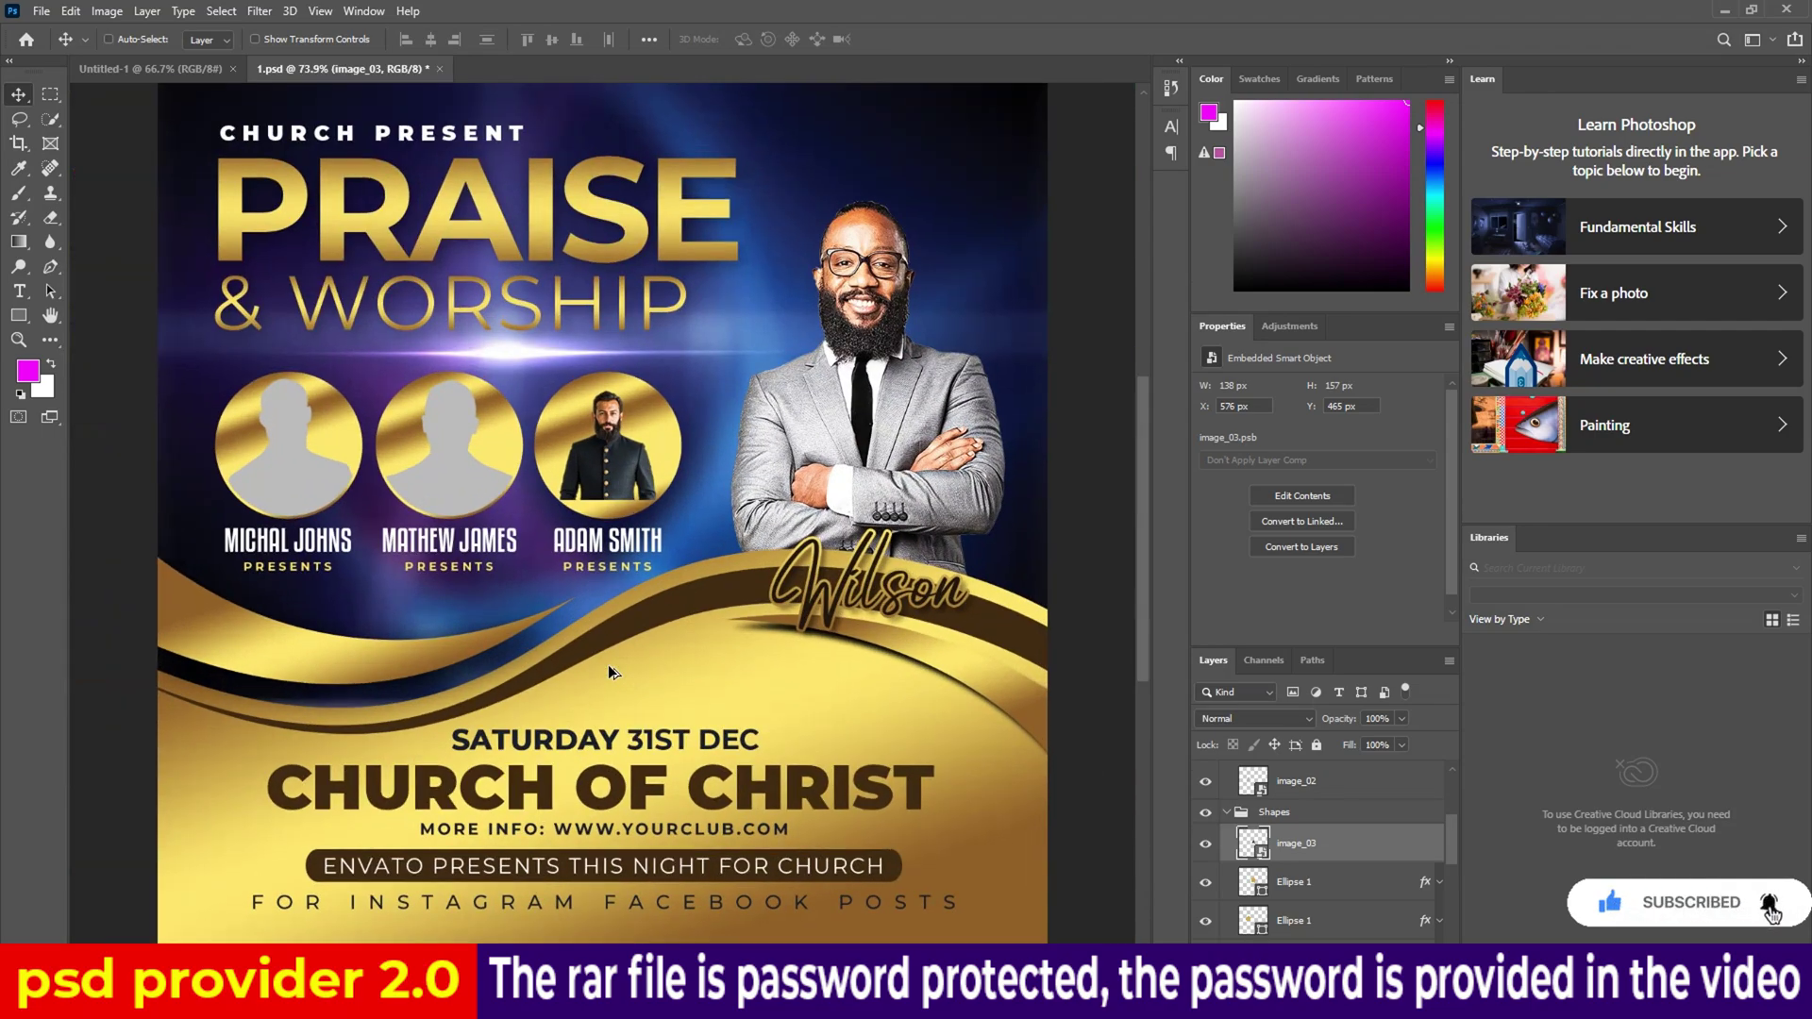
scroll(608, 664, down, 2)
Close 1.psd without saving, open 2.psd, and open the Replace it smart object.
click(440, 68)
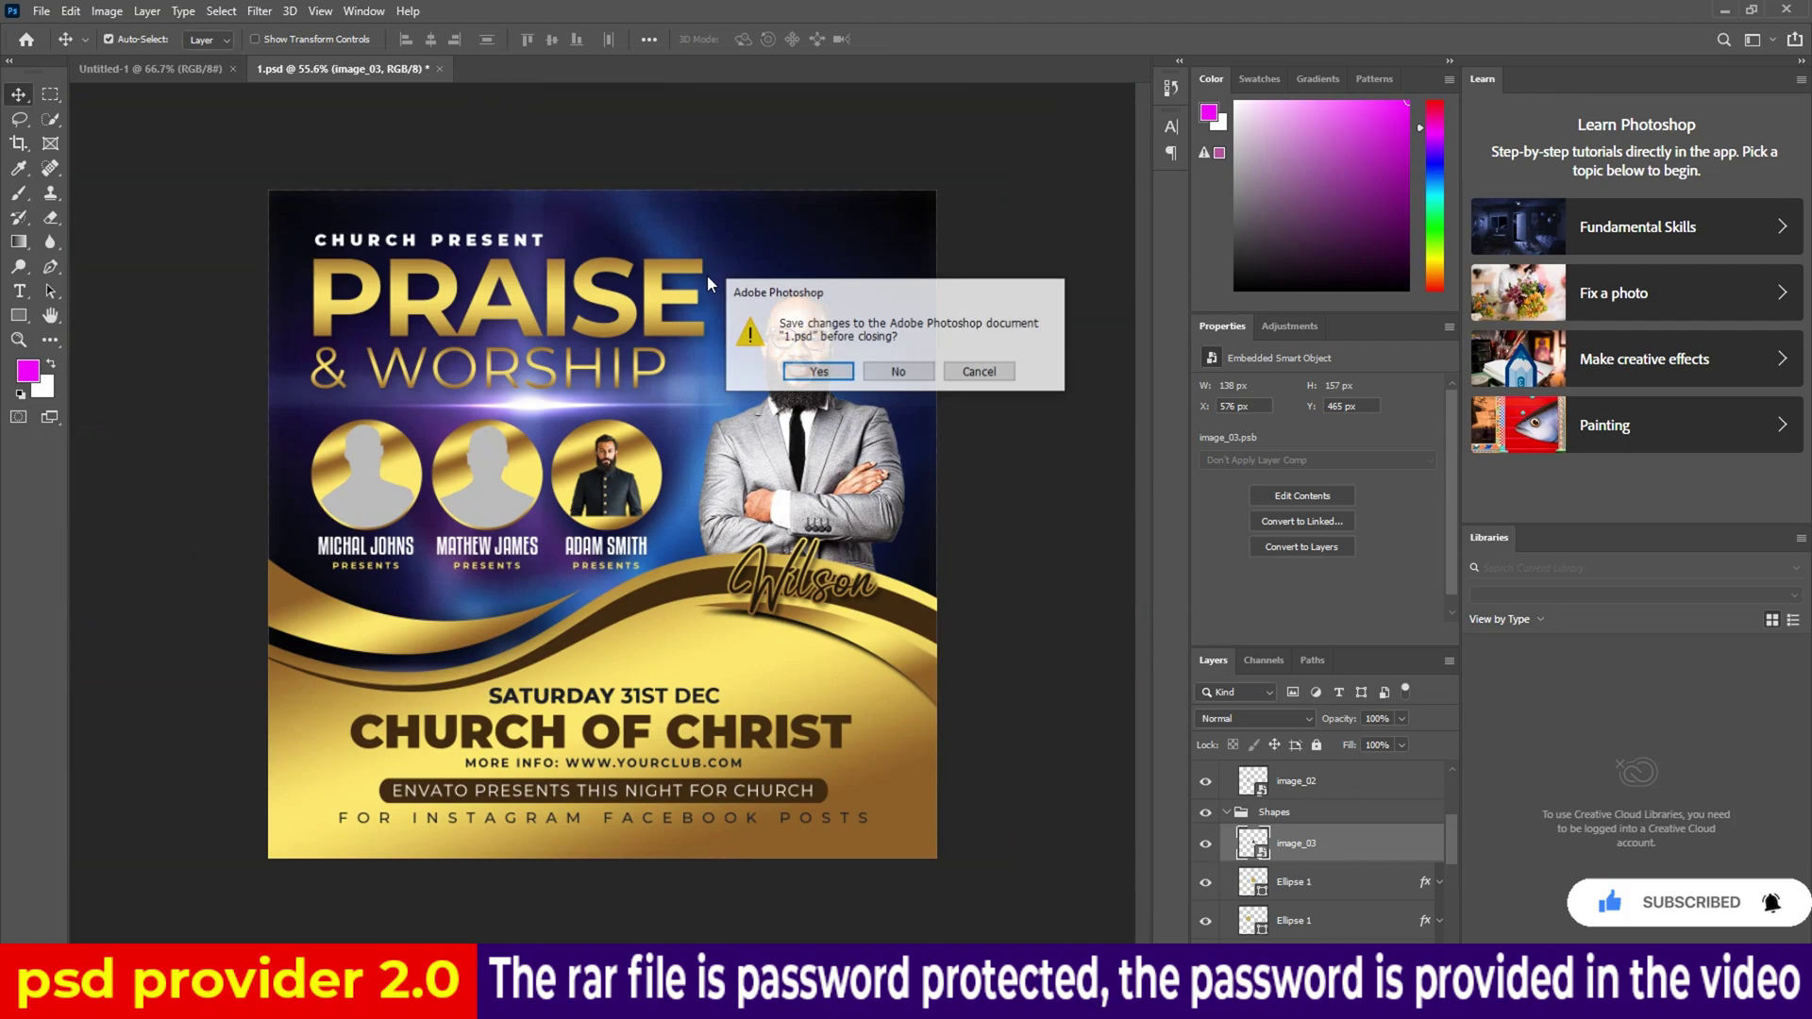
click(918, 374)
click(612, 892)
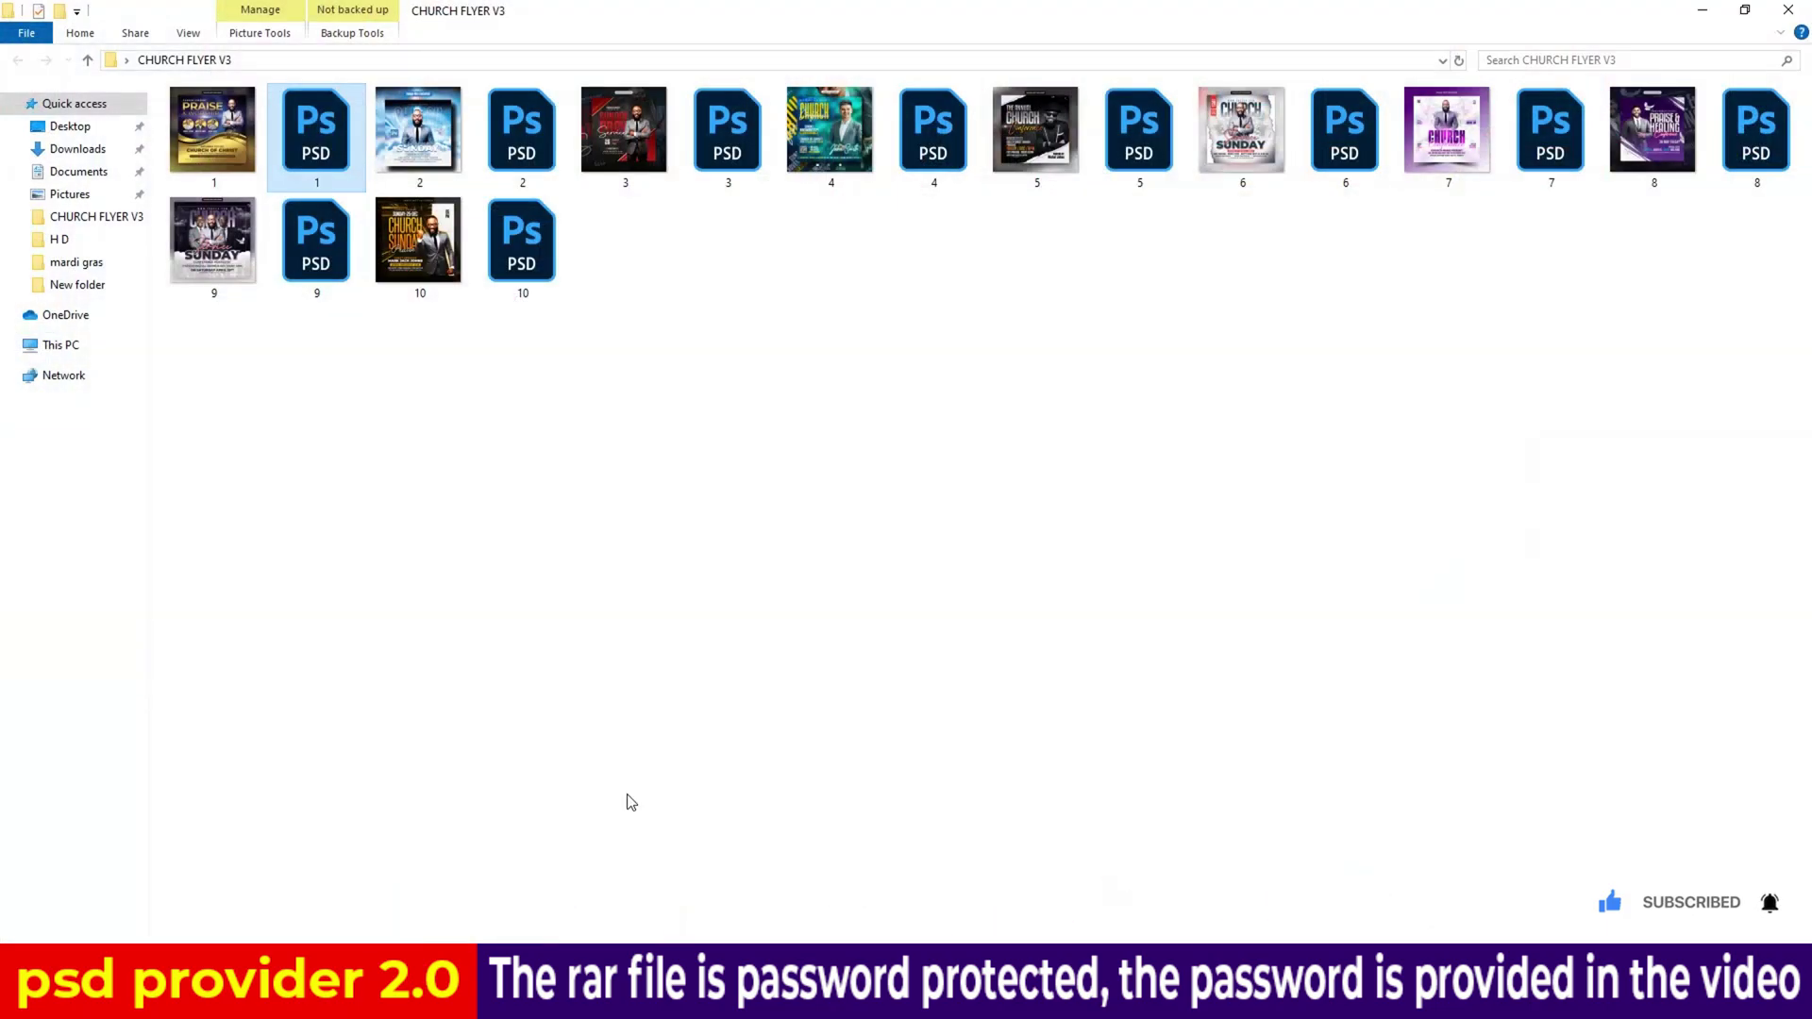
click(510, 153)
double_click(510, 153)
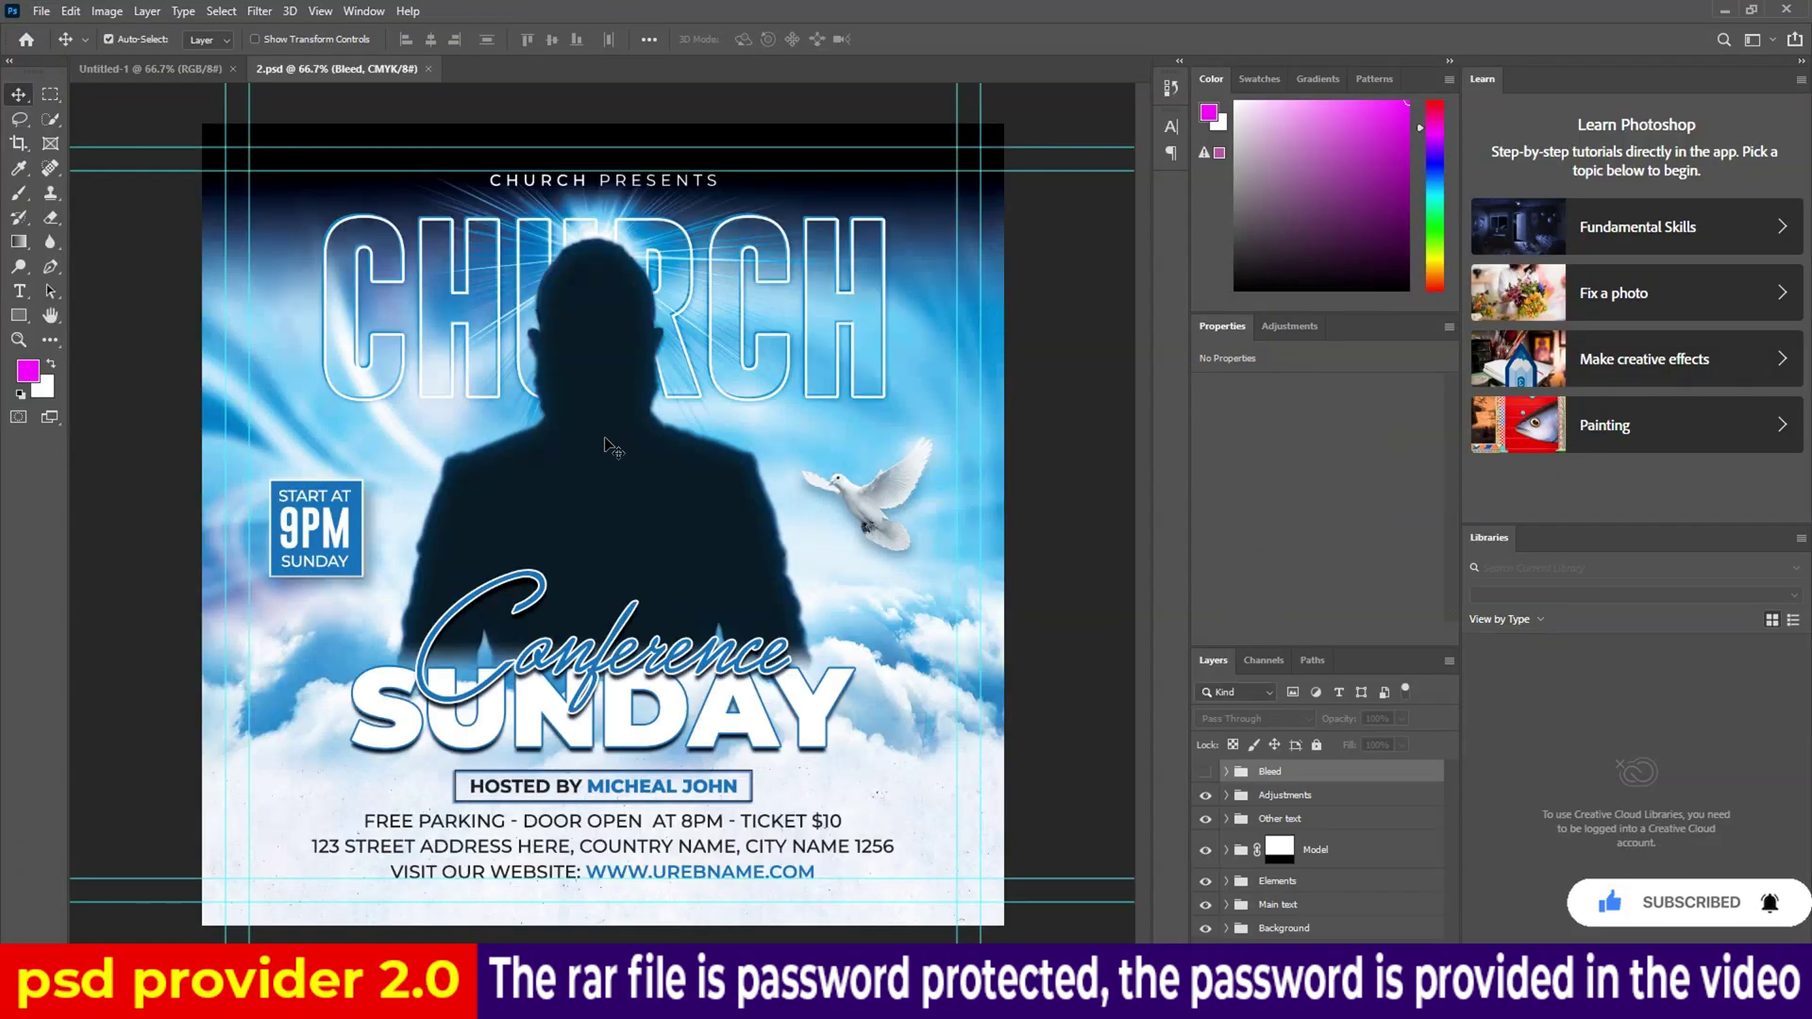
click(710, 632)
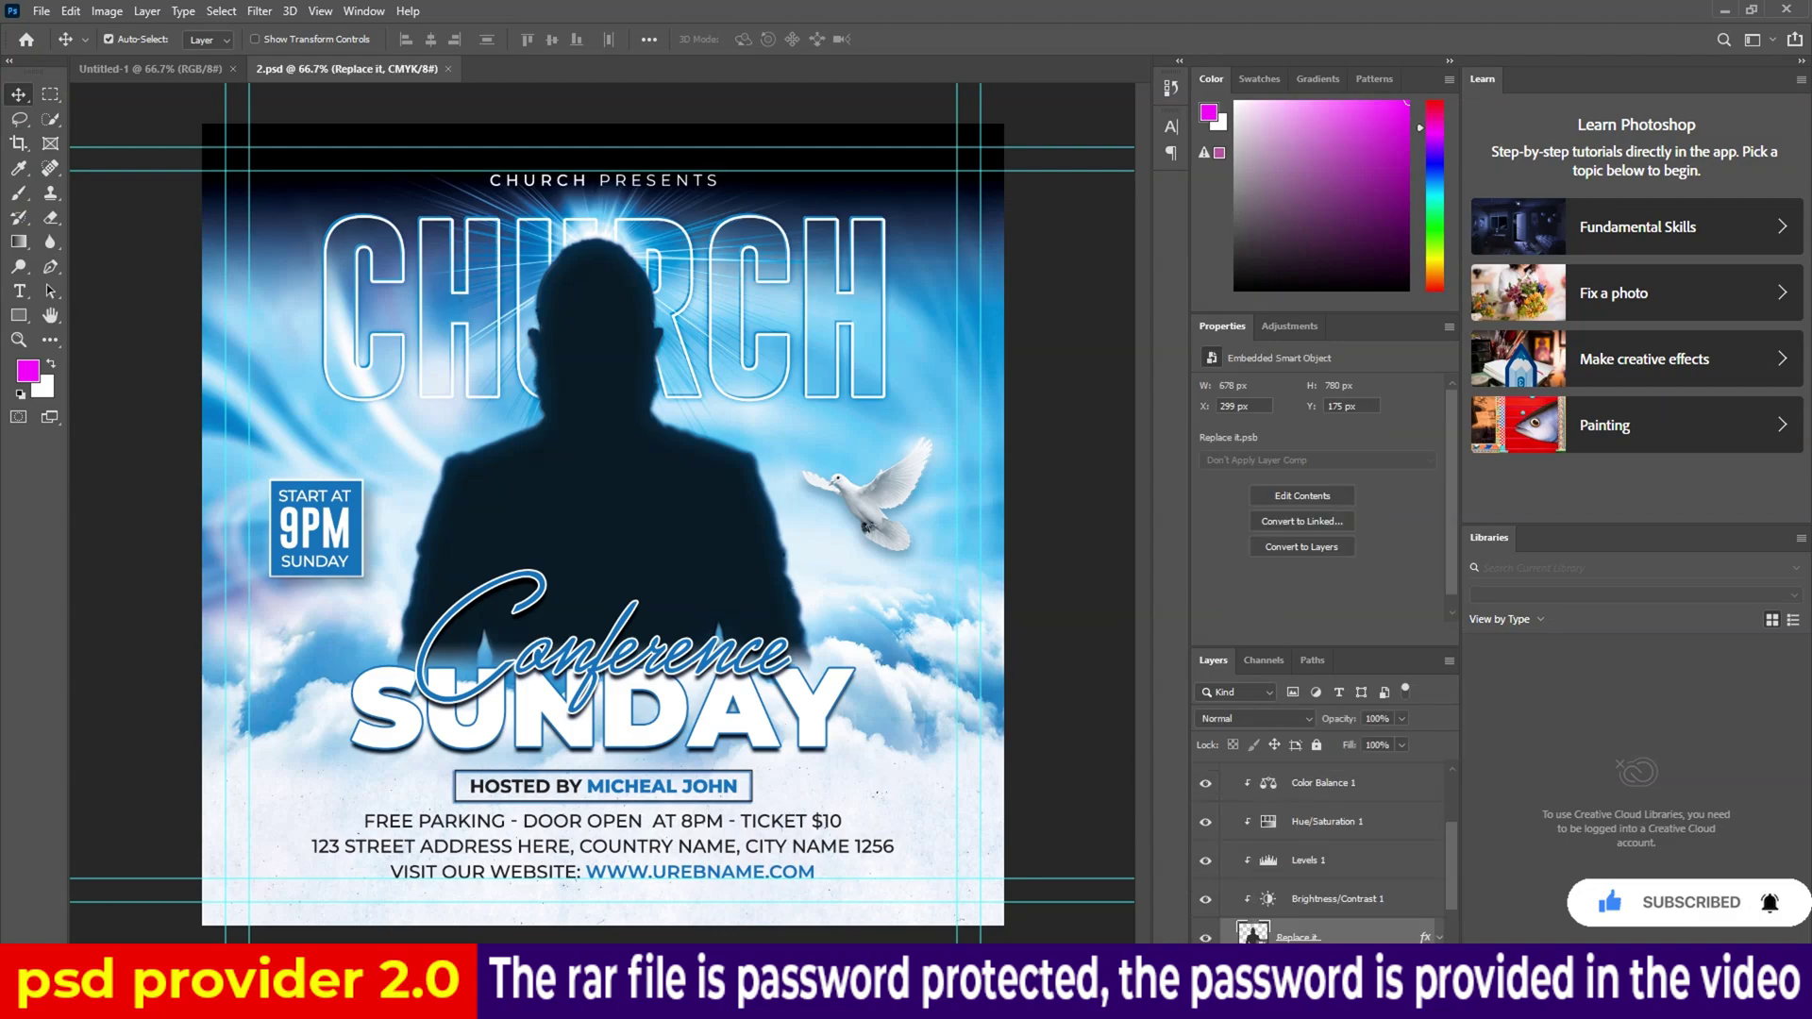
double_click(1253, 935)
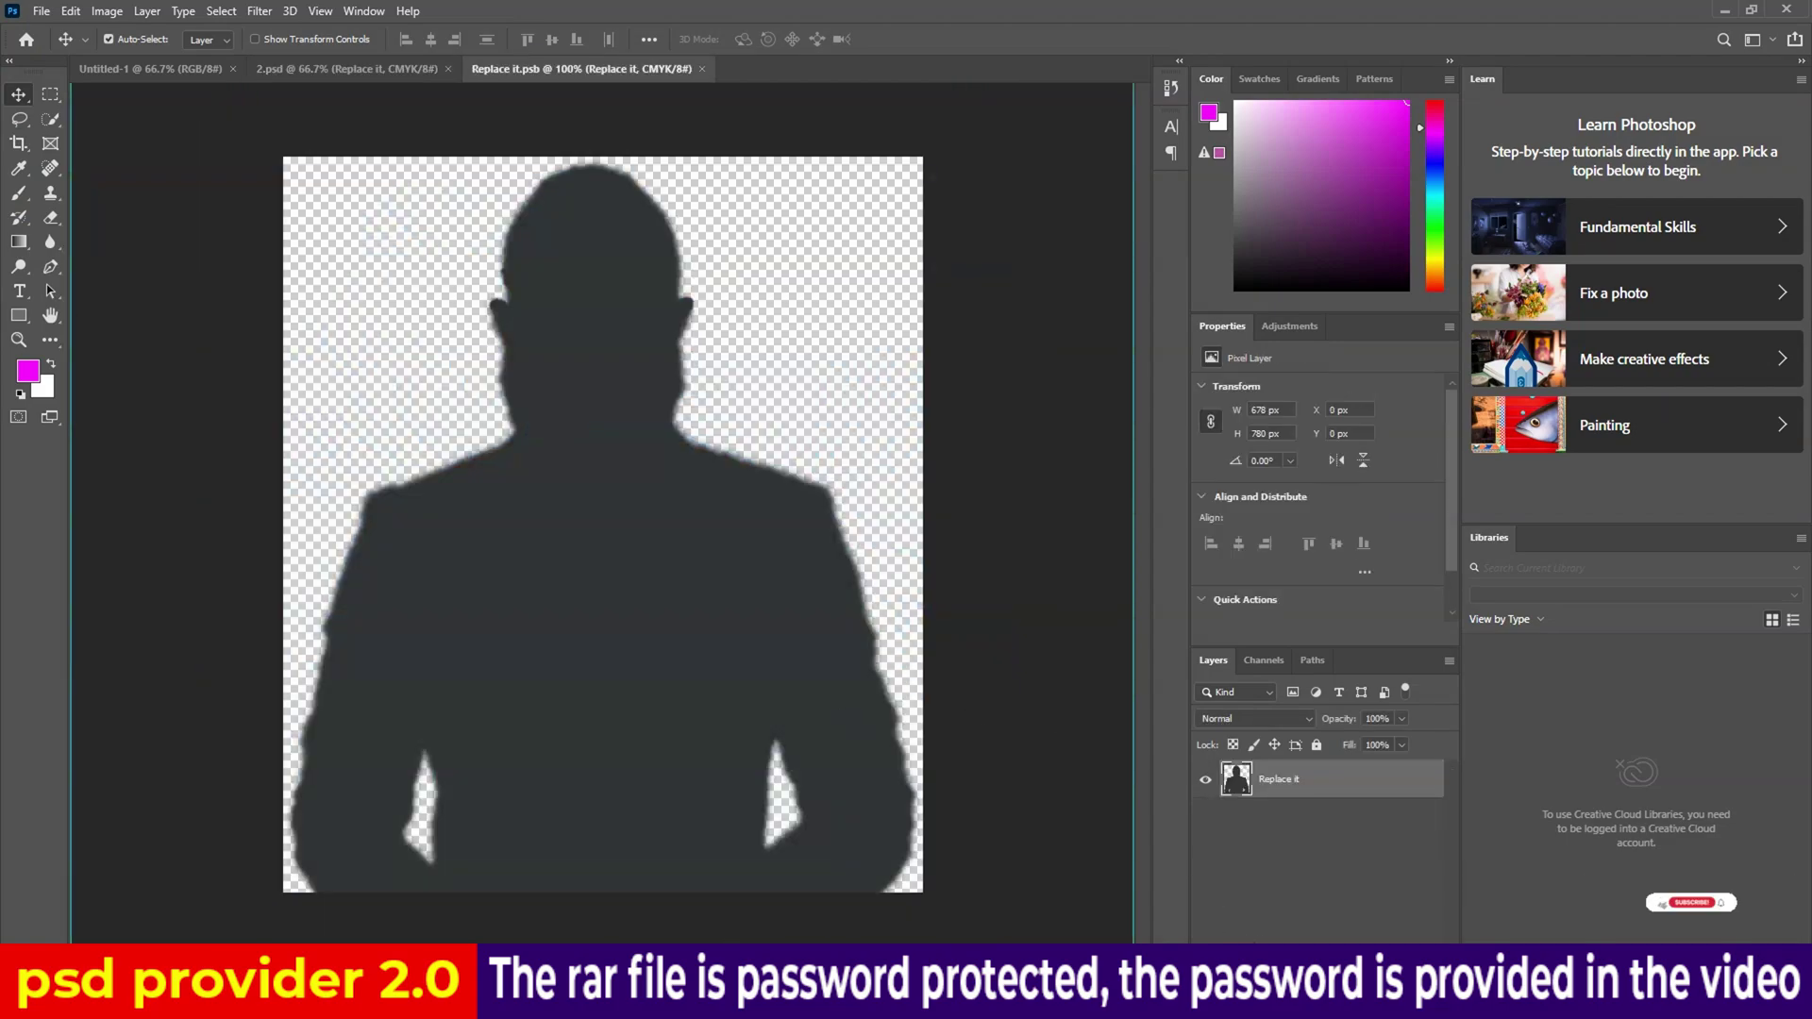
Place the fcb-ndc-bf photo, hide the grey silhouette, and save the smart object.
click(805, 872)
drag(795, 335, 618, 559)
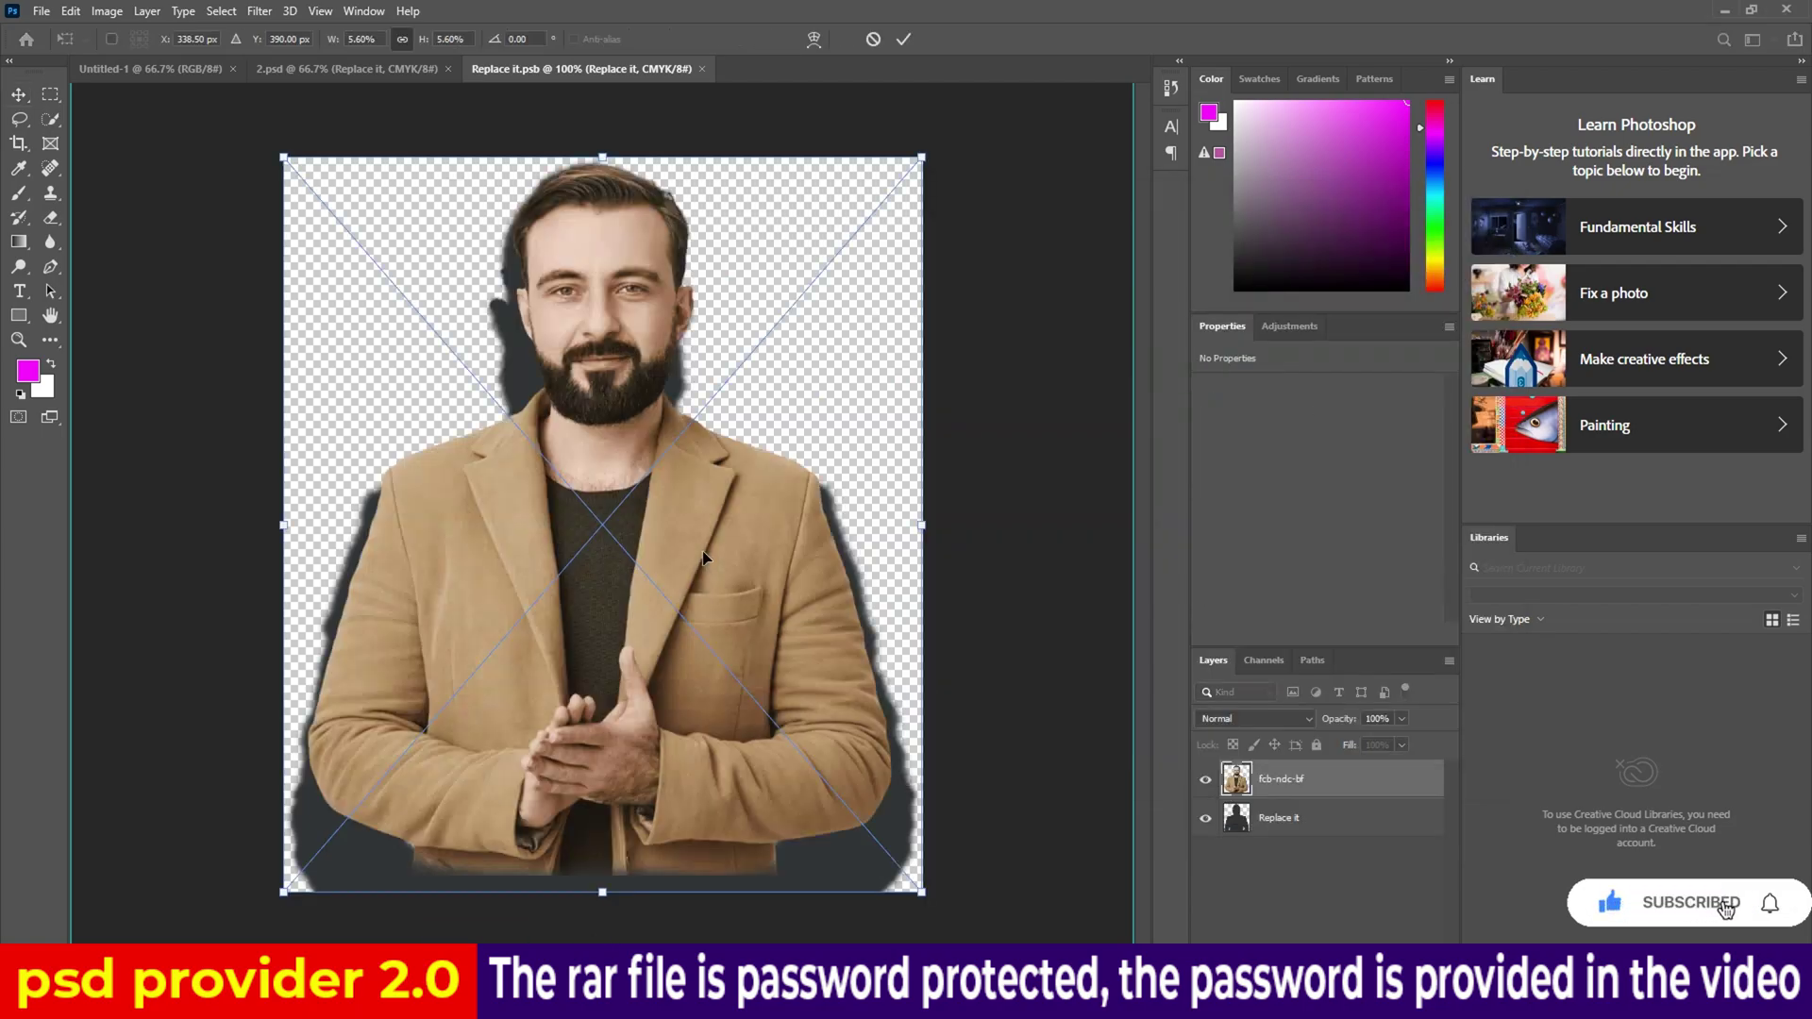
click(912, 38)
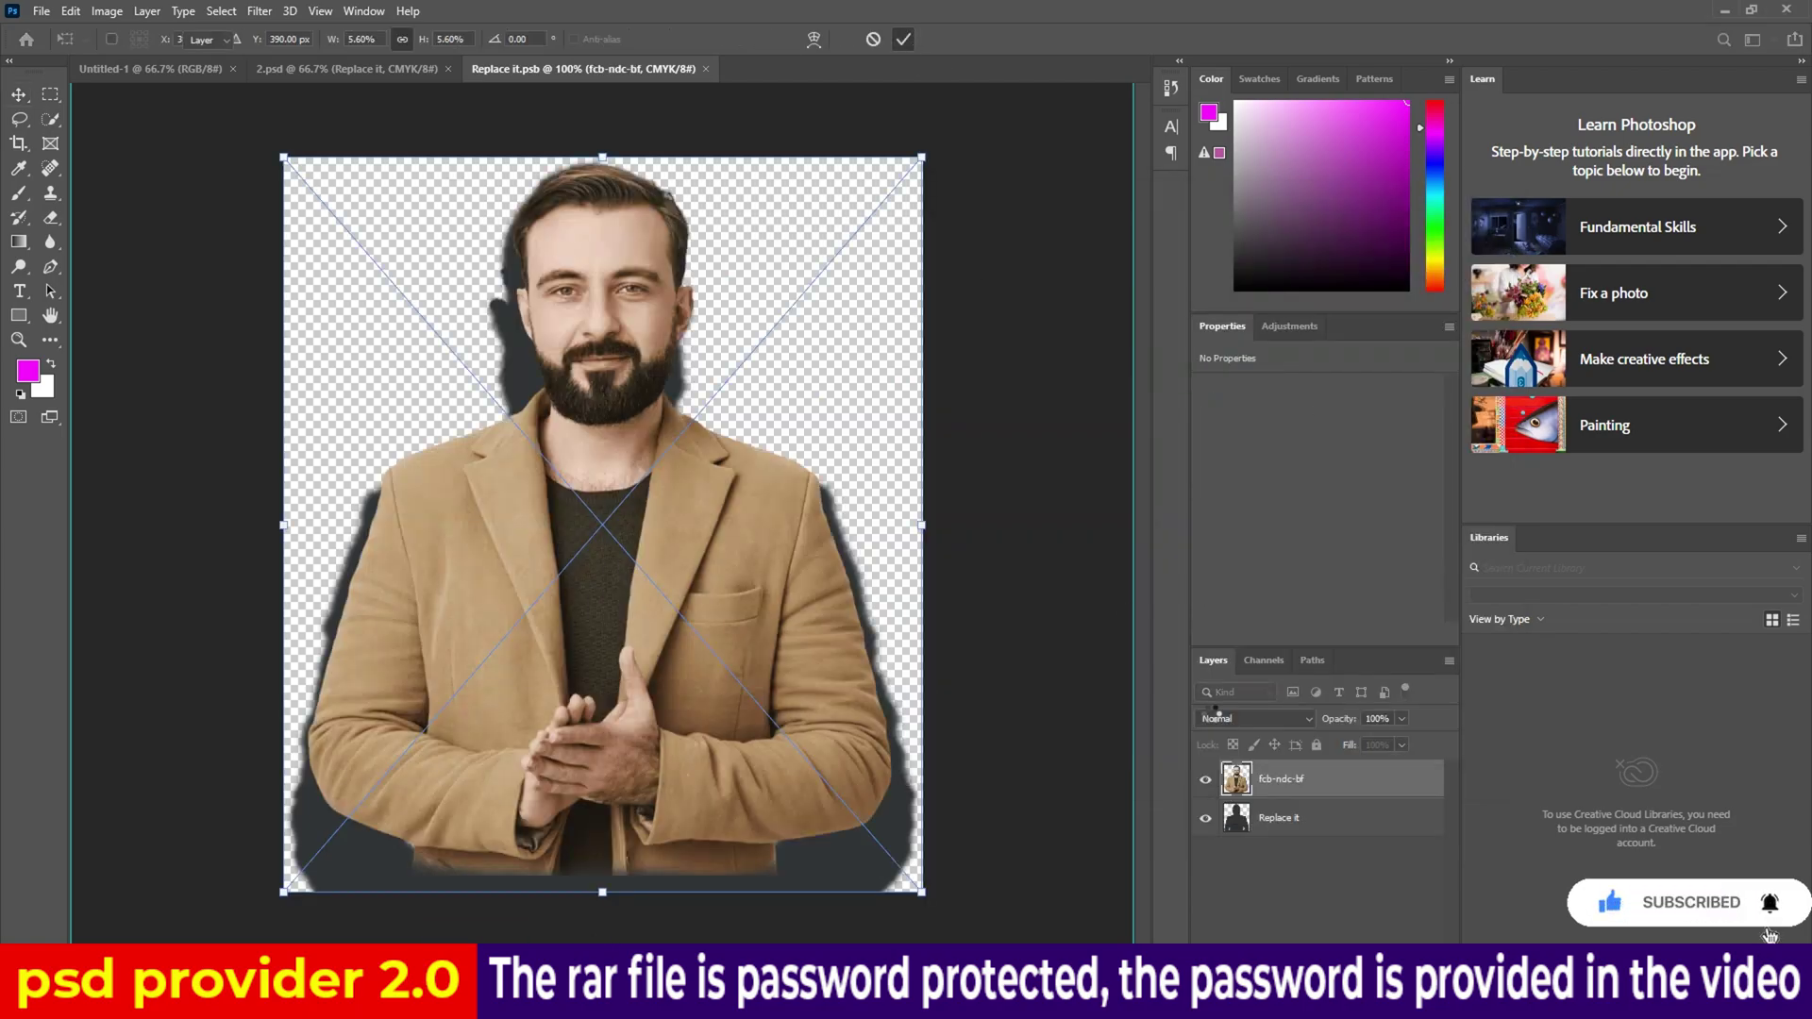
click(1206, 817)
click(711, 67)
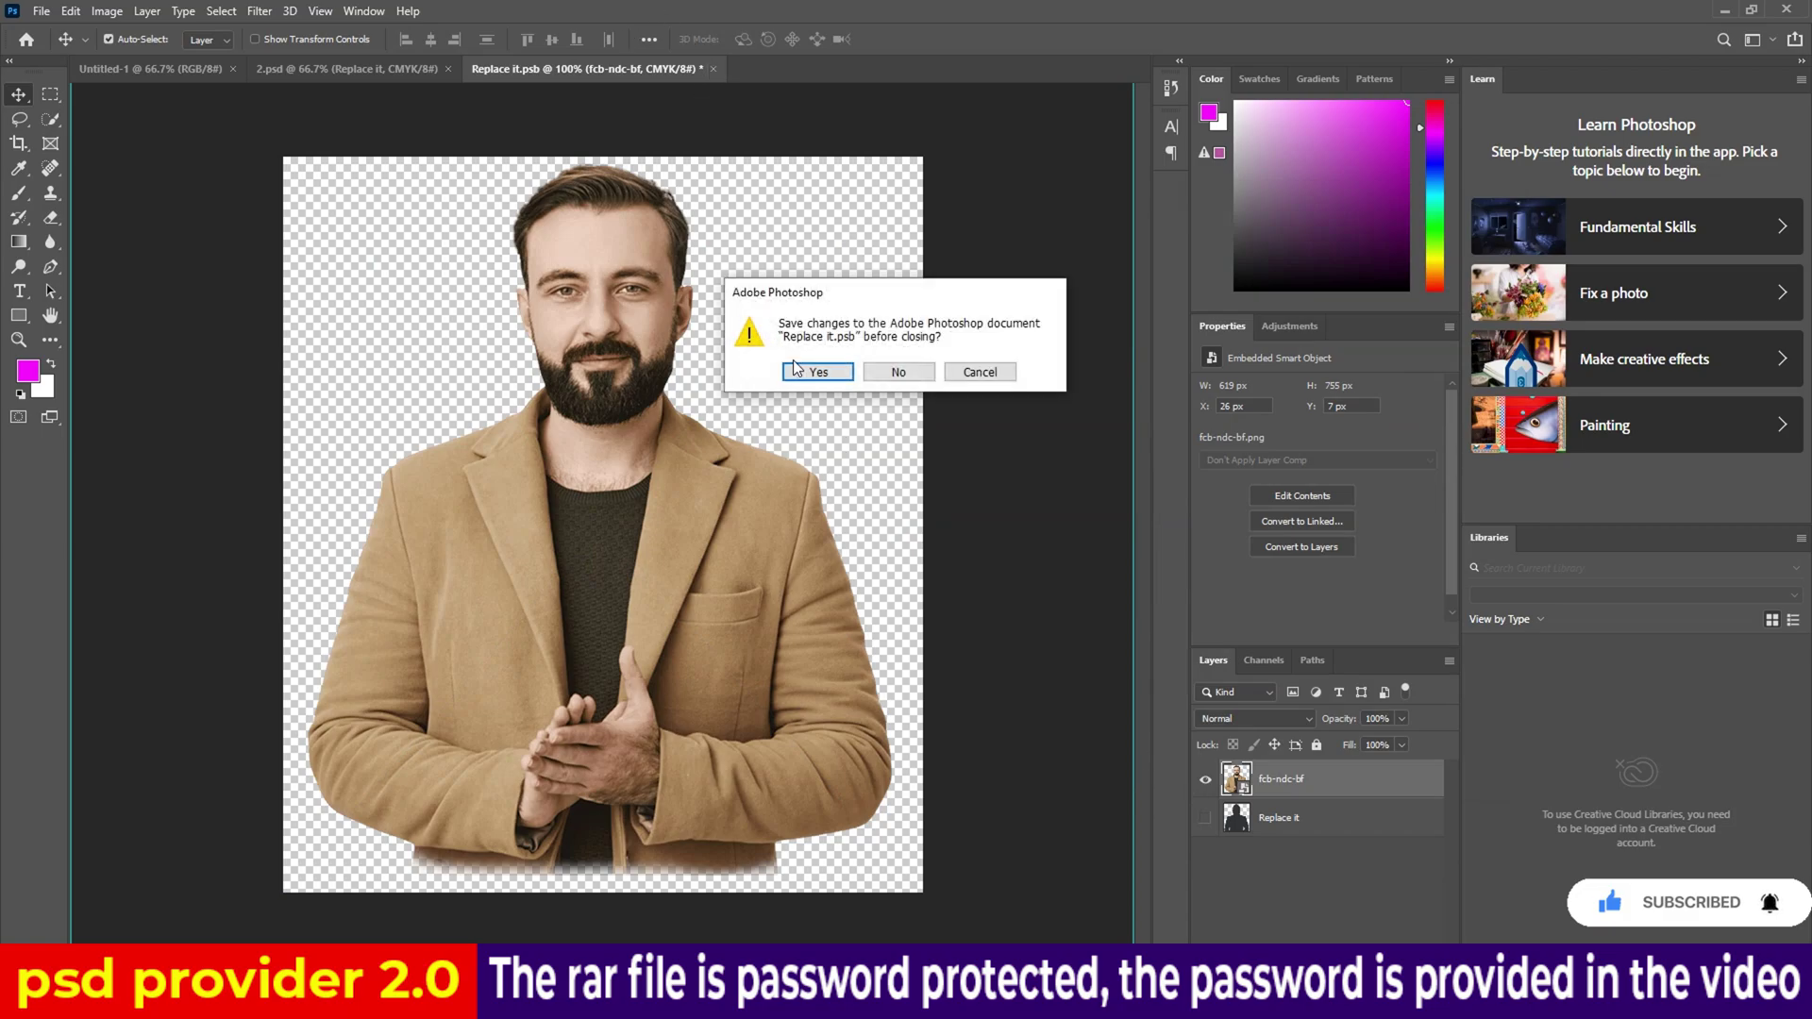
click(795, 367)
Hide the guides, review flyer 2, and close it without saving.
scroll(656, 335, down, 2)
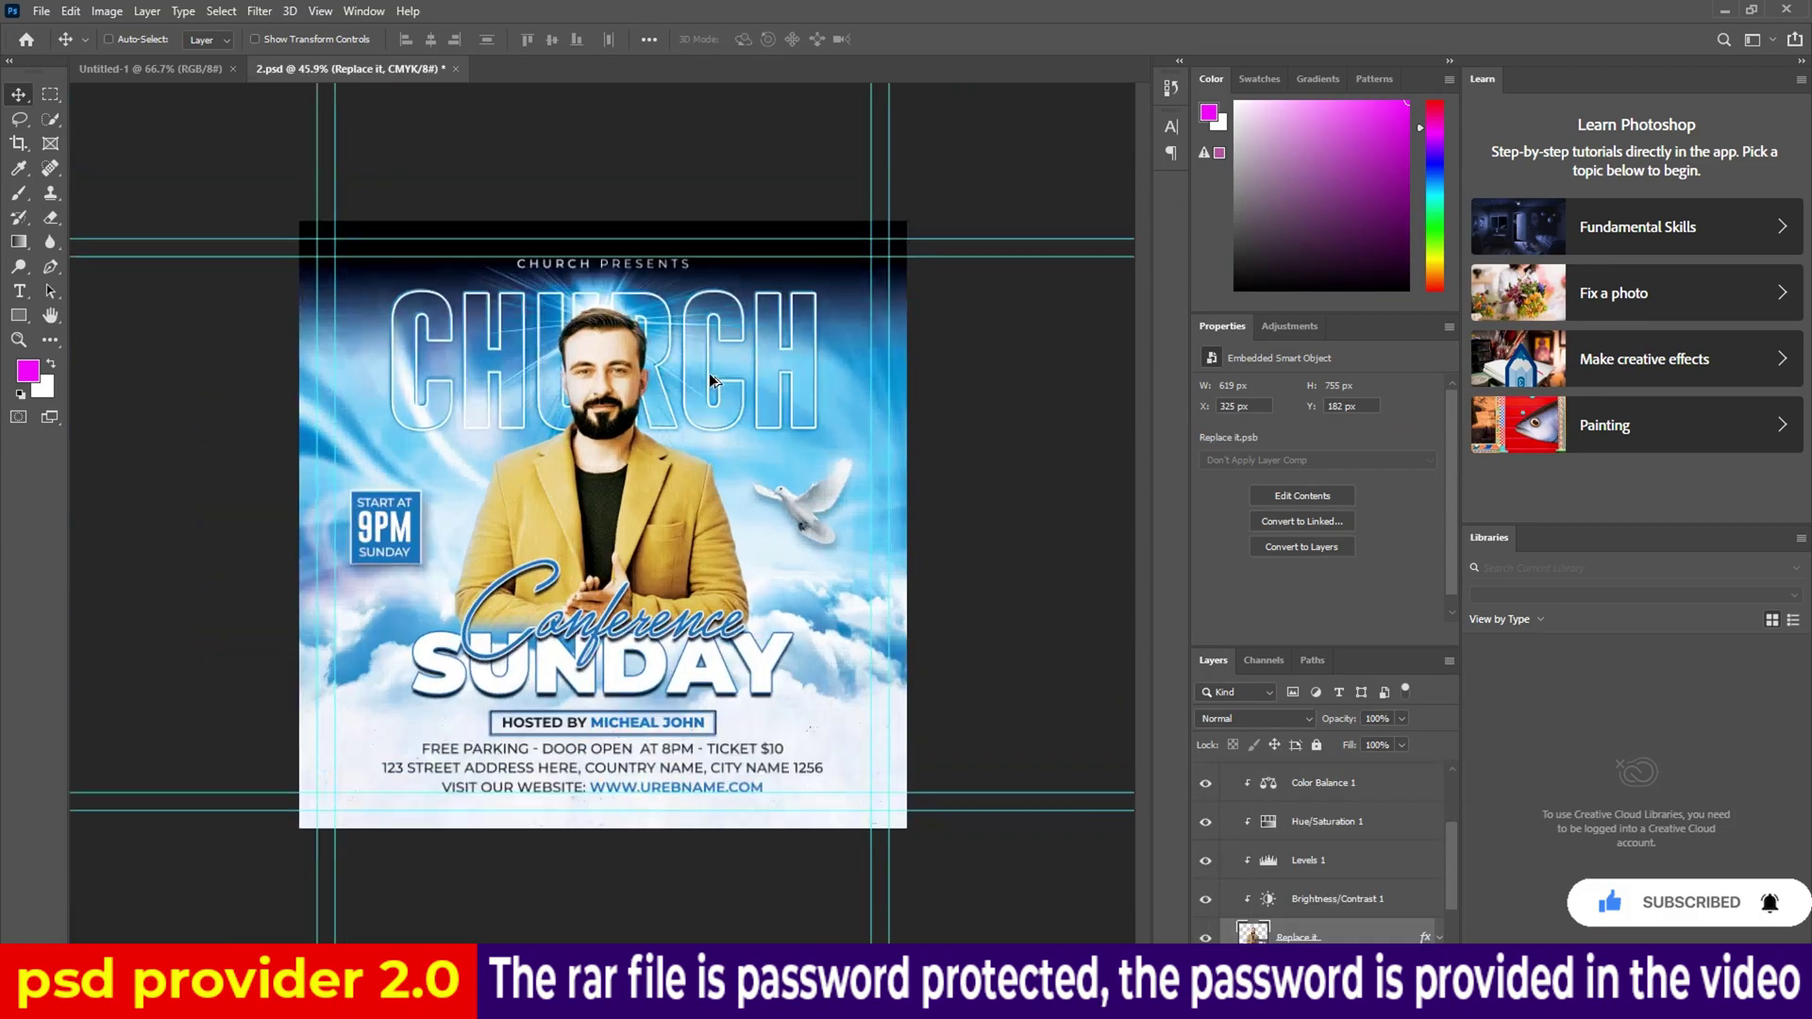
scroll(679, 349, up, 3)
scroll(699, 364, down, 3)
scroll(712, 371, up, 1)
scroll(710, 368, down, 1)
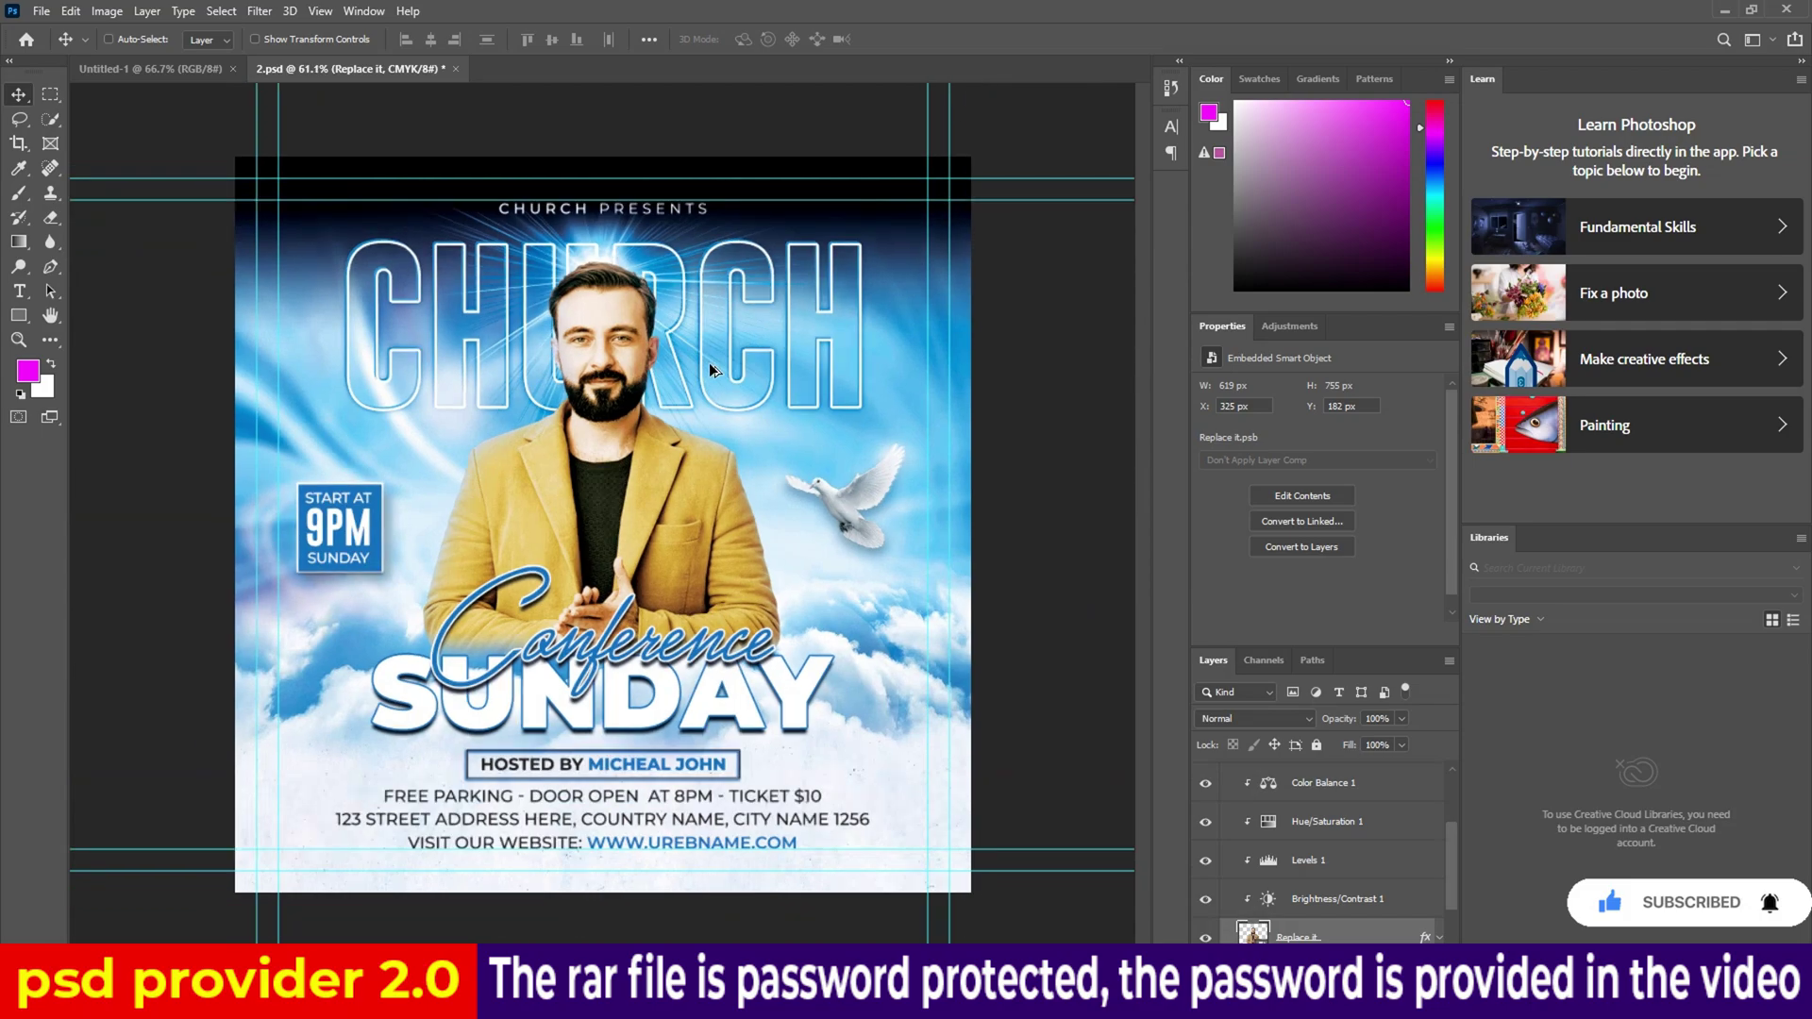
key(ctrl+semicolon)
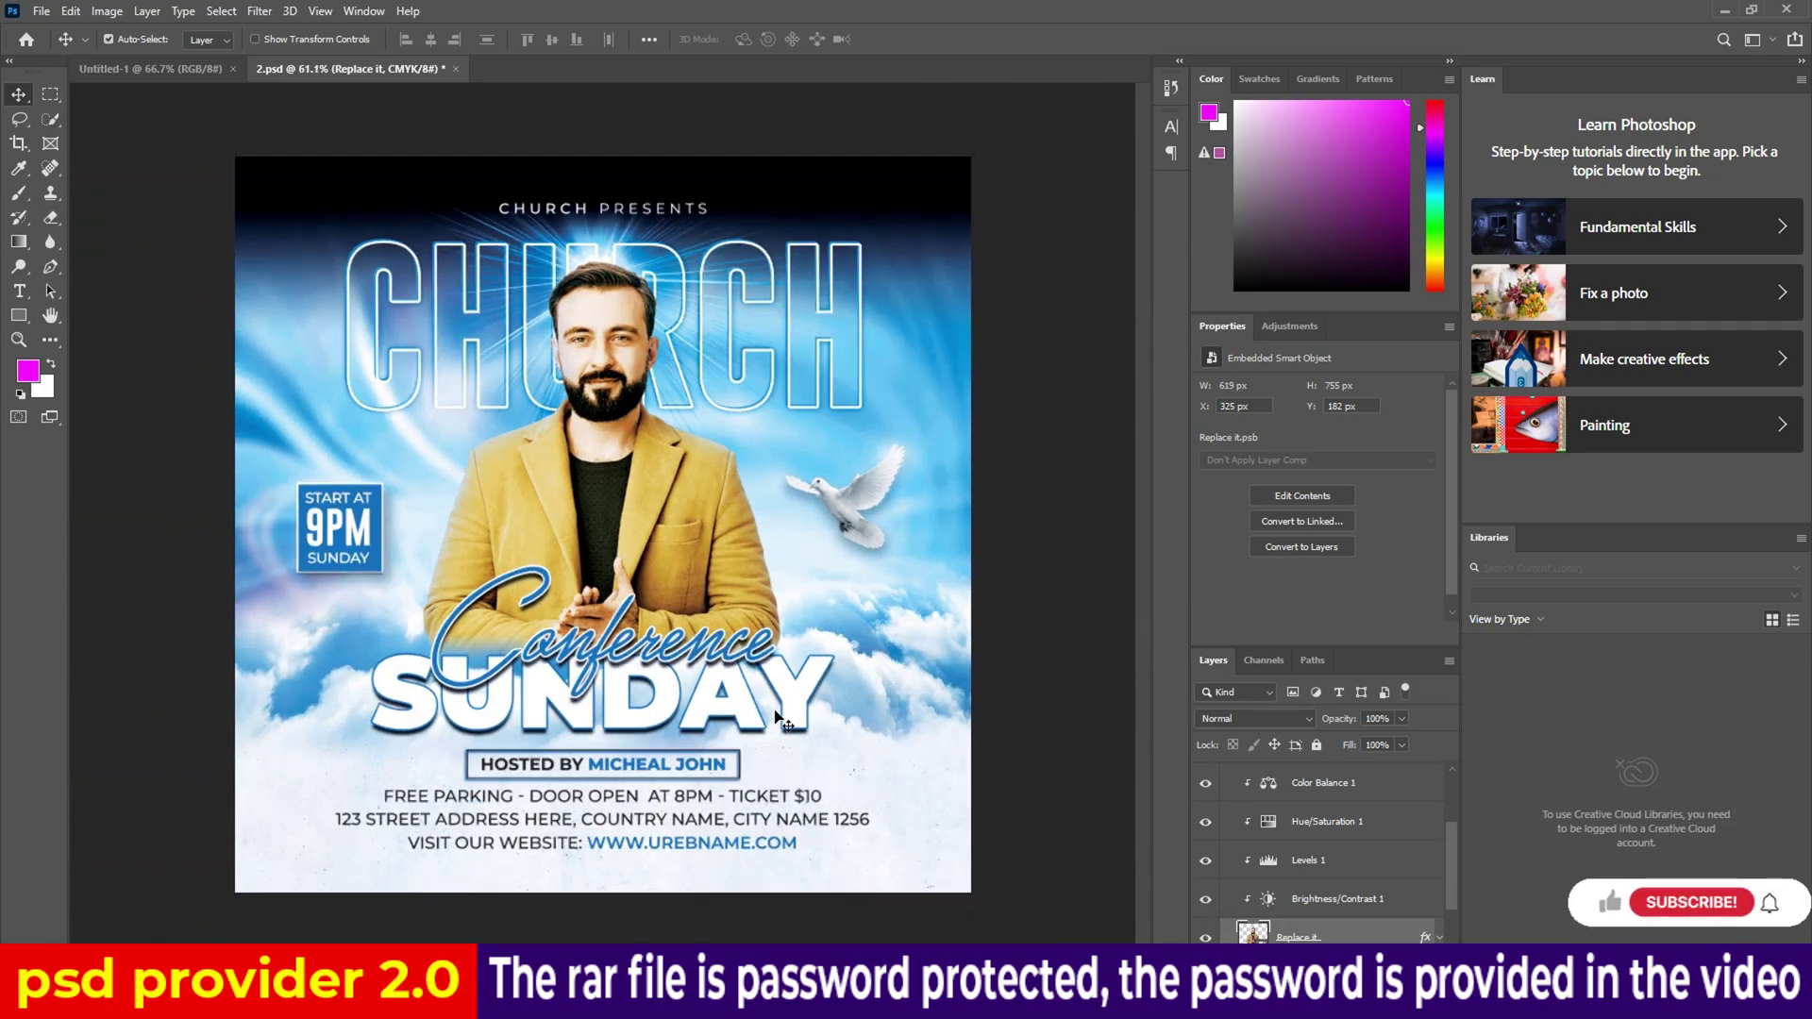
click(455, 69)
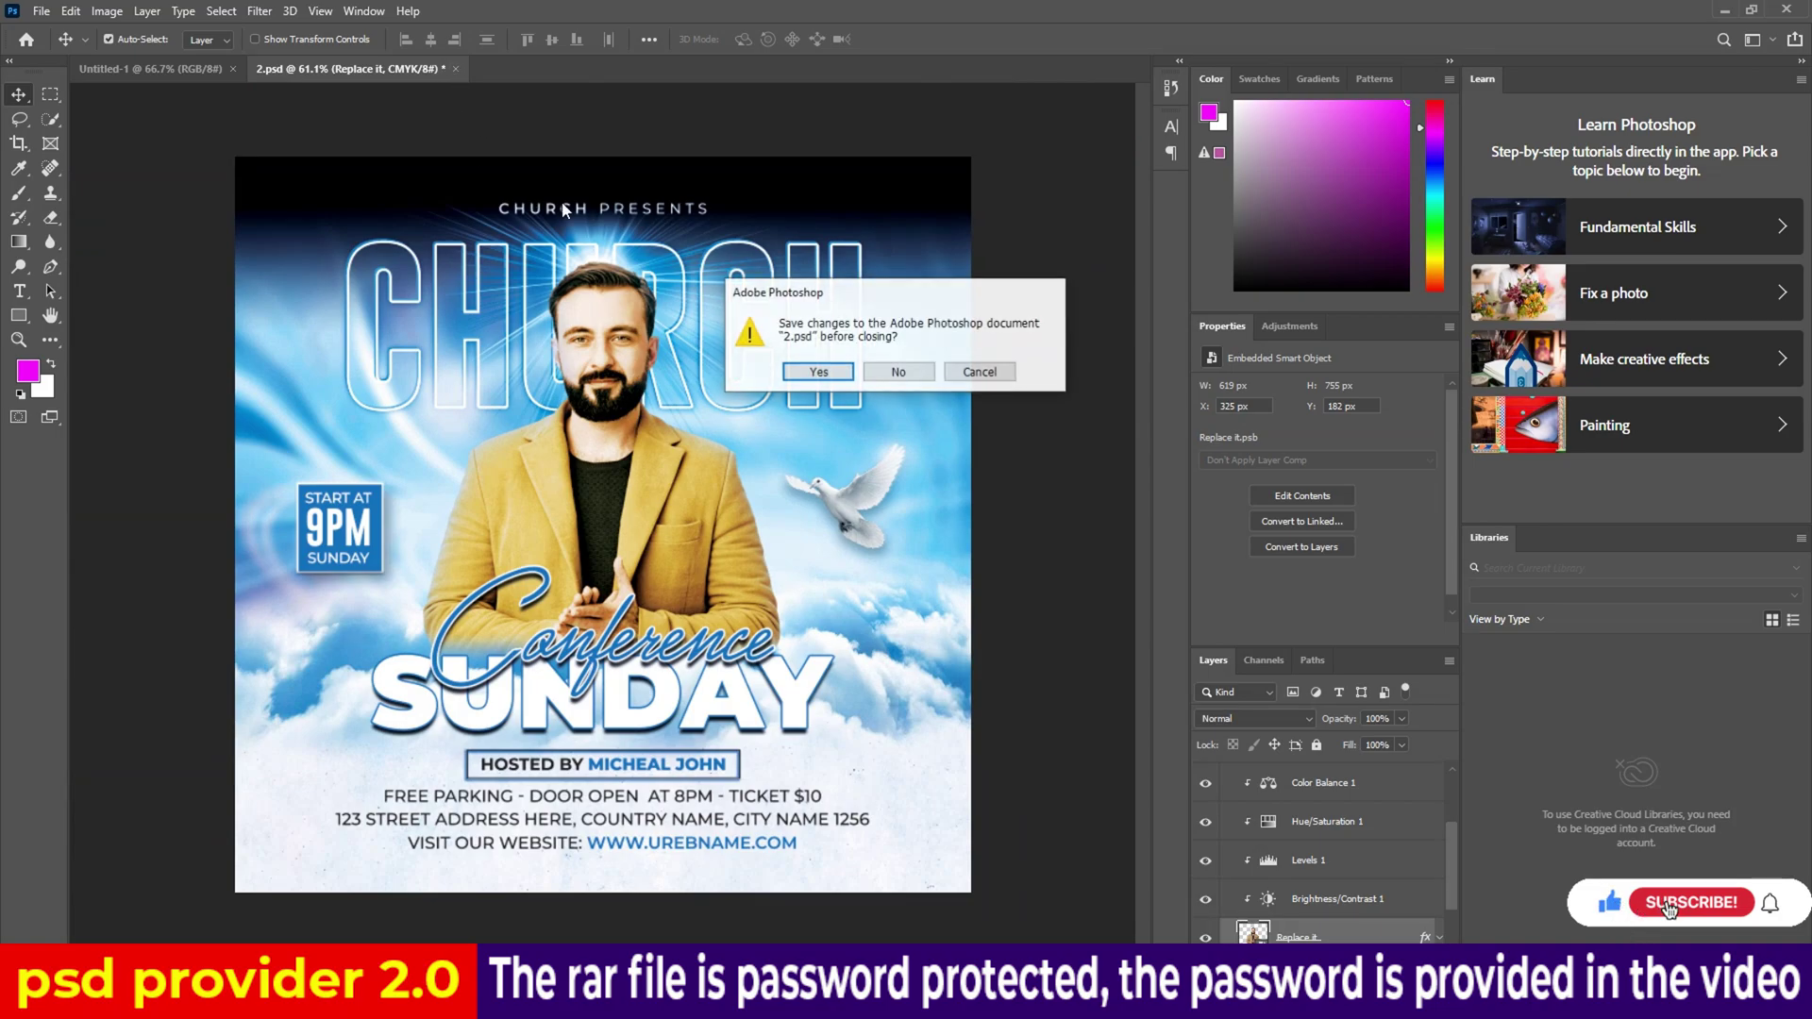
click(908, 375)
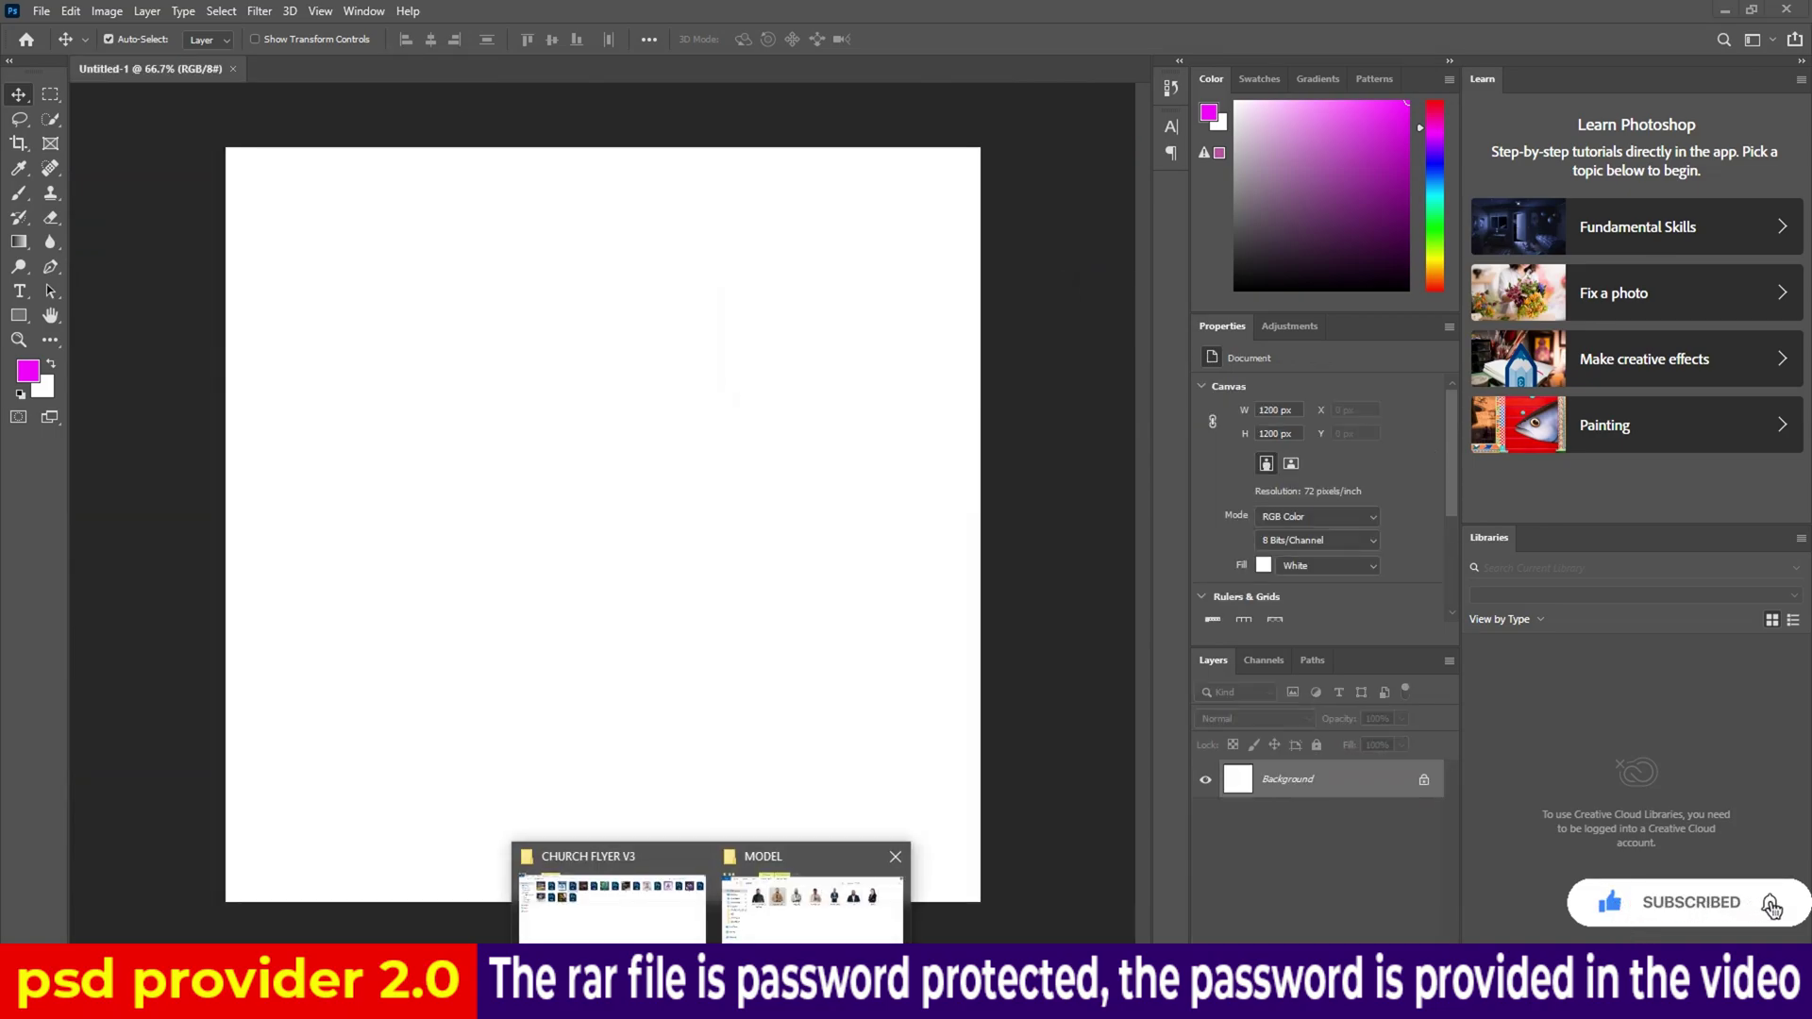
Open 3.psd and the placeholder smart object inside its Image group.
click(666, 907)
double_click(739, 181)
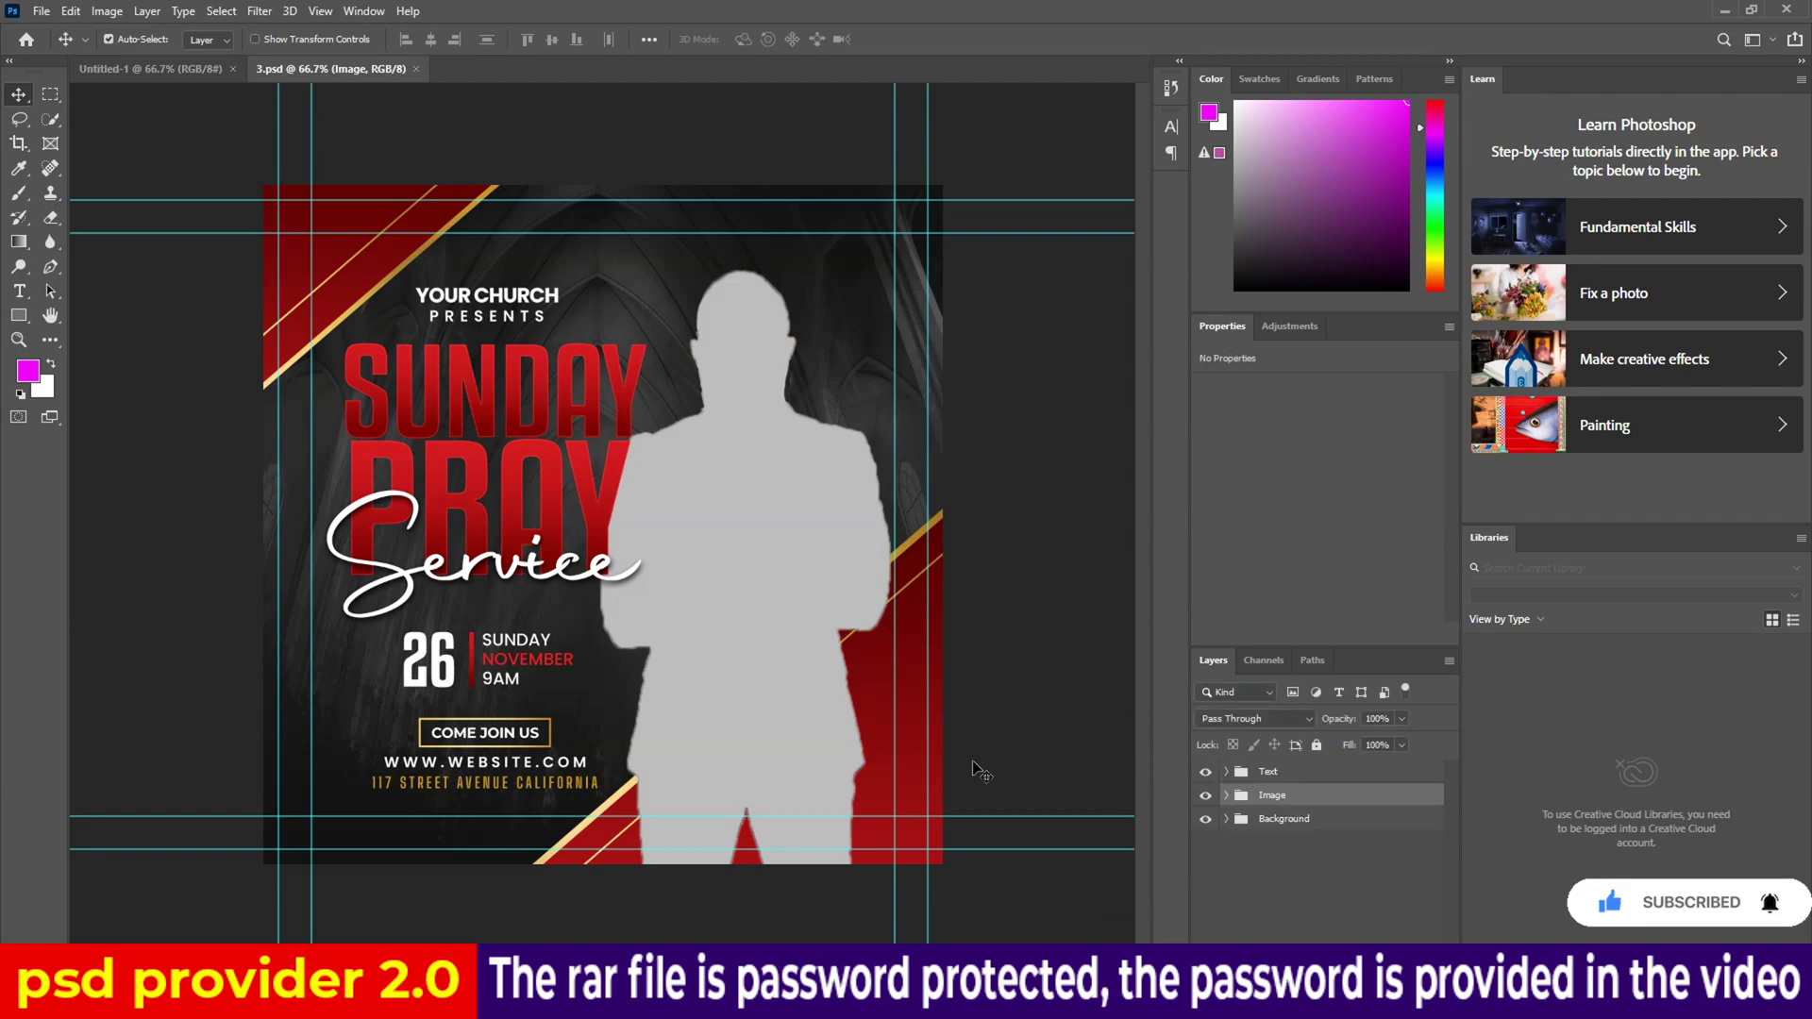
click(765, 557)
double_click(1250, 865)
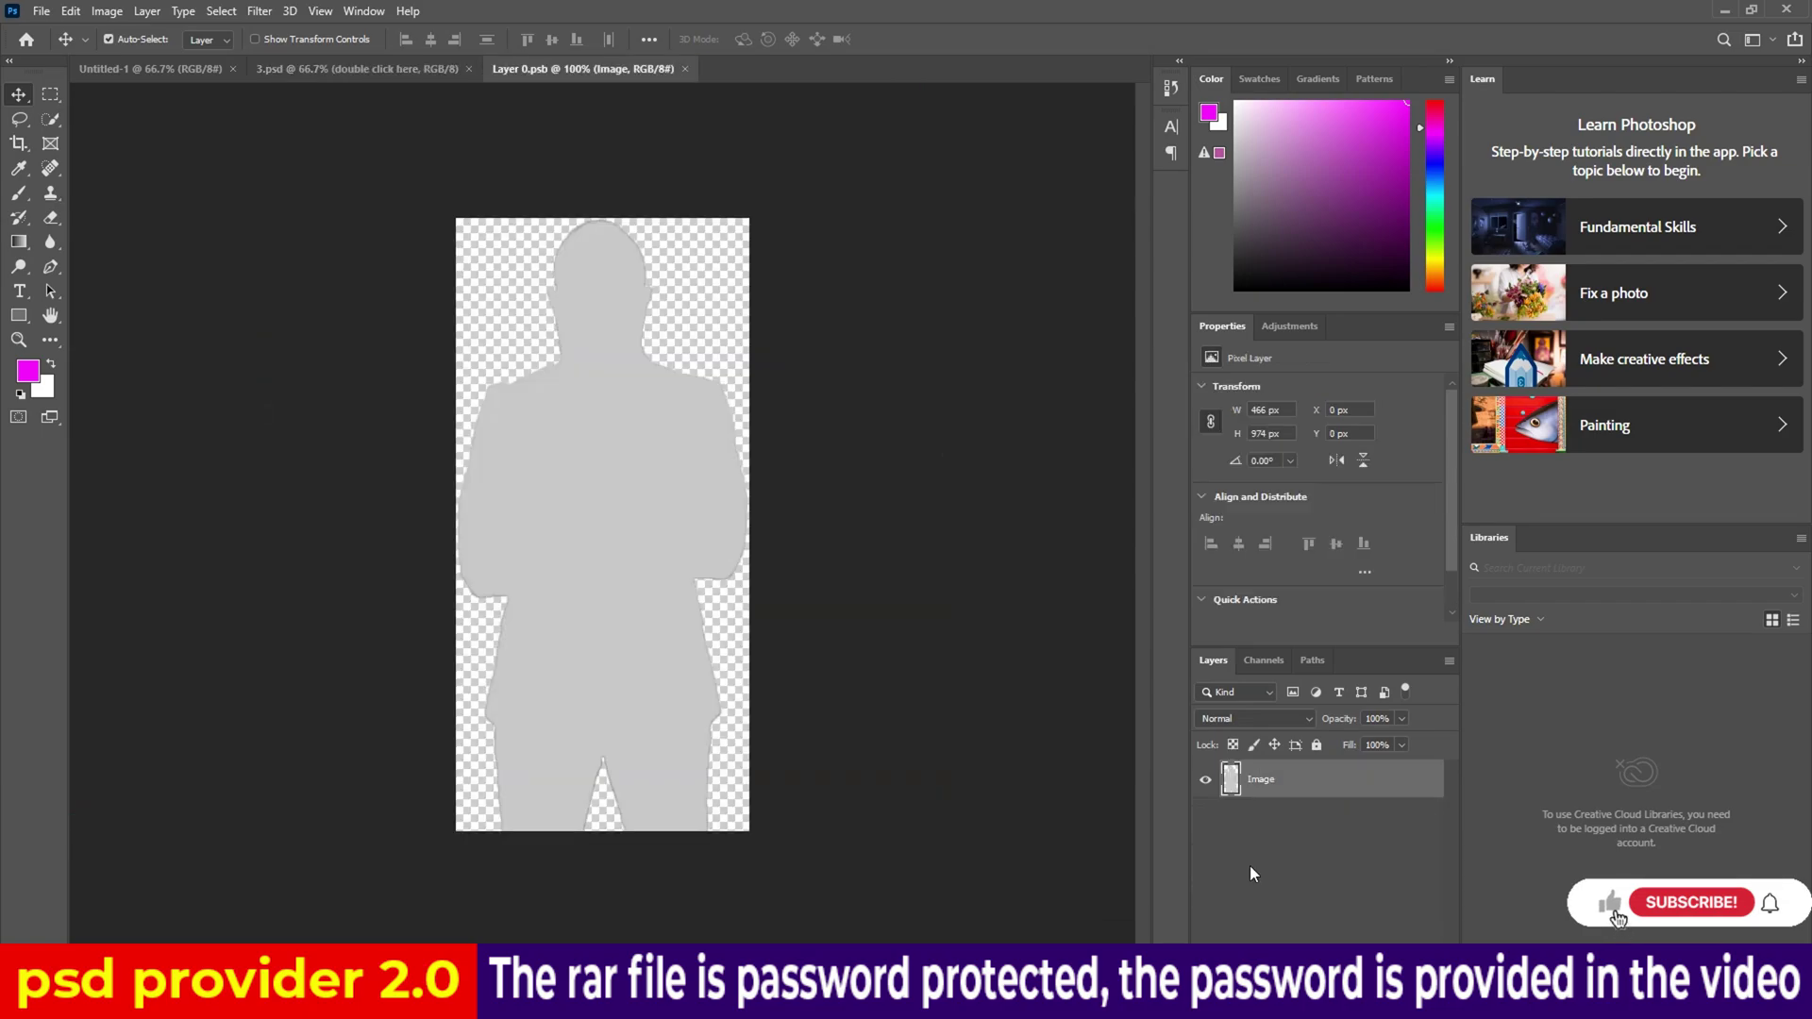
Place the model-crhs photo, hide the grey Image layer, and save the smart object.
click(826, 894)
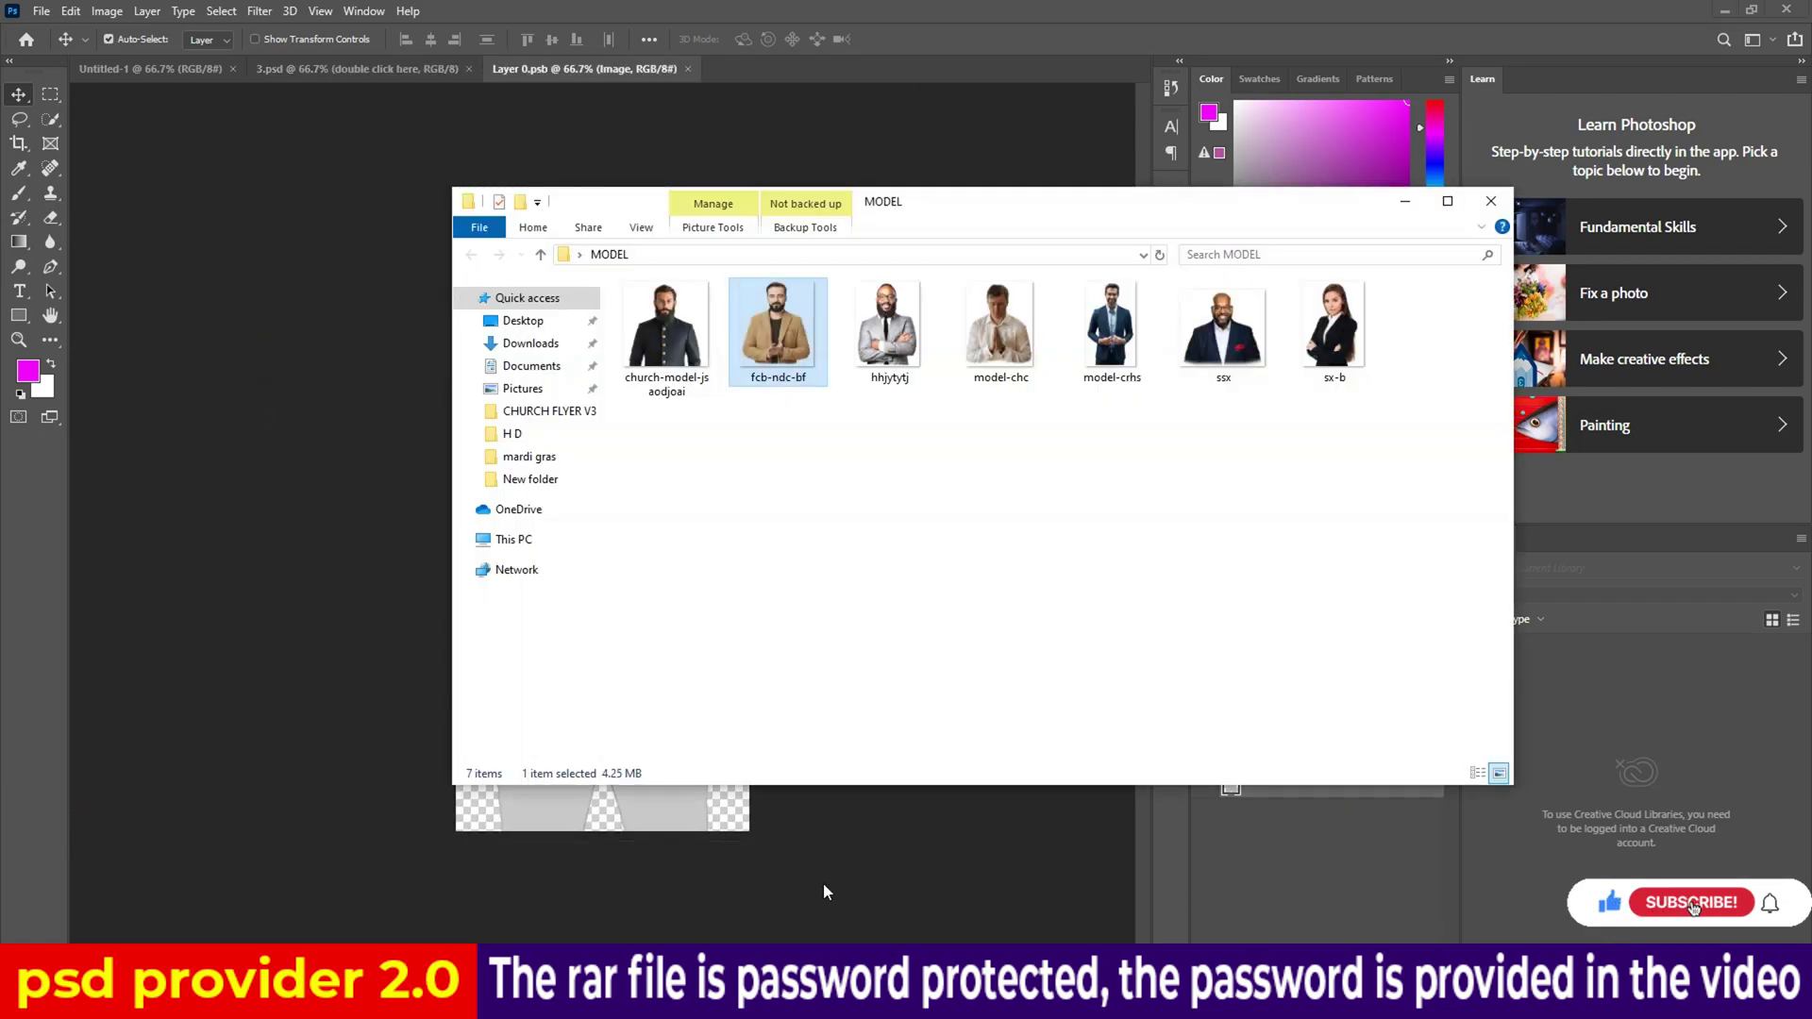
mouse_move(1112, 330)
mouse_down()
mouse_move(471, 933)
mouse_move(557, 818)
mouse_up()
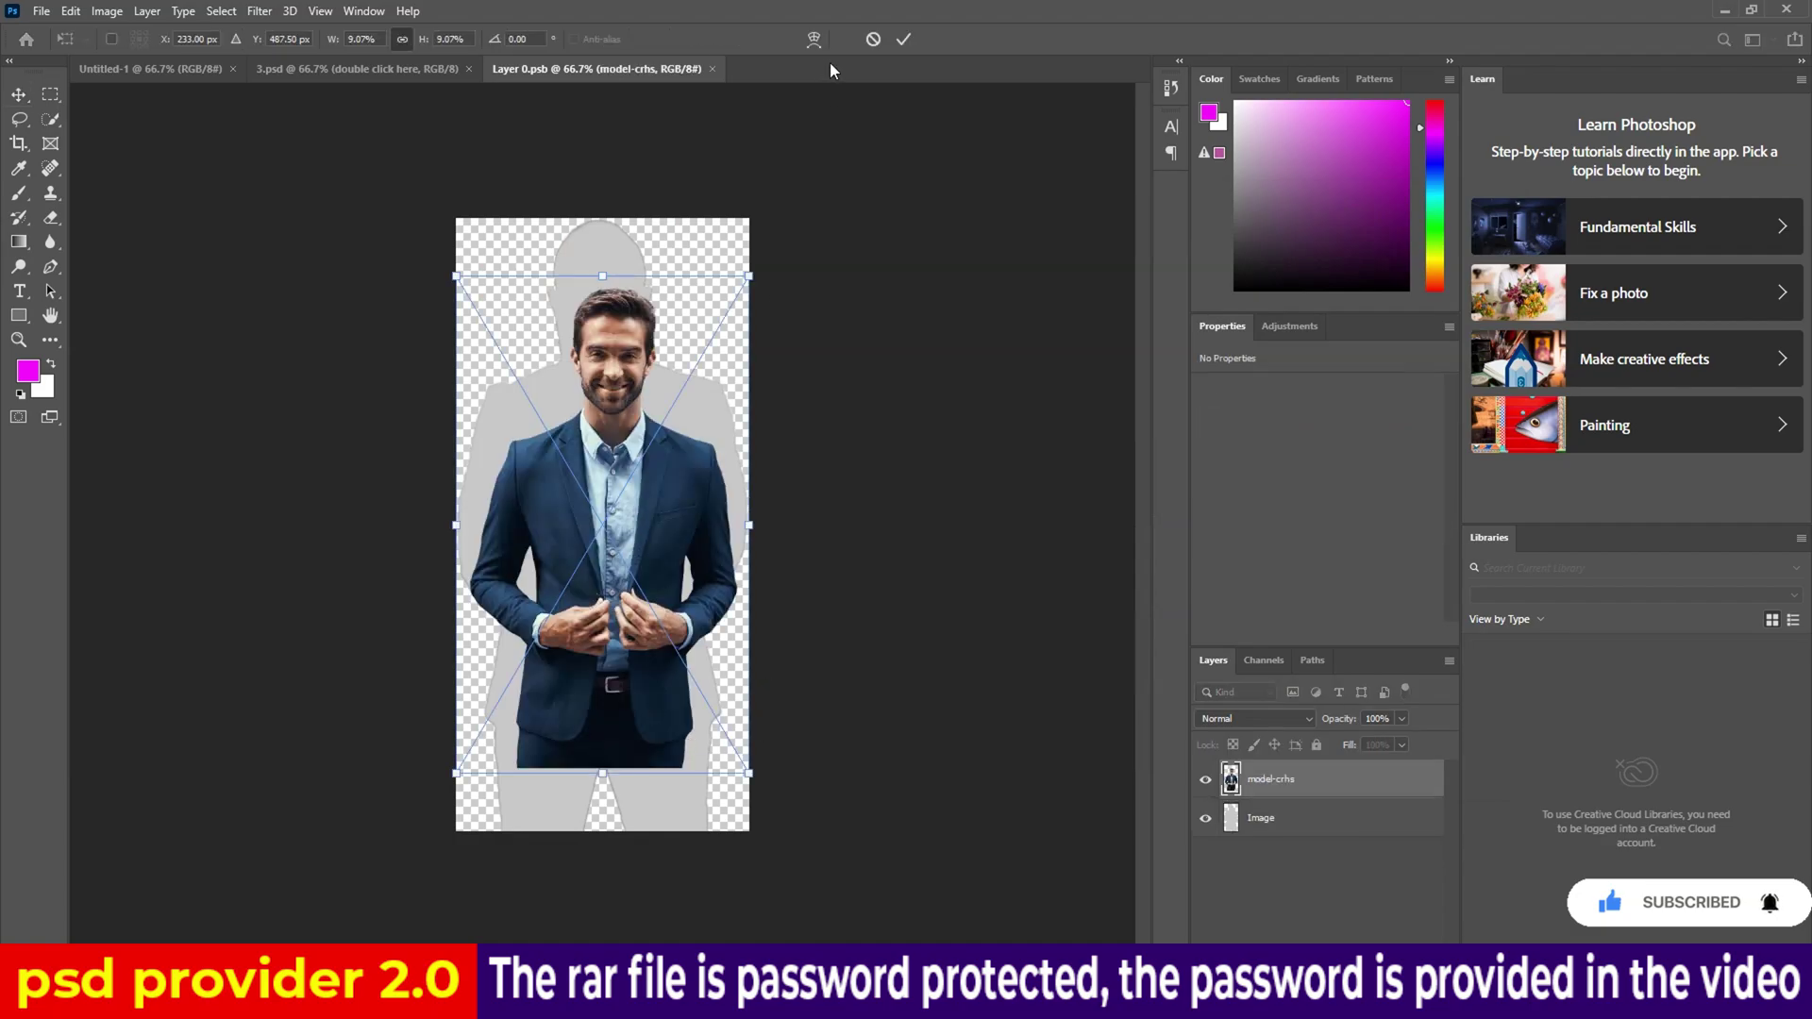
click(904, 39)
click(1205, 819)
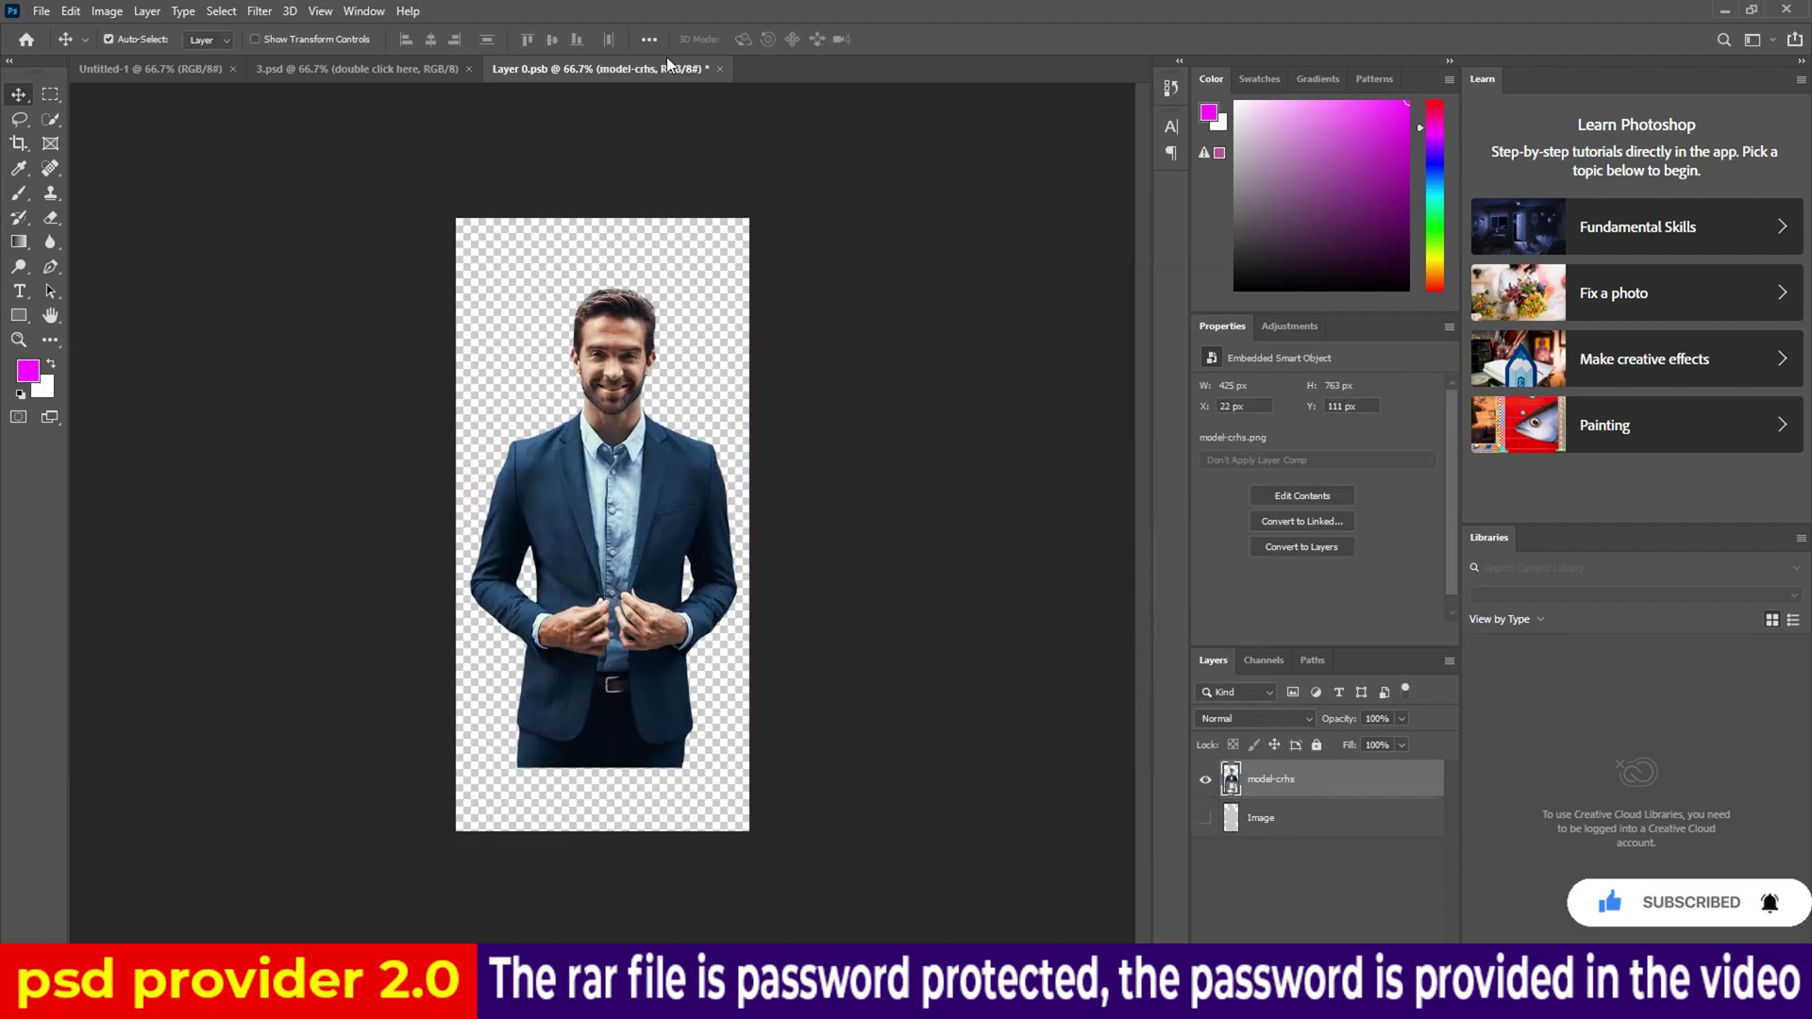
click(720, 69)
click(817, 376)
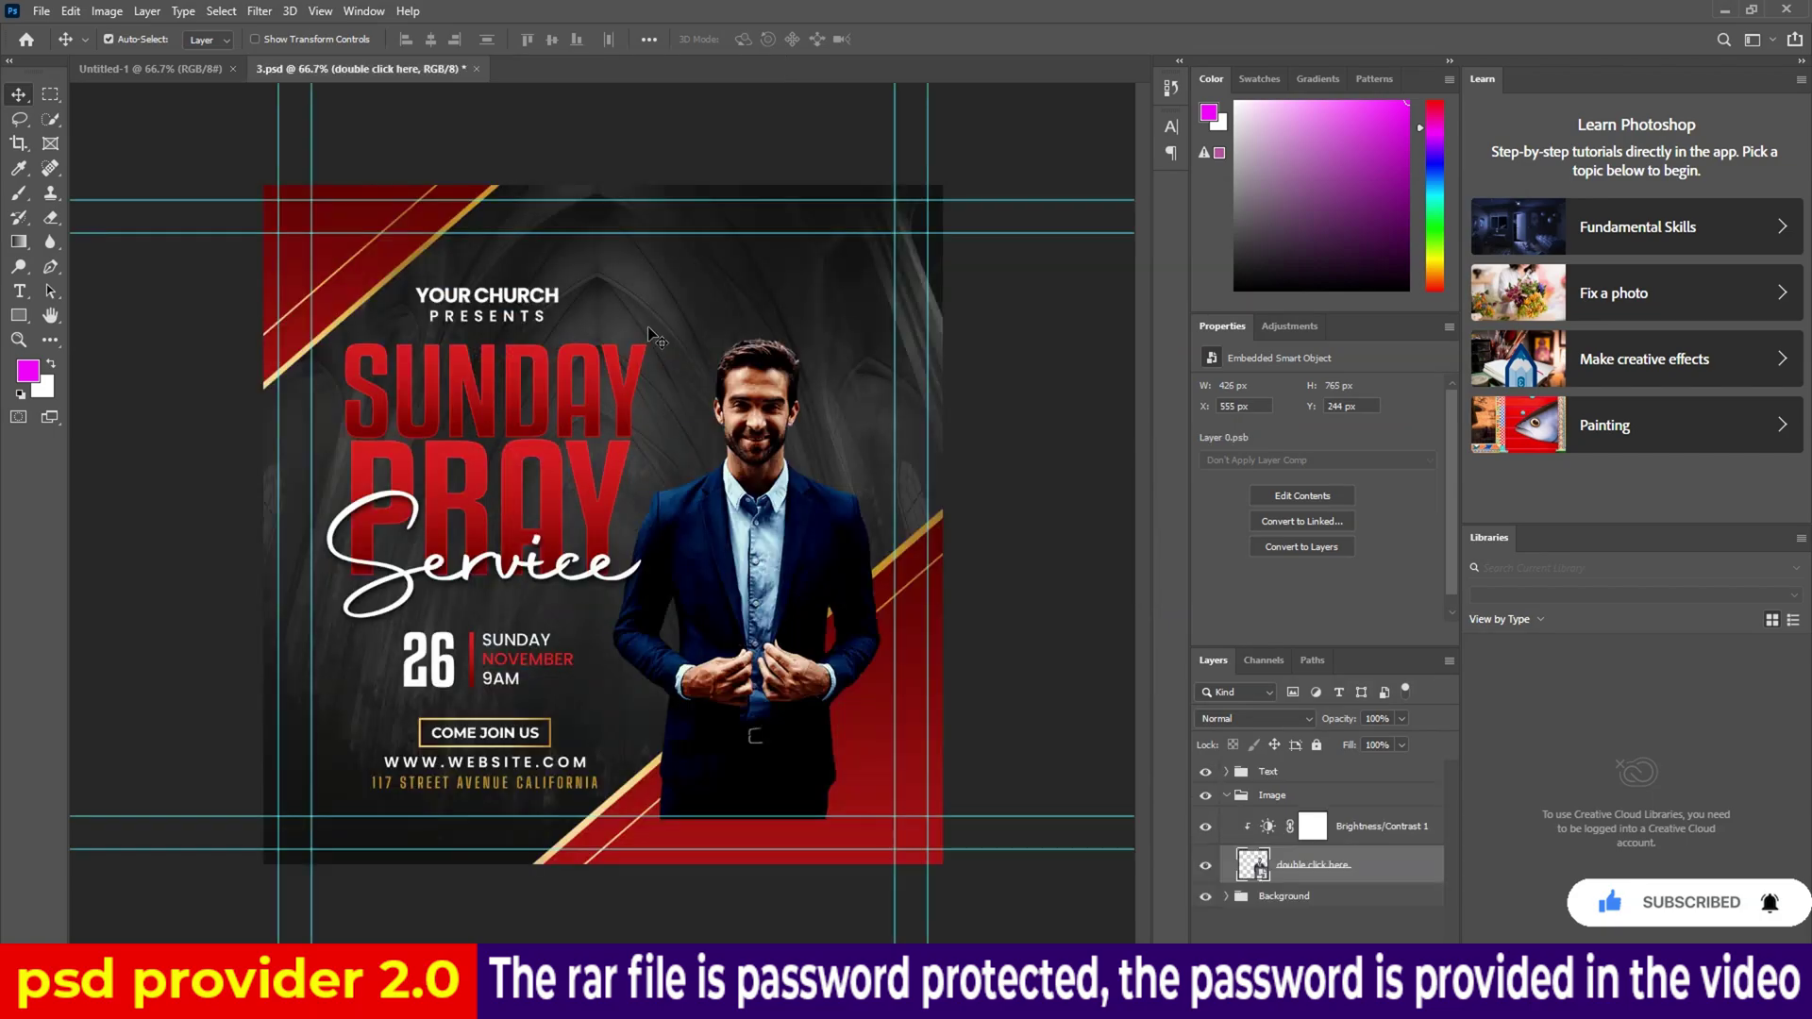
Enlarge the model to about 43% and shift it right and down on the flyer.
key(ctrl+t)
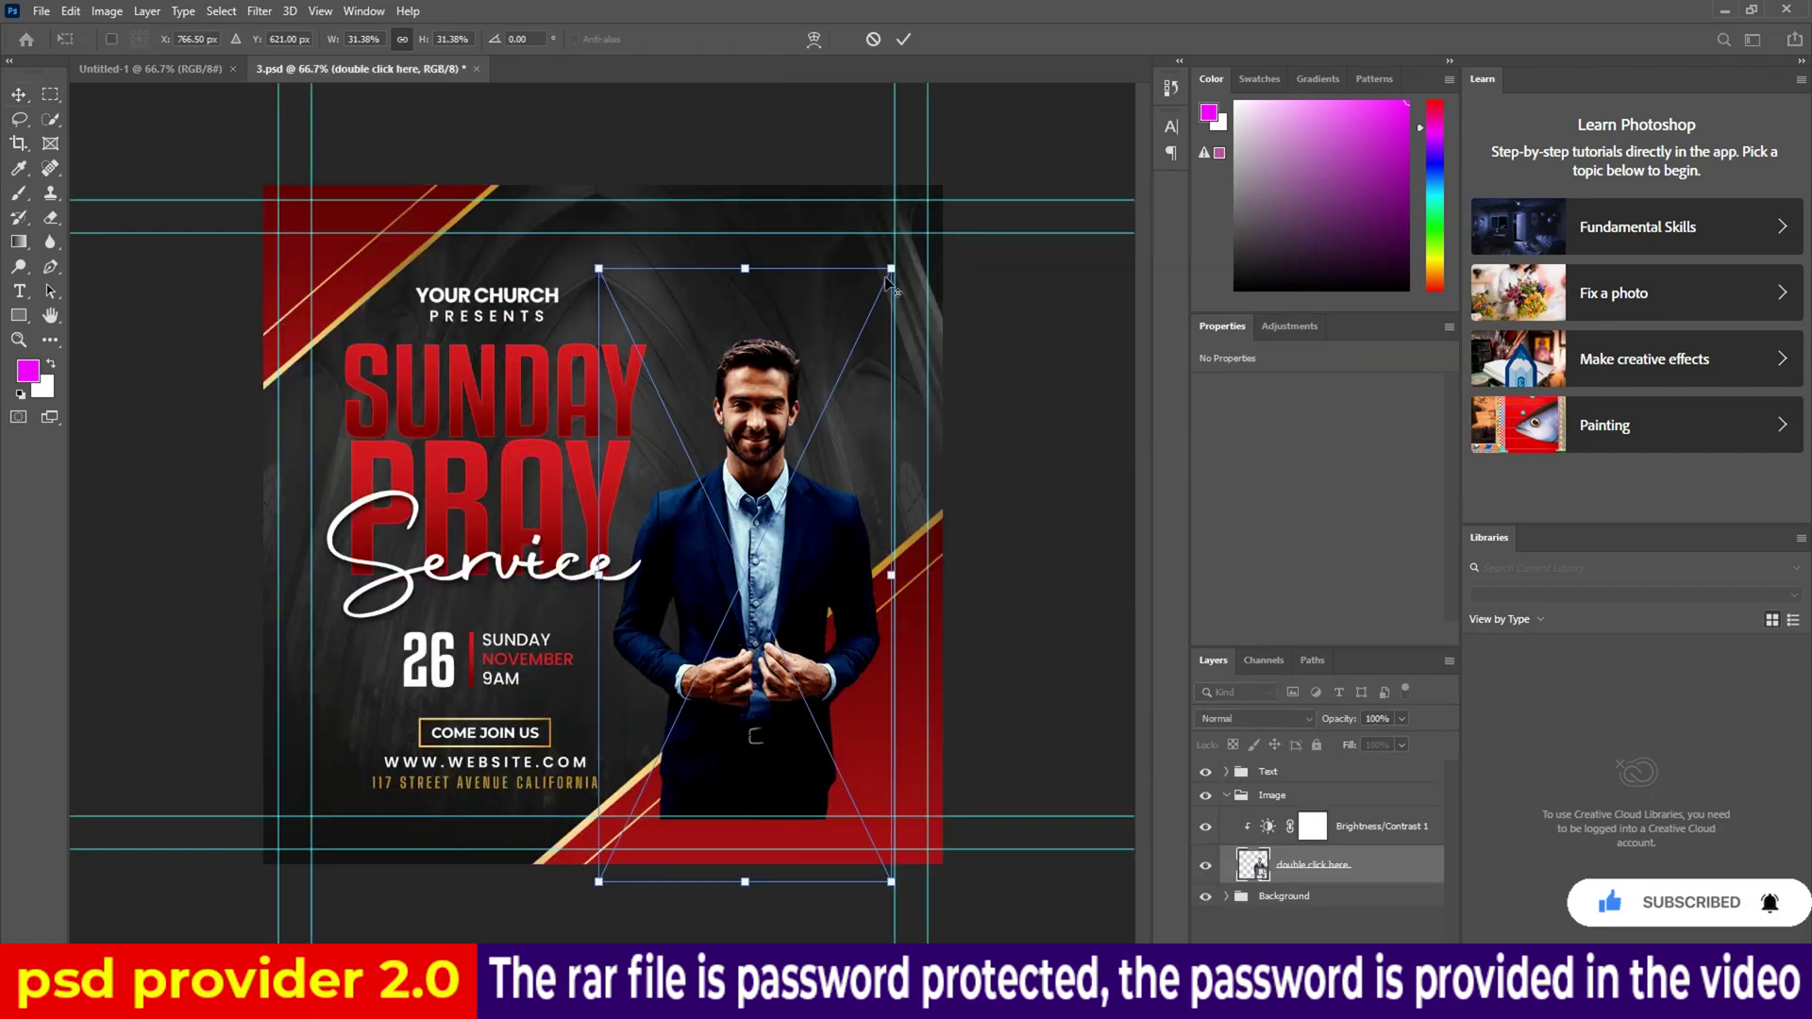
drag(892, 269, 944, 158)
mouse_move(772, 562)
mouse_down()
mouse_move(810, 572)
mouse_move(794, 571)
mouse_up()
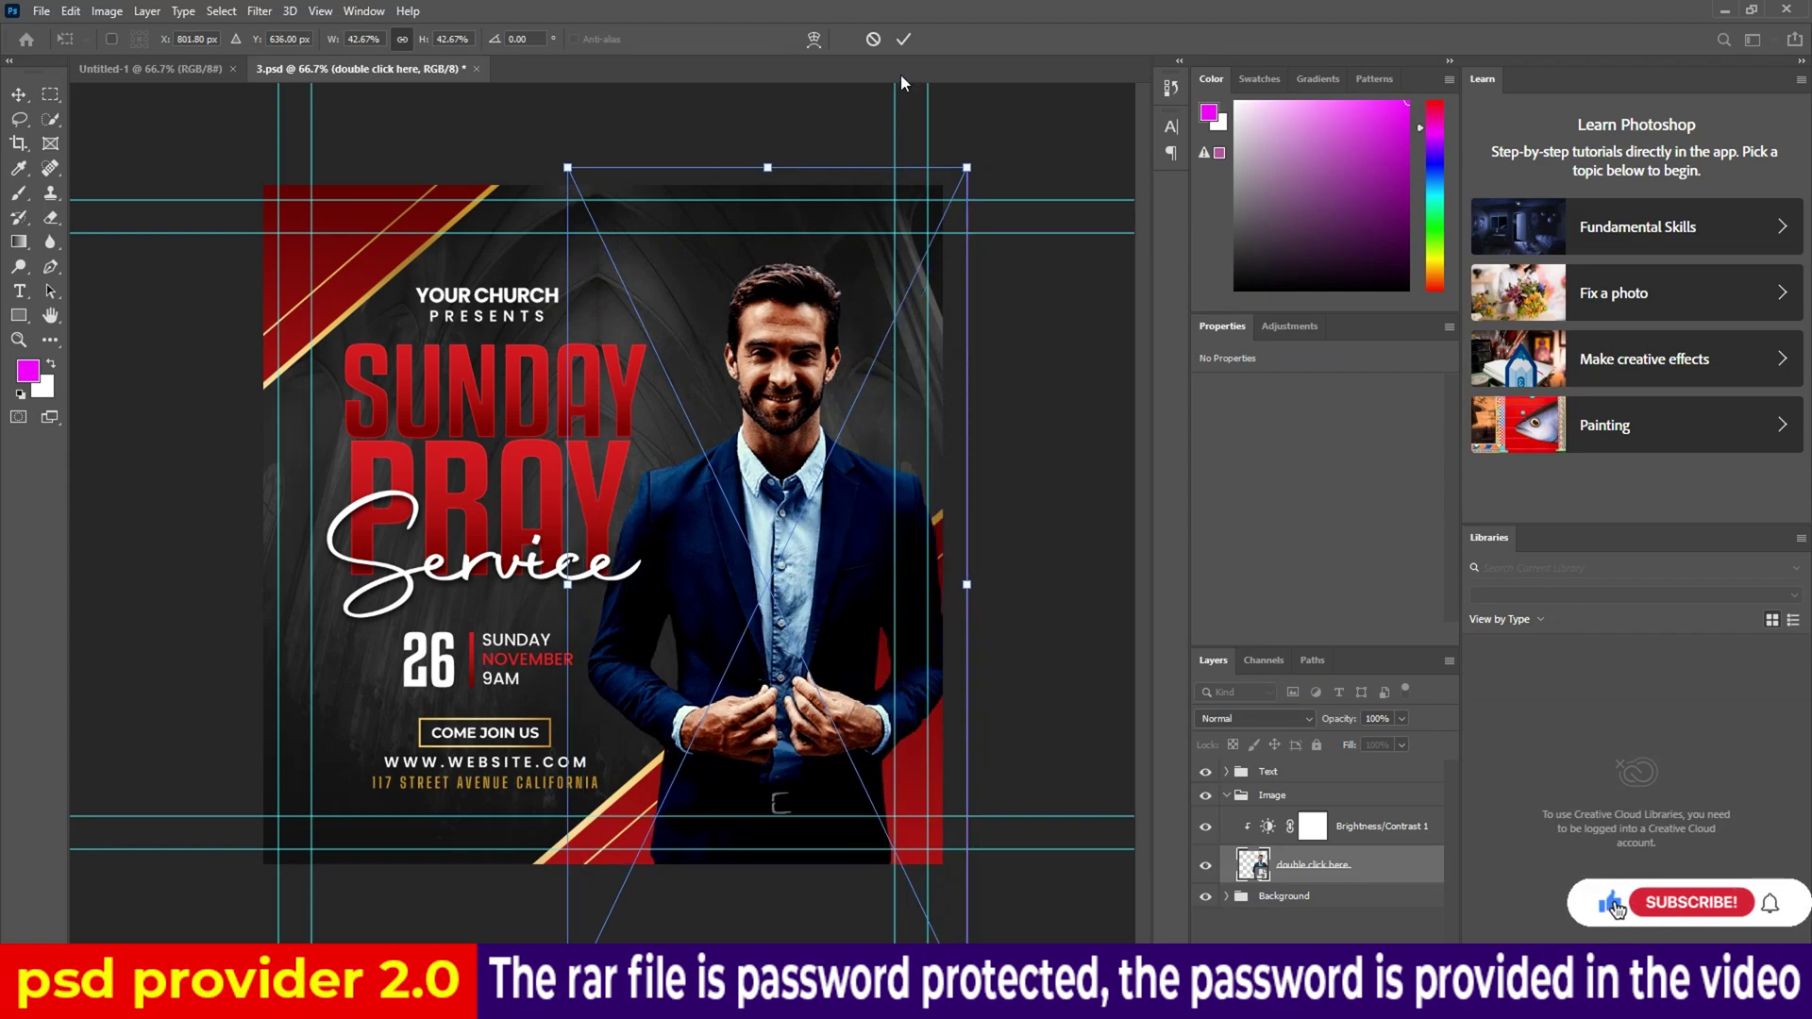
click(904, 39)
Hide the guides, review flyer 3, and close it without saving.
key(ctrl+semicolon)
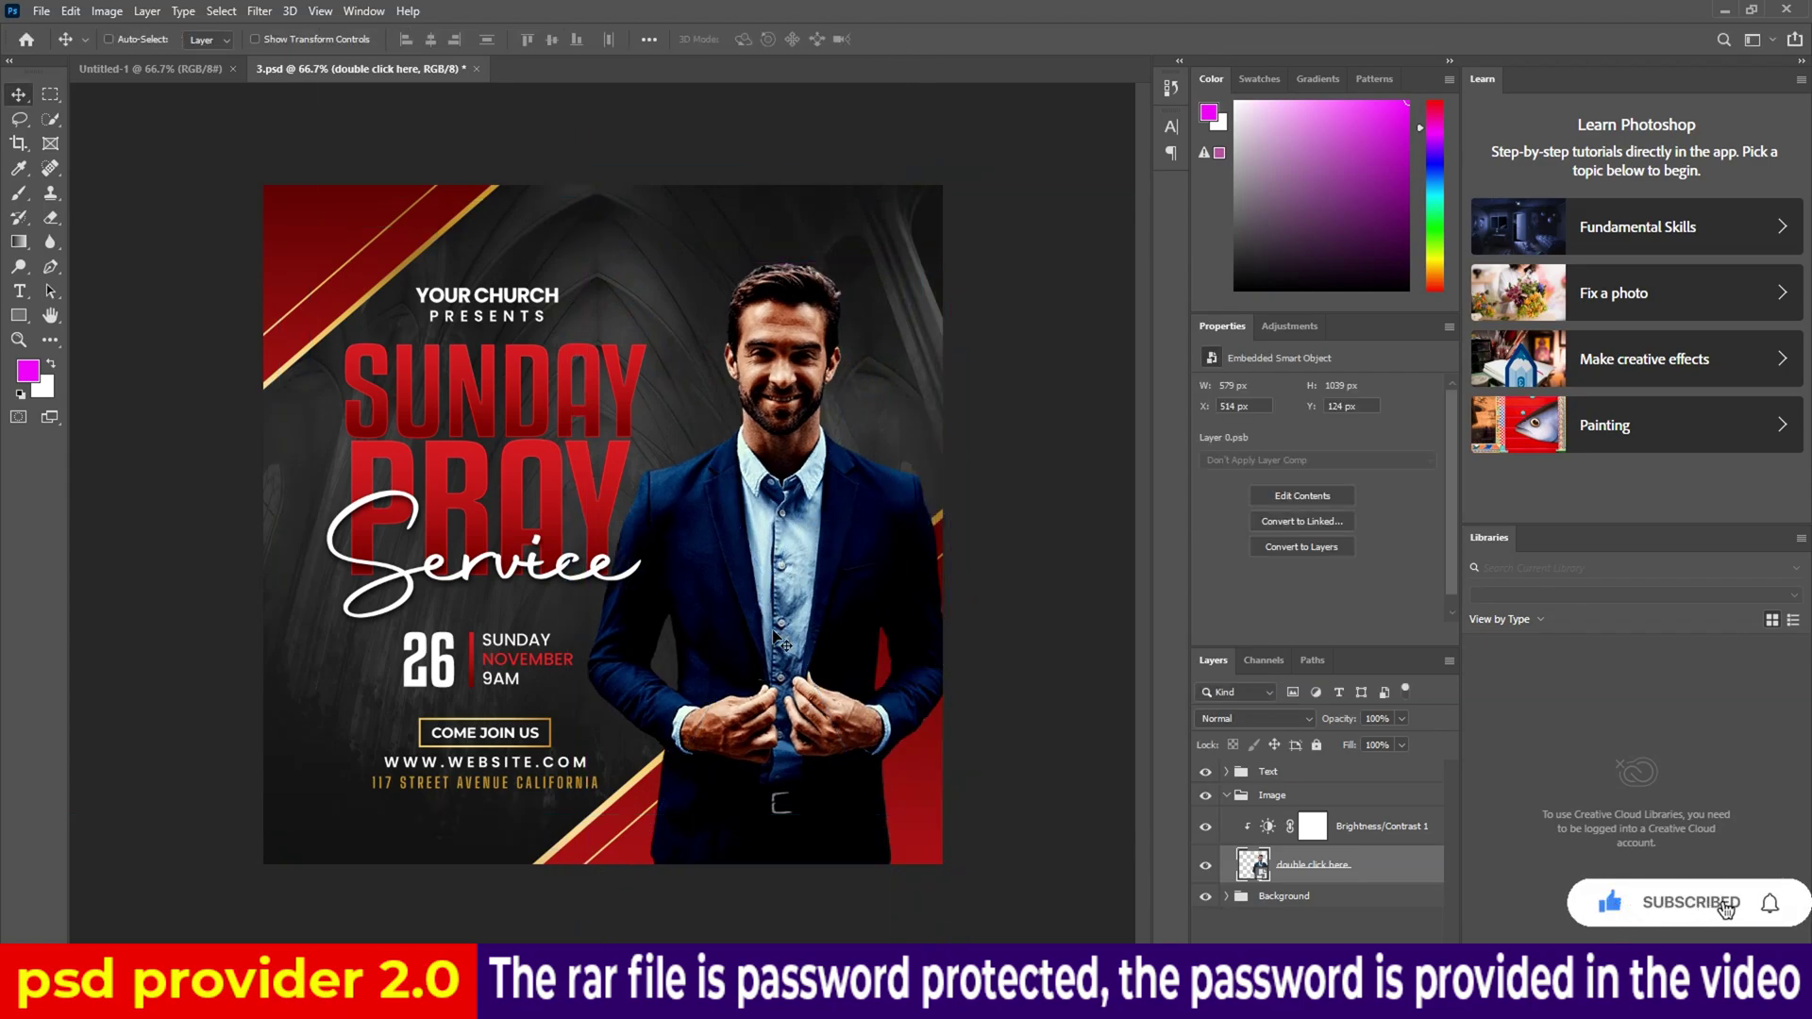
scroll(717, 633, down, 2)
scroll(679, 629, up, 2)
scroll(666, 628, up, 2)
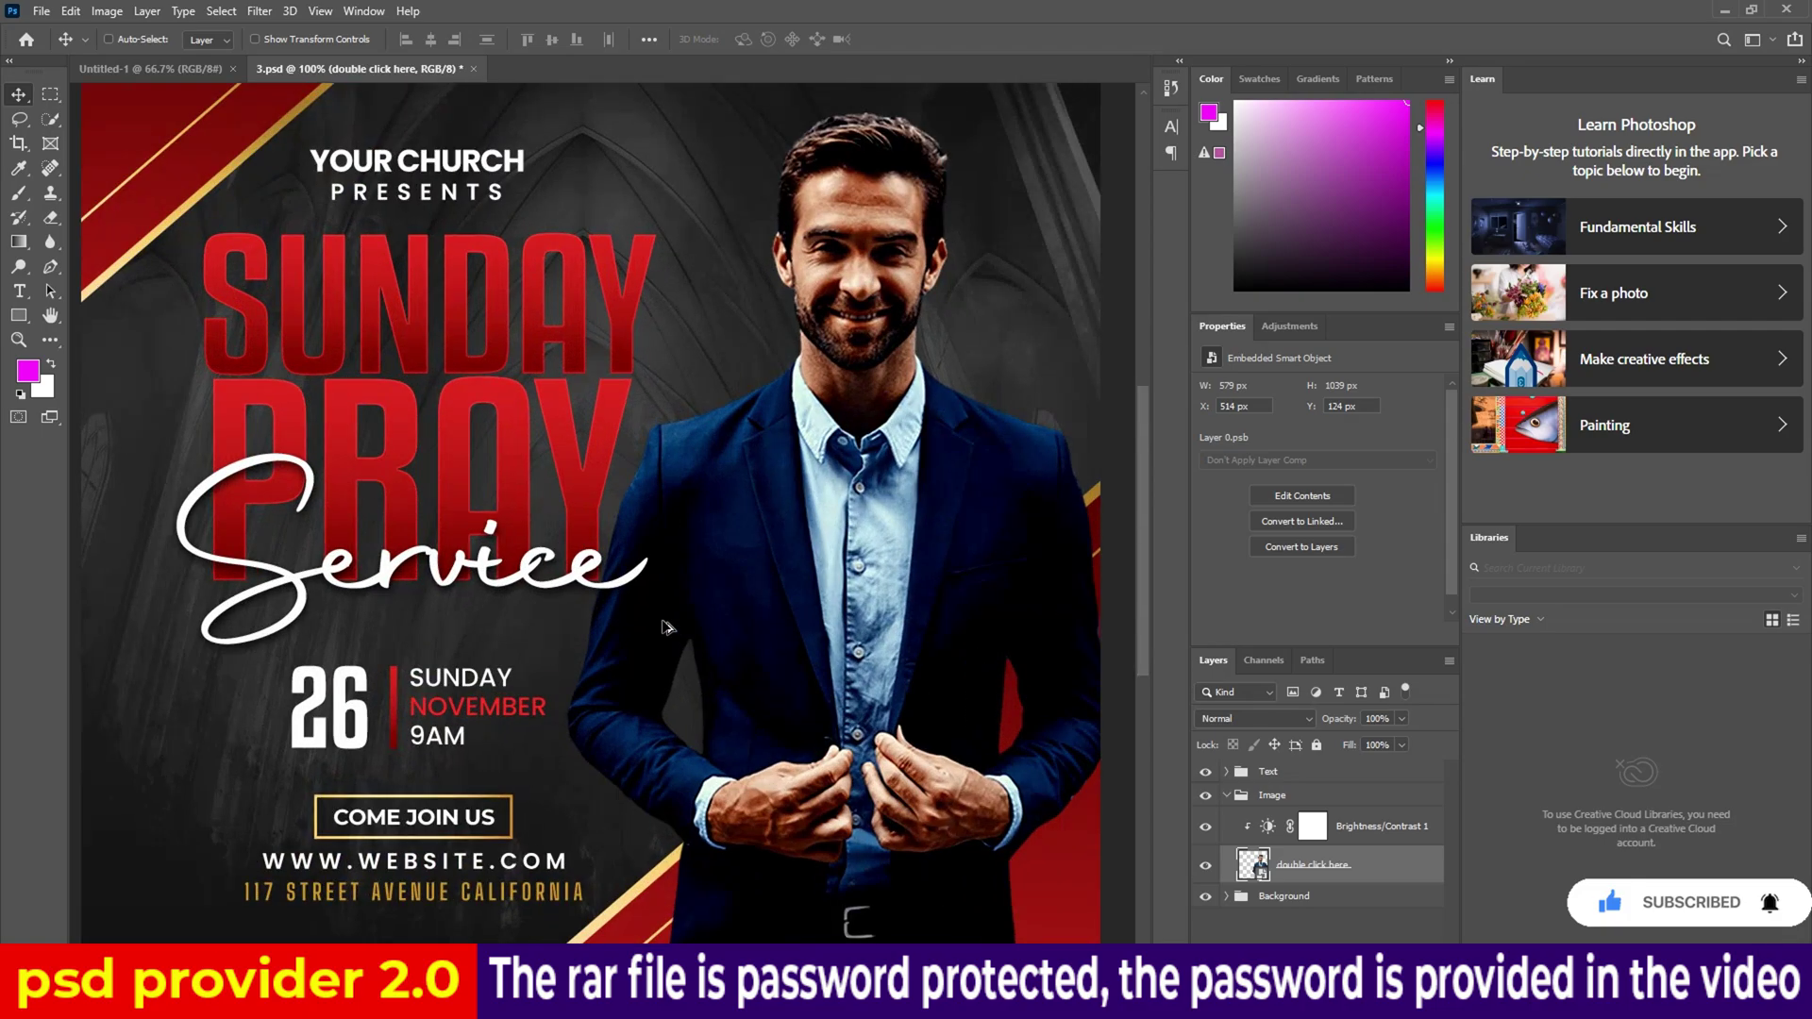
scroll(666, 628, down, 2)
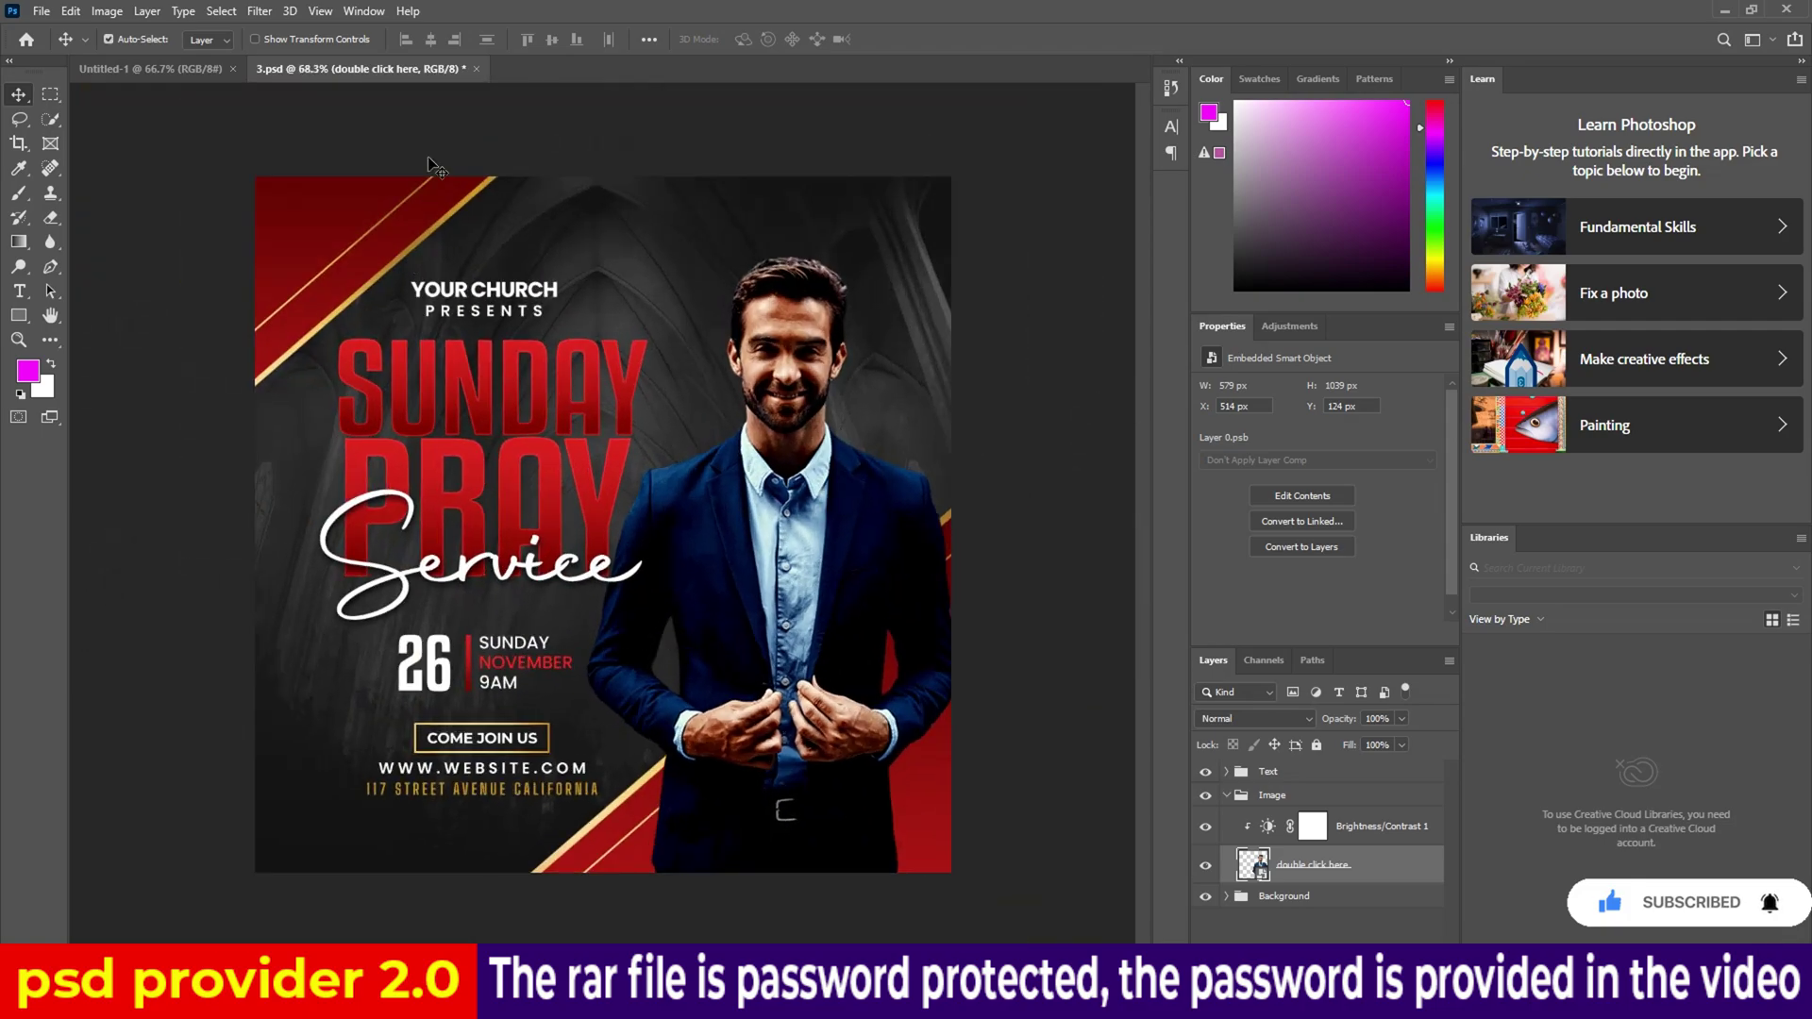
click(478, 70)
click(902, 375)
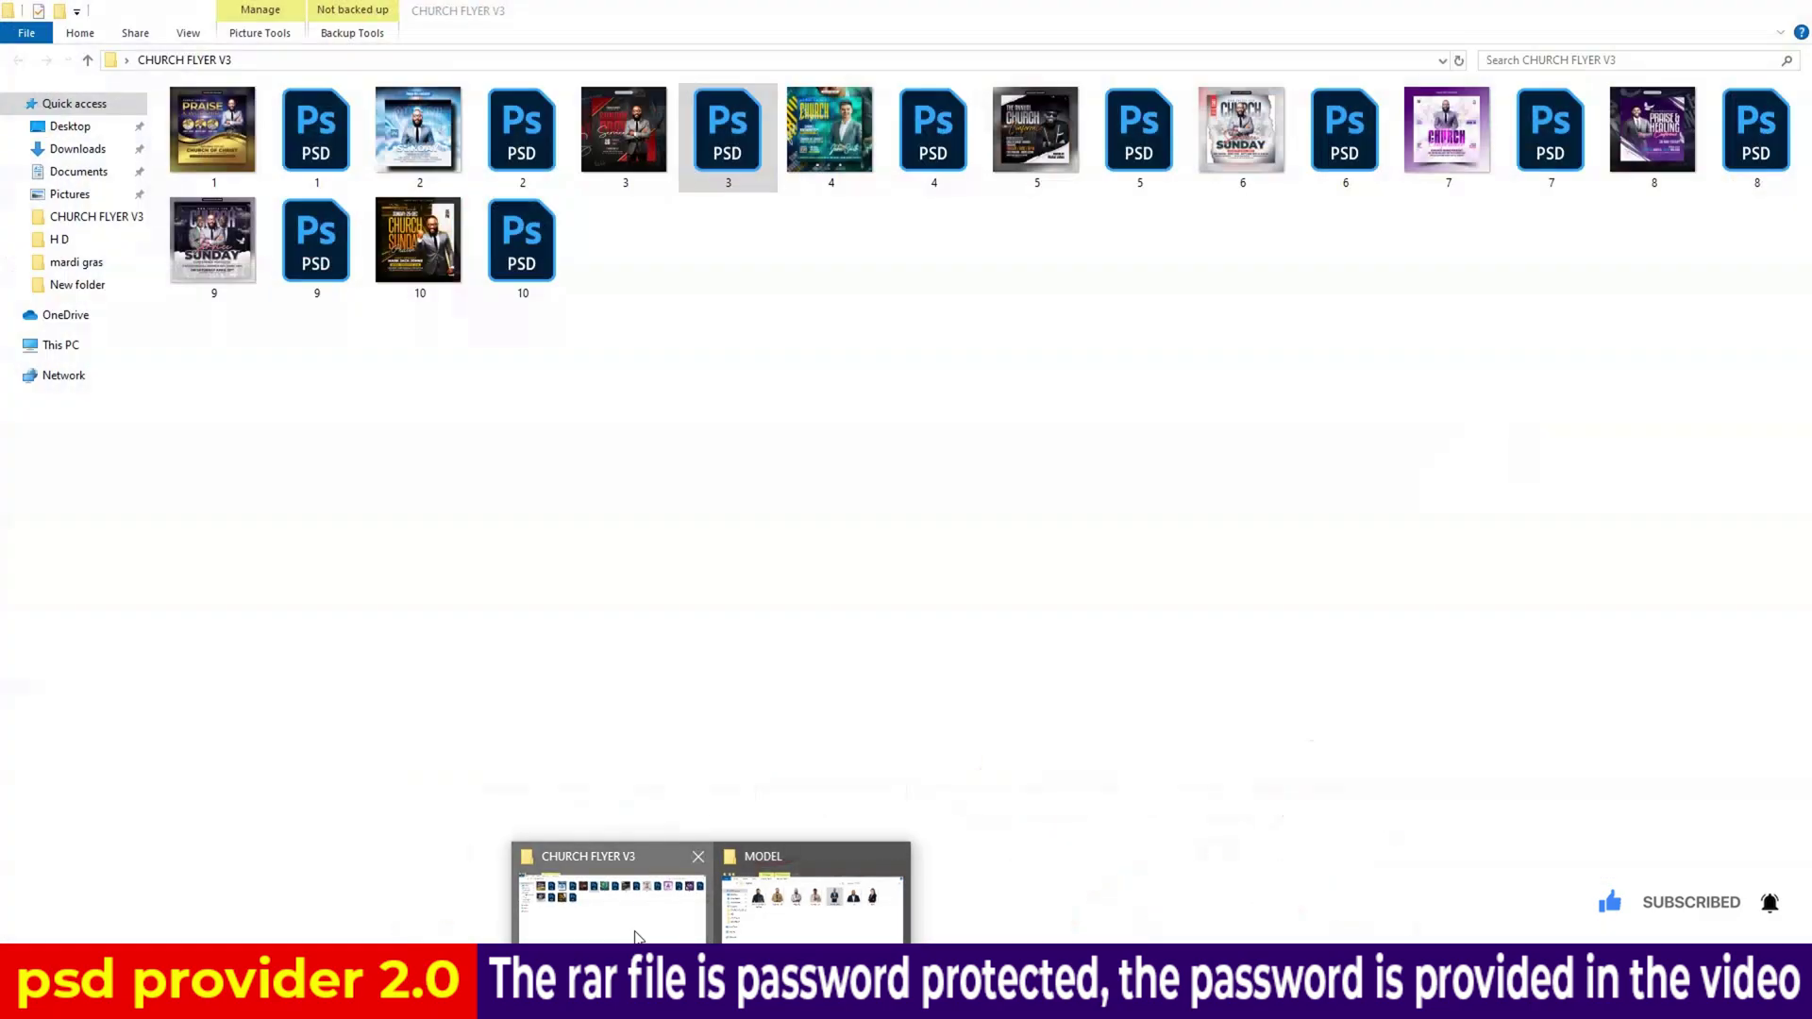
Open flyer 4.psd and its Double Click Here smart object.
click(618, 911)
double_click(955, 157)
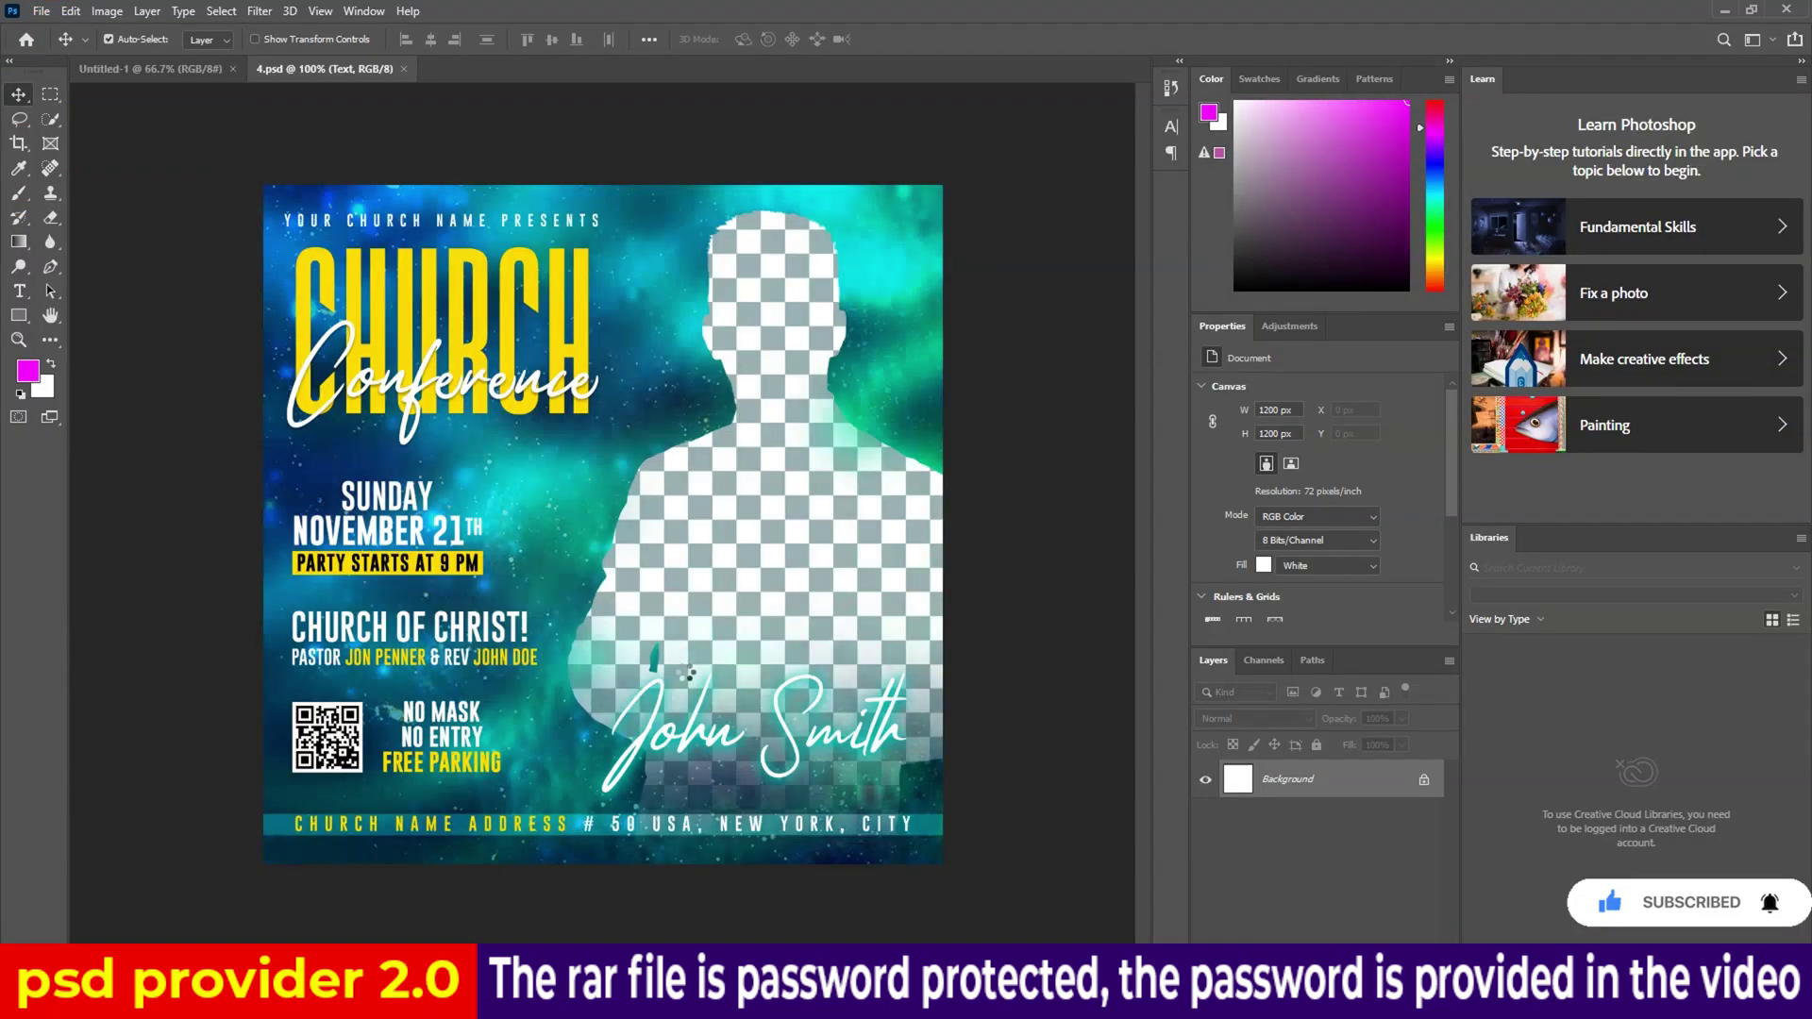
click(717, 481)
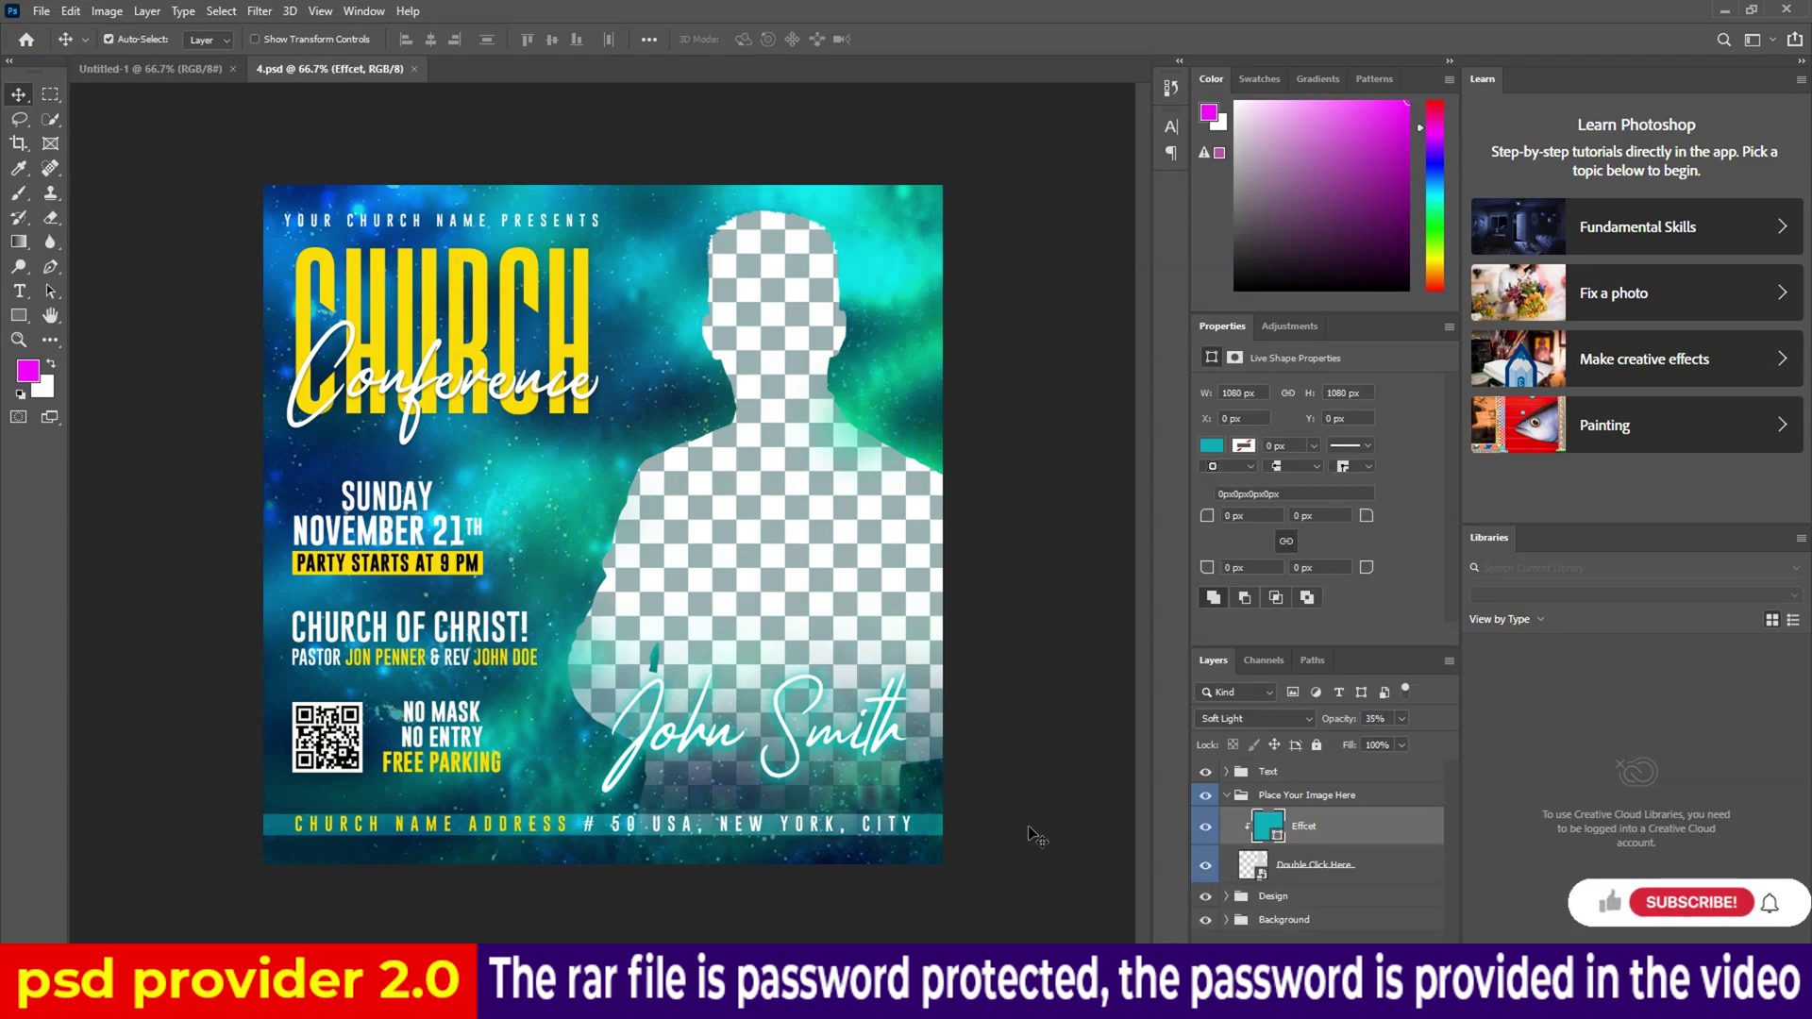
double_click(1253, 864)
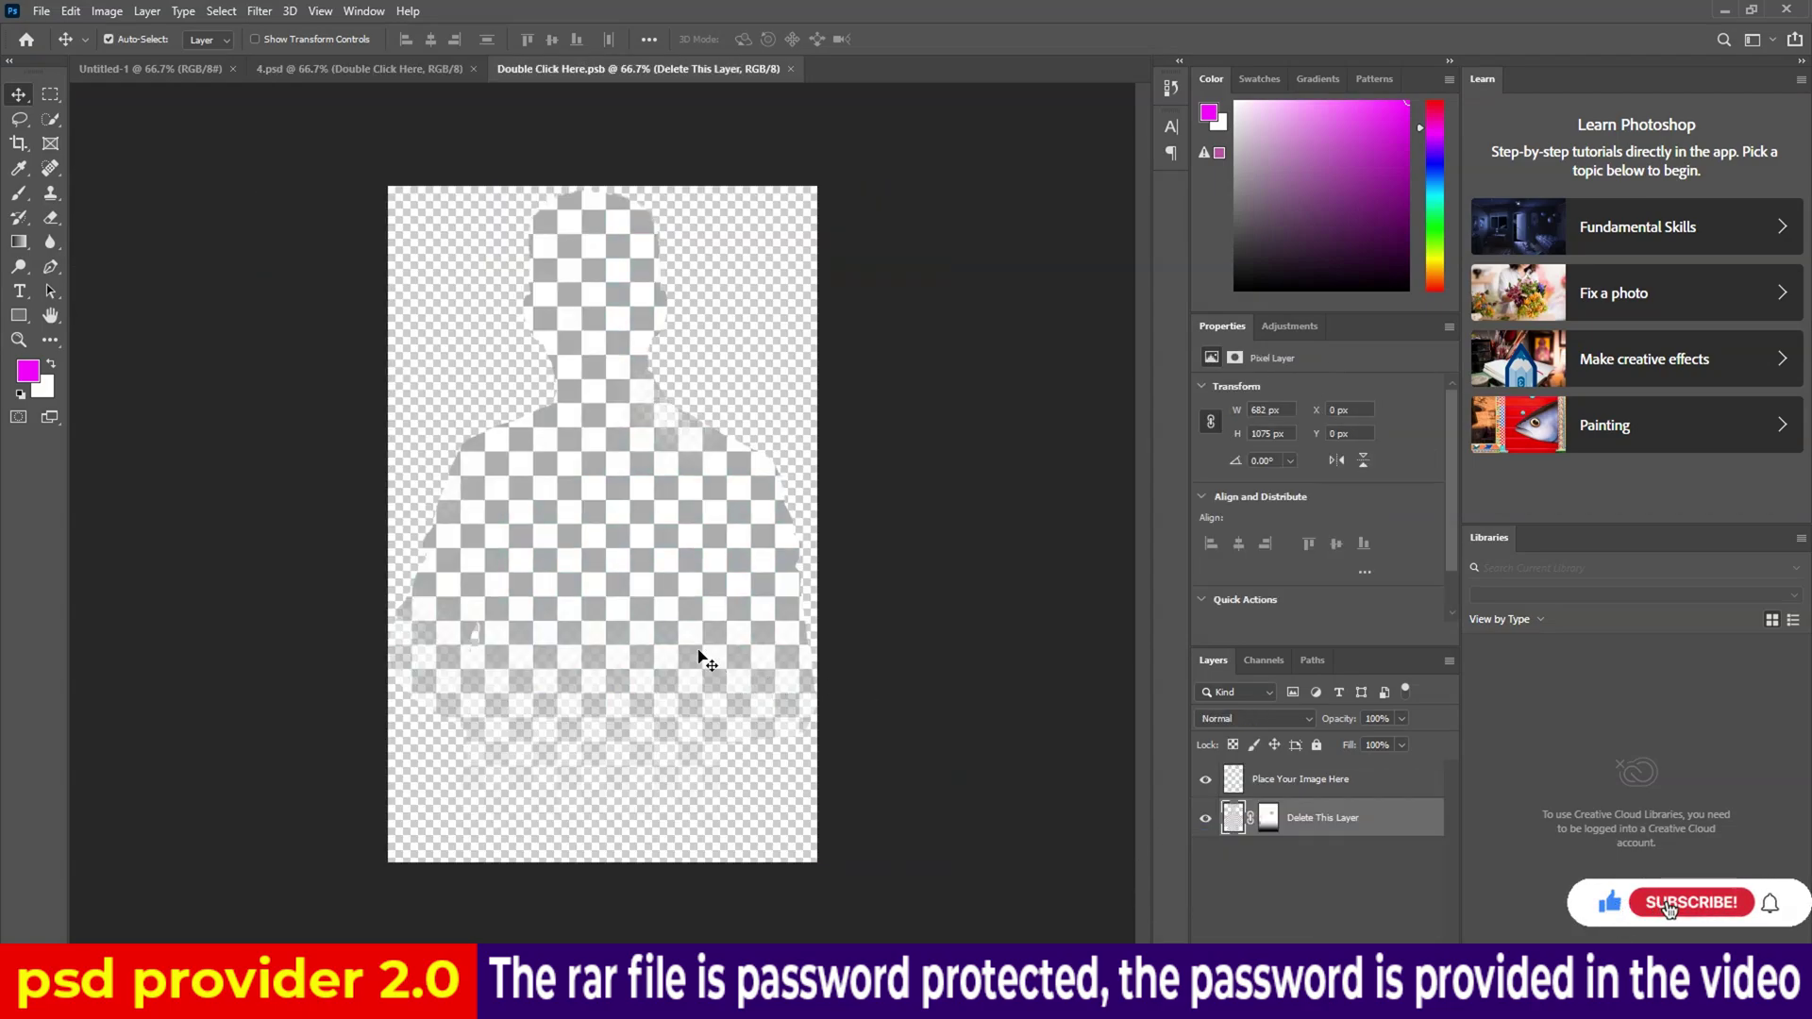
Place hhjytytj.png in the smart object, hide 'Delete This Layer', and save the .psb.
click(675, 934)
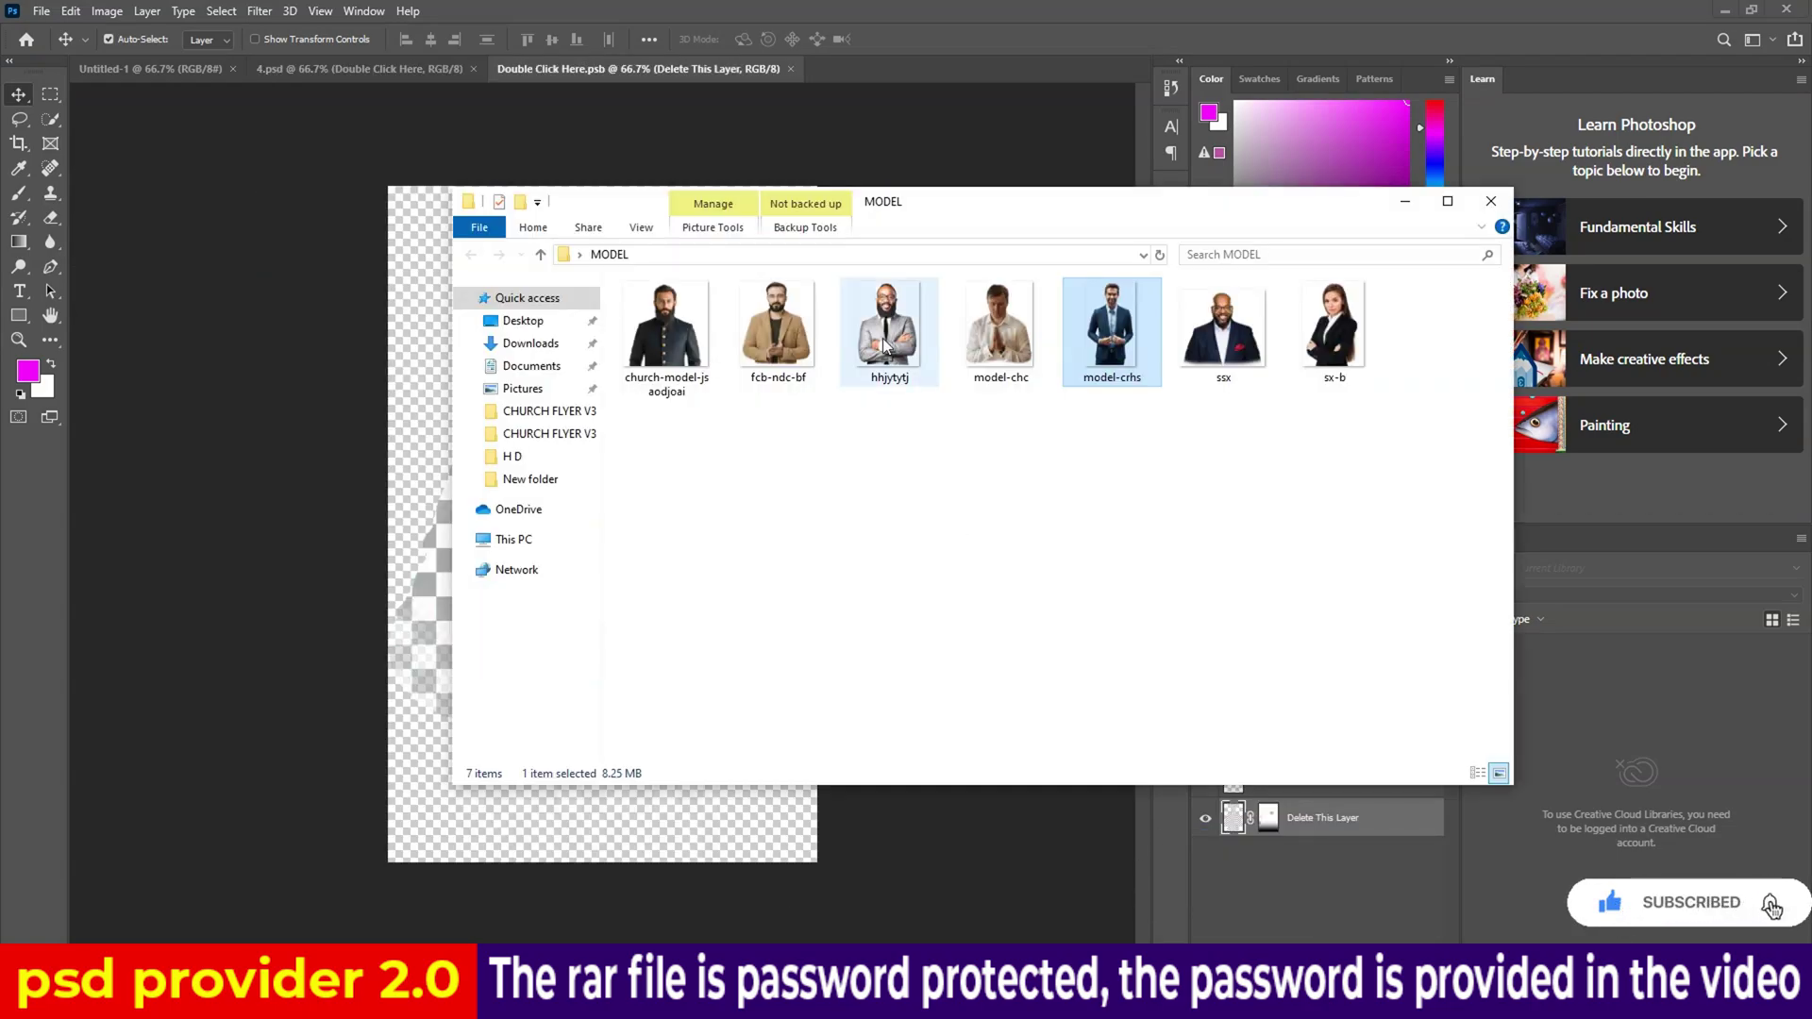
drag(889, 330, 676, 518)
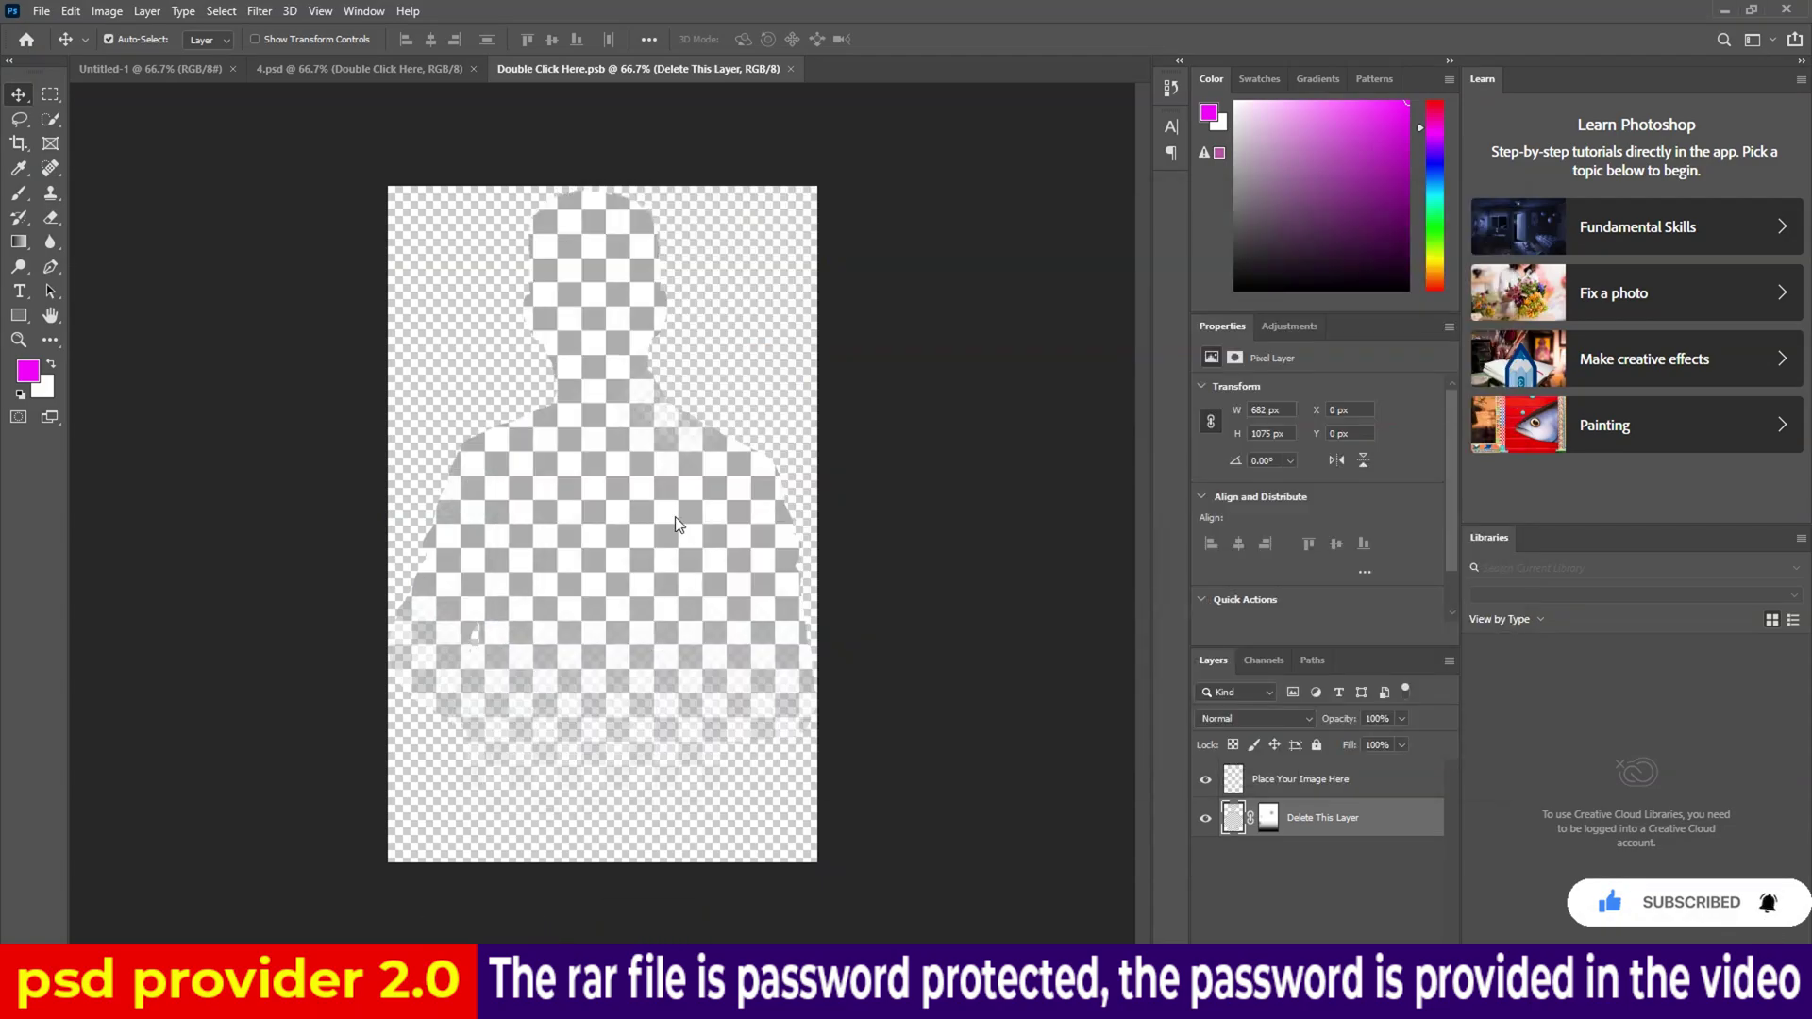
click(901, 41)
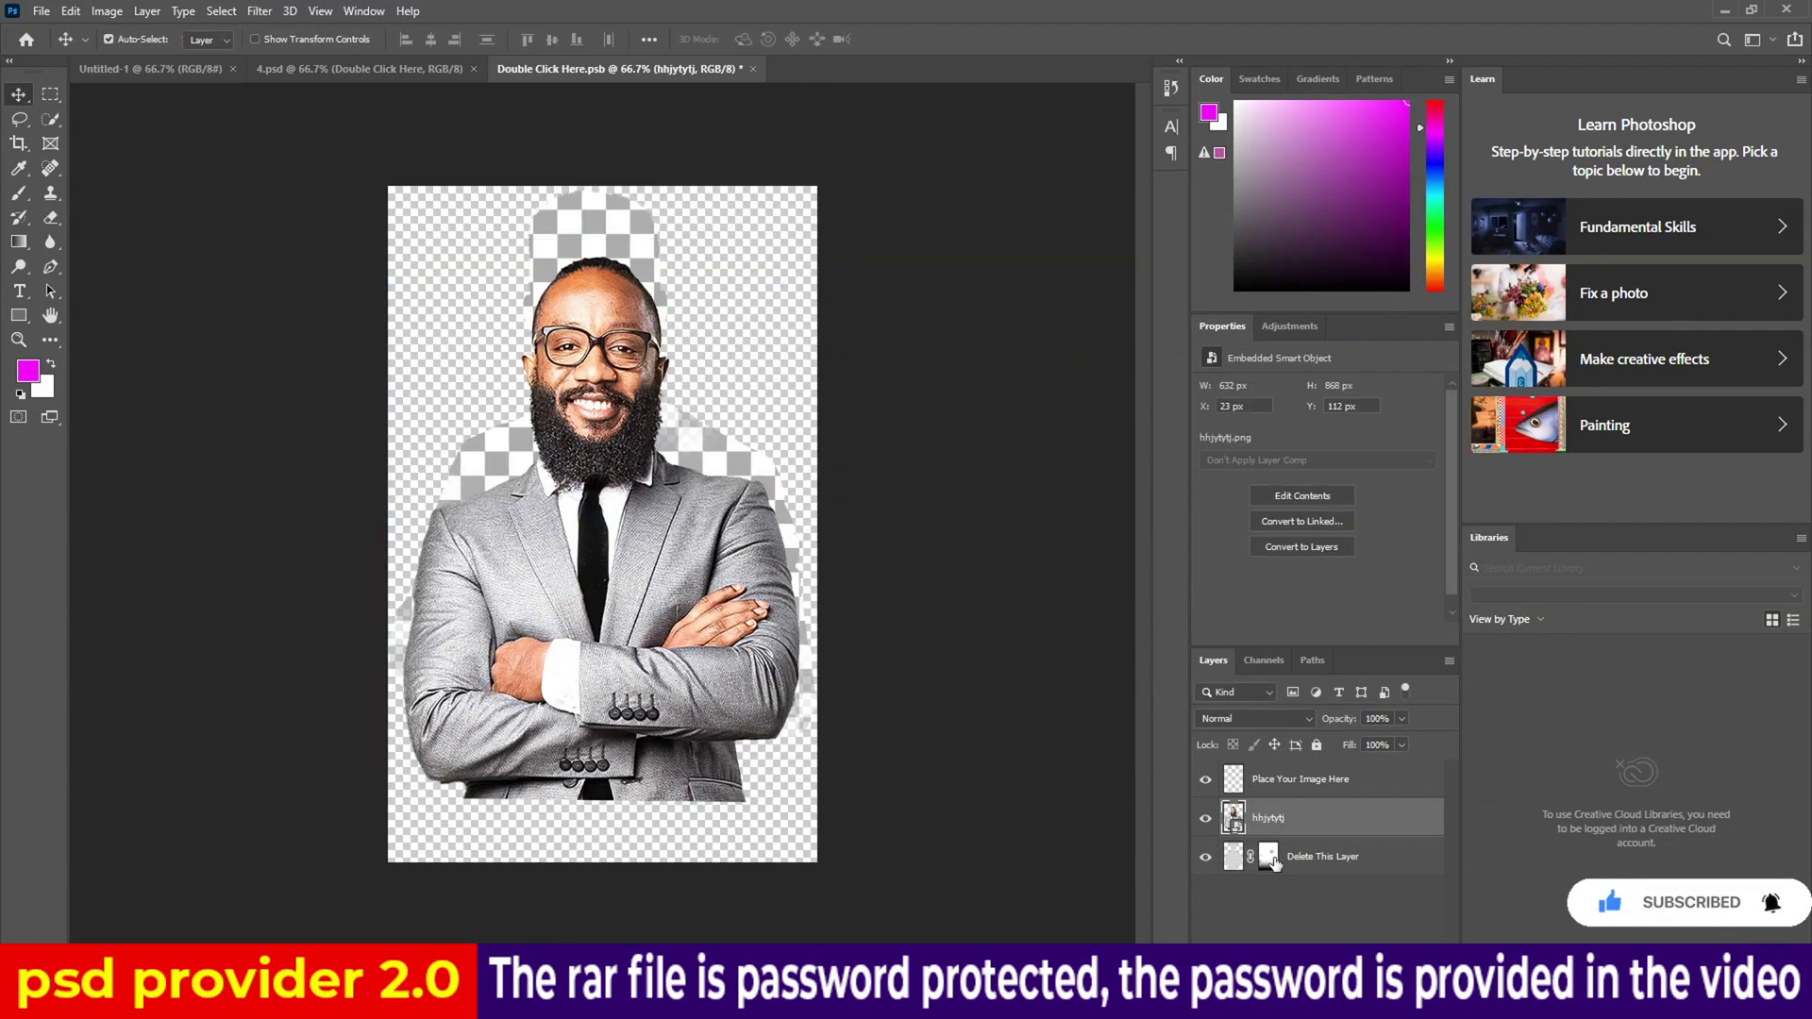
click(1205, 859)
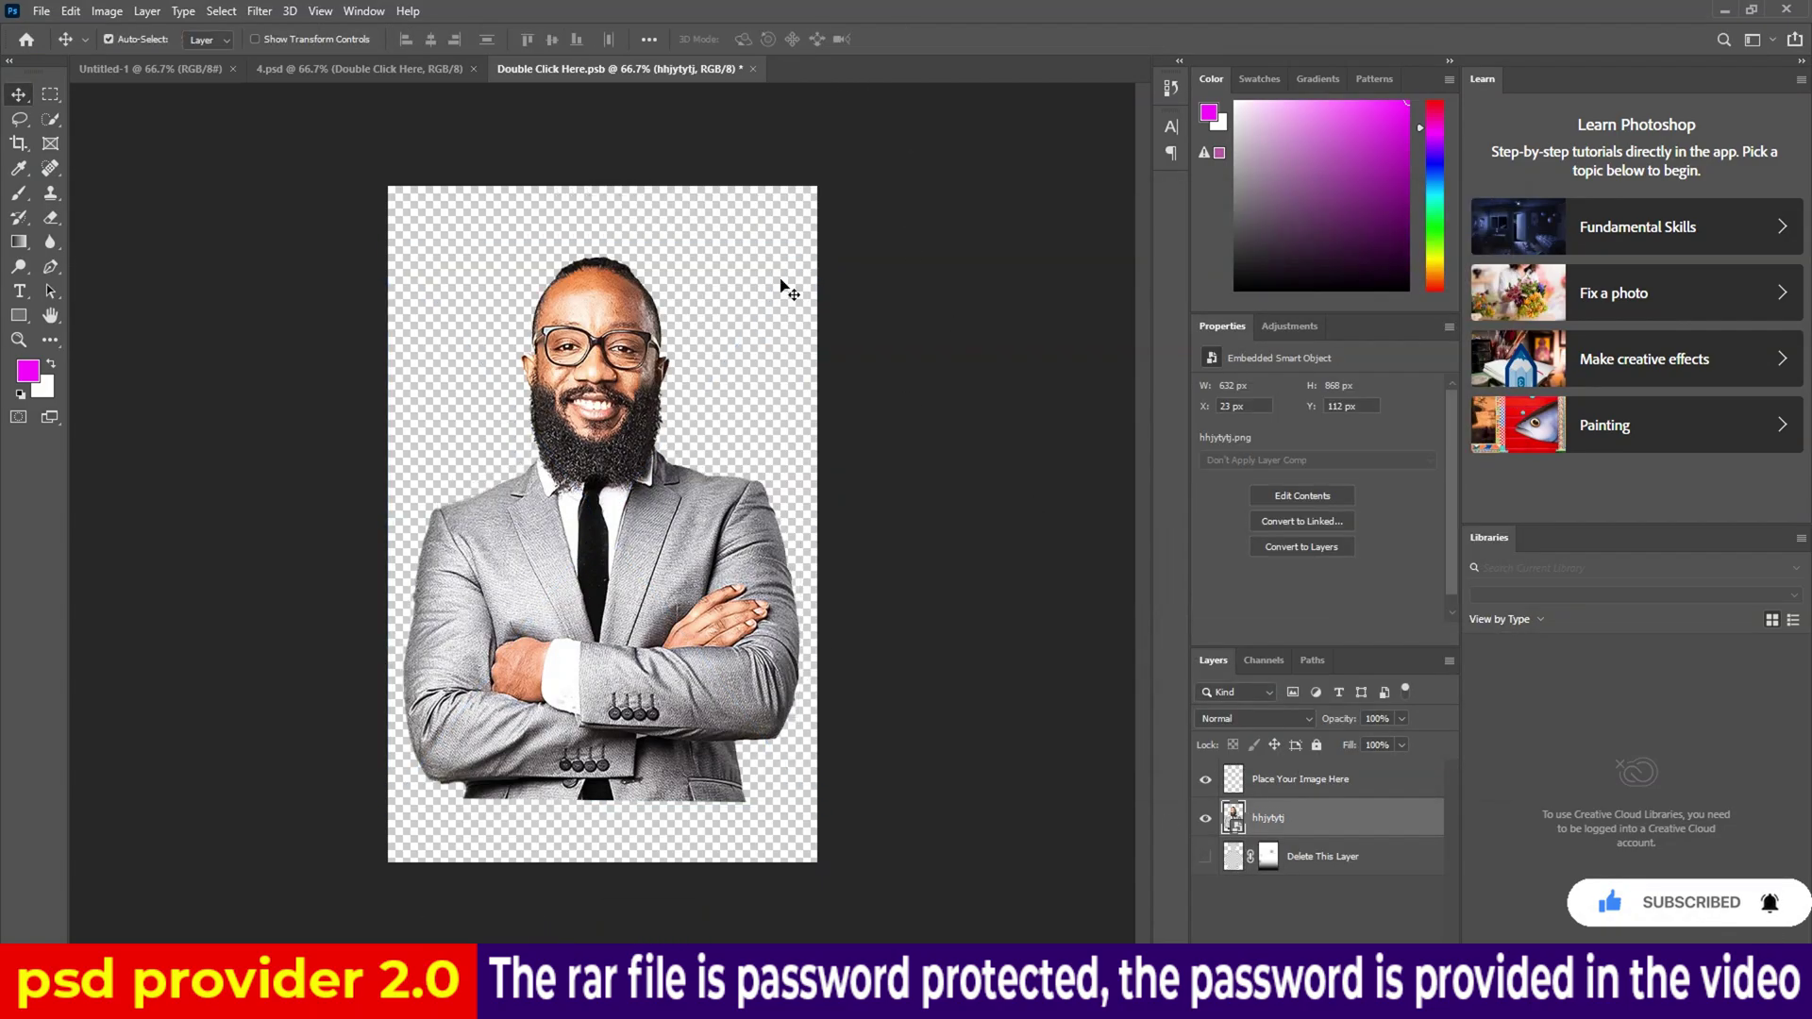
click(752, 68)
click(798, 373)
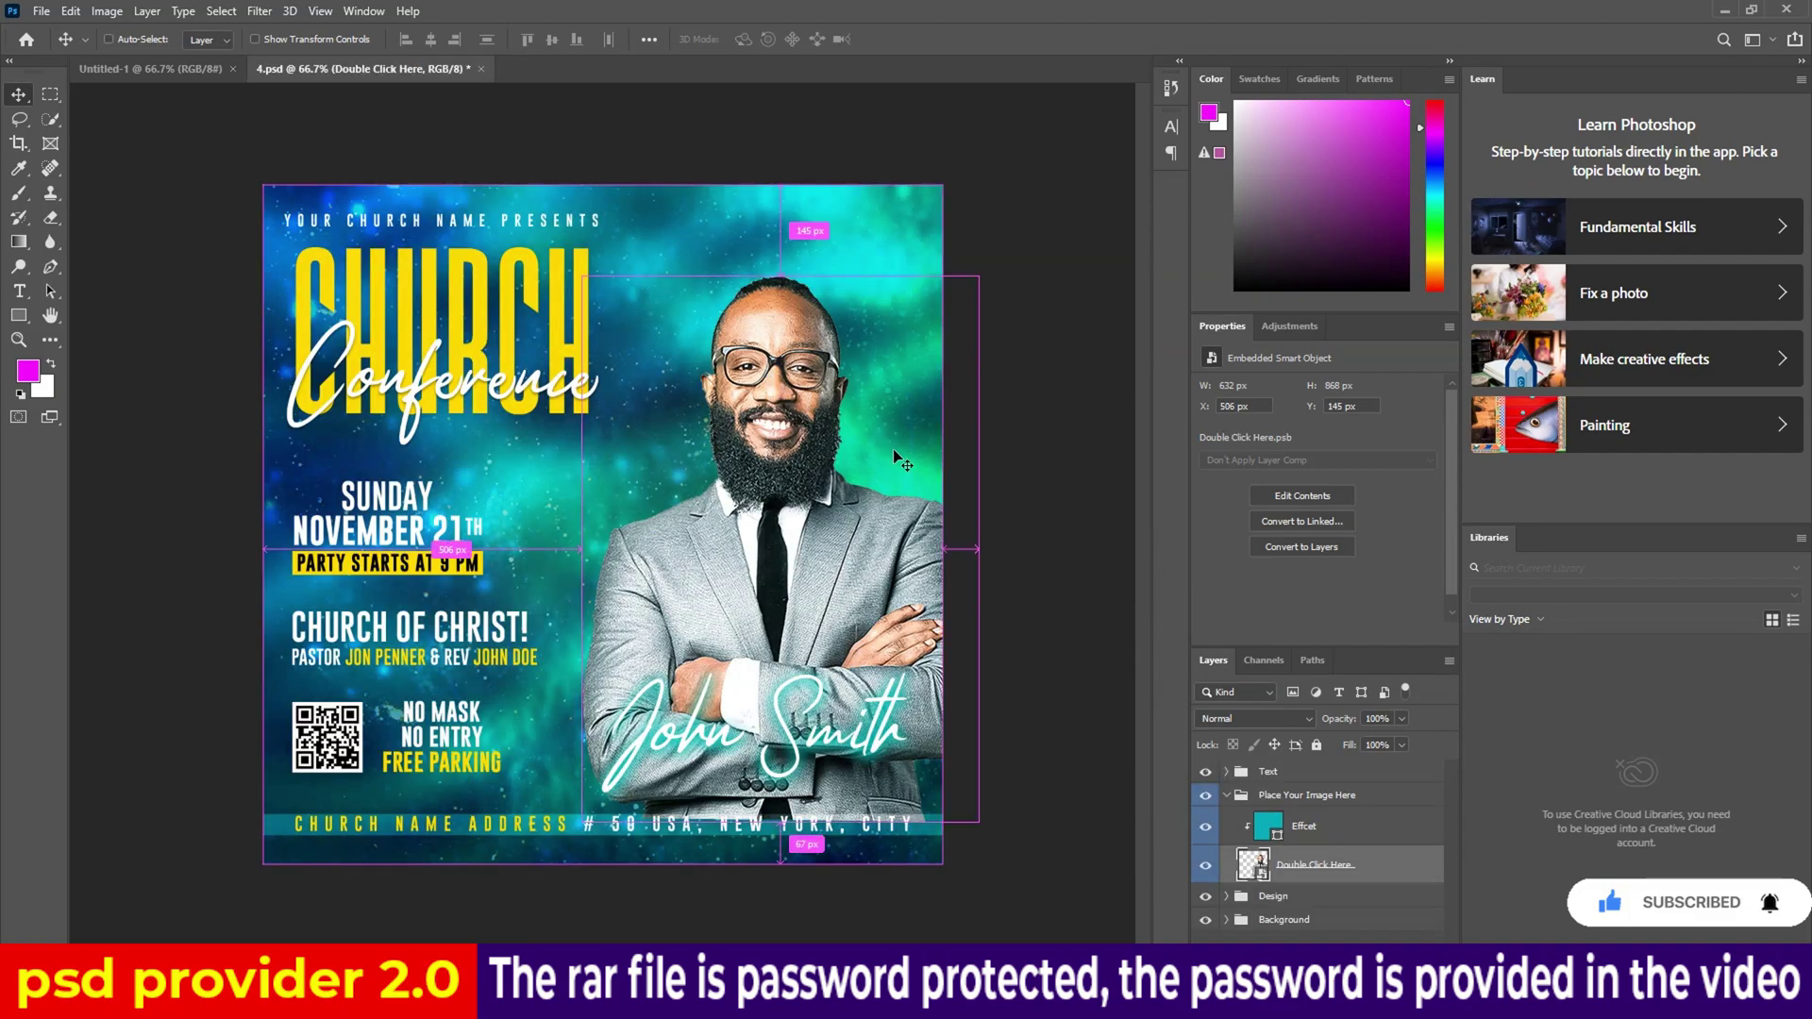
Scale the bearded man's portrait to about 119% and nudge it slightly left.
key(ctrl+t)
drag(995, 205, 1036, 142)
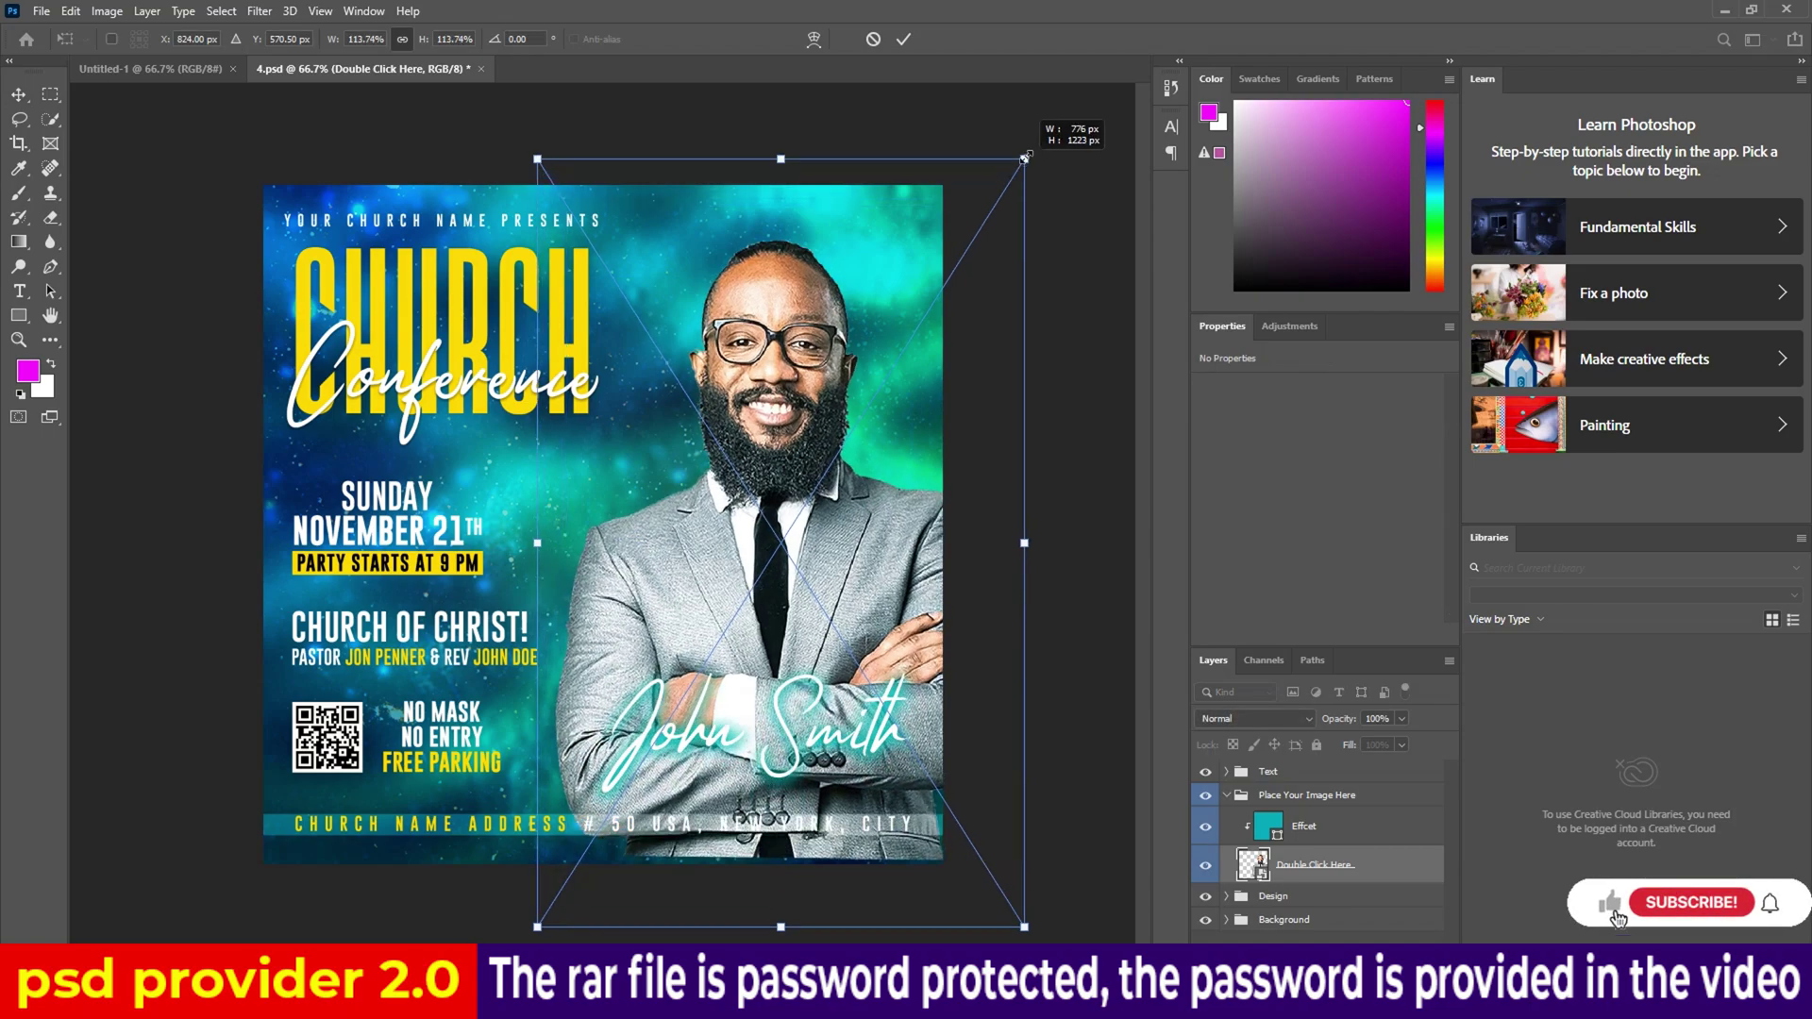
mouse_move(800, 399)
mouse_down()
mouse_move(791, 376)
mouse_move(793, 398)
mouse_up()
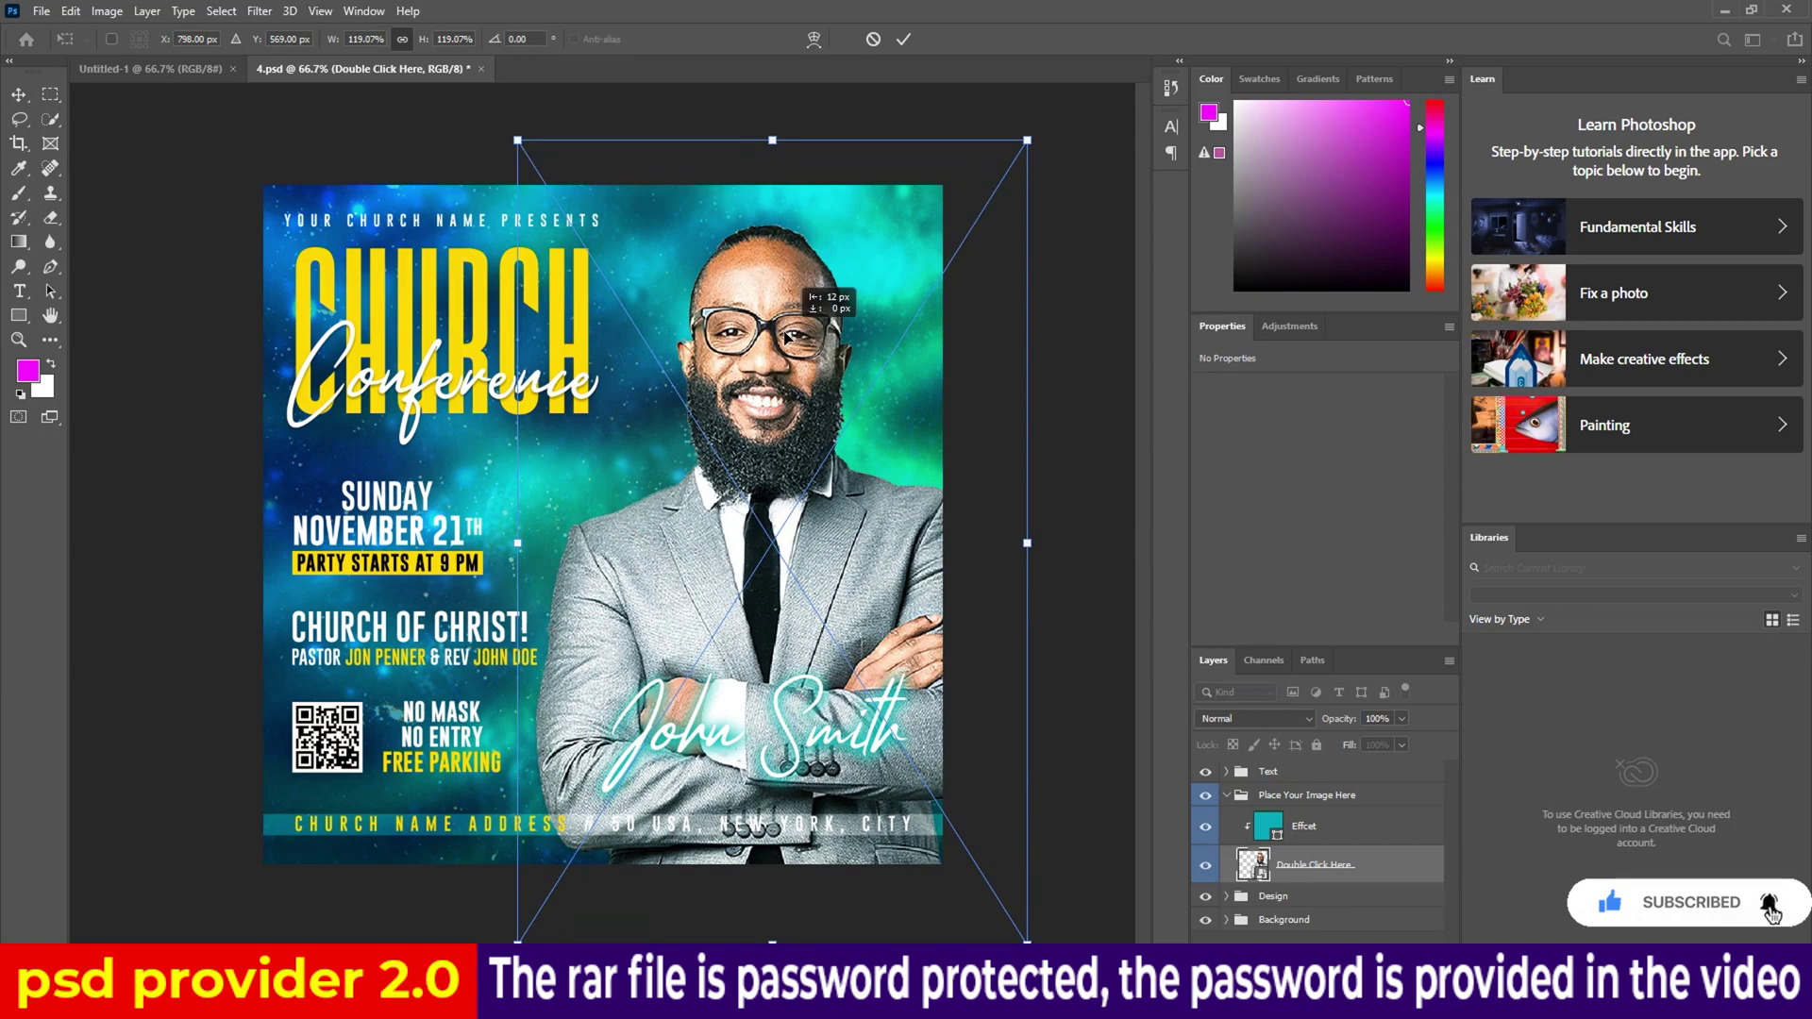
drag(830, 302, 818, 302)
click(904, 39)
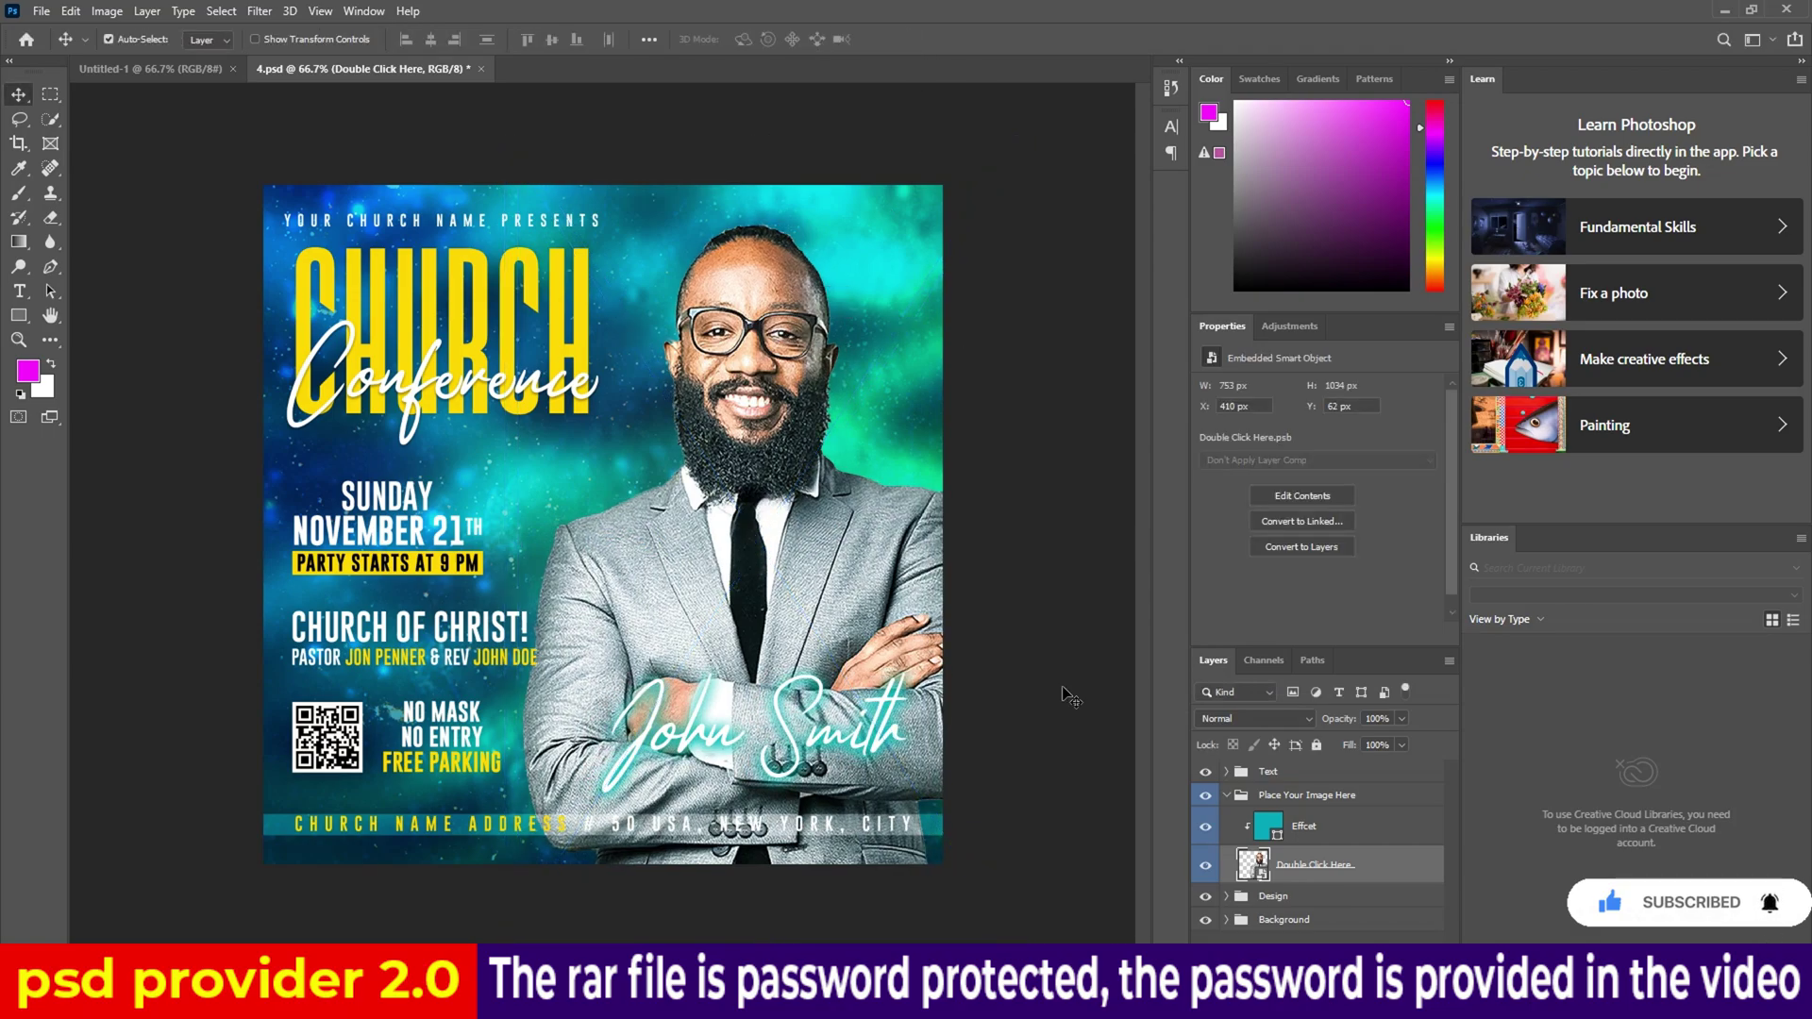
Check the result on the flyer, then close 4.psd.
scroll(988, 672, down, 1)
scroll(992, 673, up, 3)
scroll(1001, 675, down, 2)
scroll(1008, 676, up, 2)
scroll(1008, 676, down, 2)
scroll(1010, 676, up, 1)
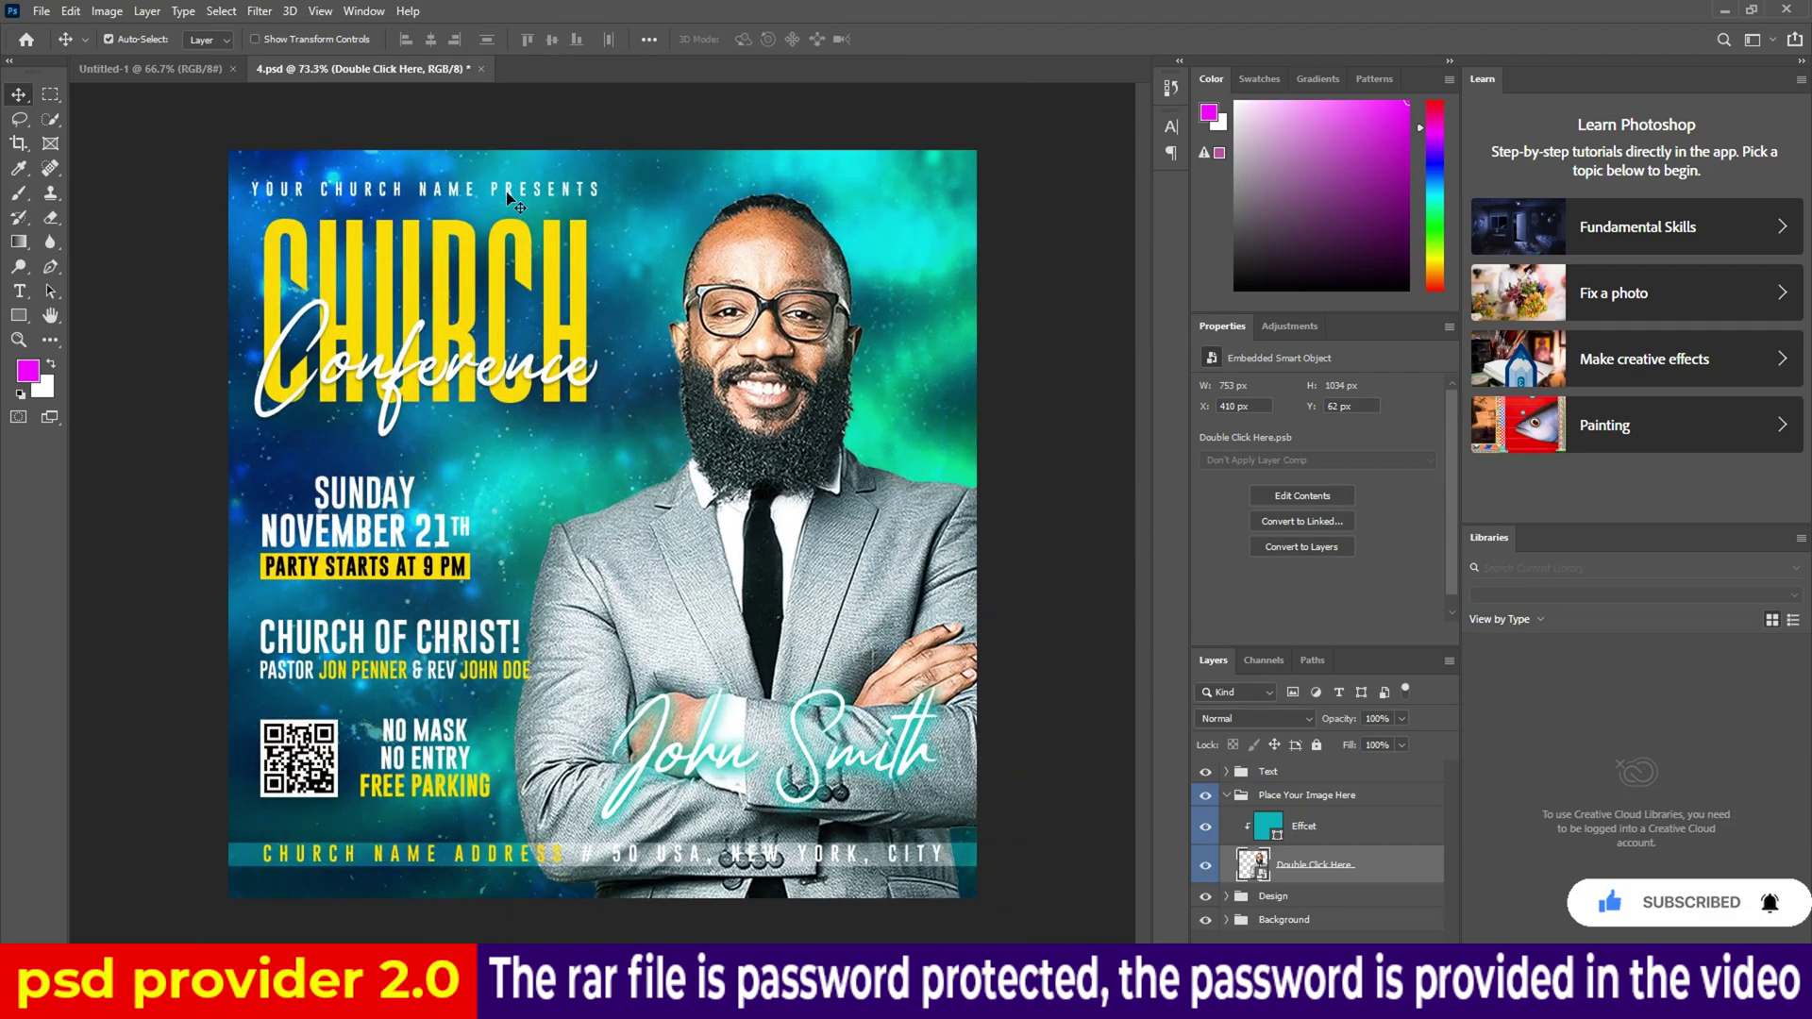
click(480, 69)
Close 4.psd without saving, open 5.psd, and select its Image smart object layer.
click(898, 372)
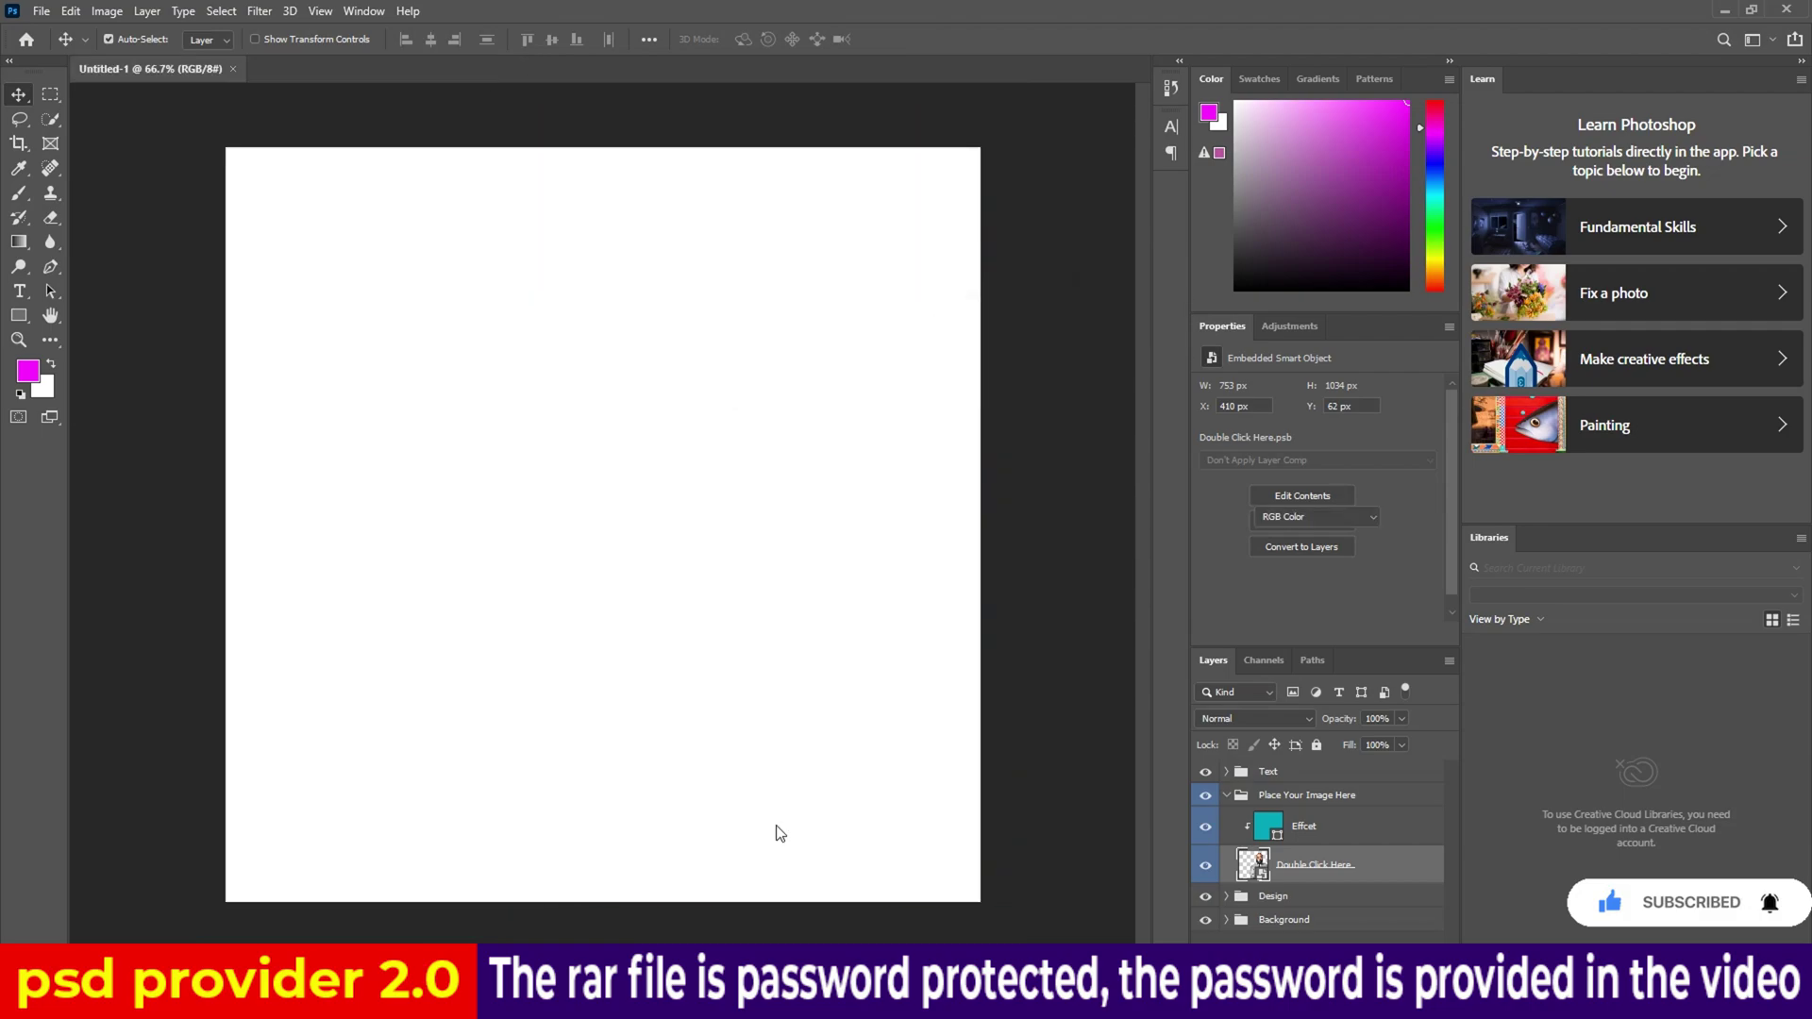
click(807, 921)
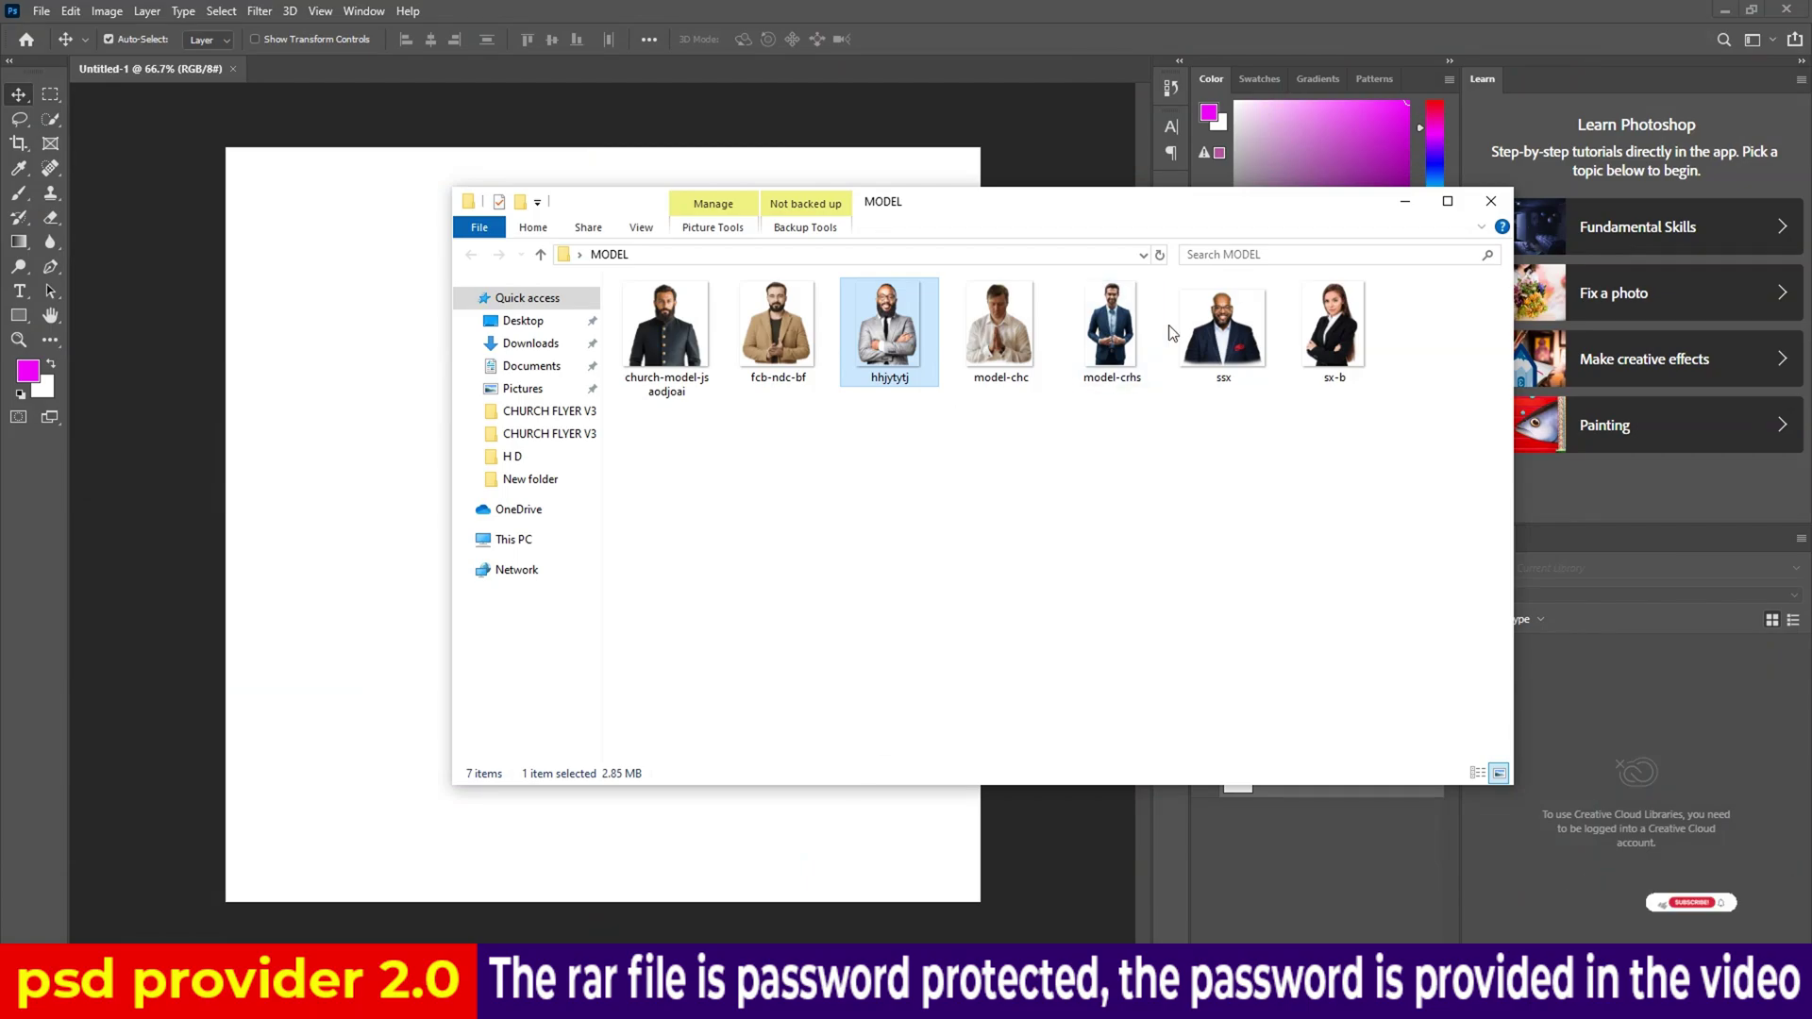
click(1405, 201)
click(618, 866)
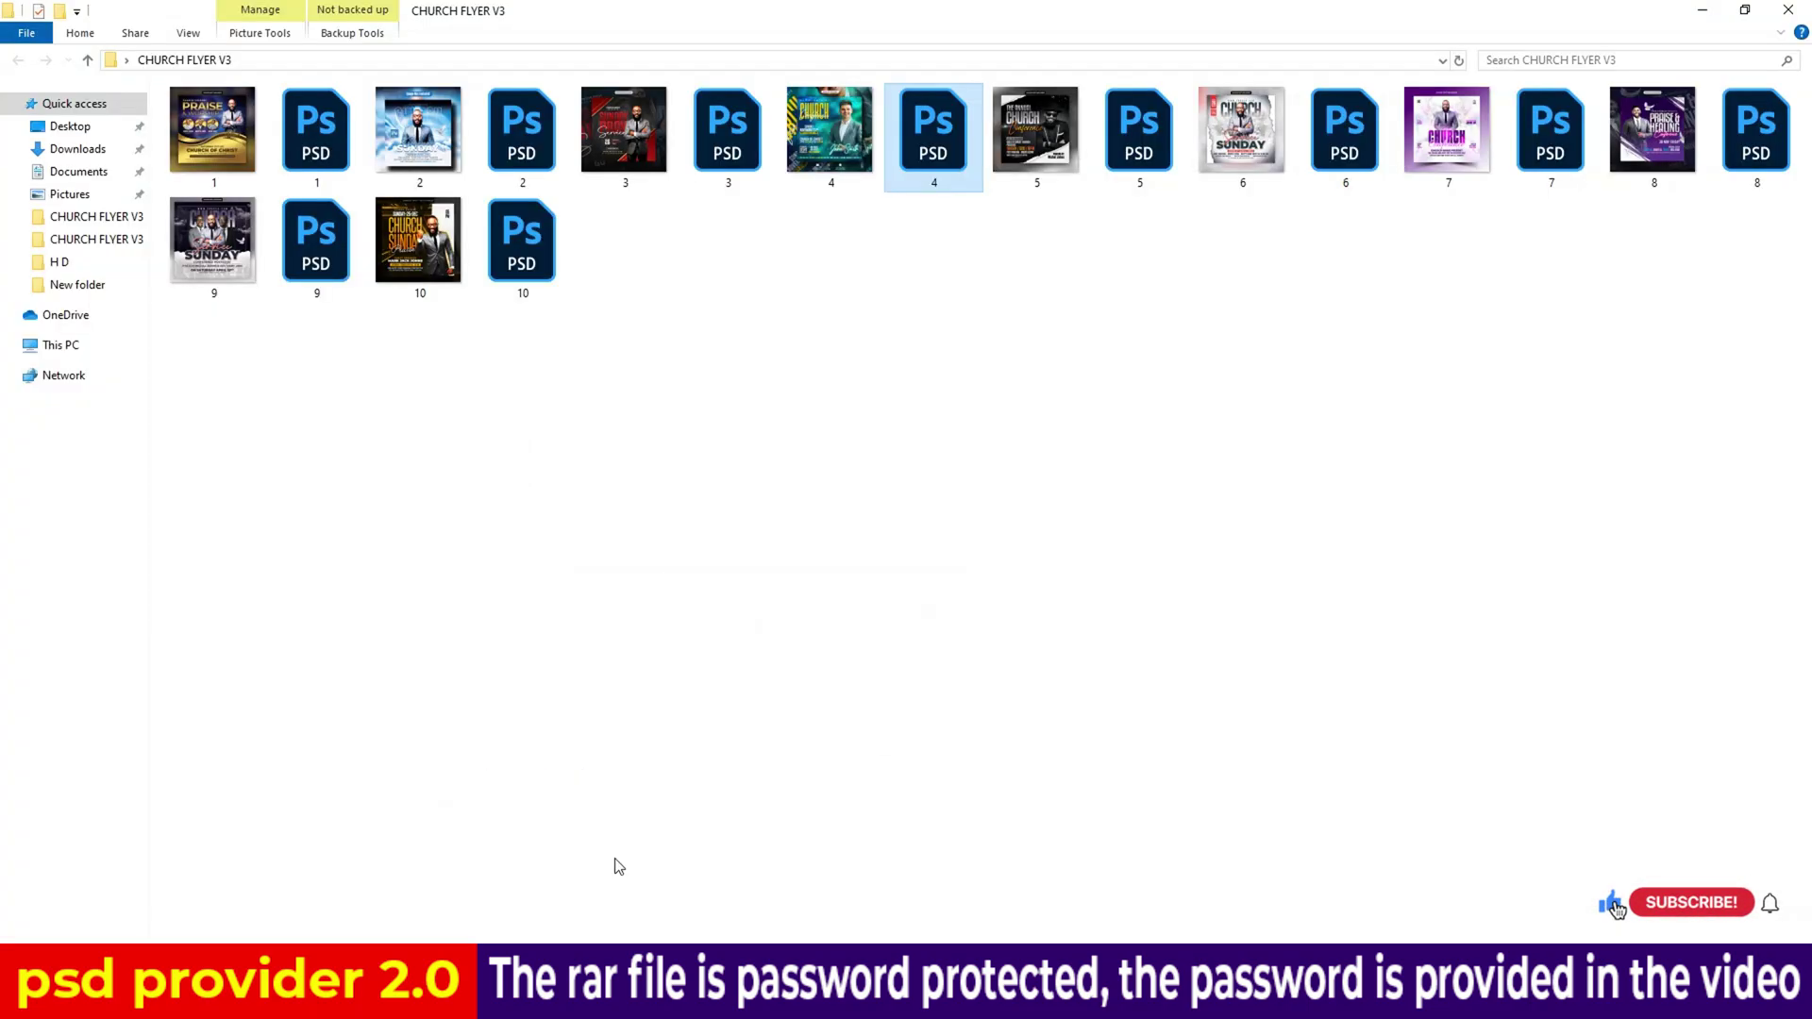
double_click(1139, 133)
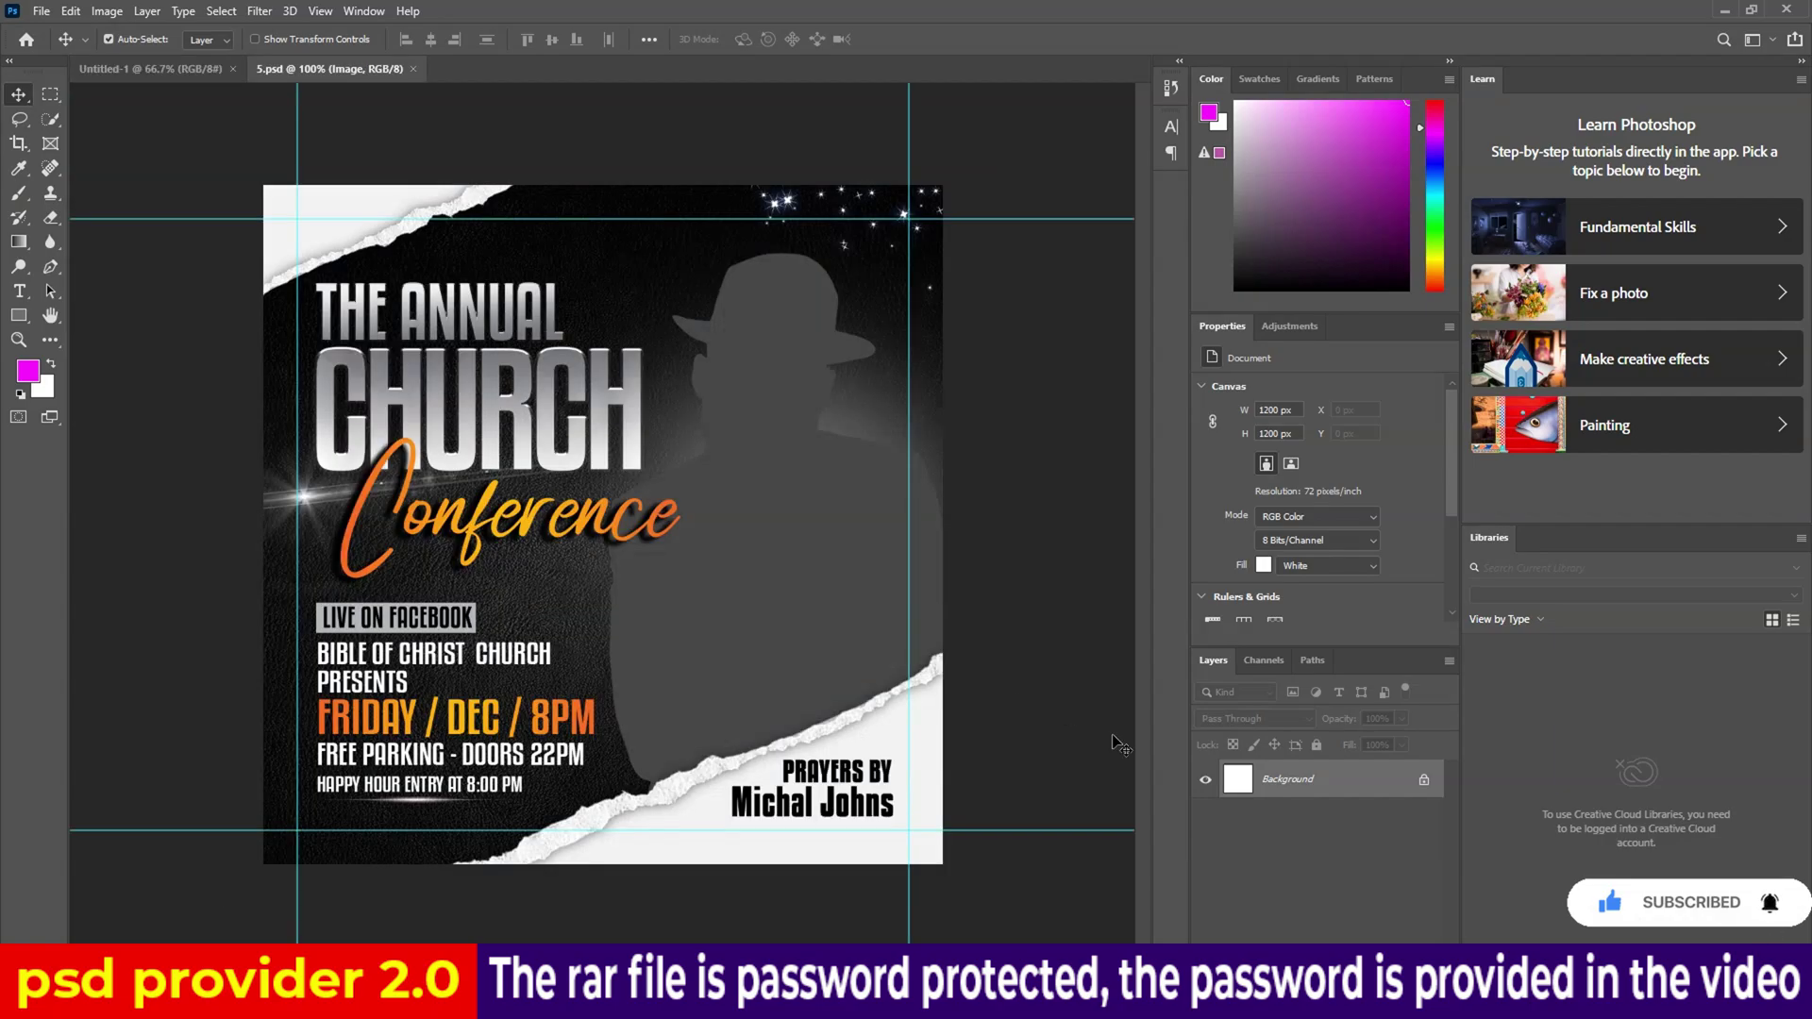
click(1230, 889)
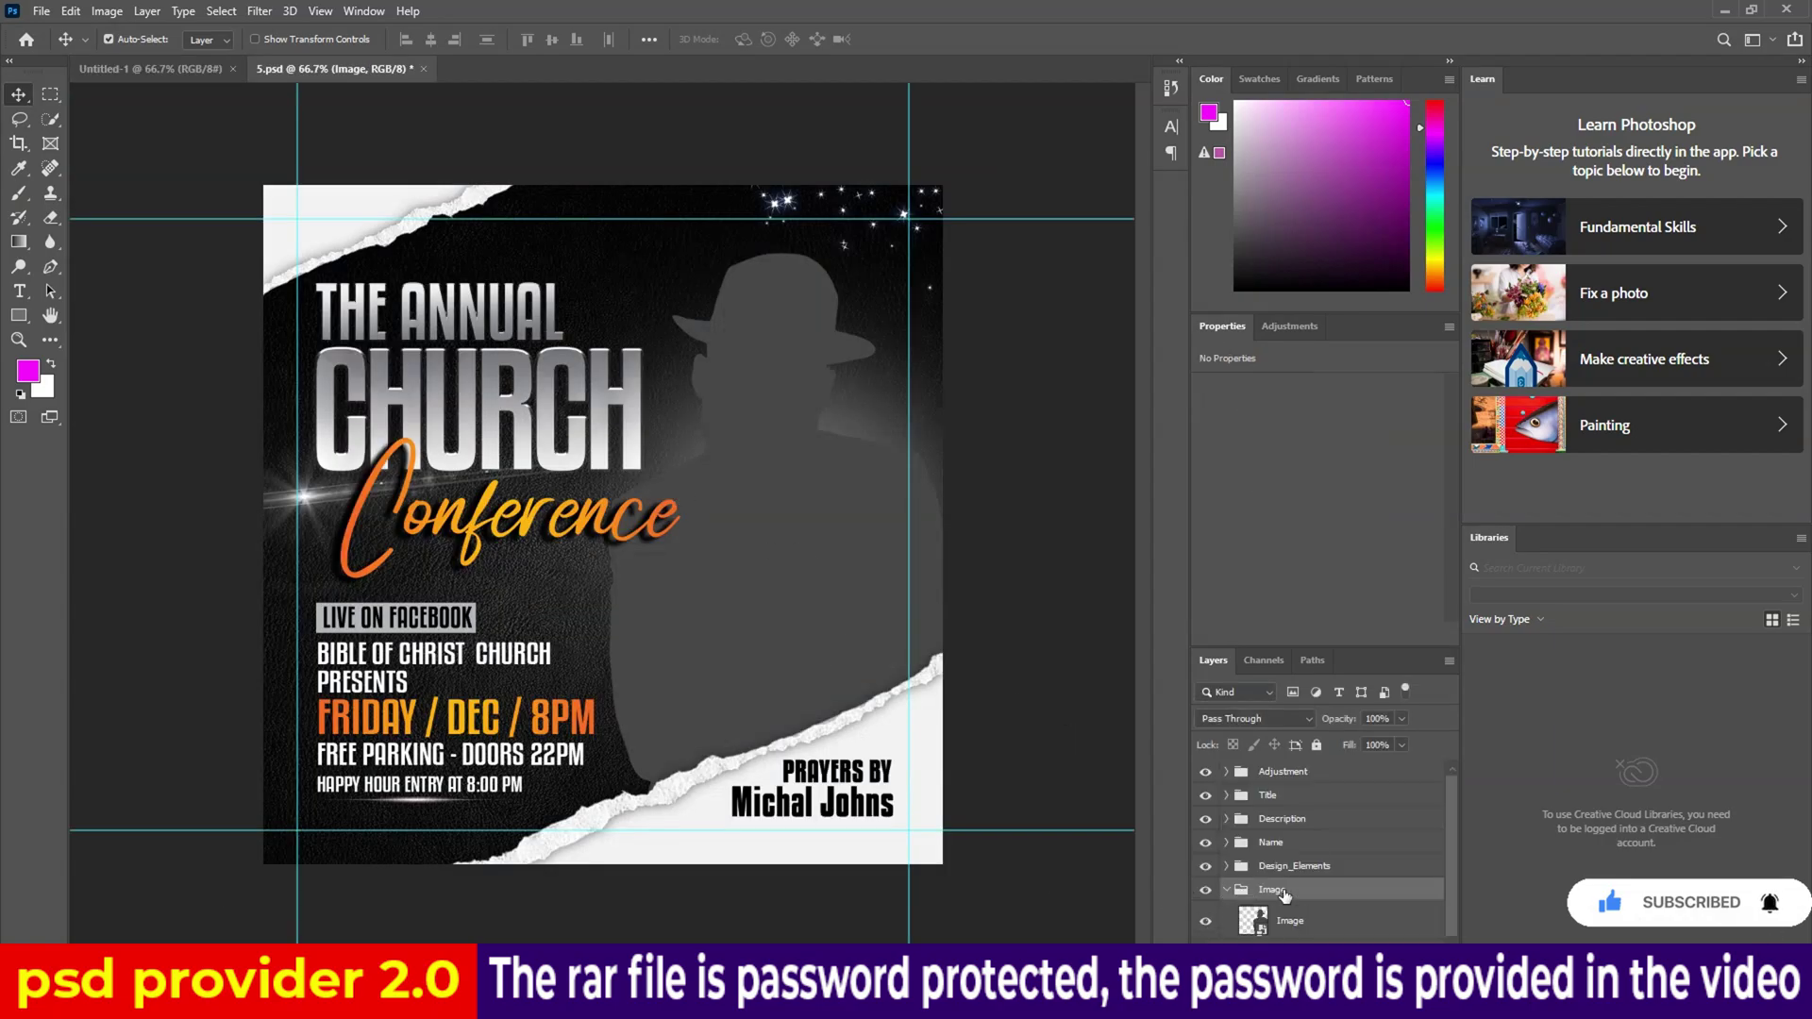
click(1252, 911)
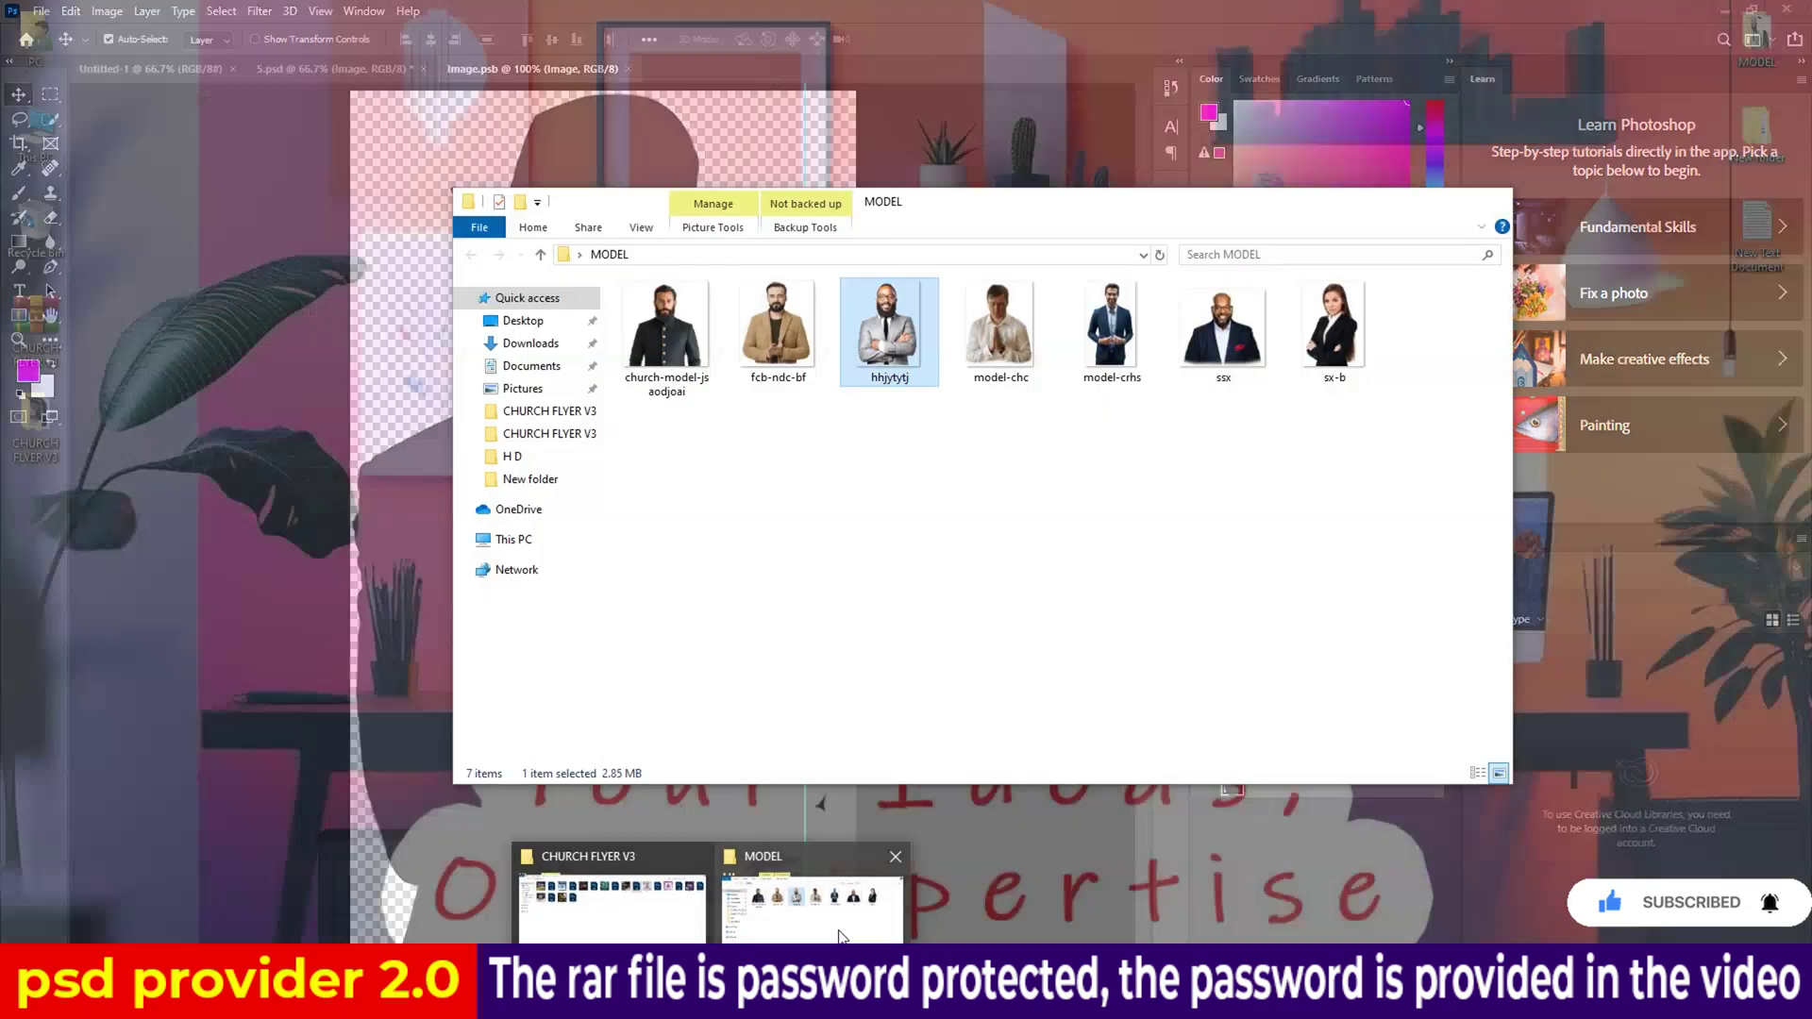
Place the sx-b woman photo in the Image smart object, hide the silhouette, and save Image.psb.
click(812, 897)
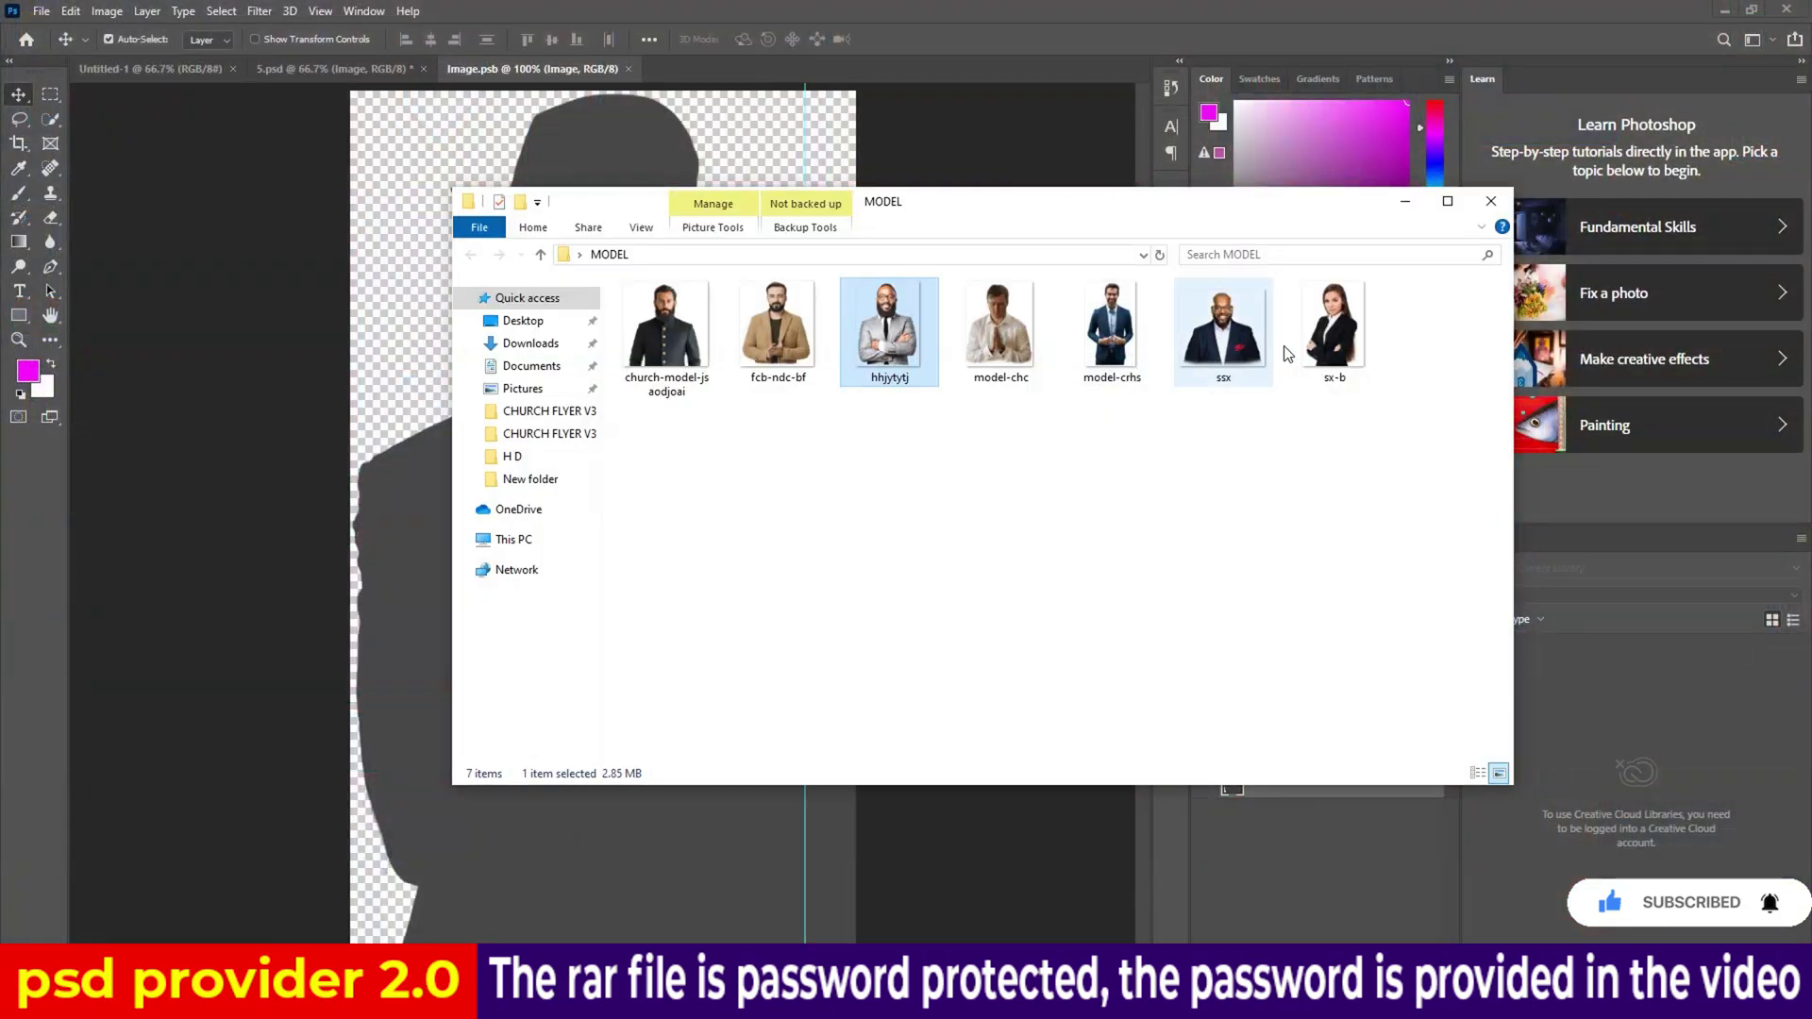
mouse_move(1334, 331)
mouse_down()
mouse_move(1072, 720)
mouse_move(633, 625)
mouse_up()
key(ctrl+minus)
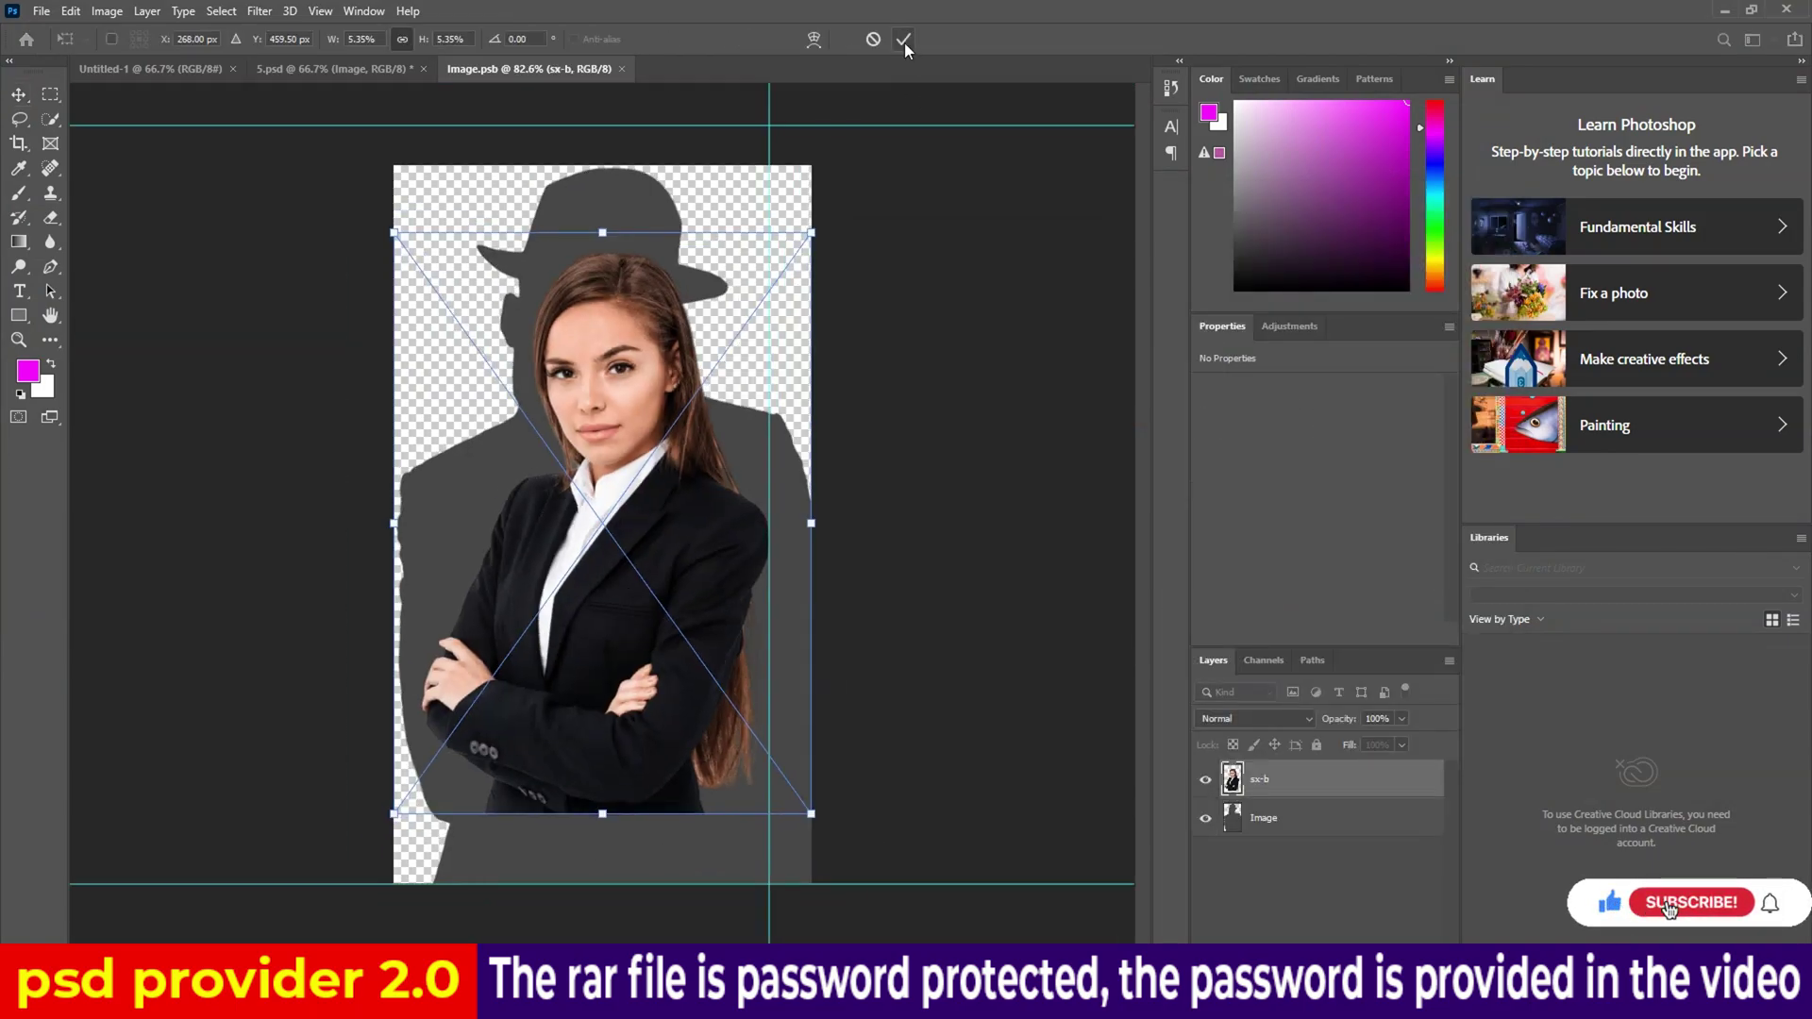
click(904, 40)
click(1205, 818)
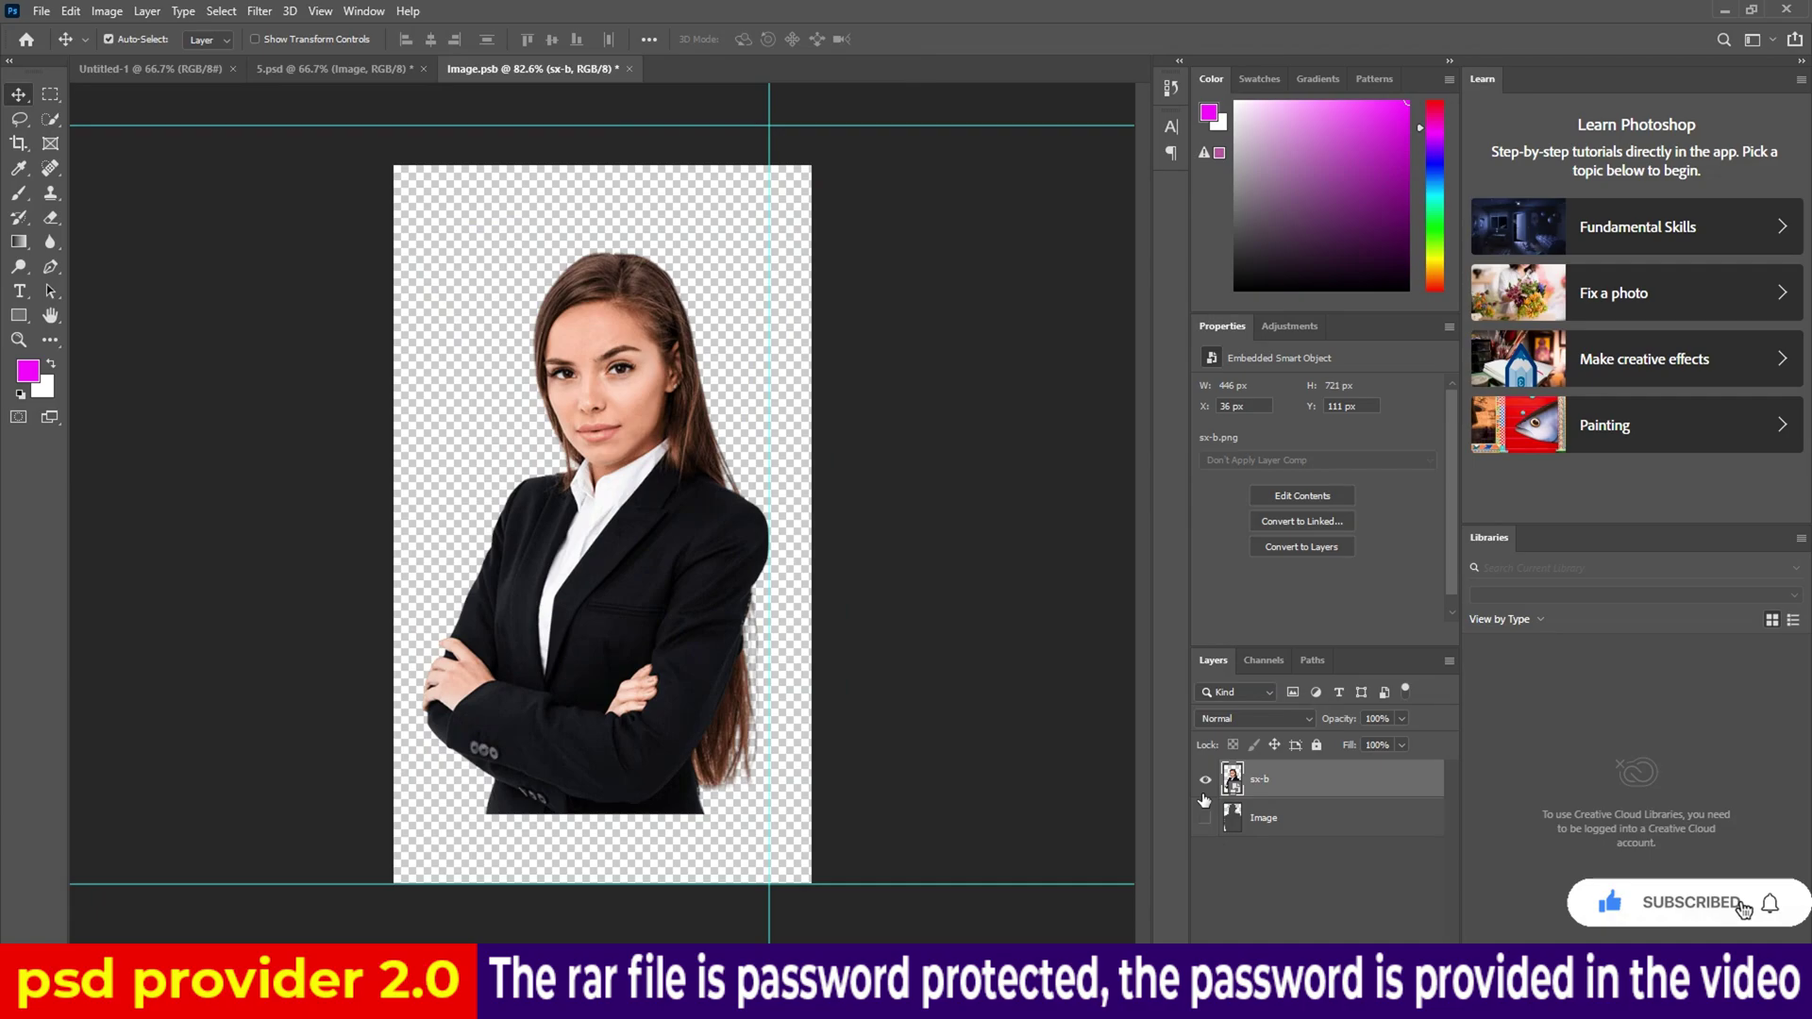
click(630, 68)
click(821, 370)
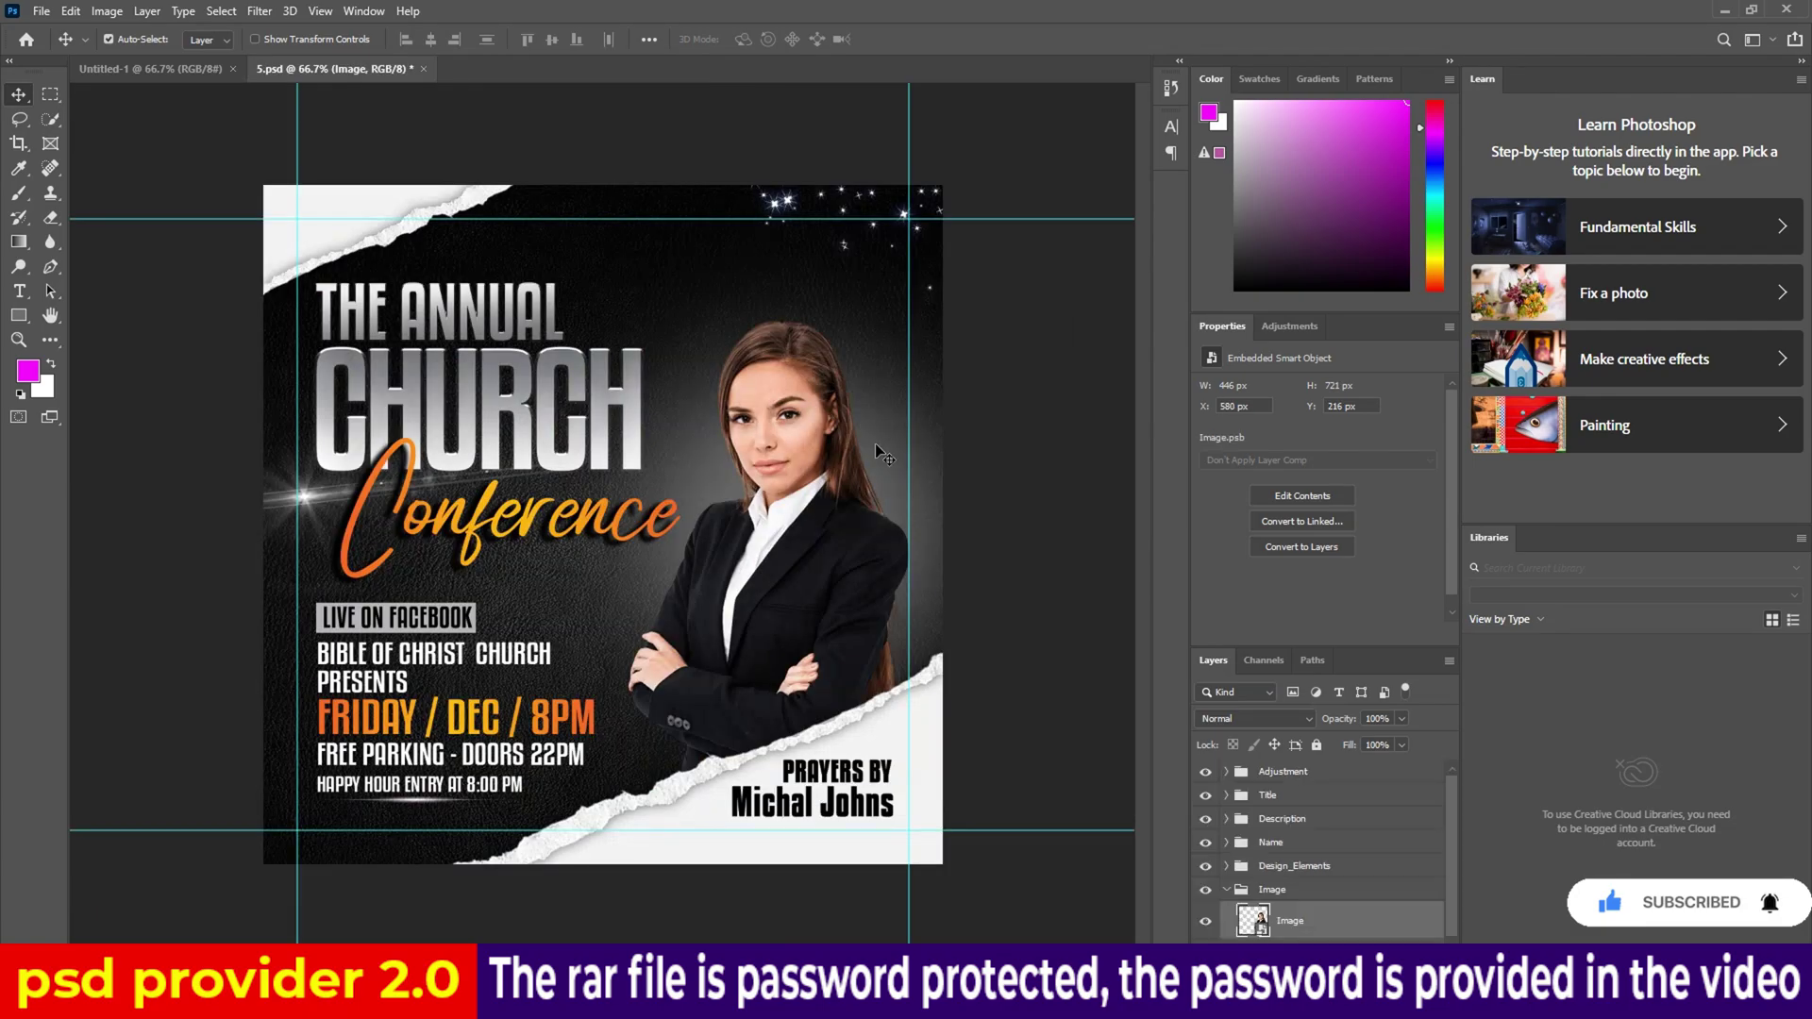
With guides hidden, enlarge the woman's portrait to 122.5% and shift it slightly up.
key(ctrl+semicolon)
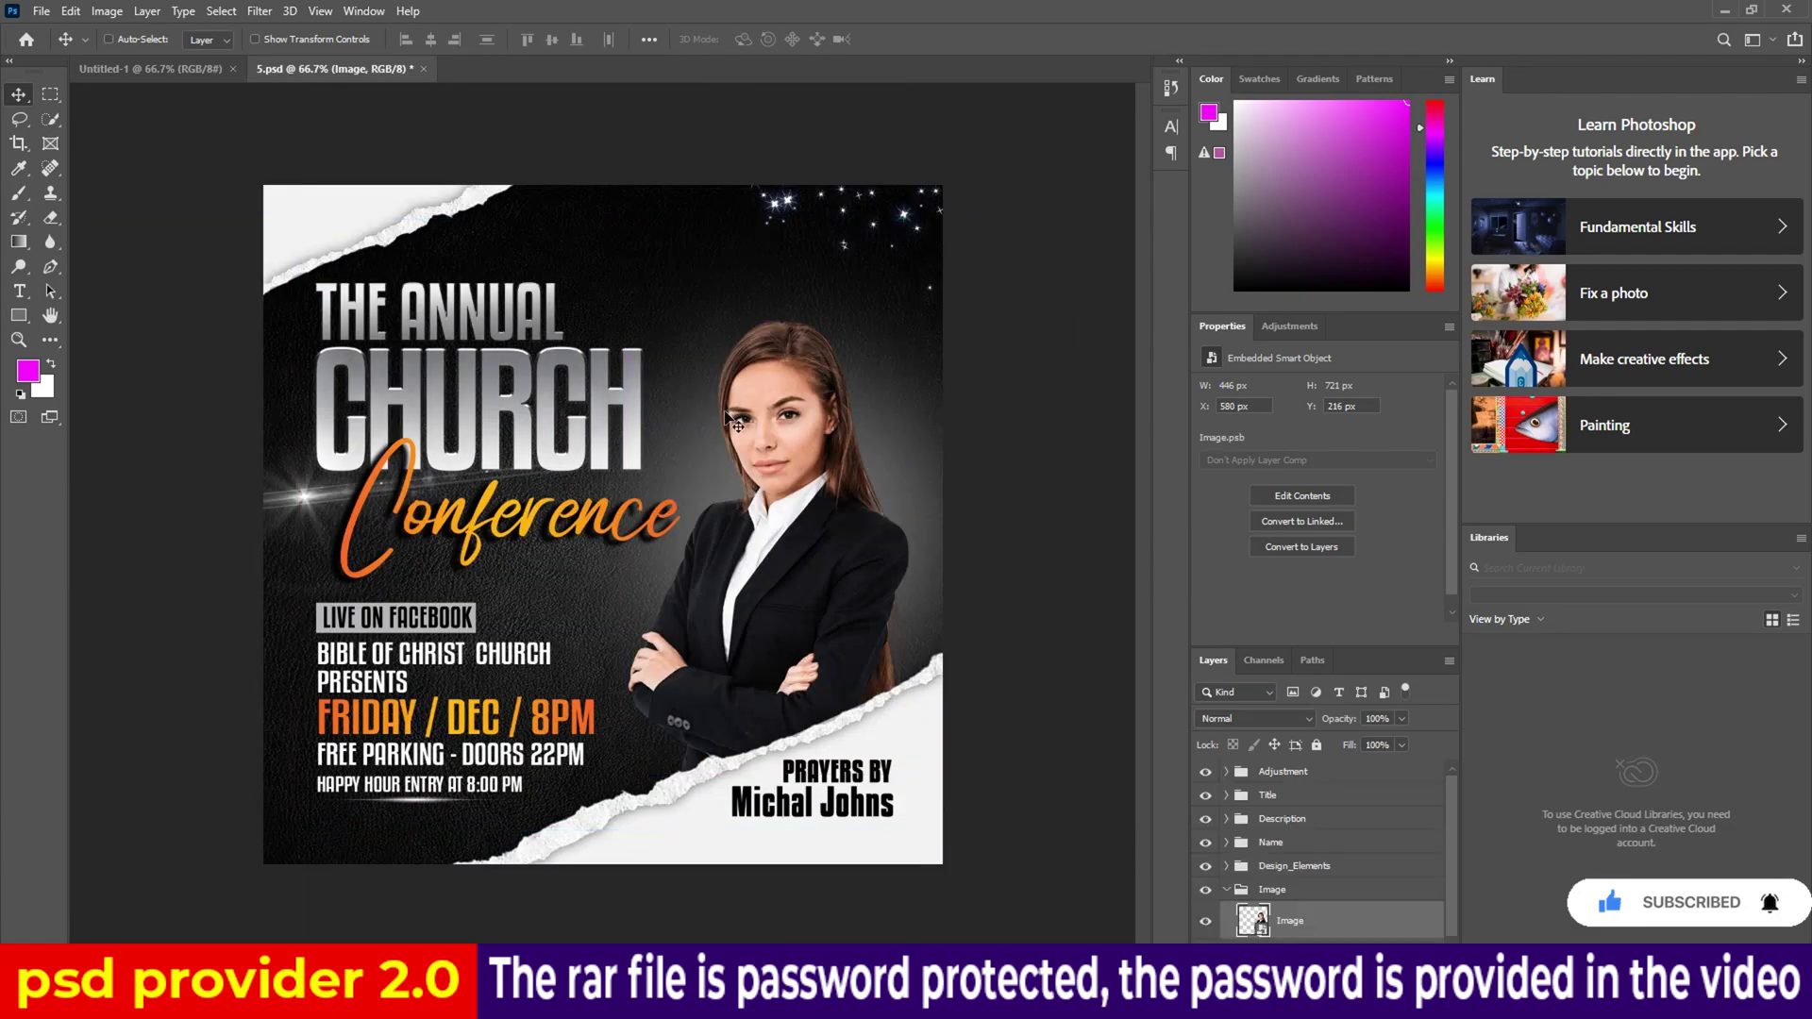
scroll(925, 687, down, 3)
key(ctrl+t)
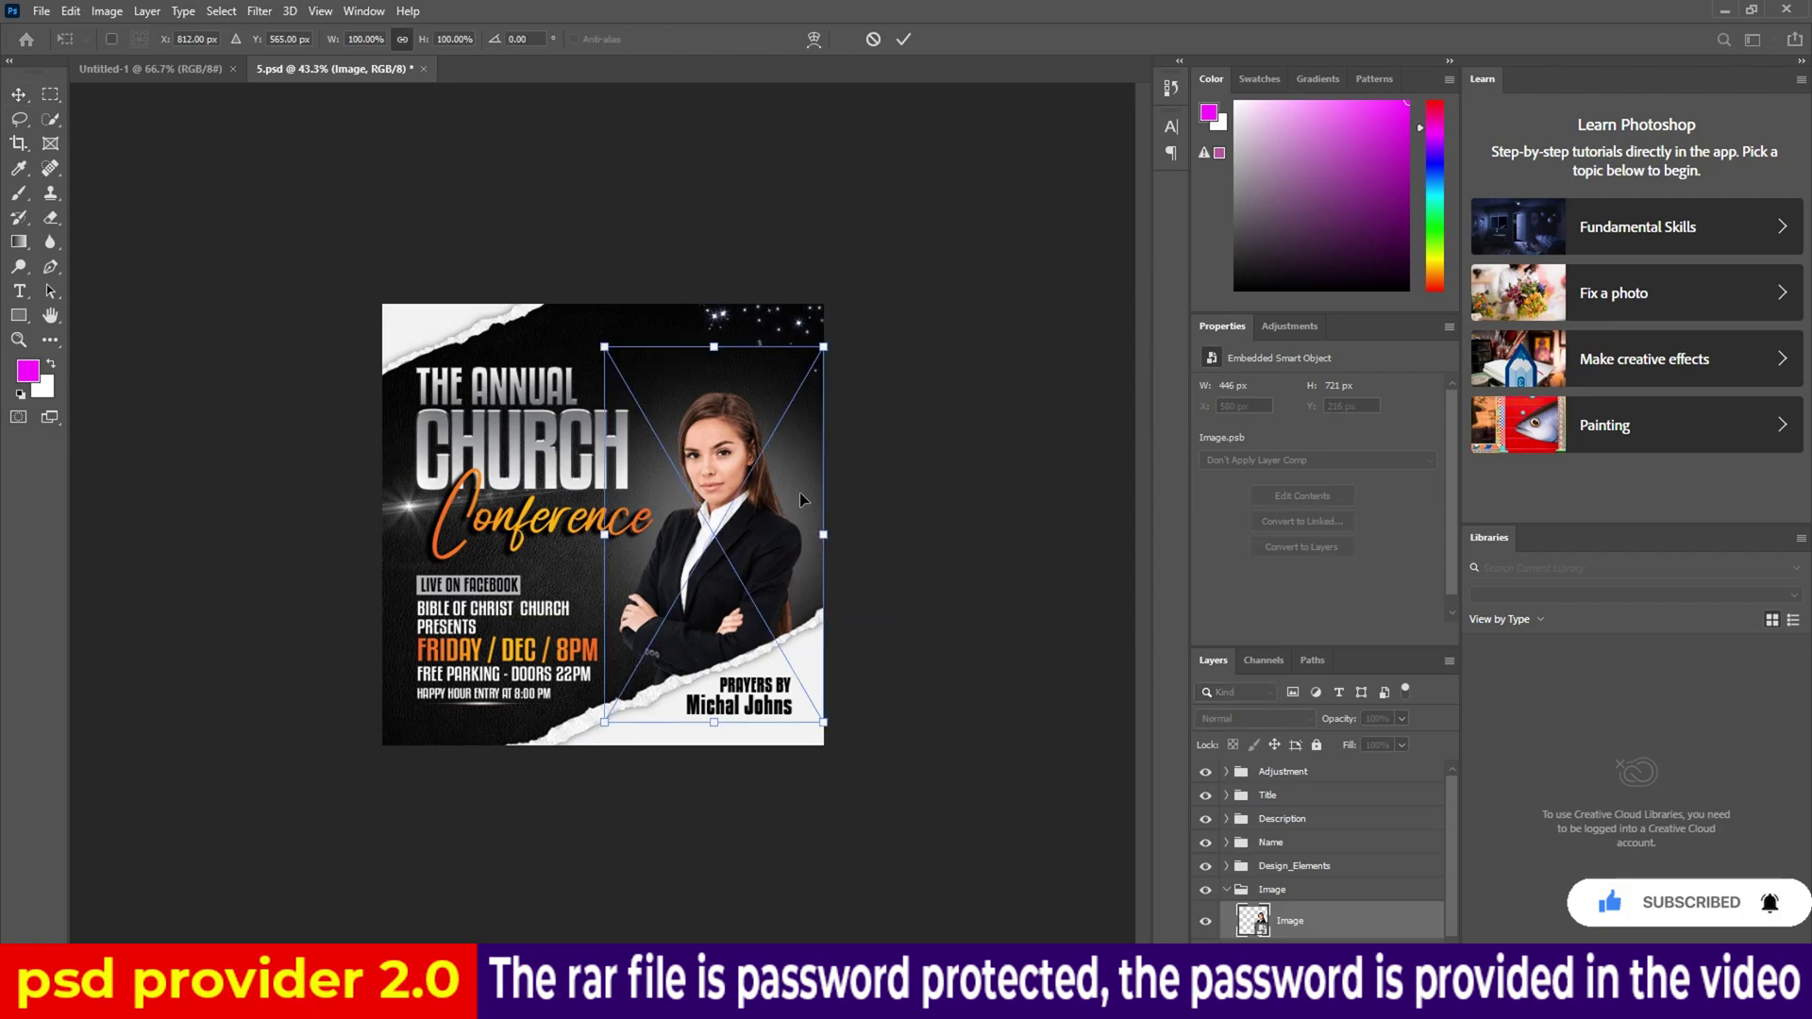
drag(801, 392, 854, 304)
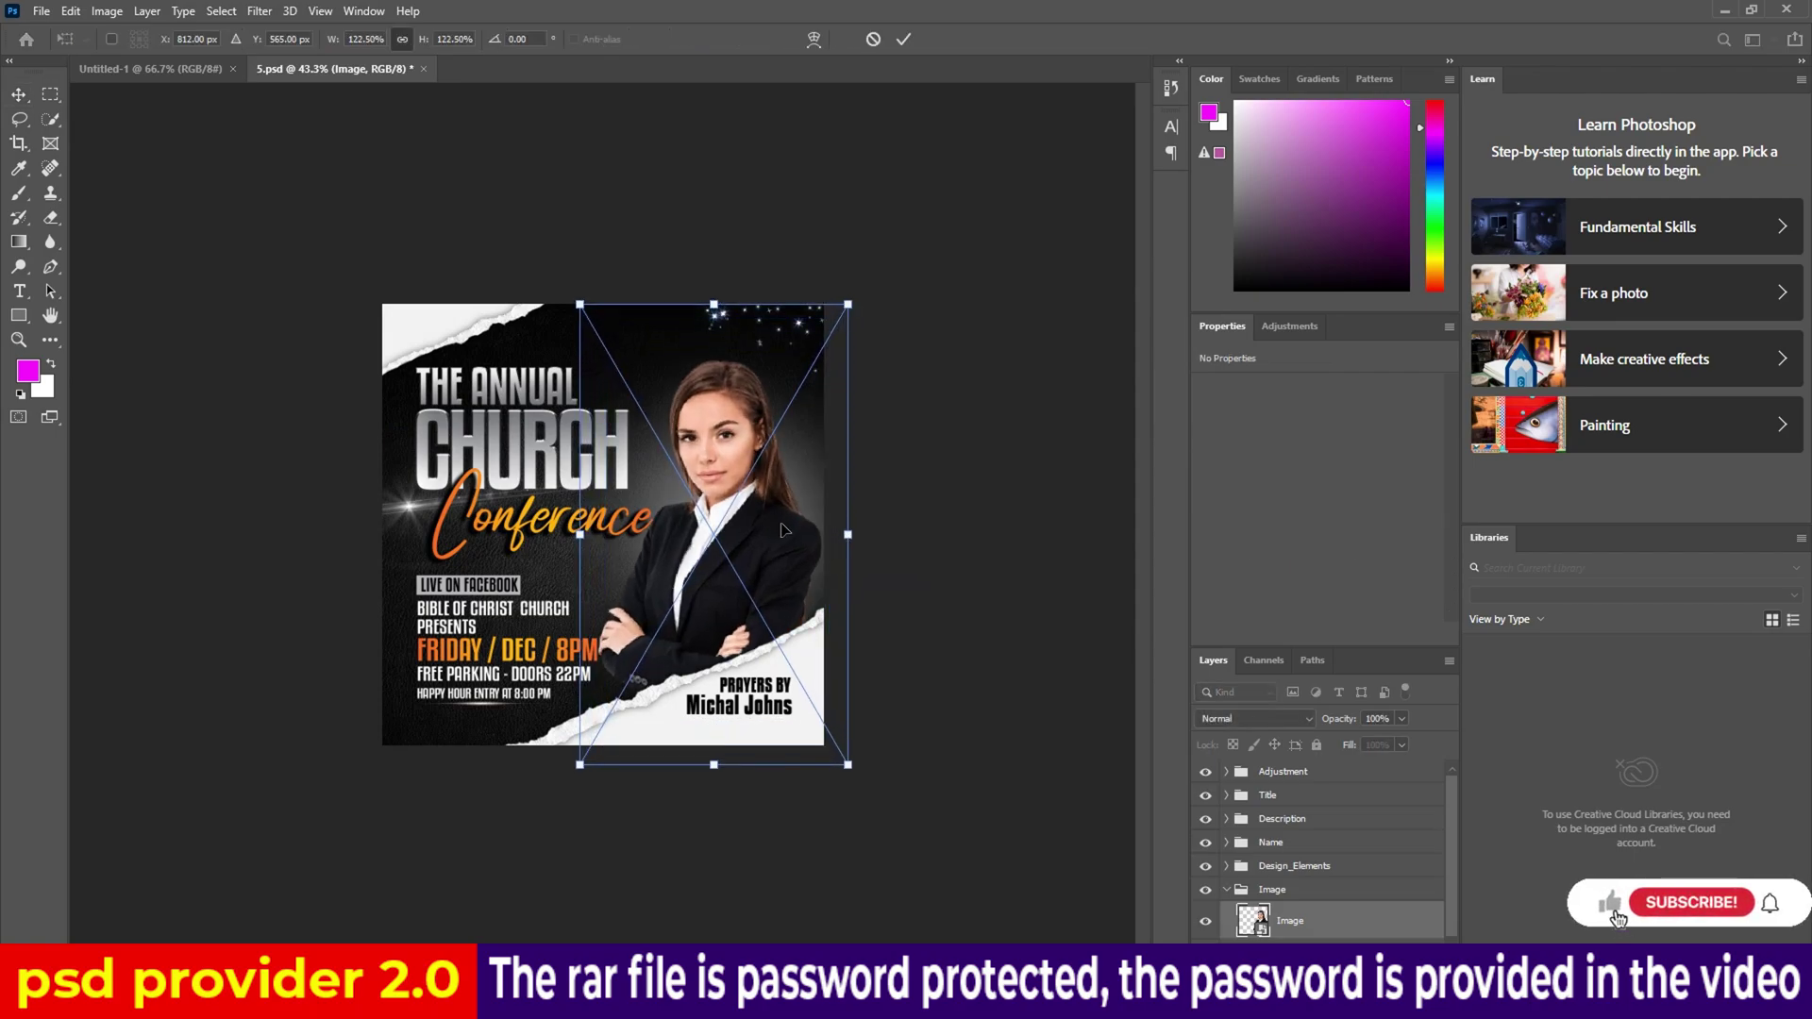
drag(786, 536, 795, 520)
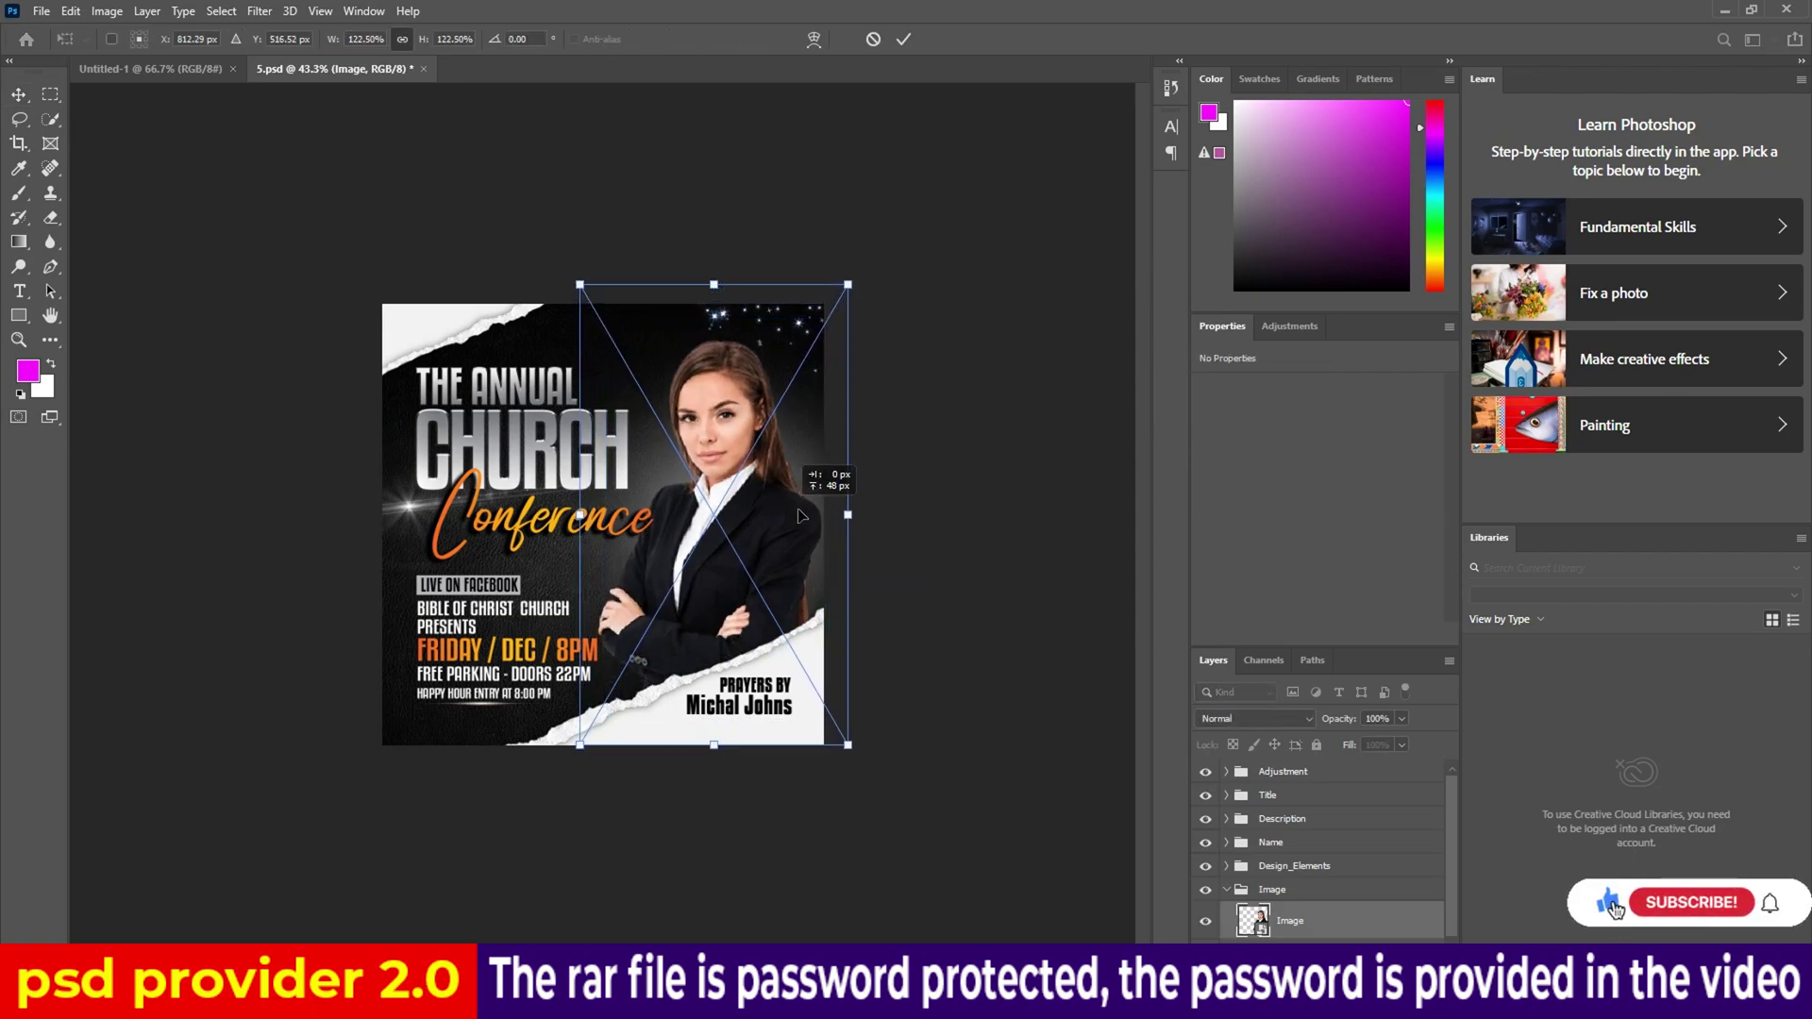
click(906, 40)
Close the 5.psd flyer, answering the save prompt.
scroll(594, 510, up, 3)
scroll(585, 475, down, 2)
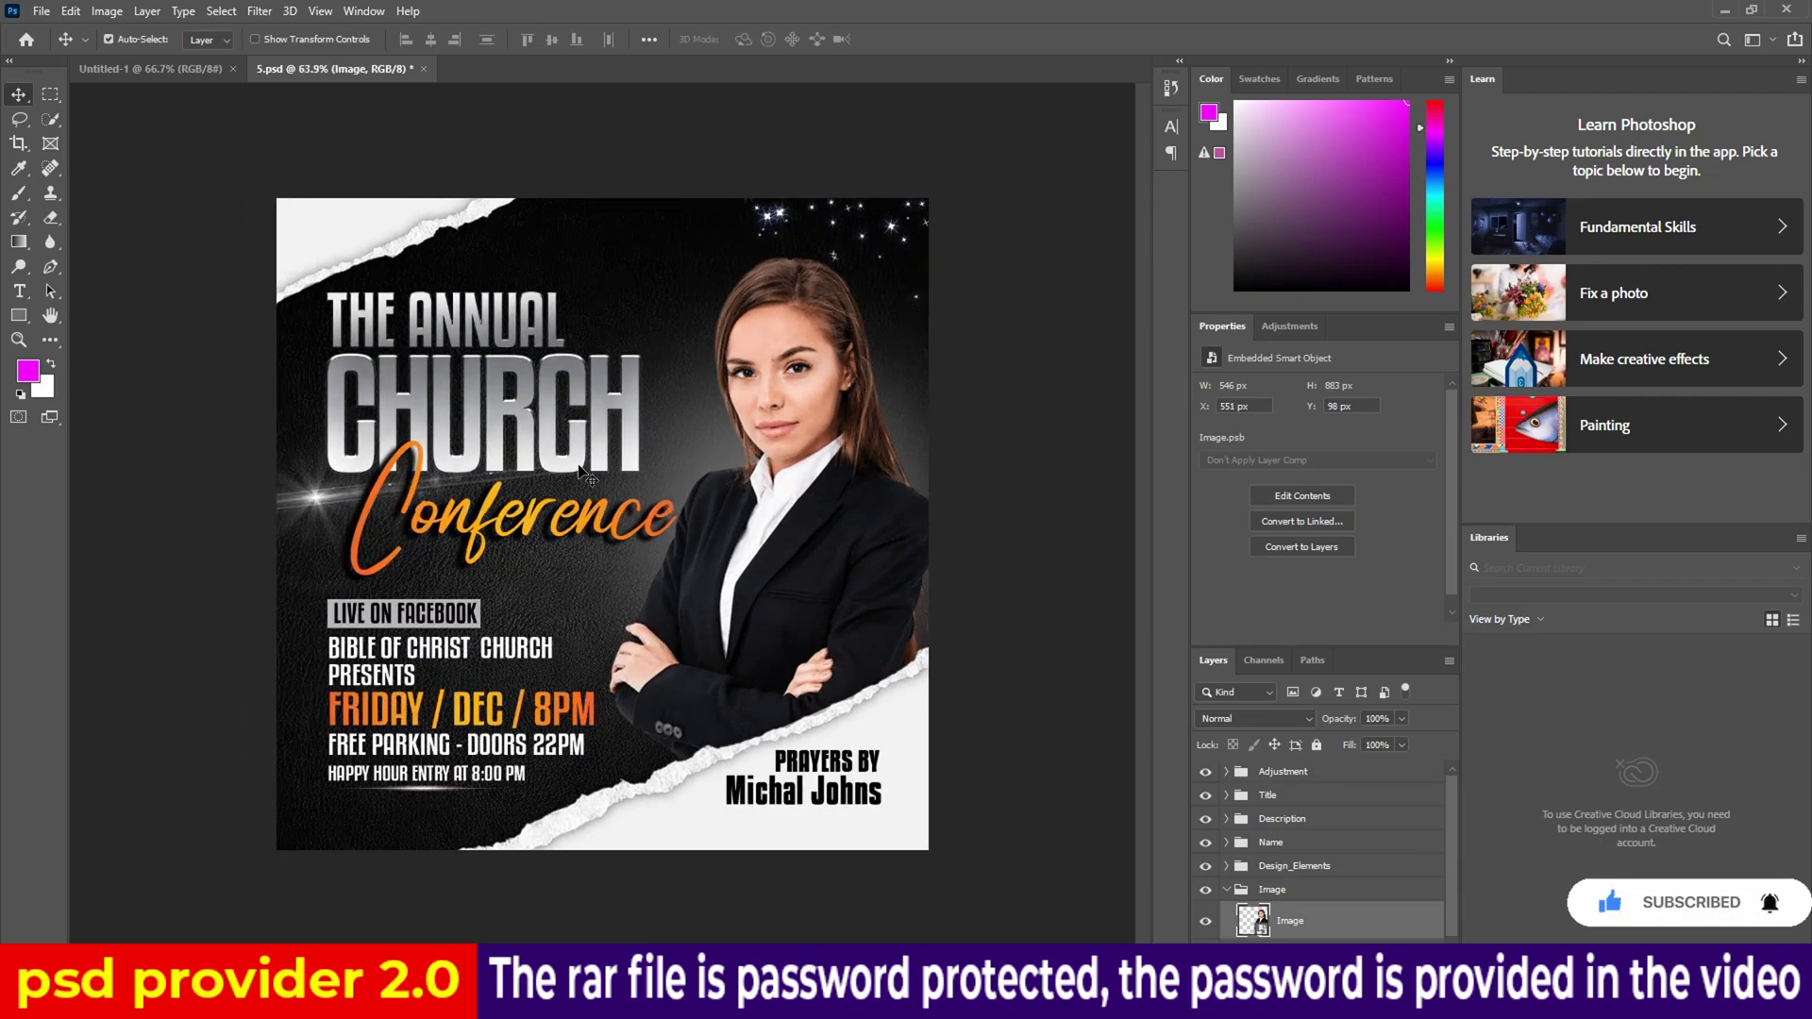
click(425, 69)
click(899, 370)
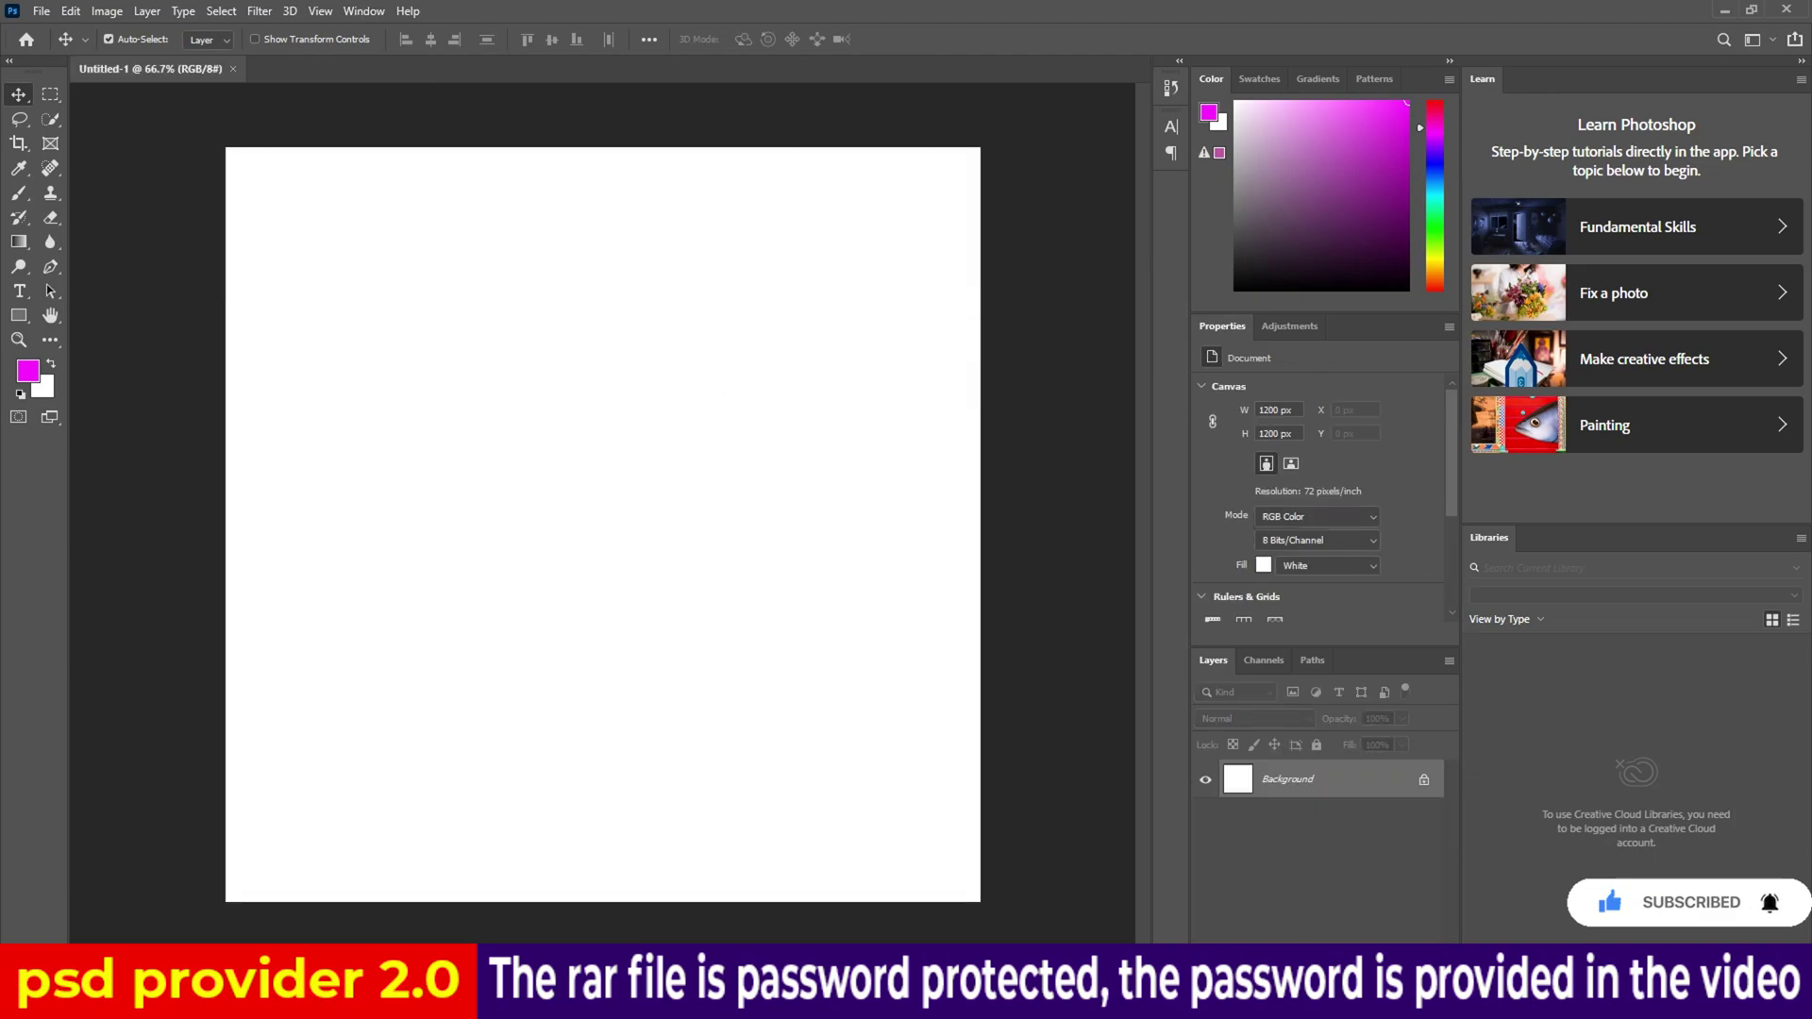
Open flyer 6.psd and select its Main_image smart object layer.
click(695, 925)
double_click(1340, 132)
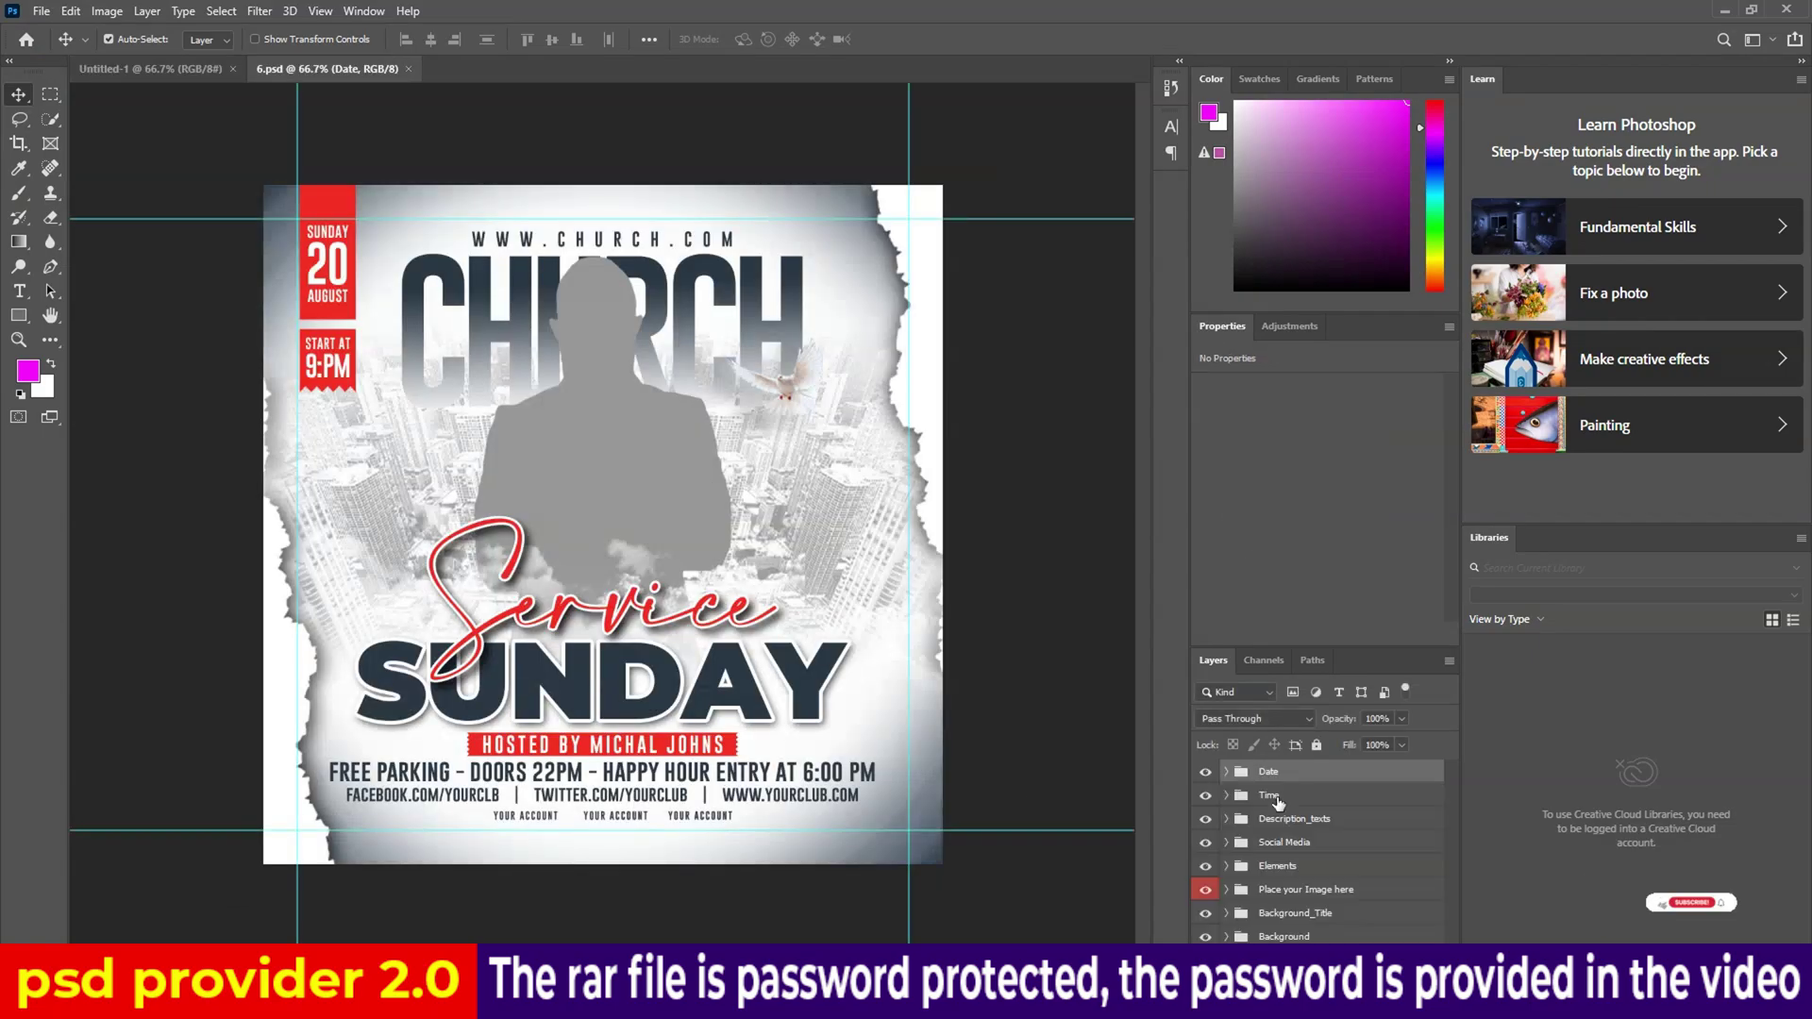
scroll(1276, 895, down, 1)
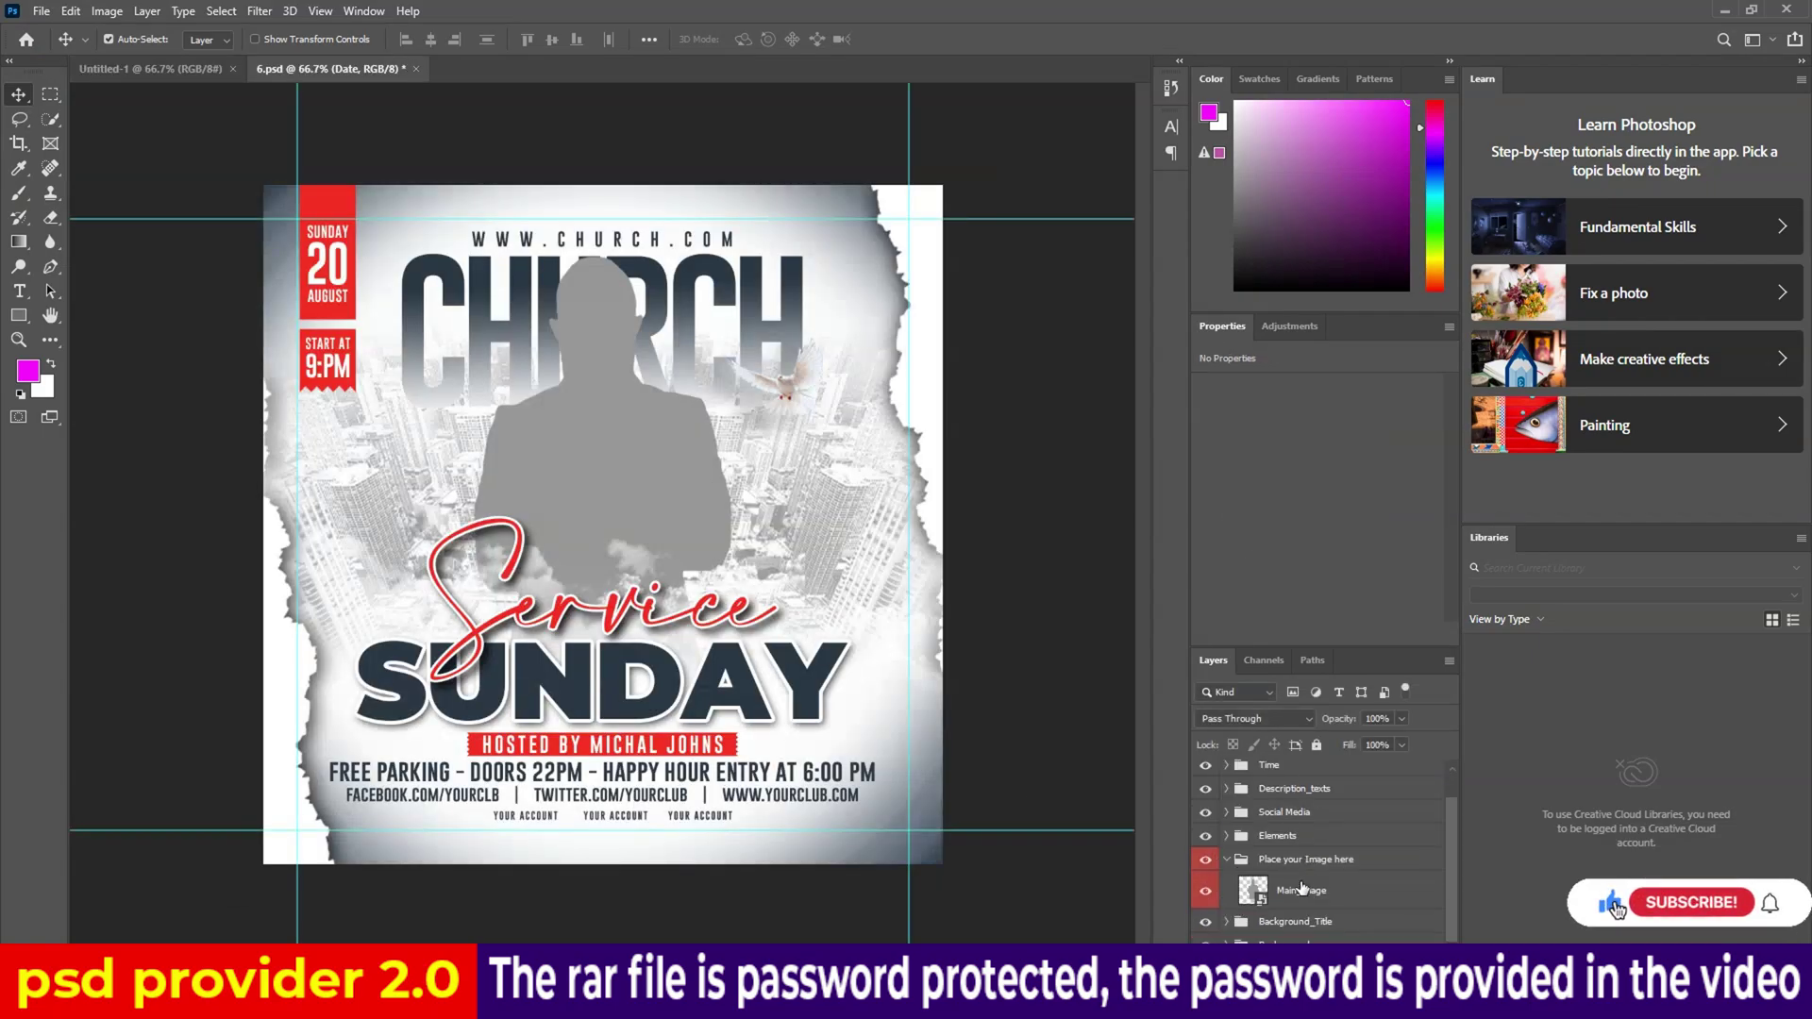
click(1293, 892)
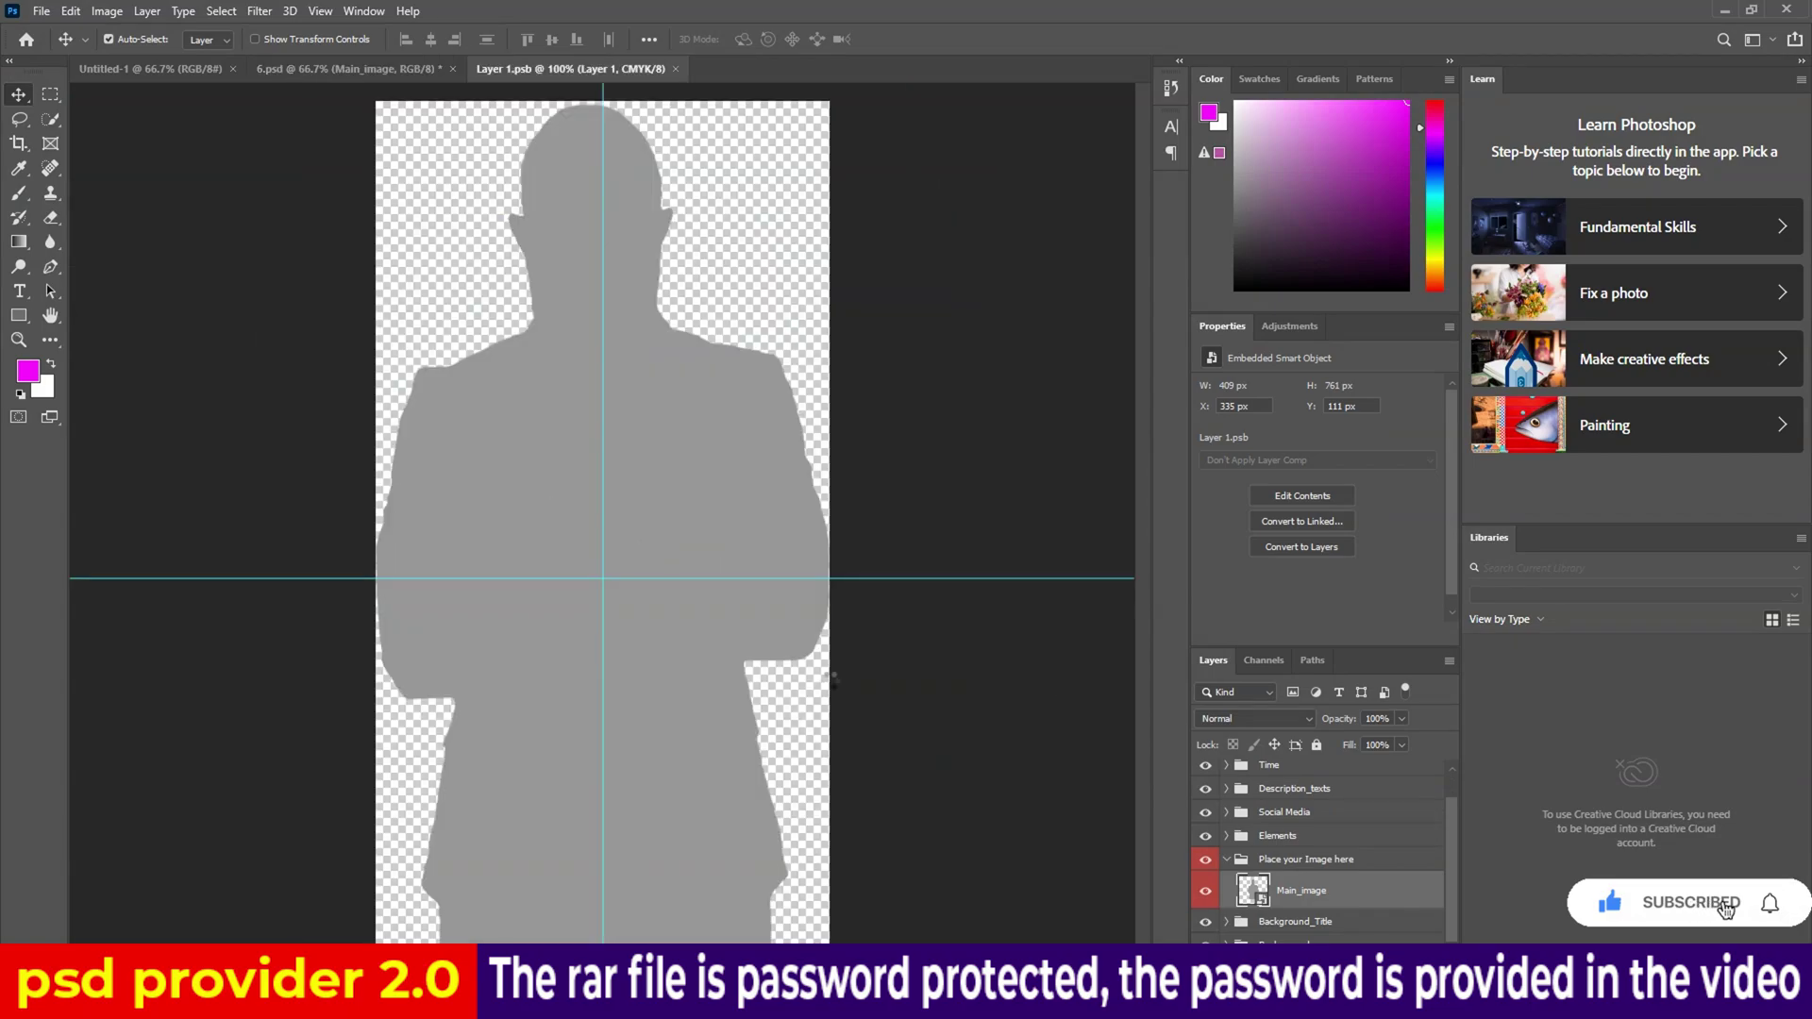
Place hhjytytj.png in Main_image, hide the grey silhouette, and save the smart object.
click(752, 934)
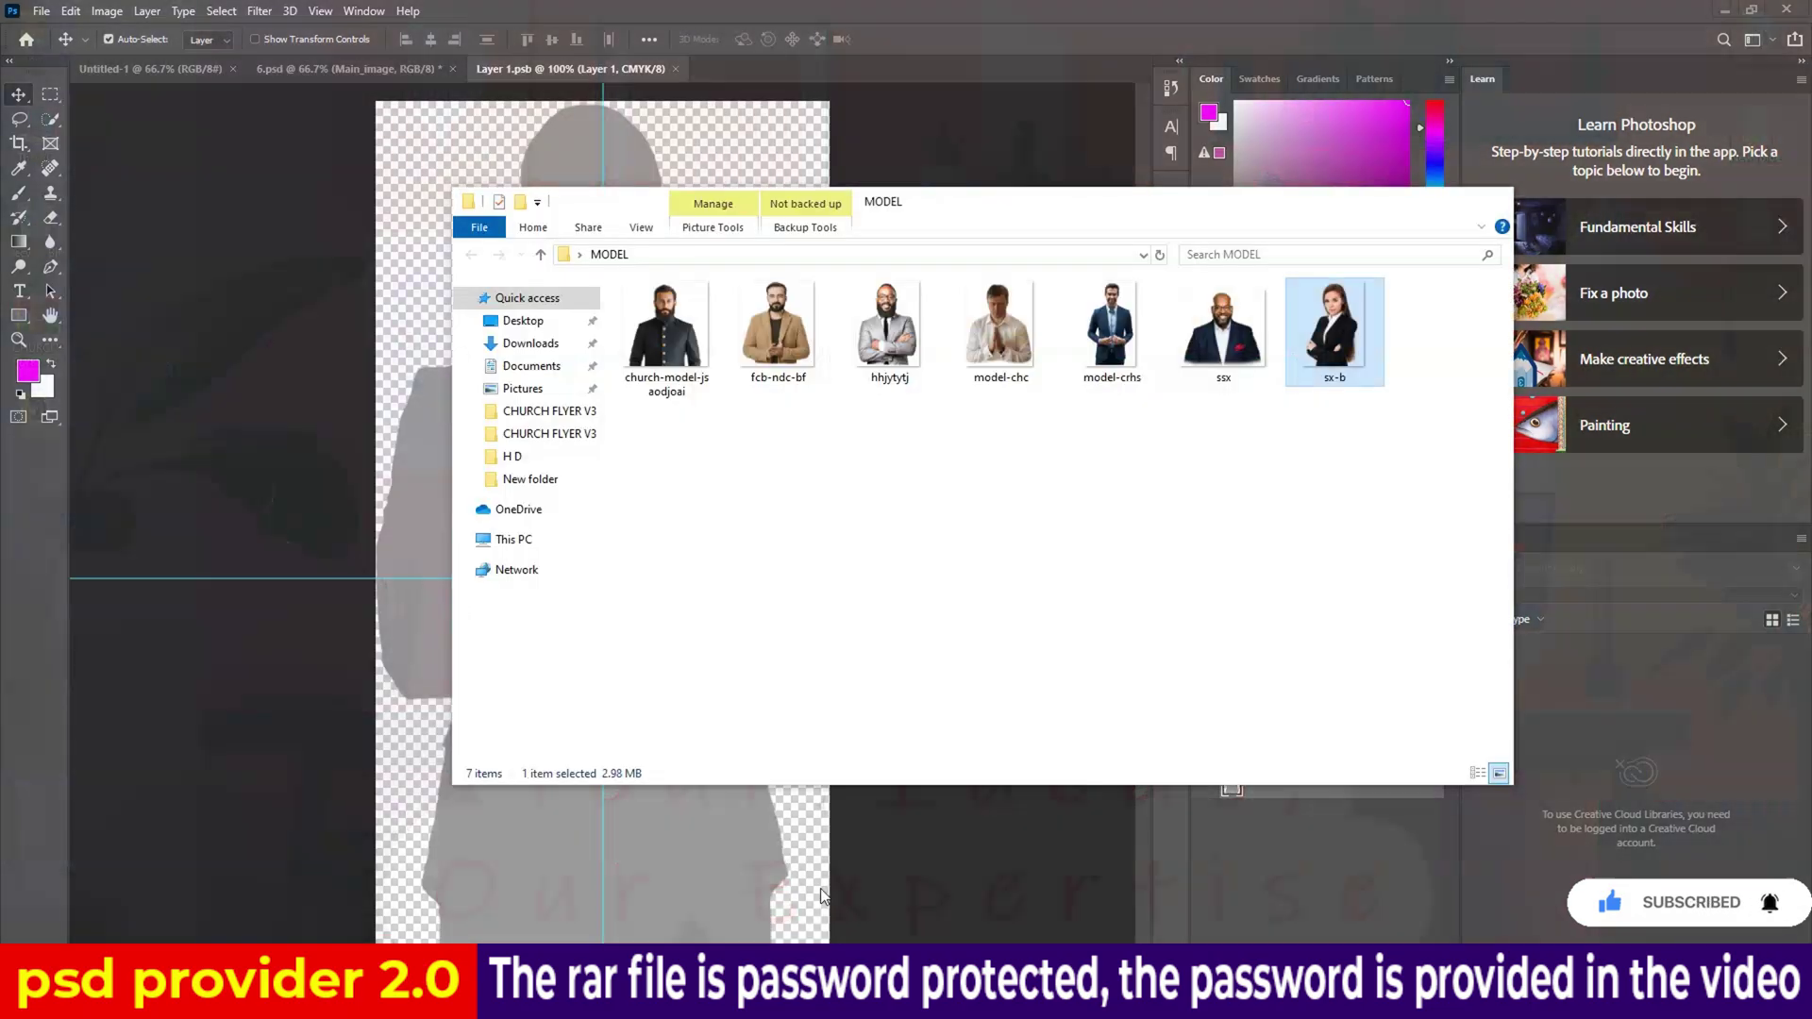
mouse_move(889, 330)
mouse_down()
mouse_move(816, 772)
mouse_move(608, 542)
mouse_up()
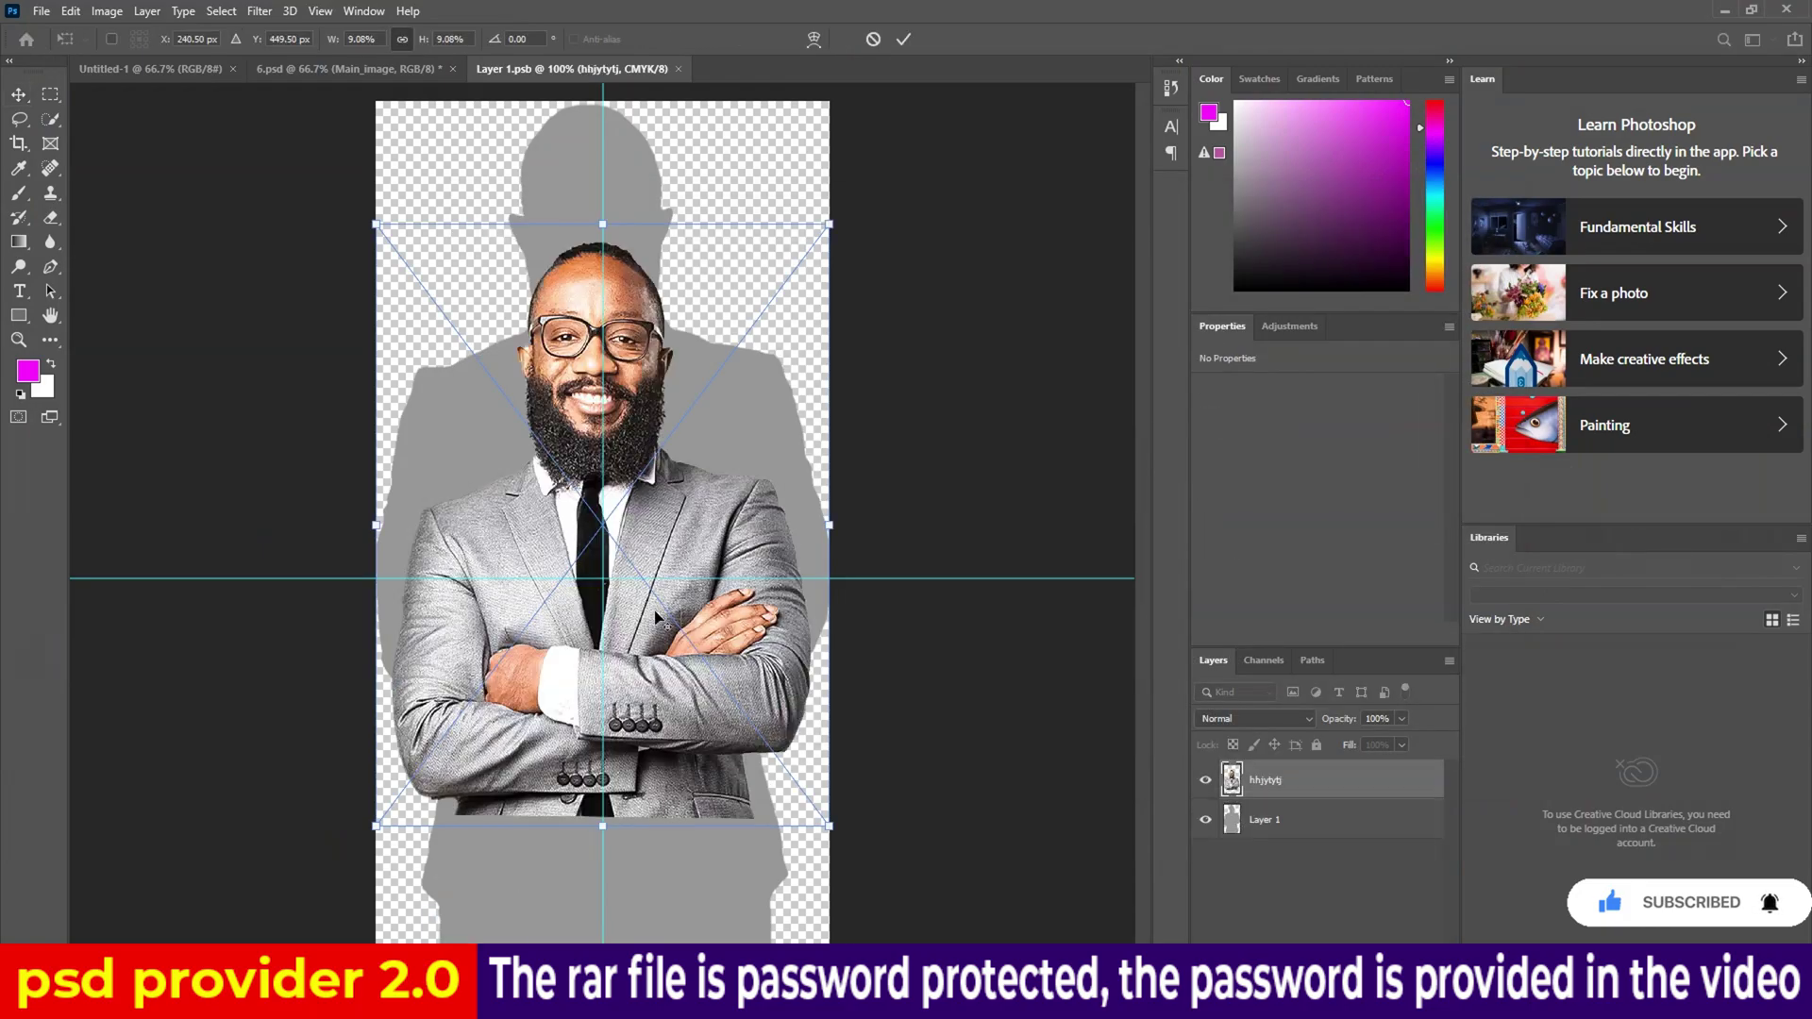
click(904, 39)
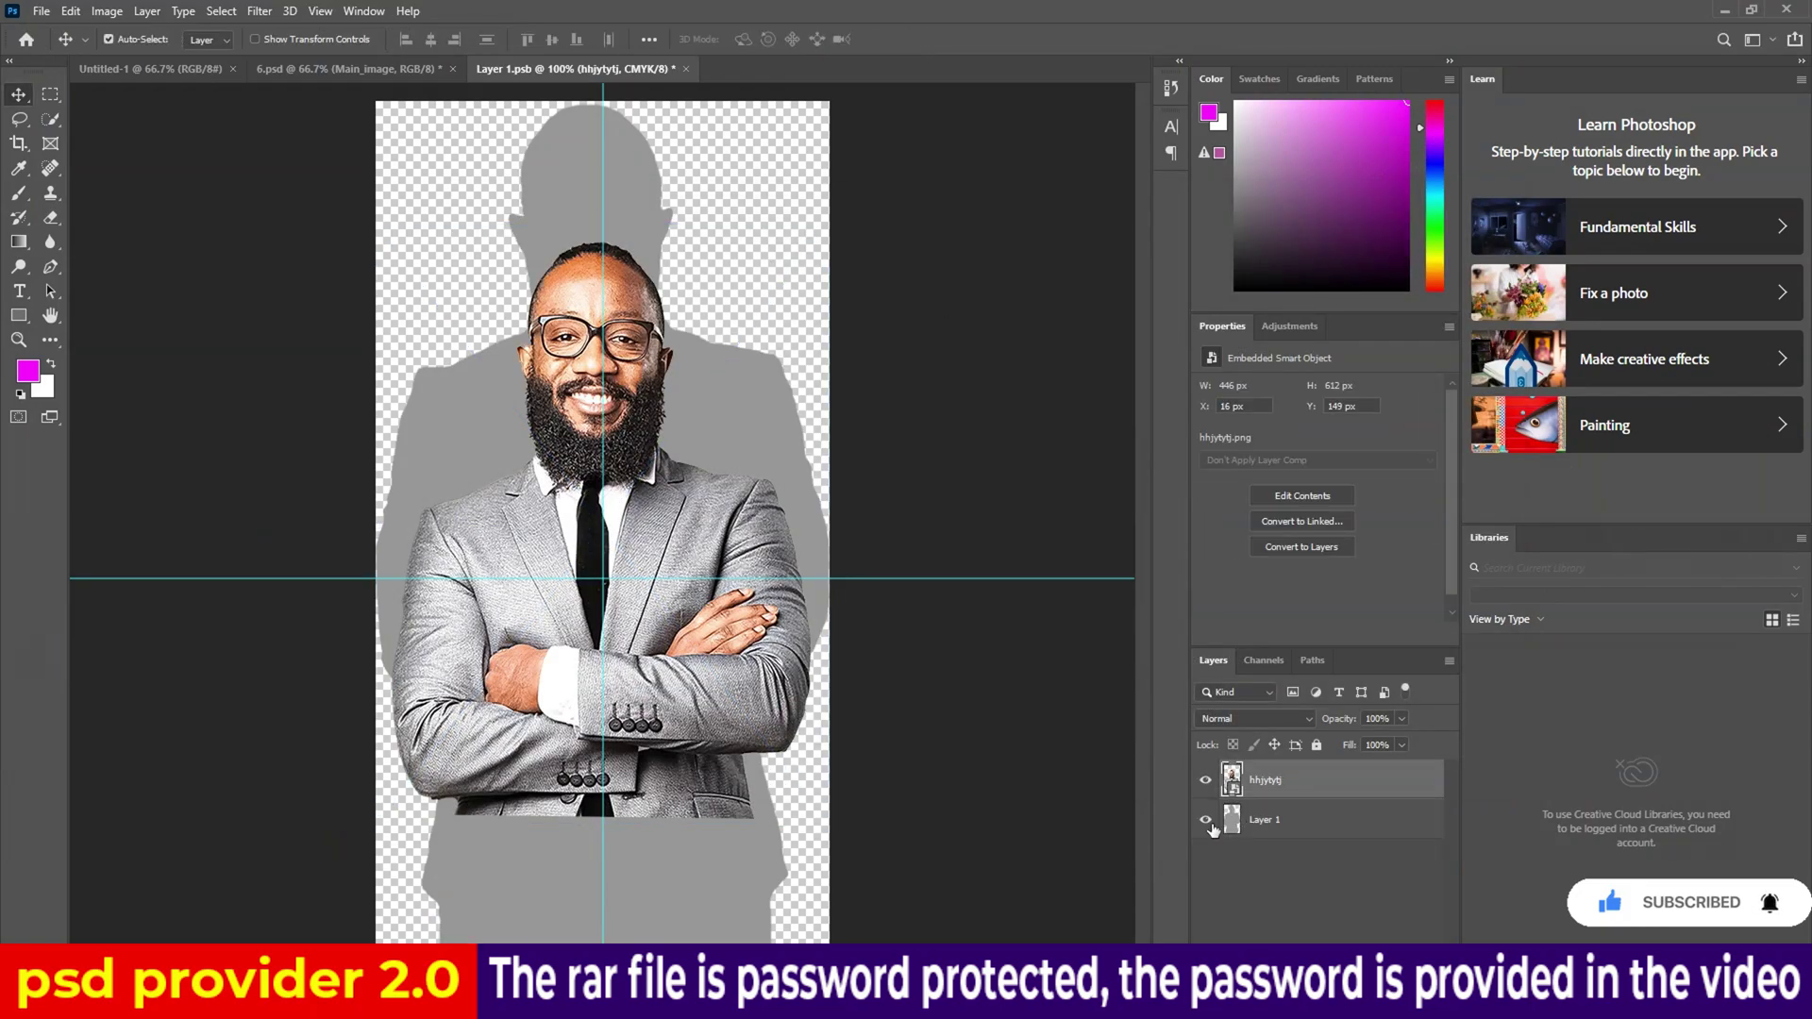
click(1205, 821)
click(685, 68)
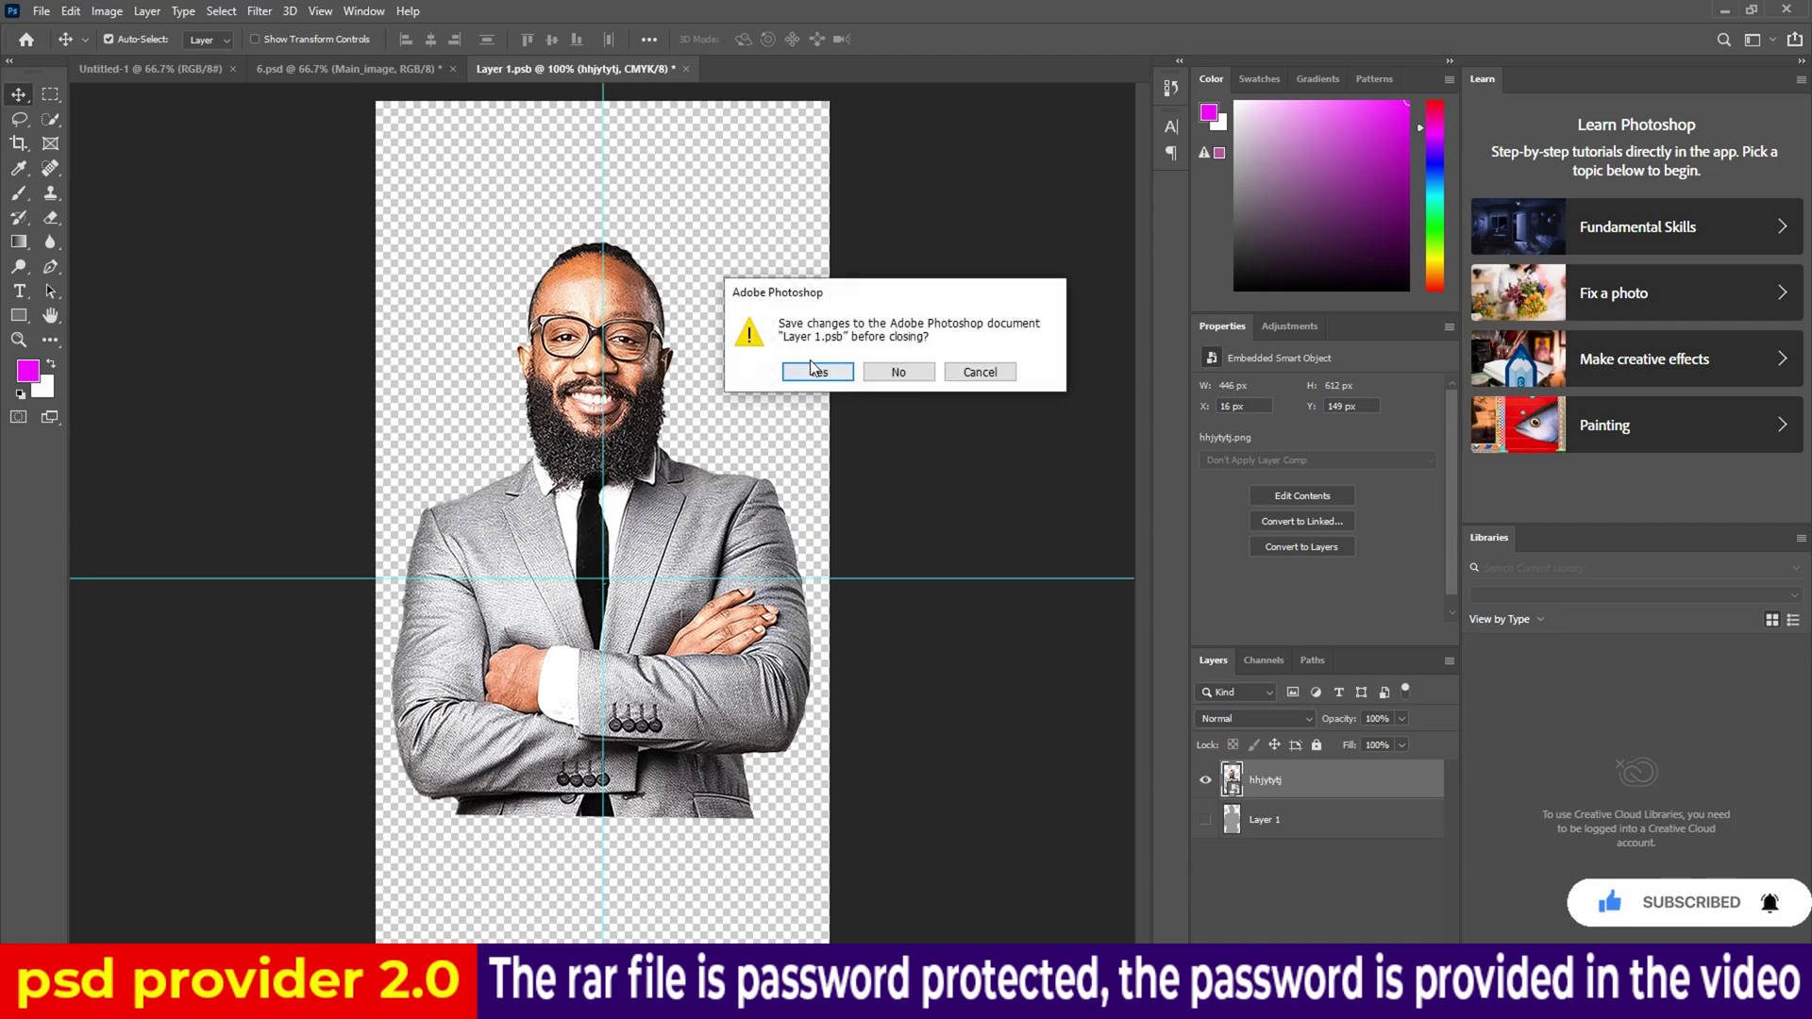
click(818, 371)
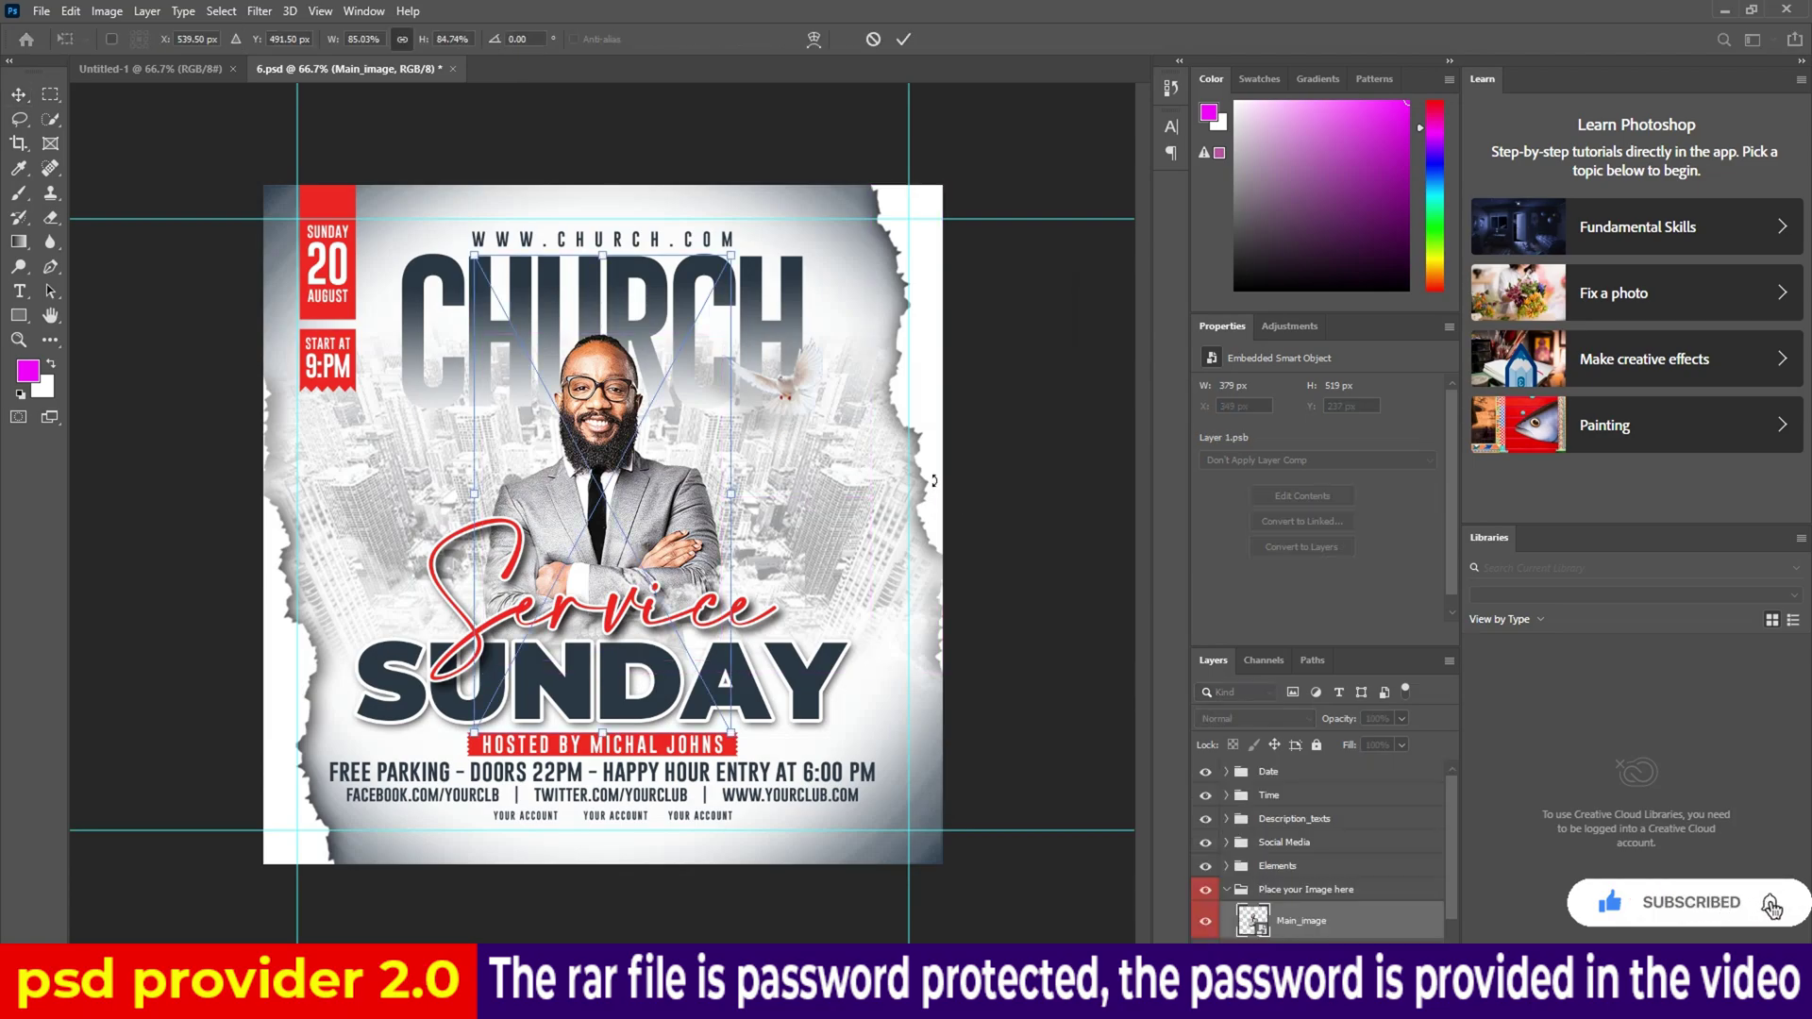
Enlarge the man's photo on the Service Sunday flyer and move it up.
key(ctrl+t)
drag(750, 227, 829, 222)
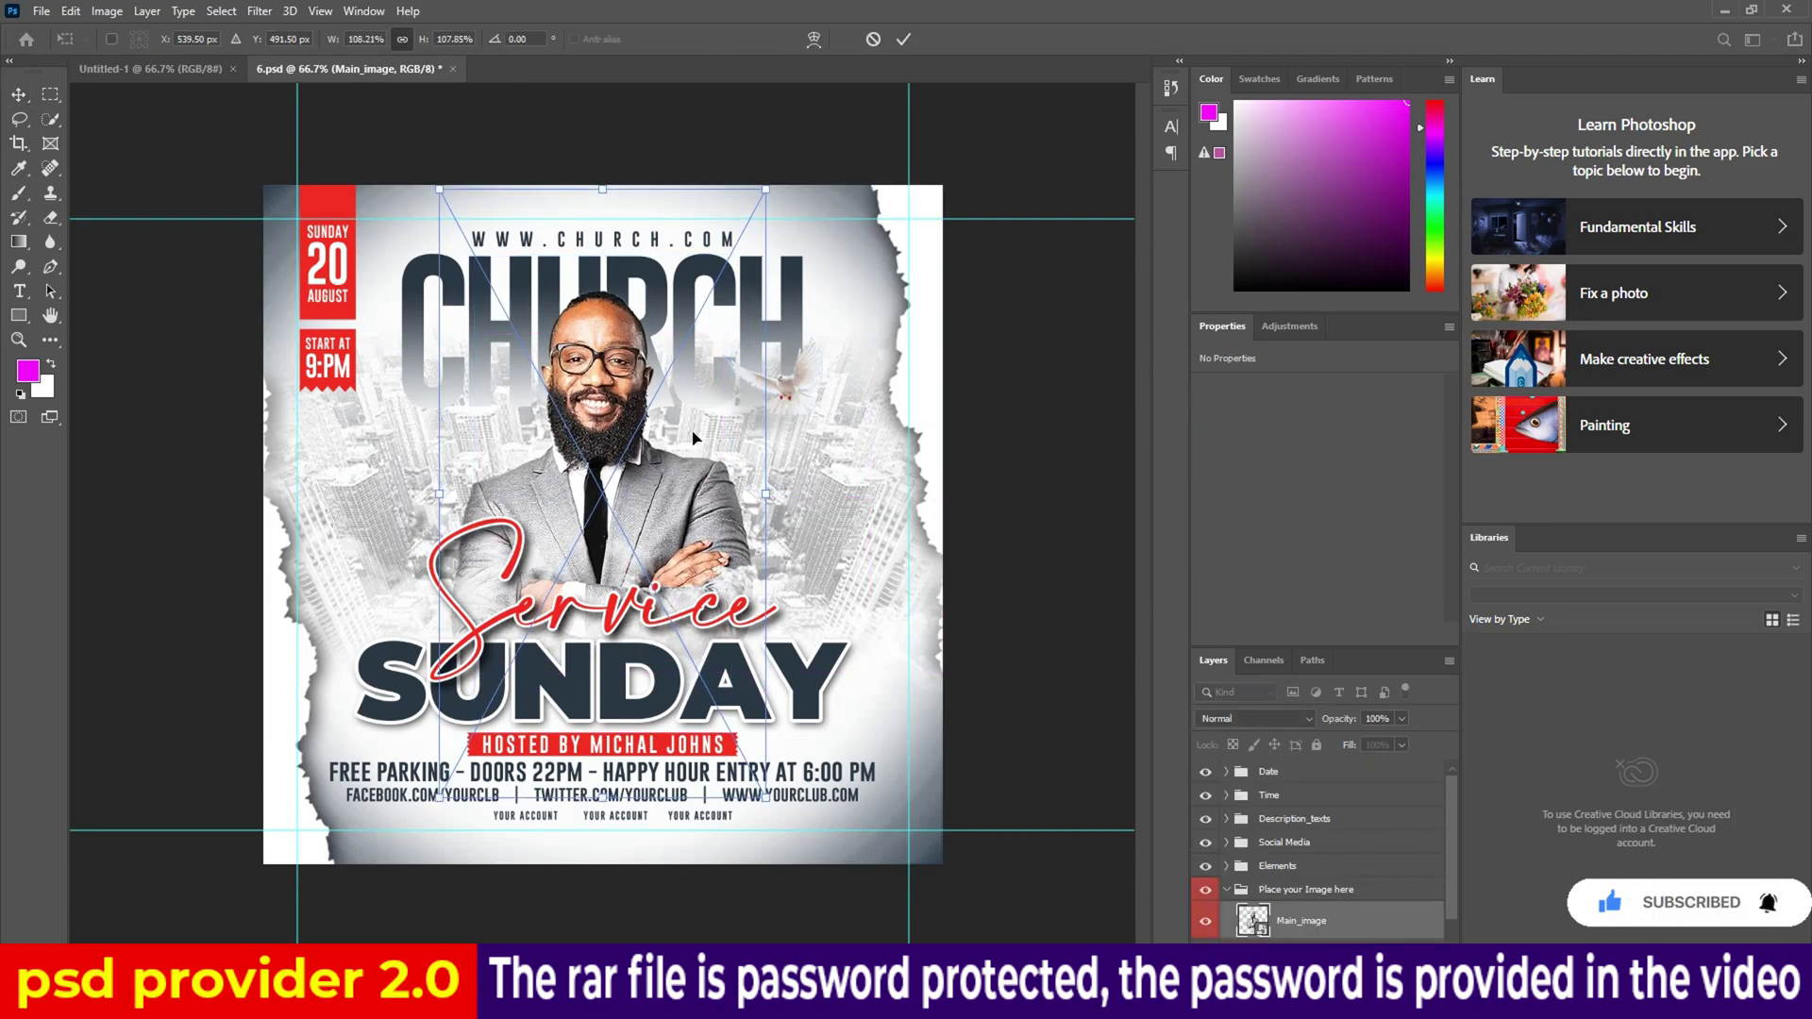
drag(697, 439, 694, 397)
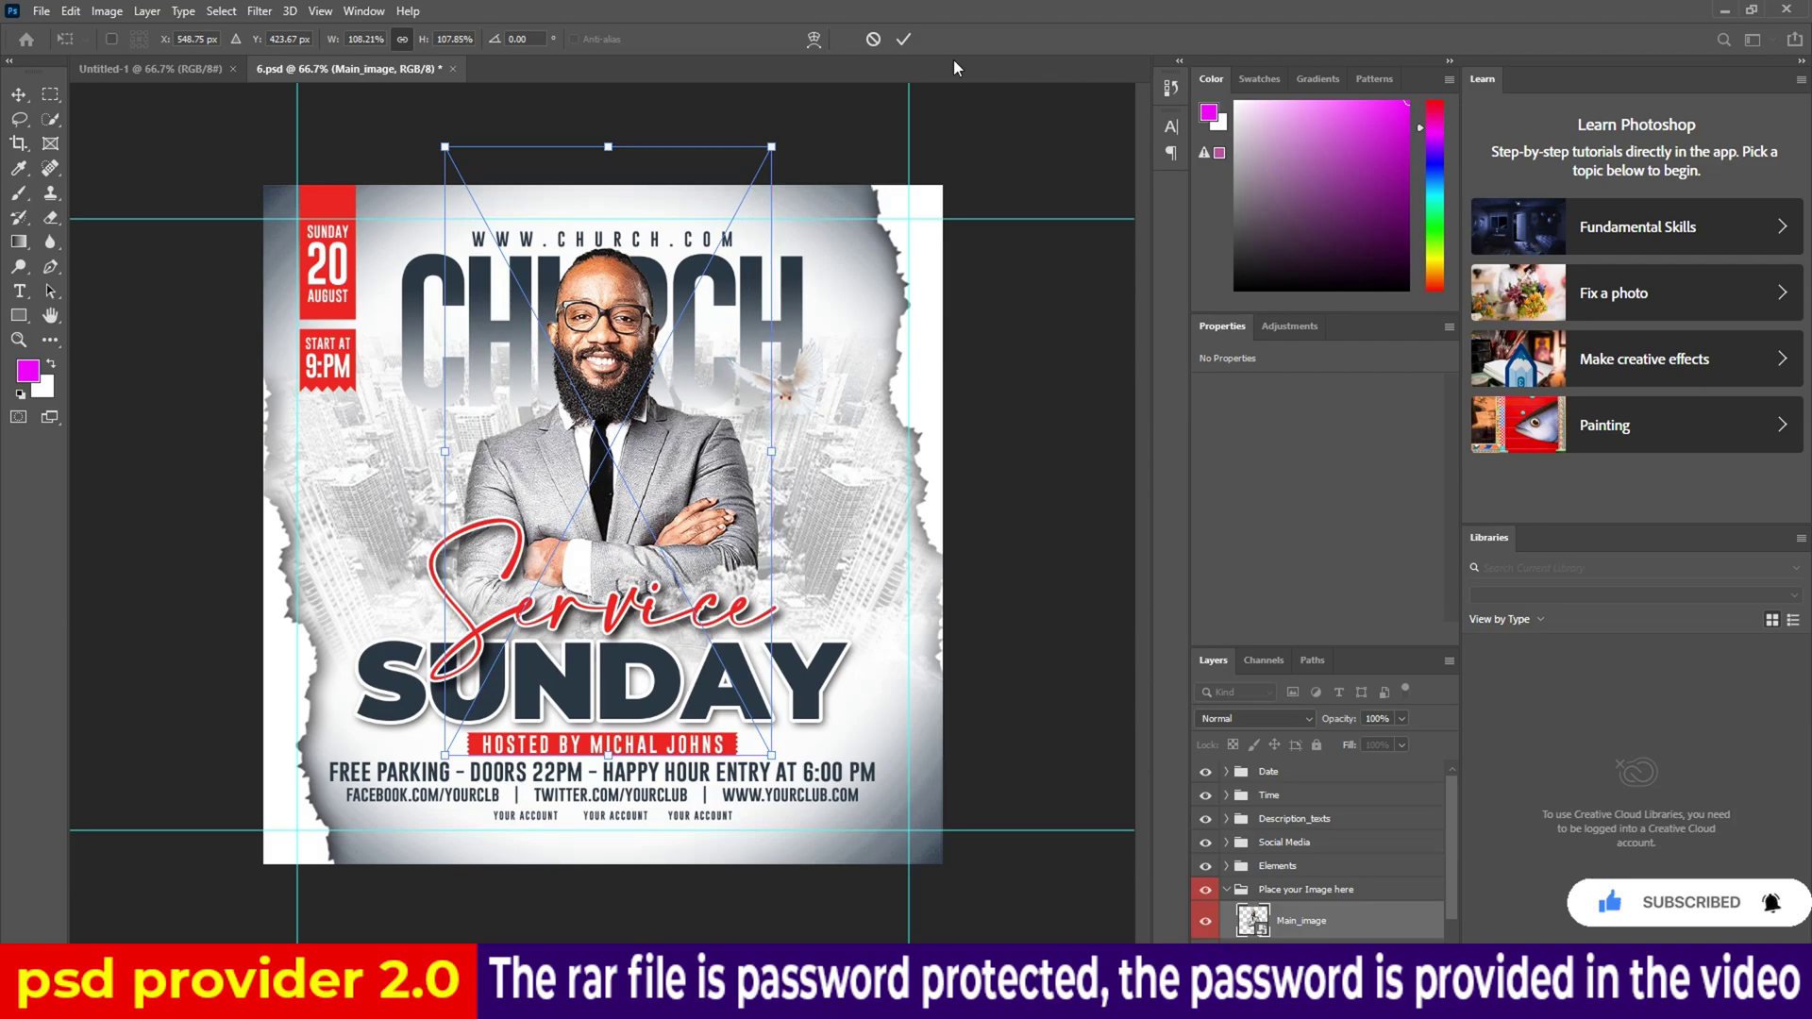
click(904, 39)
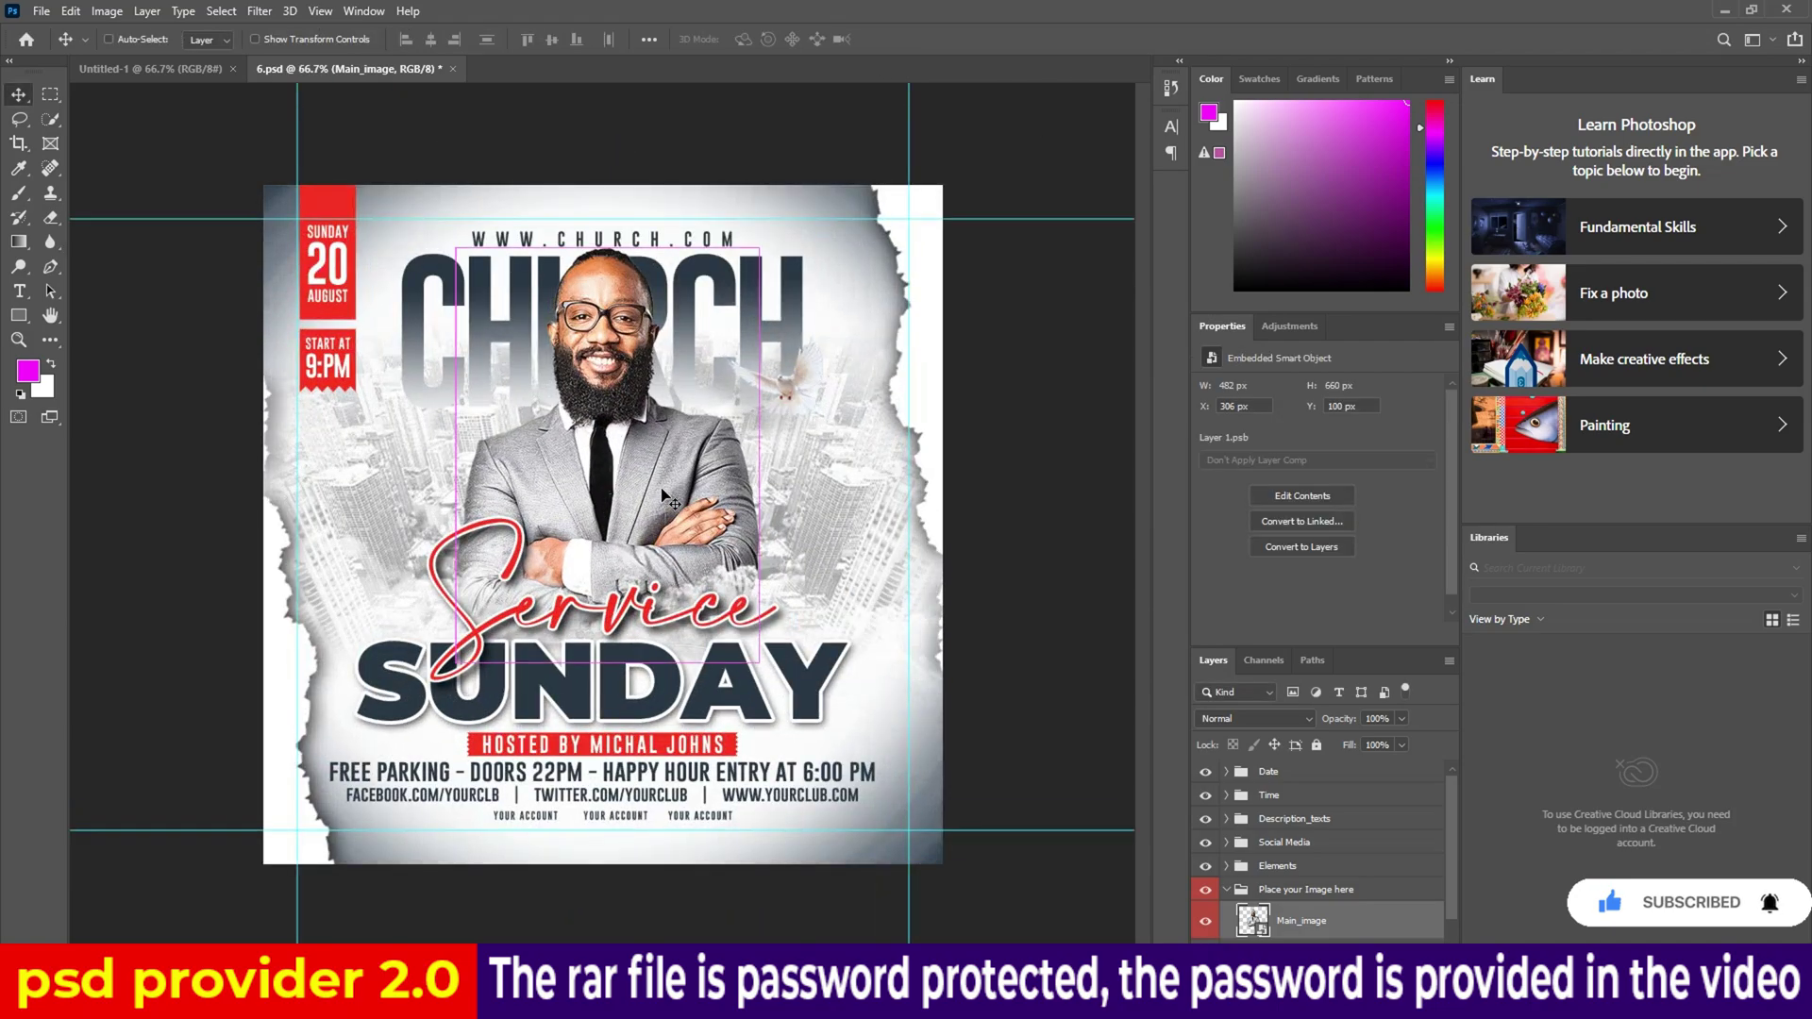
Hide guides, fit the flyer to the window, and close 6.psd without saving.
key(ctrl+semicolon)
key(ctrl+alt+a)
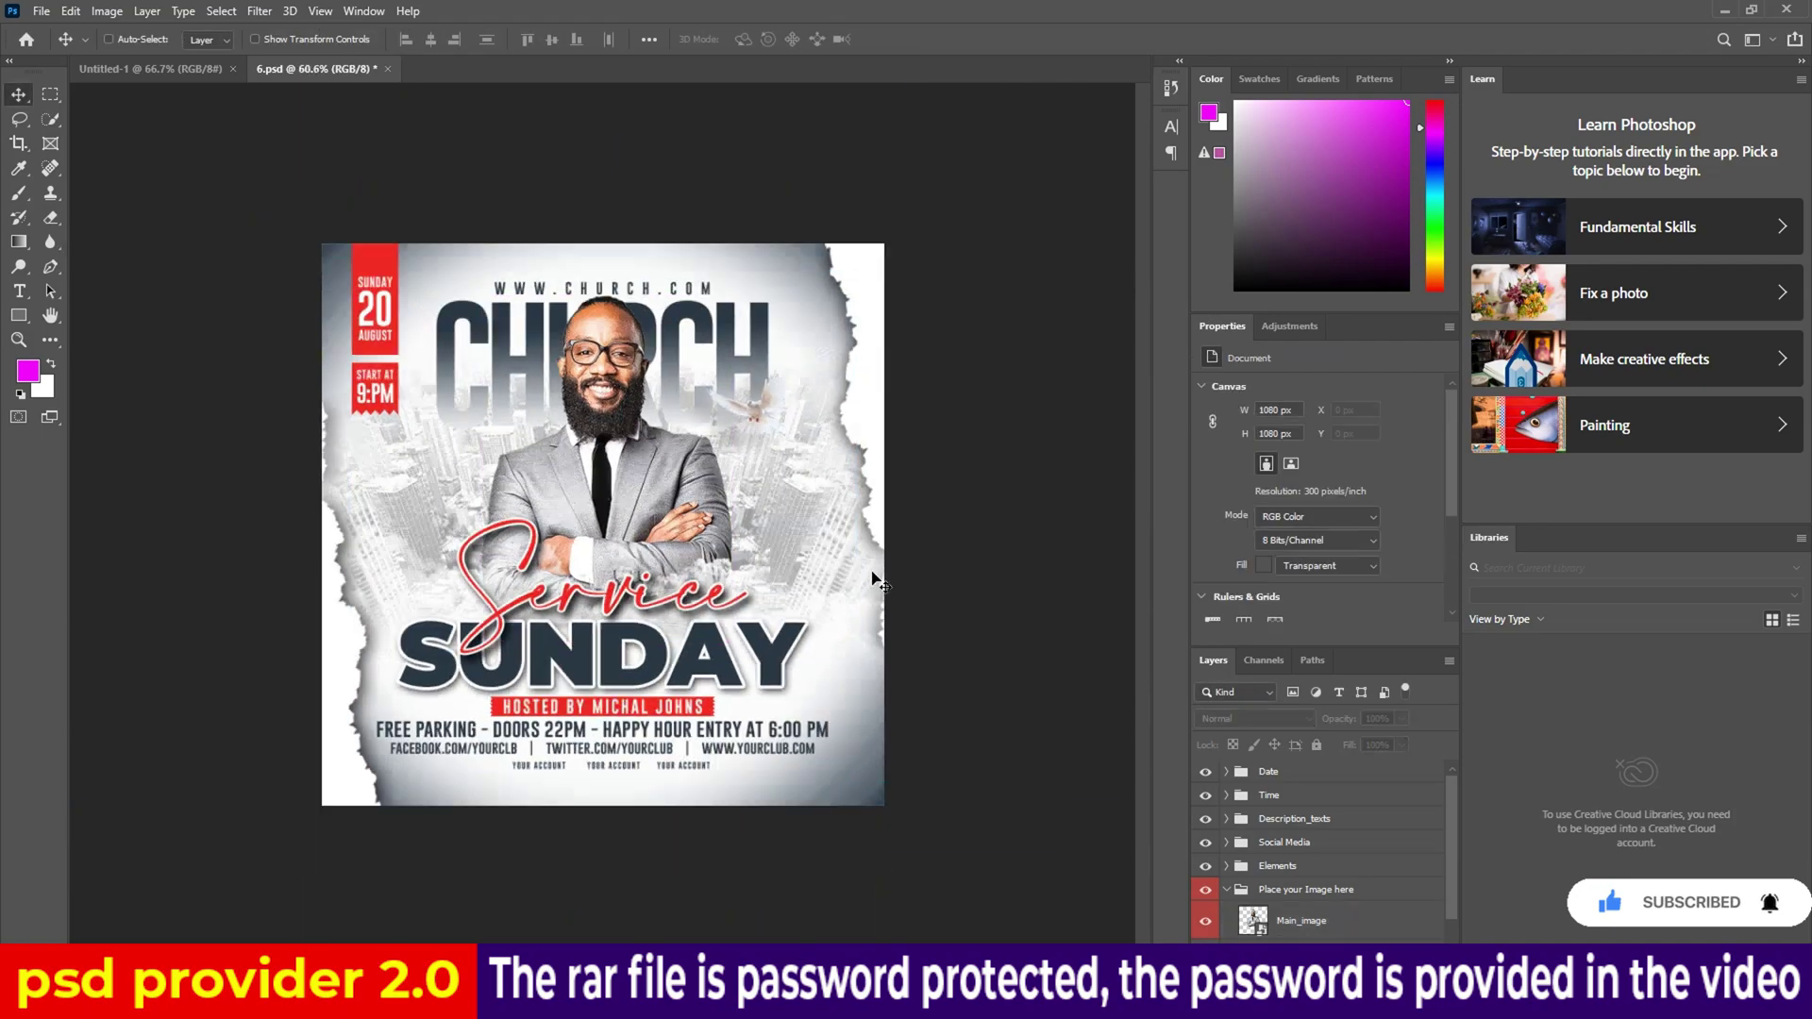
key(ctrl+0)
scroll(886, 587, down, 1)
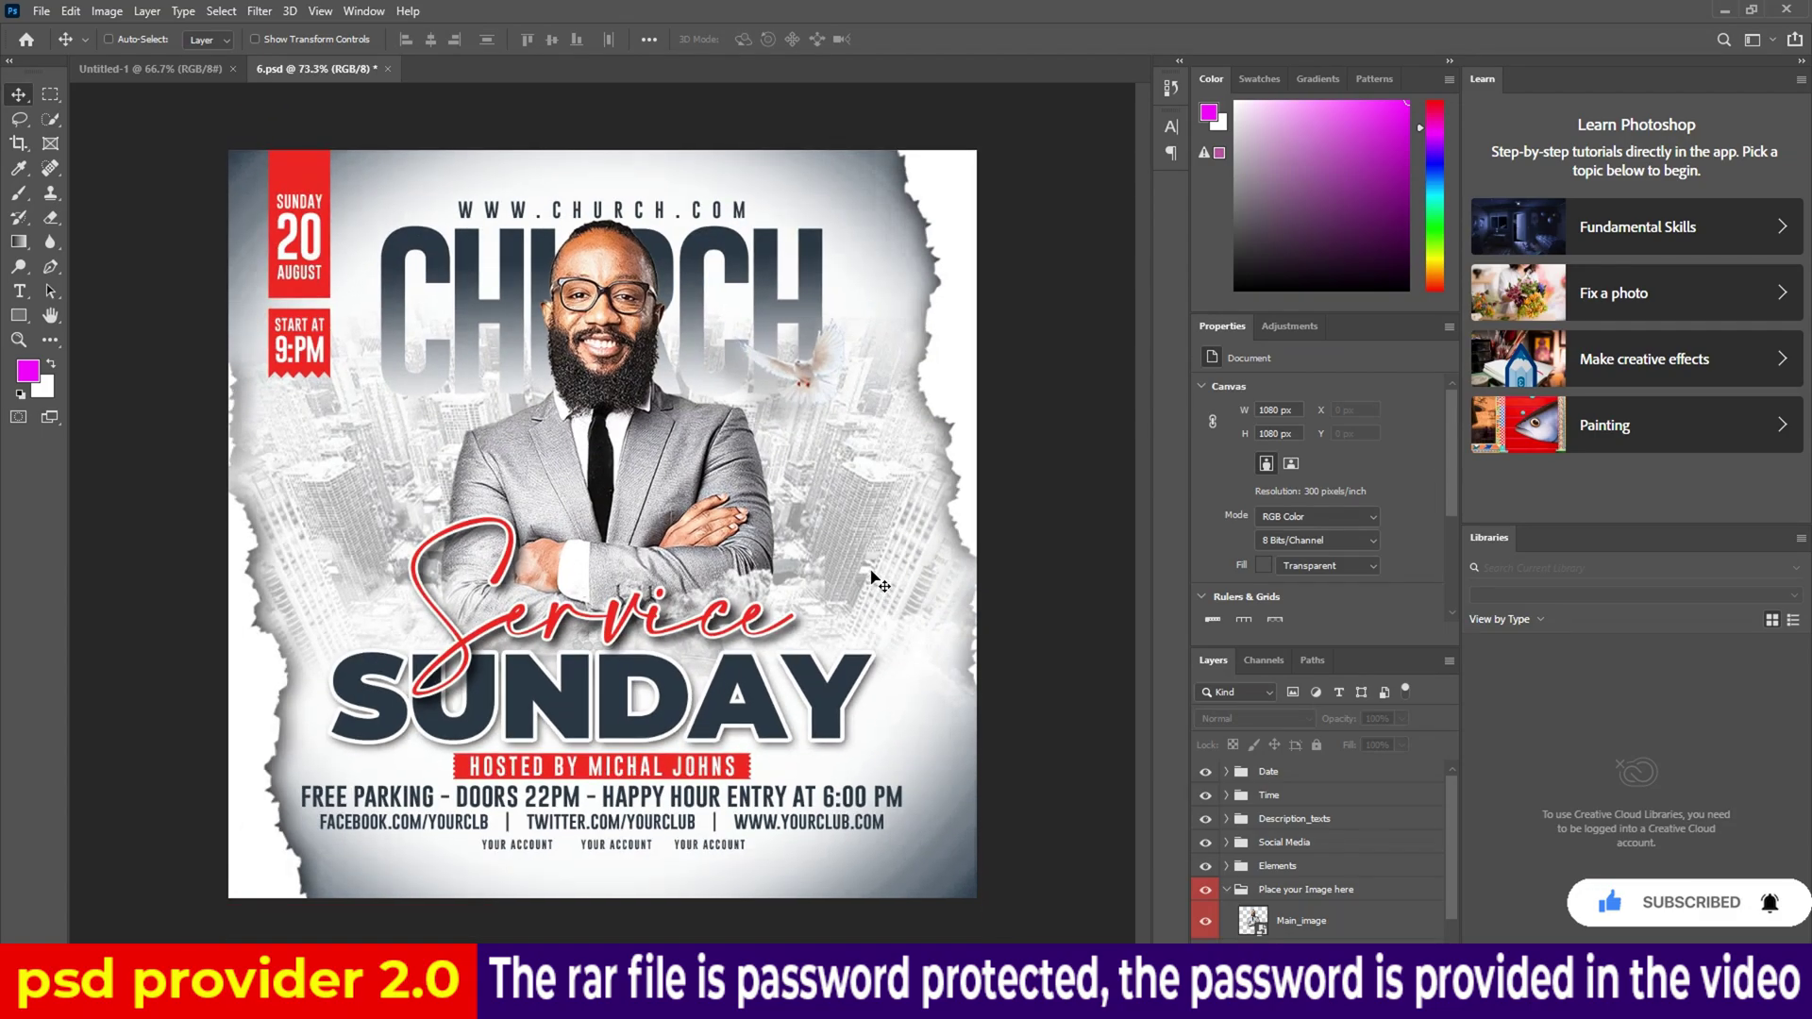
click(387, 69)
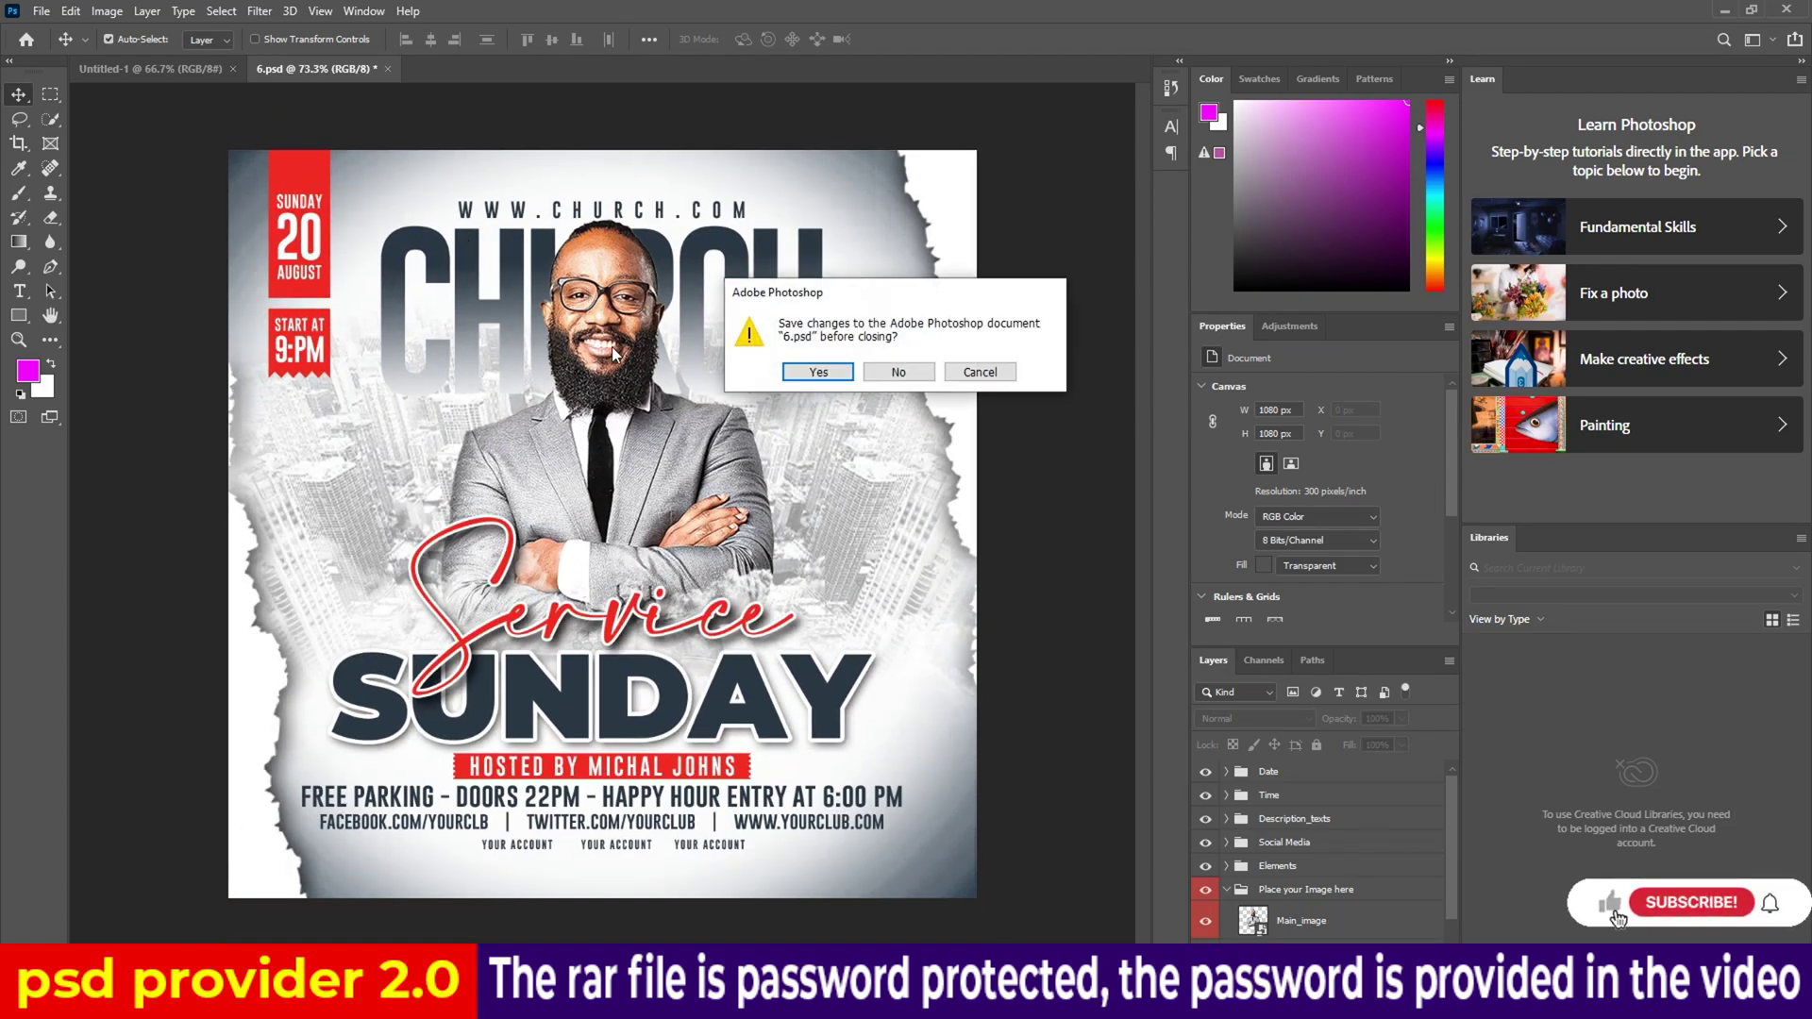
click(899, 372)
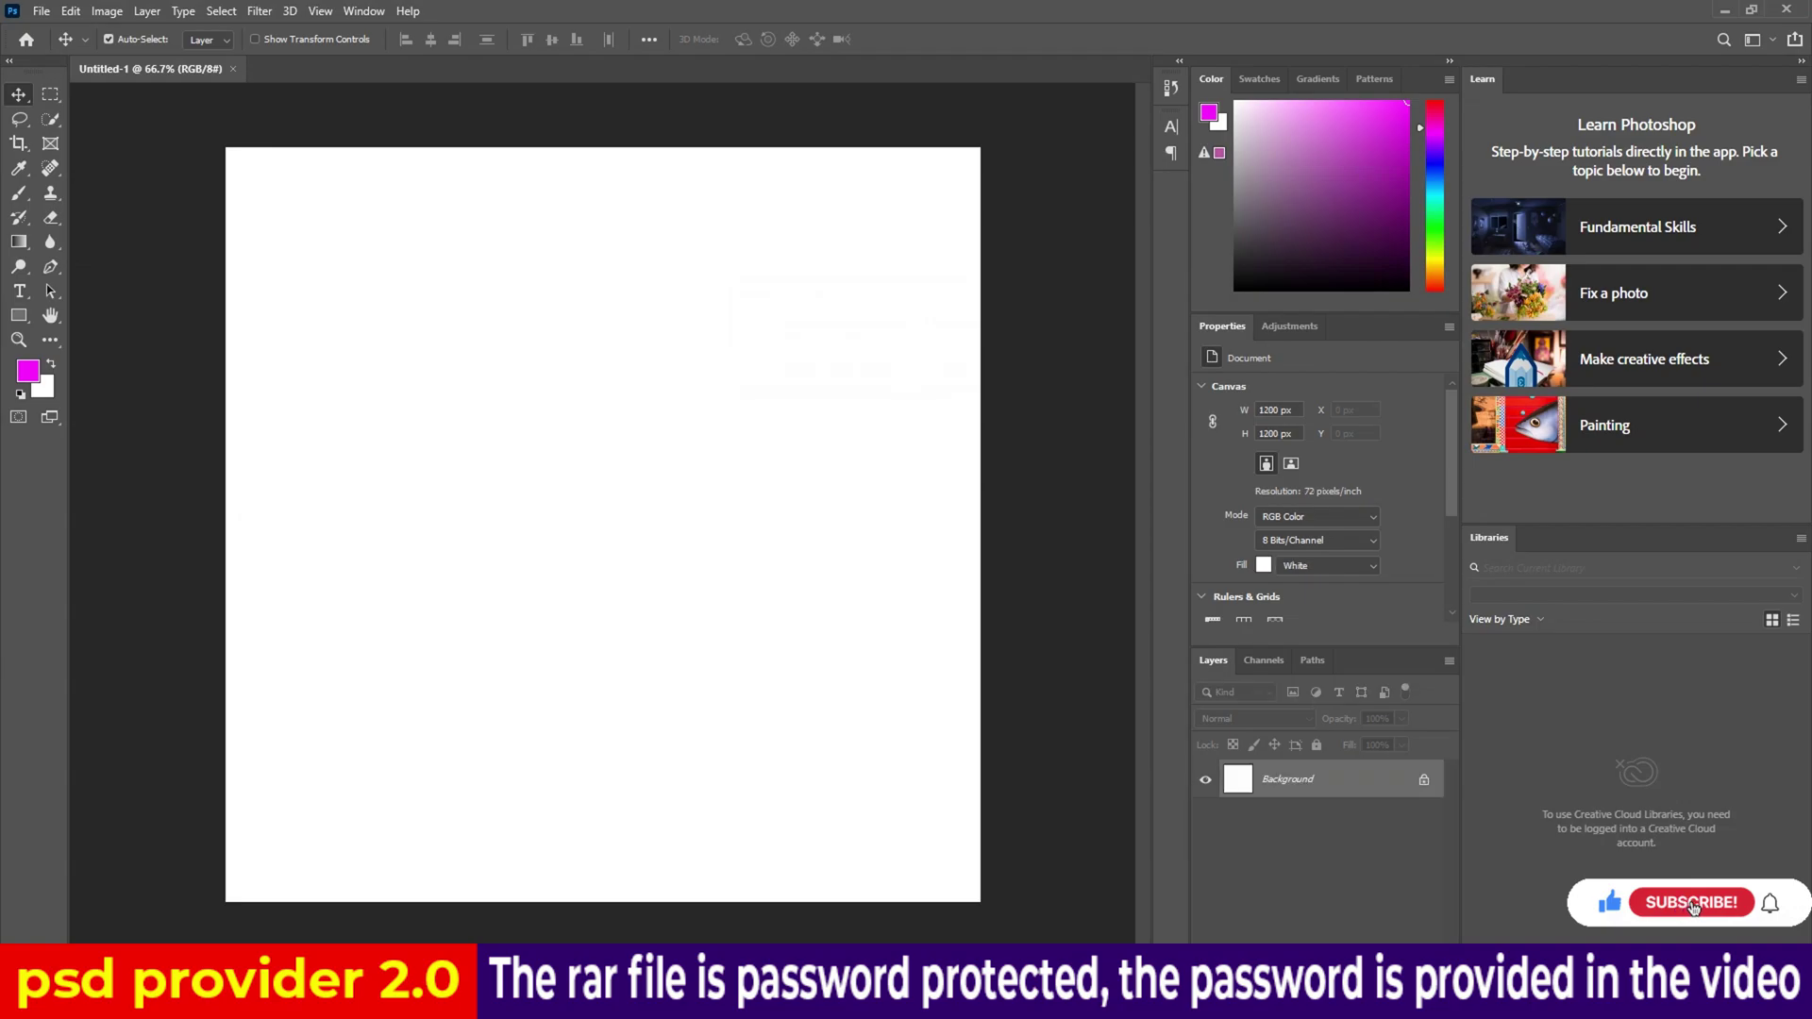
click(613, 891)
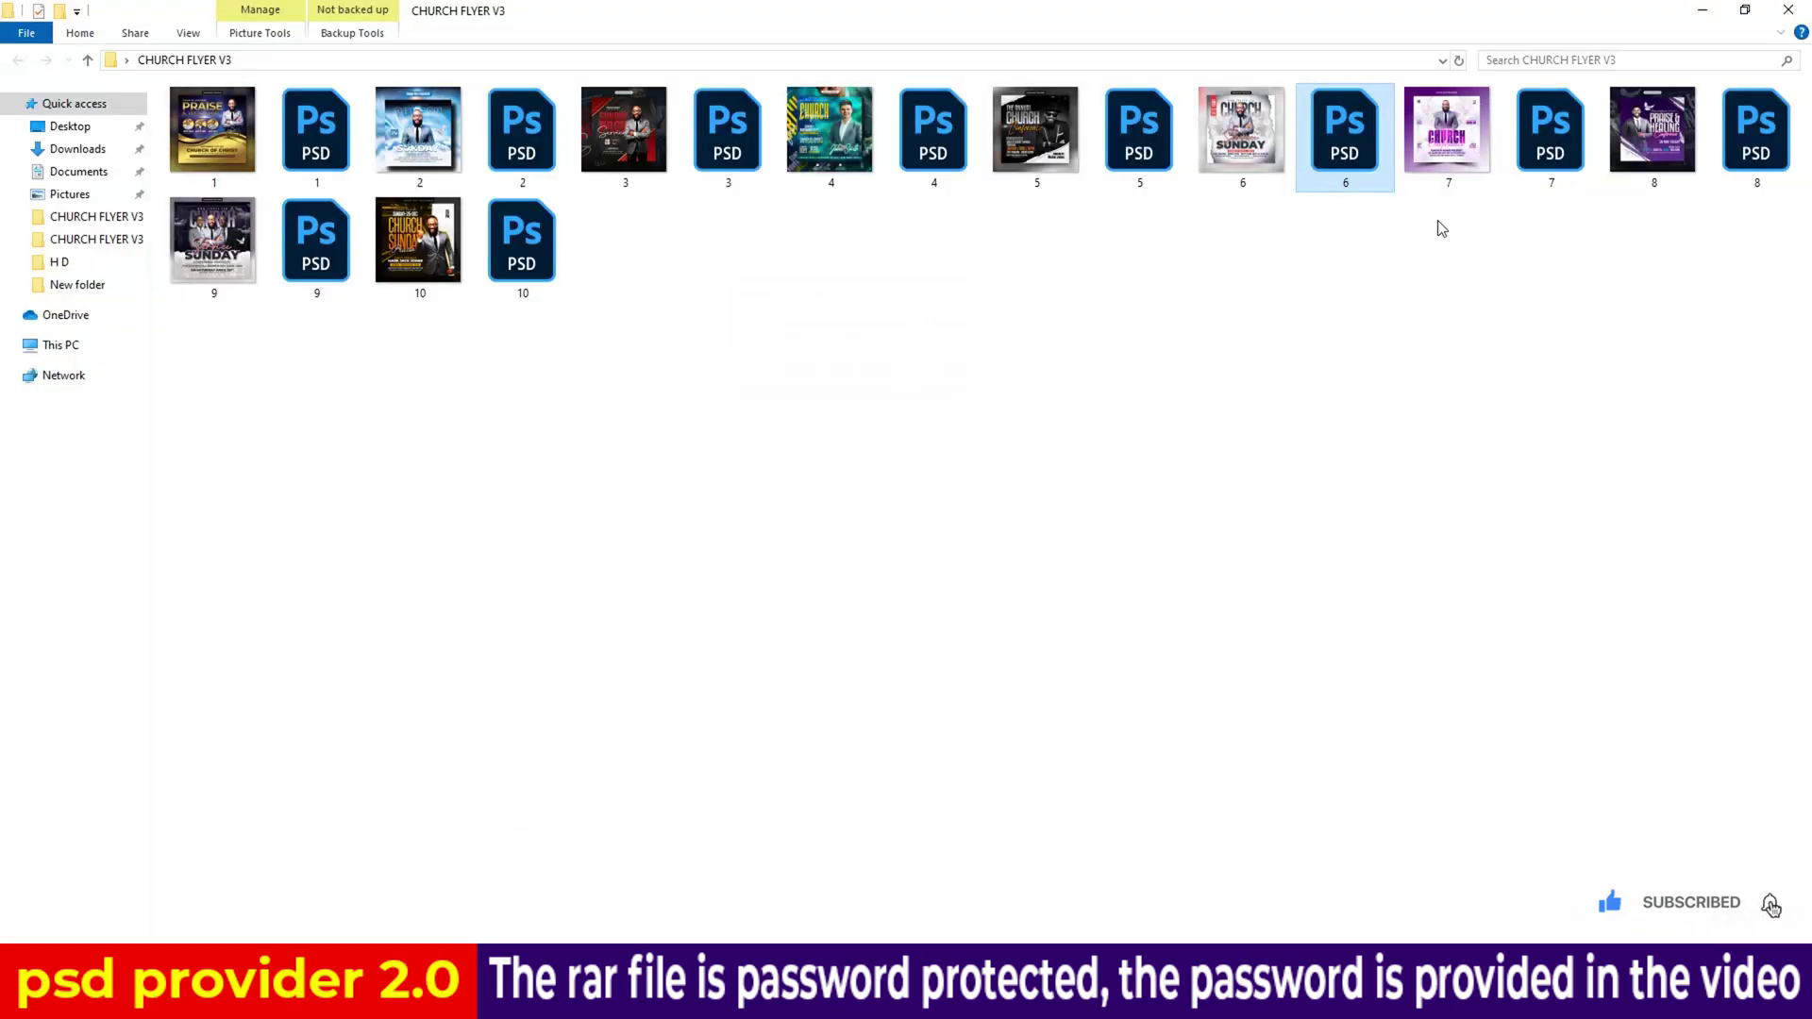
Open 7.psd's model smart object and hide 'Place your new image here' and 'Delete this layer'.
double_click(1575, 168)
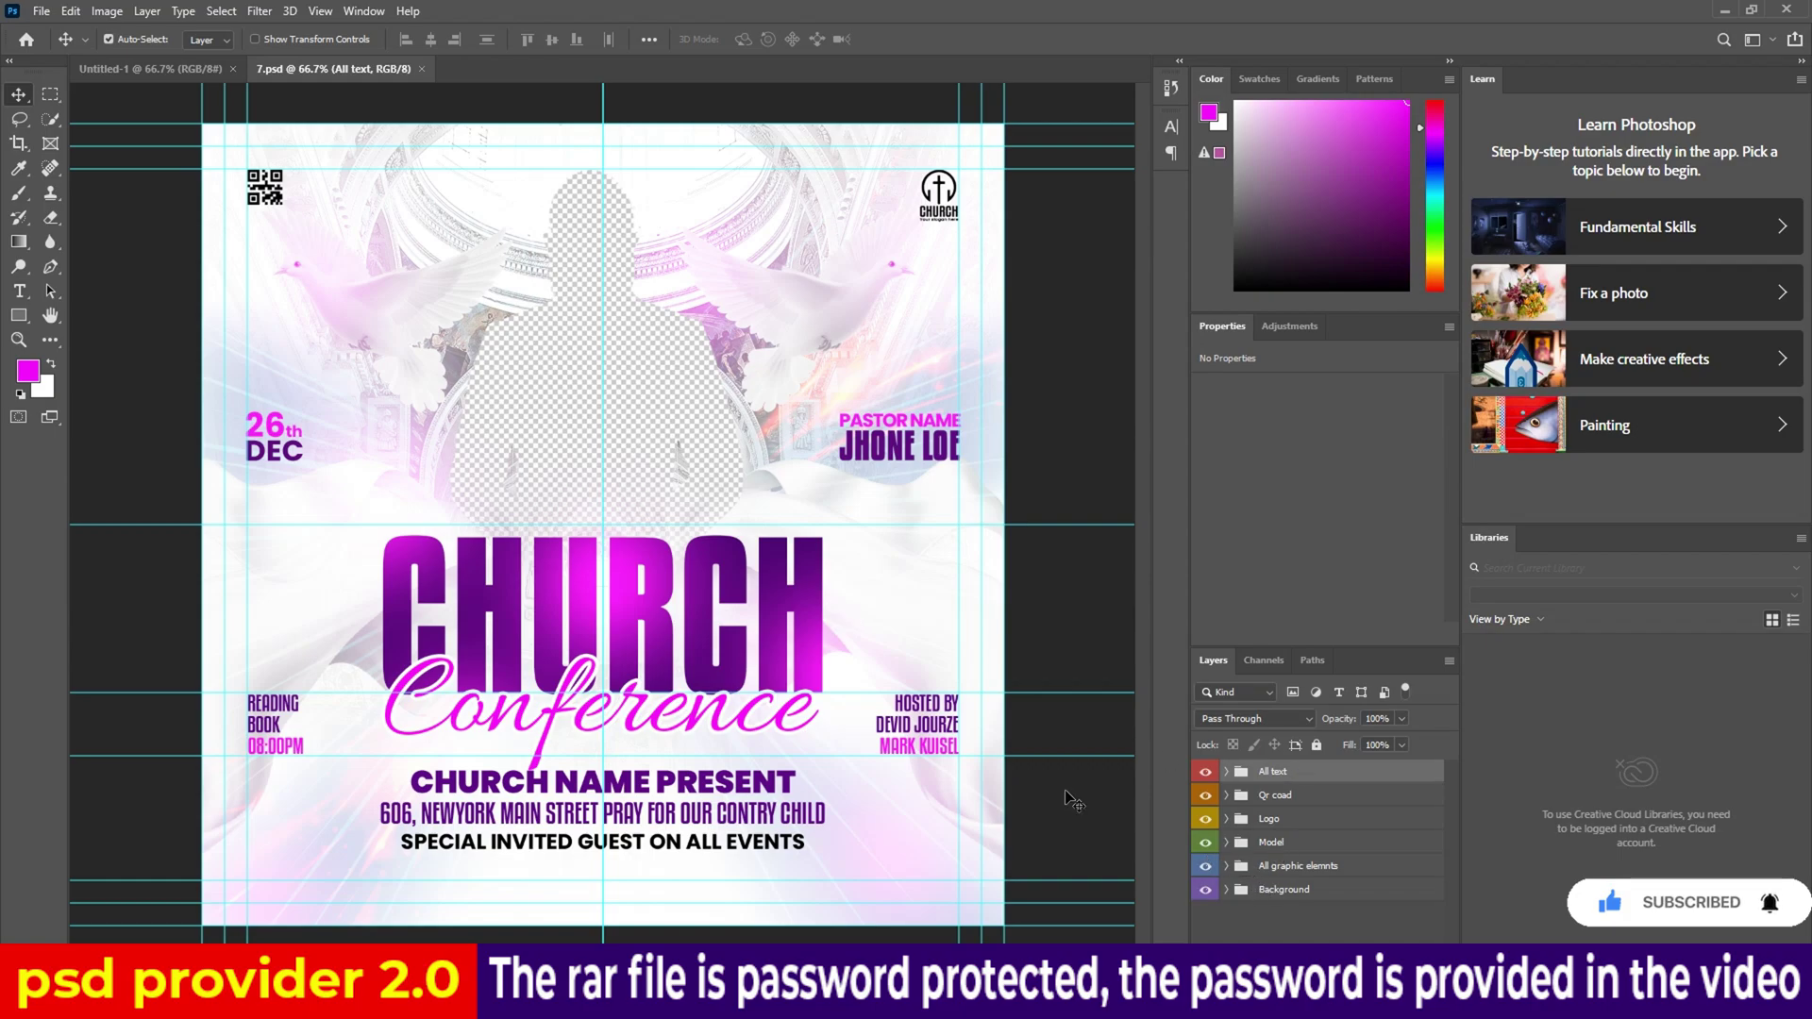
click(642, 408)
double_click(1256, 874)
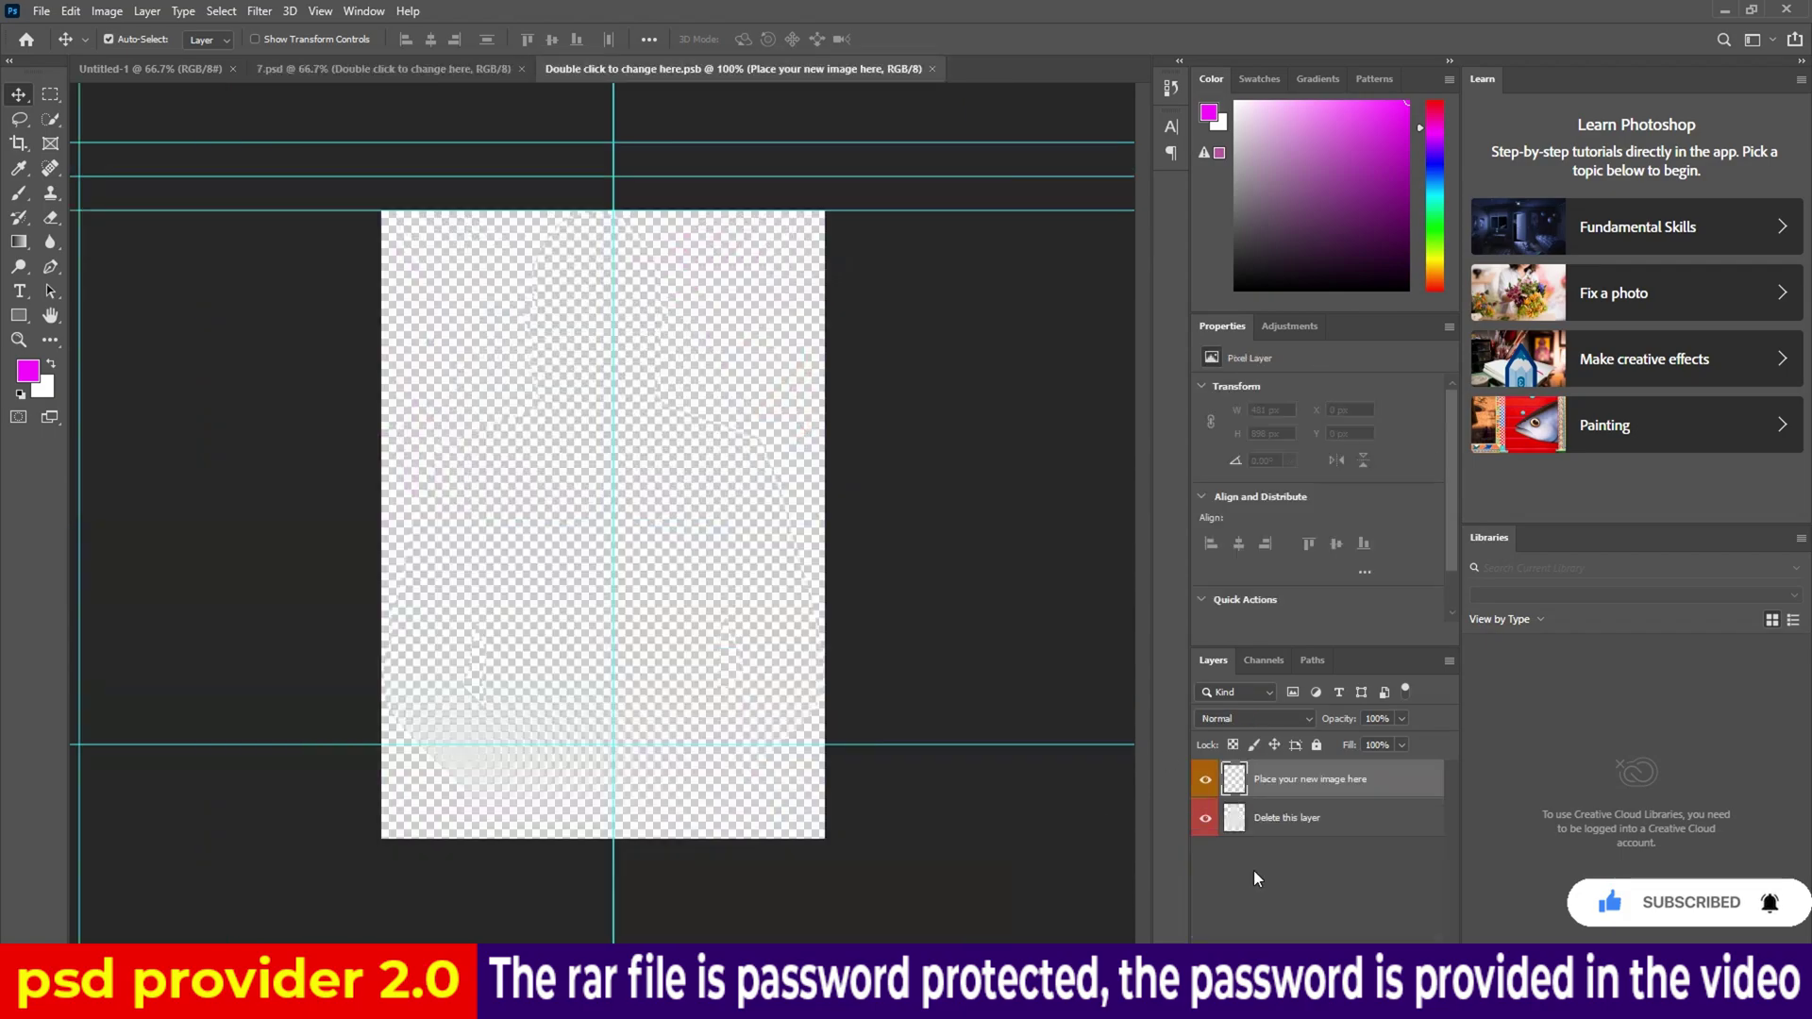
click(1202, 781)
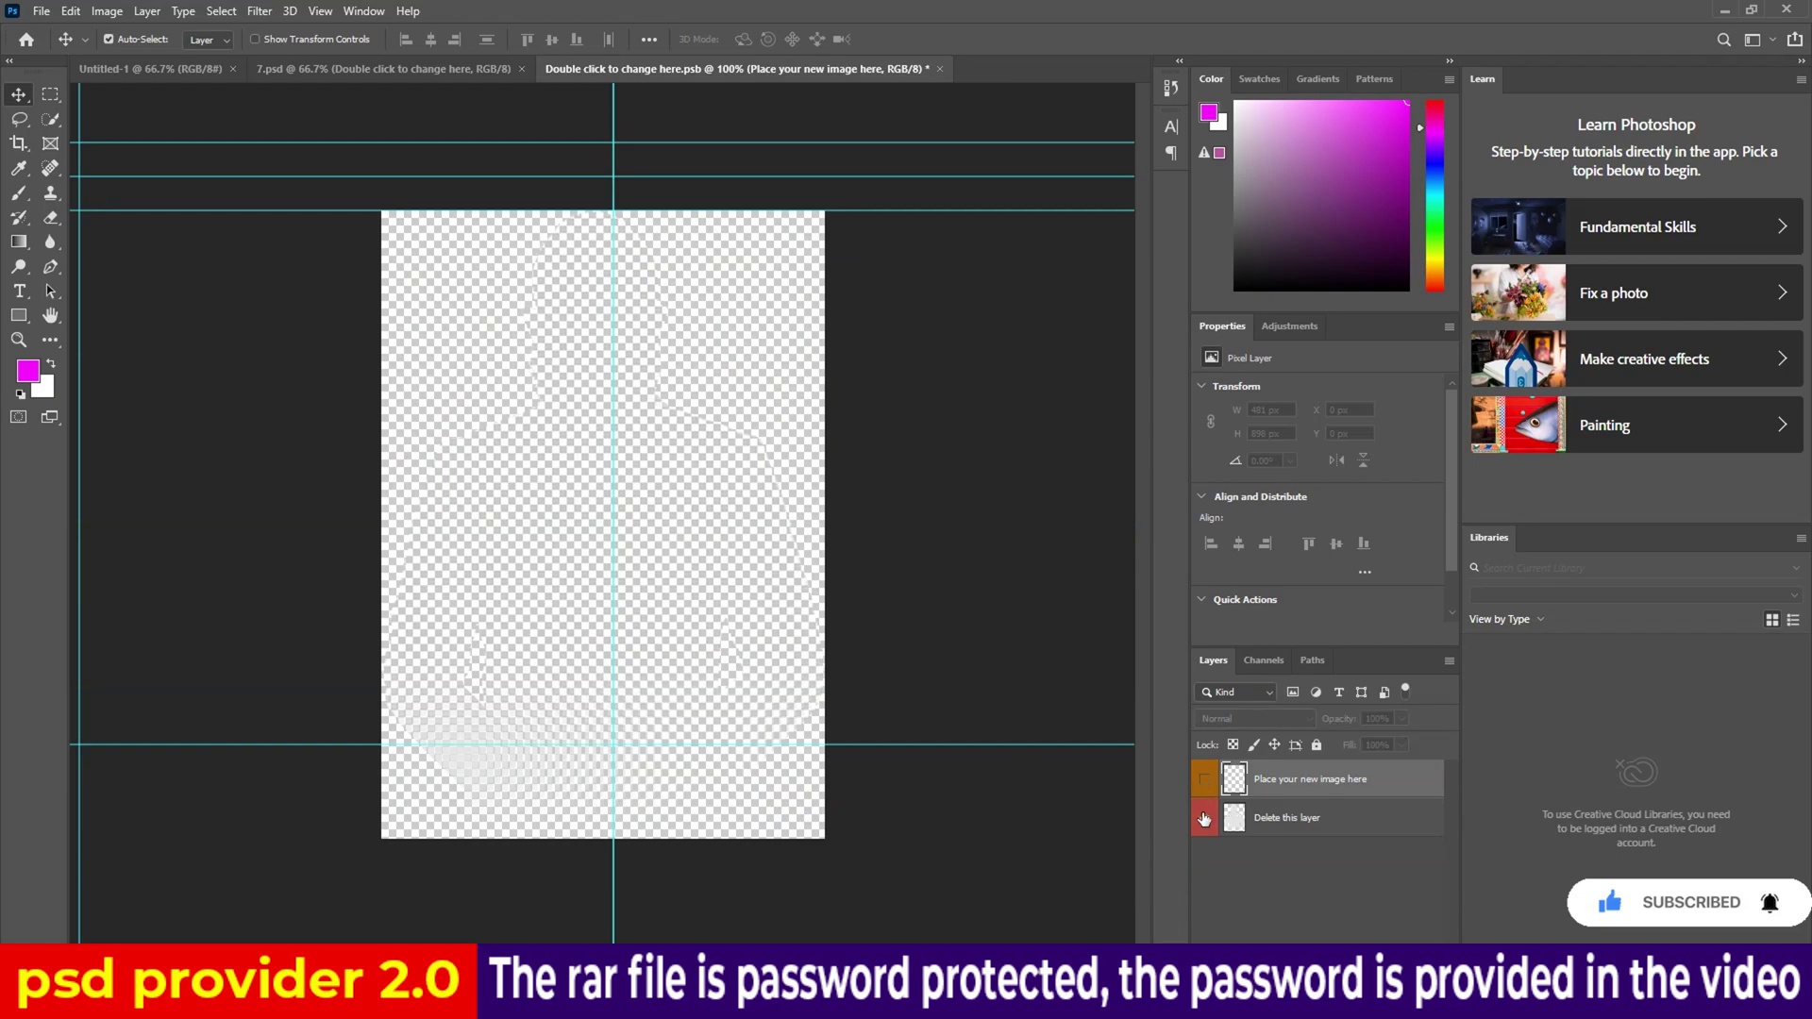
click(1204, 819)
Place hhjytytj.png into the smart object and save it back to the flyer.
click(811, 892)
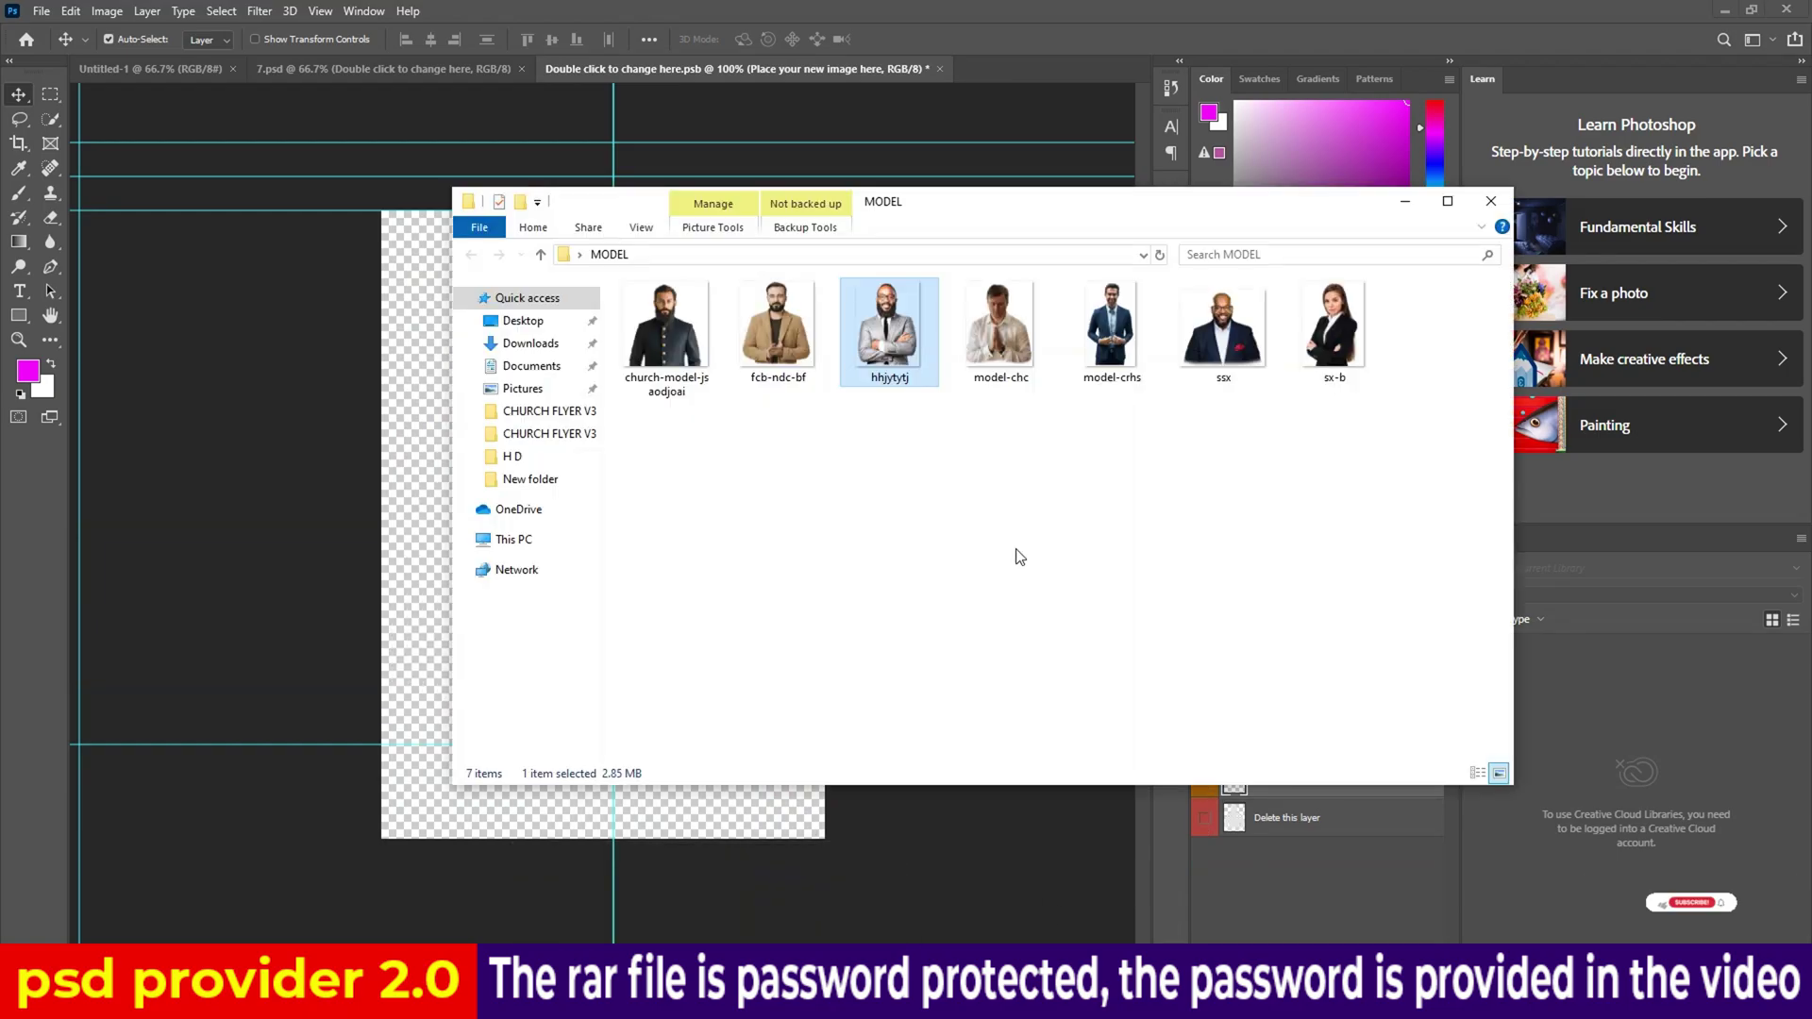
mouse_move(888, 330)
mouse_down()
mouse_move(476, 930)
mouse_move(695, 764)
mouse_up()
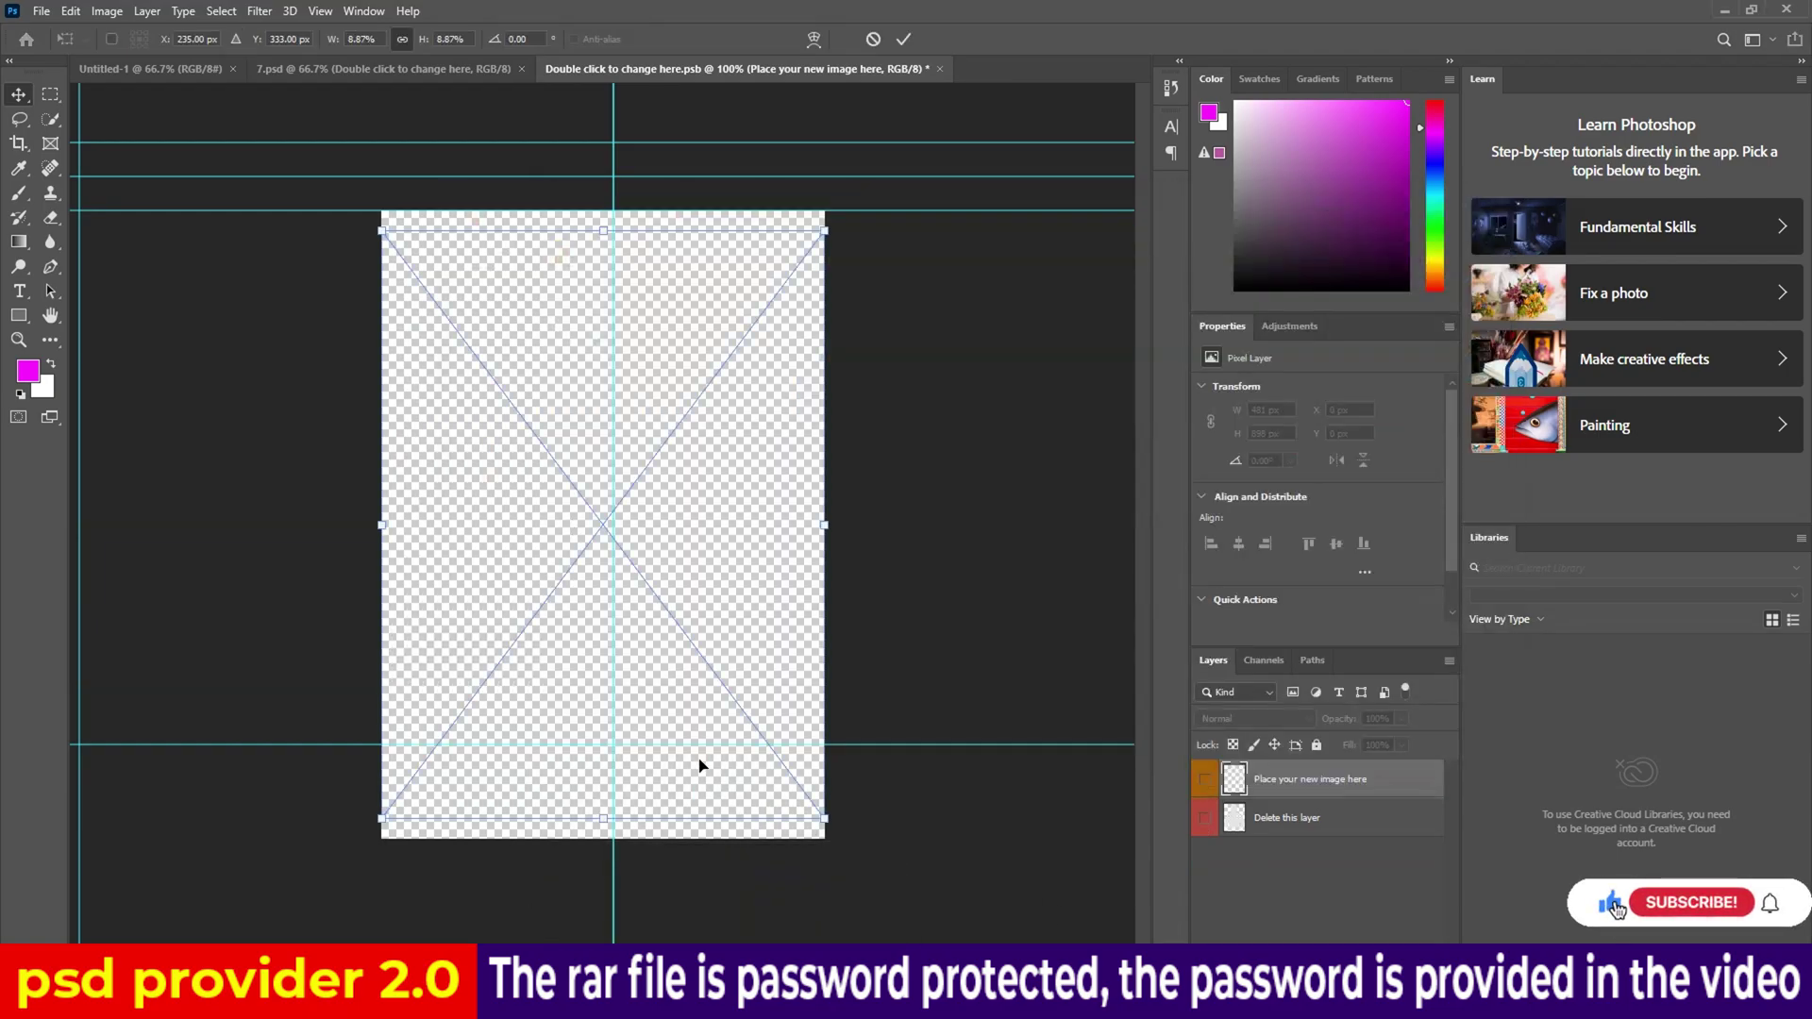
click(903, 40)
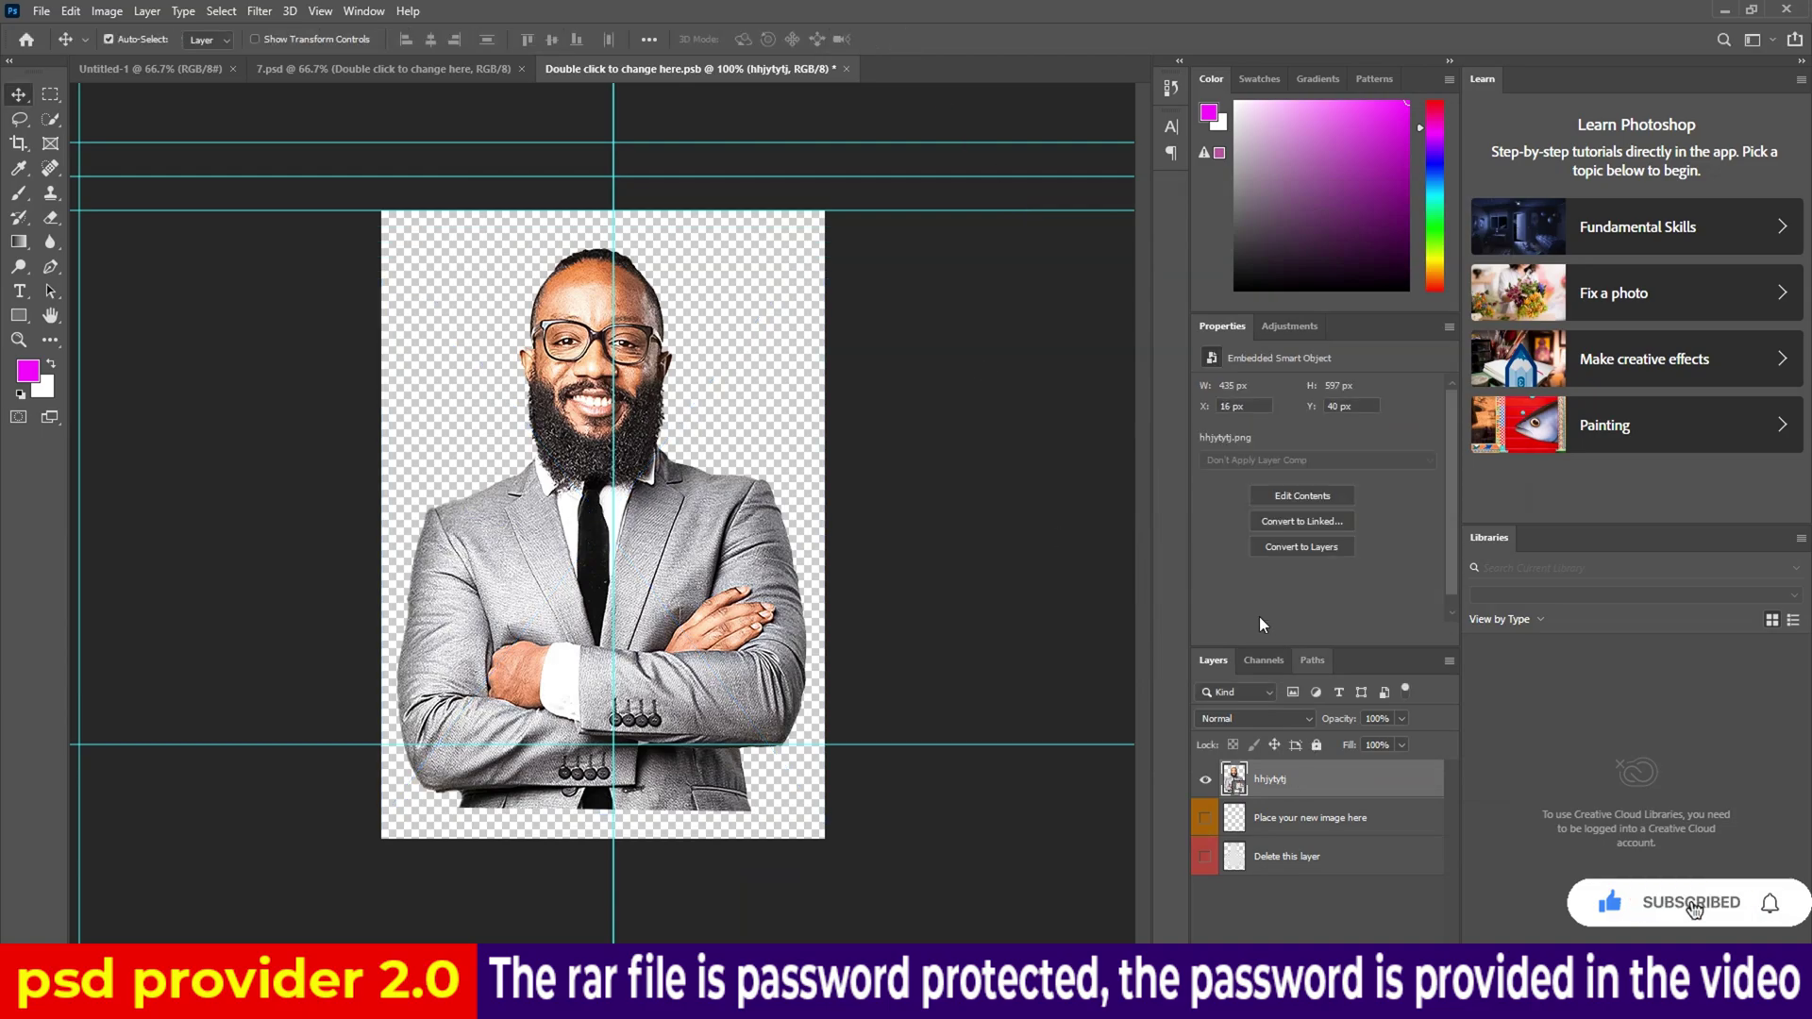
click(847, 70)
click(817, 372)
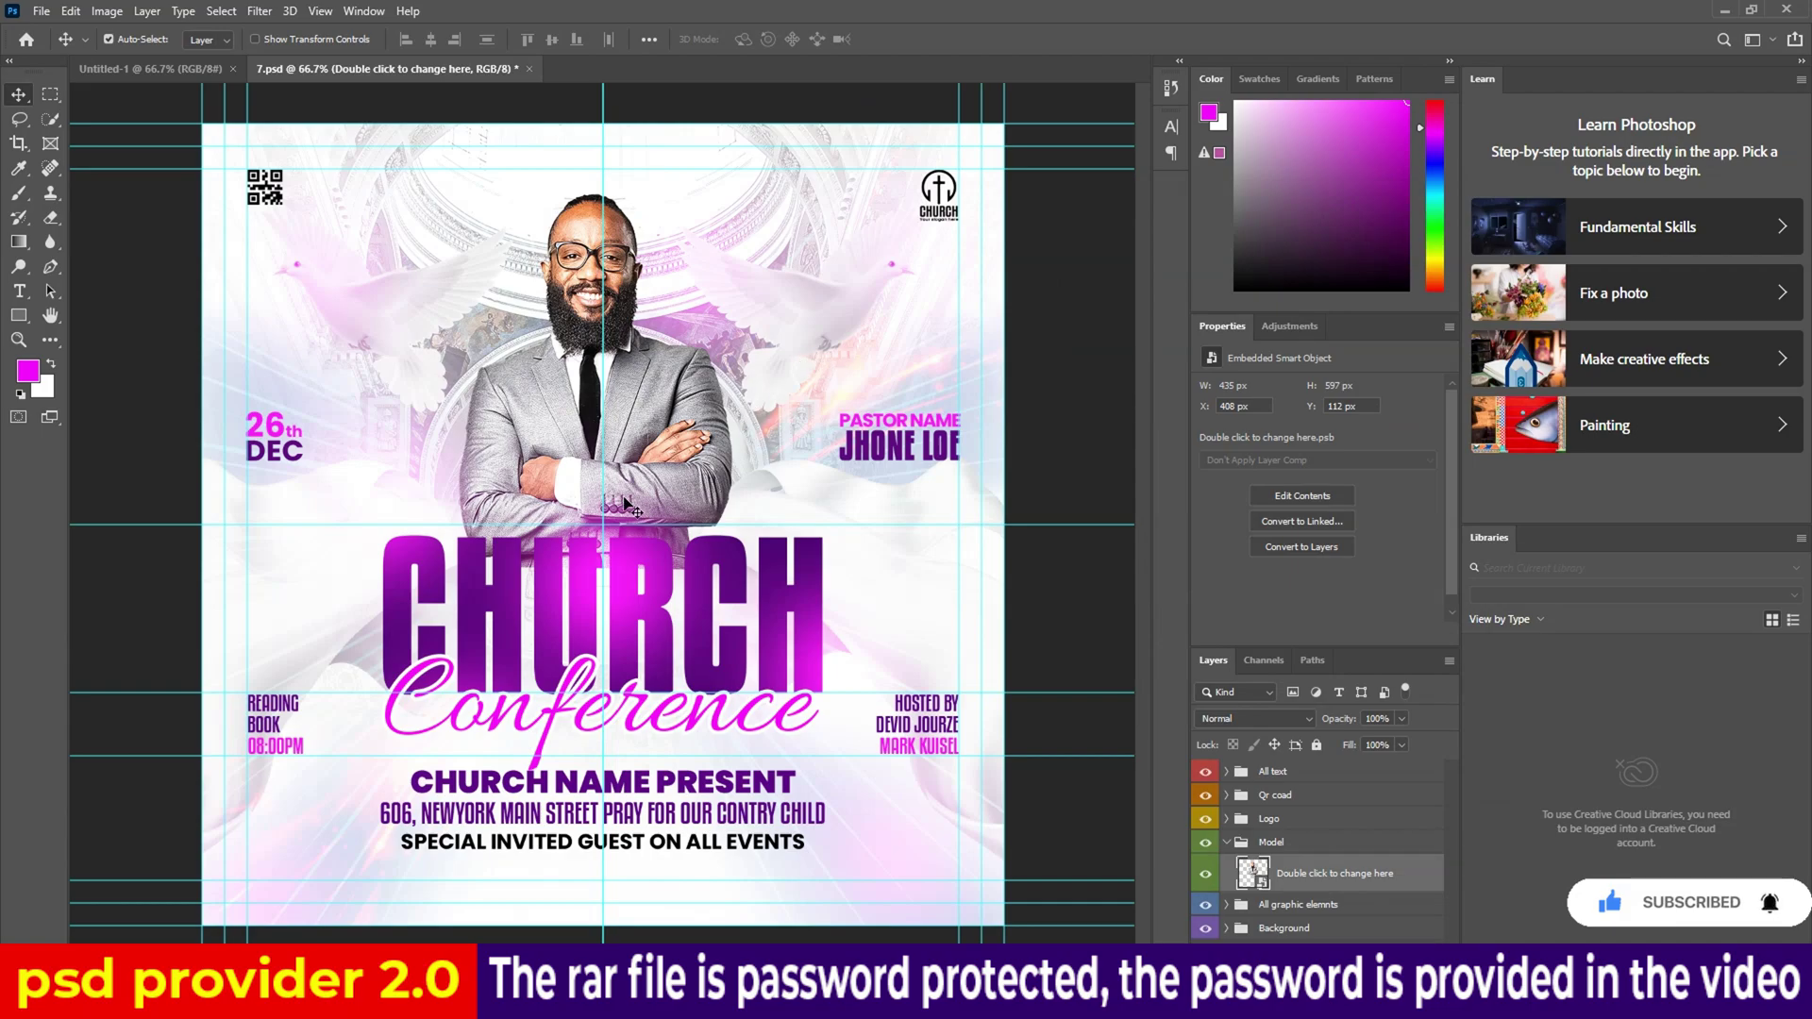
Hide guides, fit the flyer to the window, and close 7.psd without saving.
key(ctrl+minus)
key(ctrl+0)
key(ctrl+semicolon)
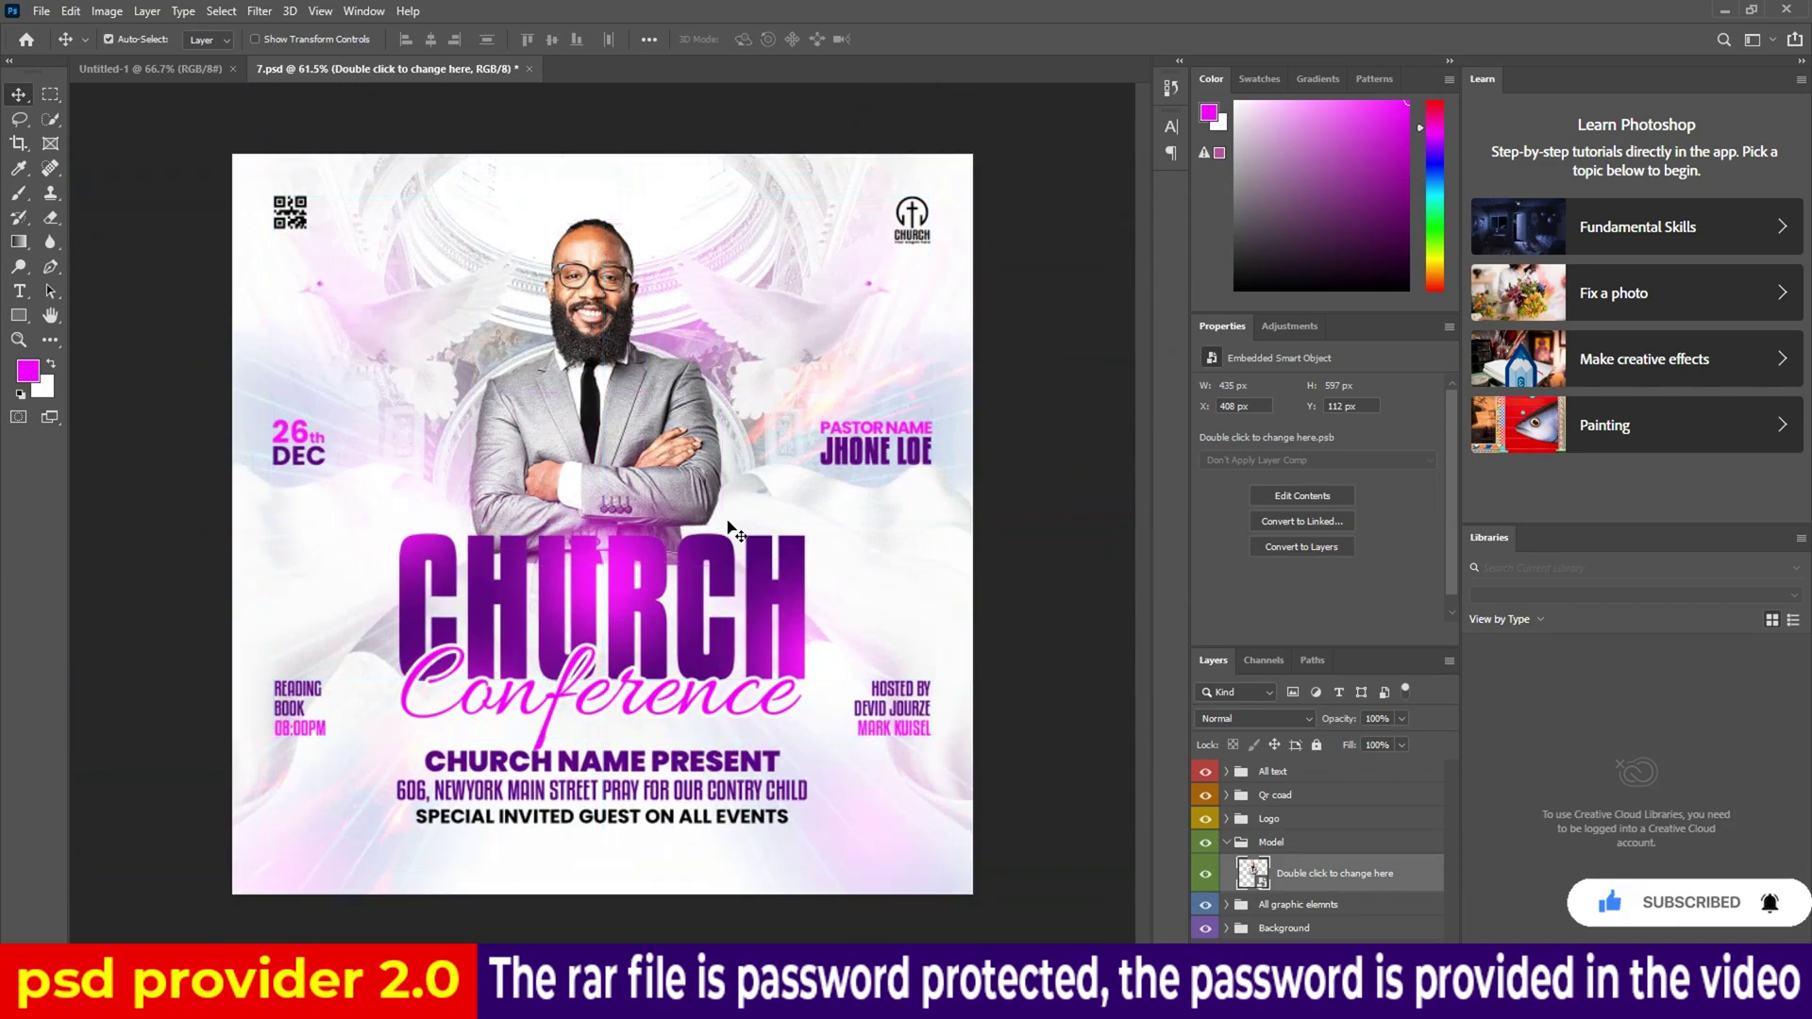
scroll(722, 515, up, 1)
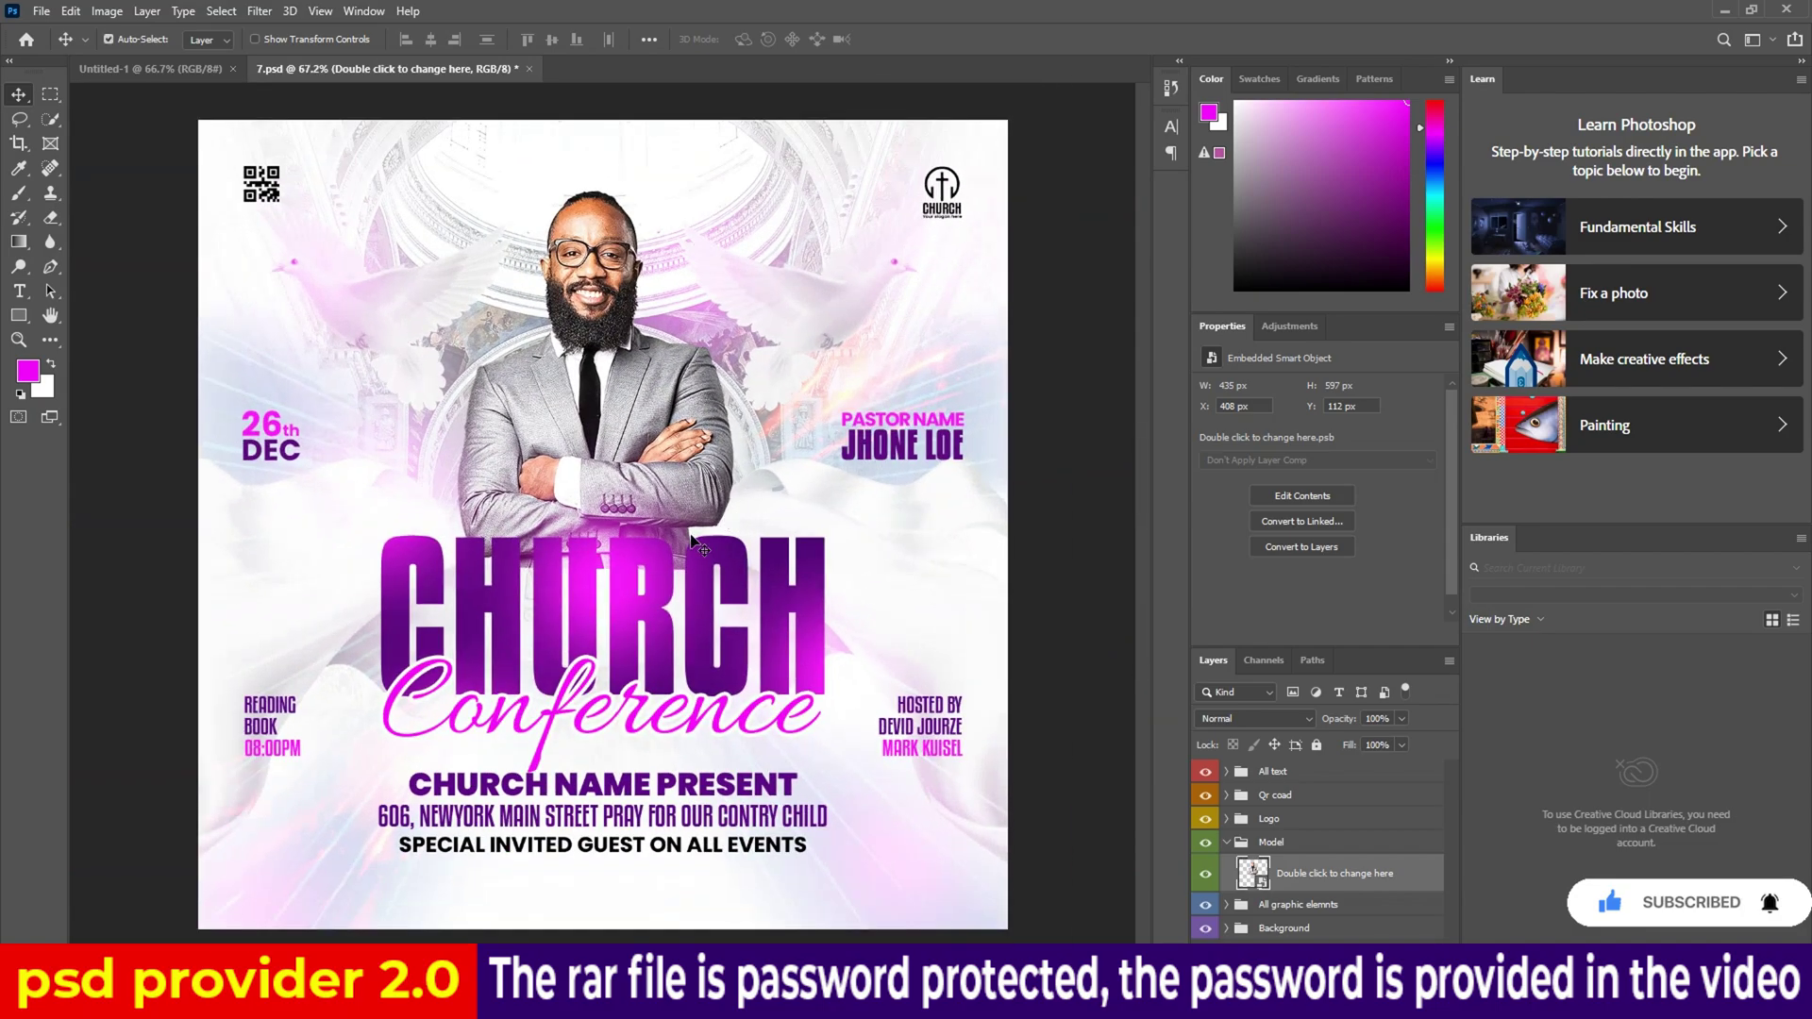
click(530, 69)
click(901, 378)
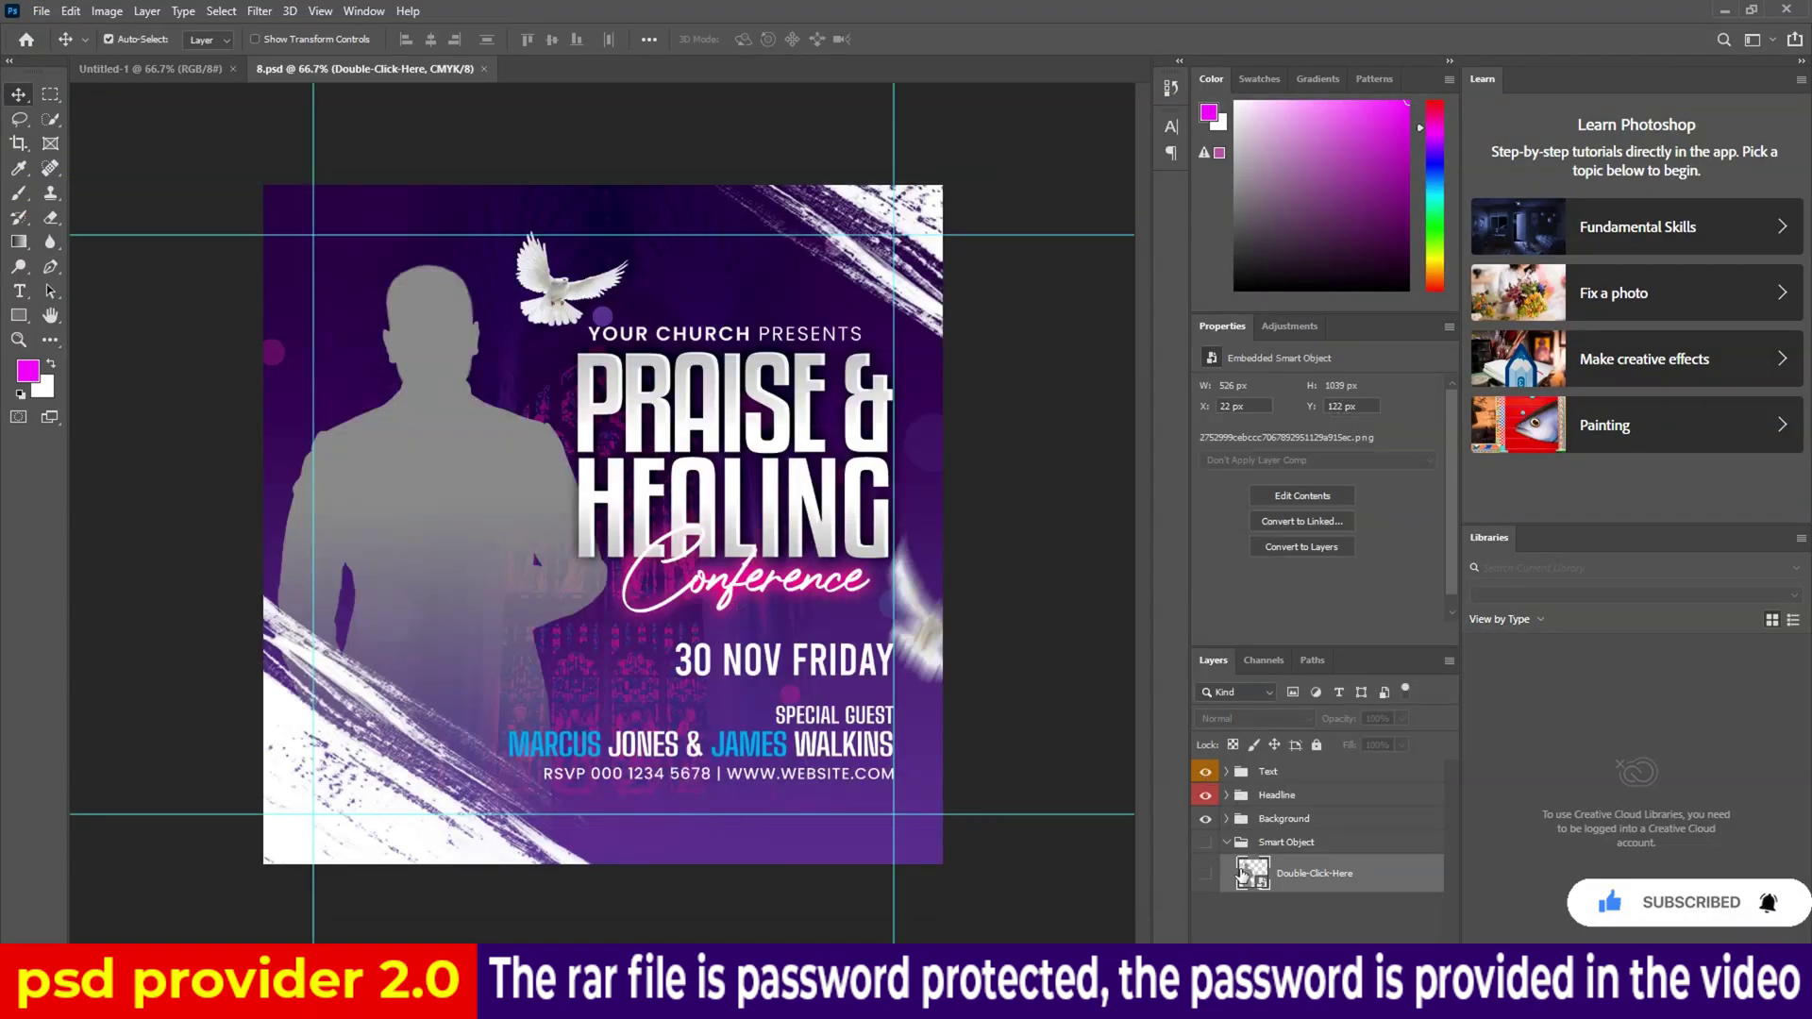
Open the Praise & Healing placeholder smart object and place the sx-b woman photo.
double_click(1242, 876)
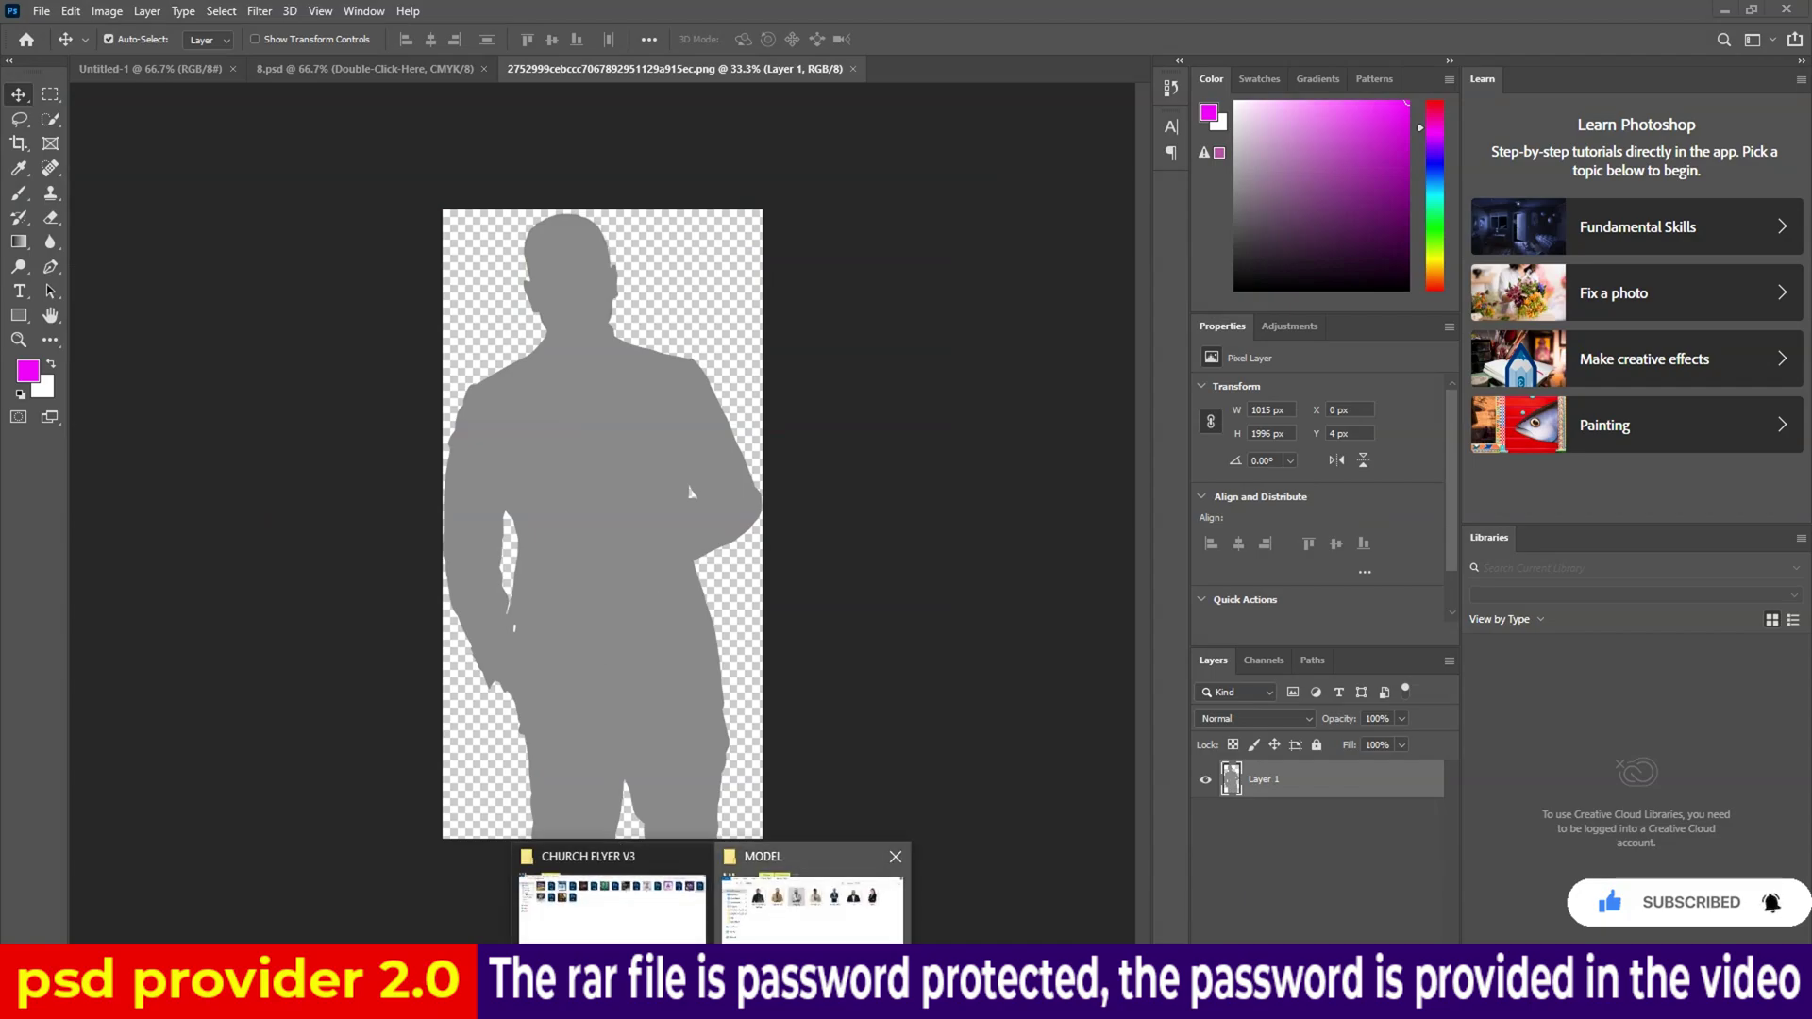
click(812, 897)
click(1331, 341)
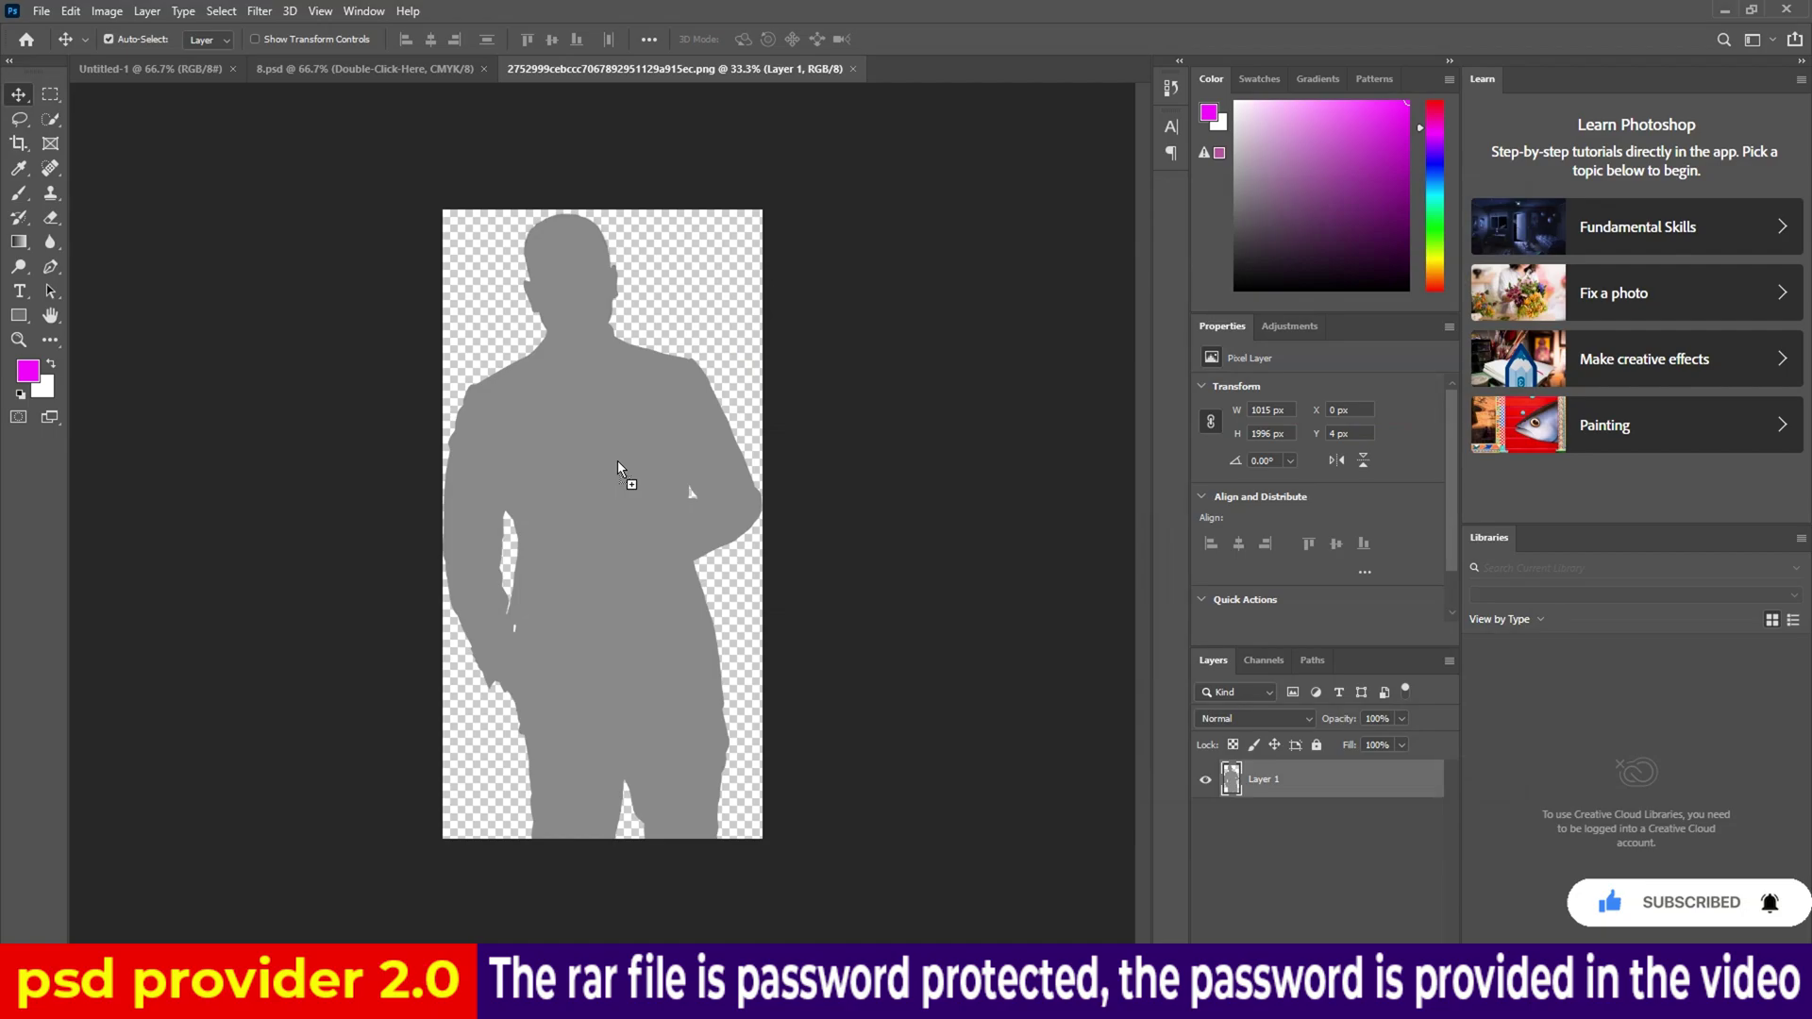
drag(467, 925, 637, 494)
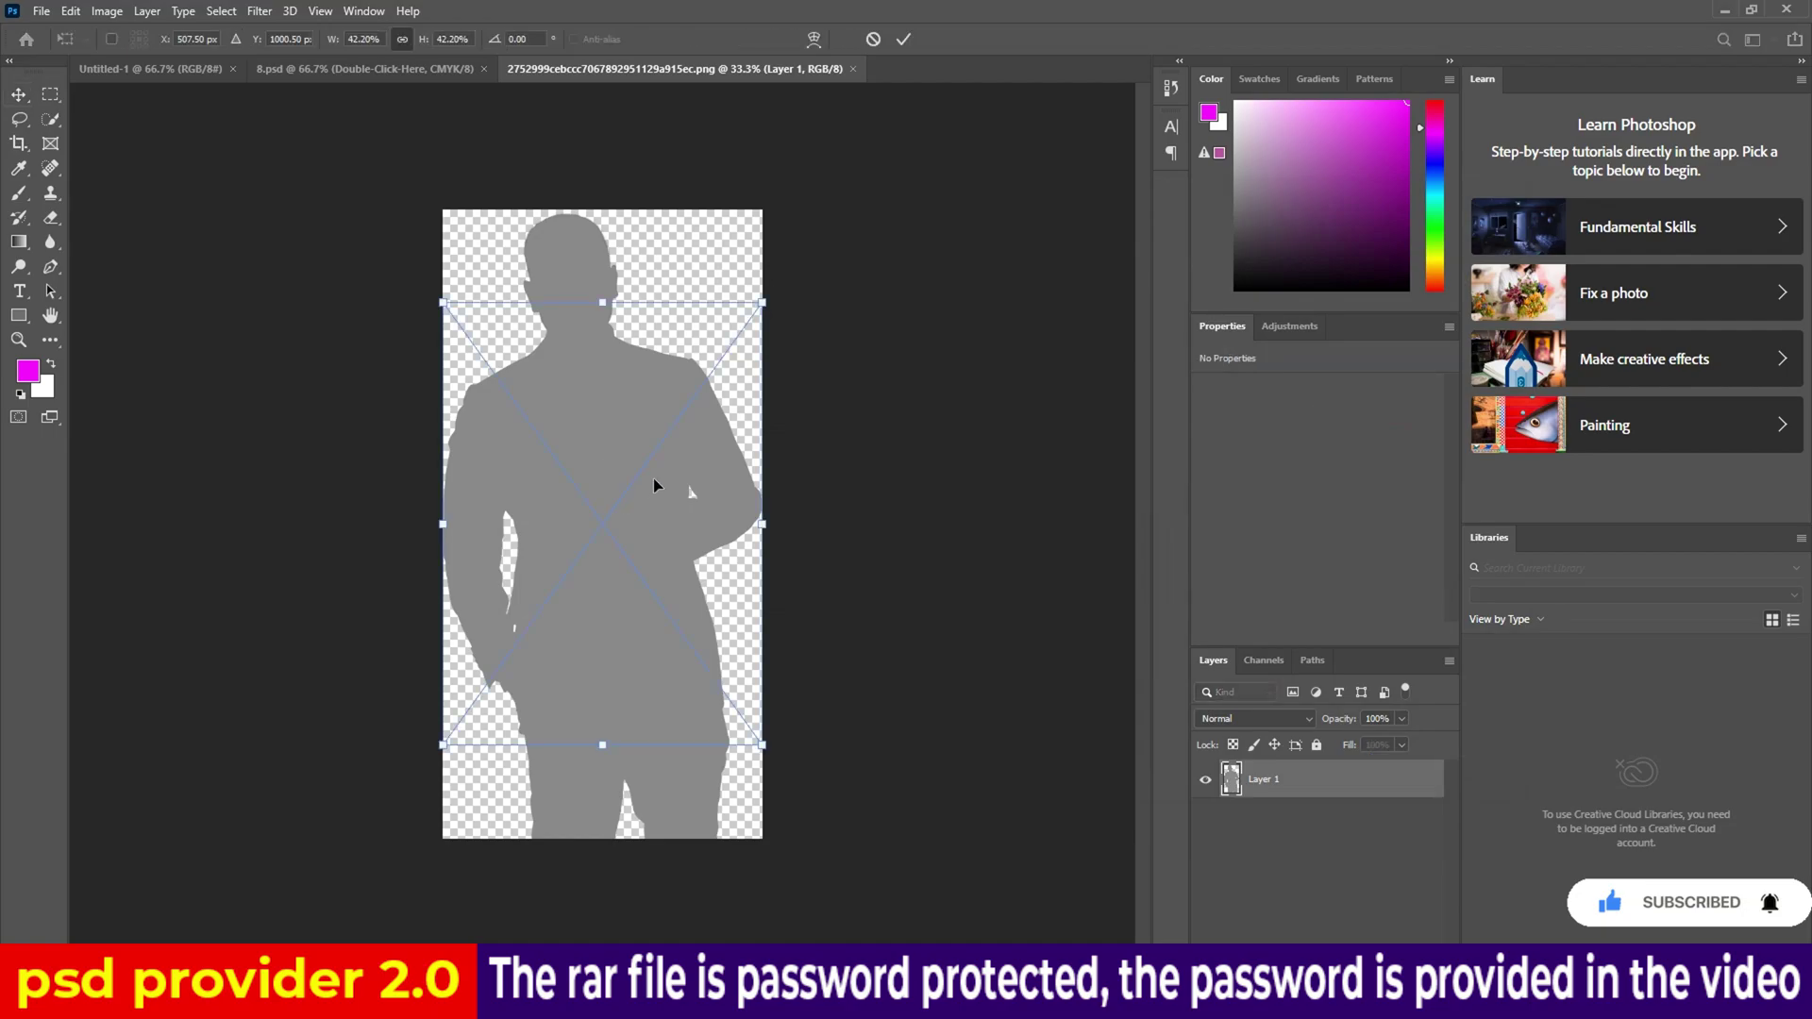
right_click(637, 494)
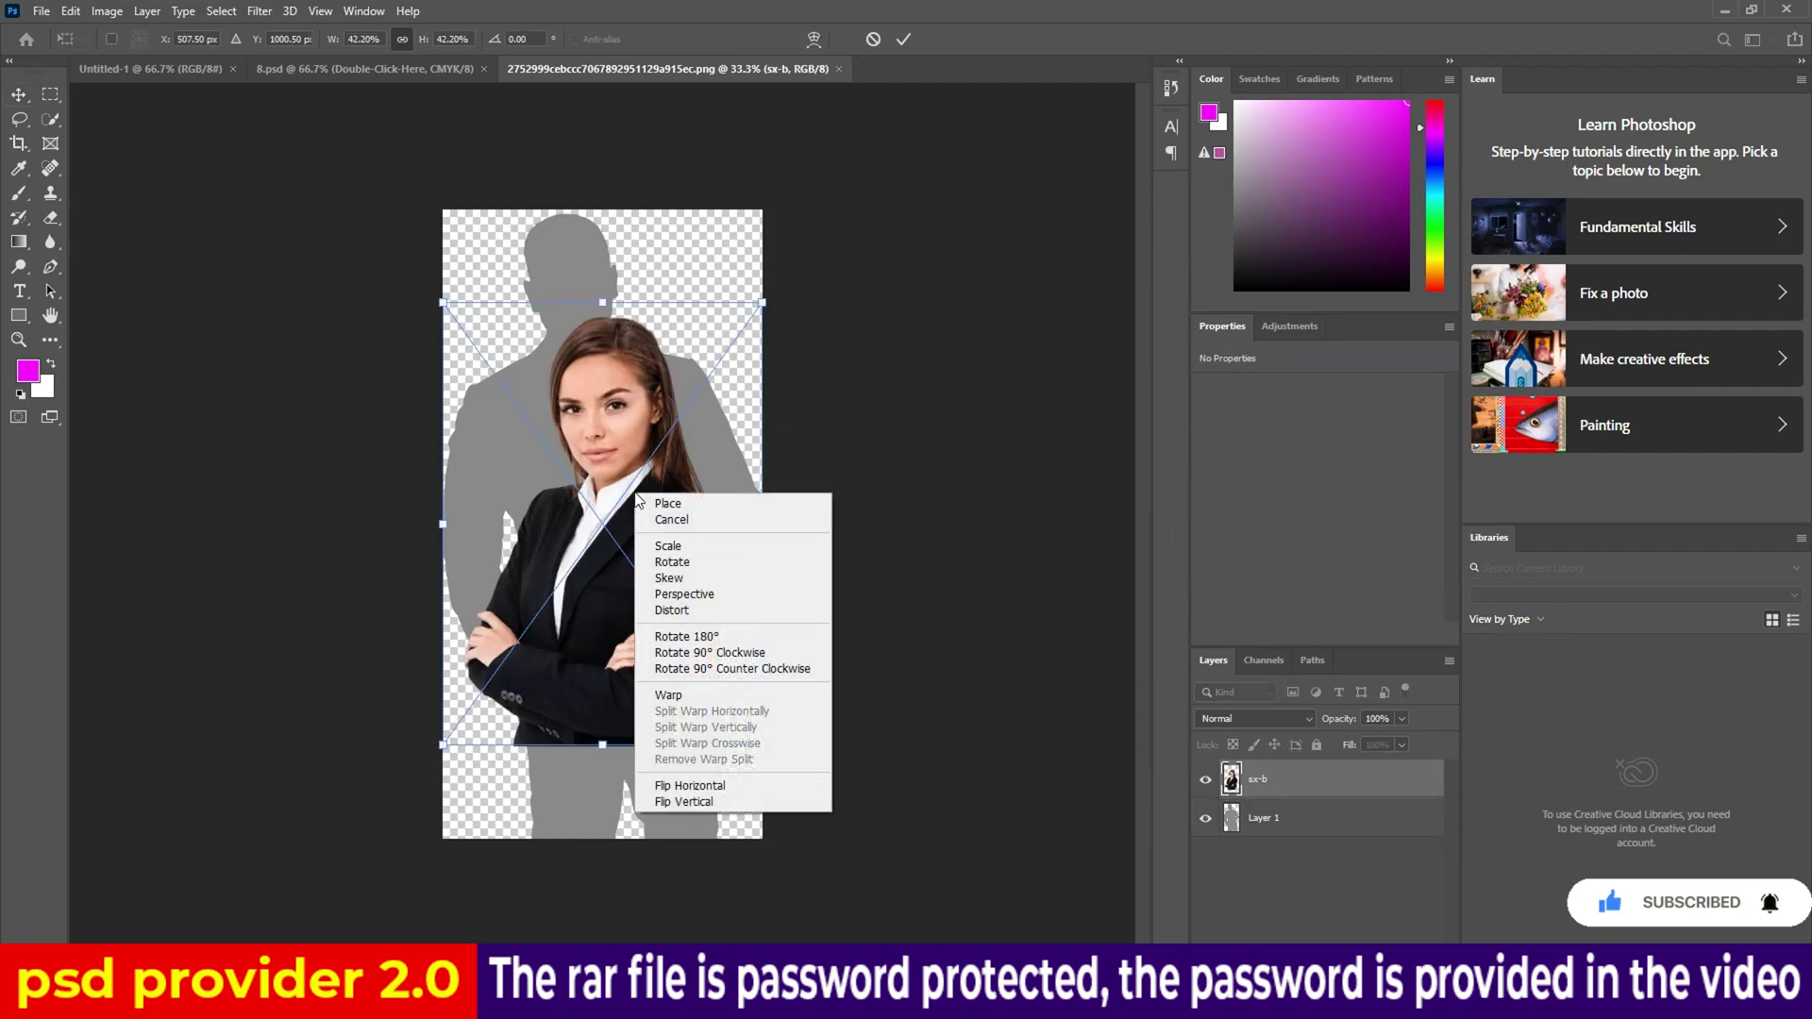
click(752, 668)
Undo the rotation, flip the sx-b photo horizontally, commit, and hide the silhouette.
key(ctrl+z)
right_click(642, 516)
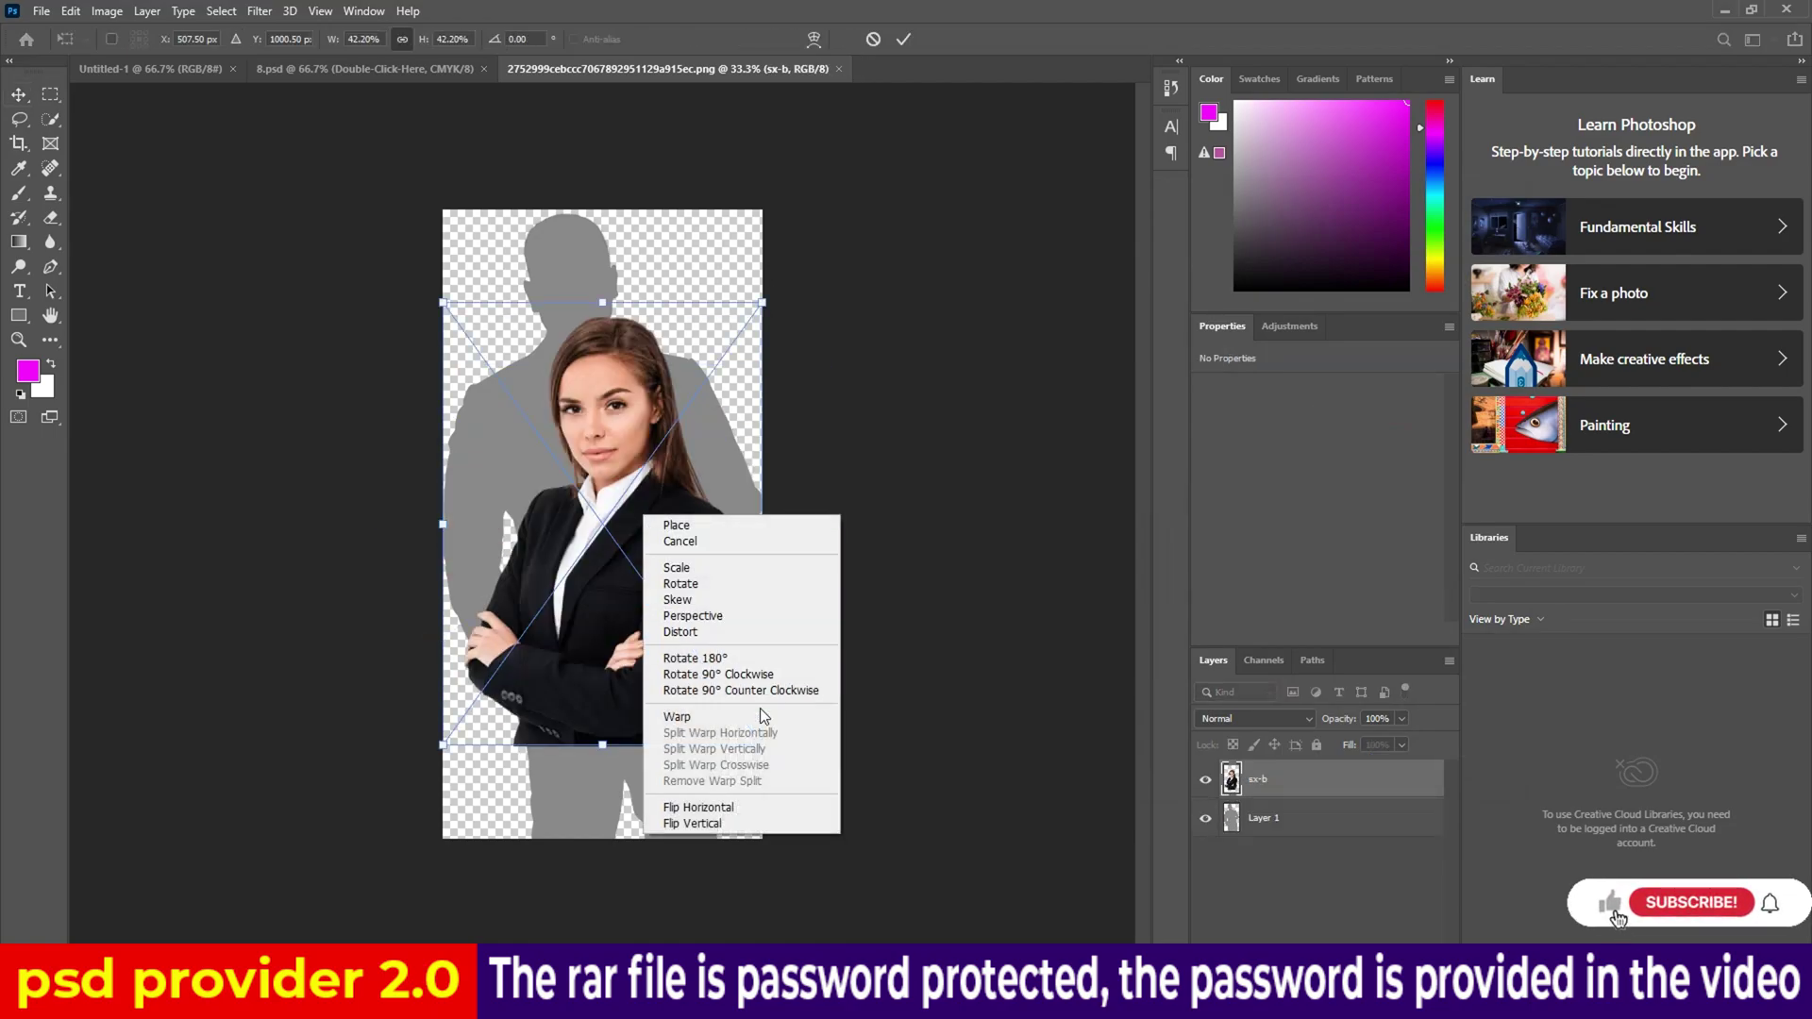
click(698, 808)
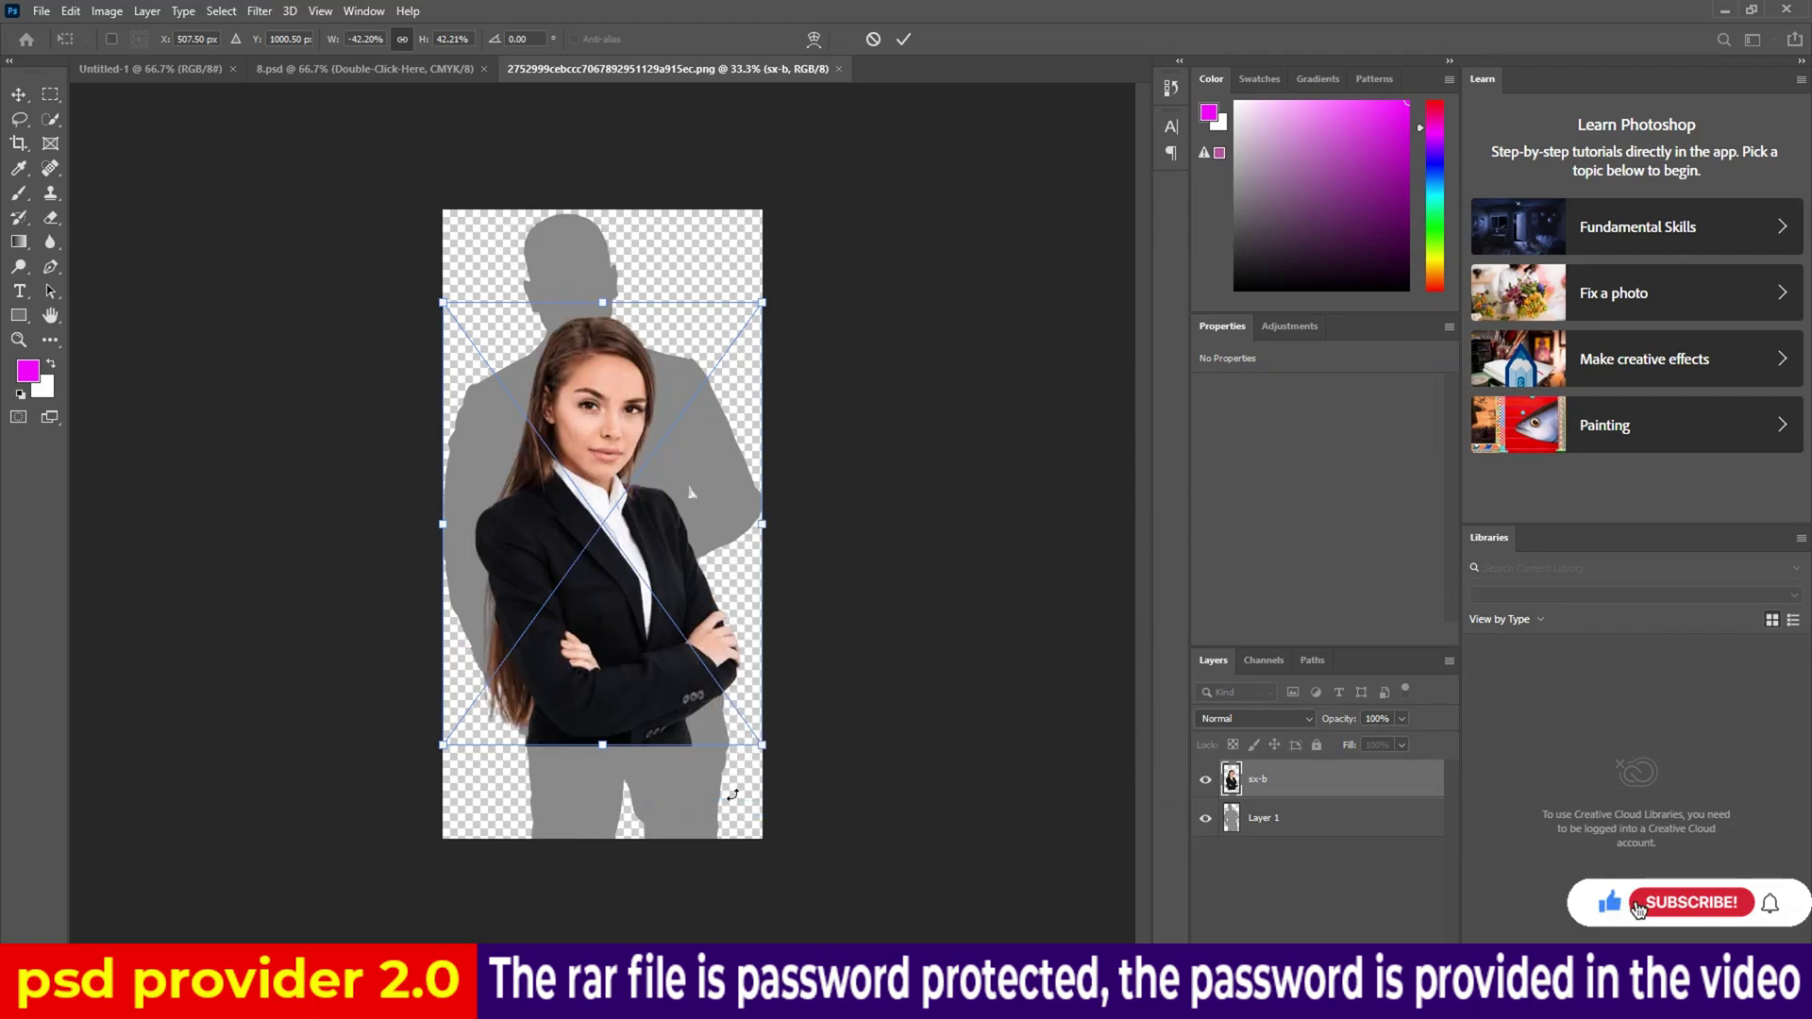
click(904, 38)
click(1205, 818)
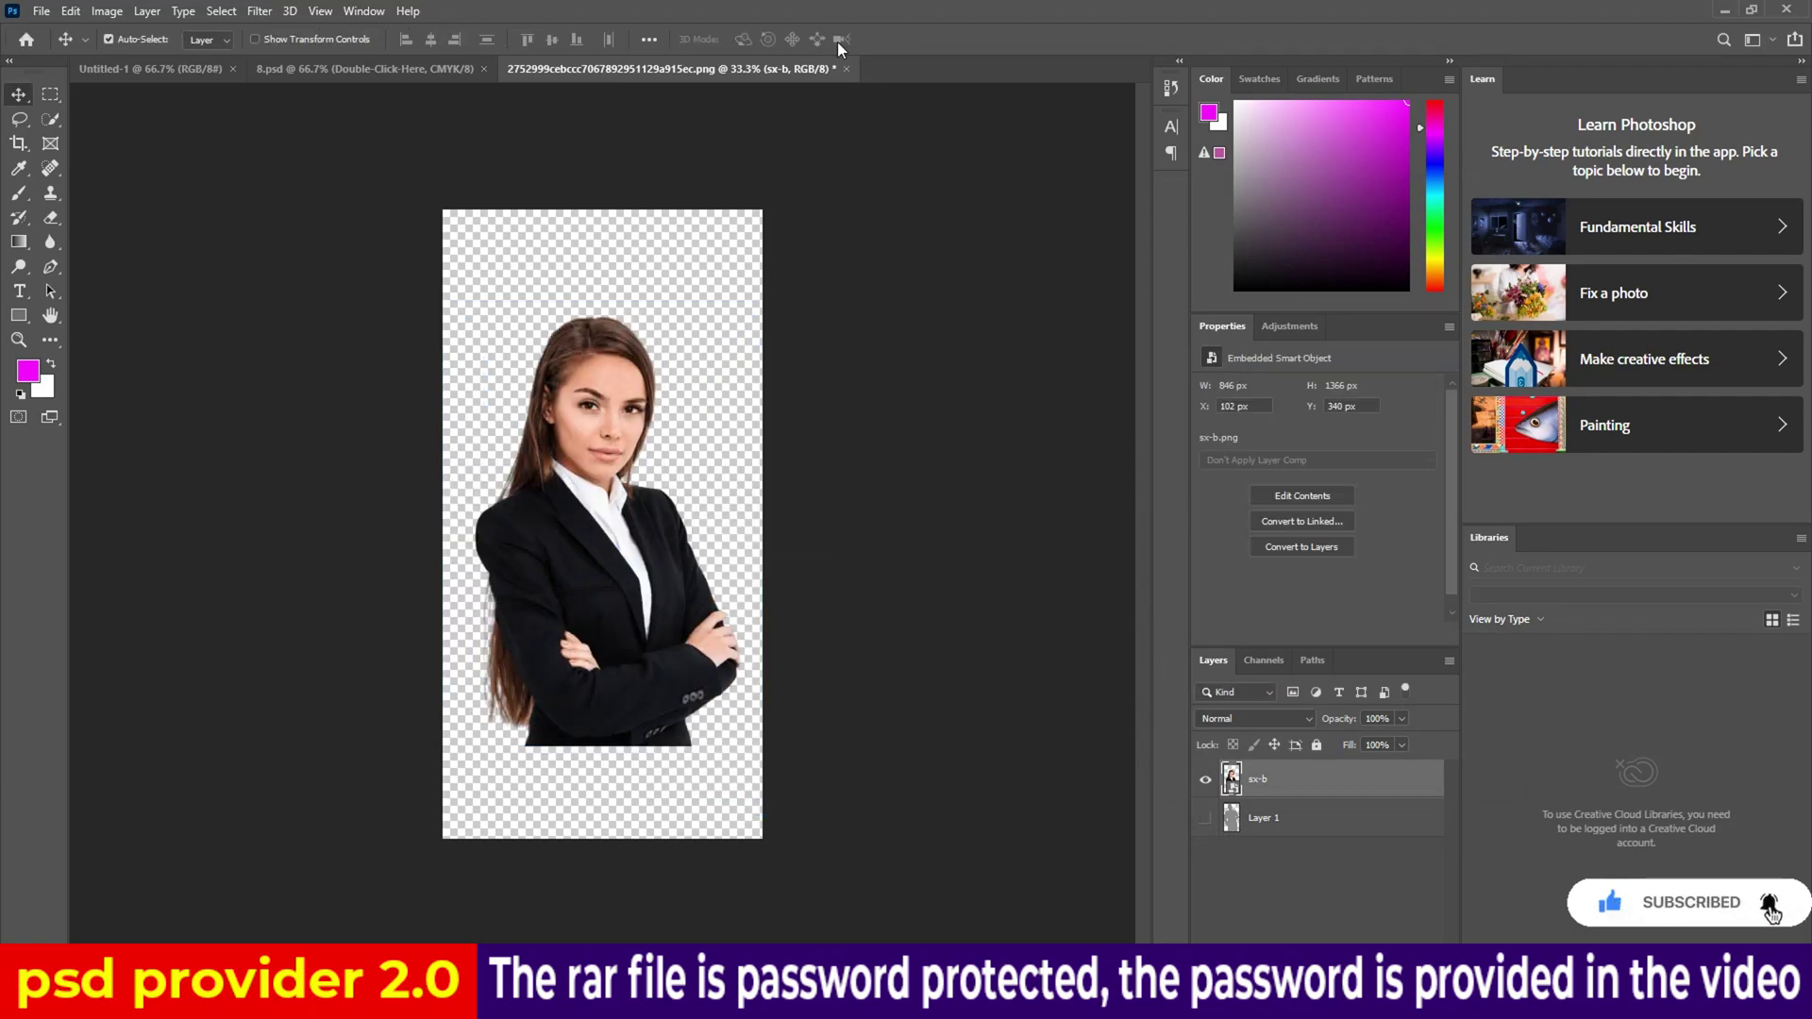
Save the smart object, dismiss the cloud prompt, and close the silhouette image unsaved.
click(847, 70)
click(819, 391)
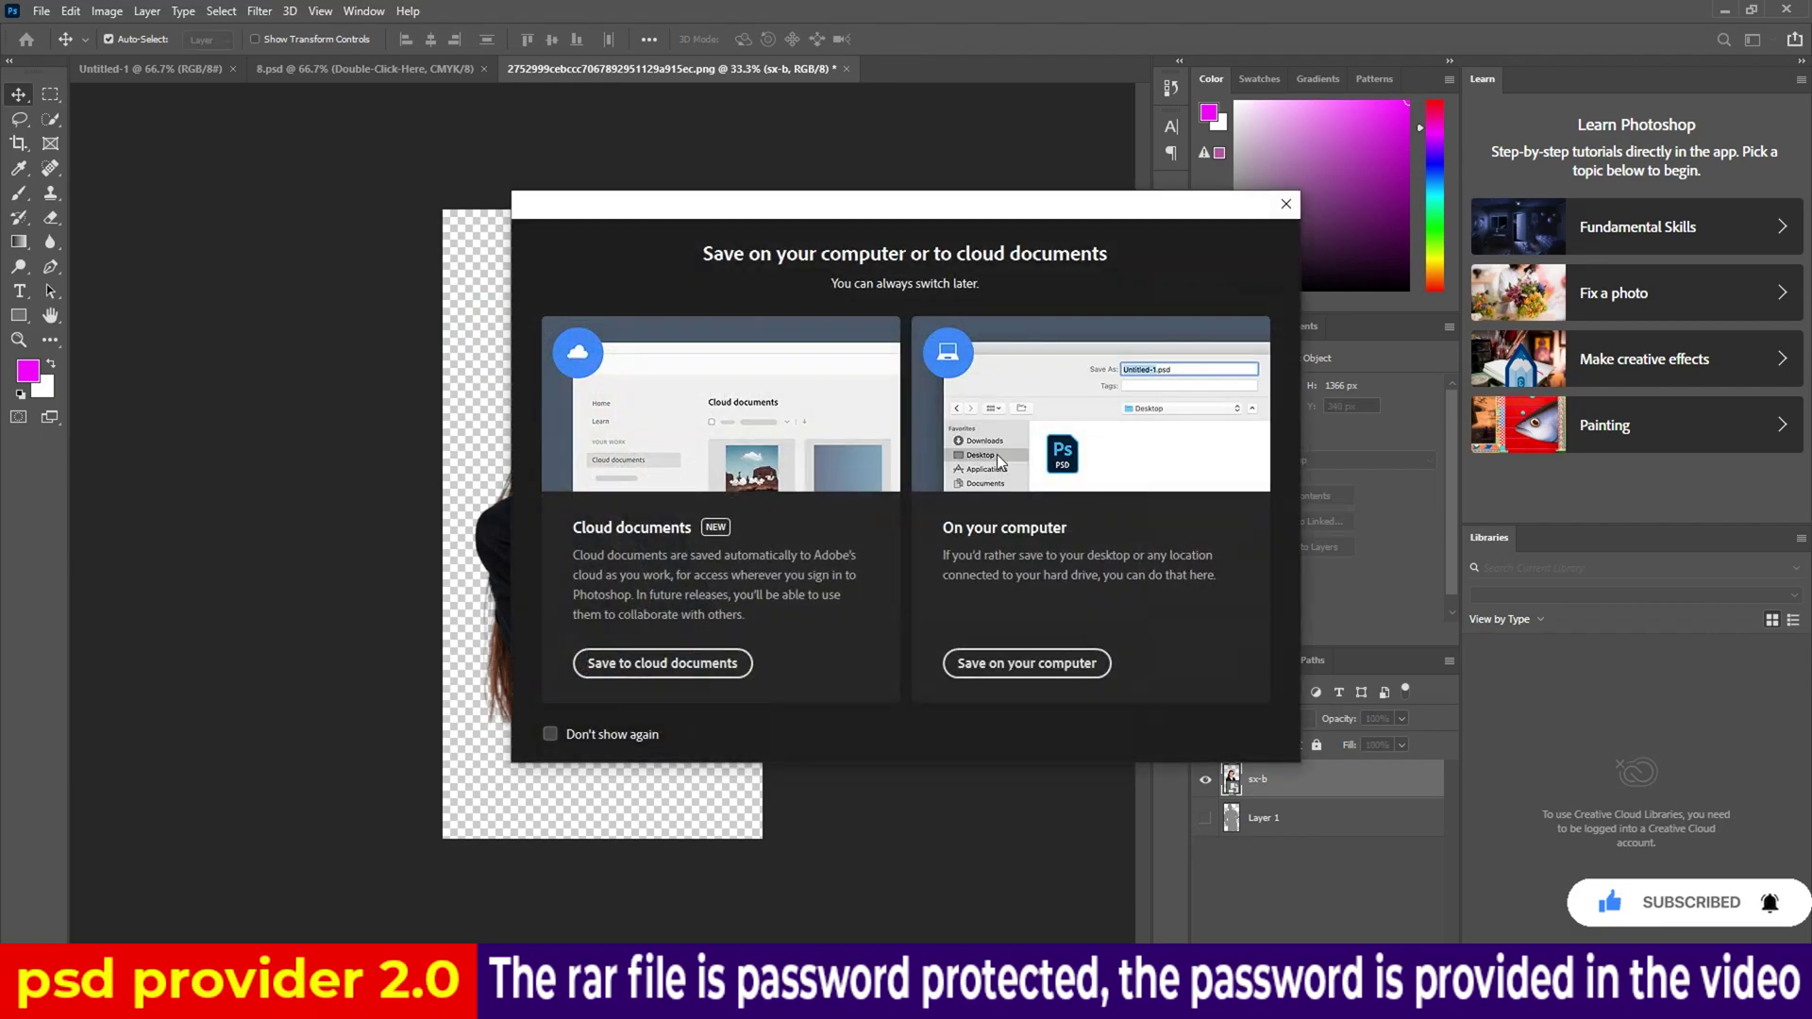
click(1285, 203)
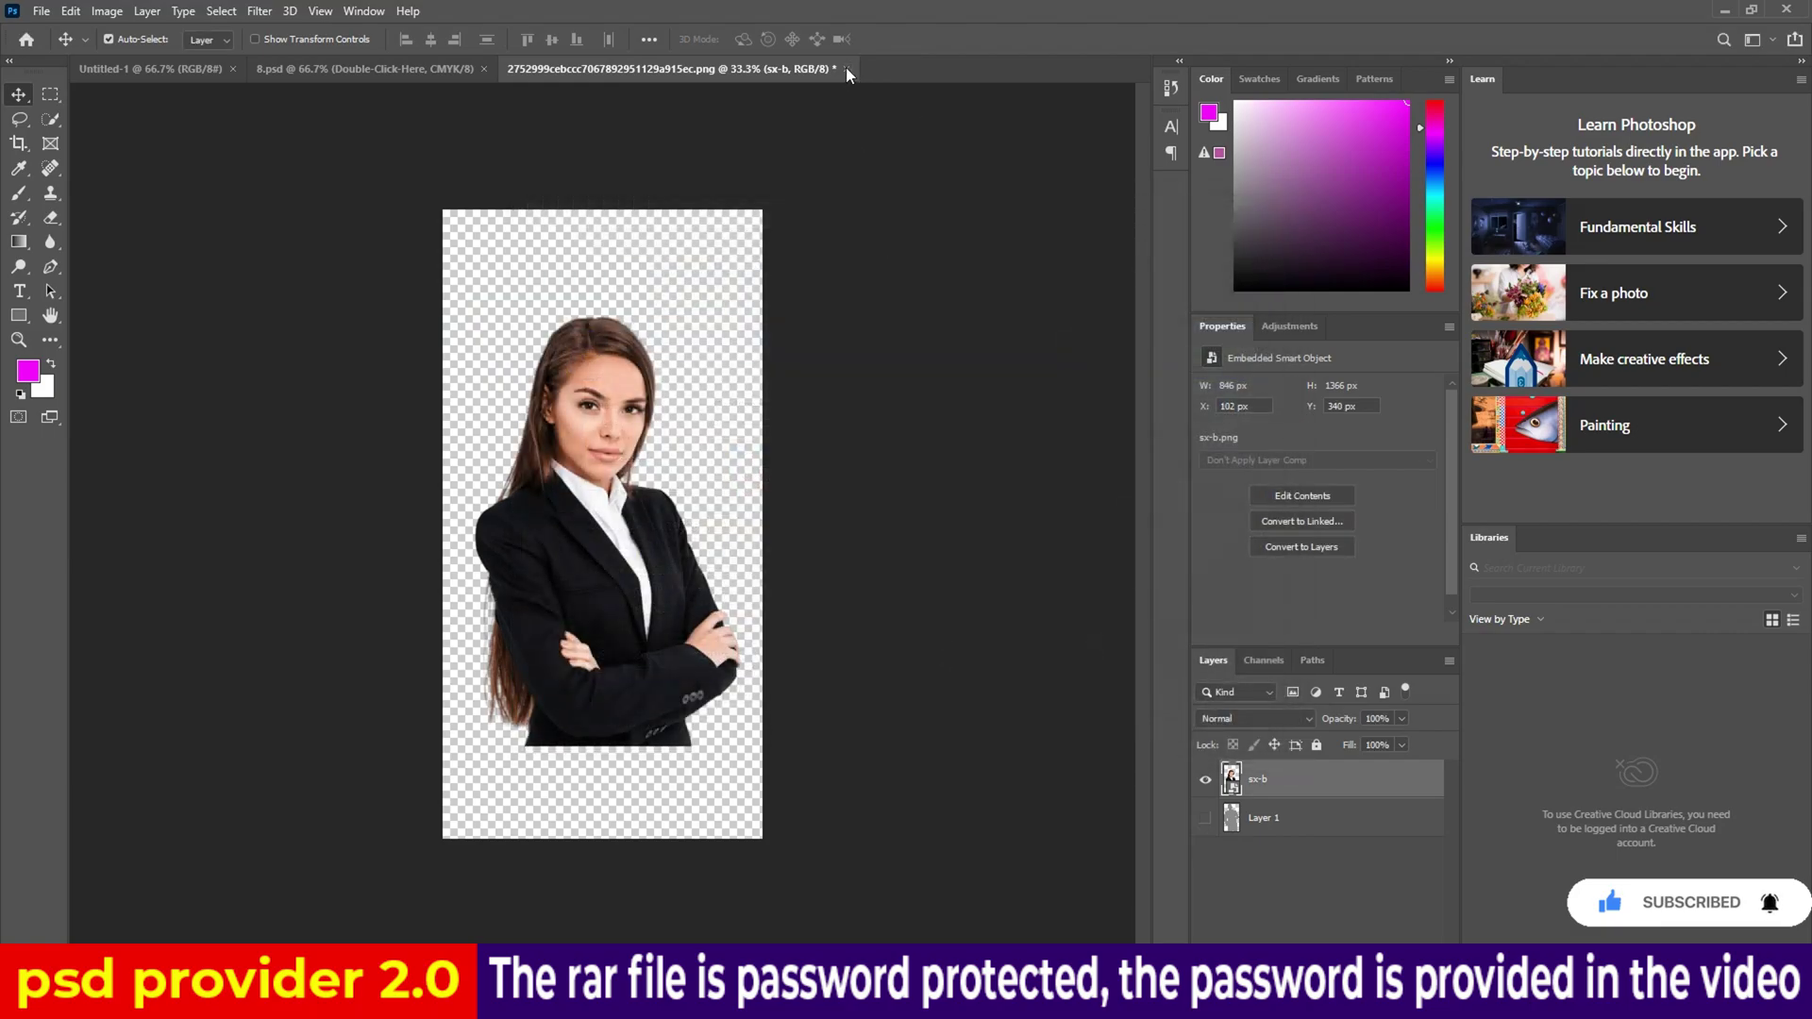
click(847, 69)
click(897, 386)
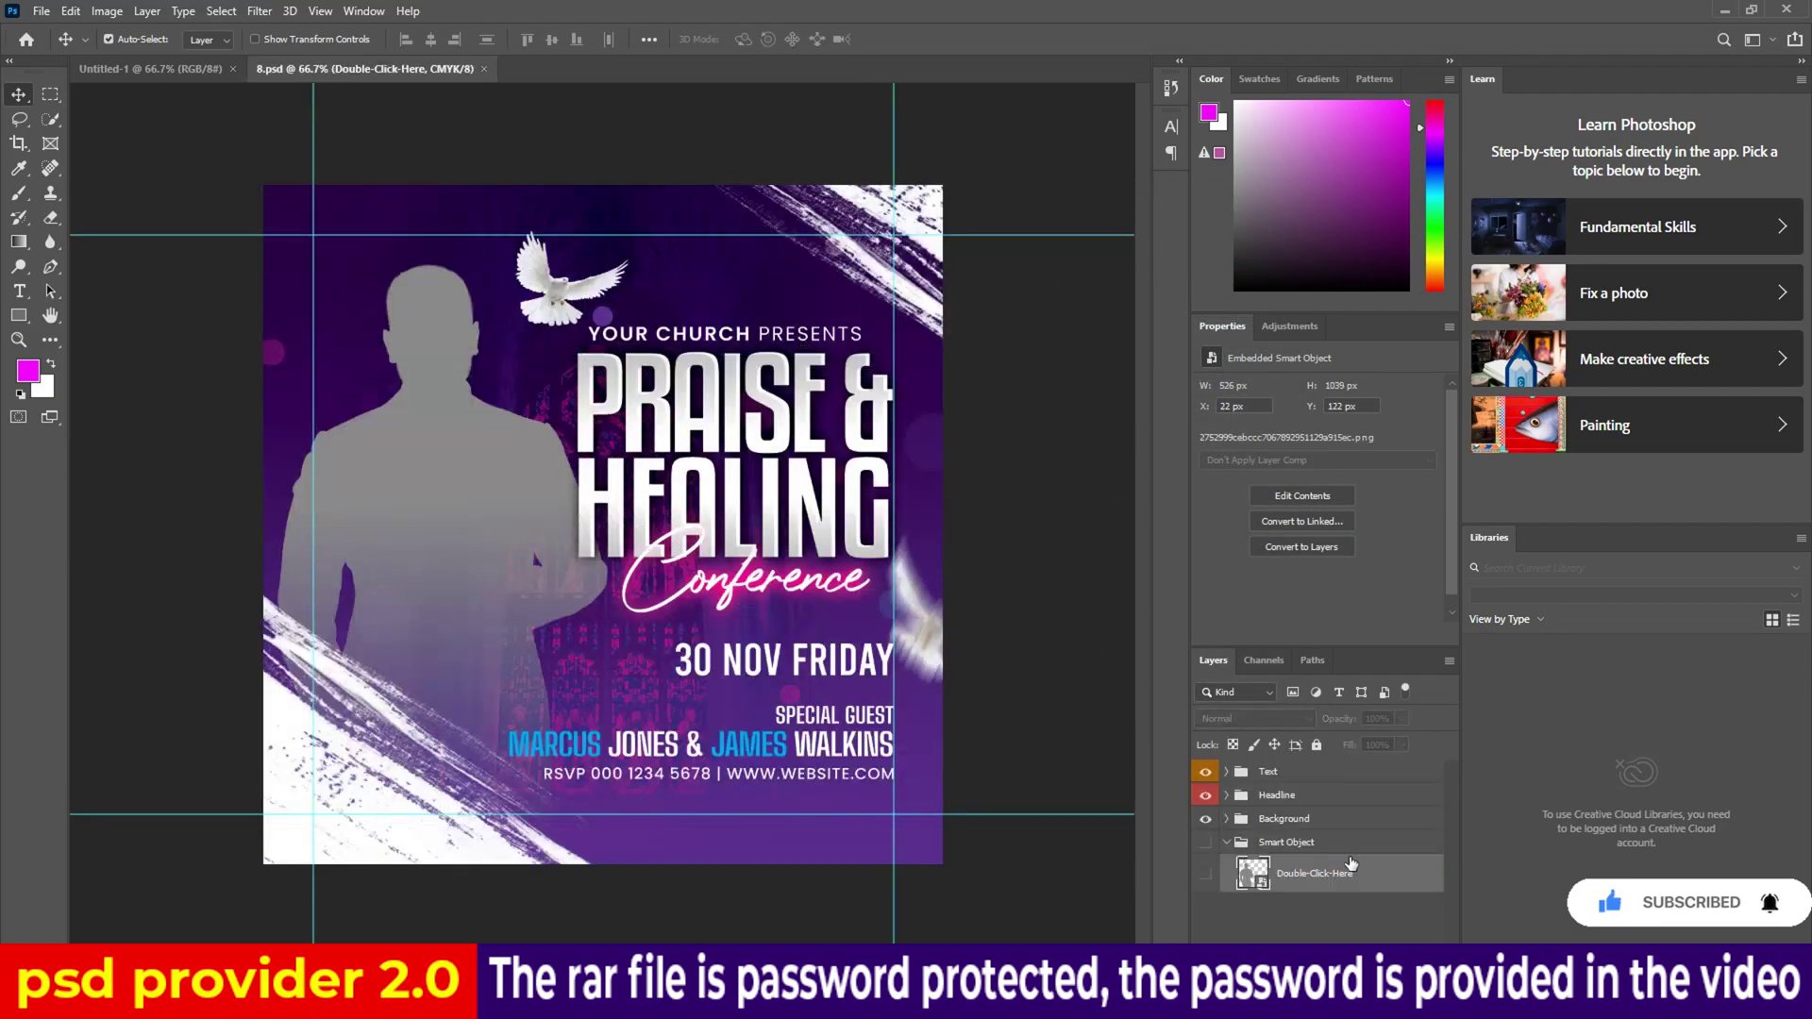
Convert Double-Click-Here to a nested smart object, open it, and place the sx-b photo.
right_click(1331, 876)
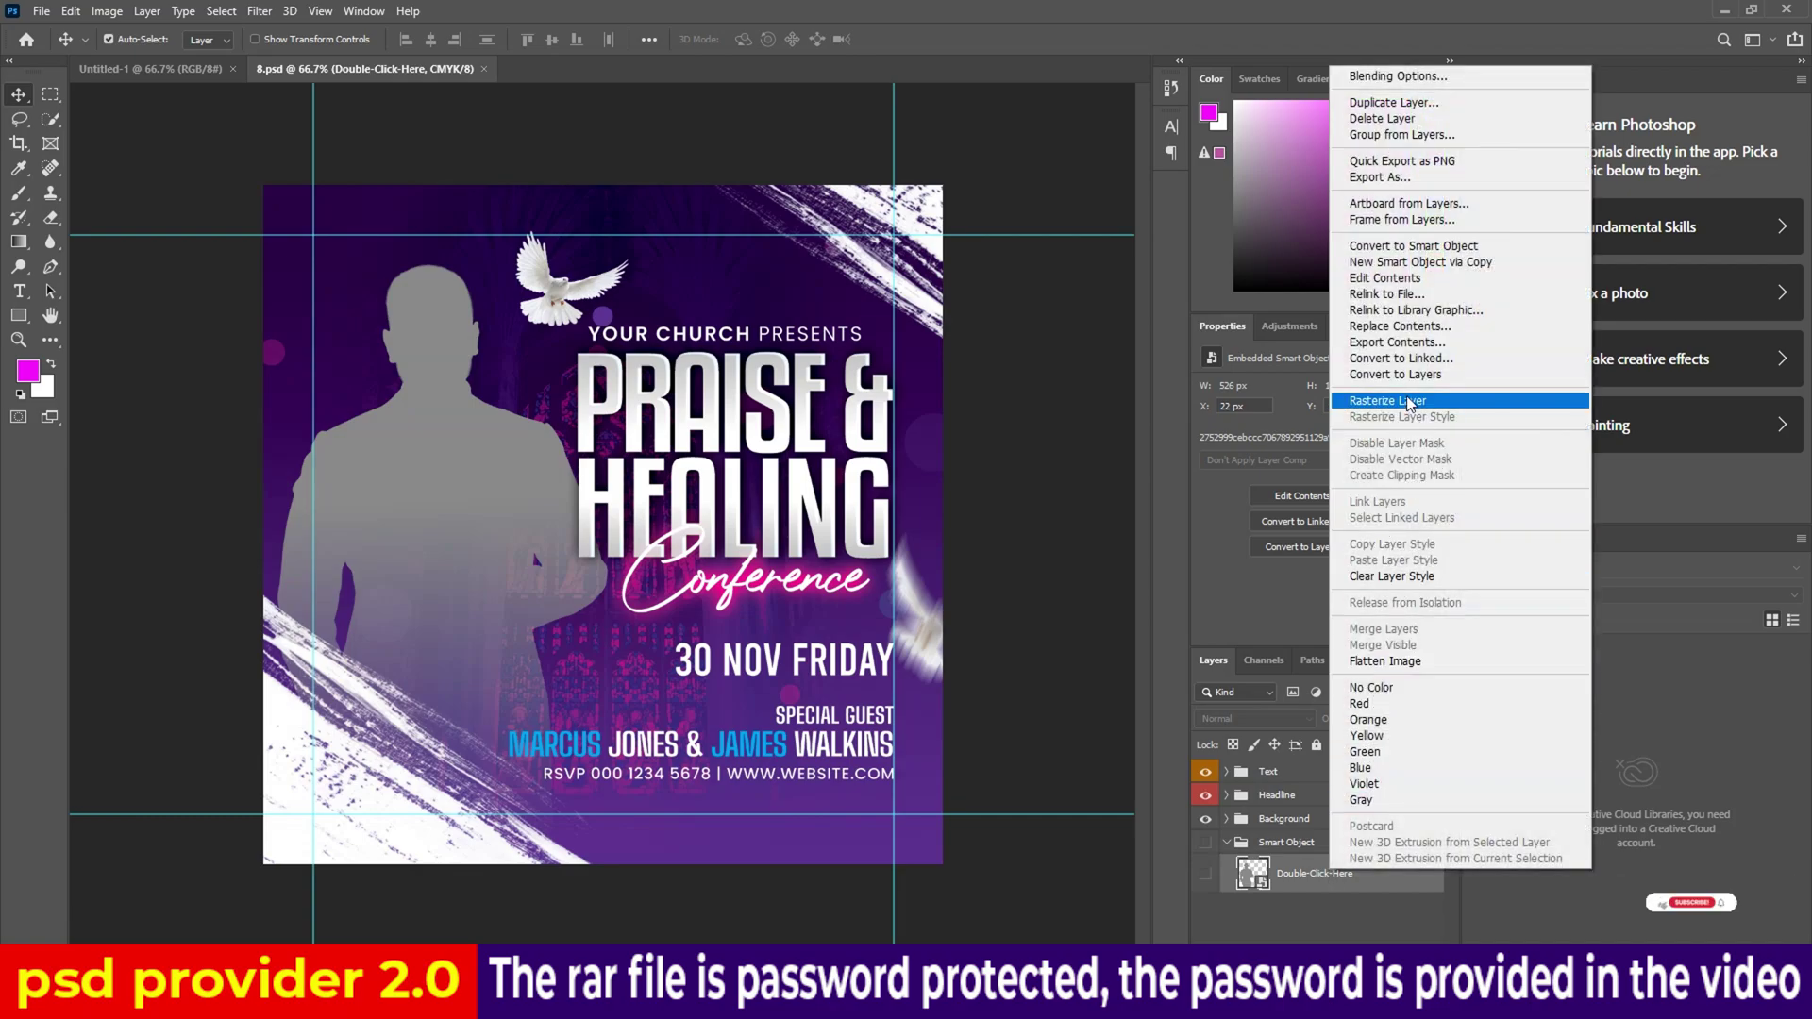
click(1413, 246)
double_click(1253, 875)
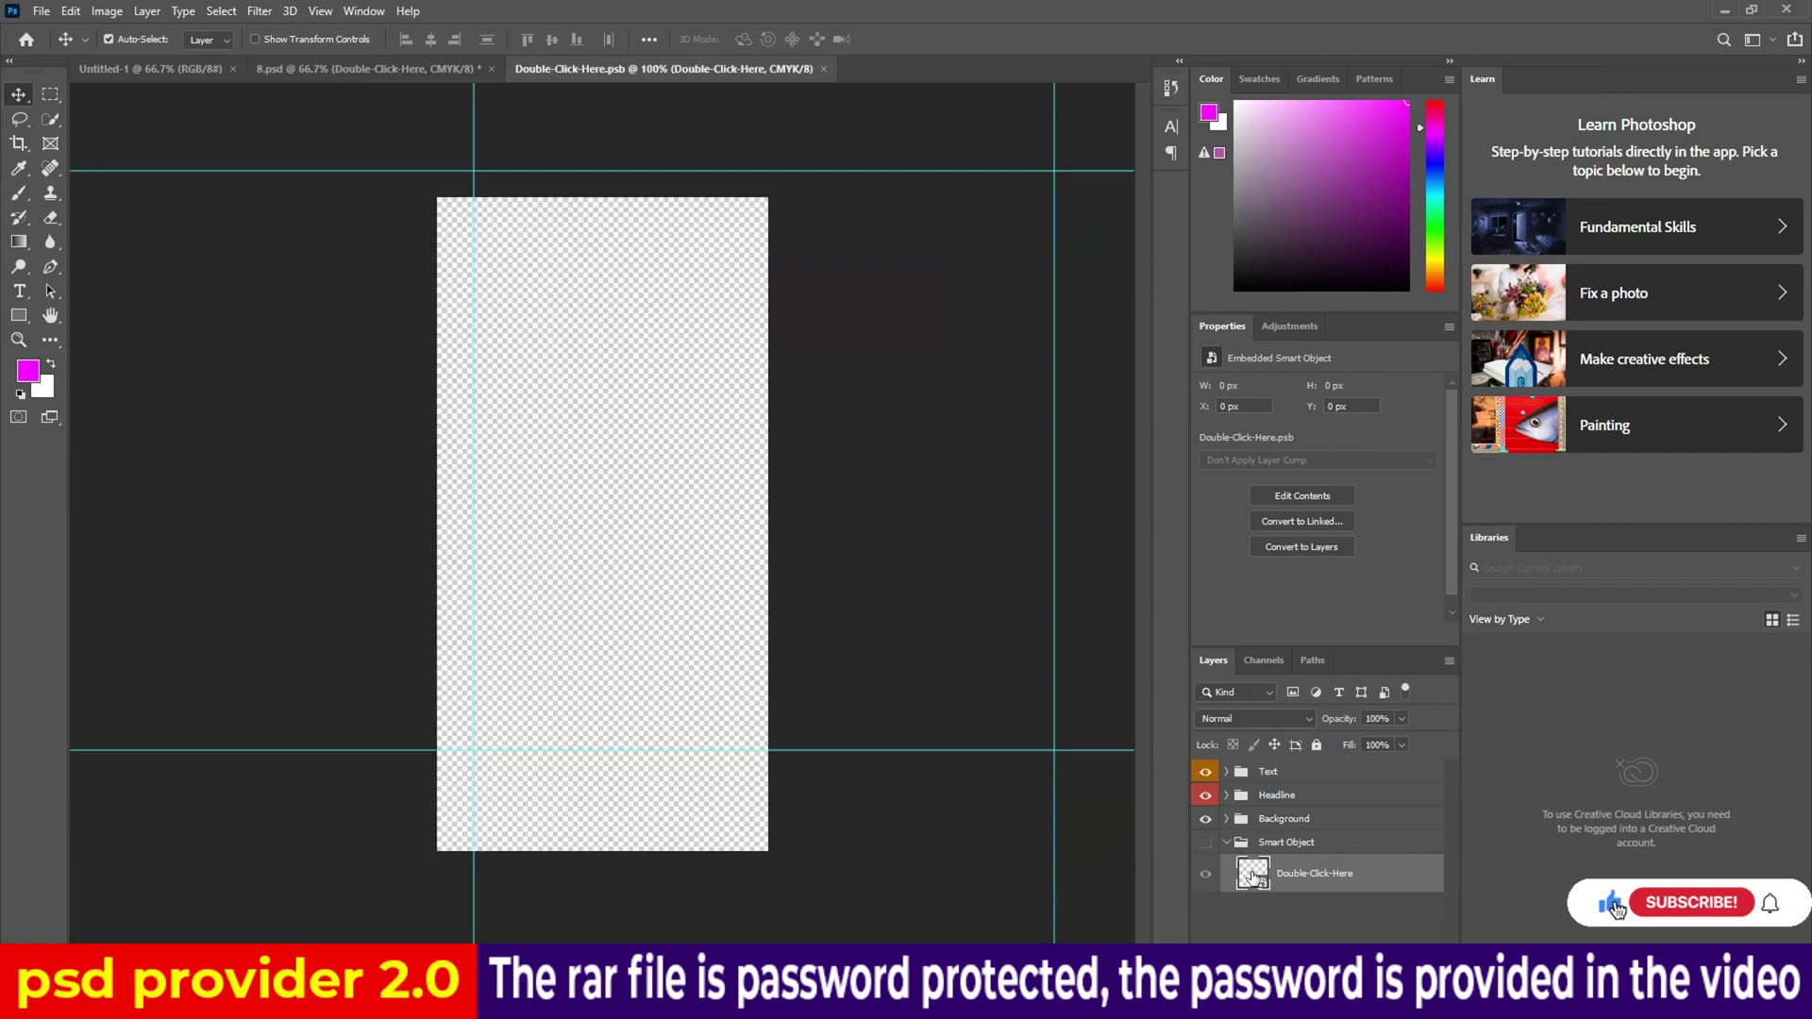
click(812, 906)
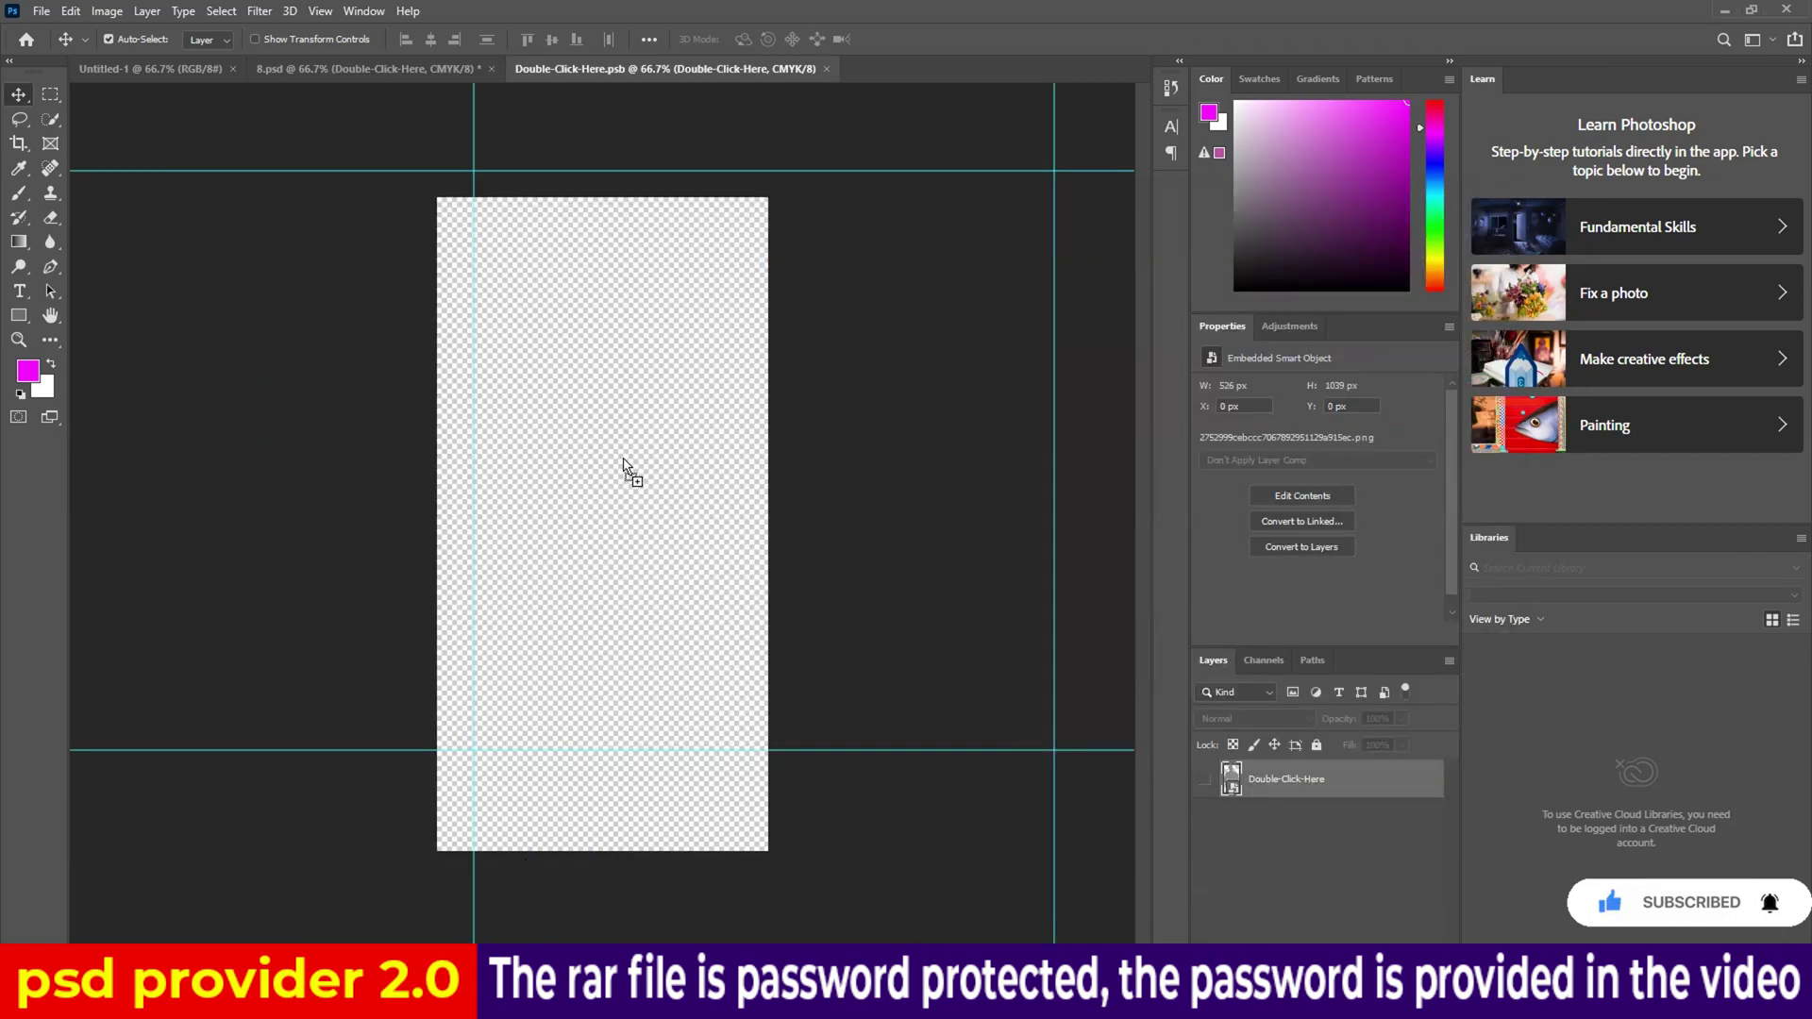
drag(1335, 326, 627, 472)
Flip the sx-b photo horizontally, save it into the flyer, and select the Photo group's placeholder.
right_click(691, 495)
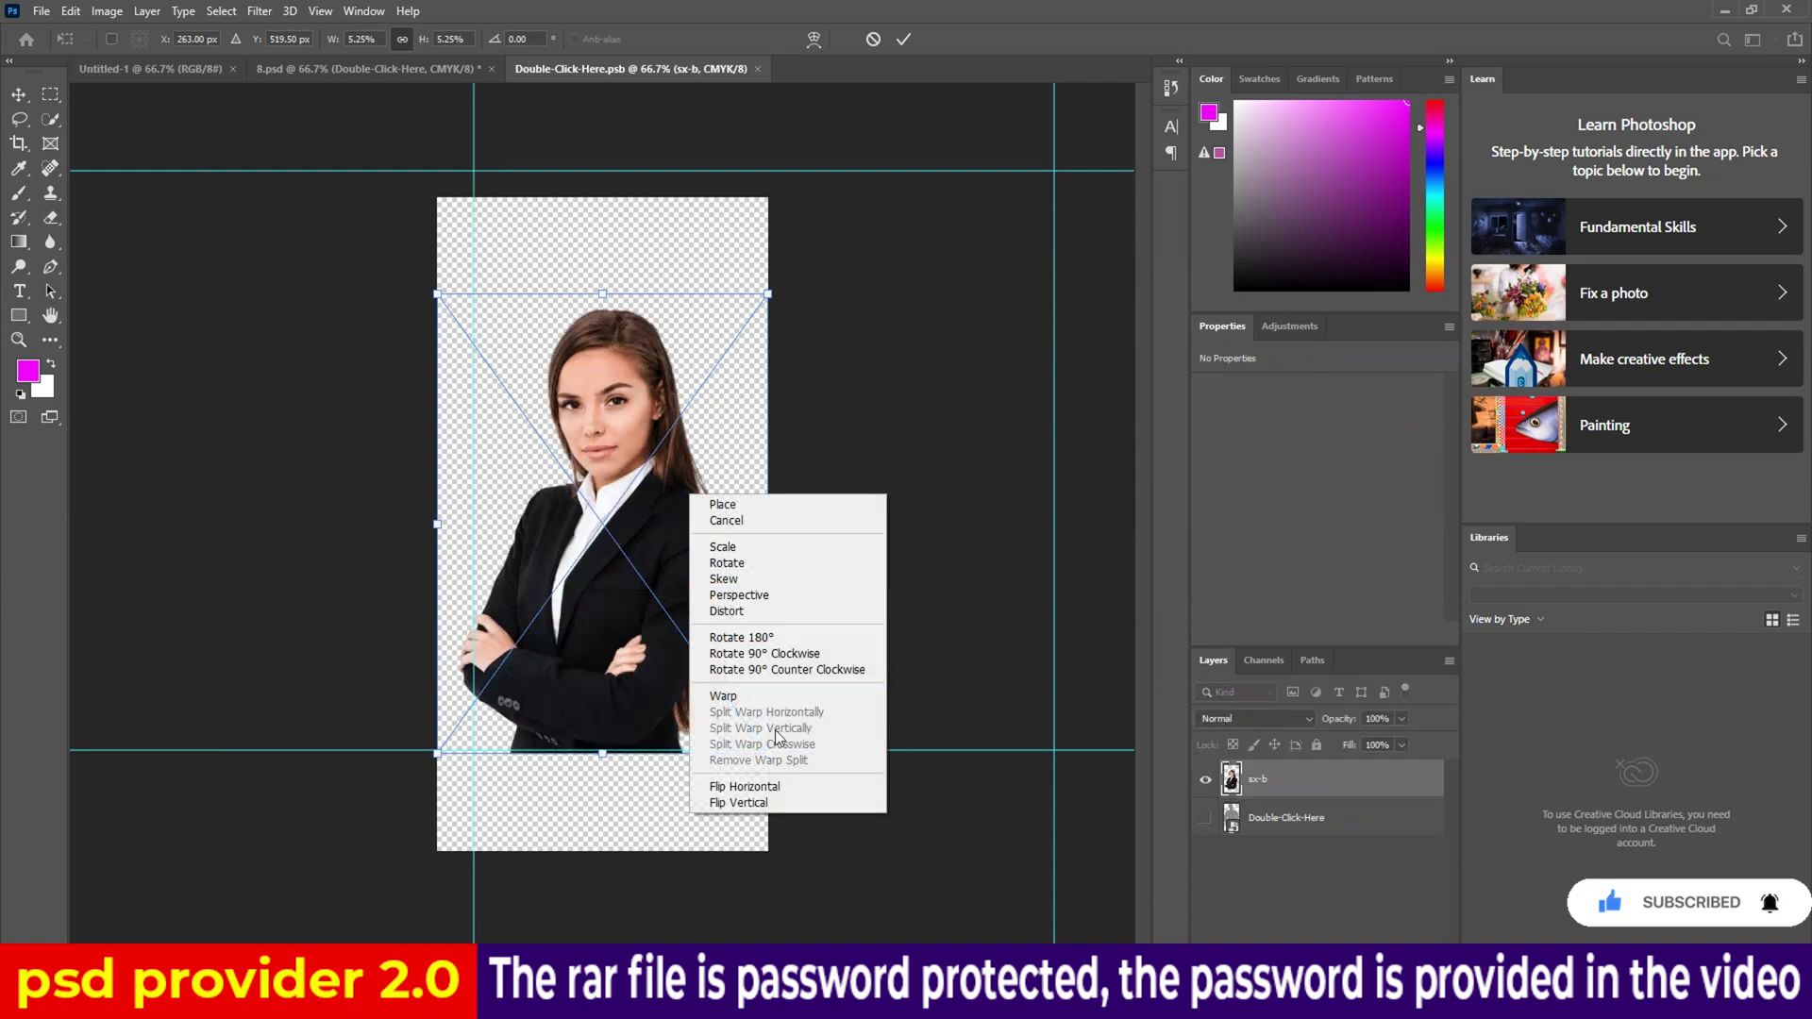
click(755, 787)
click(900, 36)
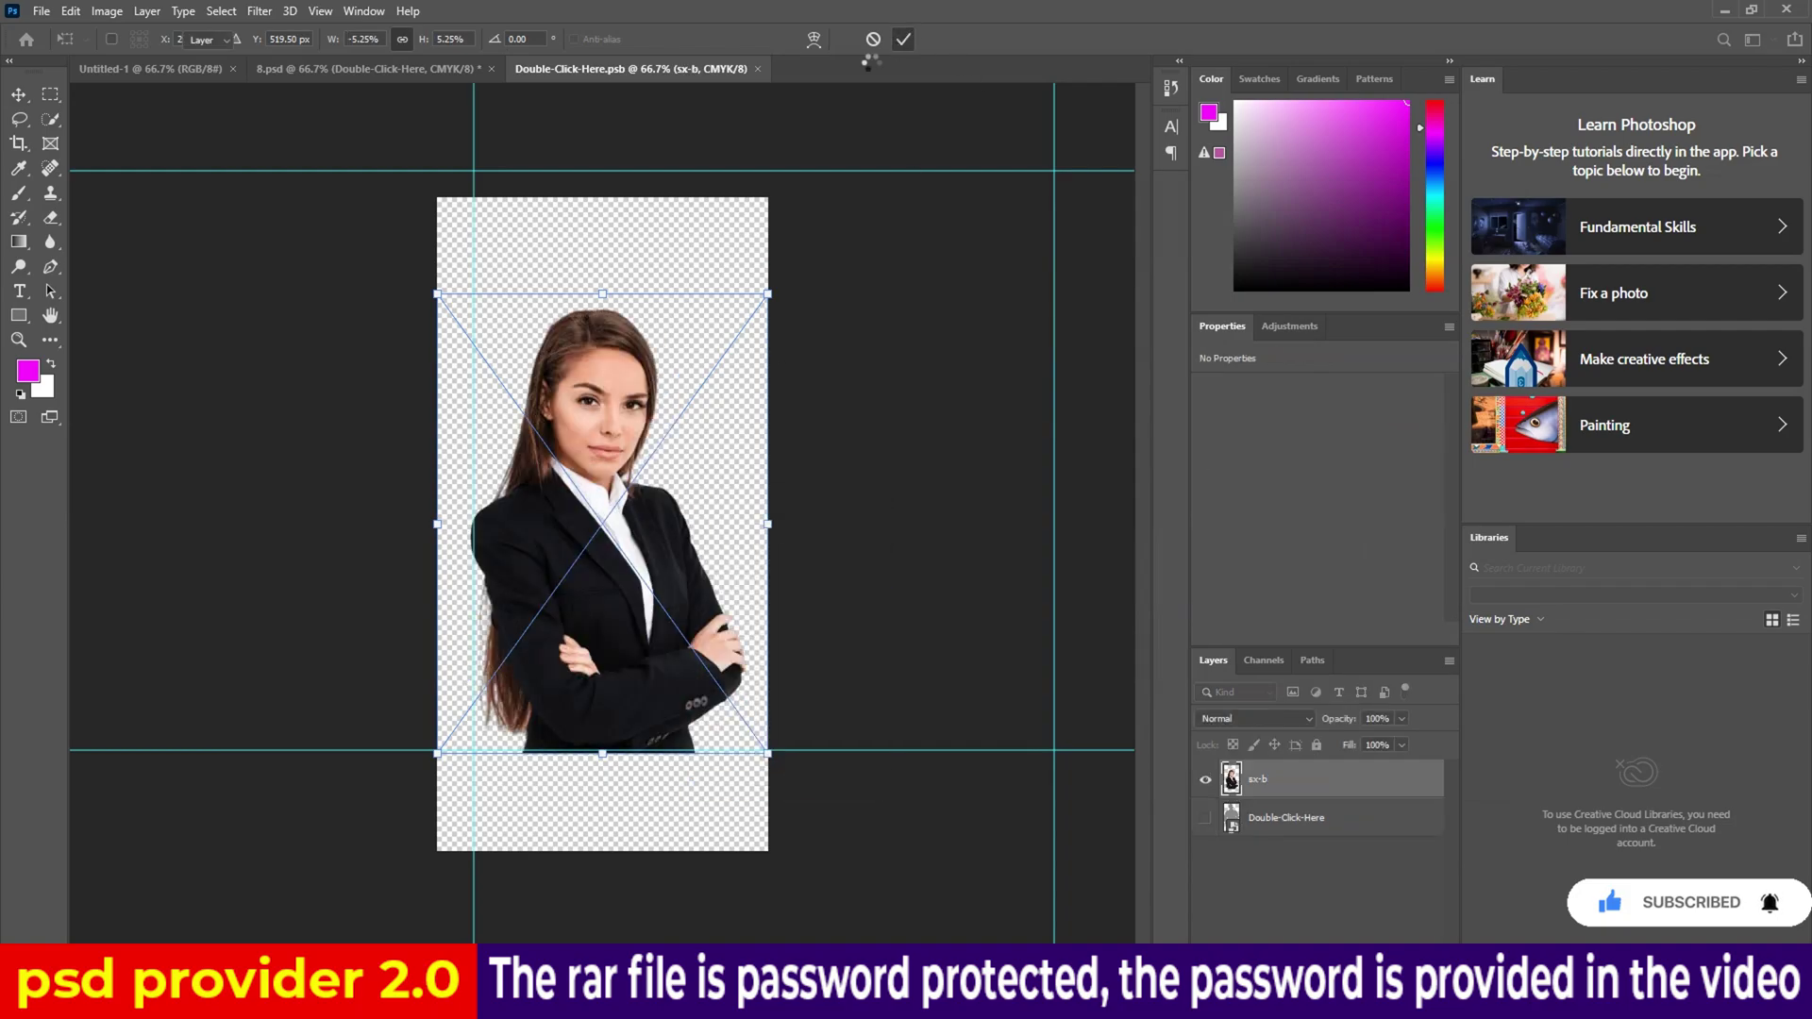
click(764, 68)
click(811, 372)
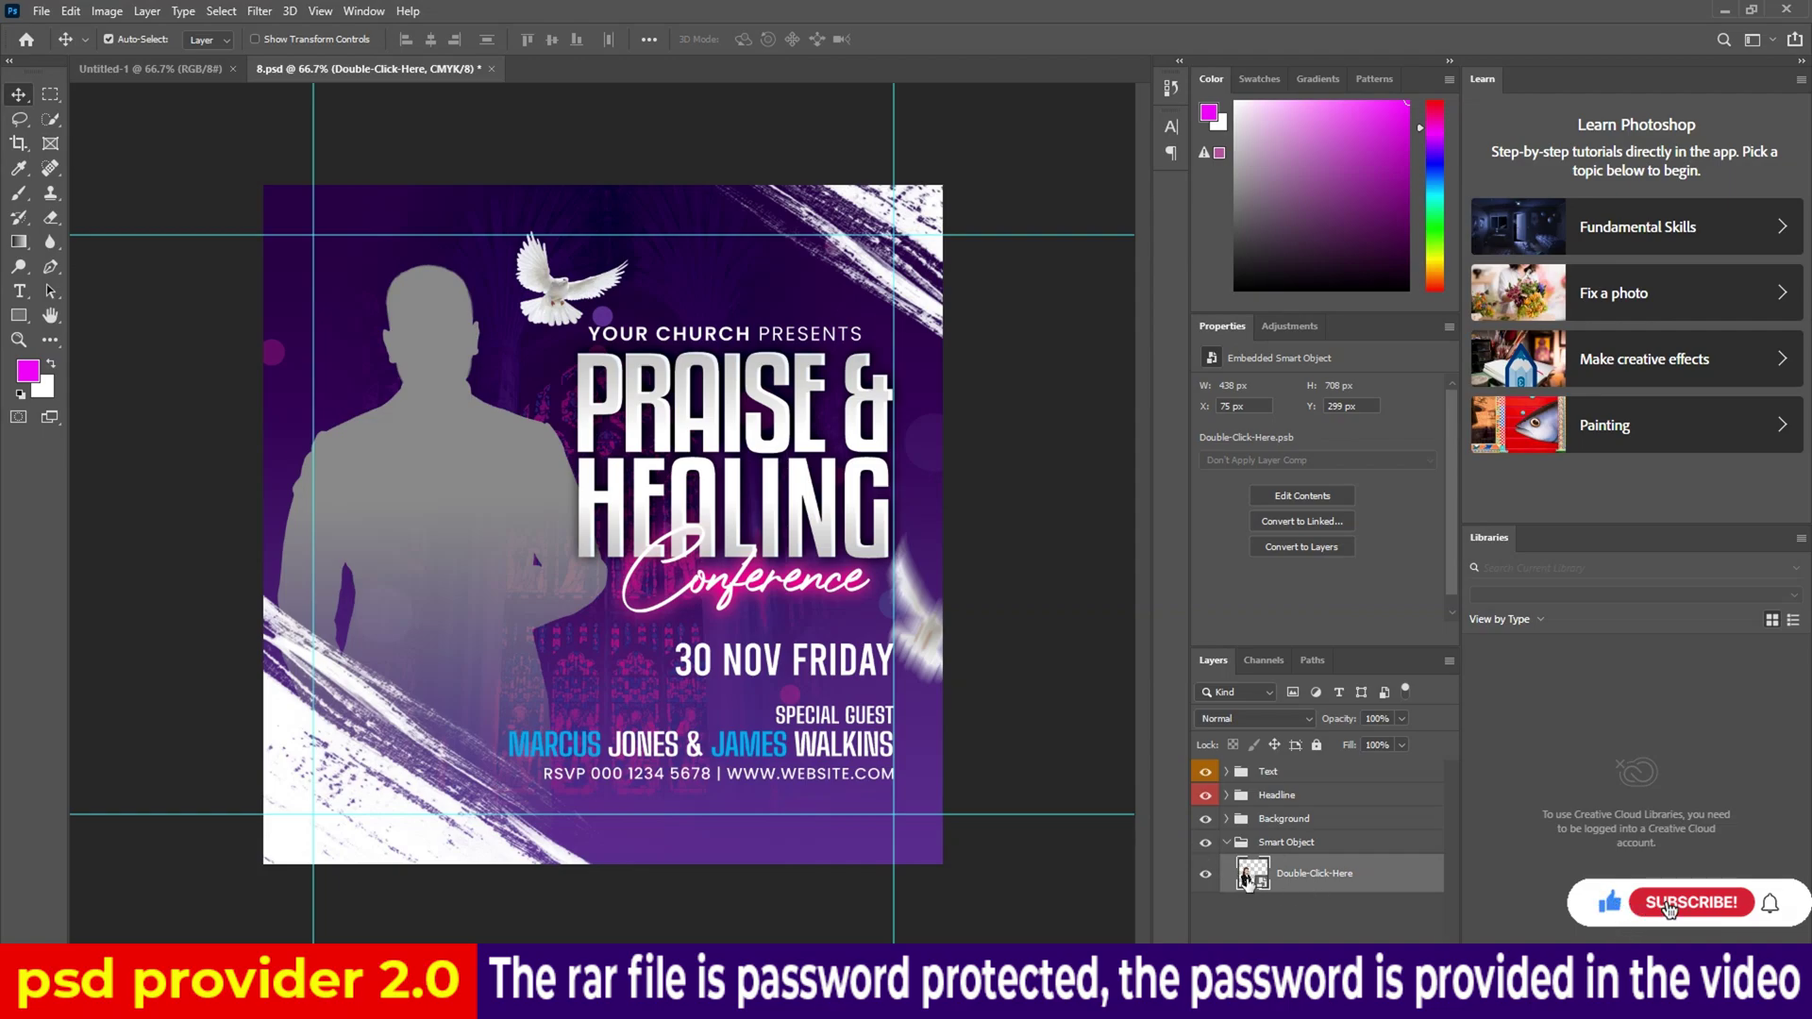
scroll(1322, 849, down, 3)
click(1328, 841)
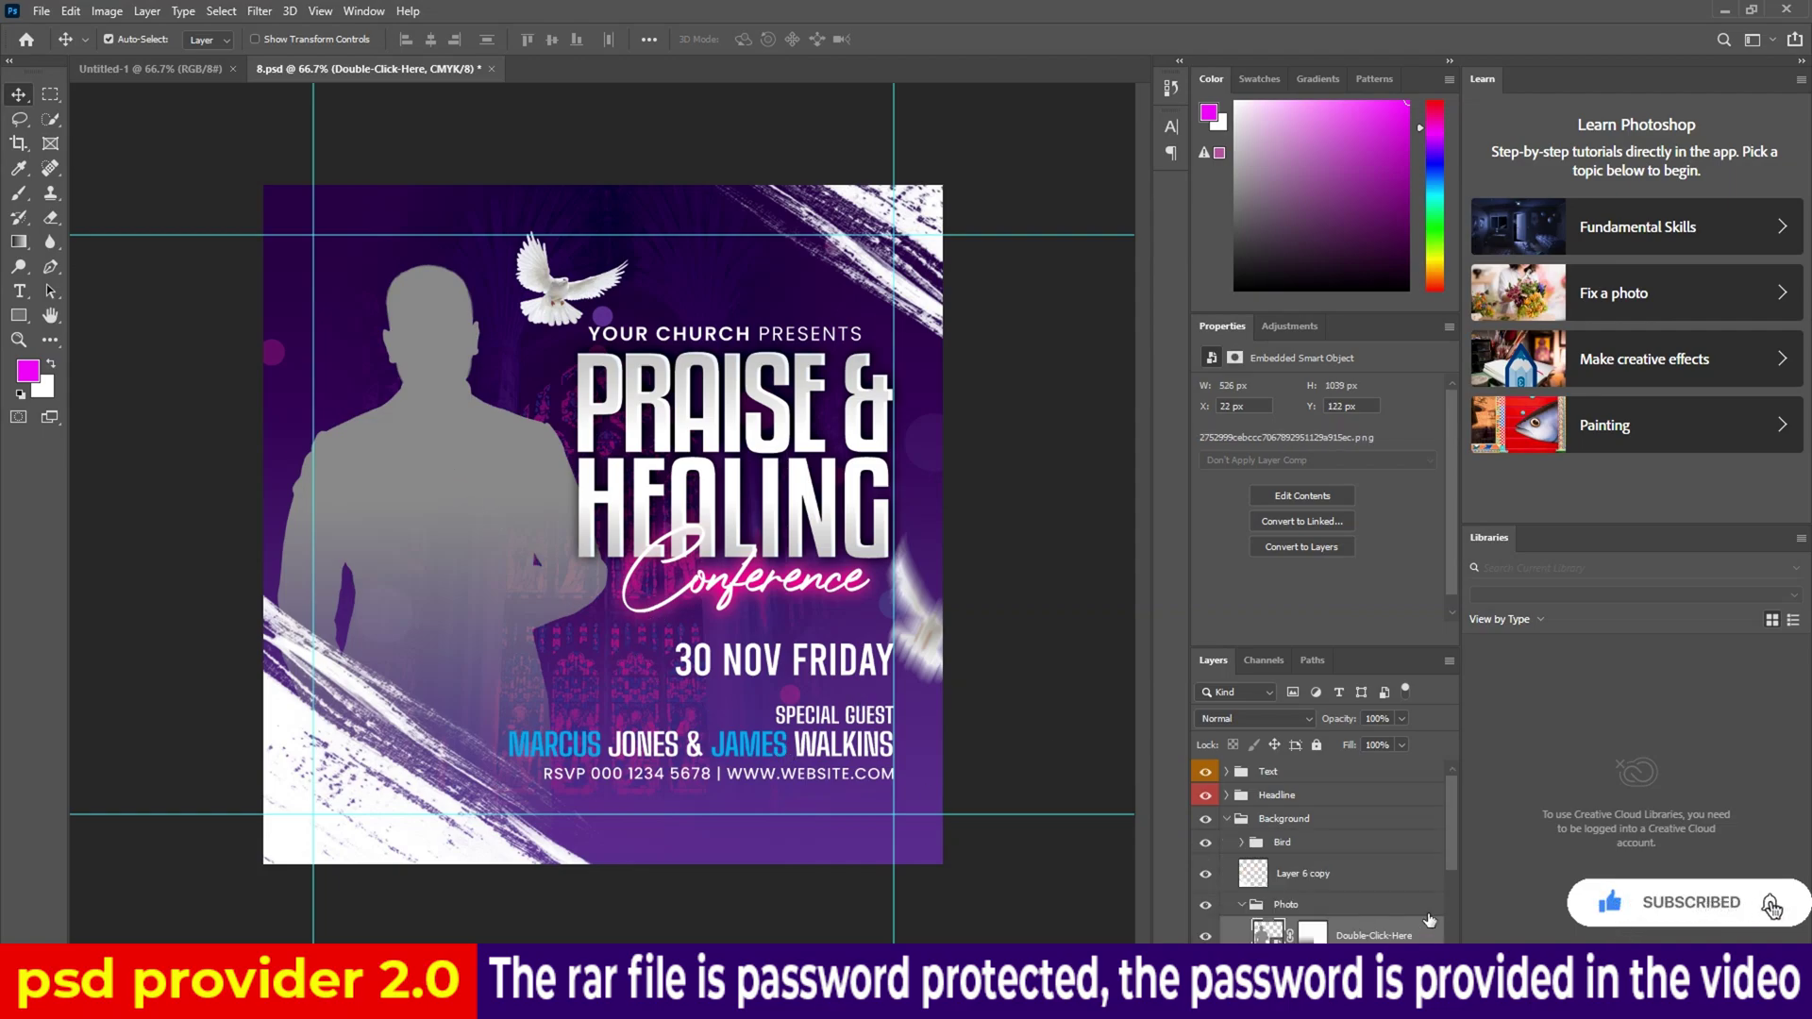
double_click(1267, 841)
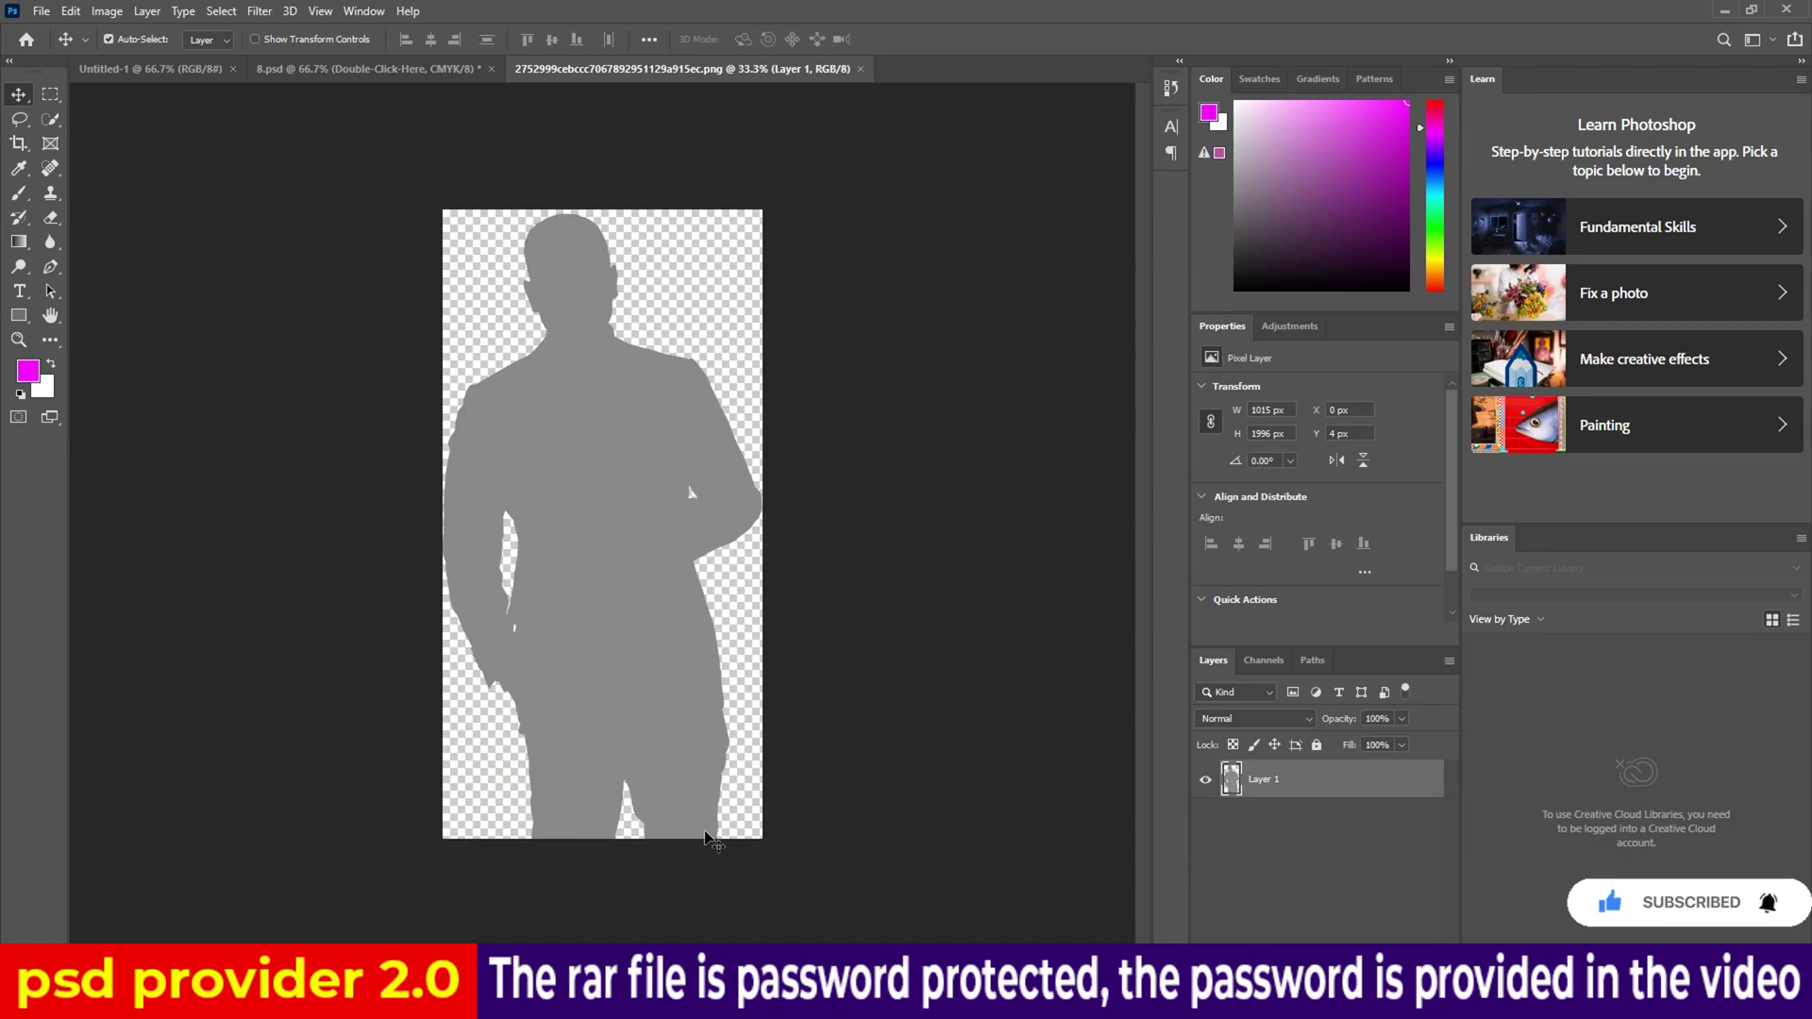
click(859, 901)
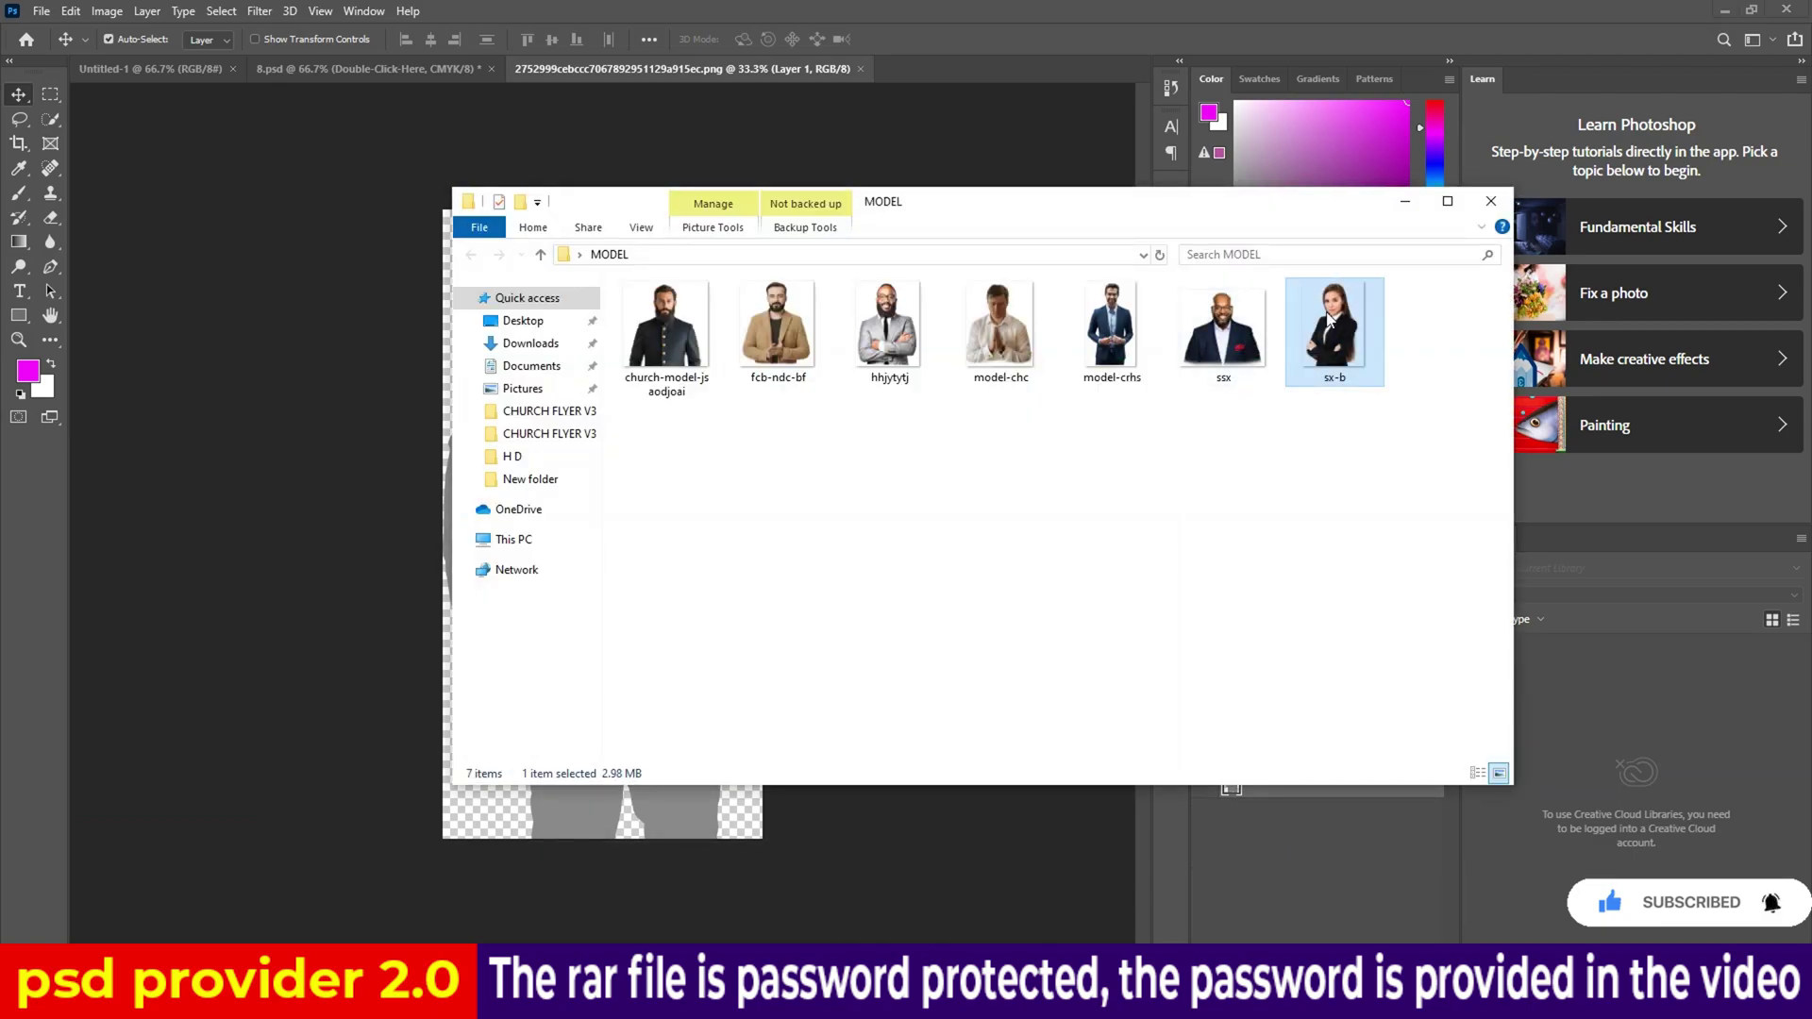
mouse_move(1335, 330)
mouse_down()
mouse_move(528, 934)
mouse_move(623, 478)
mouse_up()
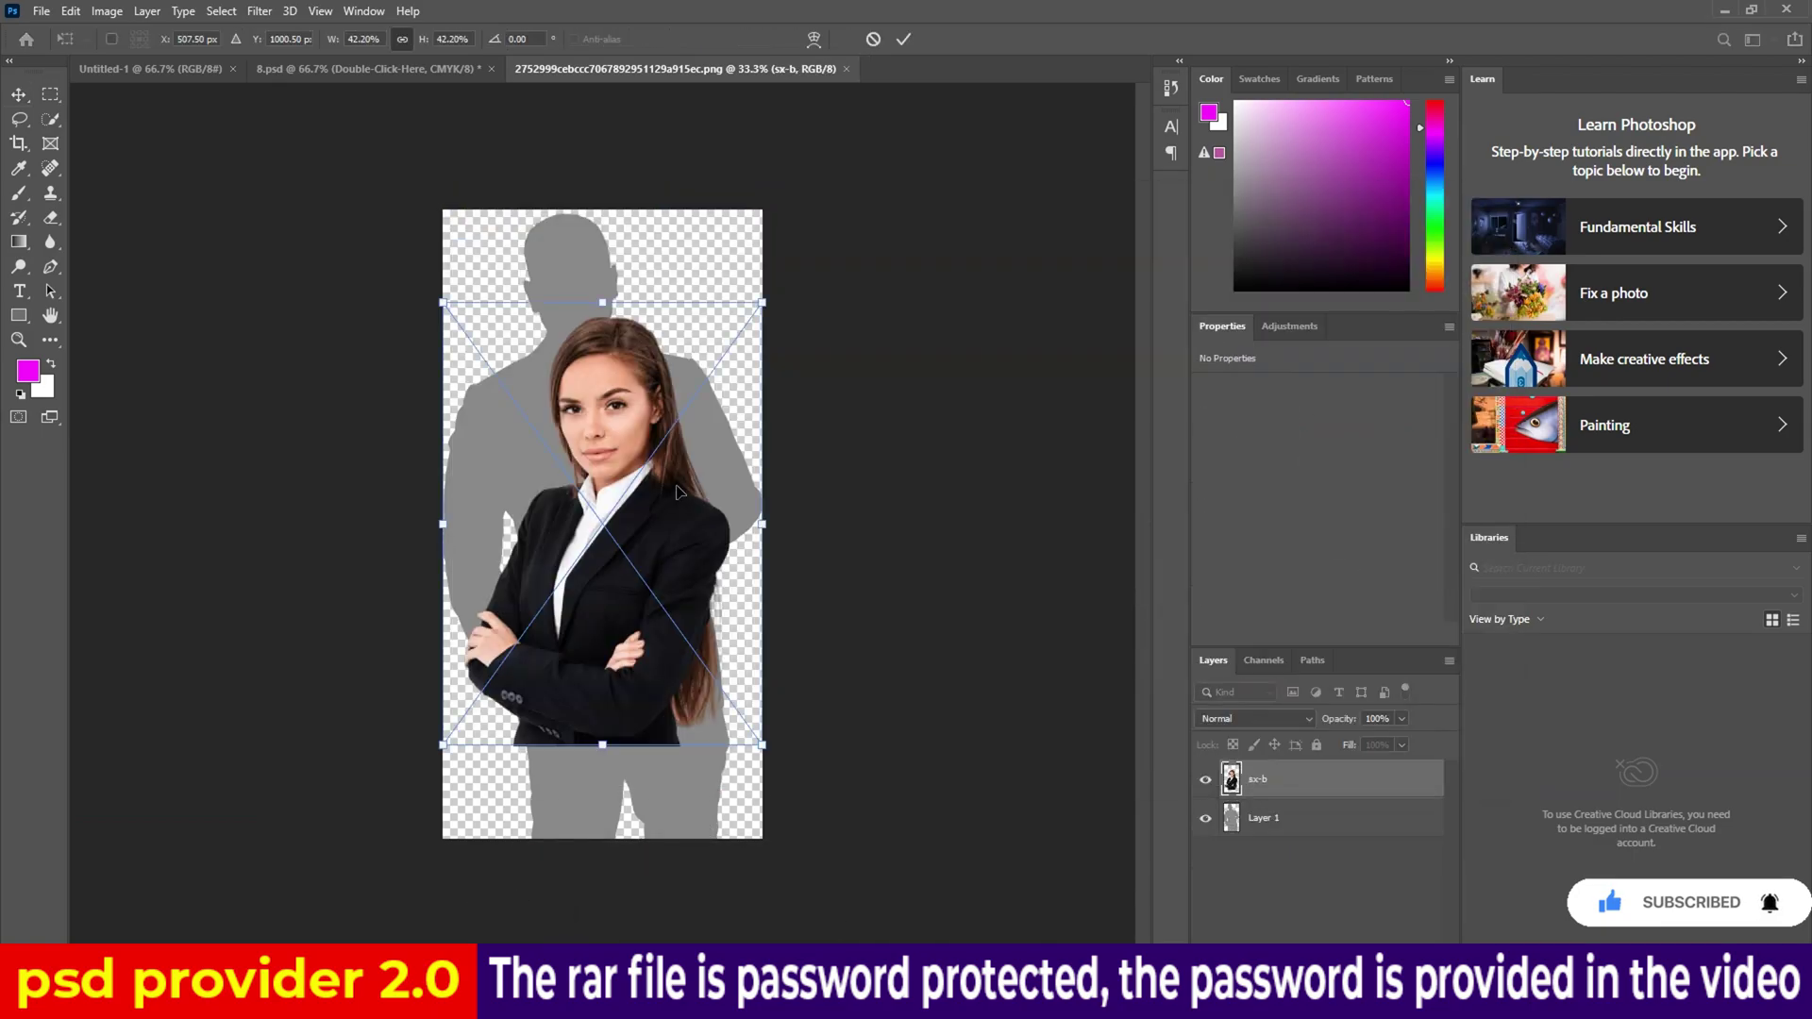
right_click(694, 519)
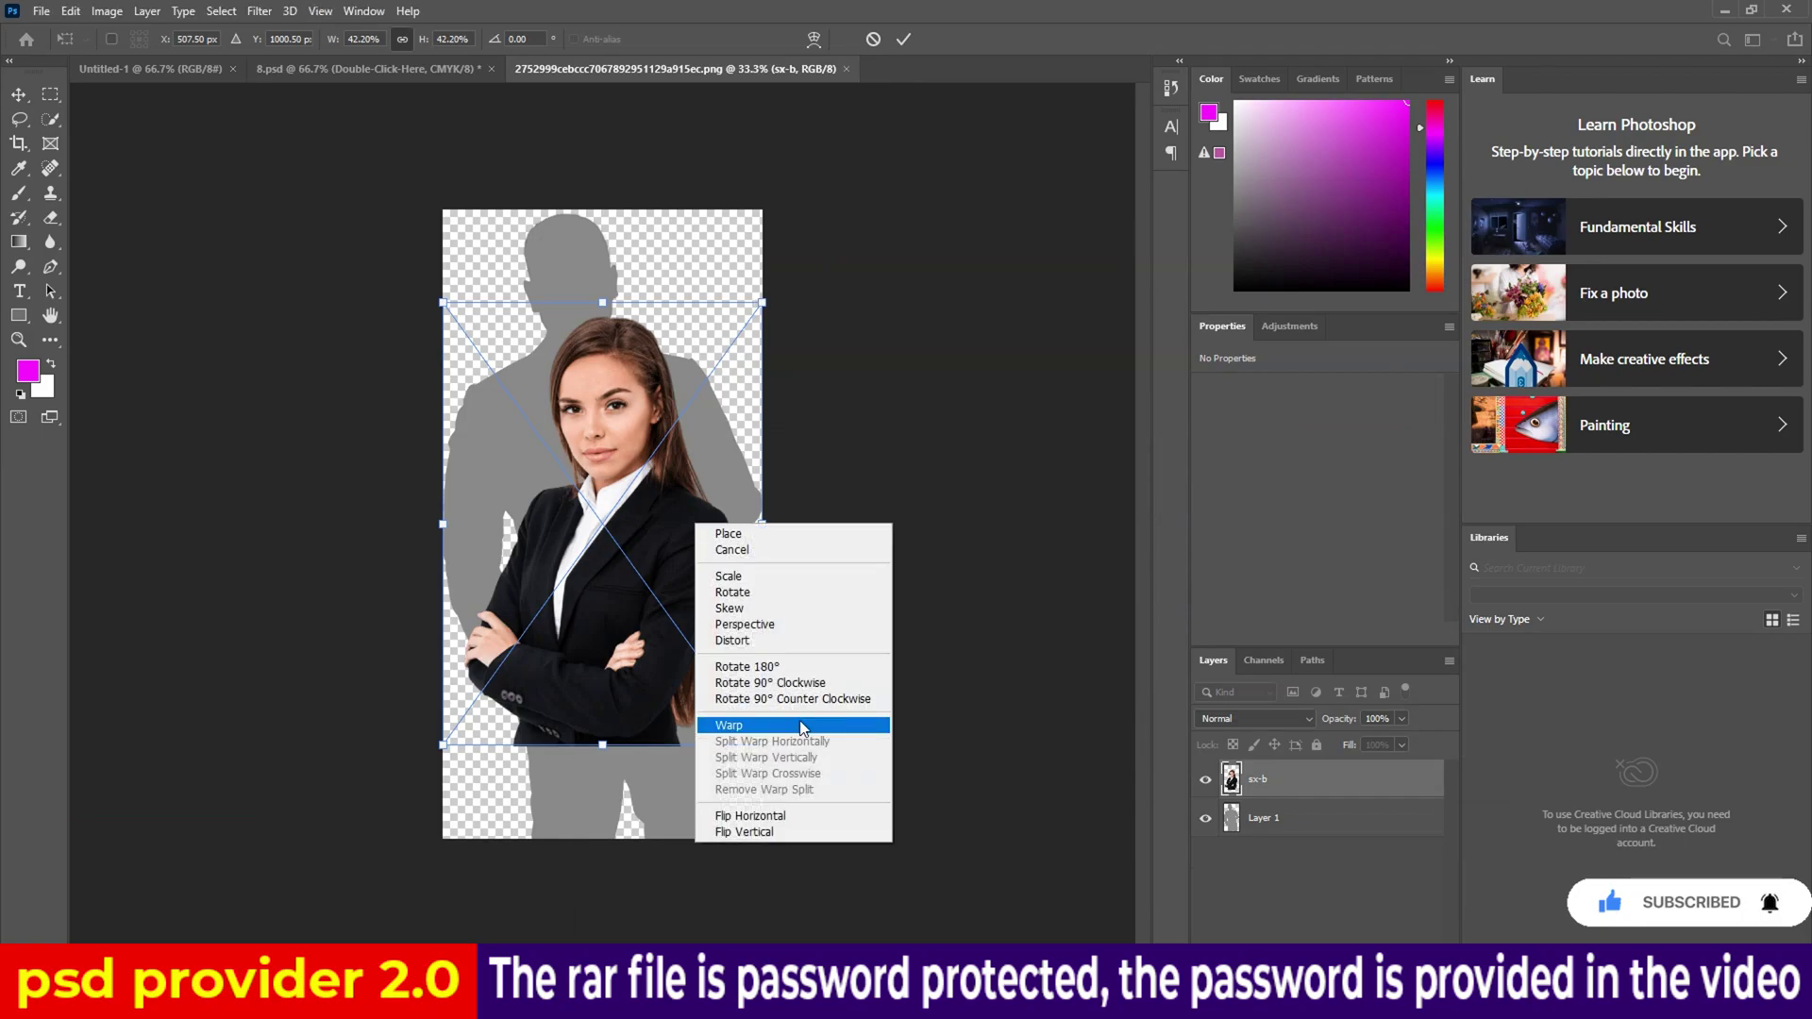
click(798, 816)
click(903, 39)
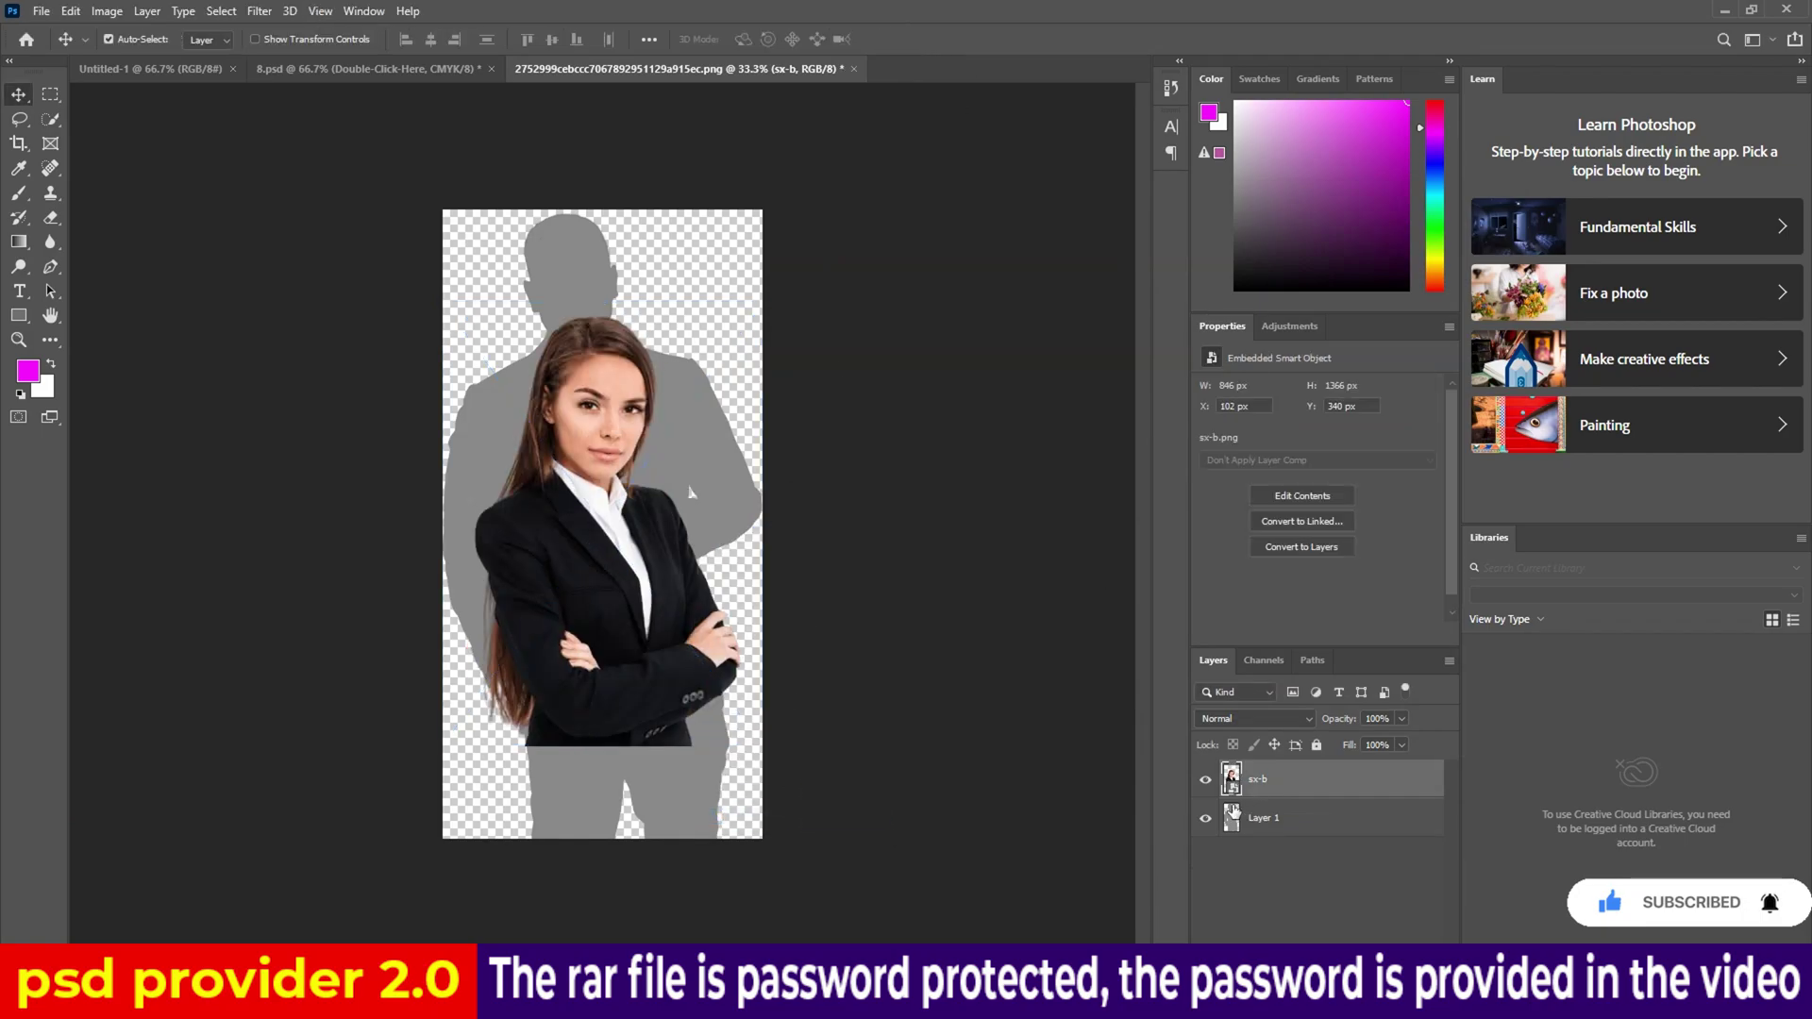
click(1205, 820)
click(854, 68)
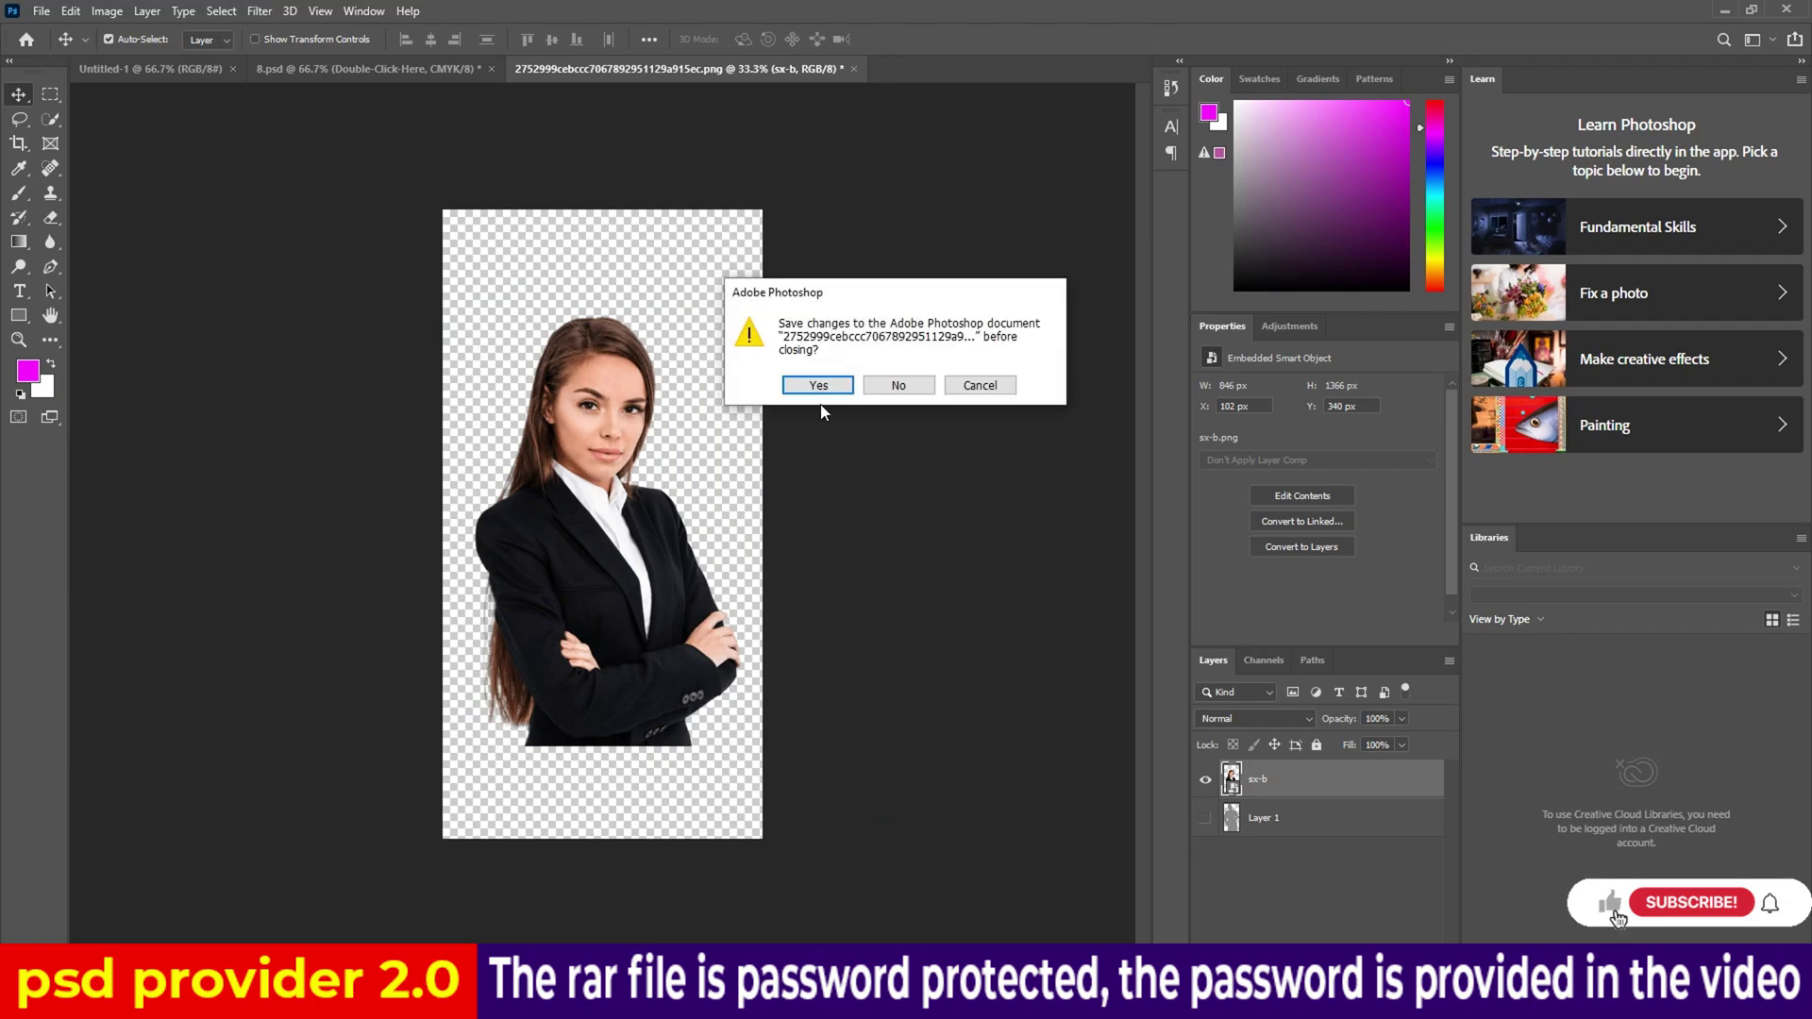
click(818, 385)
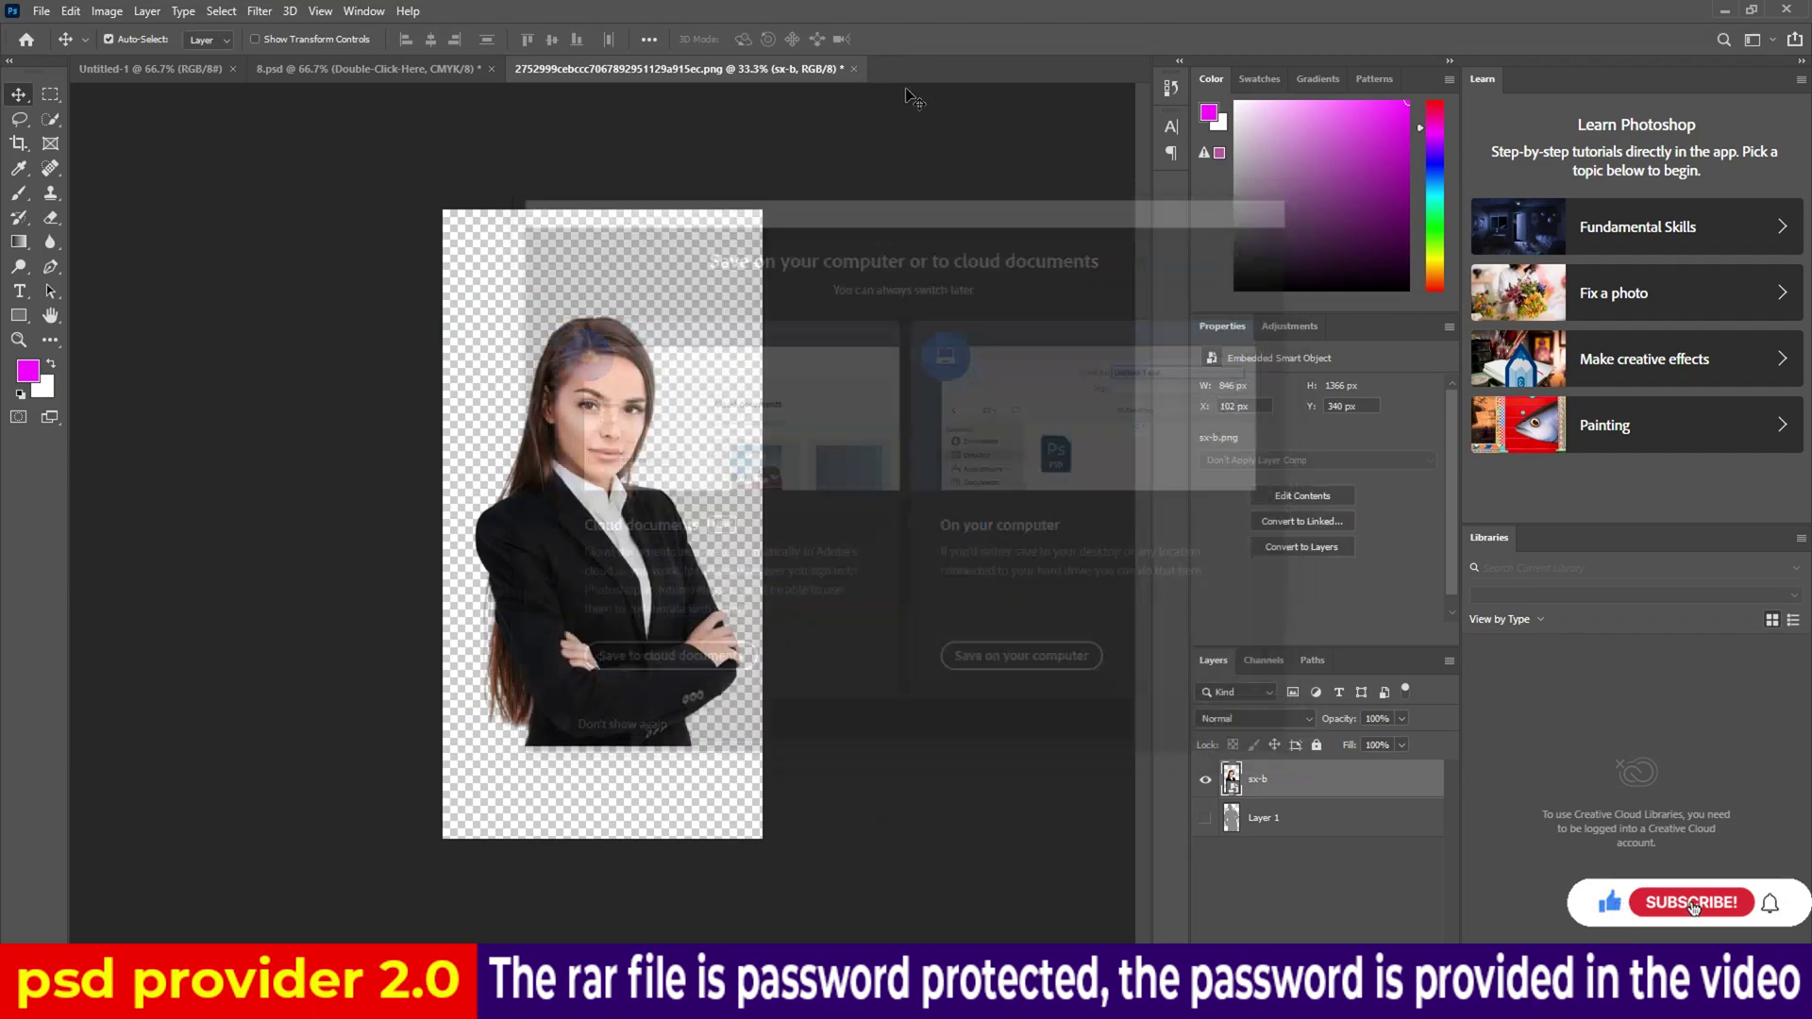
click(847, 66)
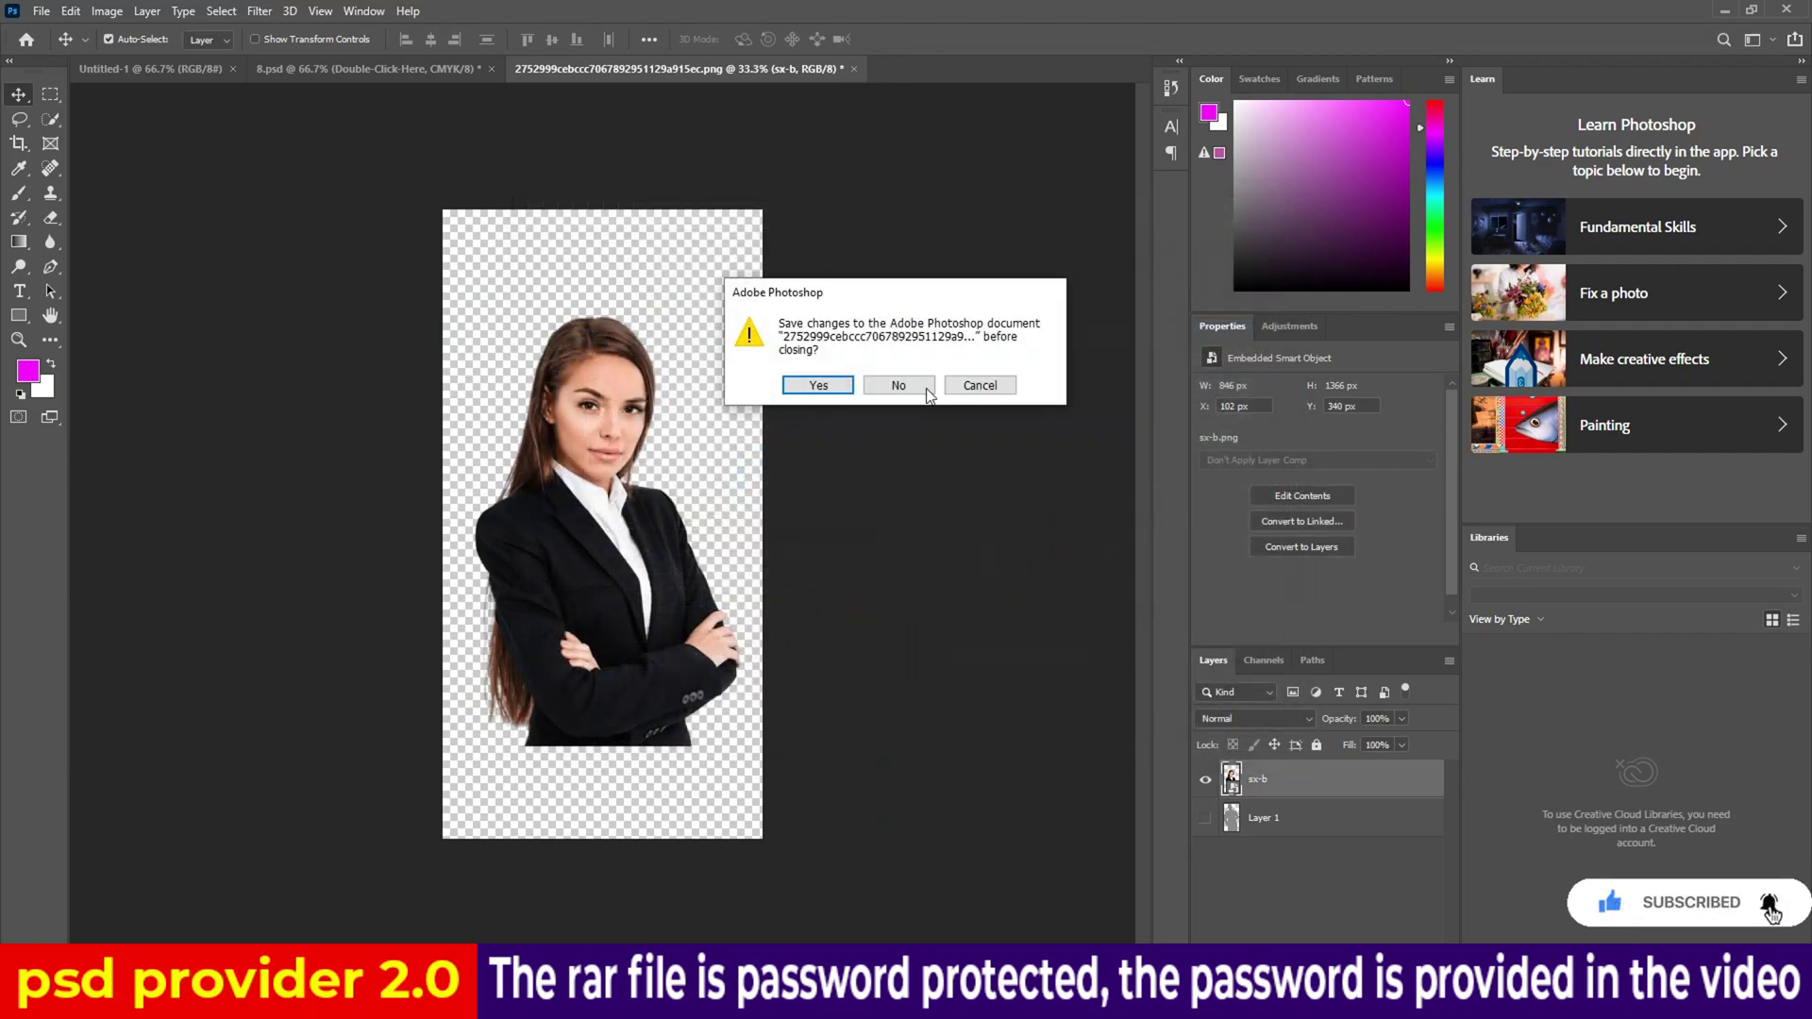
click(890, 381)
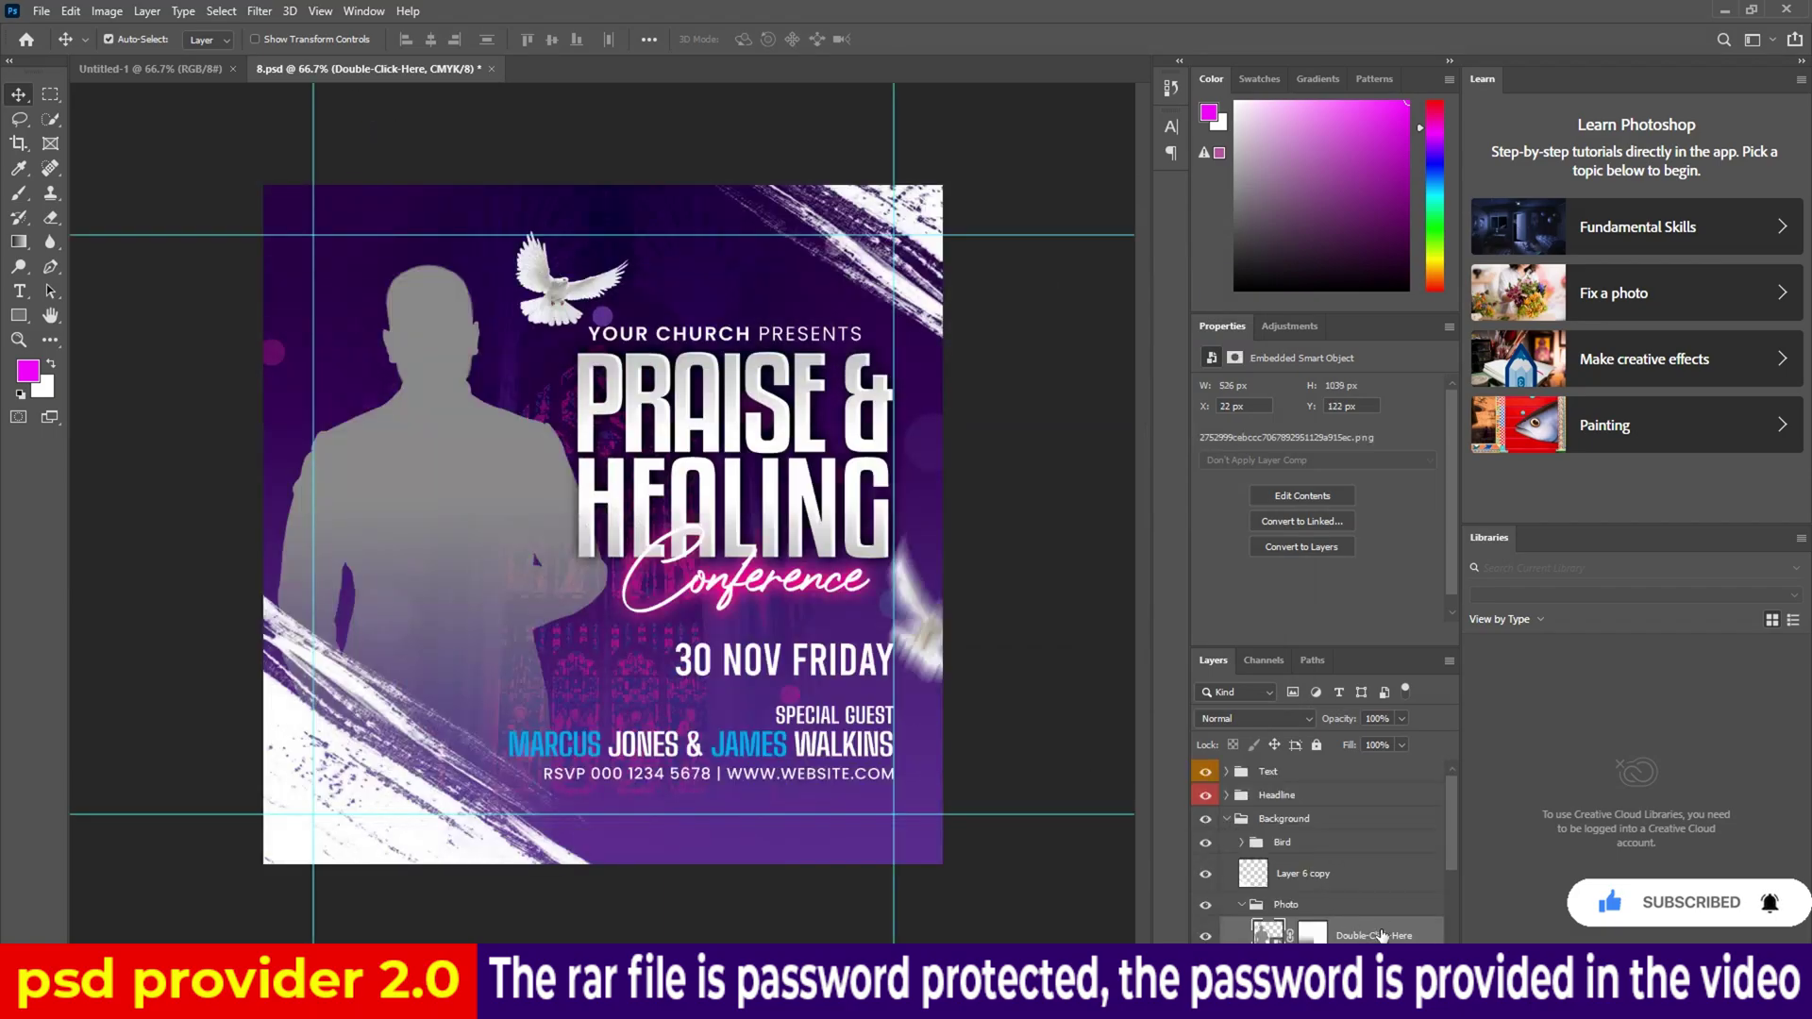
Convert the Photo layer to a smart object, open it, and place the sx-b photo.
right_click(1382, 935)
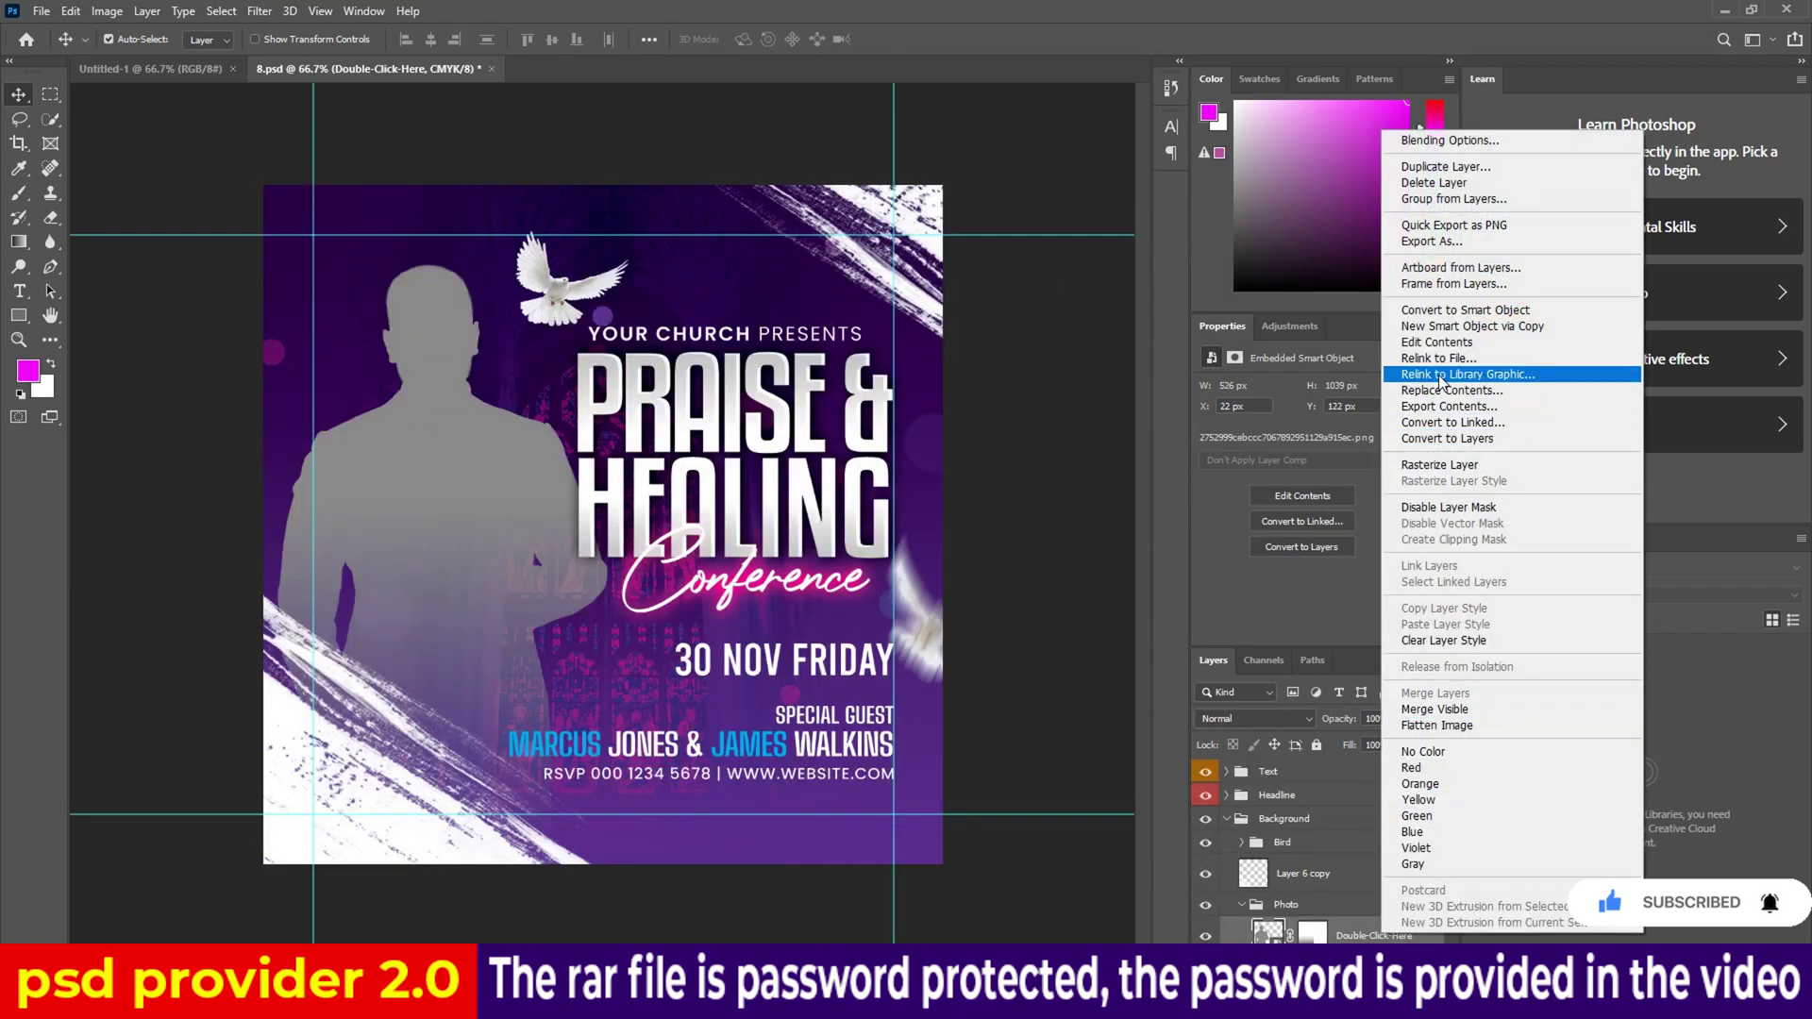
click(1465, 309)
double_click(1269, 933)
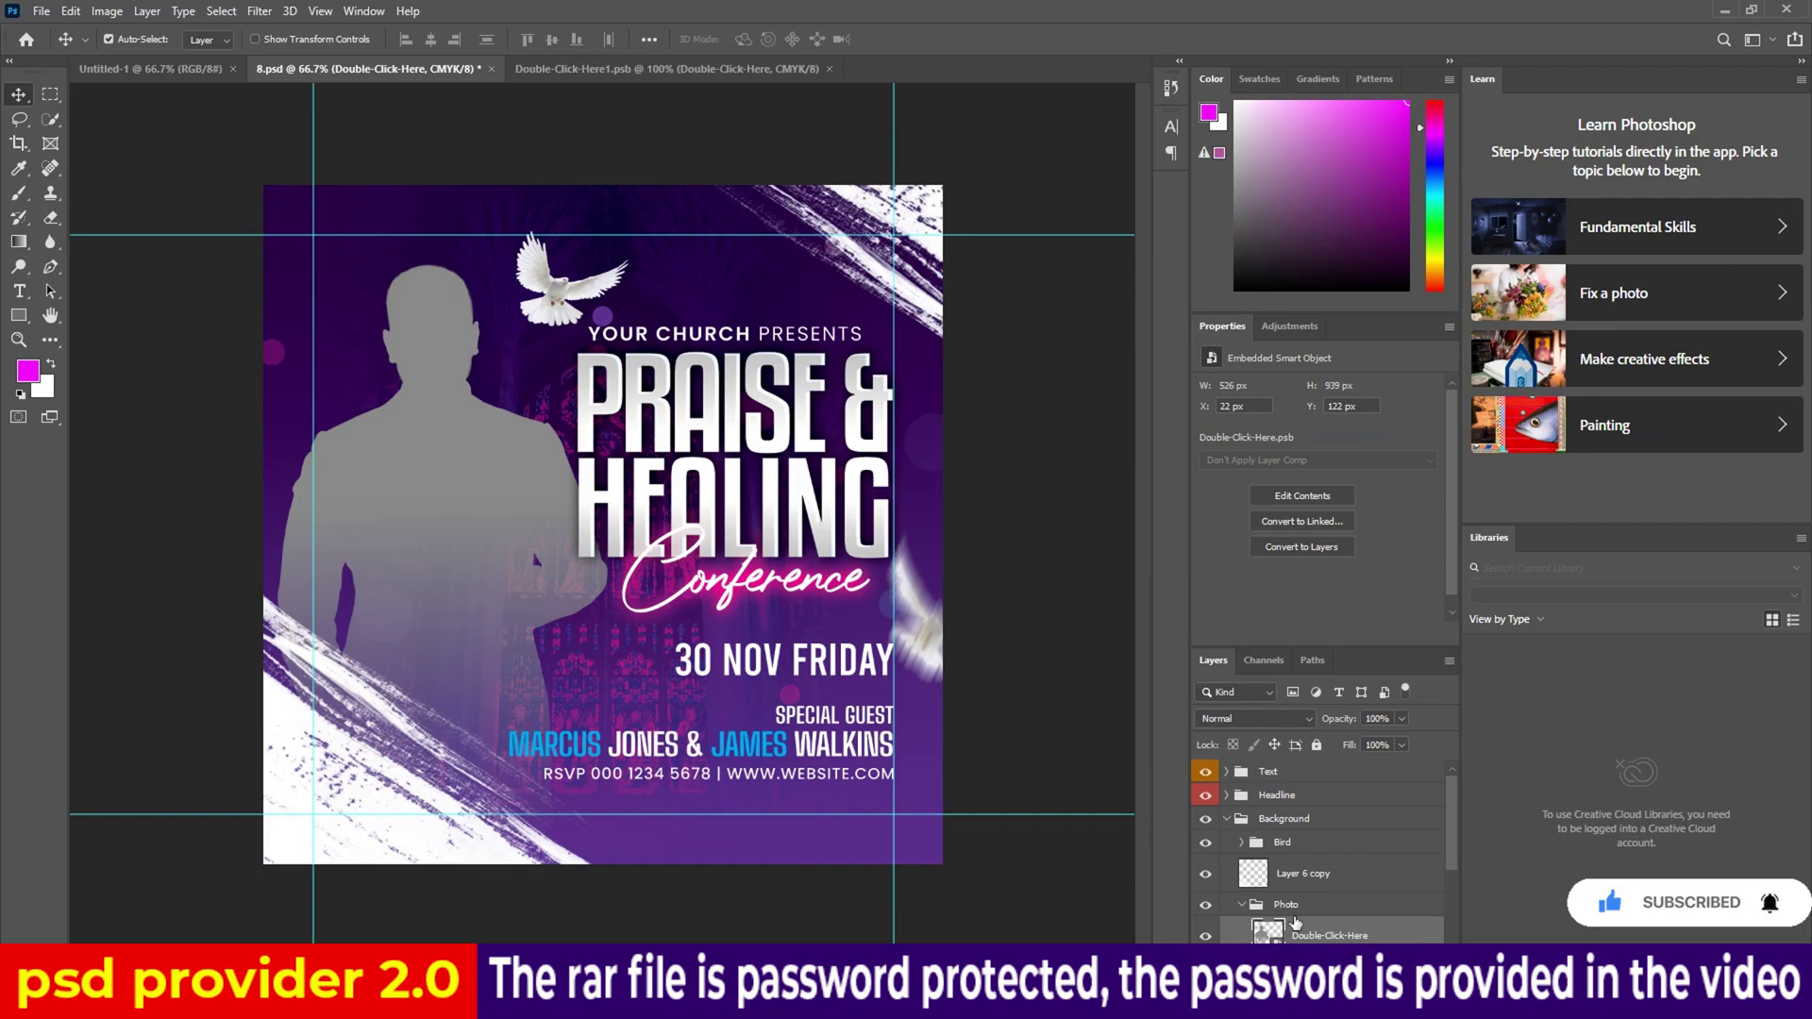
click(829, 904)
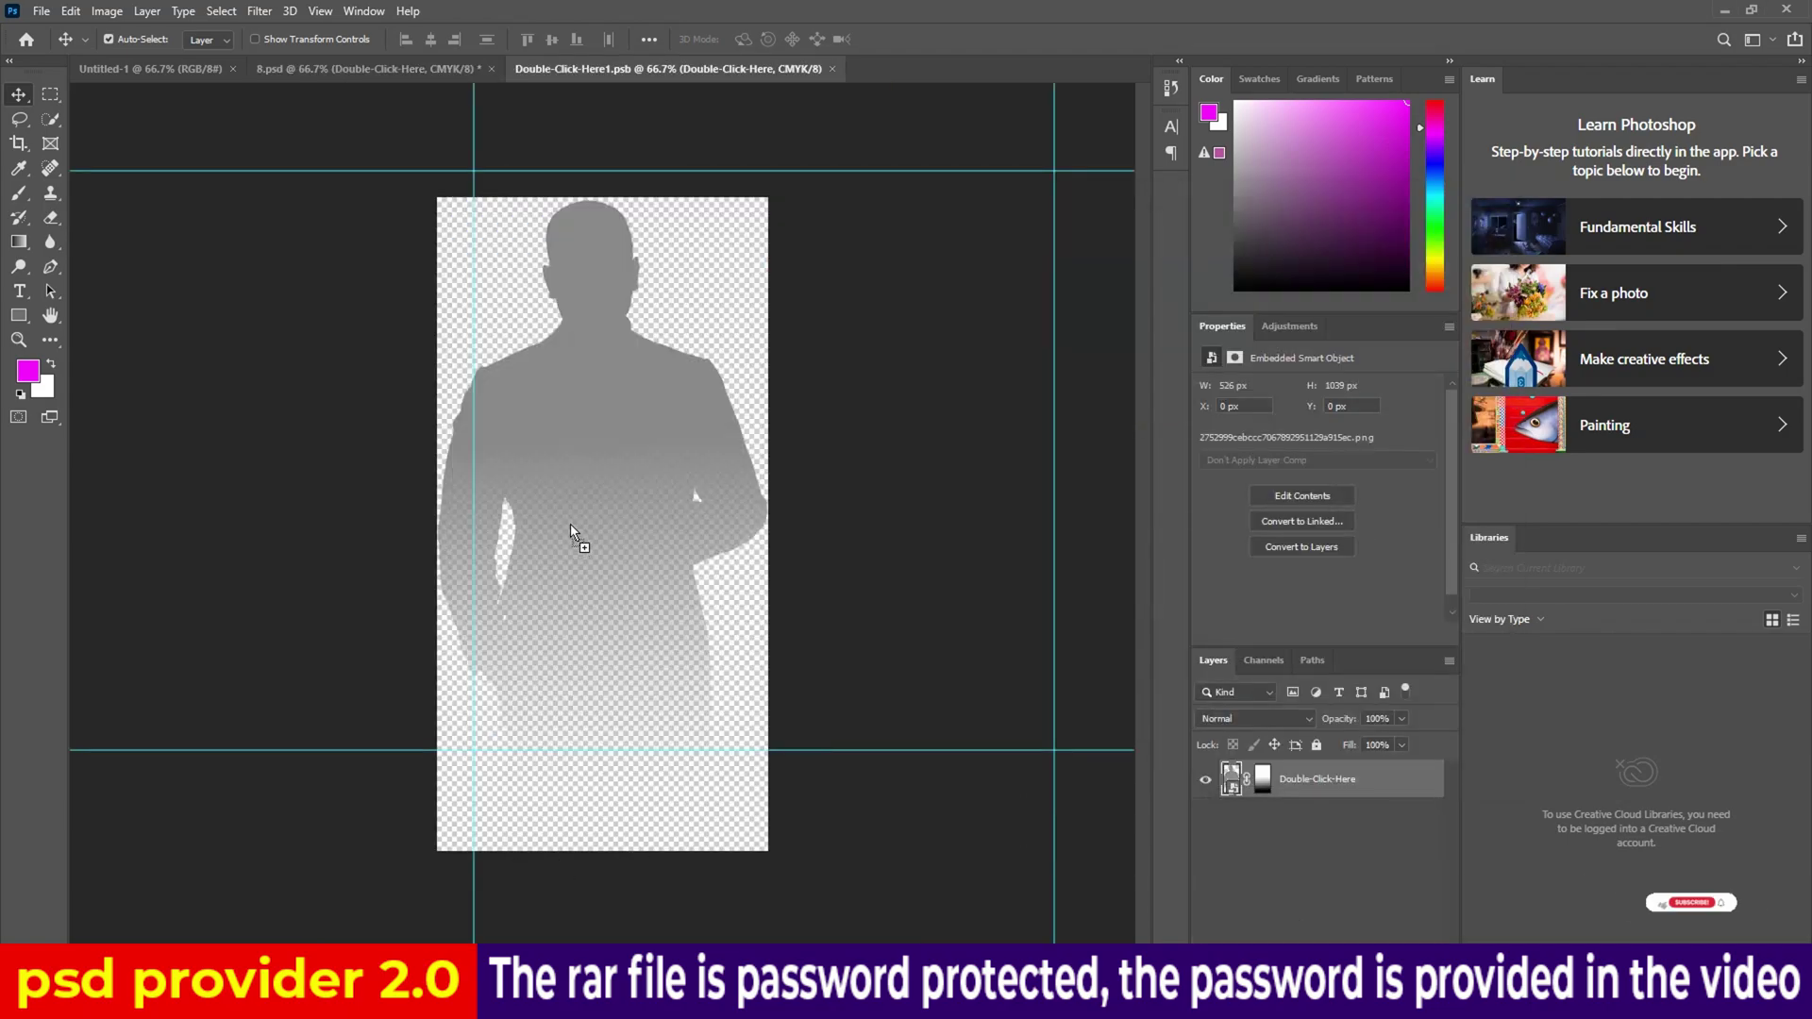
drag(481, 939, 570, 523)
Flip the woman photo horizontally, hide the silhouette layer, and save back into the flyer.
right_click(699, 519)
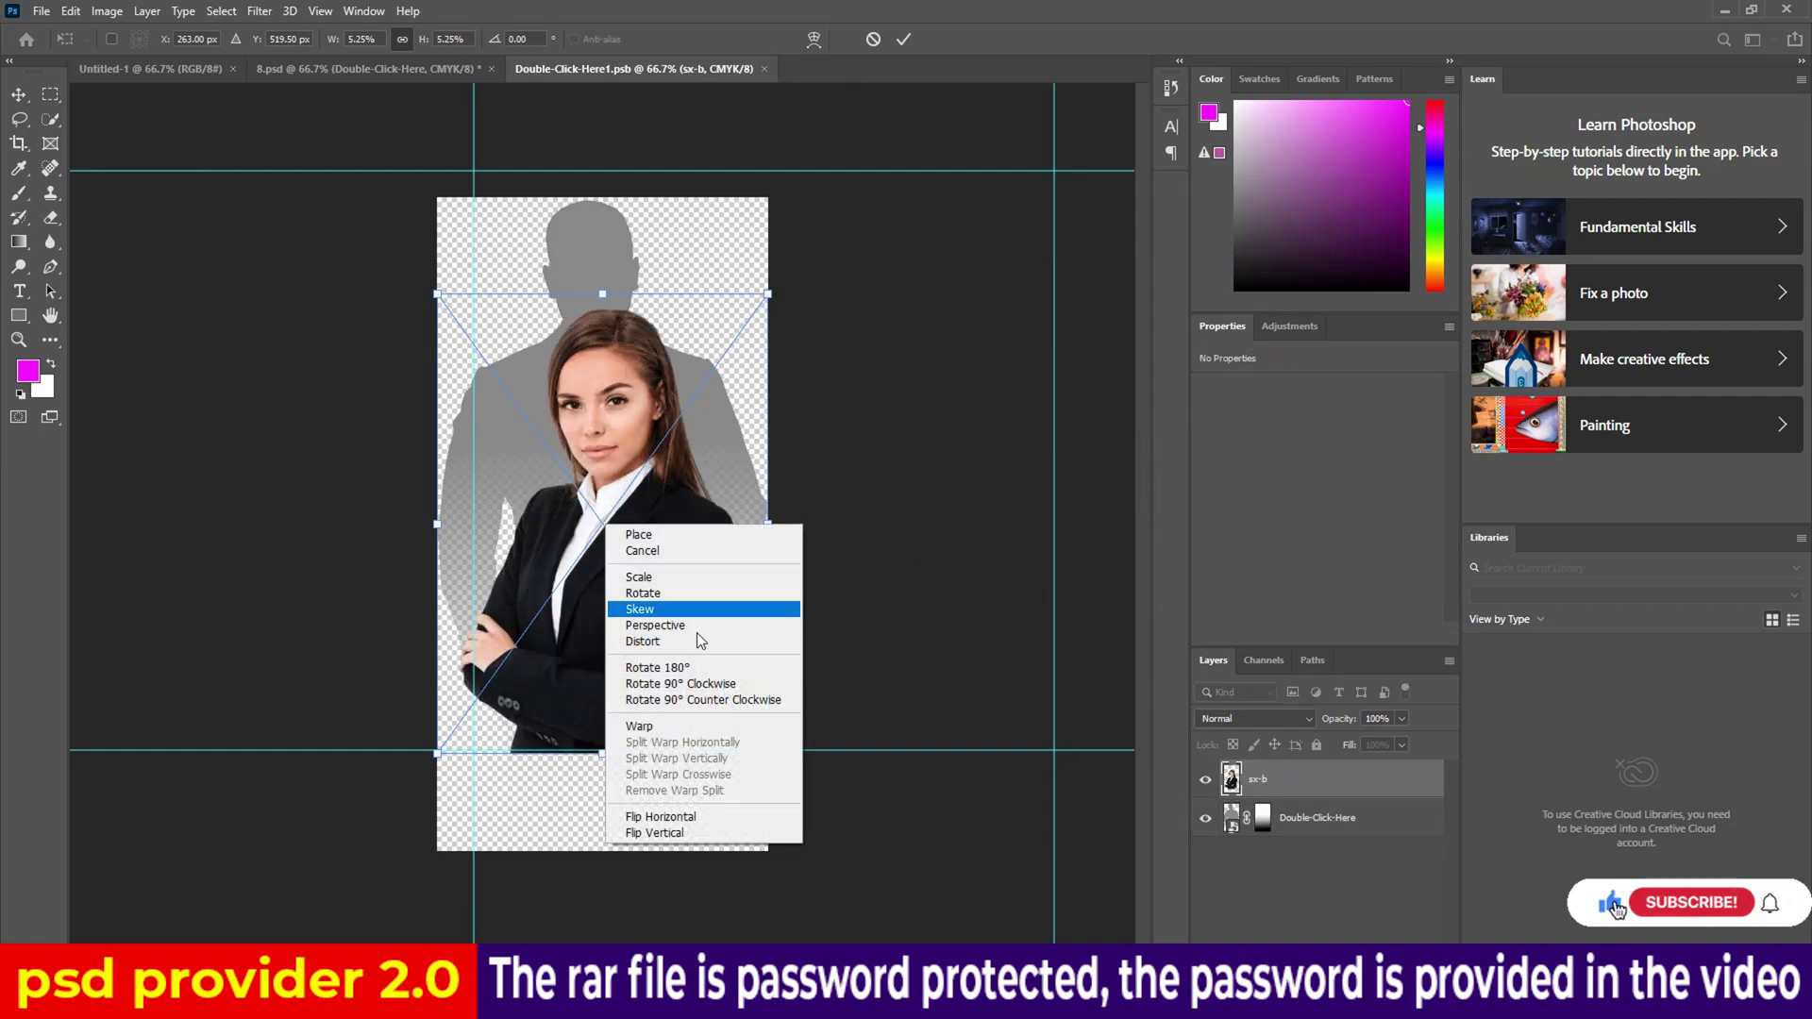
click(701, 810)
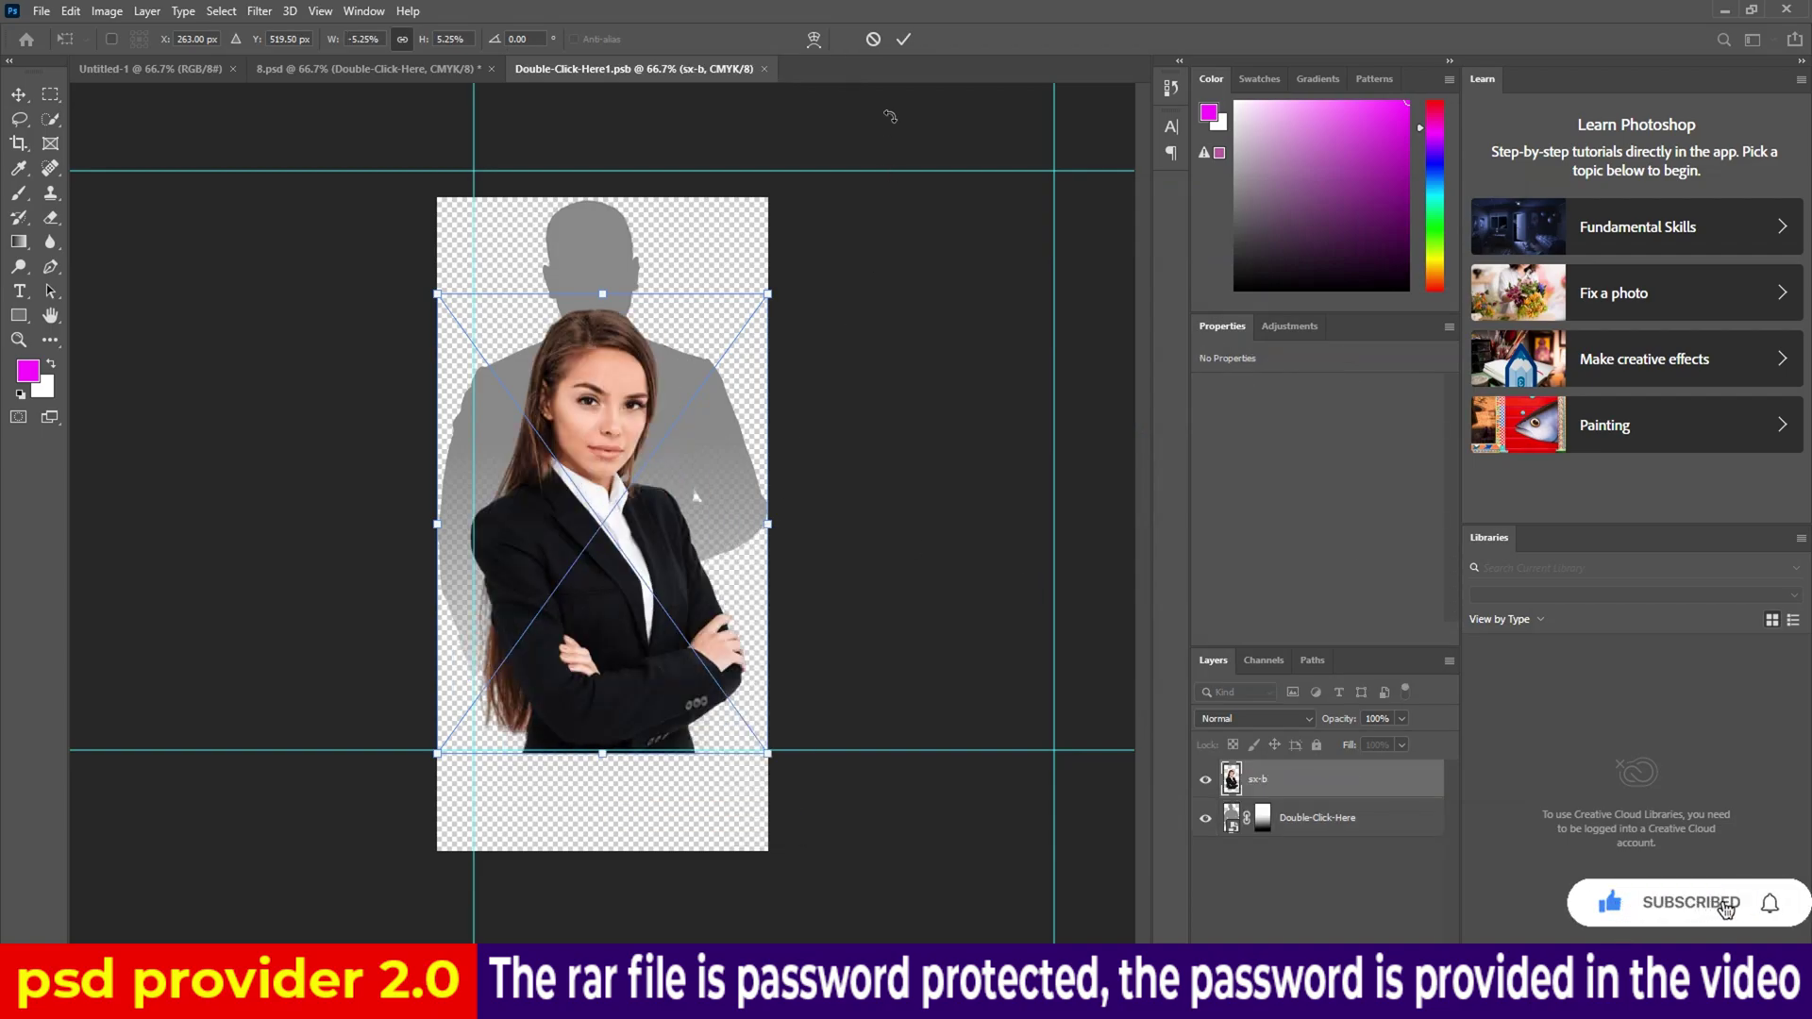
click(903, 39)
click(1205, 818)
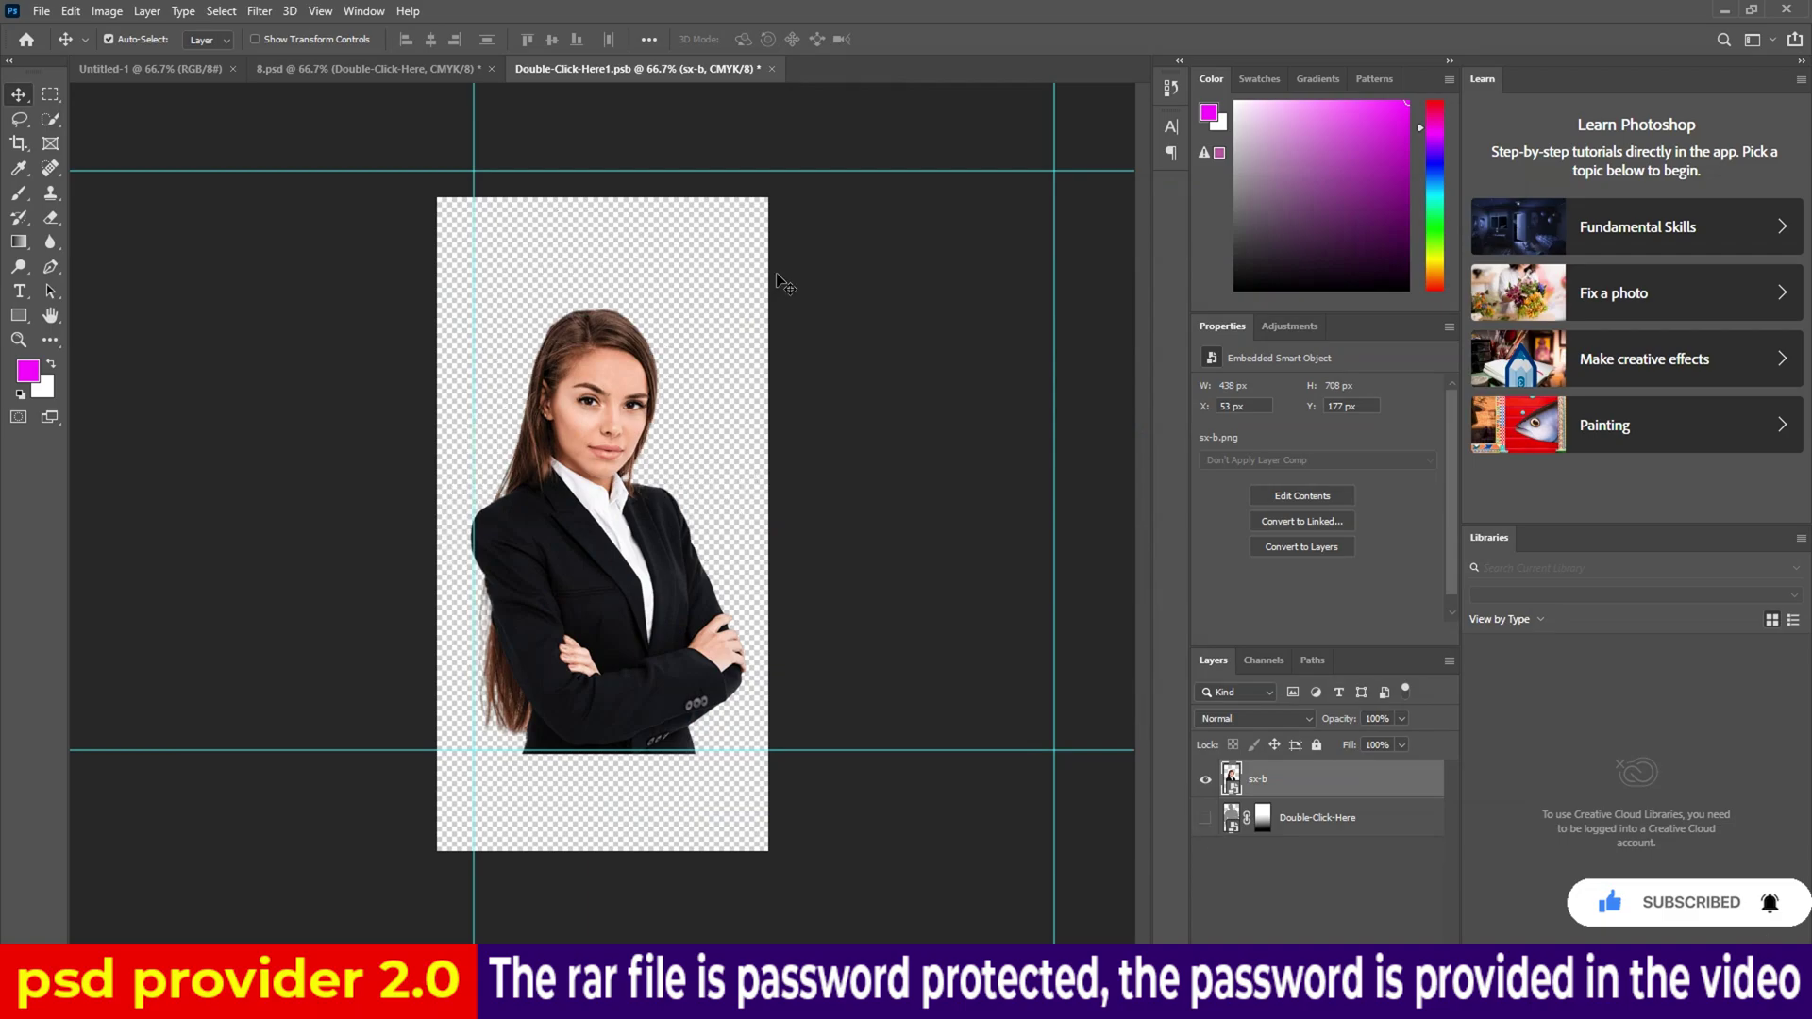
click(772, 69)
click(805, 373)
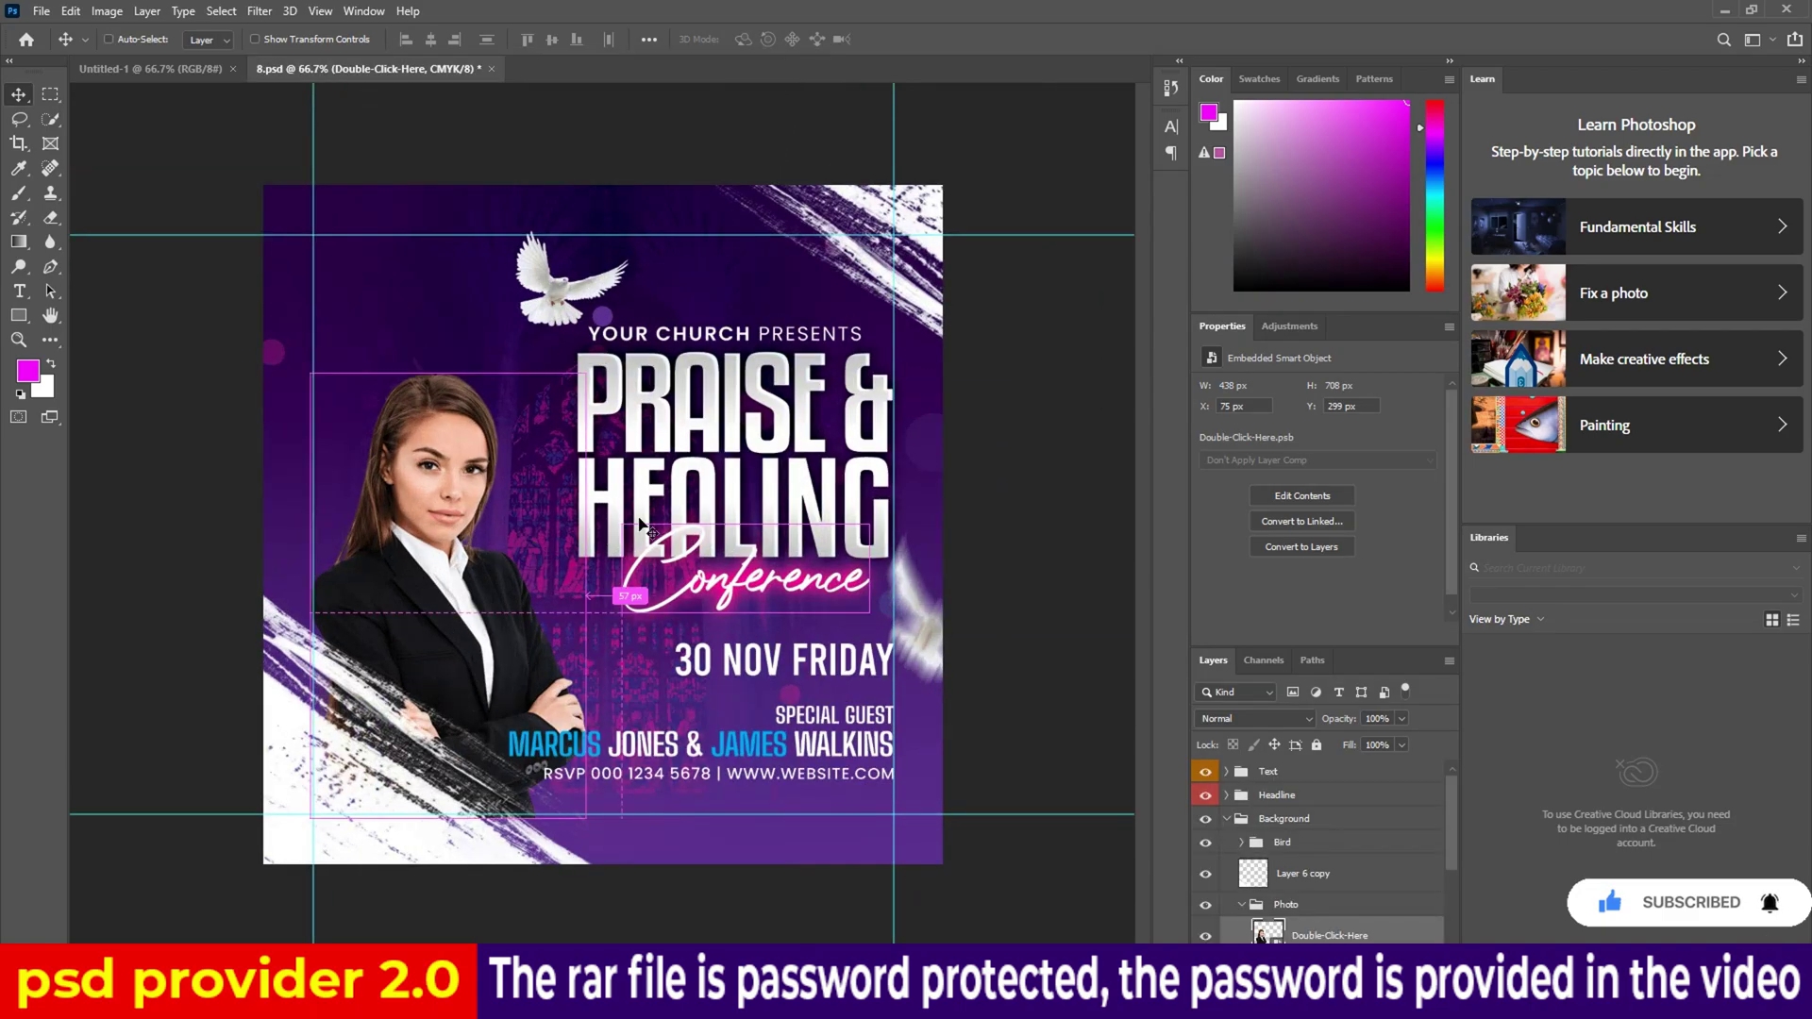
Enlarge the woman photo to about 117% and move it up and left.
key(ctrl+t)
drag(610, 255, 637, 200)
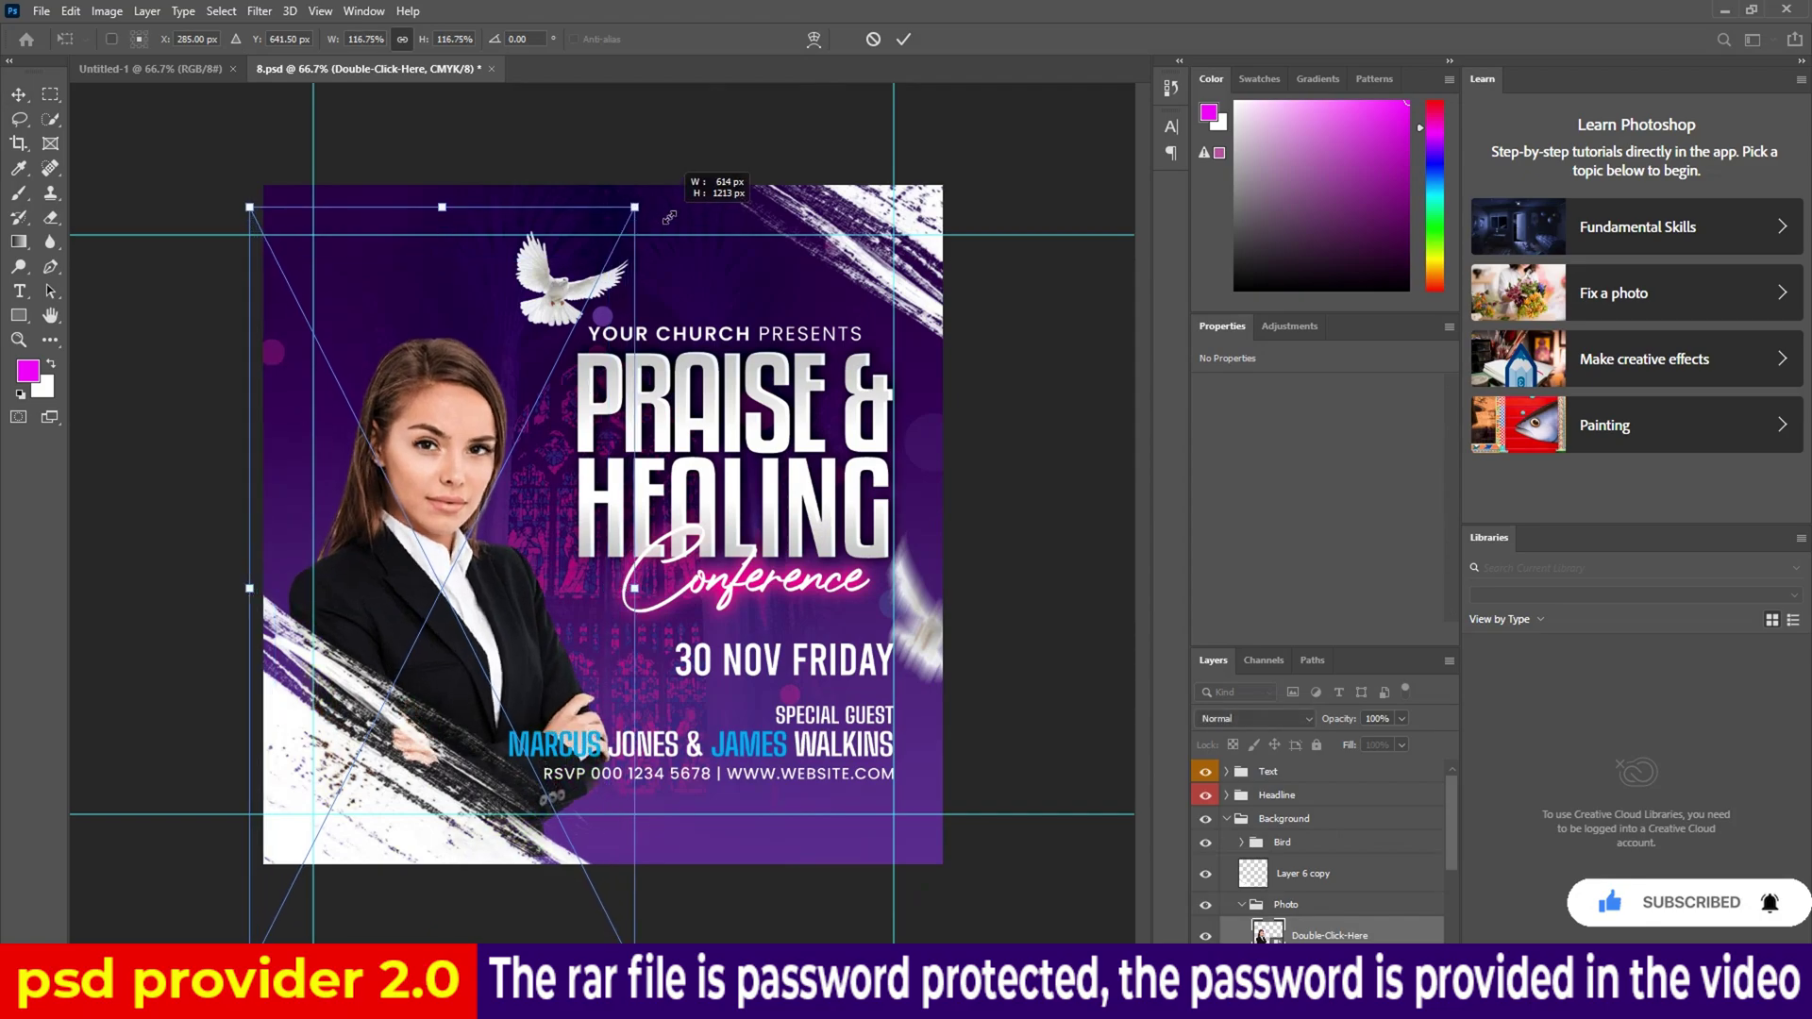
mouse_move(414, 638)
mouse_down()
mouse_move(385, 526)
mouse_move(394, 626)
mouse_up()
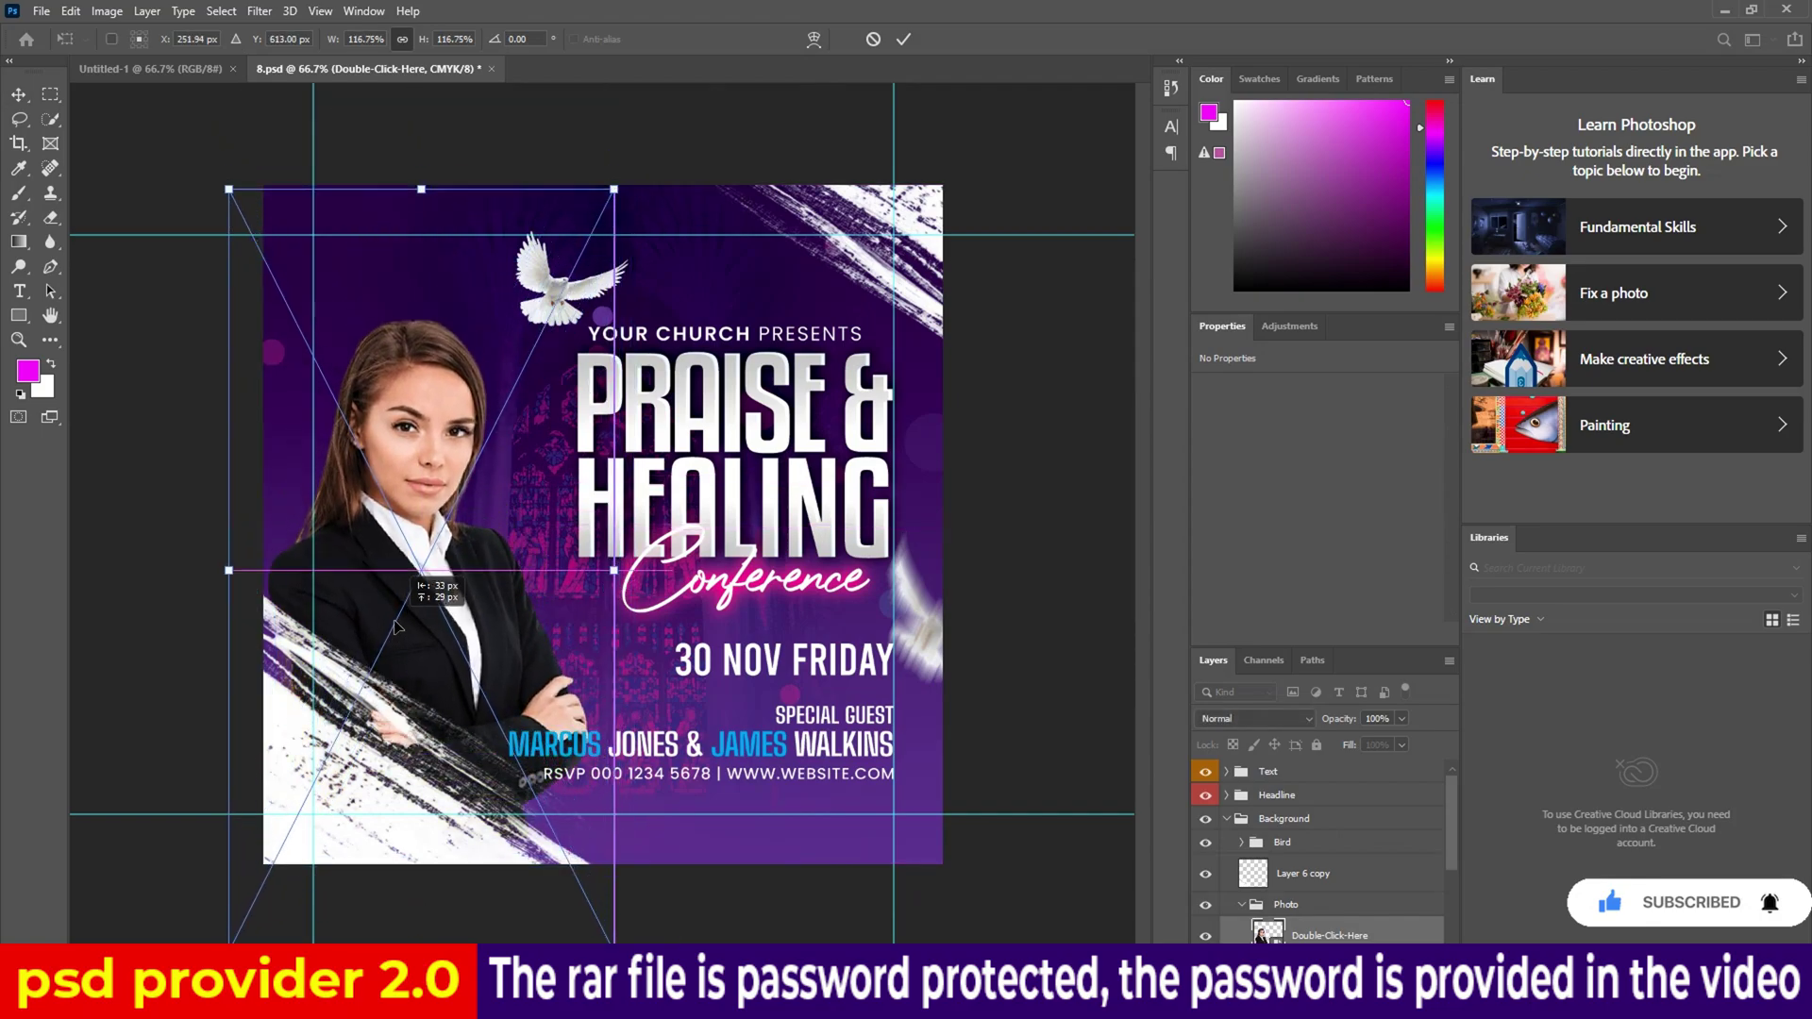
click(904, 39)
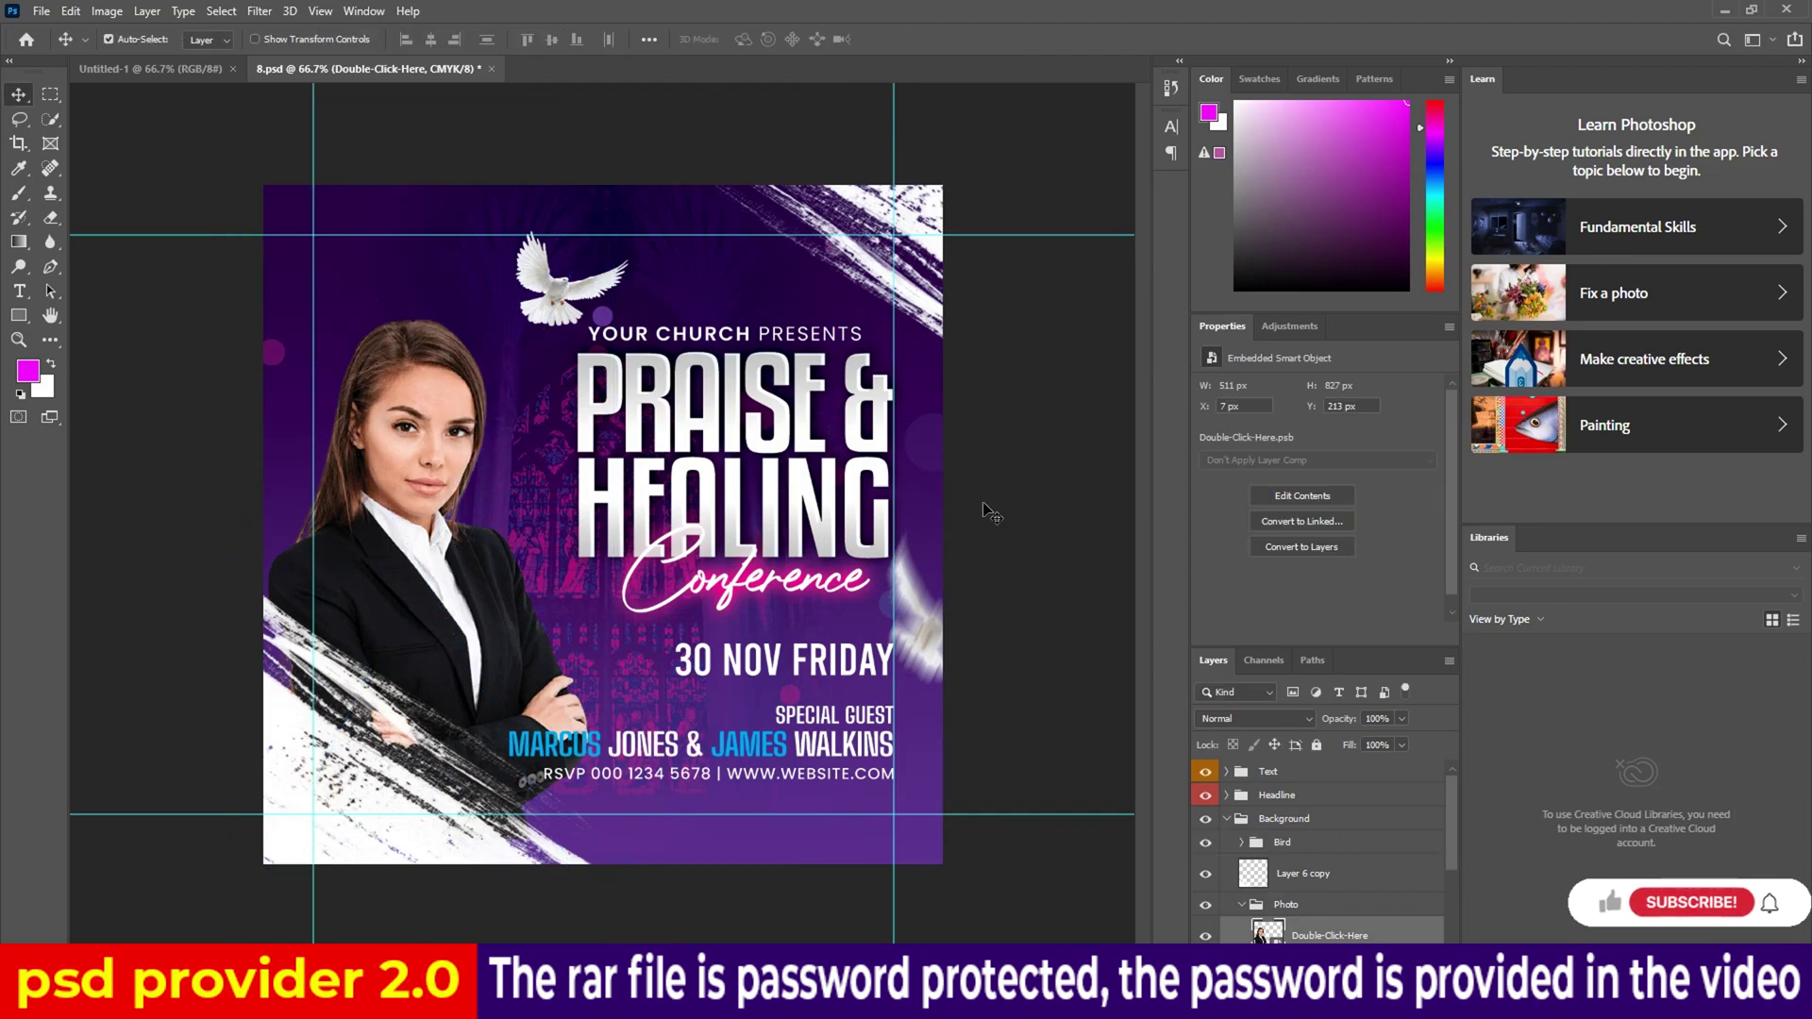
Hide guides, fit and slightly zoom out, then close 8.psd without saving.
key(ctrl+semicolon)
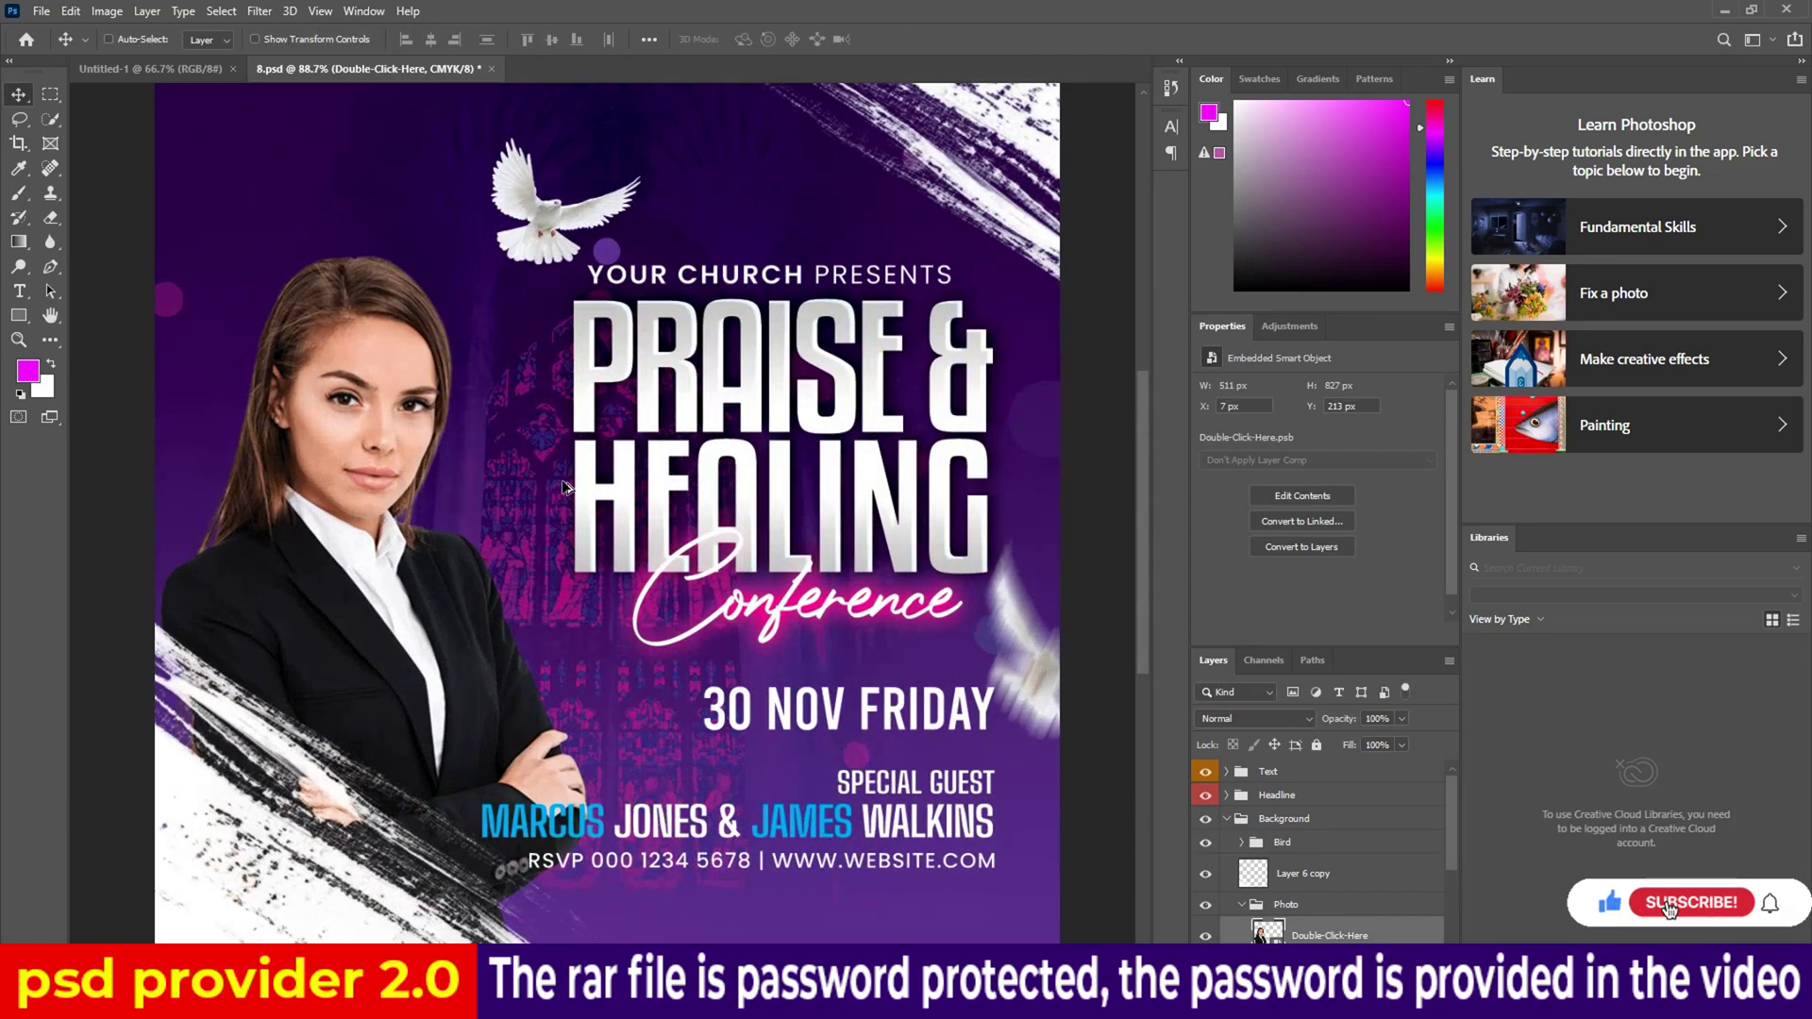
key(ctrl+0)
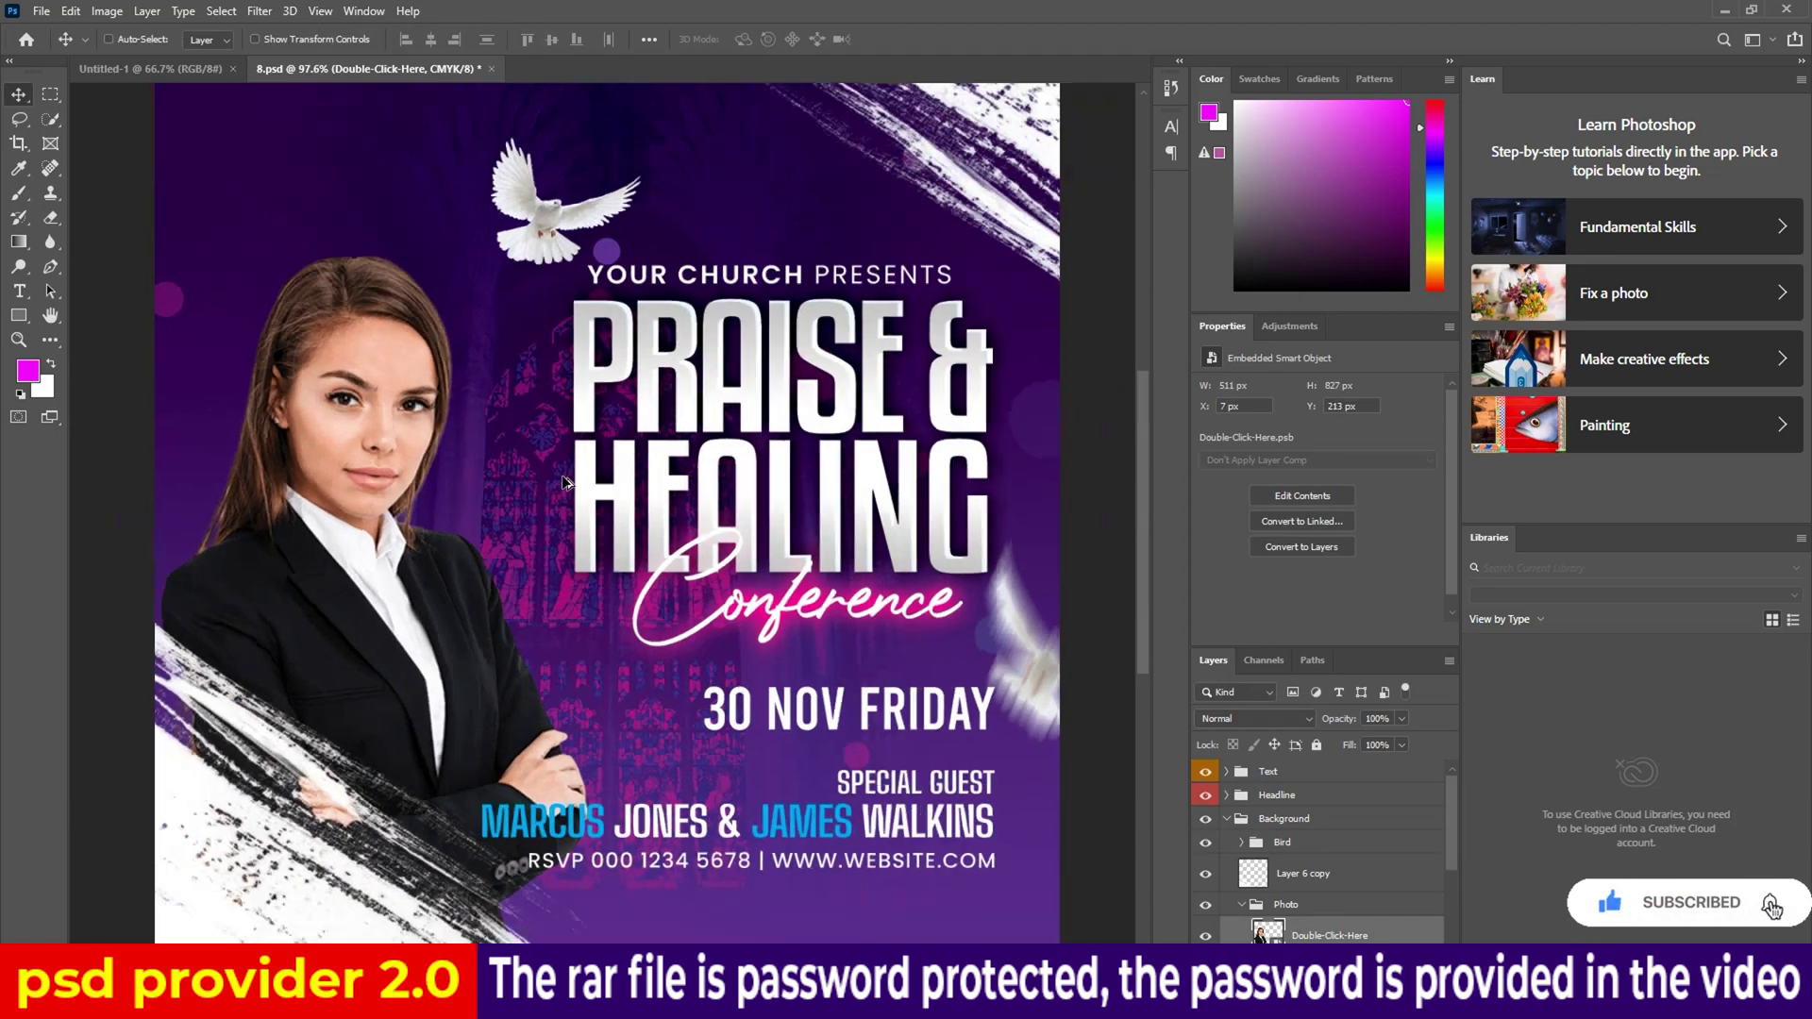
key(ctrl+minus)
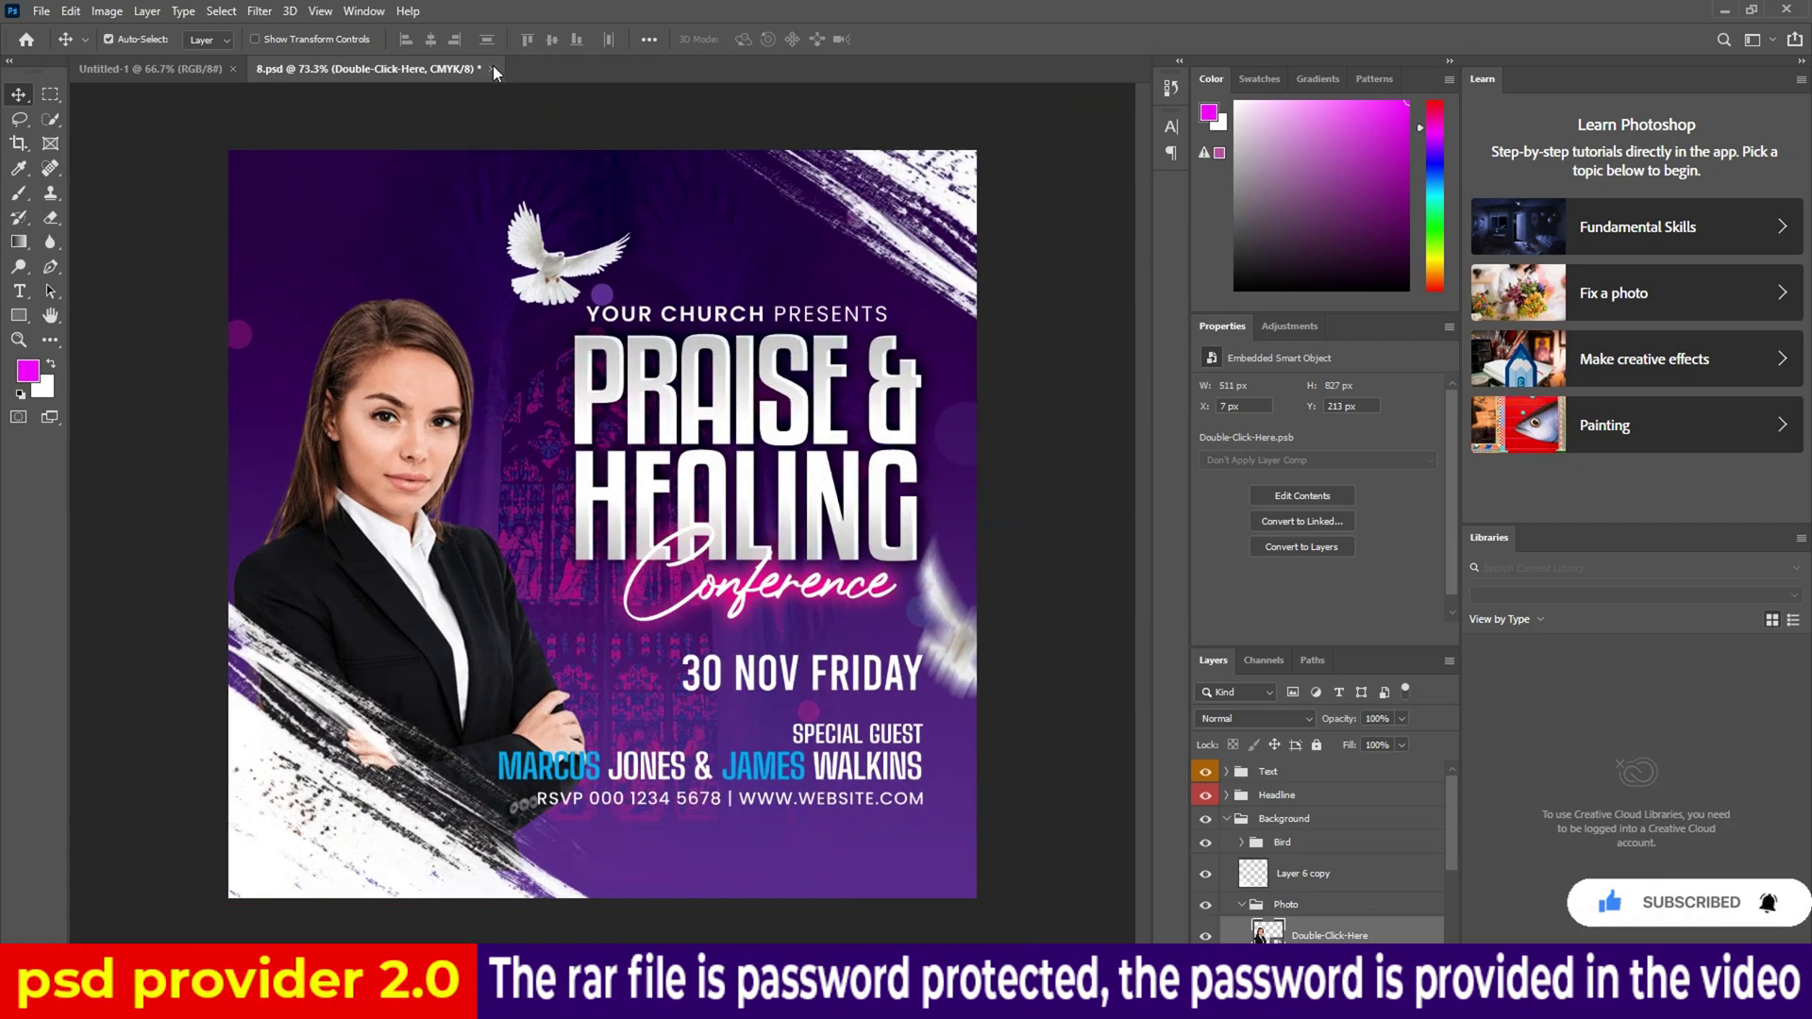
click(495, 69)
click(914, 366)
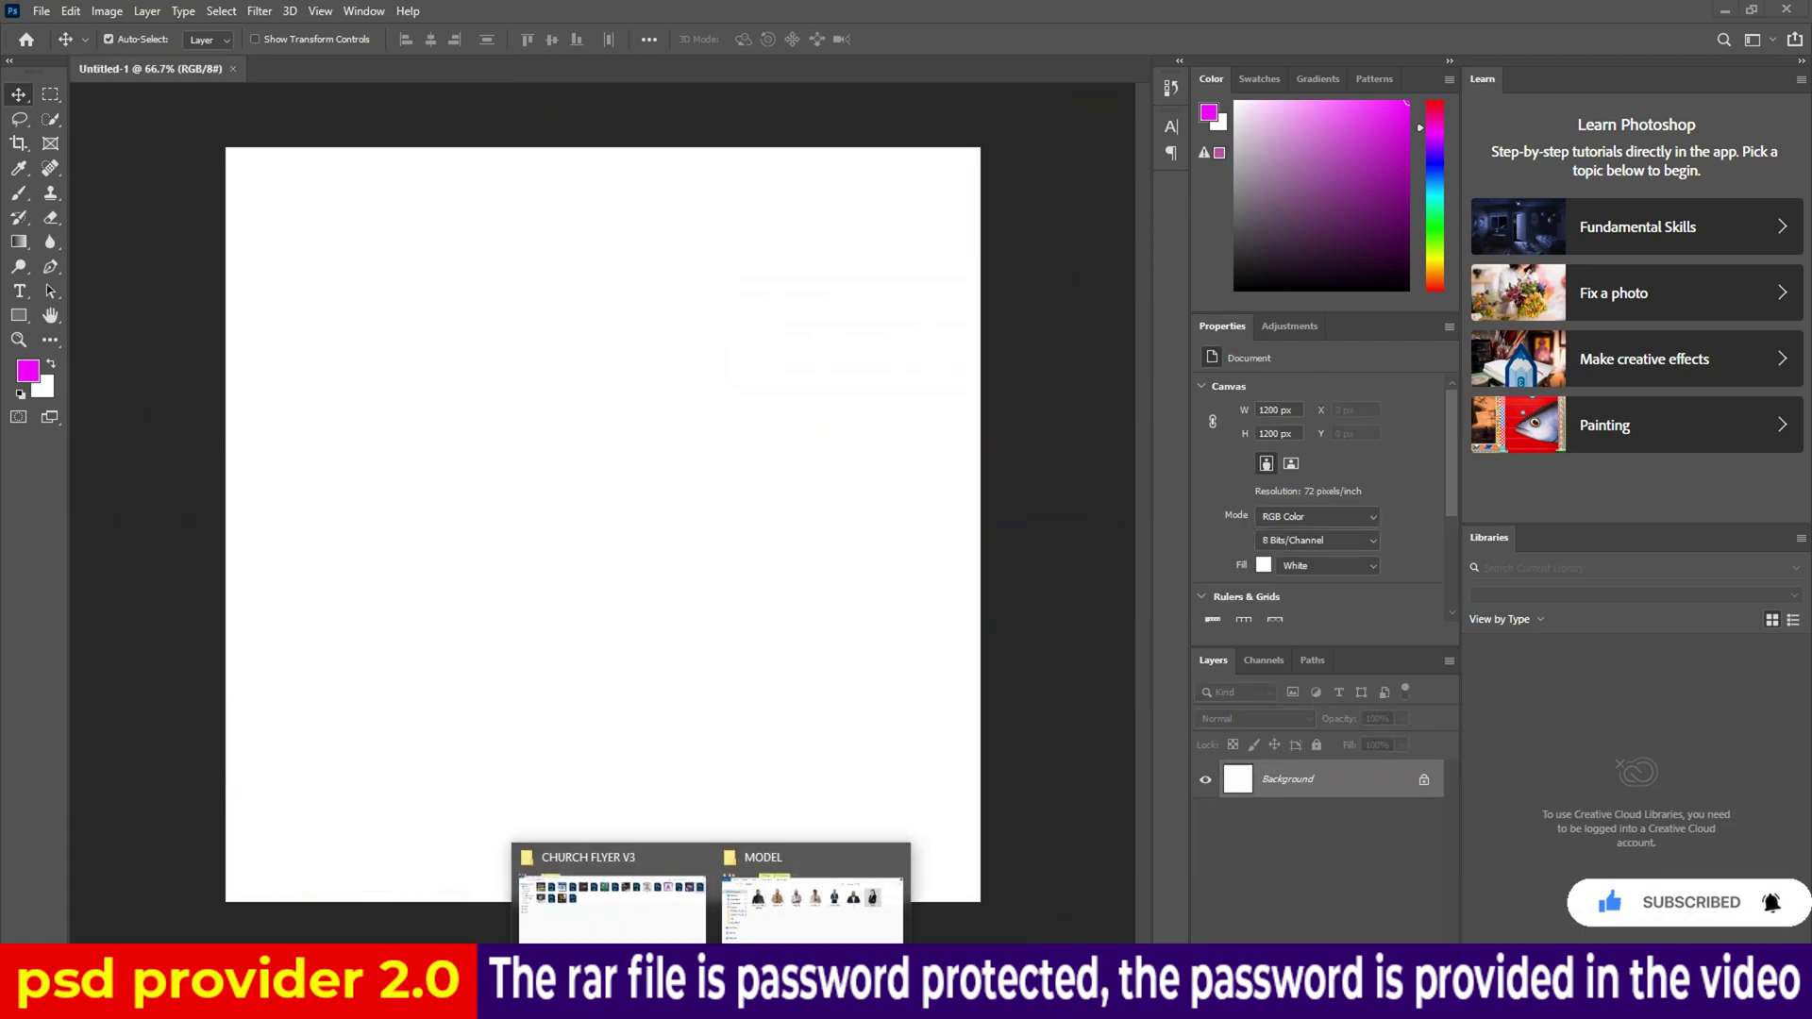
Open 9.psd from the CHURCH FLYER V3 folder and edit the image_01 smart object's contents.
click(638, 920)
double_click(325, 247)
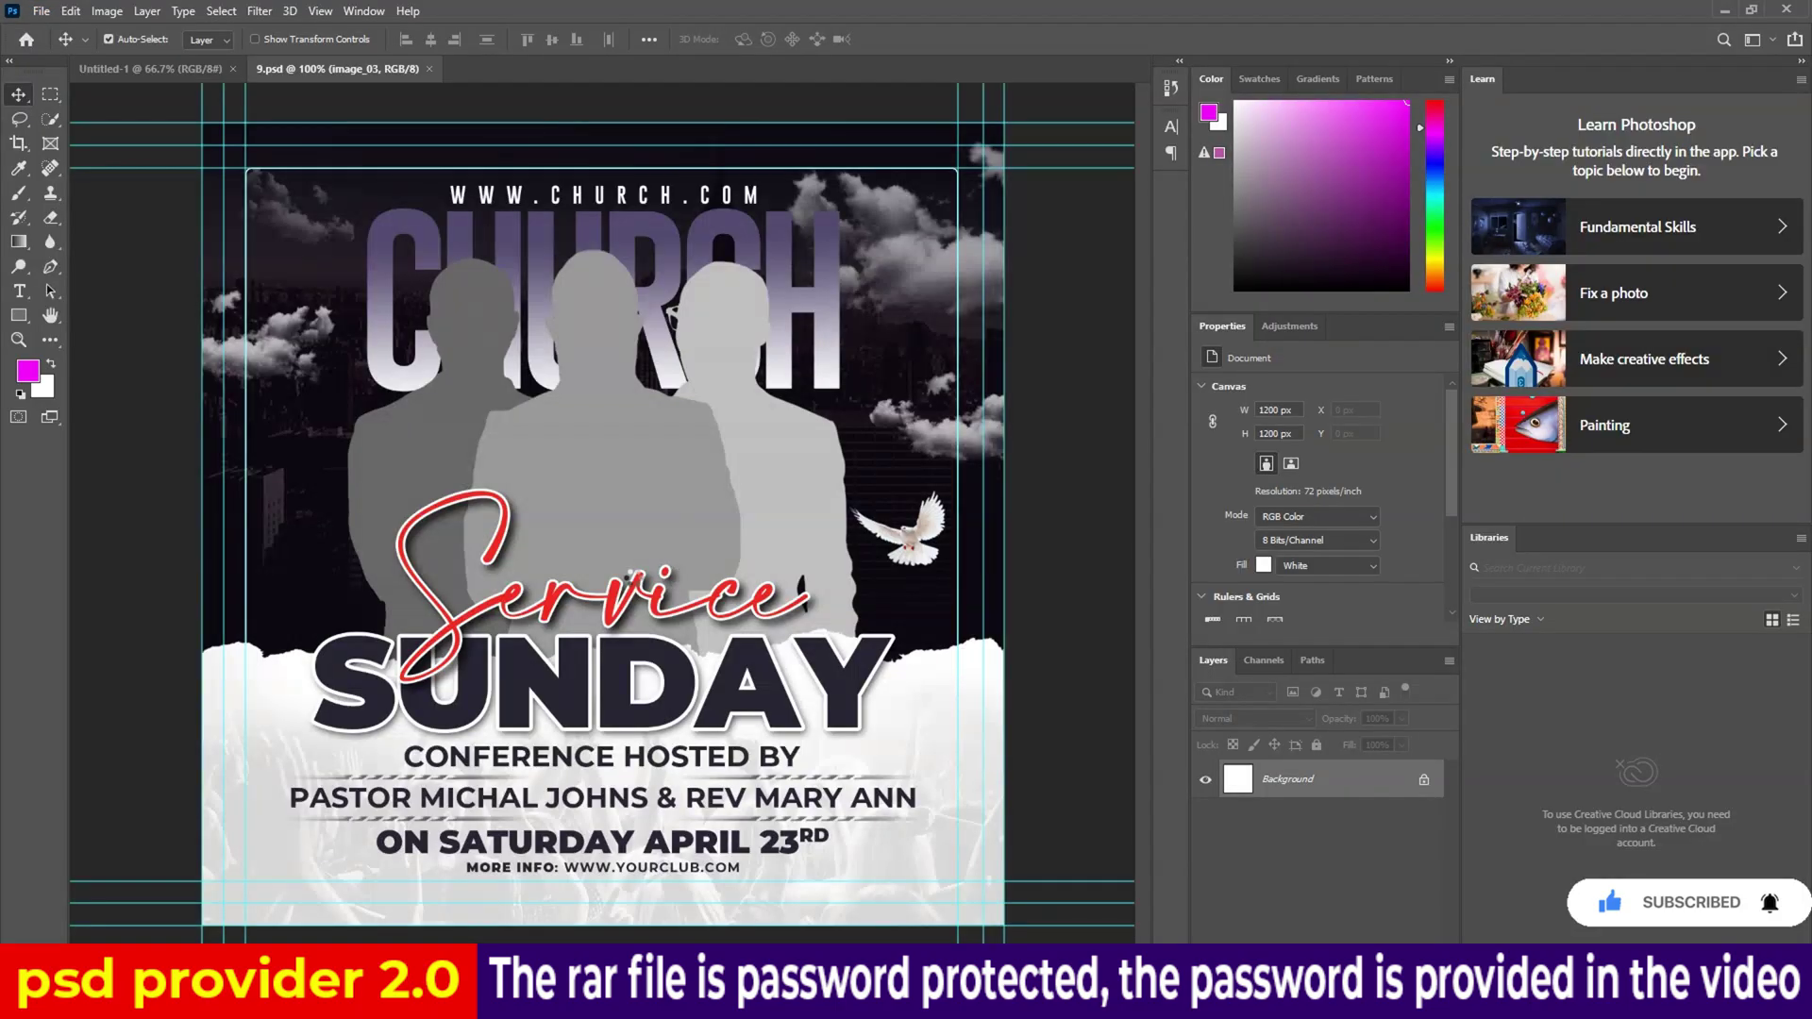
click(609, 585)
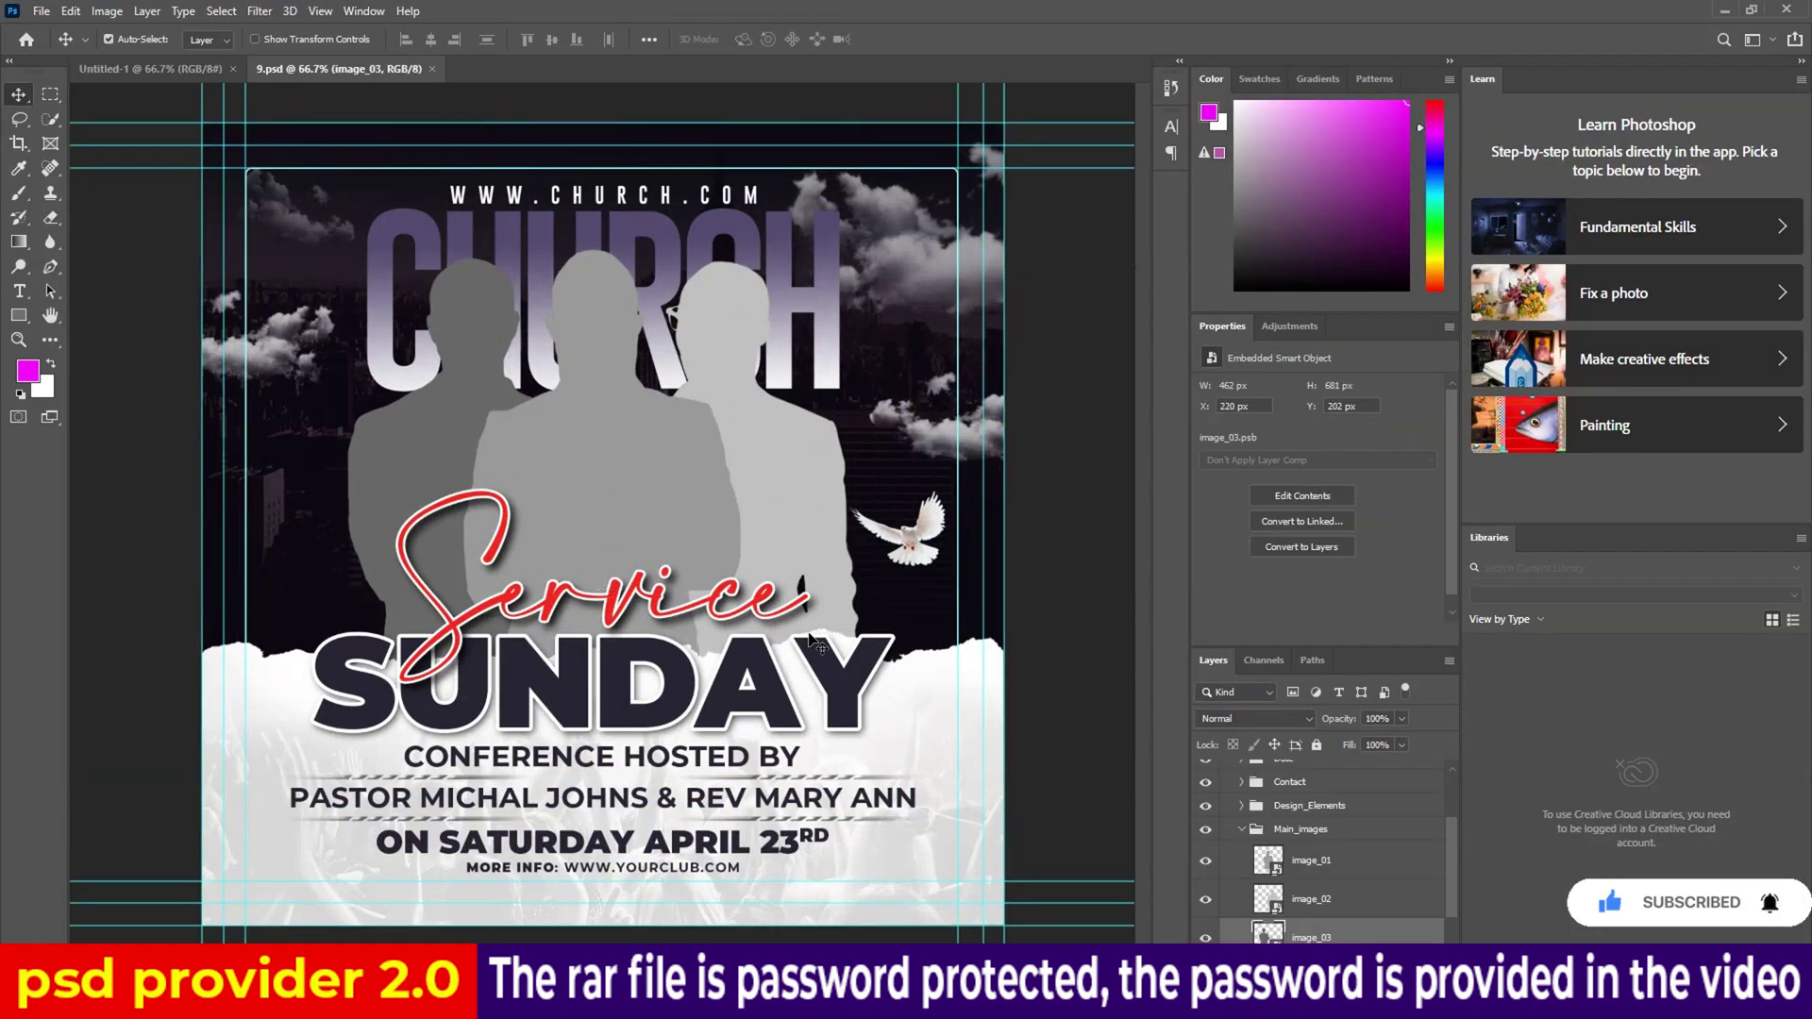
scroll(1330, 828, down, 1)
click(1256, 815)
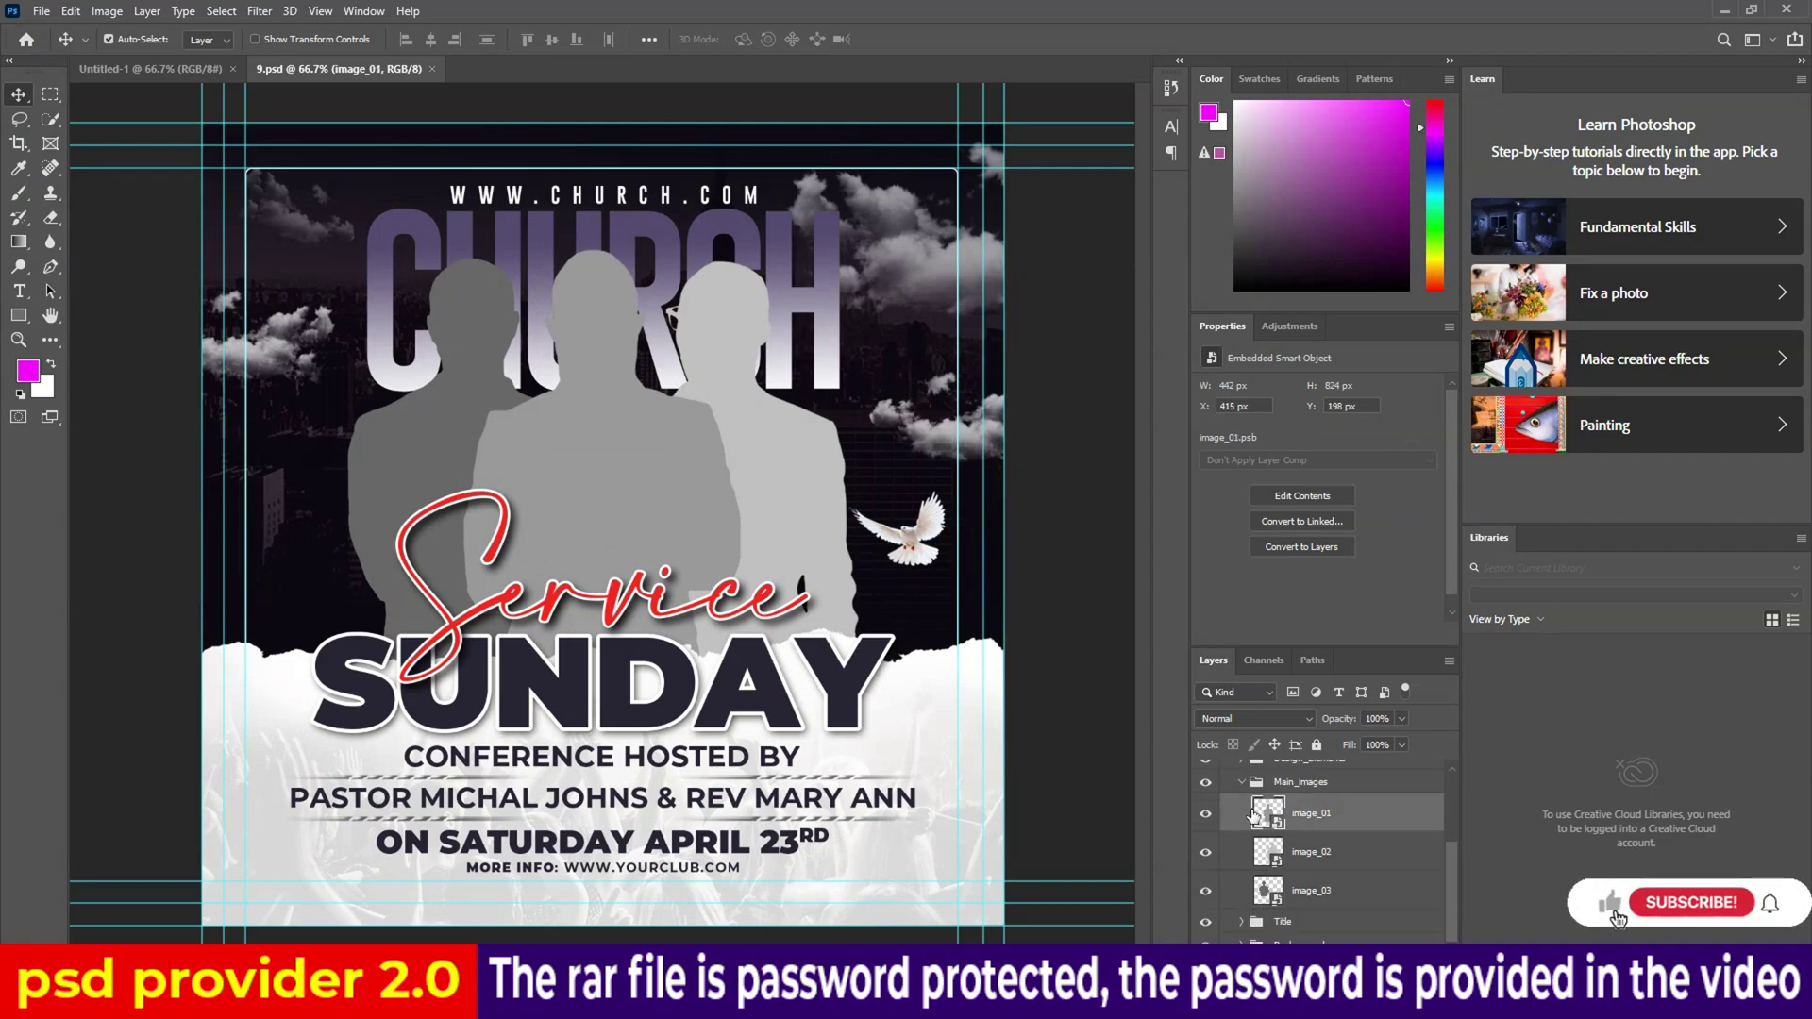
double_click(1261, 818)
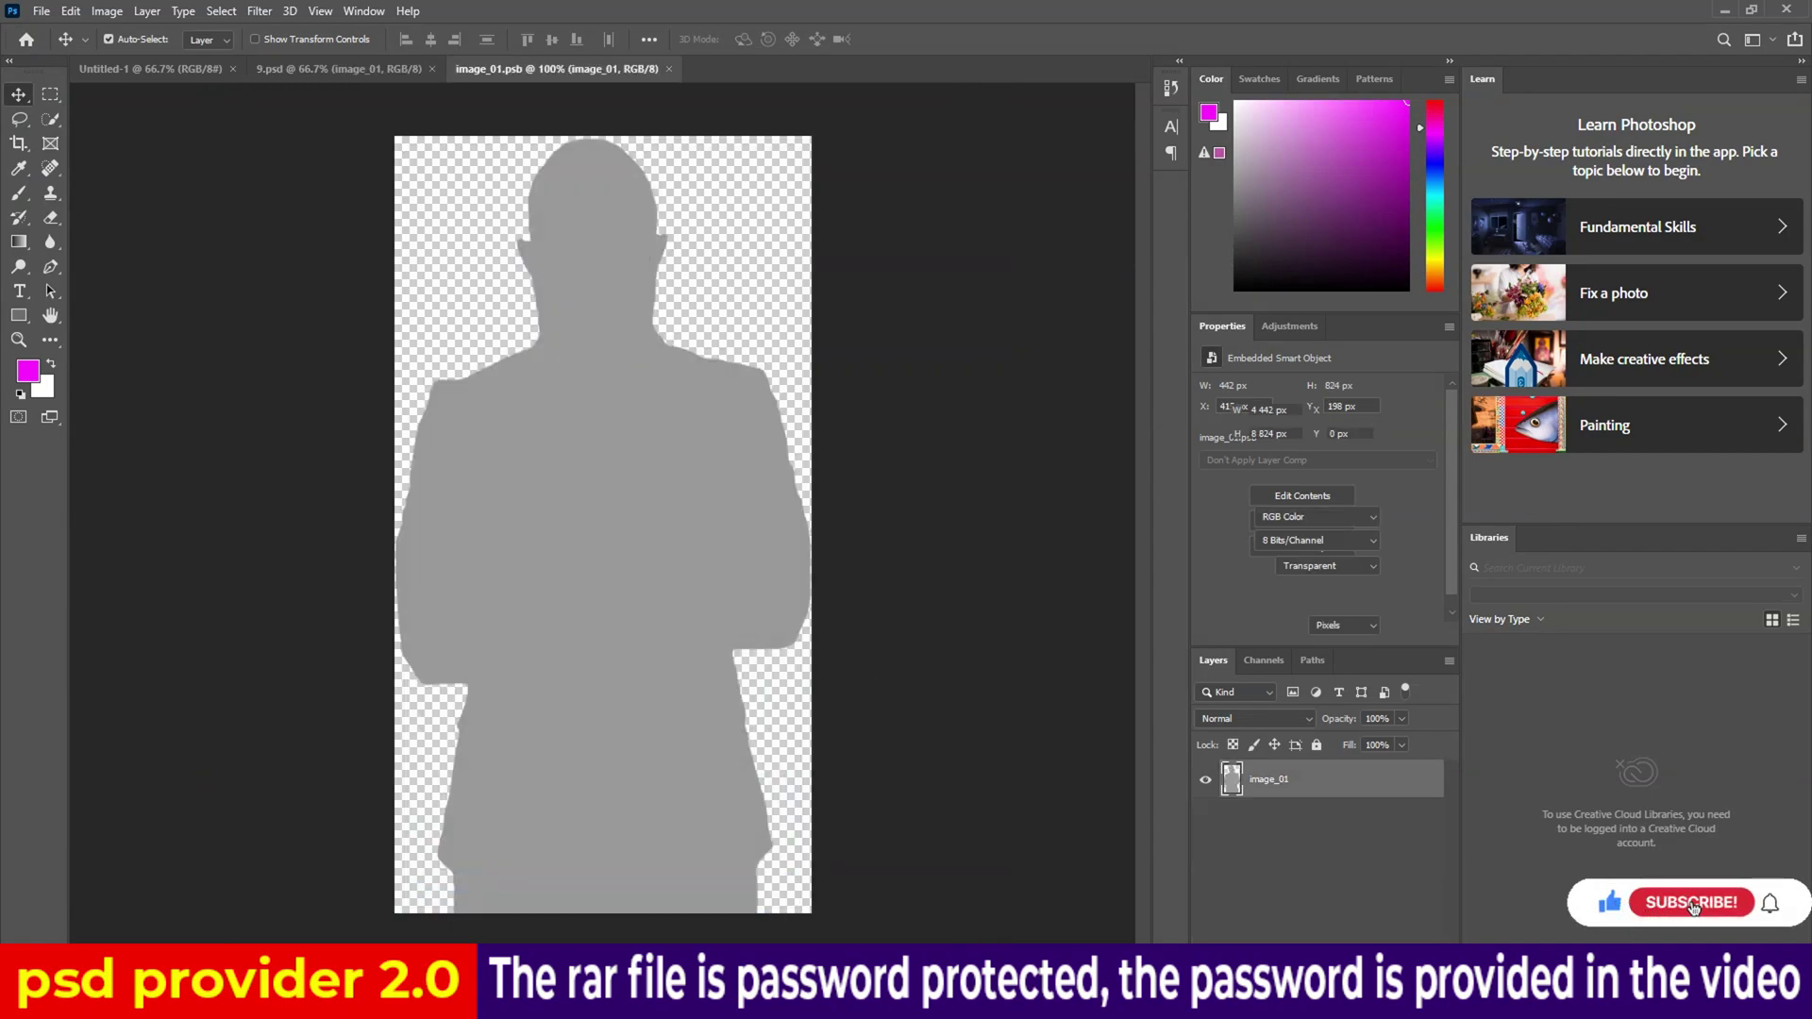
Place the hhjytytj bearded-man photo in image_01, hide the grey silhouette, and save it back.
click(812, 906)
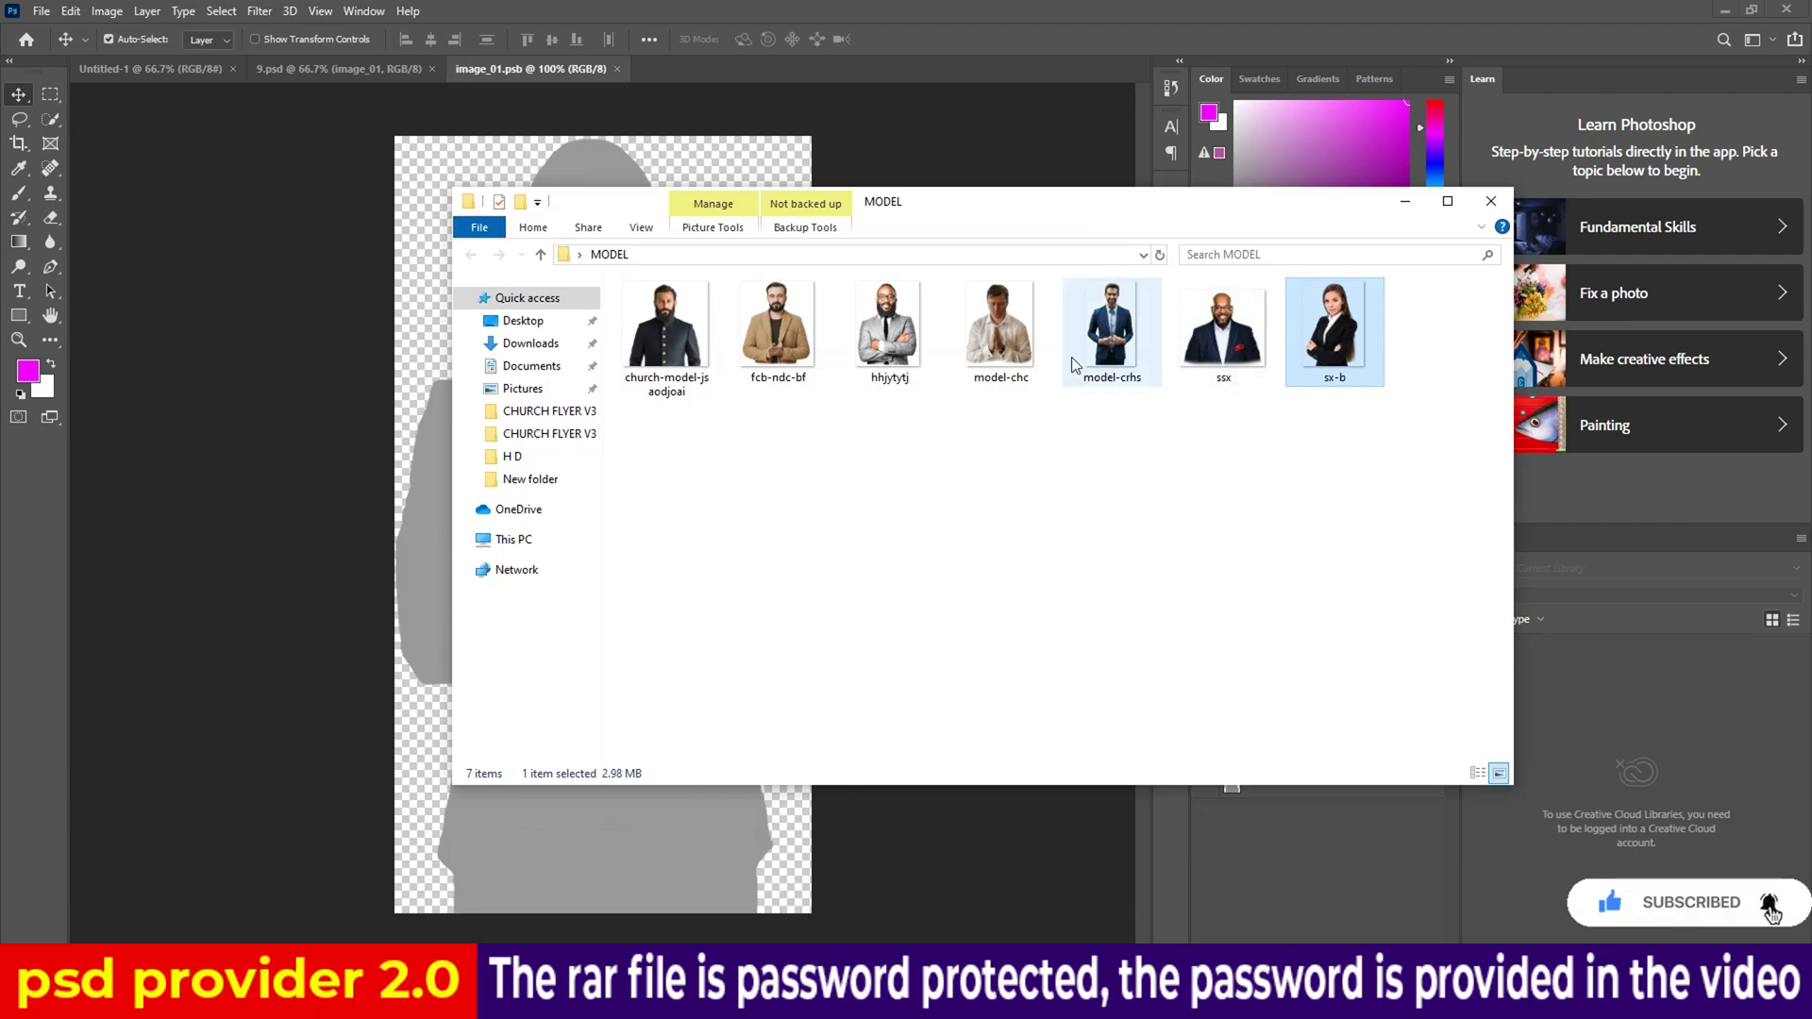
mouse_move(889, 331)
mouse_down()
mouse_move(476, 939)
mouse_move(627, 477)
mouse_up()
click(902, 41)
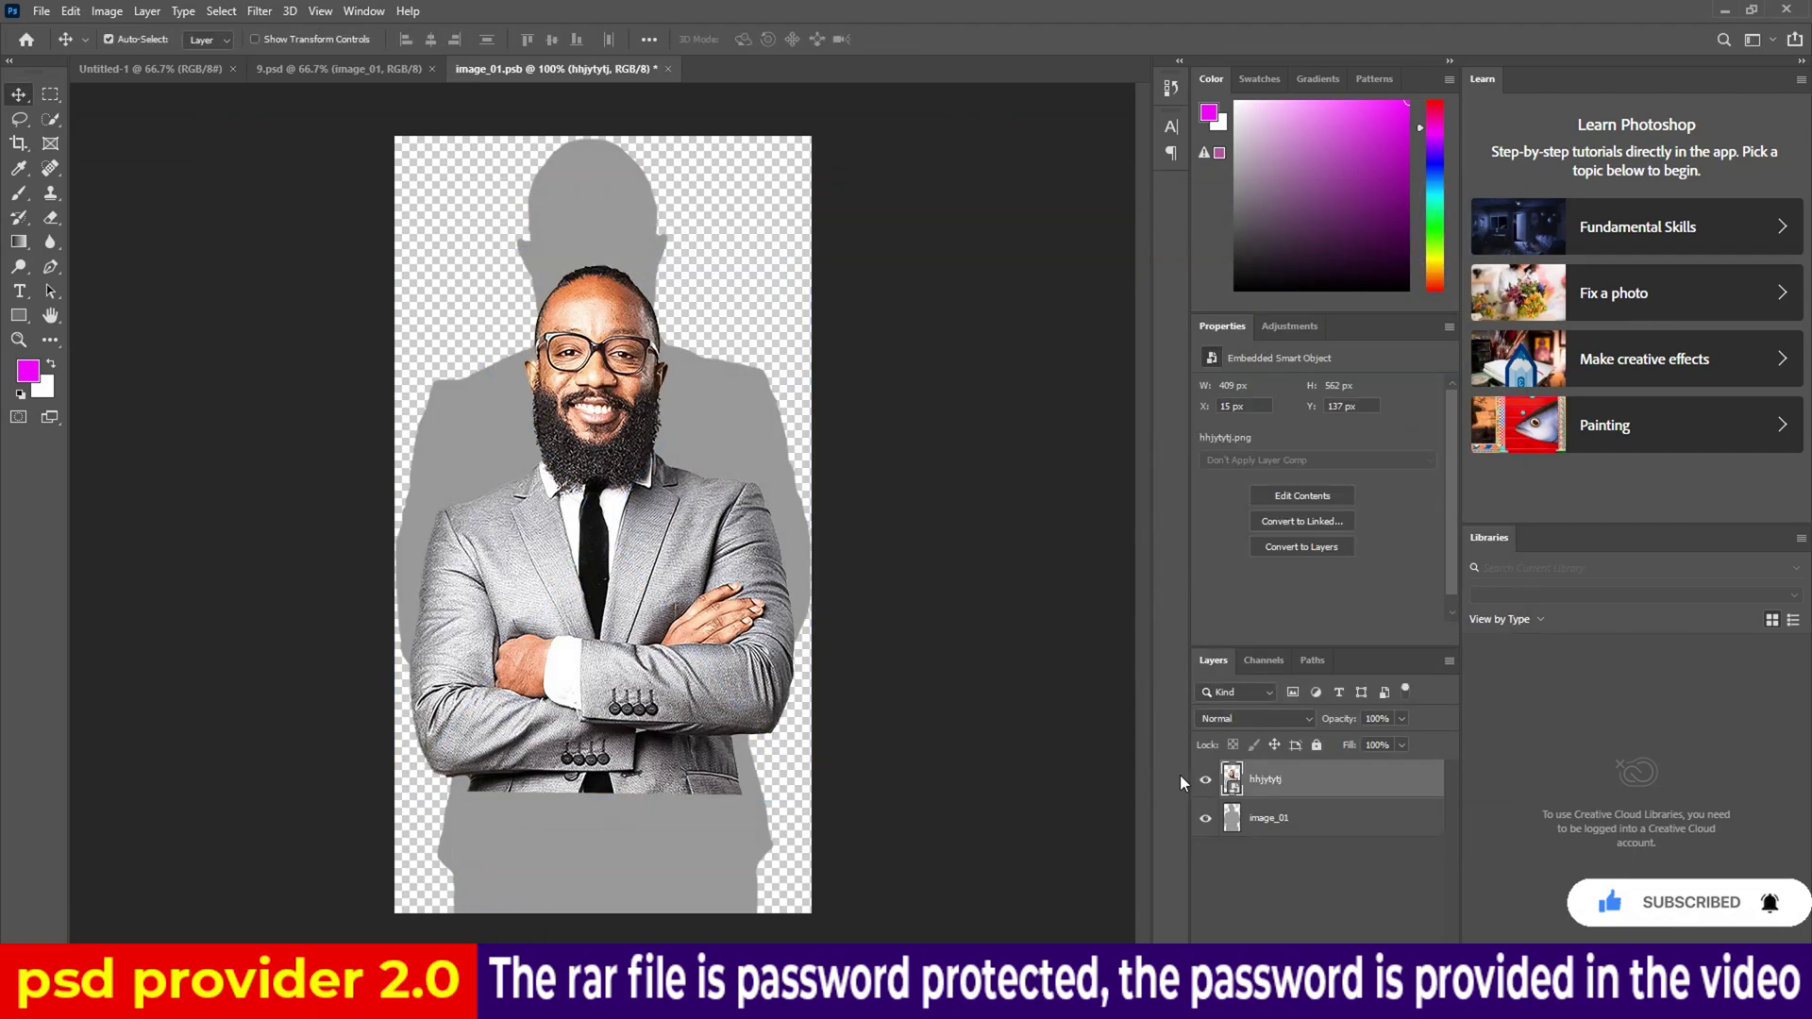
click(1204, 819)
click(668, 69)
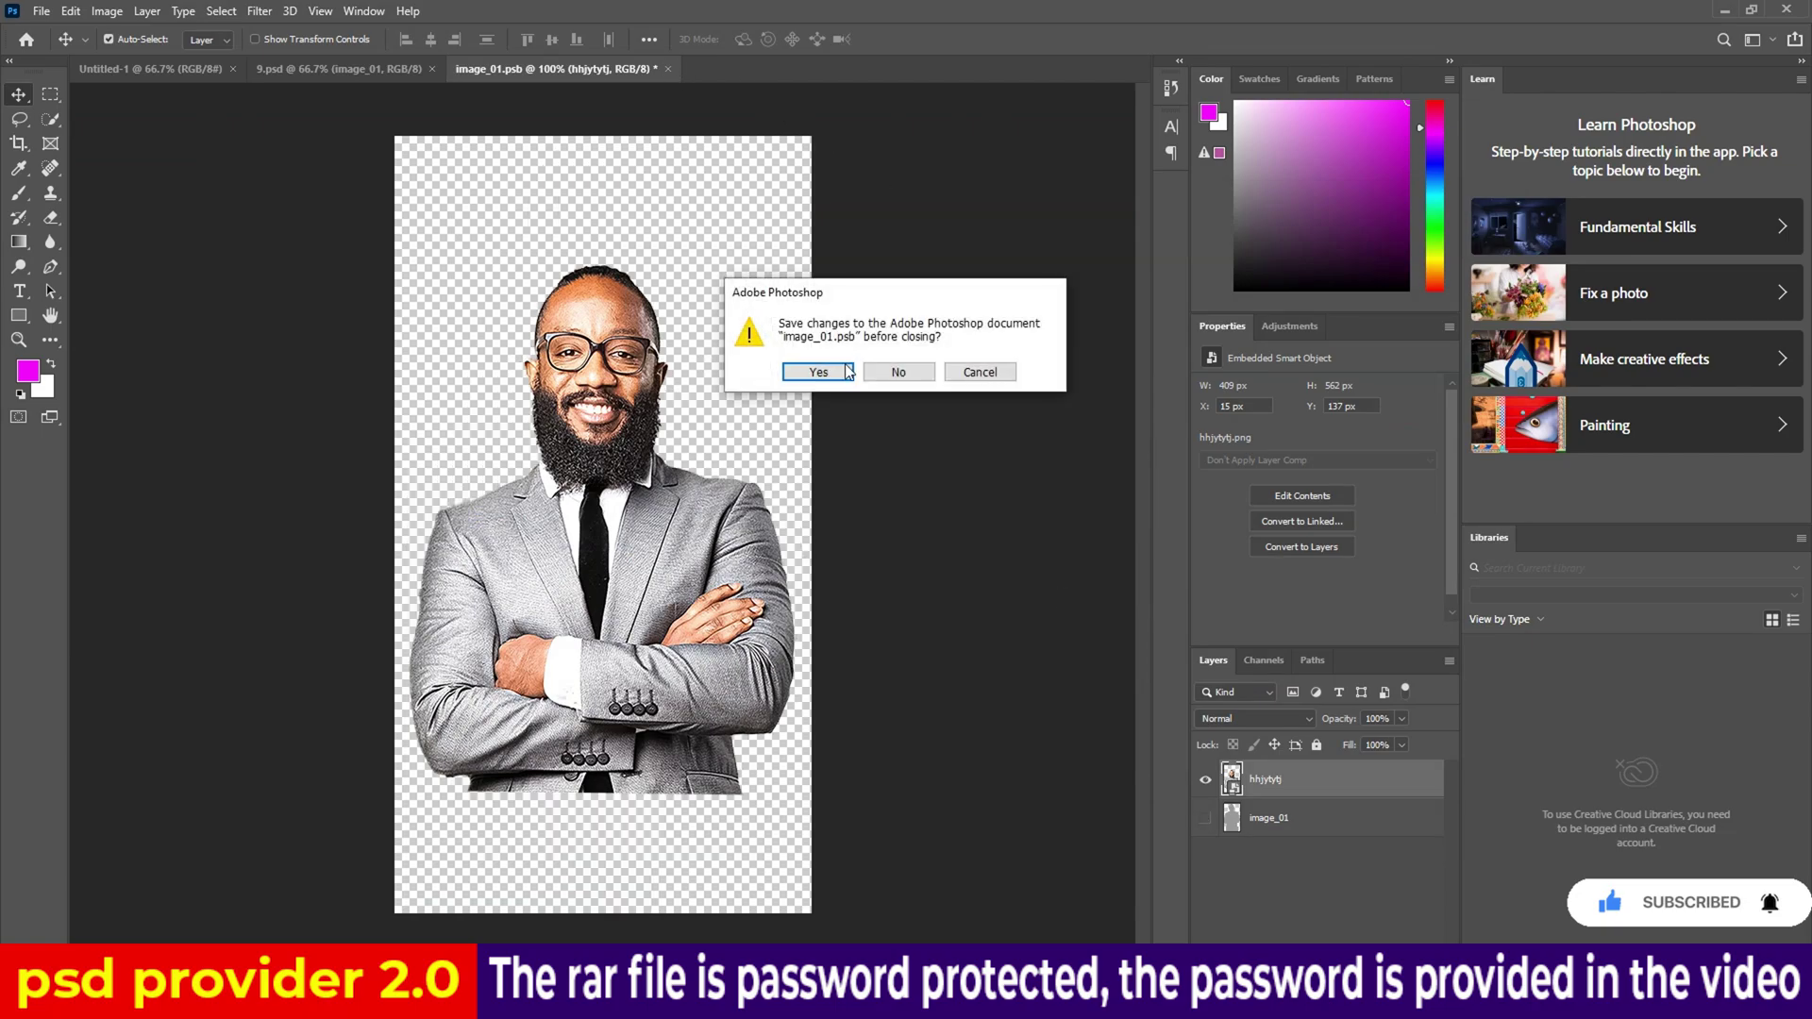
click(841, 368)
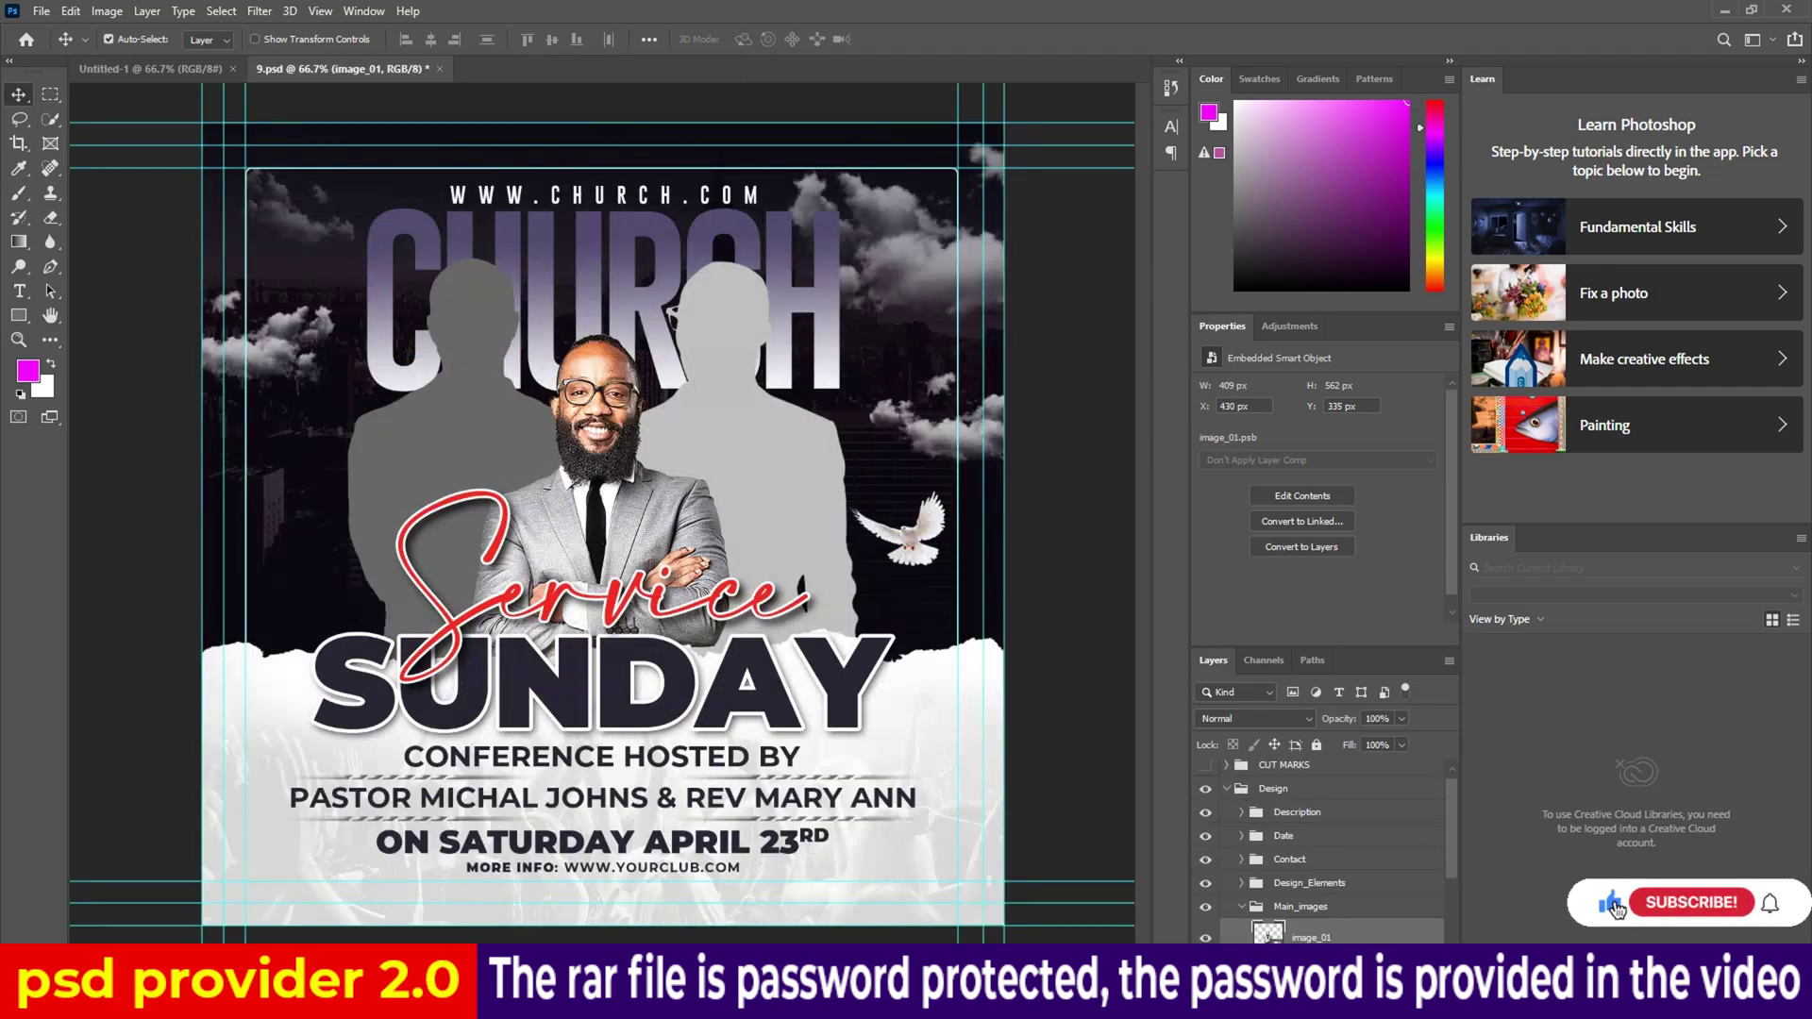
scroll(1395, 908, down, 3)
Fill image_02 with the sx-b black-suited woman photo, hiding its silhouette, and save it.
double_click(1270, 882)
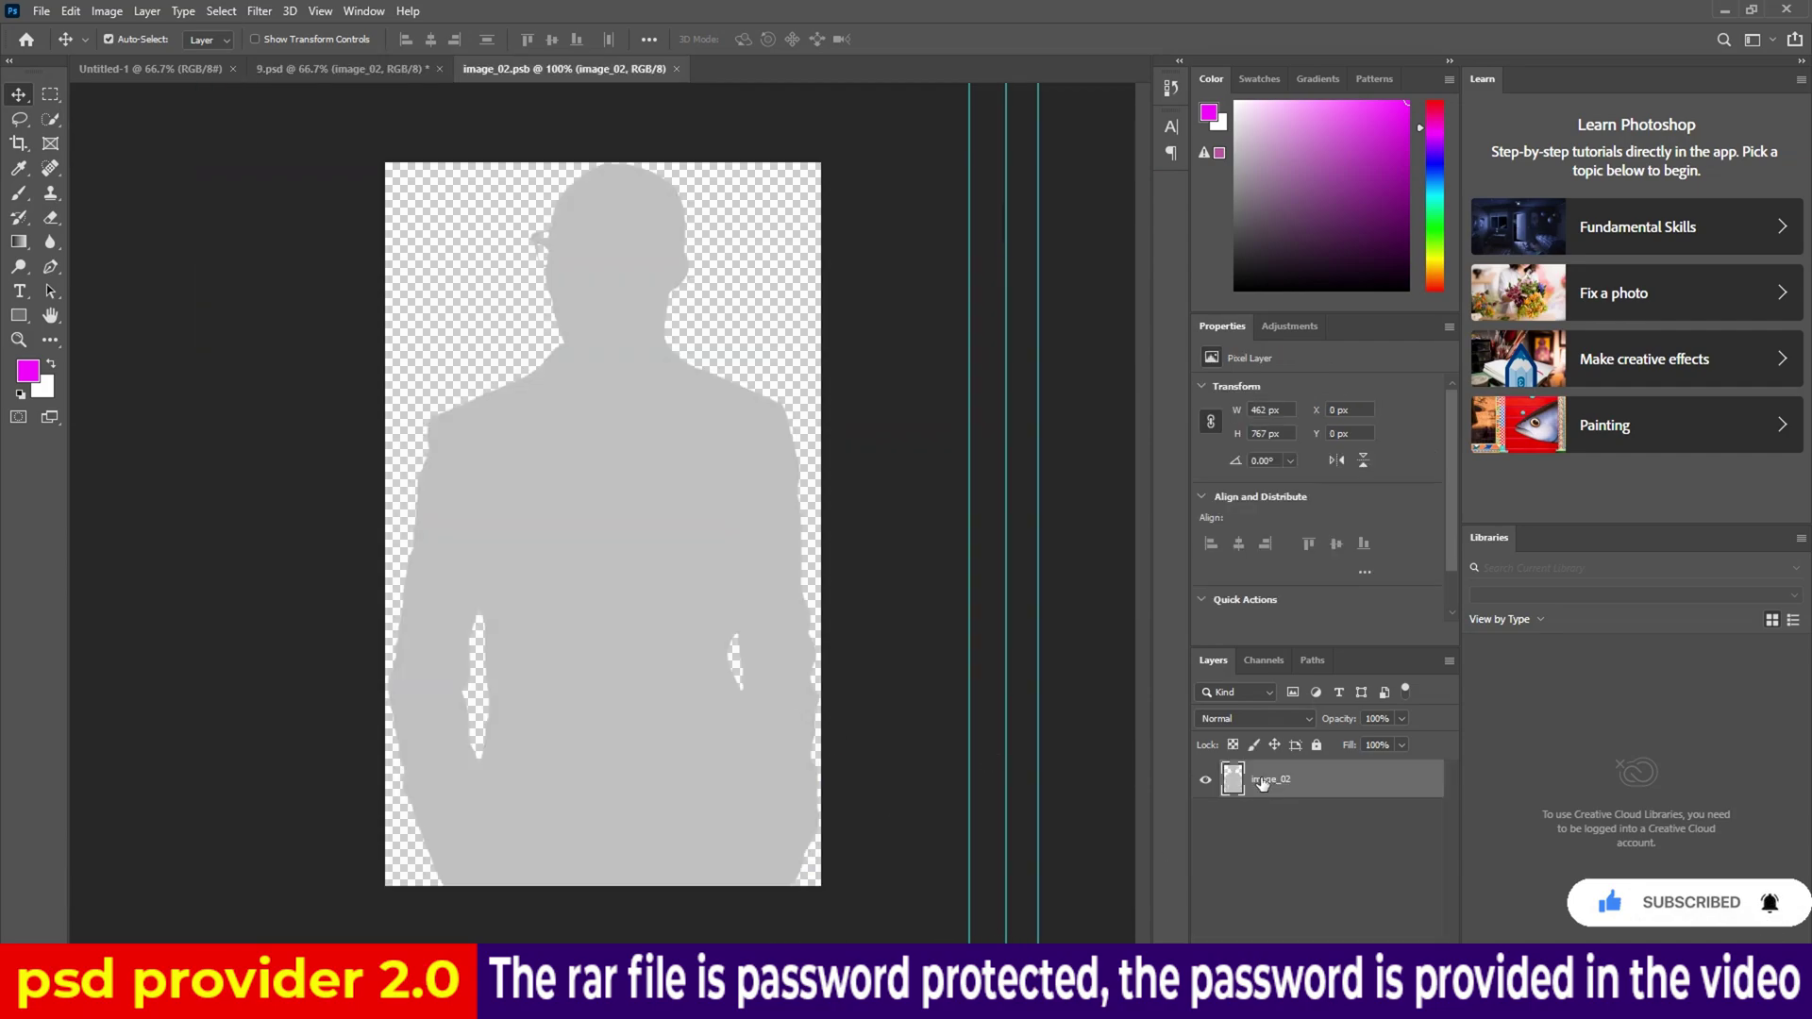
click(1205, 780)
click(779, 934)
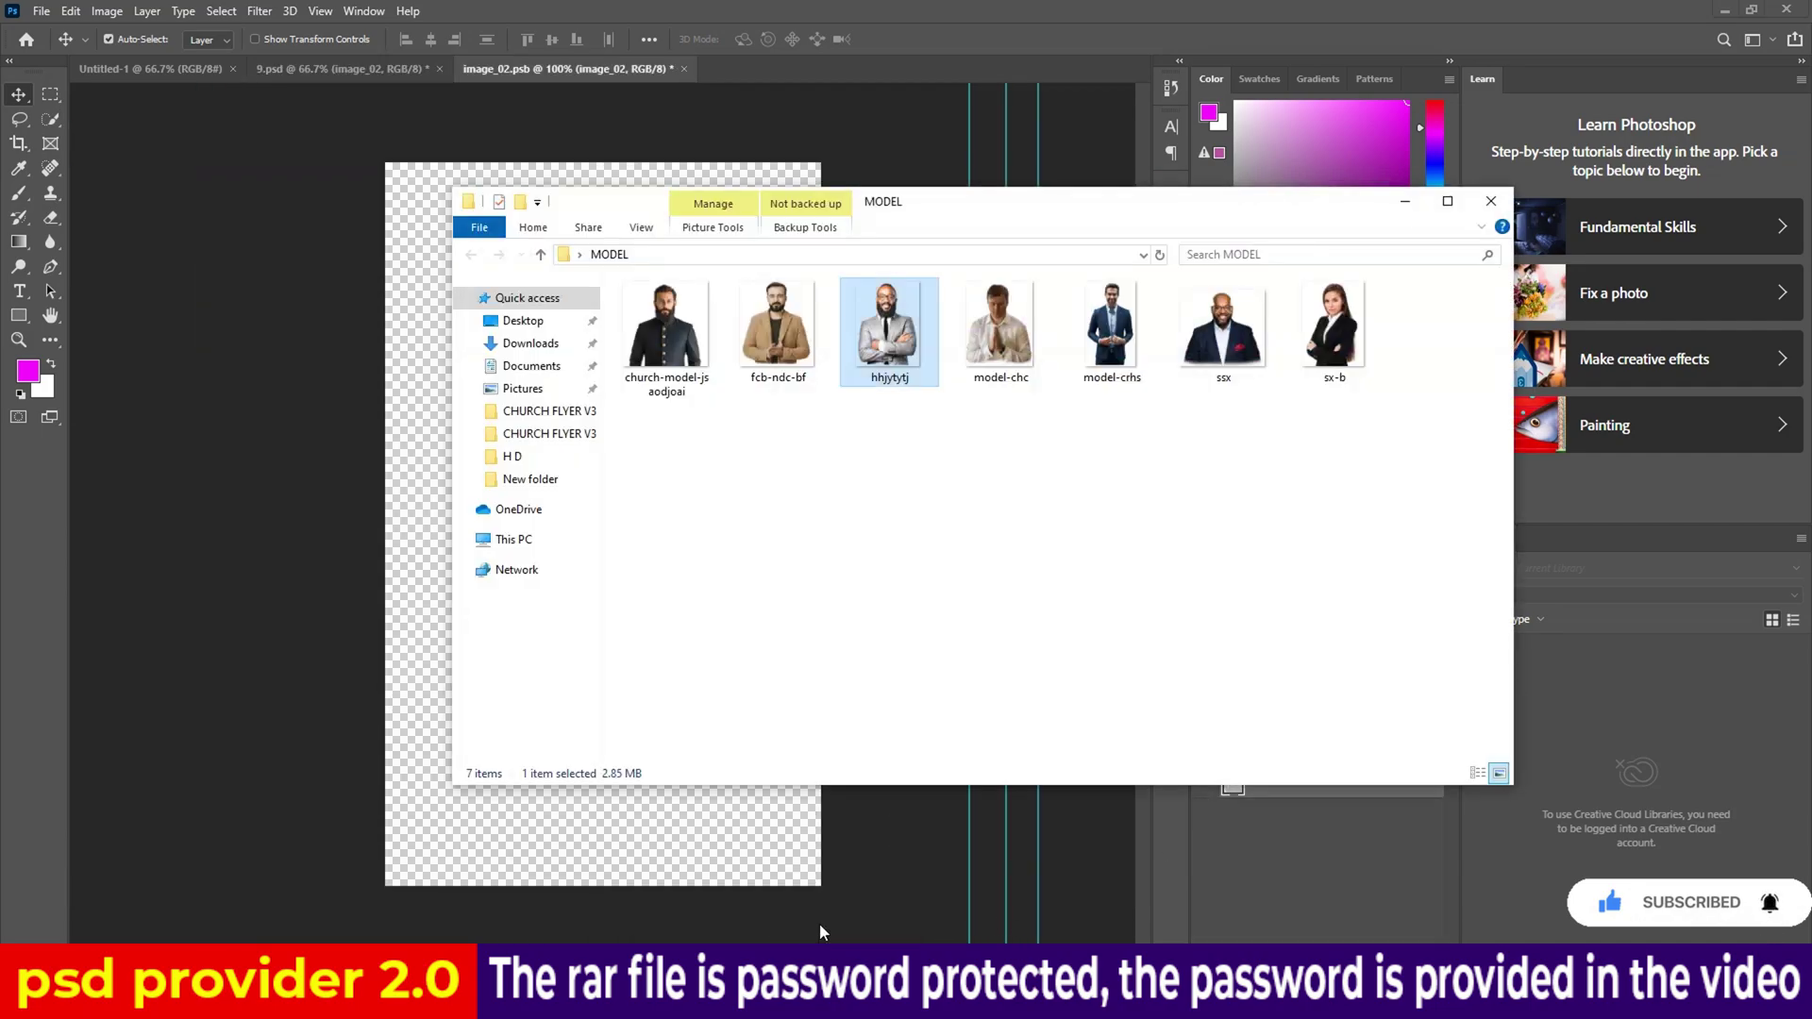
drag(1333, 330, 587, 465)
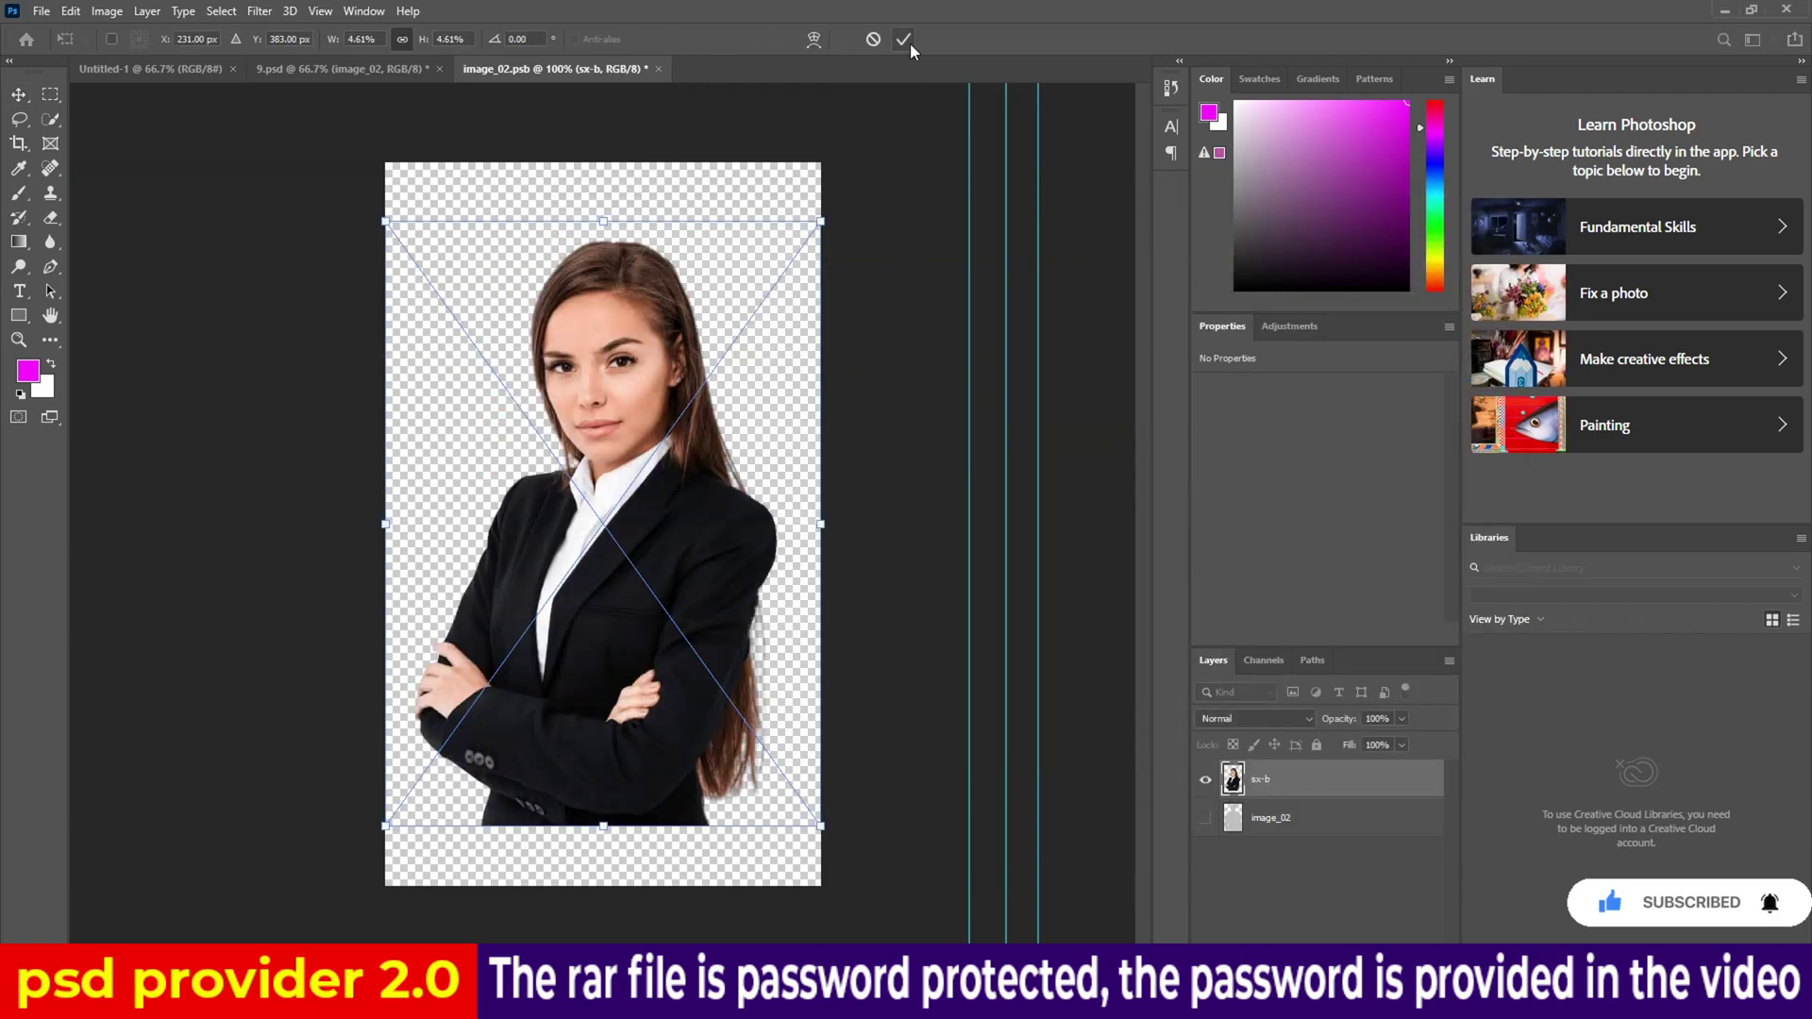
click(910, 44)
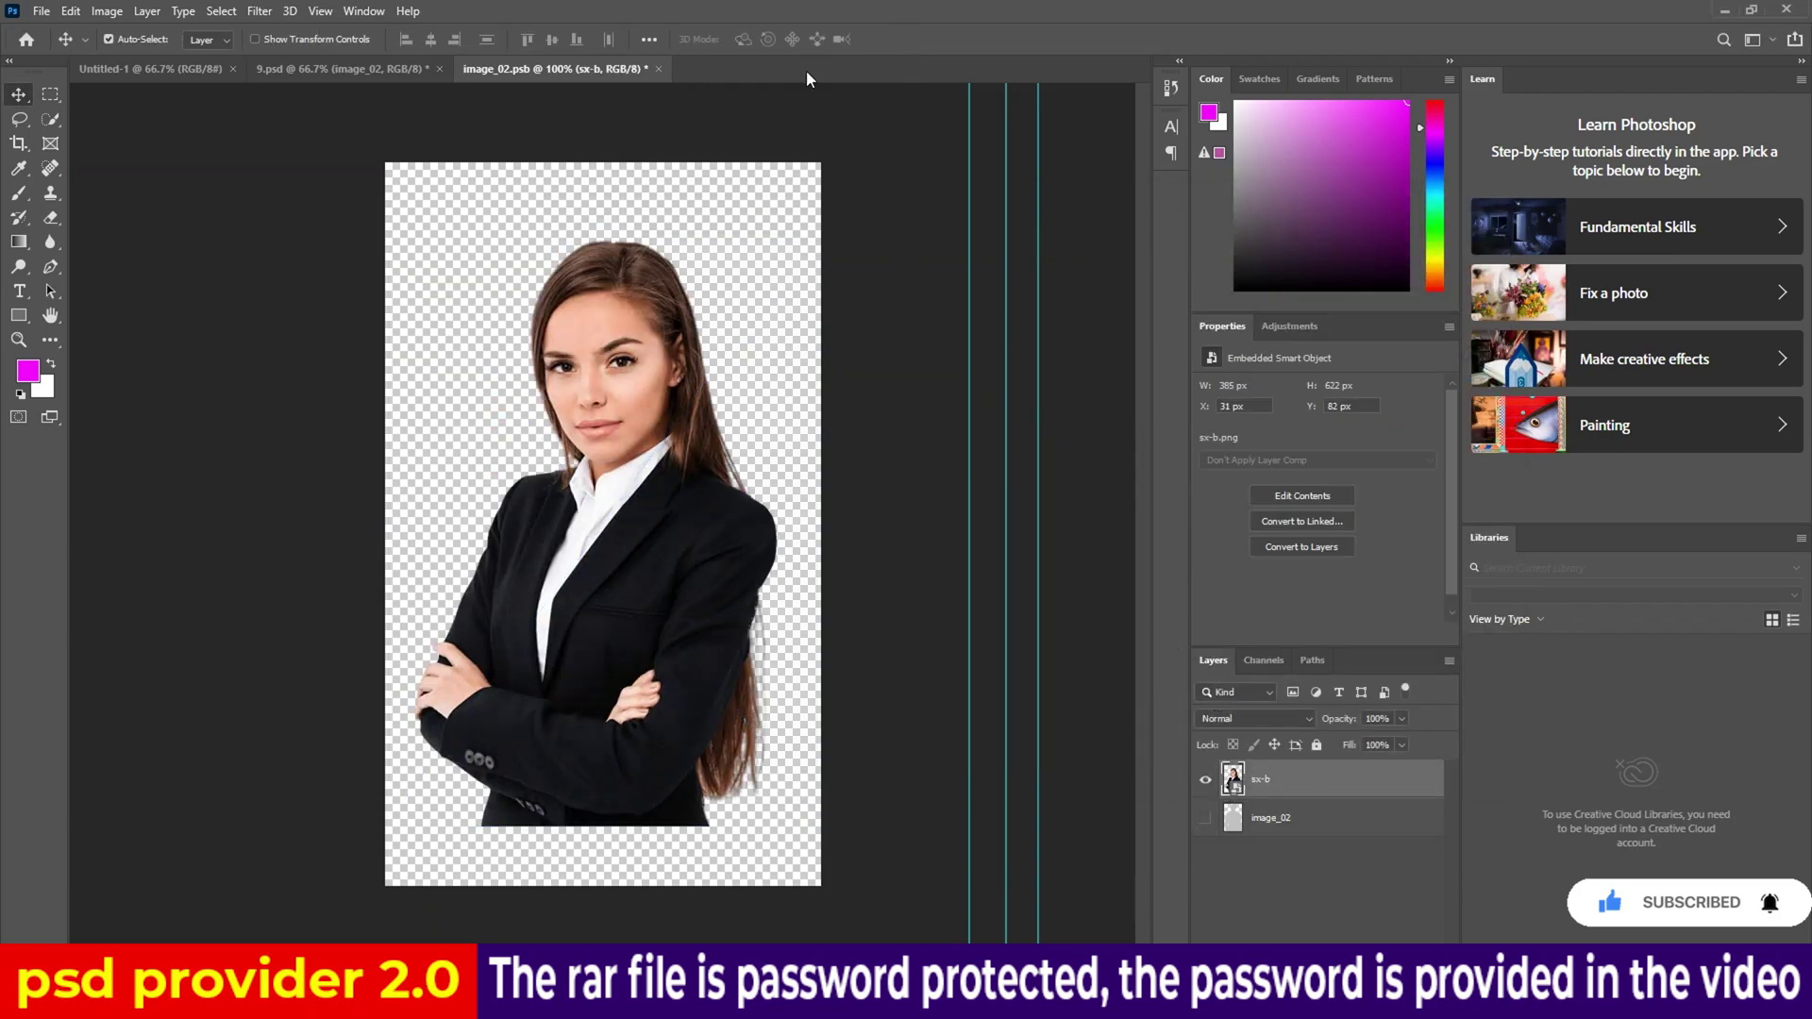
click(659, 69)
click(814, 374)
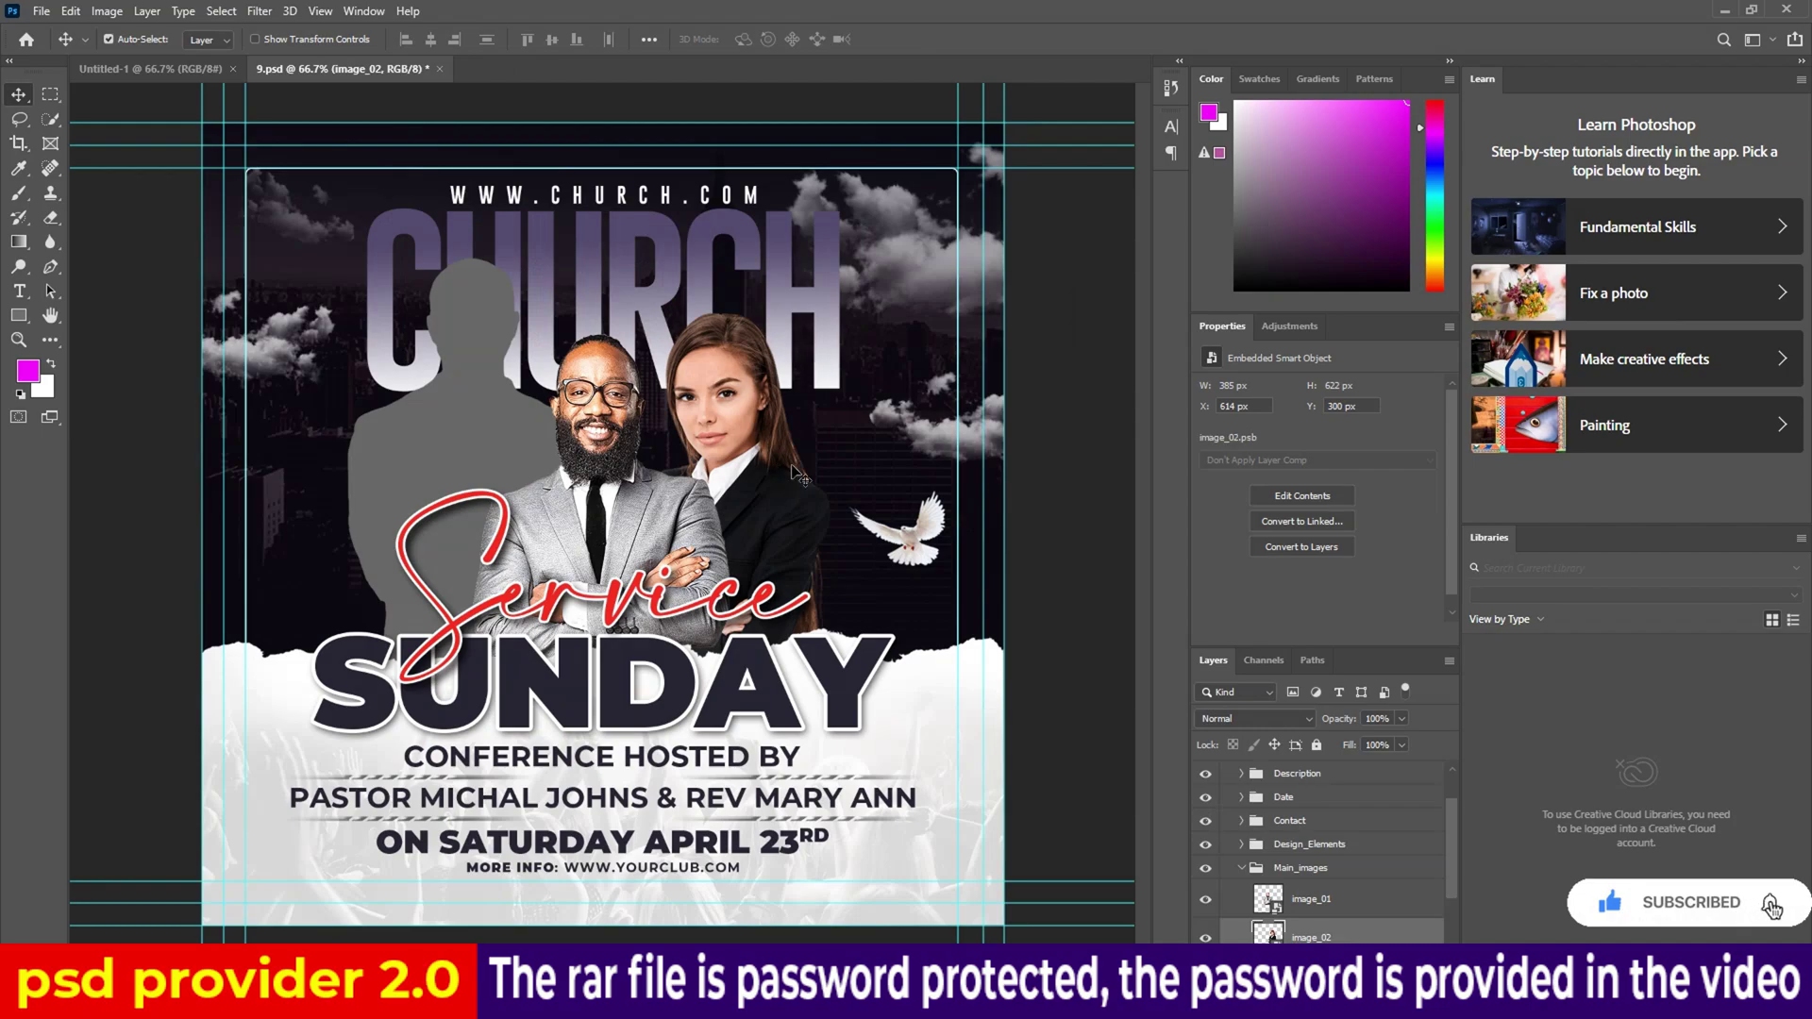
Put the model-crhs blue-suited man photo into image_03, hide its silhouette, save and close.
click(460, 401)
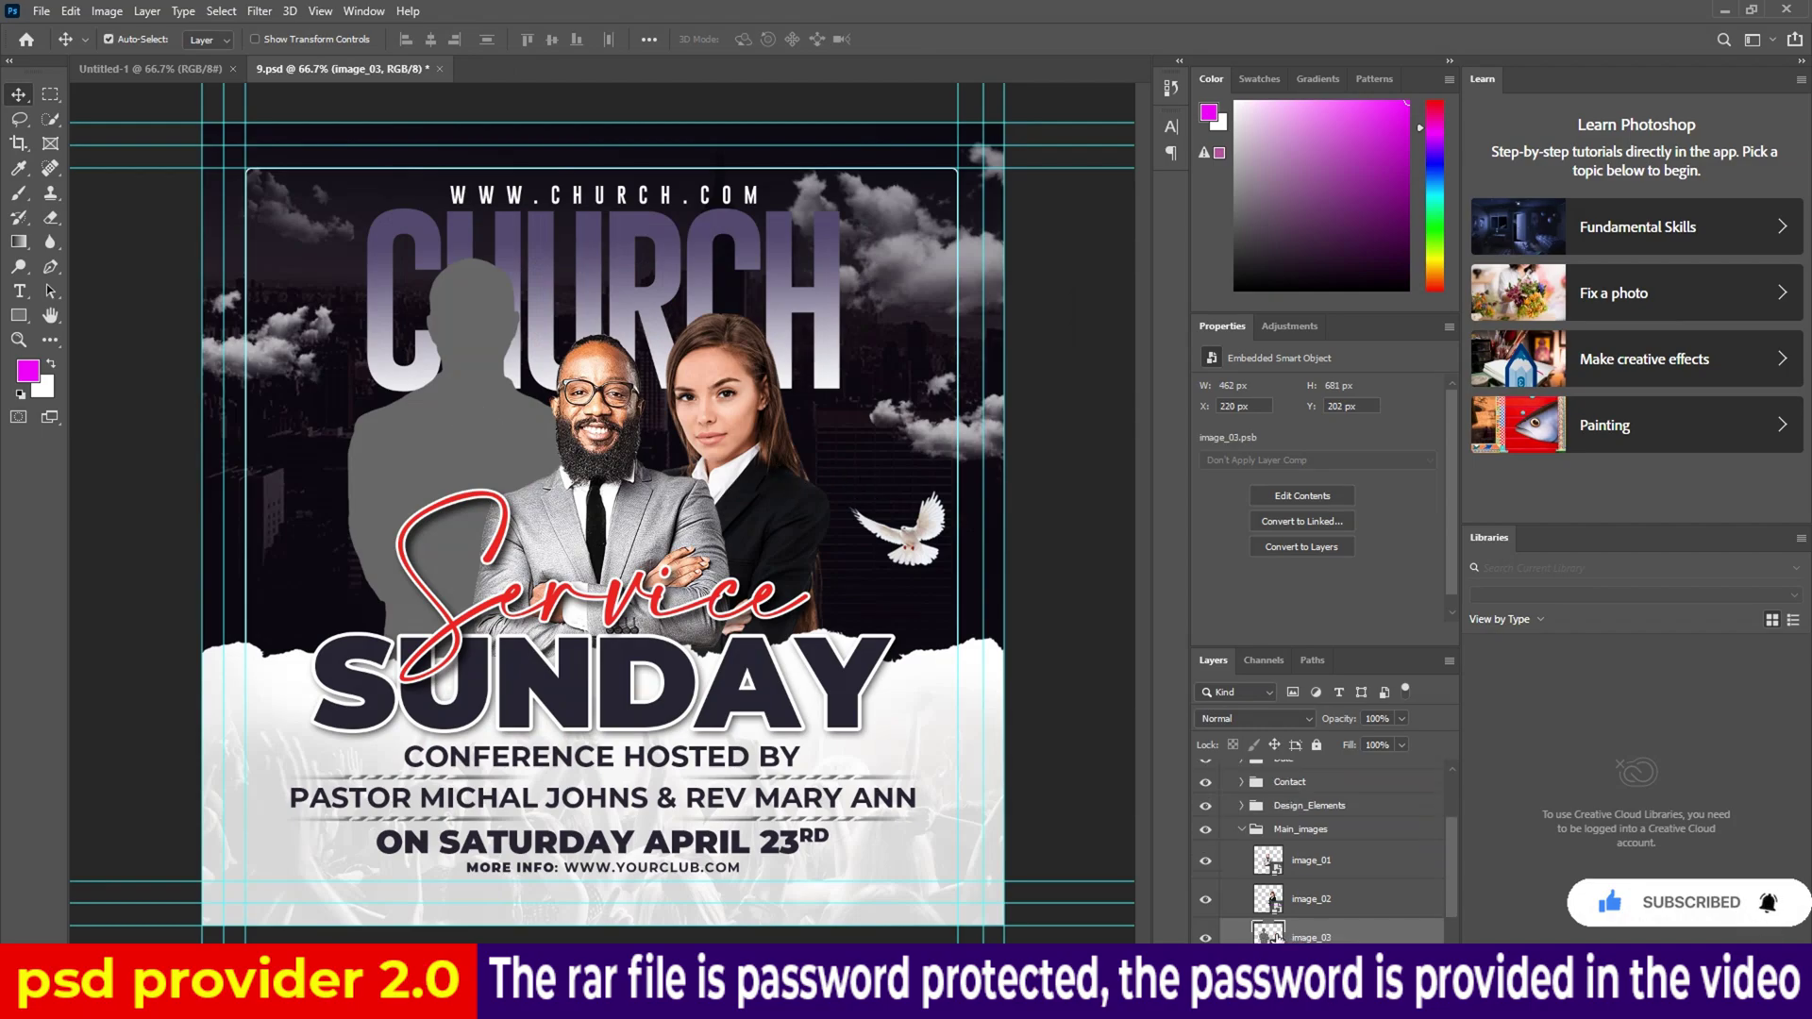
double_click(1267, 932)
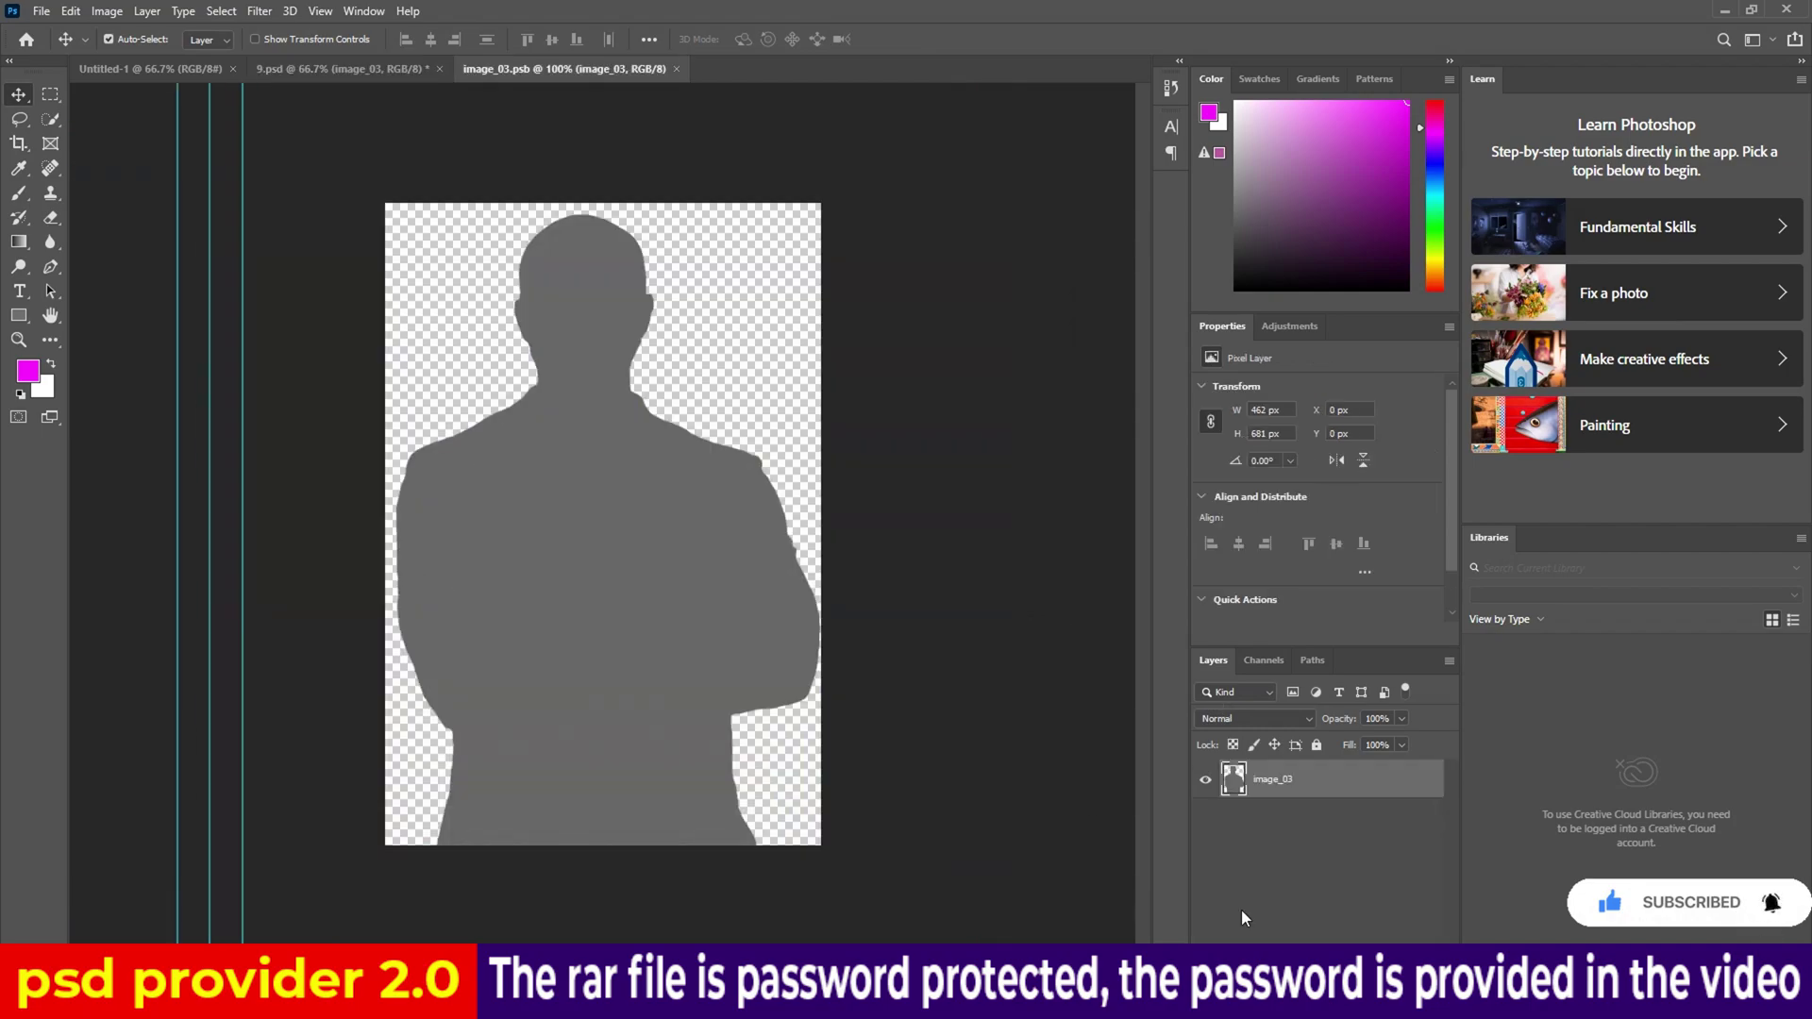
click(1205, 780)
click(791, 910)
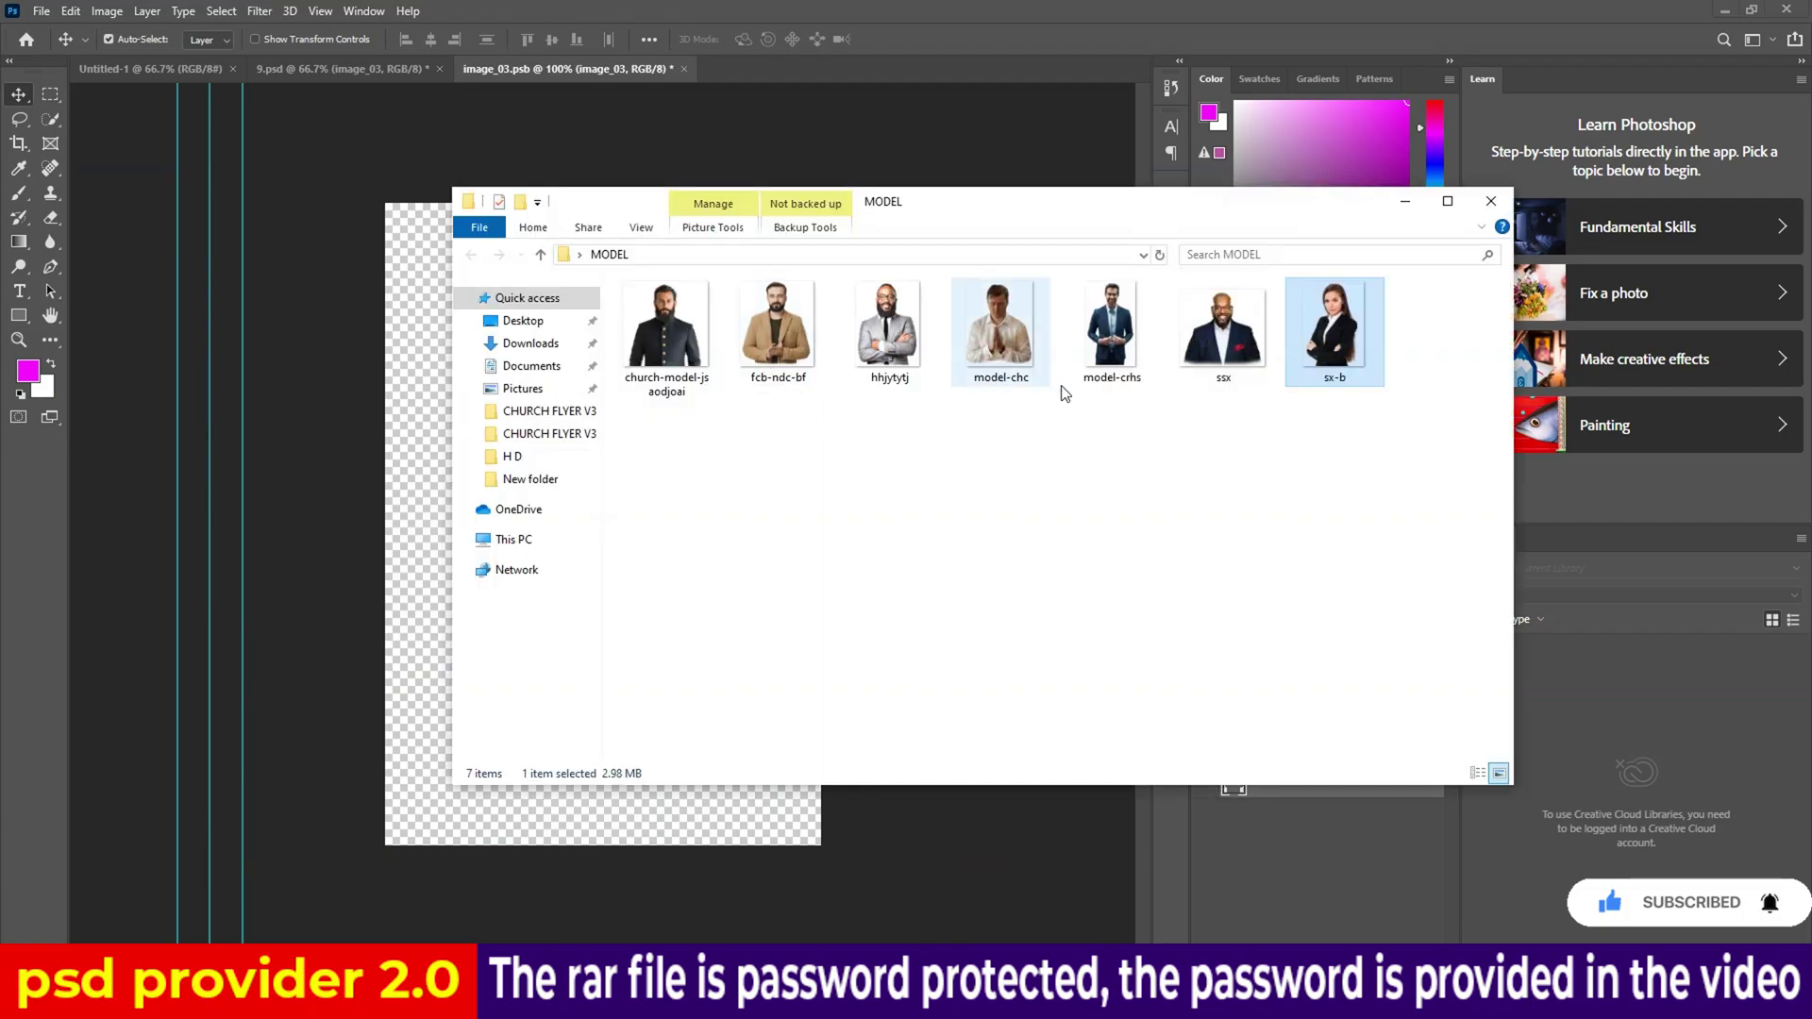
drag(1112, 330, 753, 920)
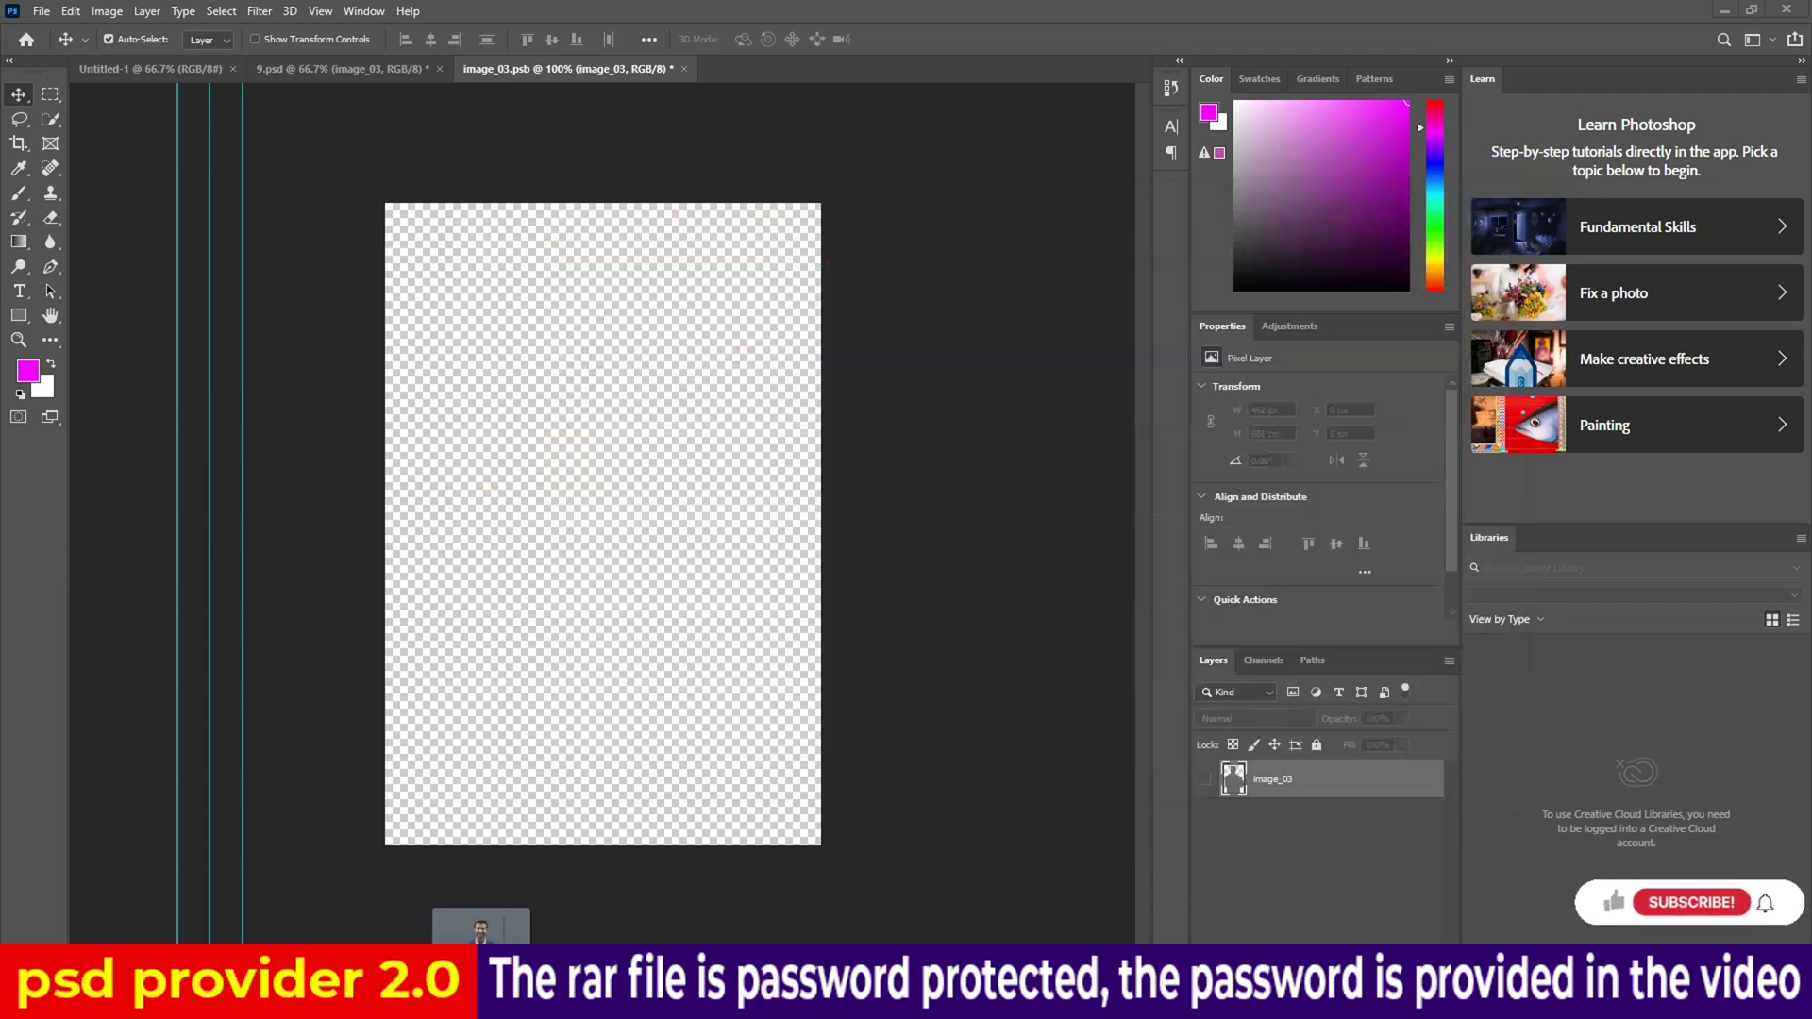
drag(674, 939, 607, 502)
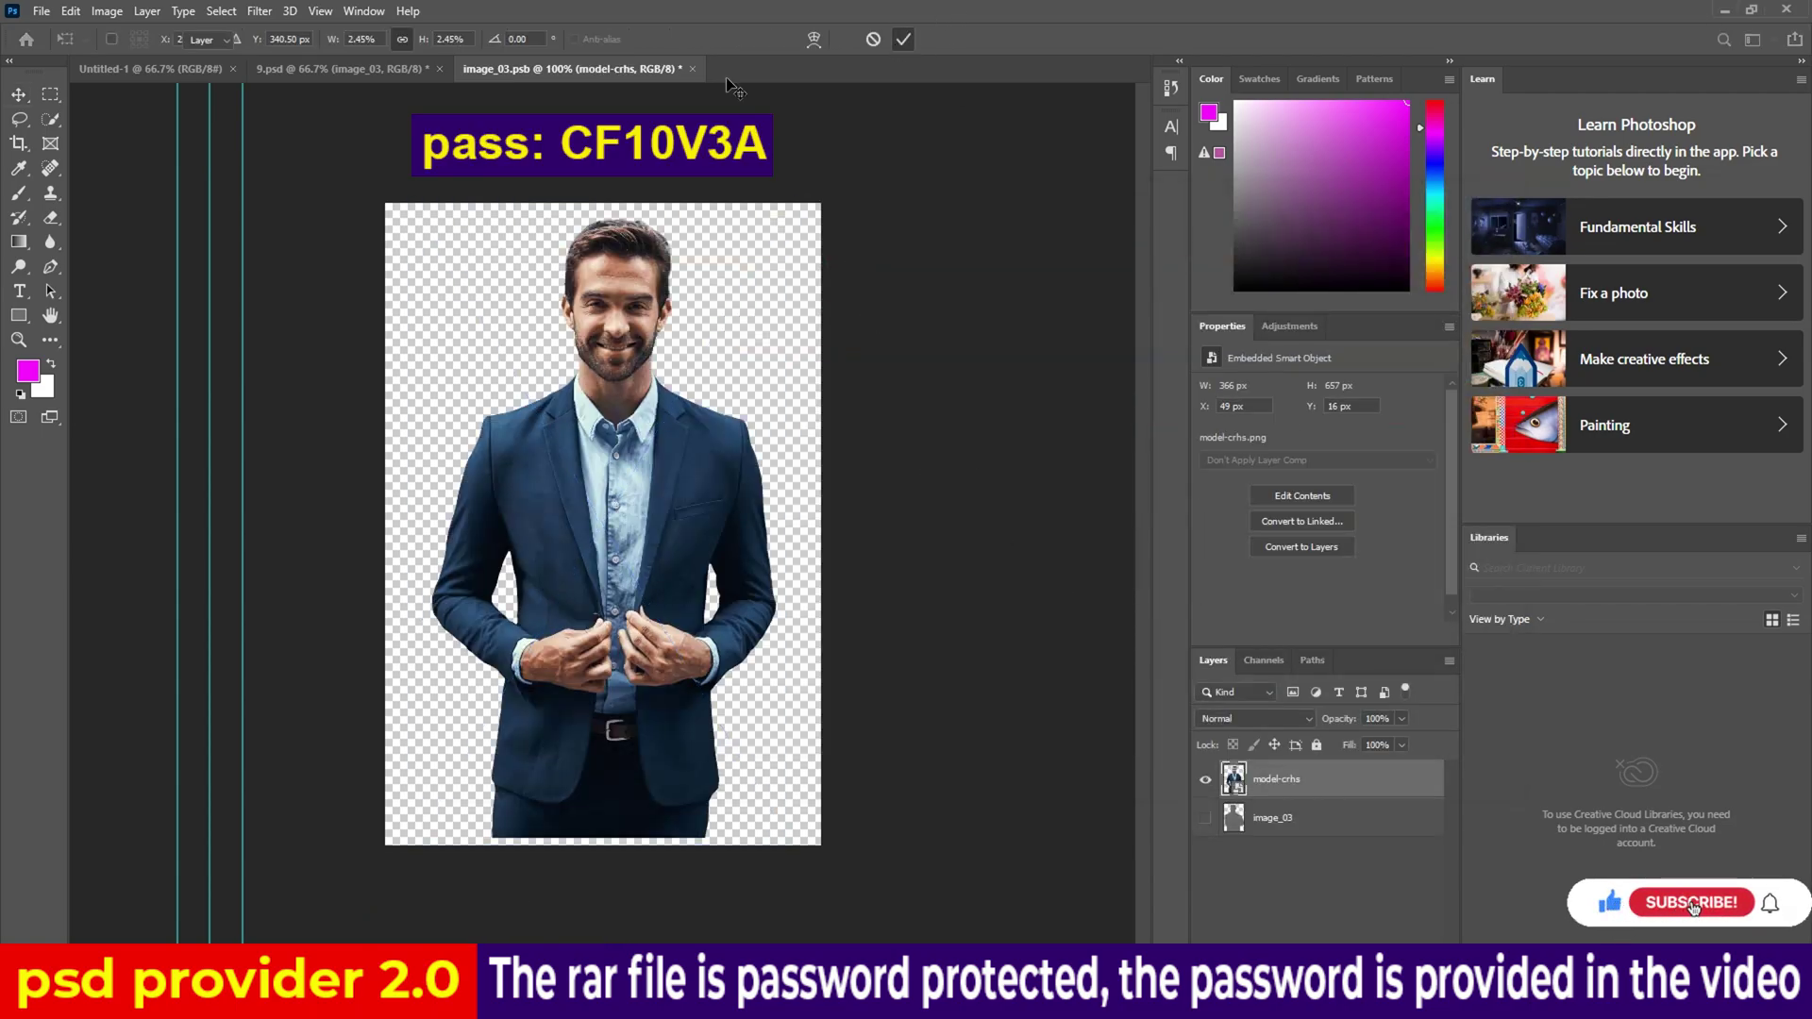
click(692, 68)
click(820, 373)
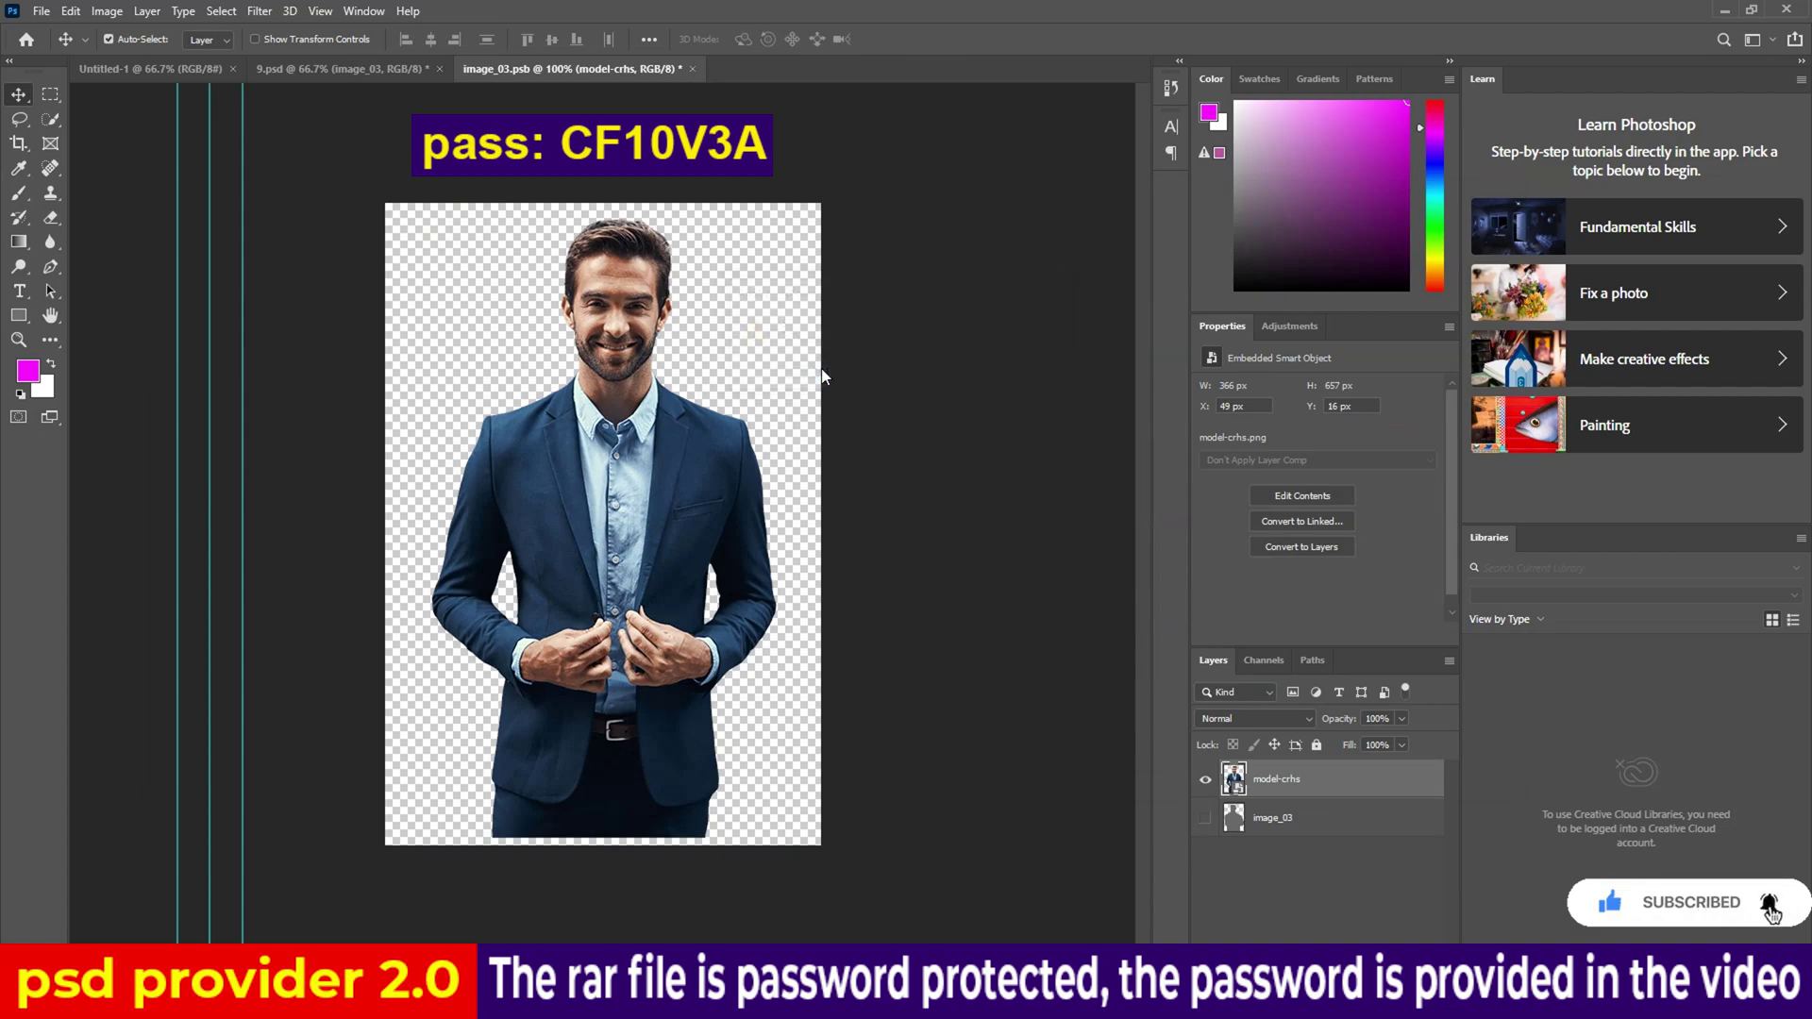
key(ctrl+s)
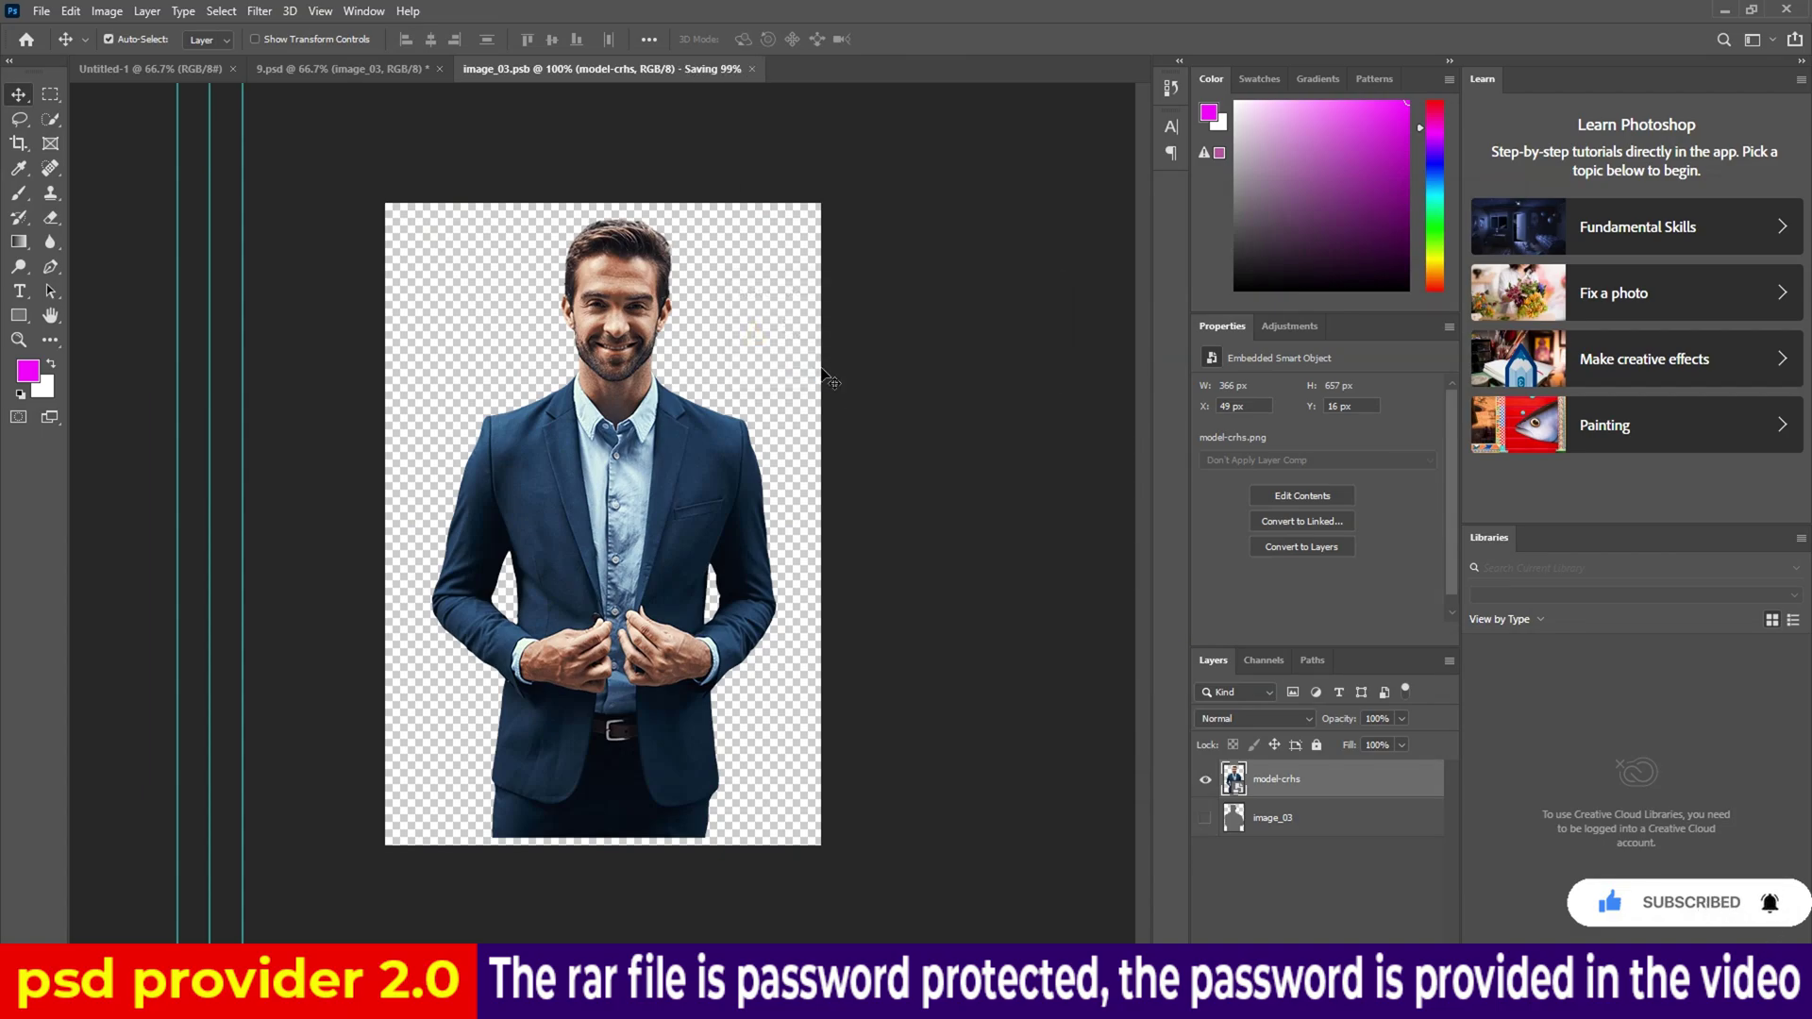
key(ctrl+w)
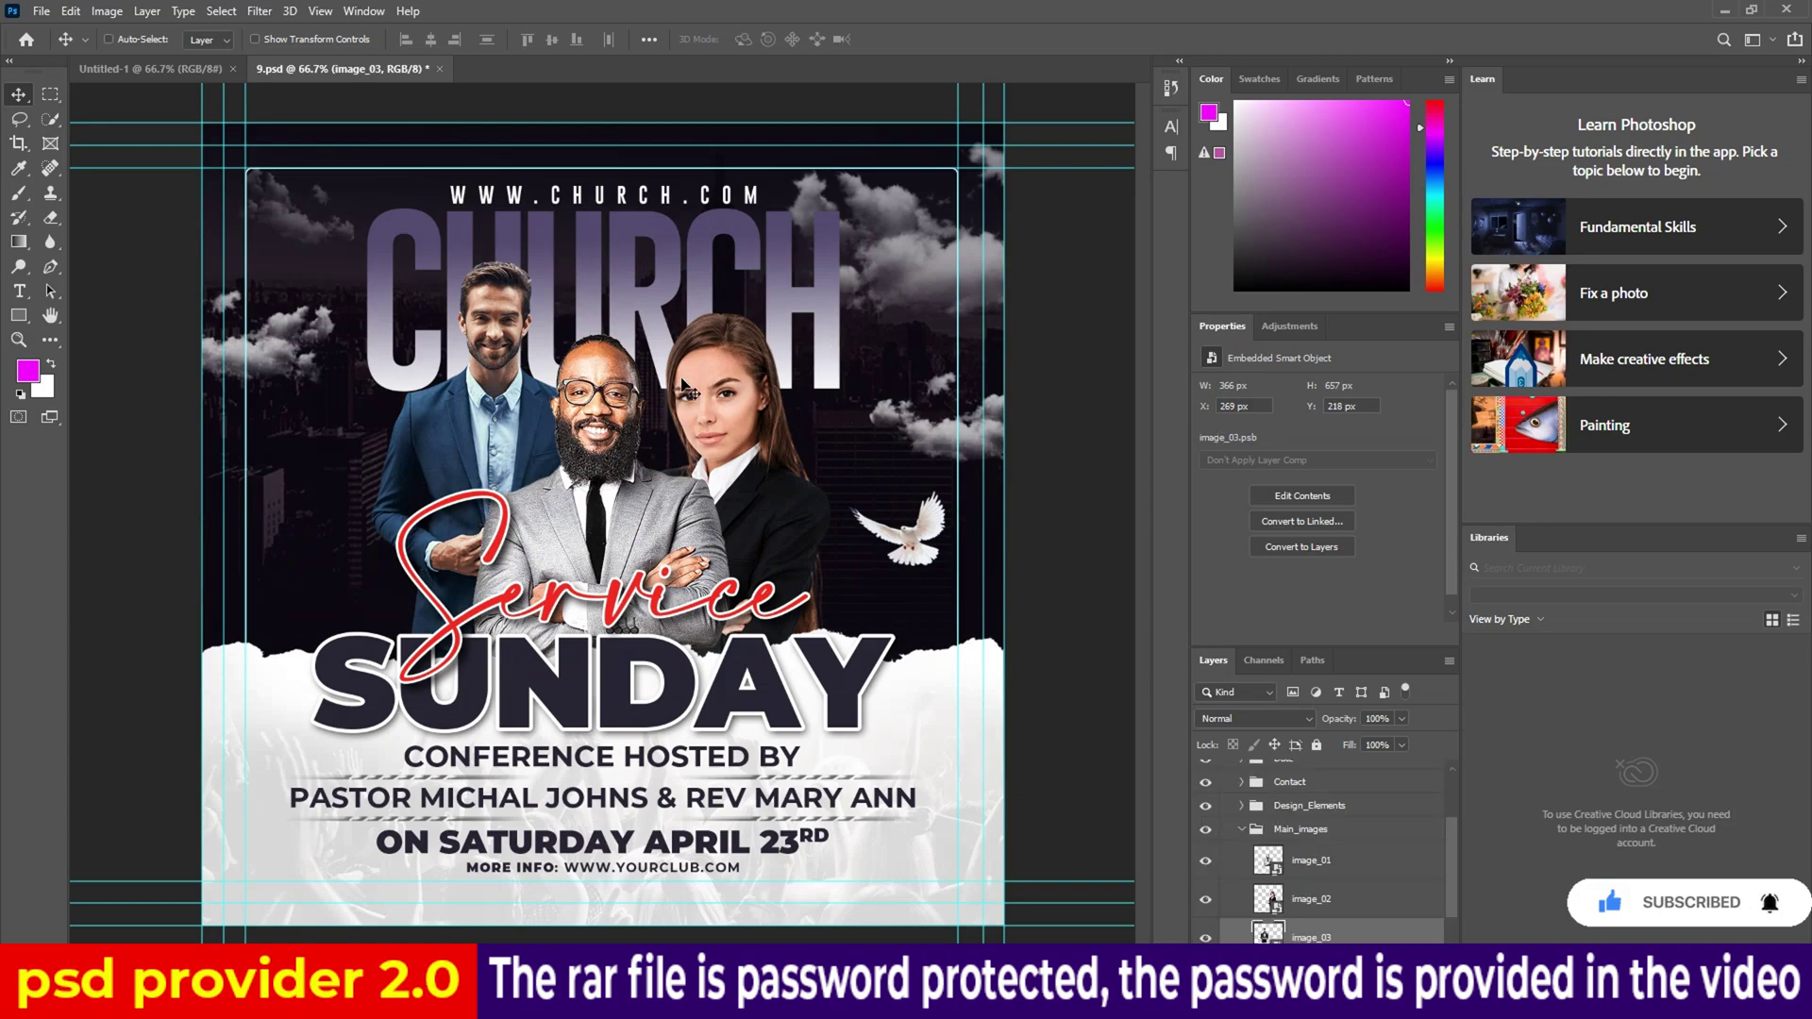
Hide the guides and zoom to review the finished three-photo flyer.
key(ctrl+h)
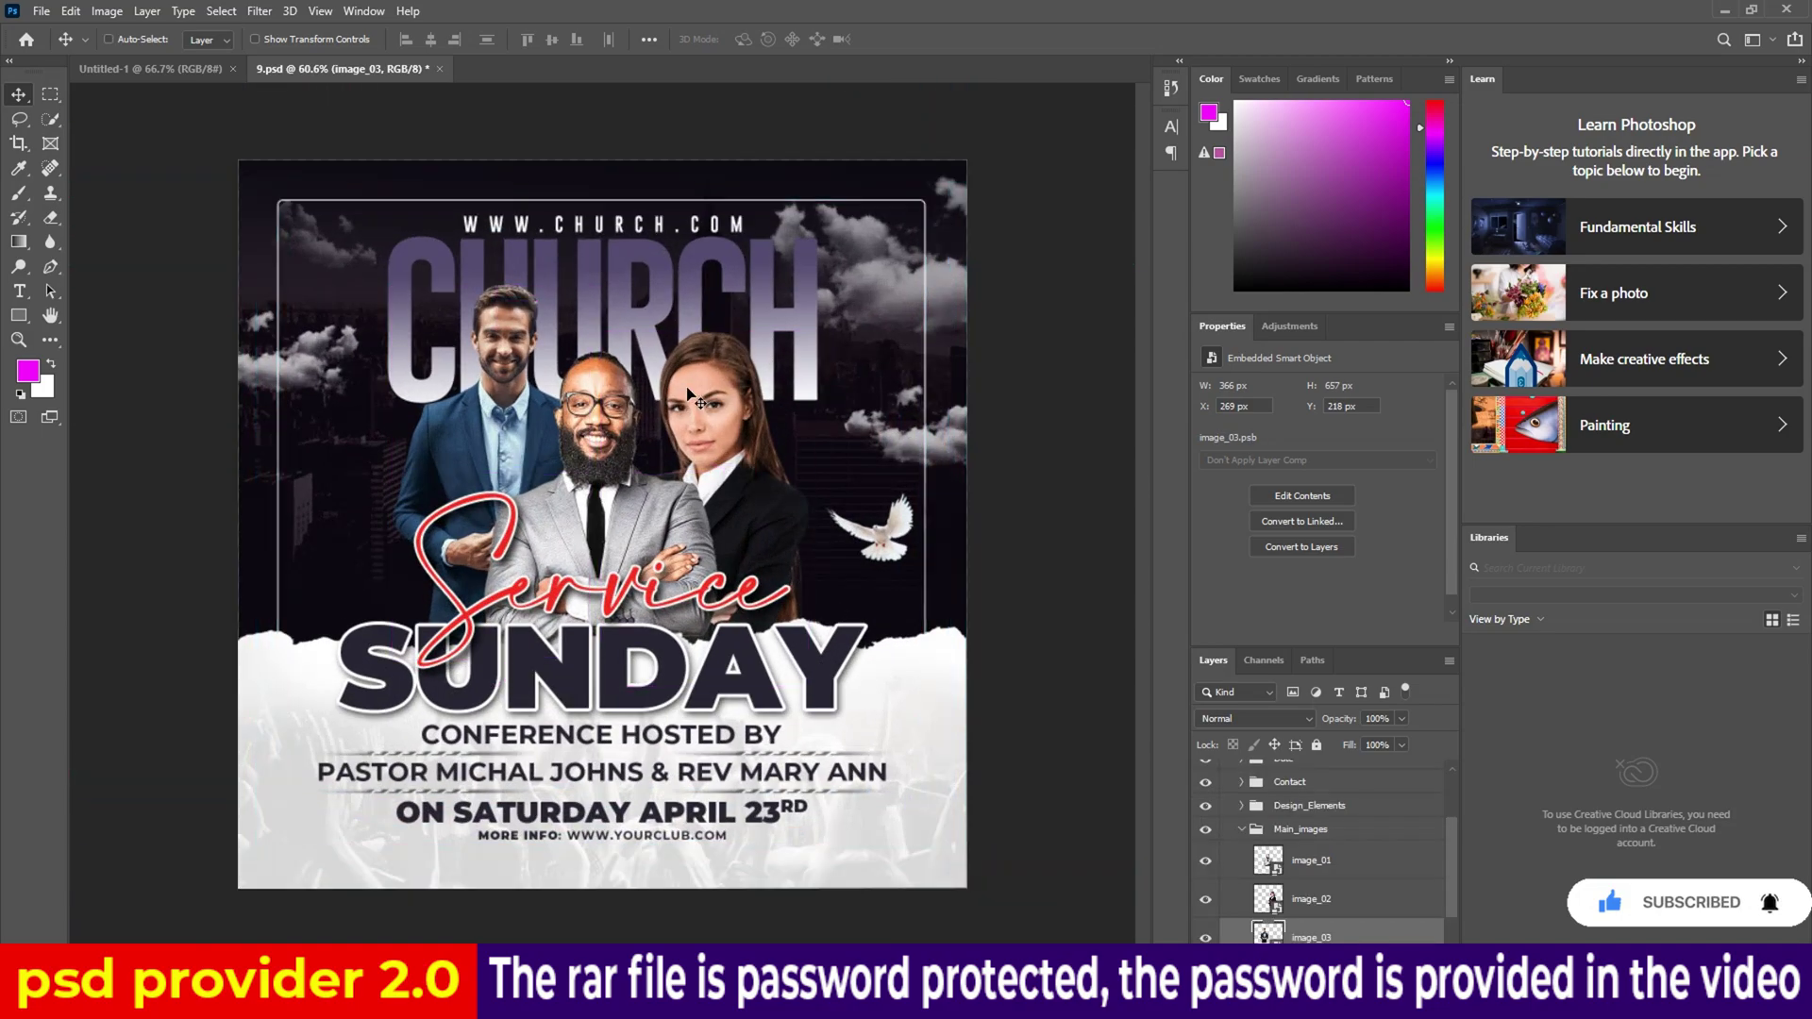
key(ctrl+minus)
key(ctrl+minus)
key(ctrl+0)
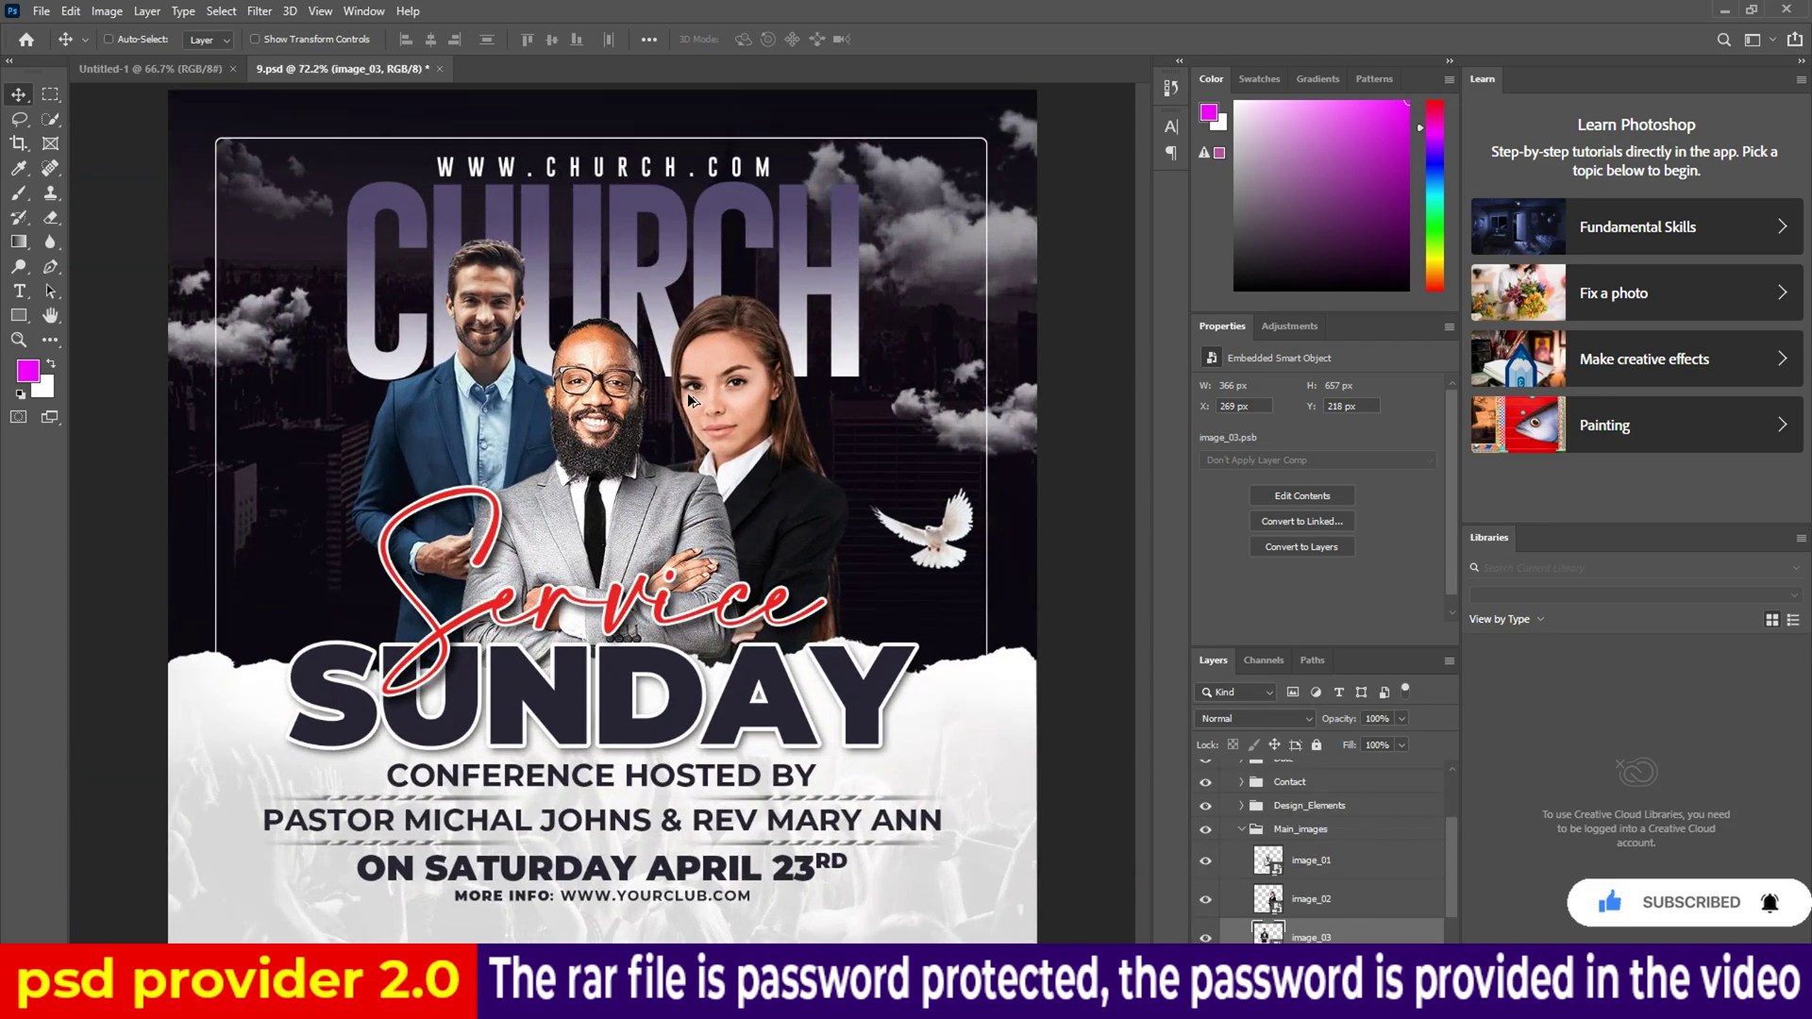
key(ctrl+plus)
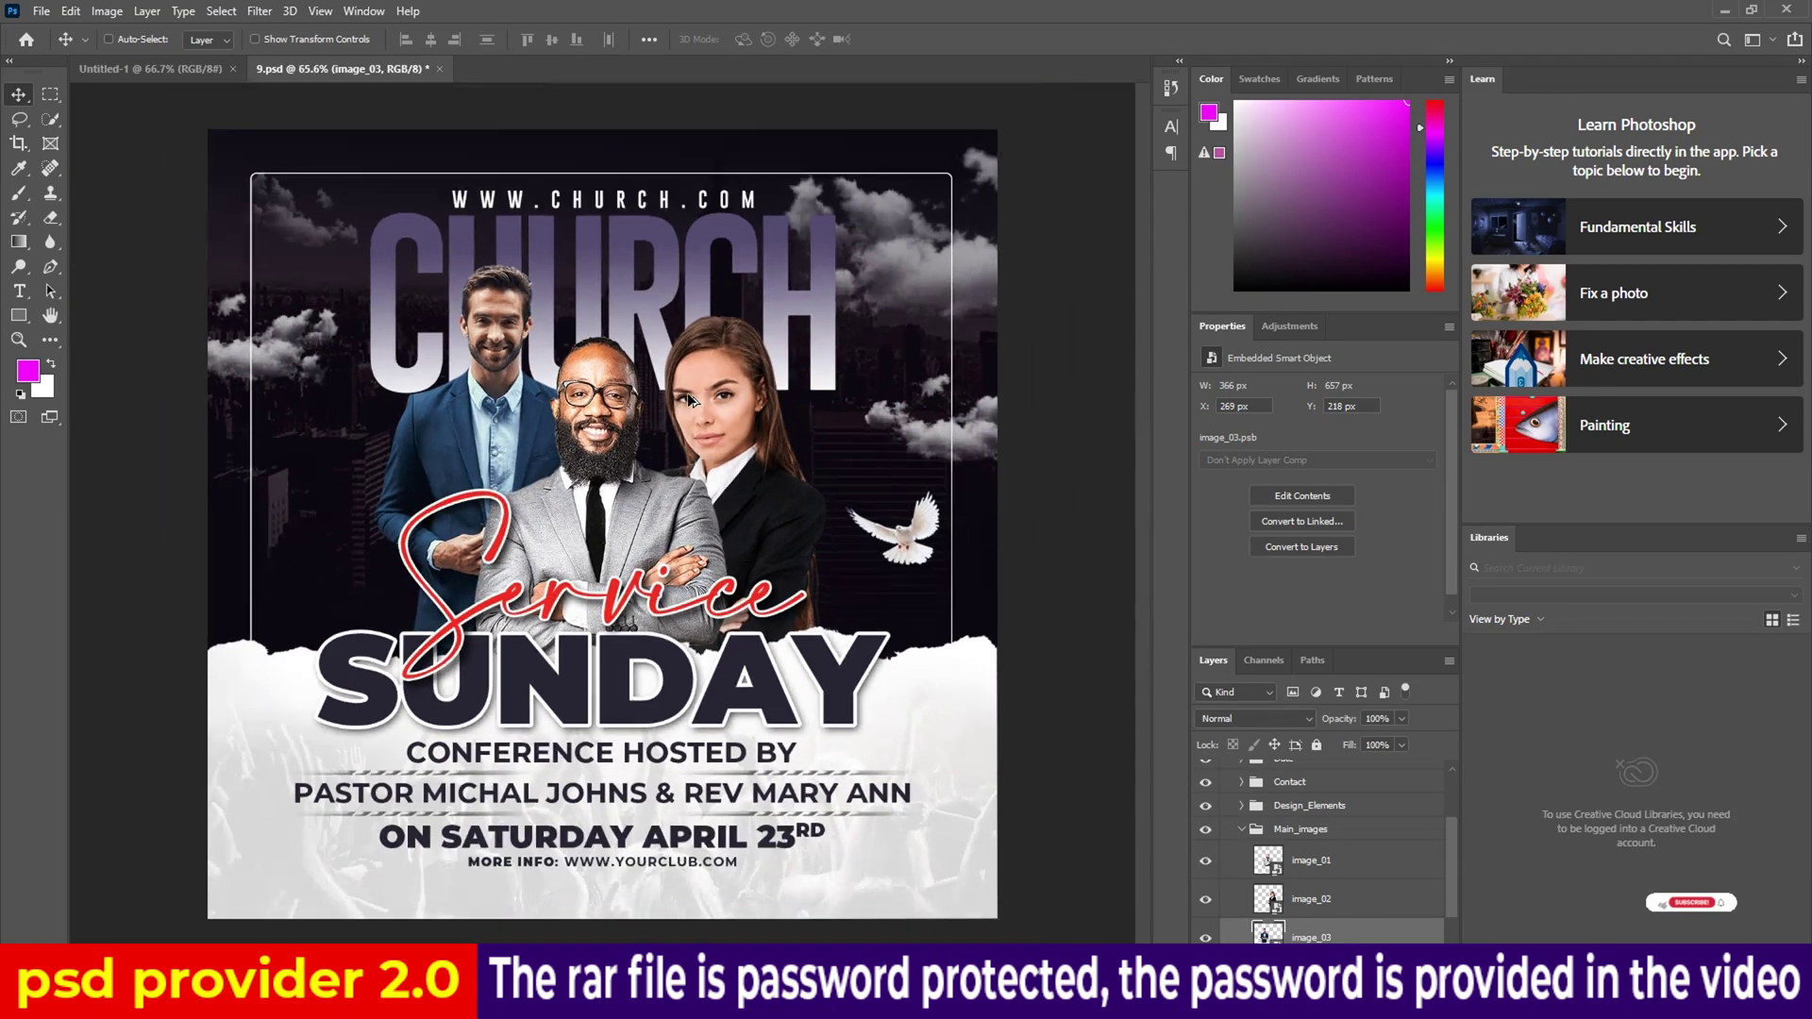
key(ctrl+minus)
Close 9.psd, answering its save prompt, and open flyer 10.psd.
click(440, 69)
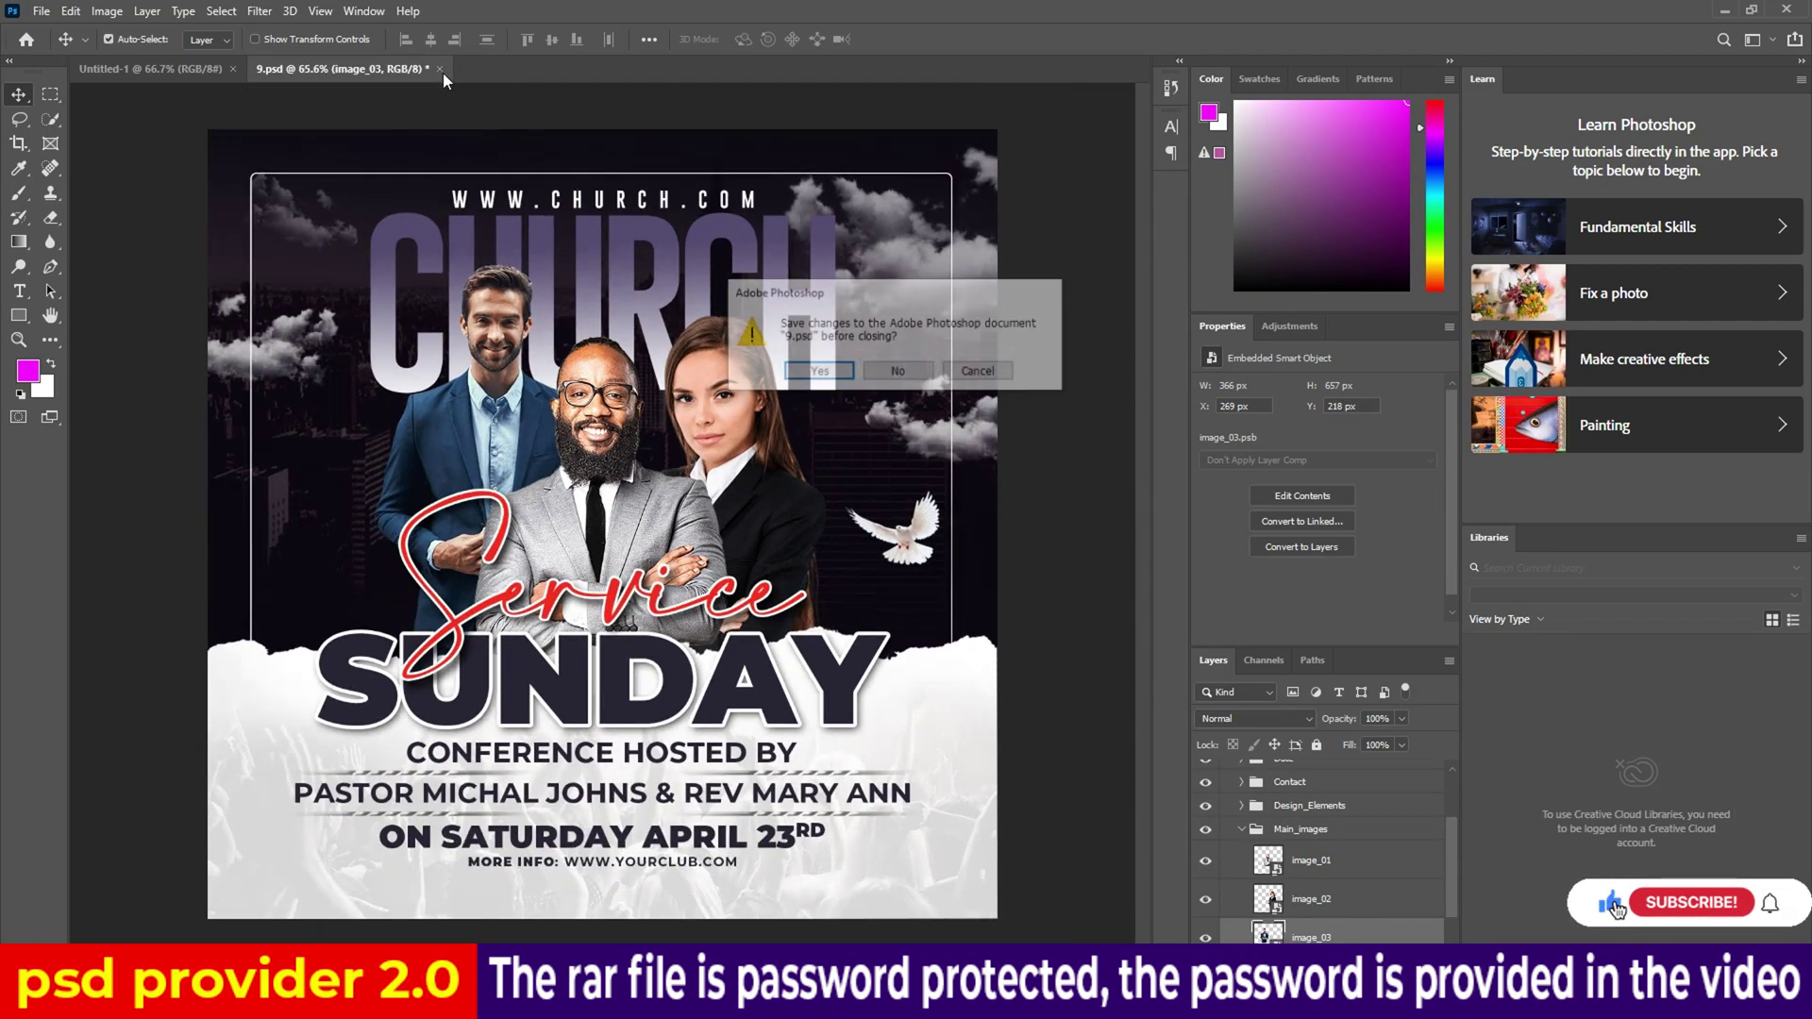
click(897, 366)
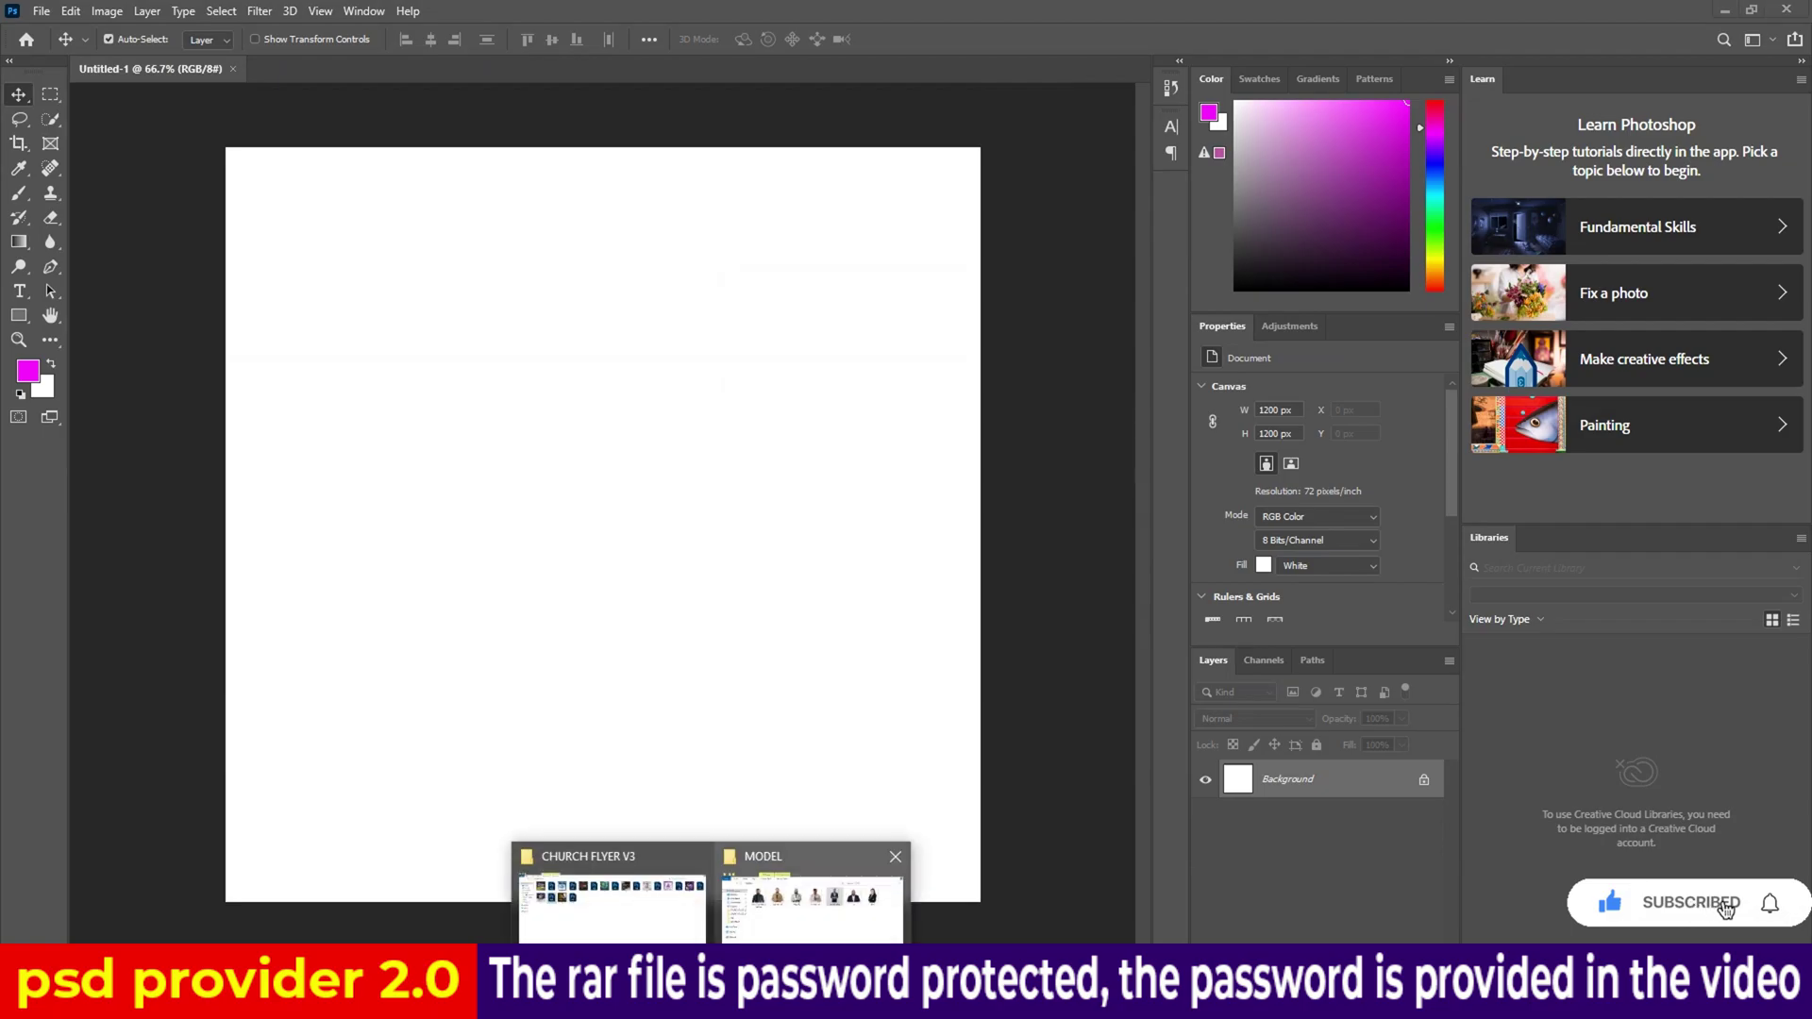
click(770, 909)
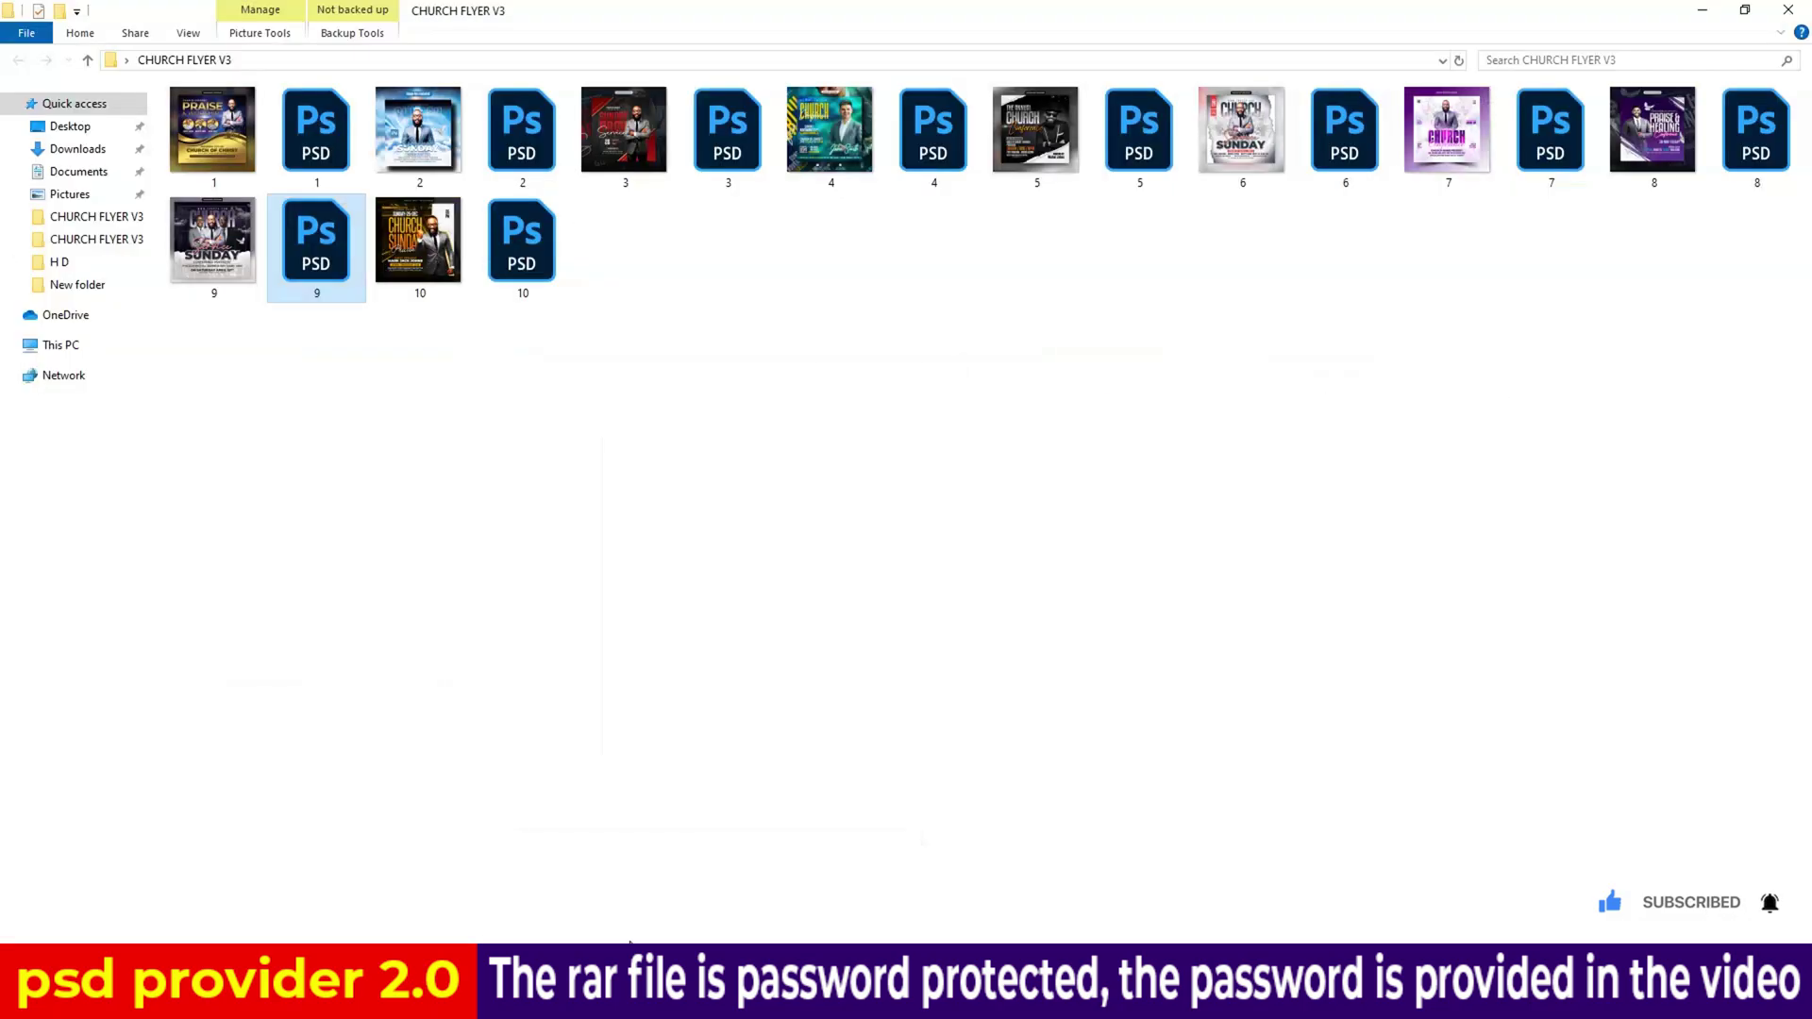
double_click(522, 260)
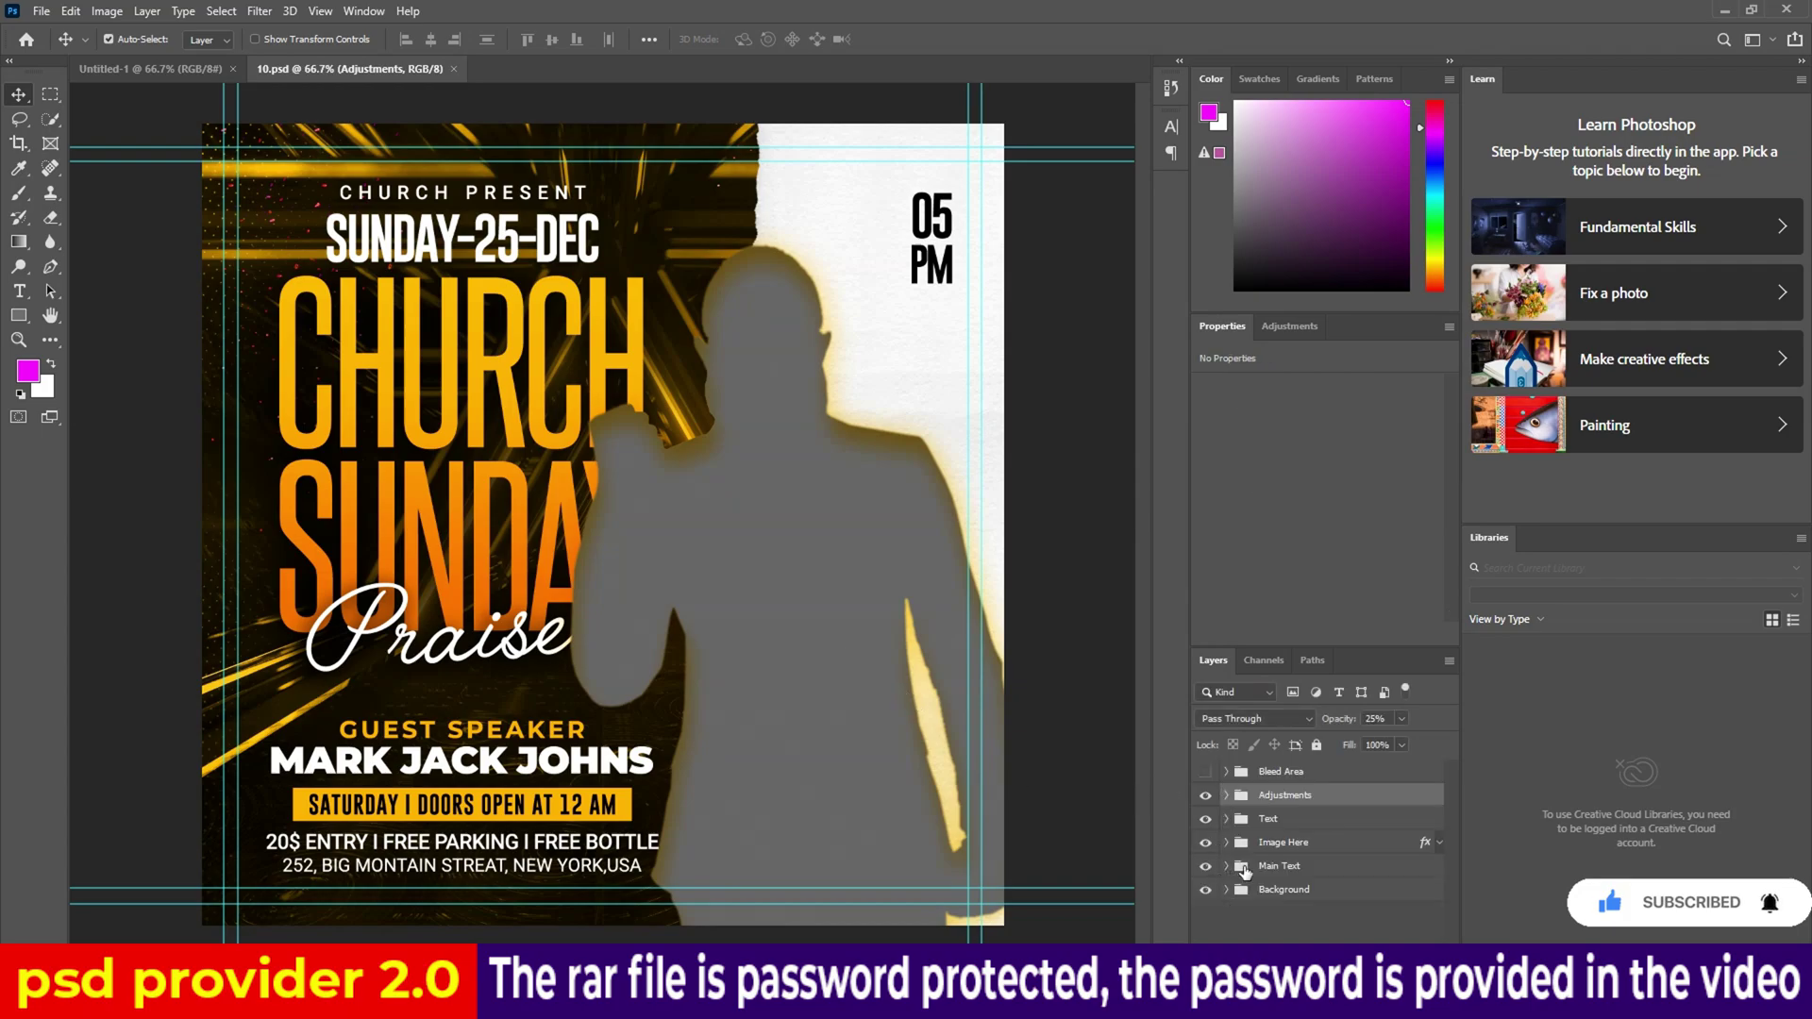
Convert the Image Here silhouette layer to a smart object and open its contents.
click(836, 649)
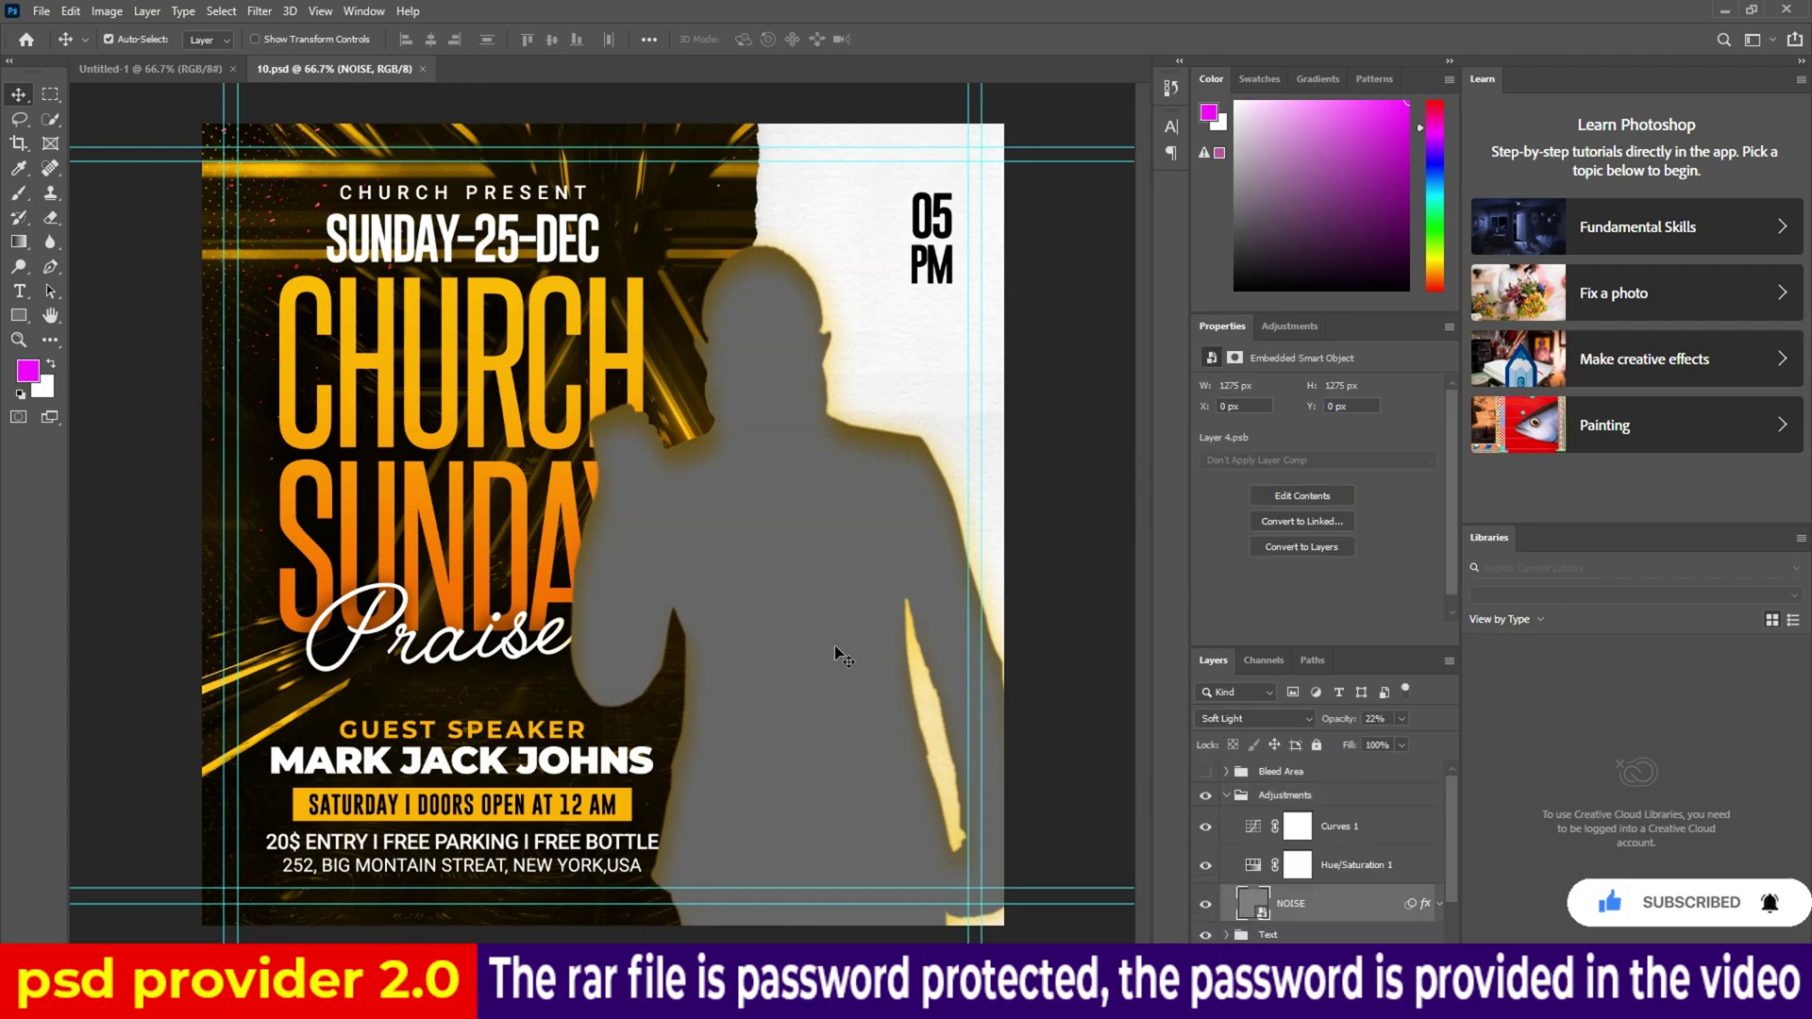
scroll(1358, 909, down, 2)
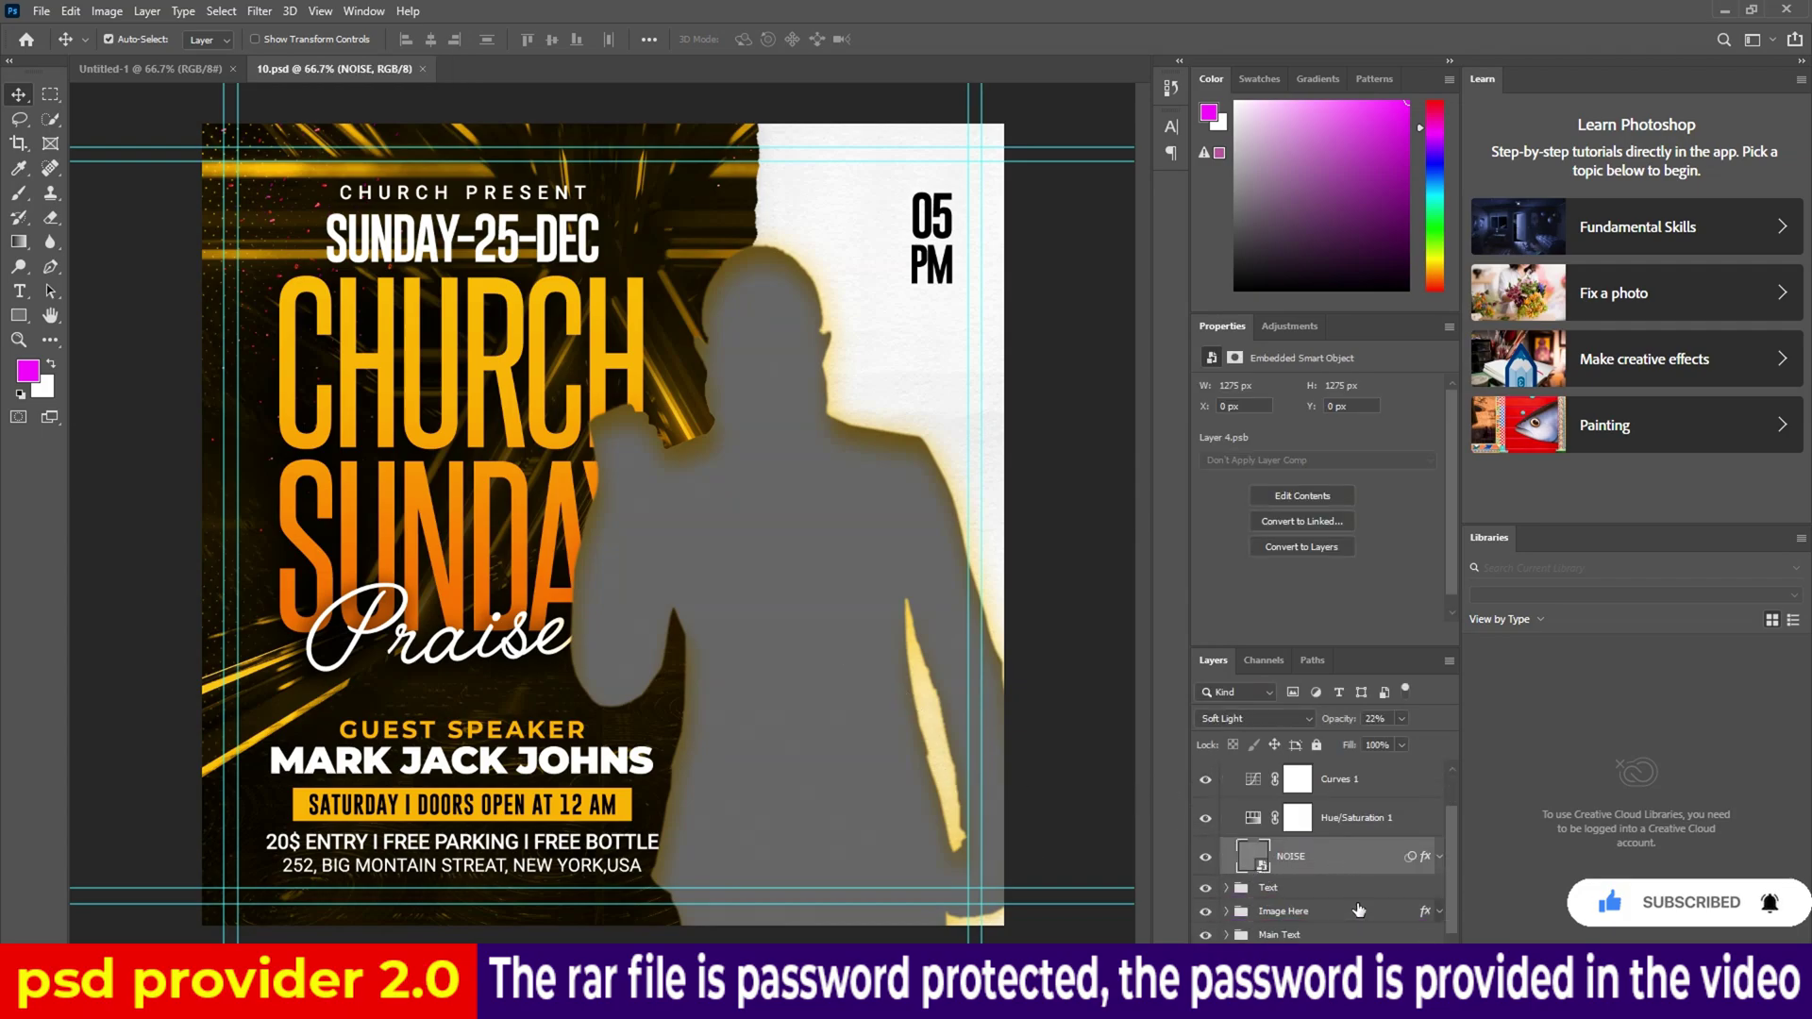
click(1206, 898)
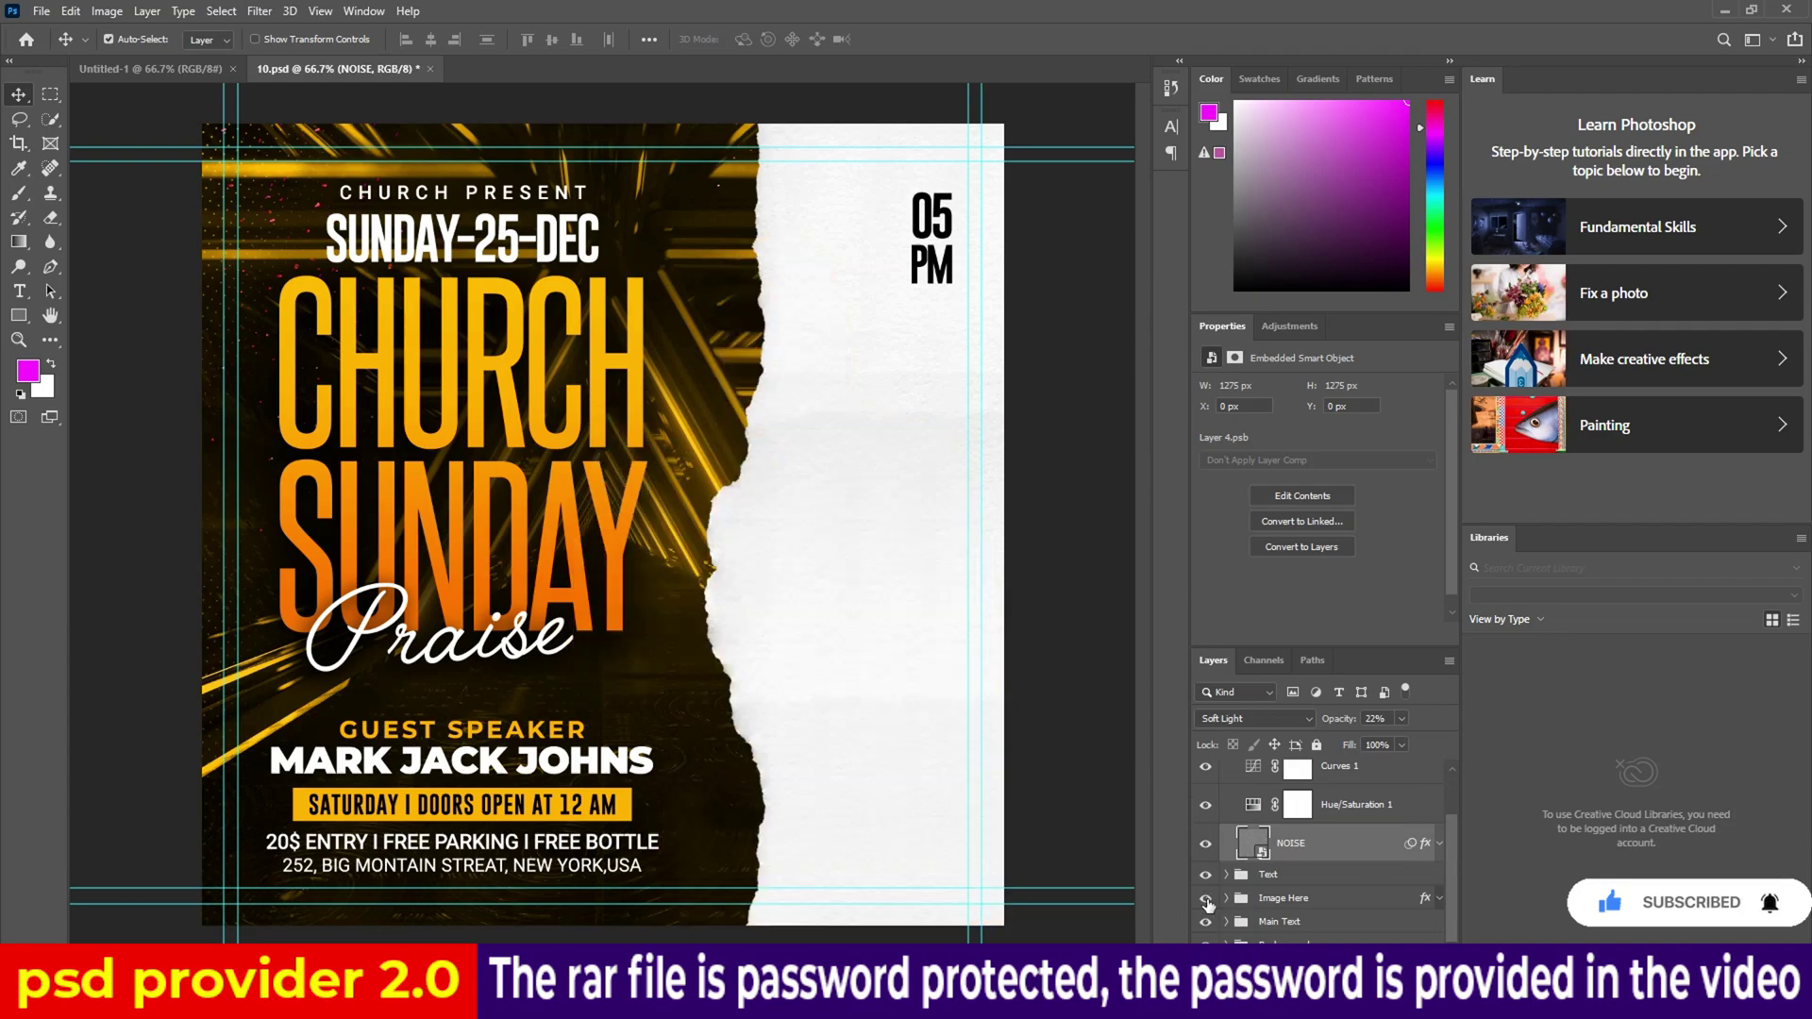
click(1227, 898)
double_click(1265, 897)
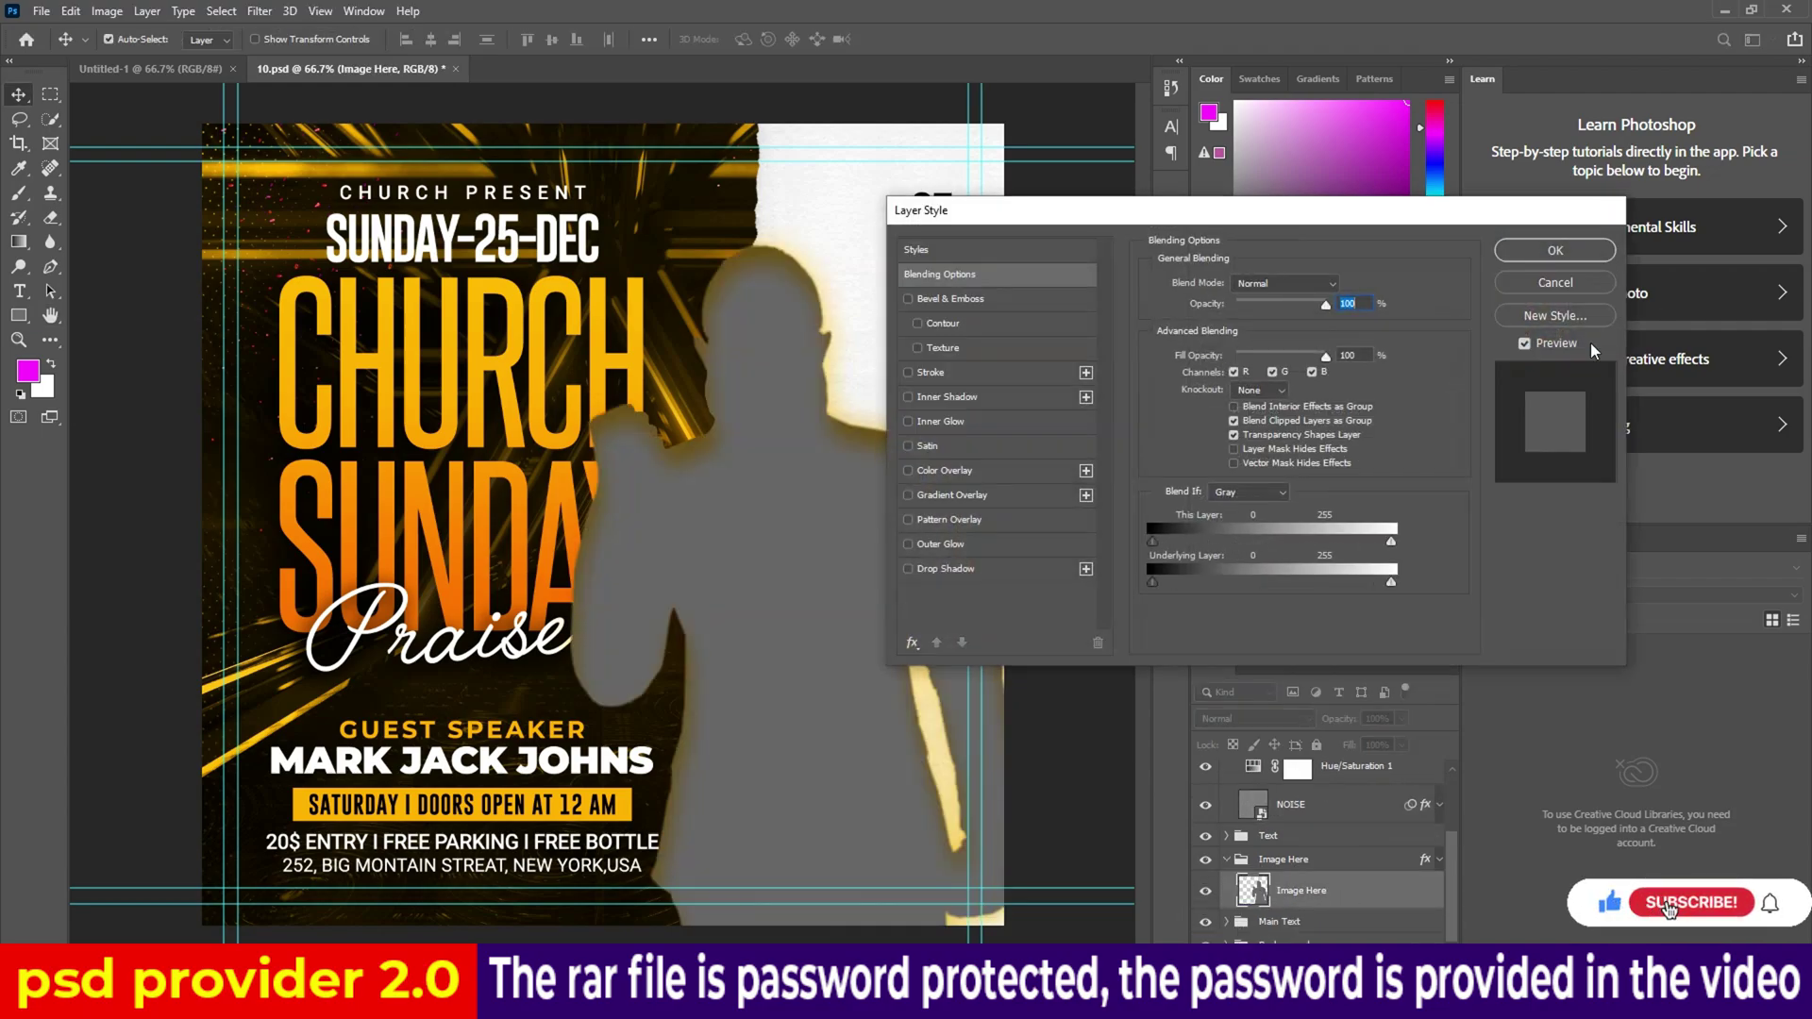
click(1613, 209)
right_click(1356, 889)
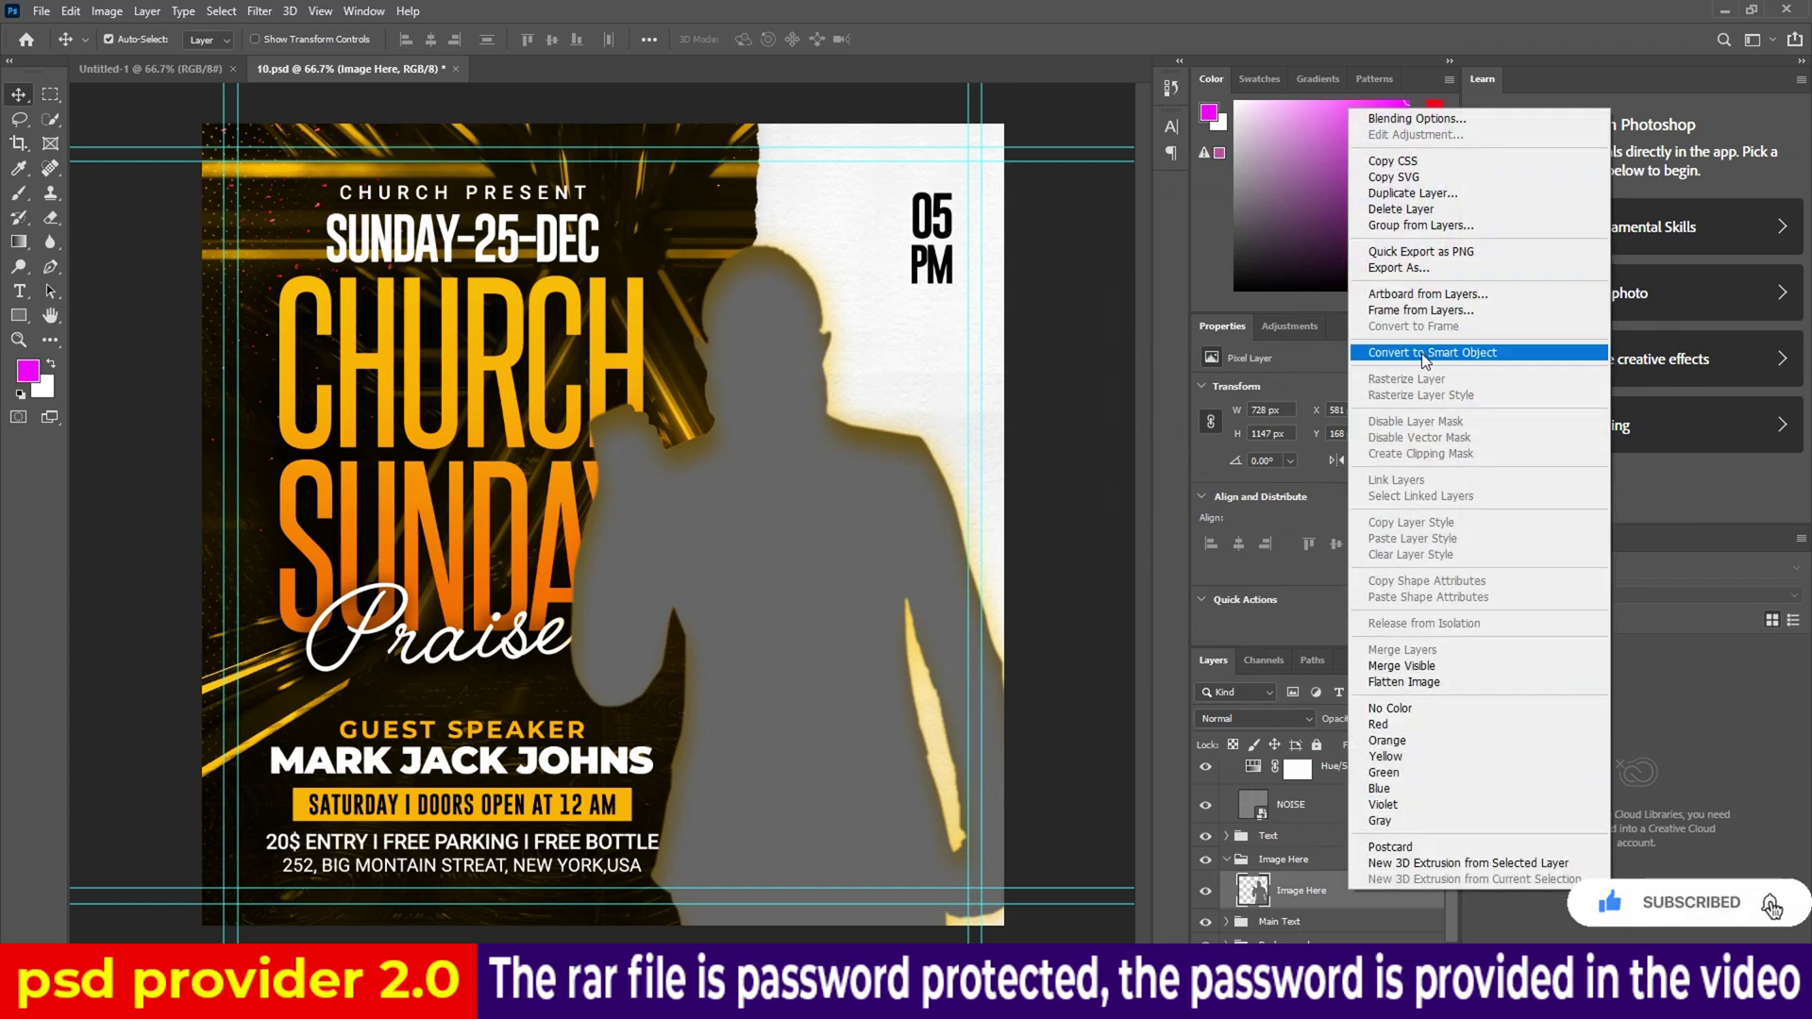
click(1397, 352)
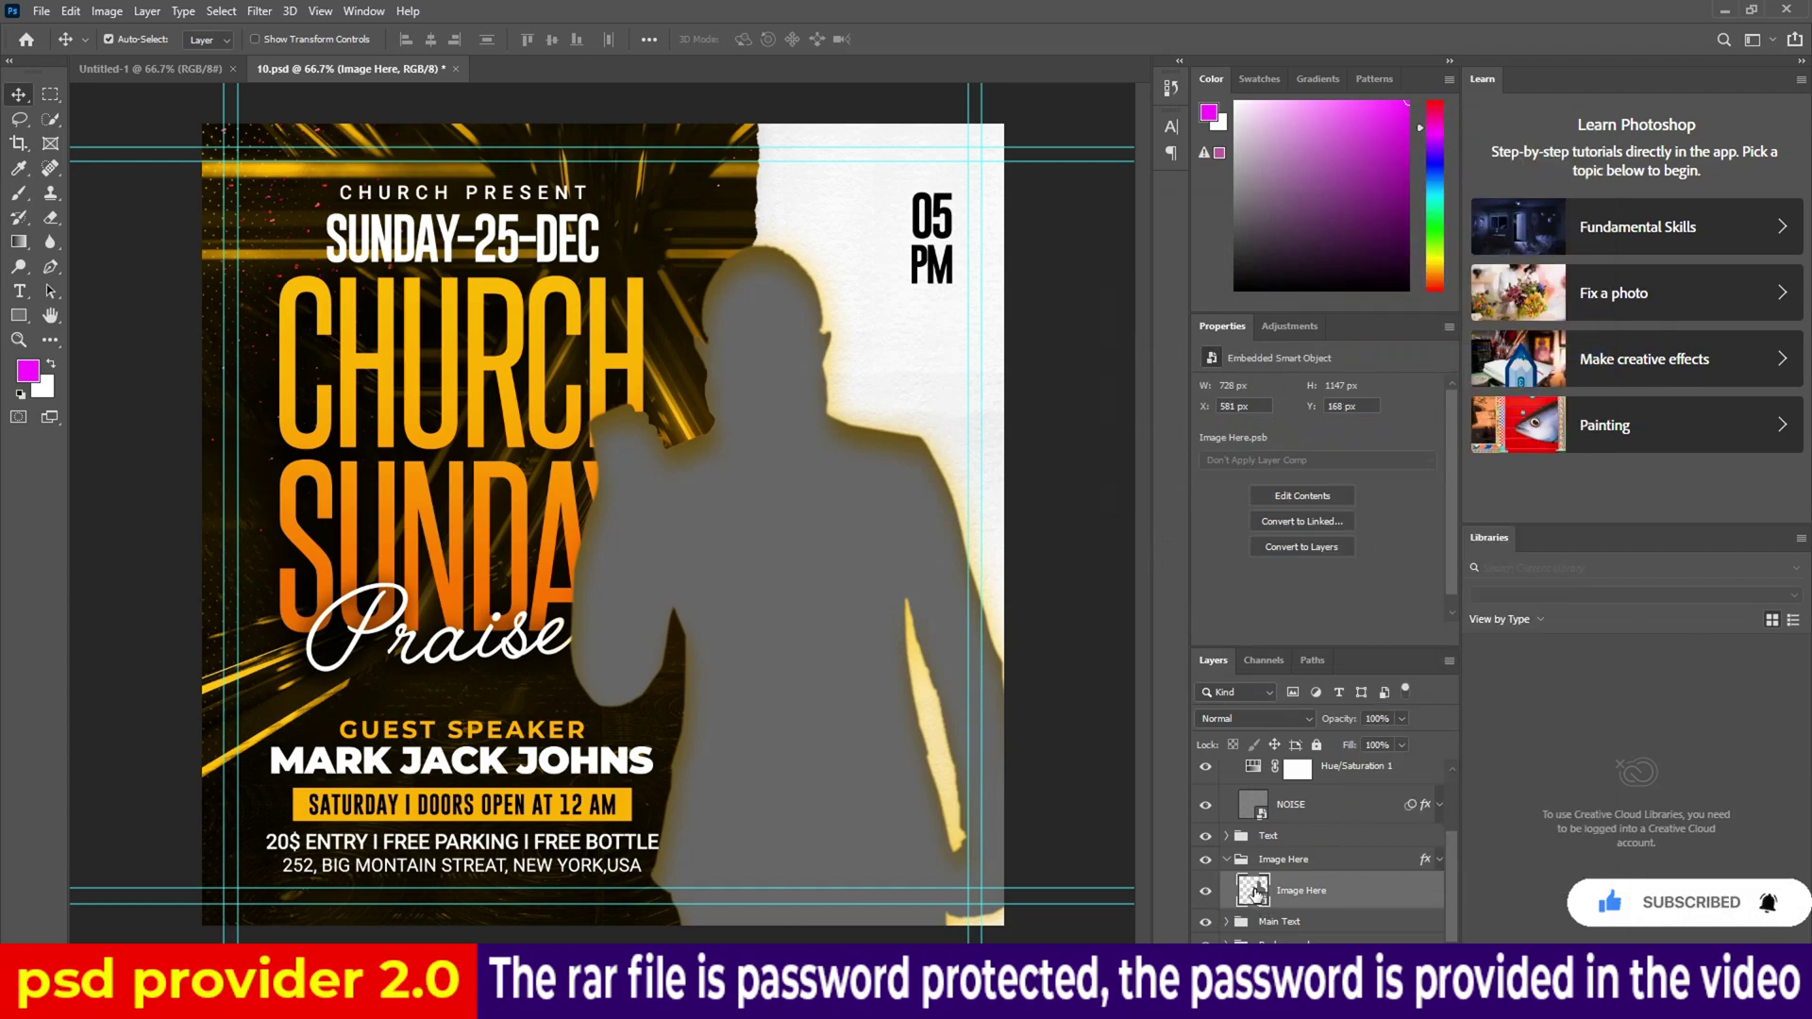
double_click(1255, 892)
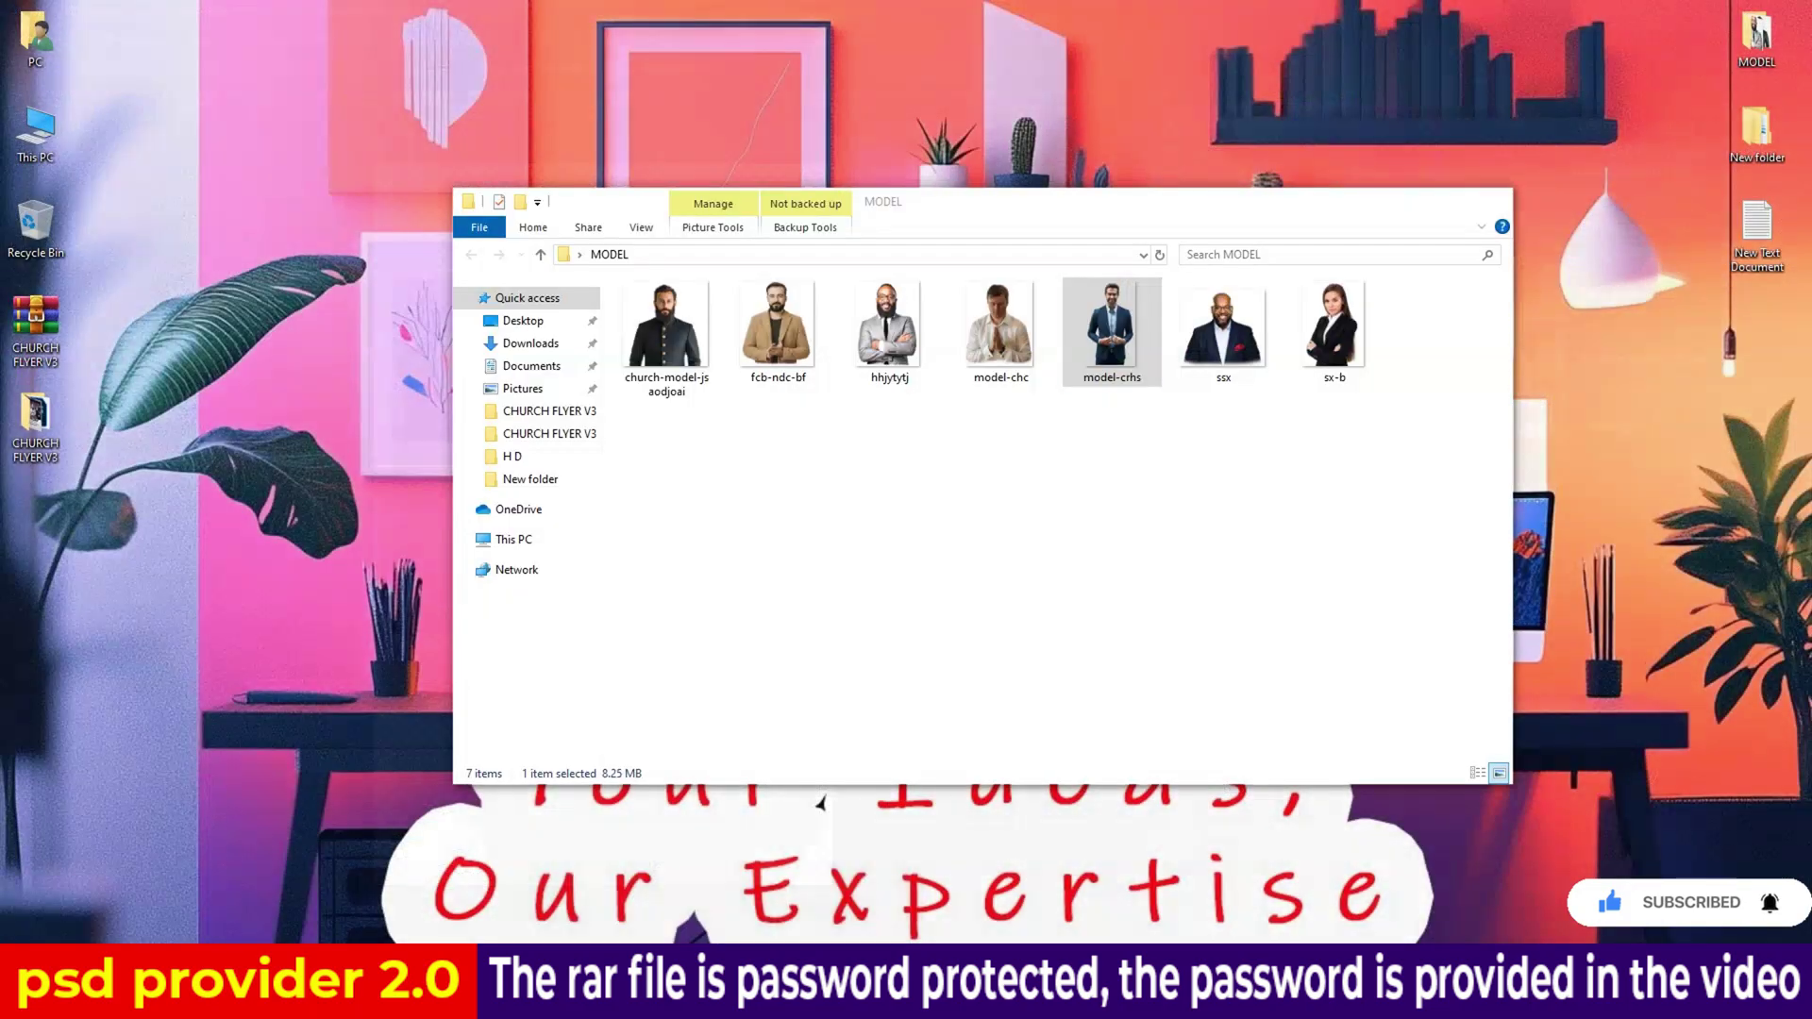
Place the hhjytytj photo over the silhouette, hide the grey layer, and save into 10.psd.
click(811, 906)
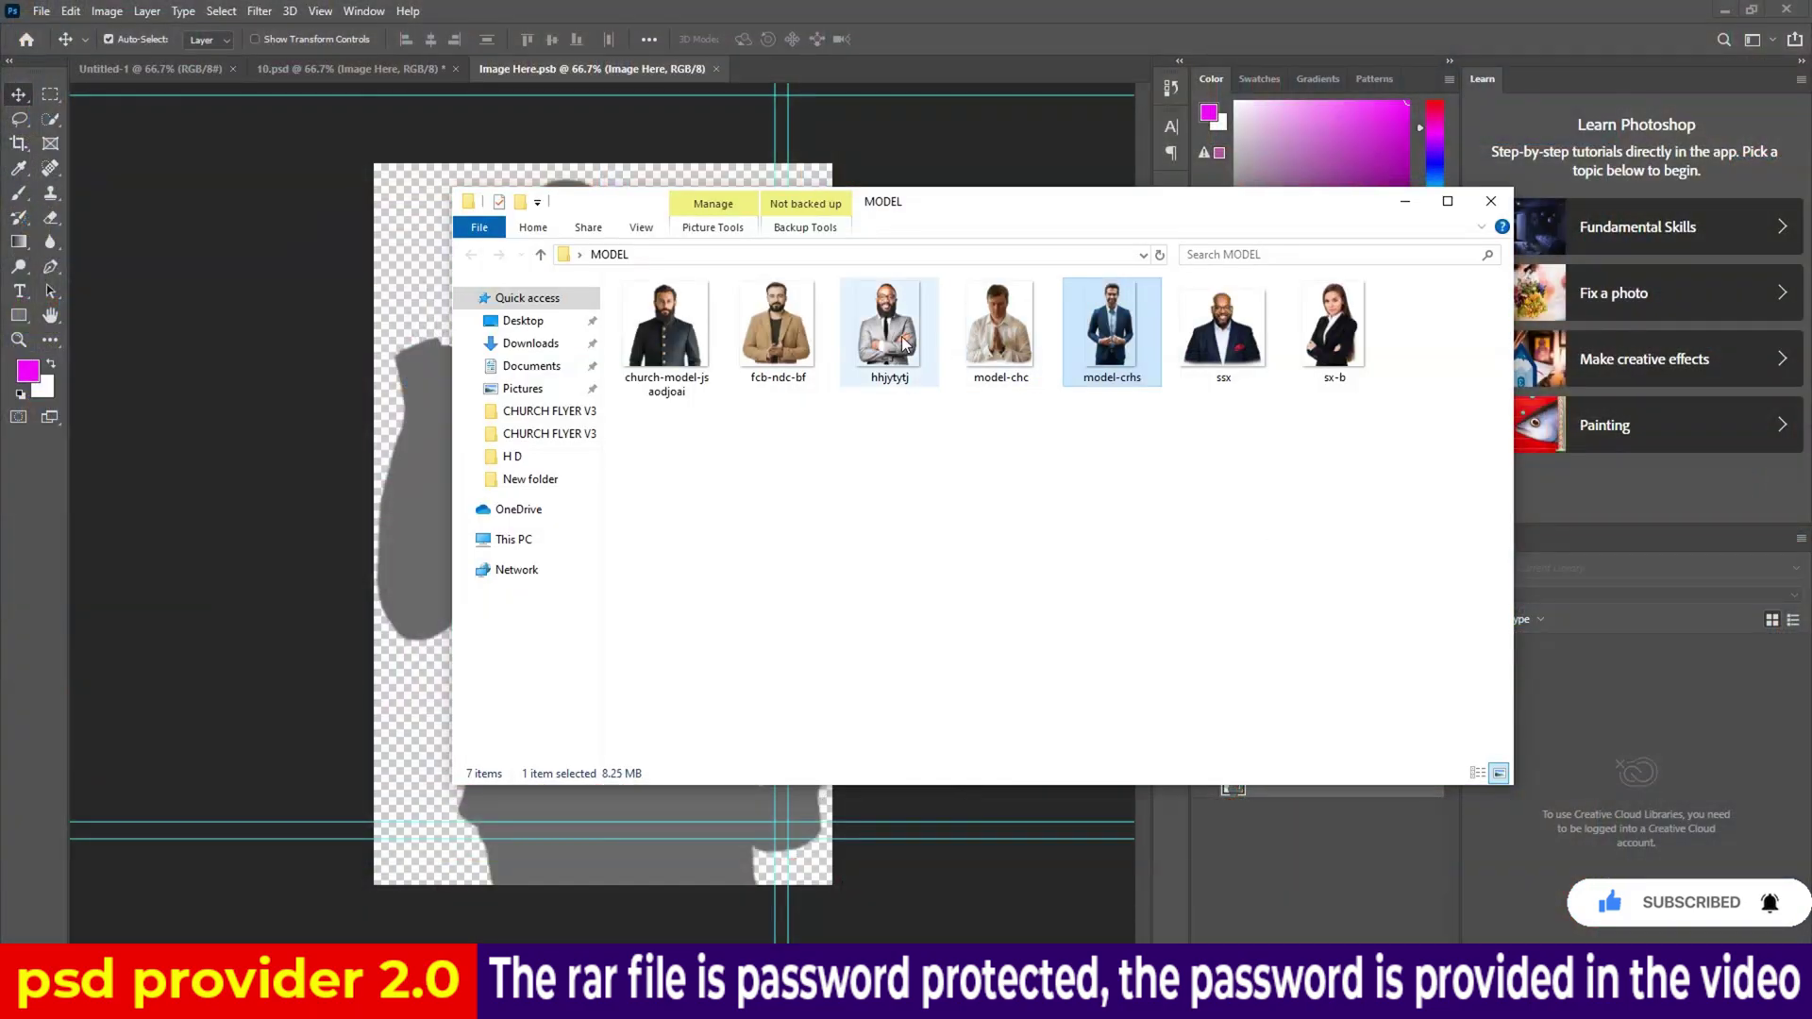
mouse_move(904, 343)
mouse_down()
mouse_move(484, 923)
mouse_move(617, 490)
mouse_up()
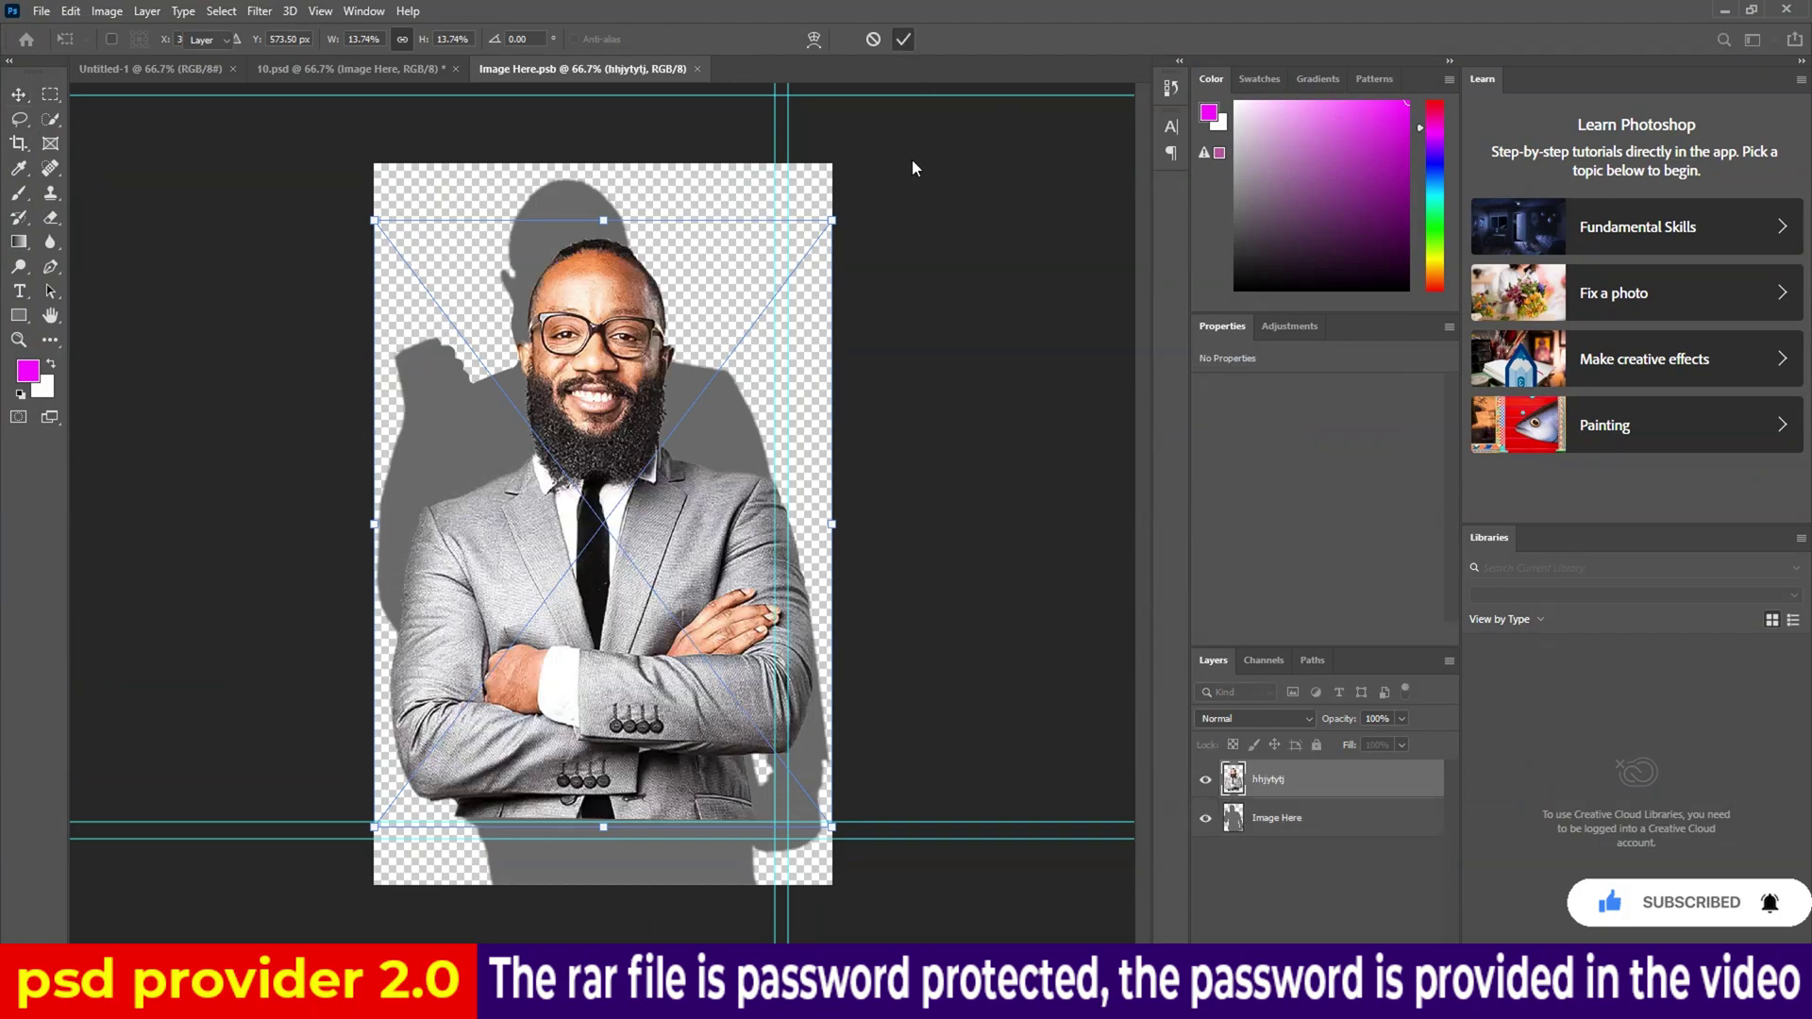
key(Return)
click(1206, 817)
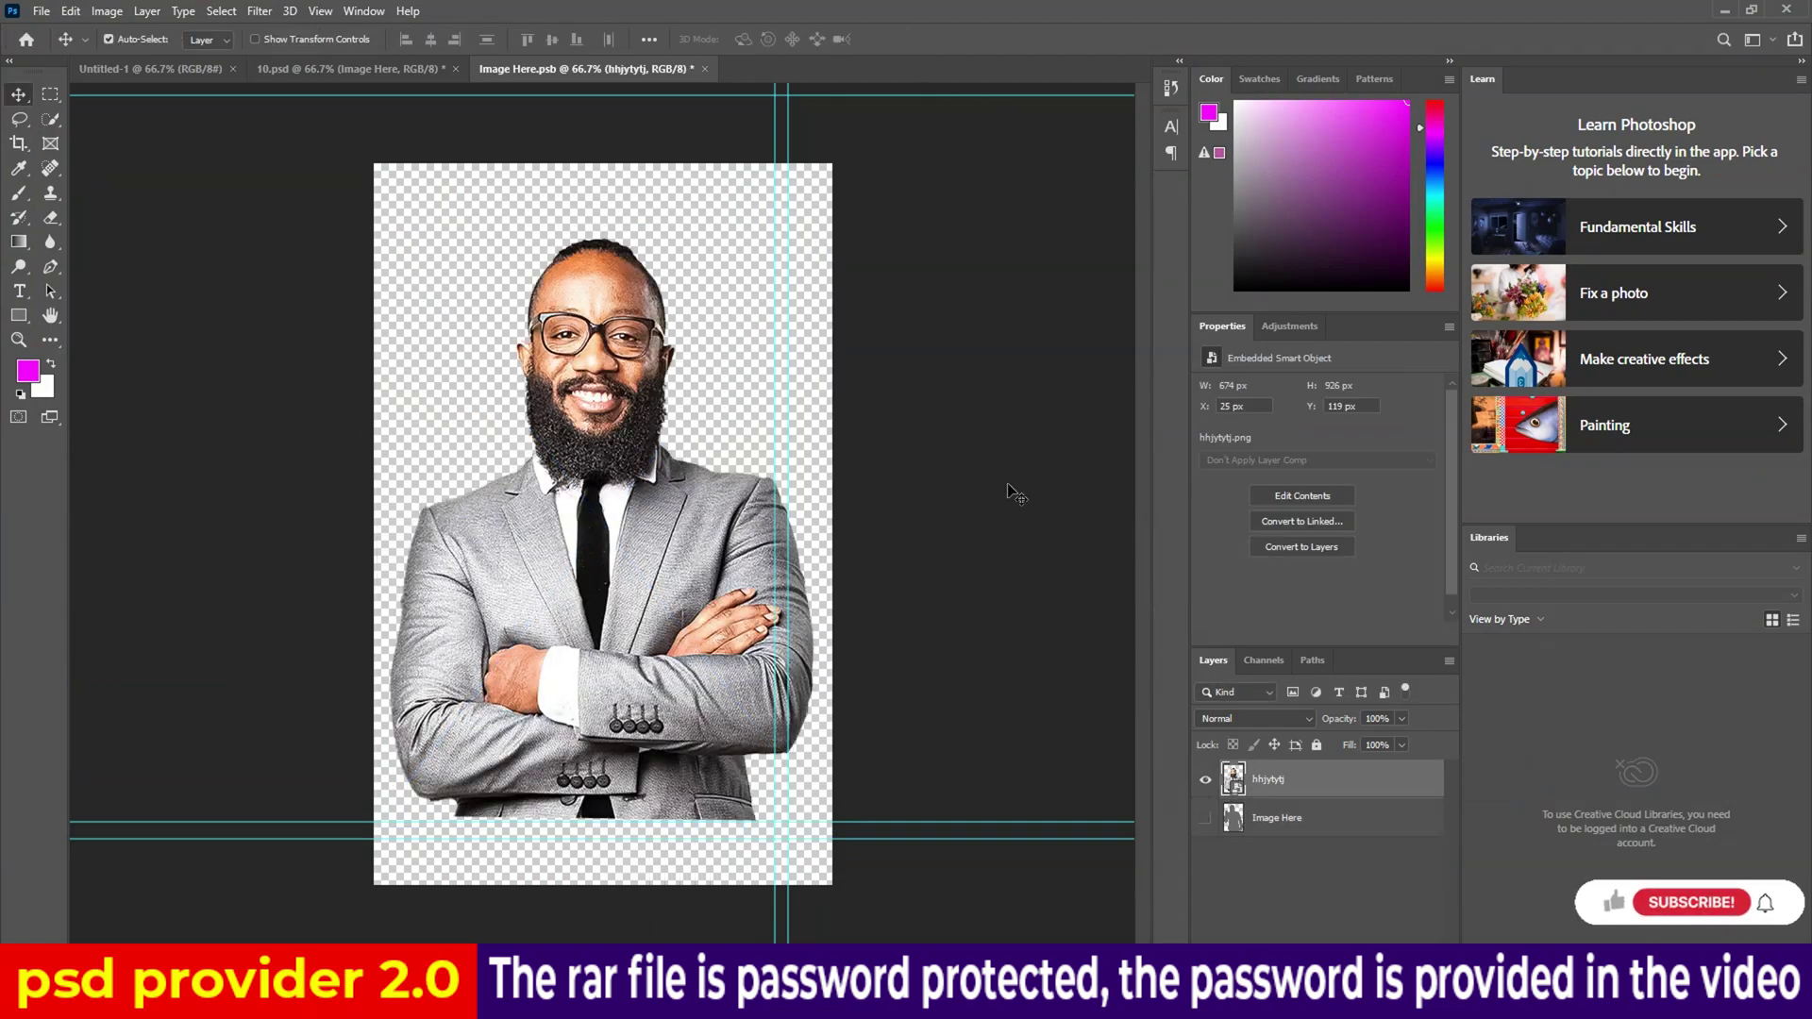
click(706, 70)
click(814, 370)
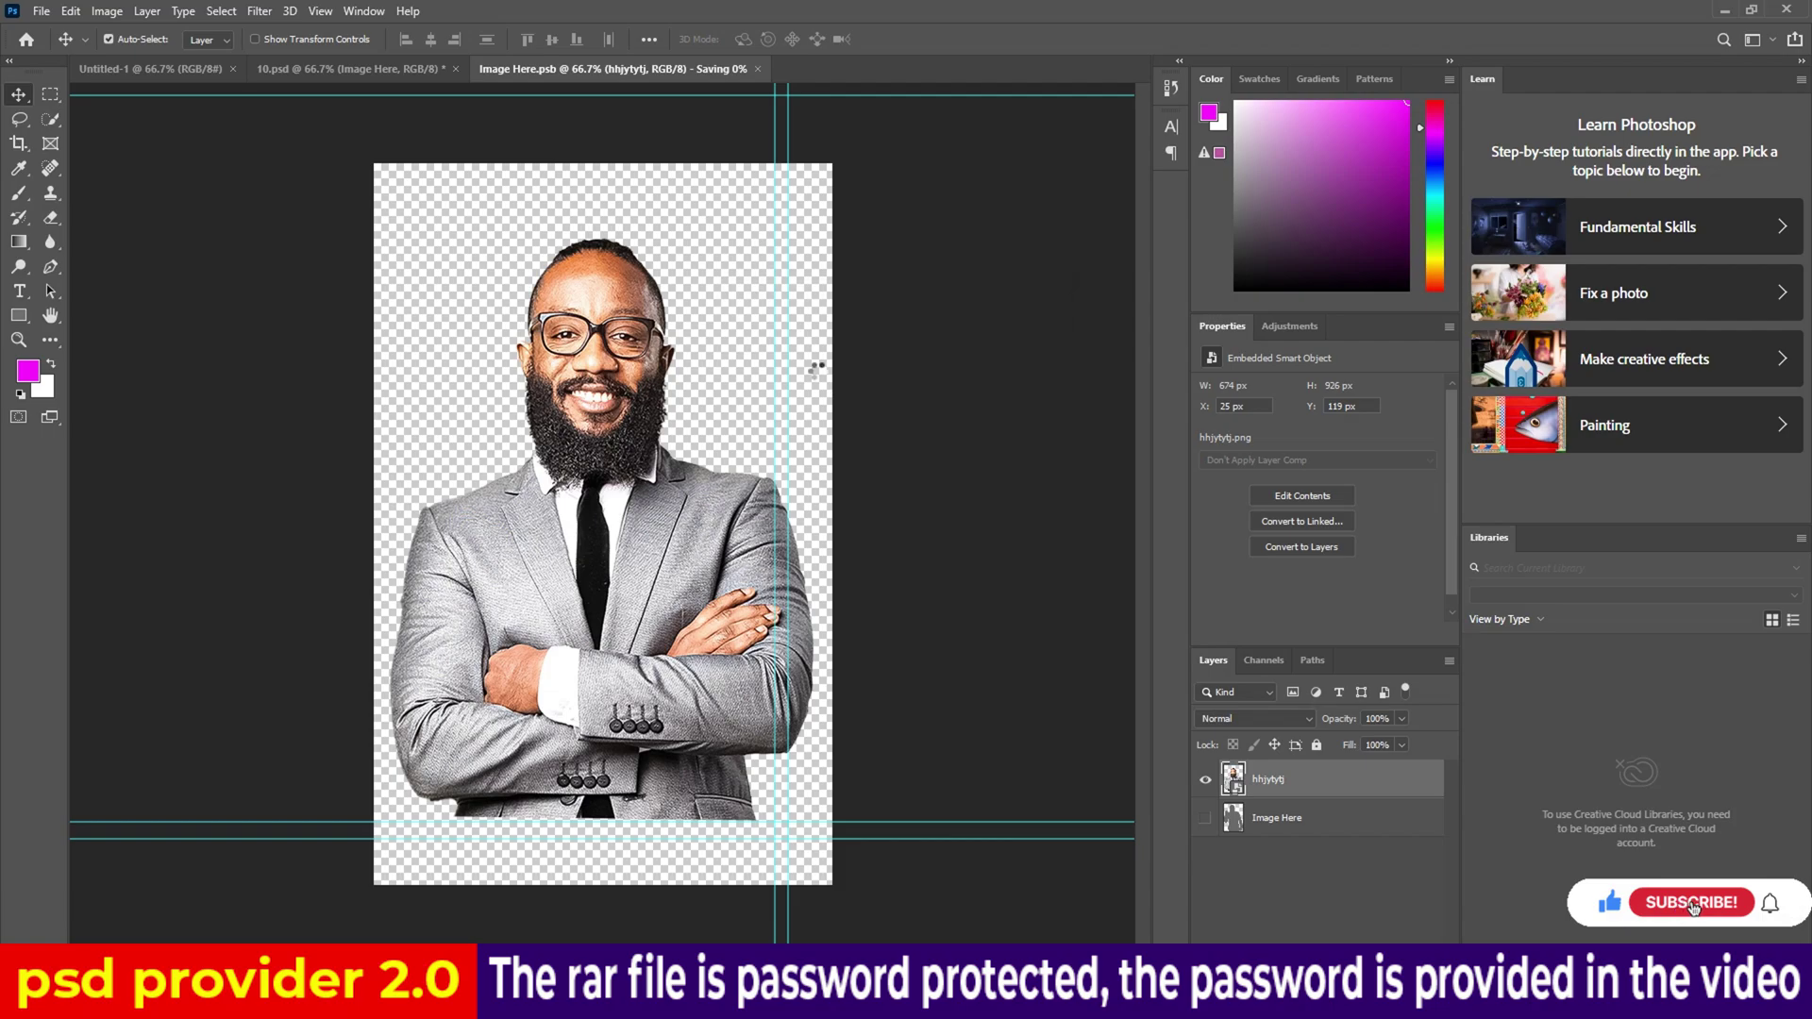
key(ctrl+w)
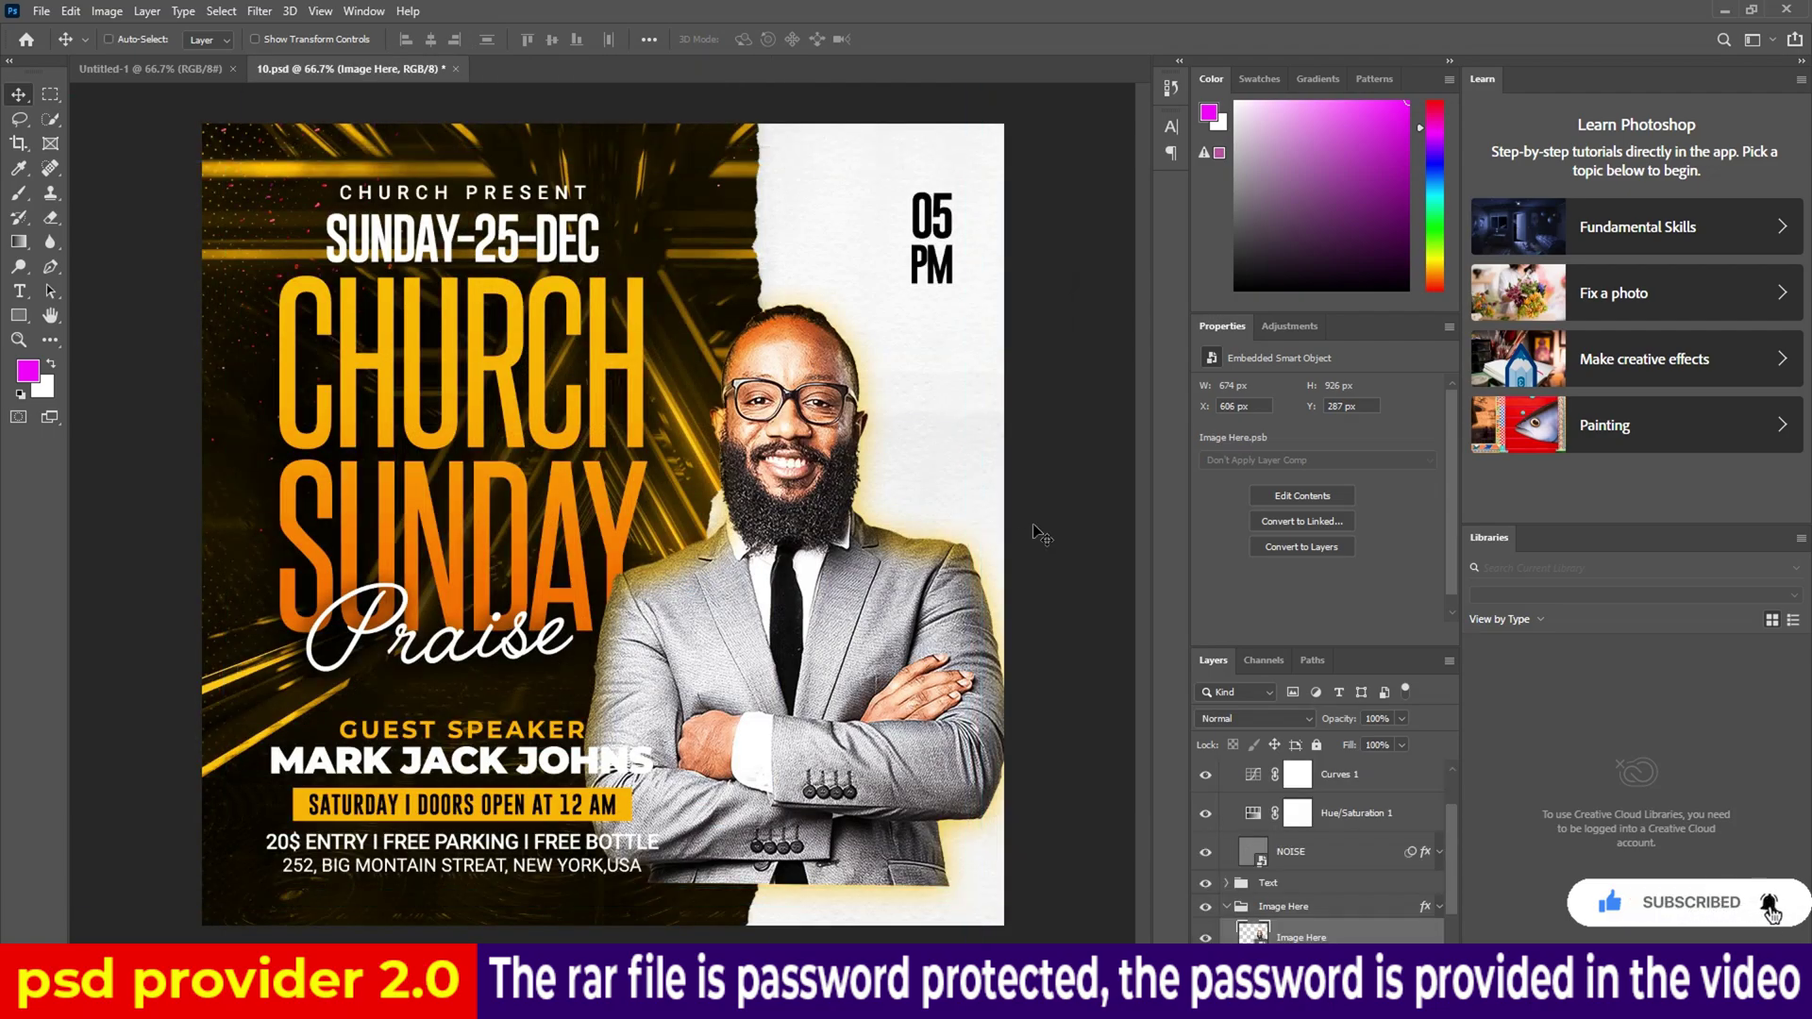
scroll(663, 504, down, 2)
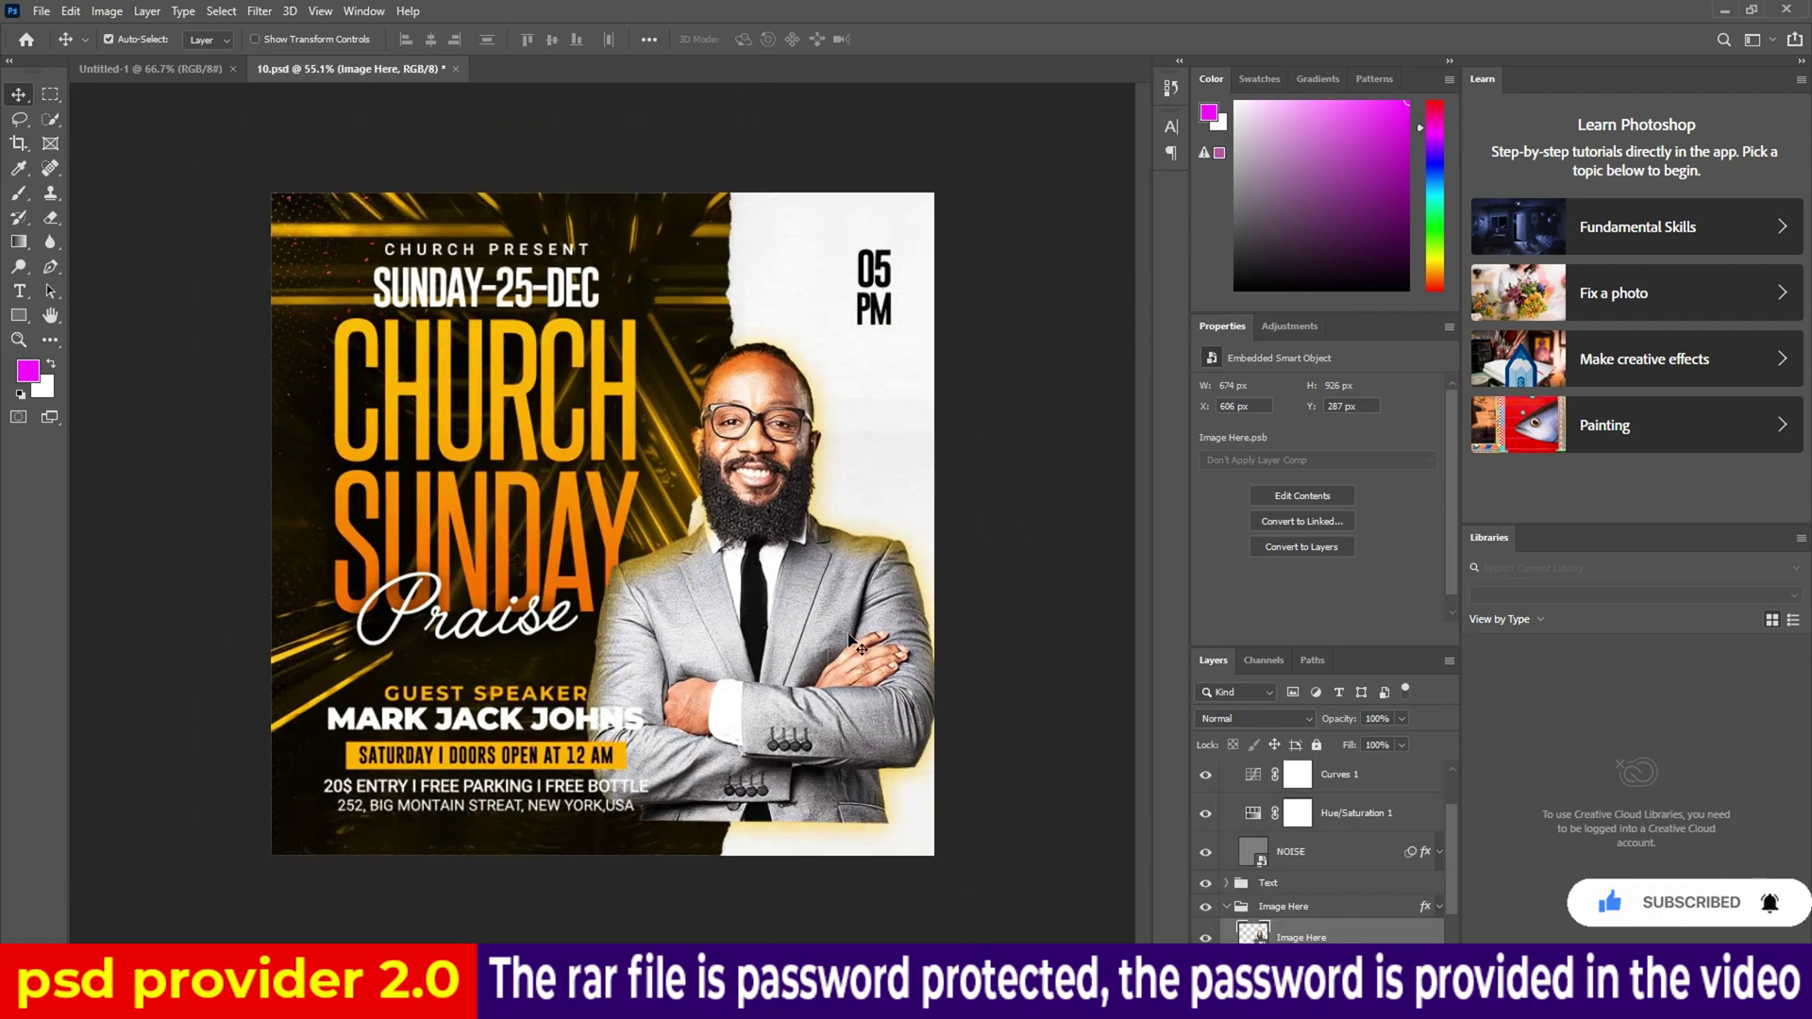
Start scaling the NOISE overlay layer, then cancel the transform.
ctrl+click(857, 646)
key(ctrl+t)
click(945, 389)
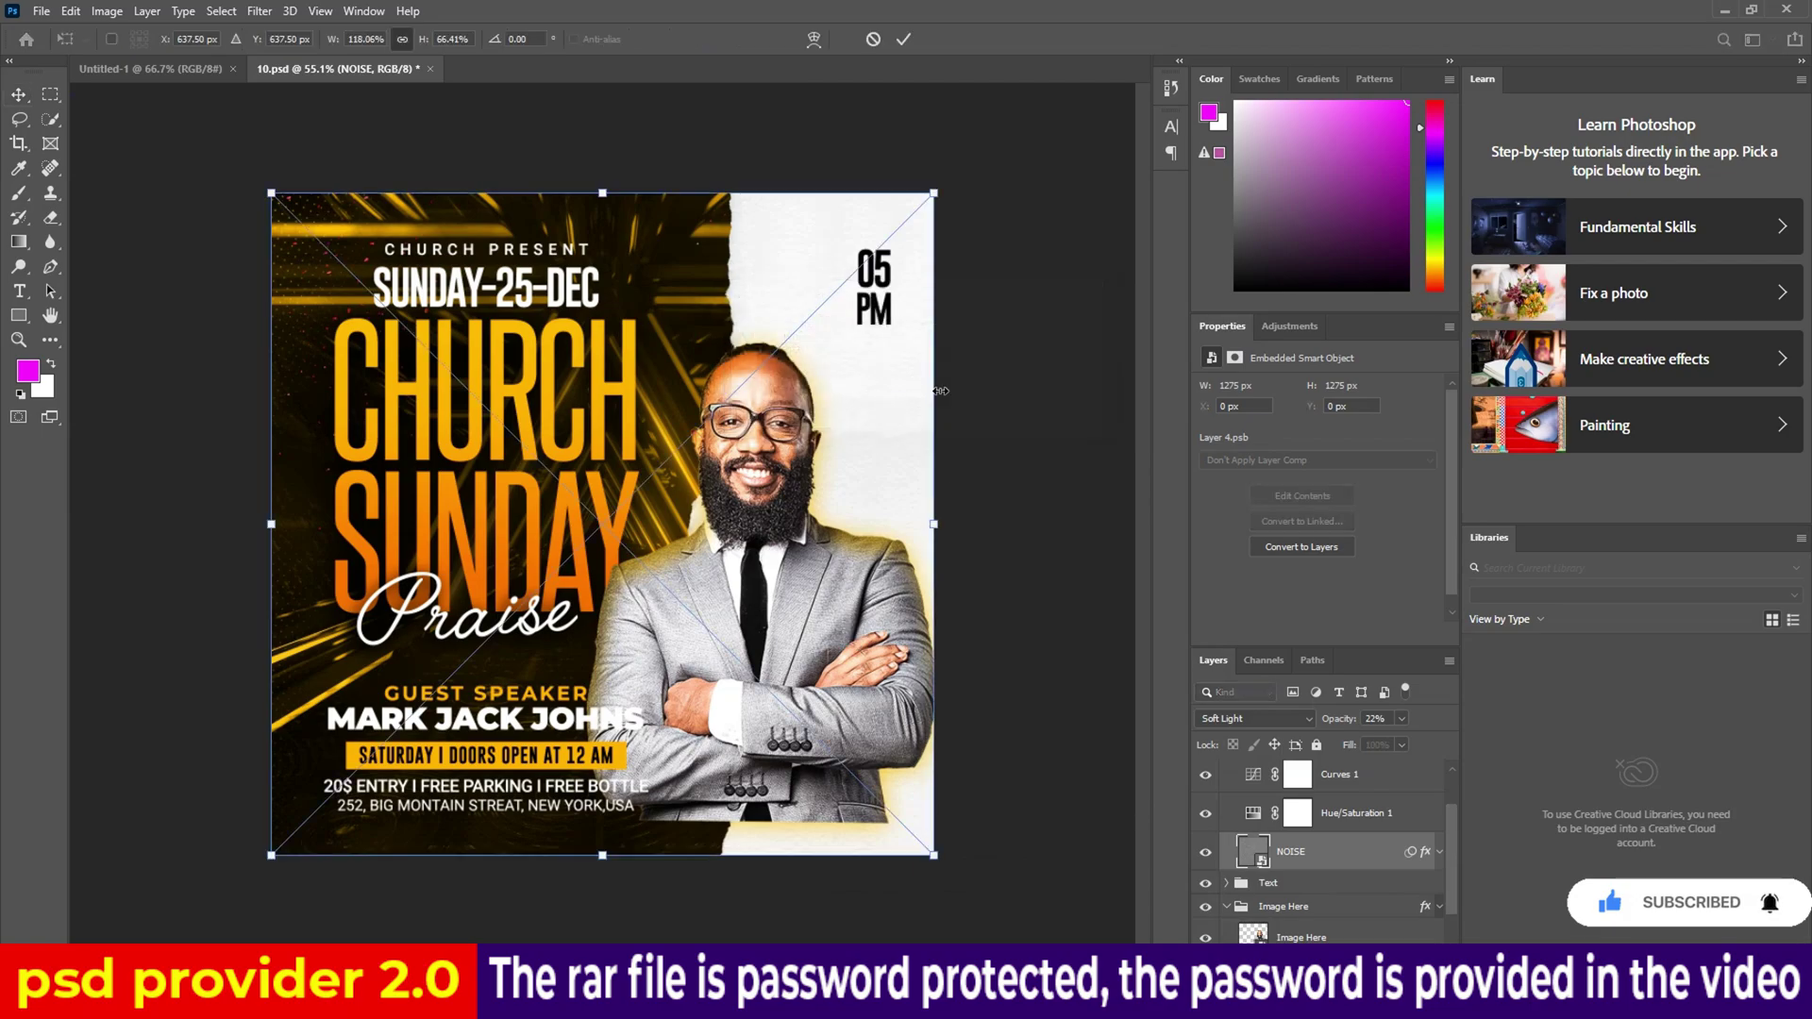
drag(935, 193, 980, 144)
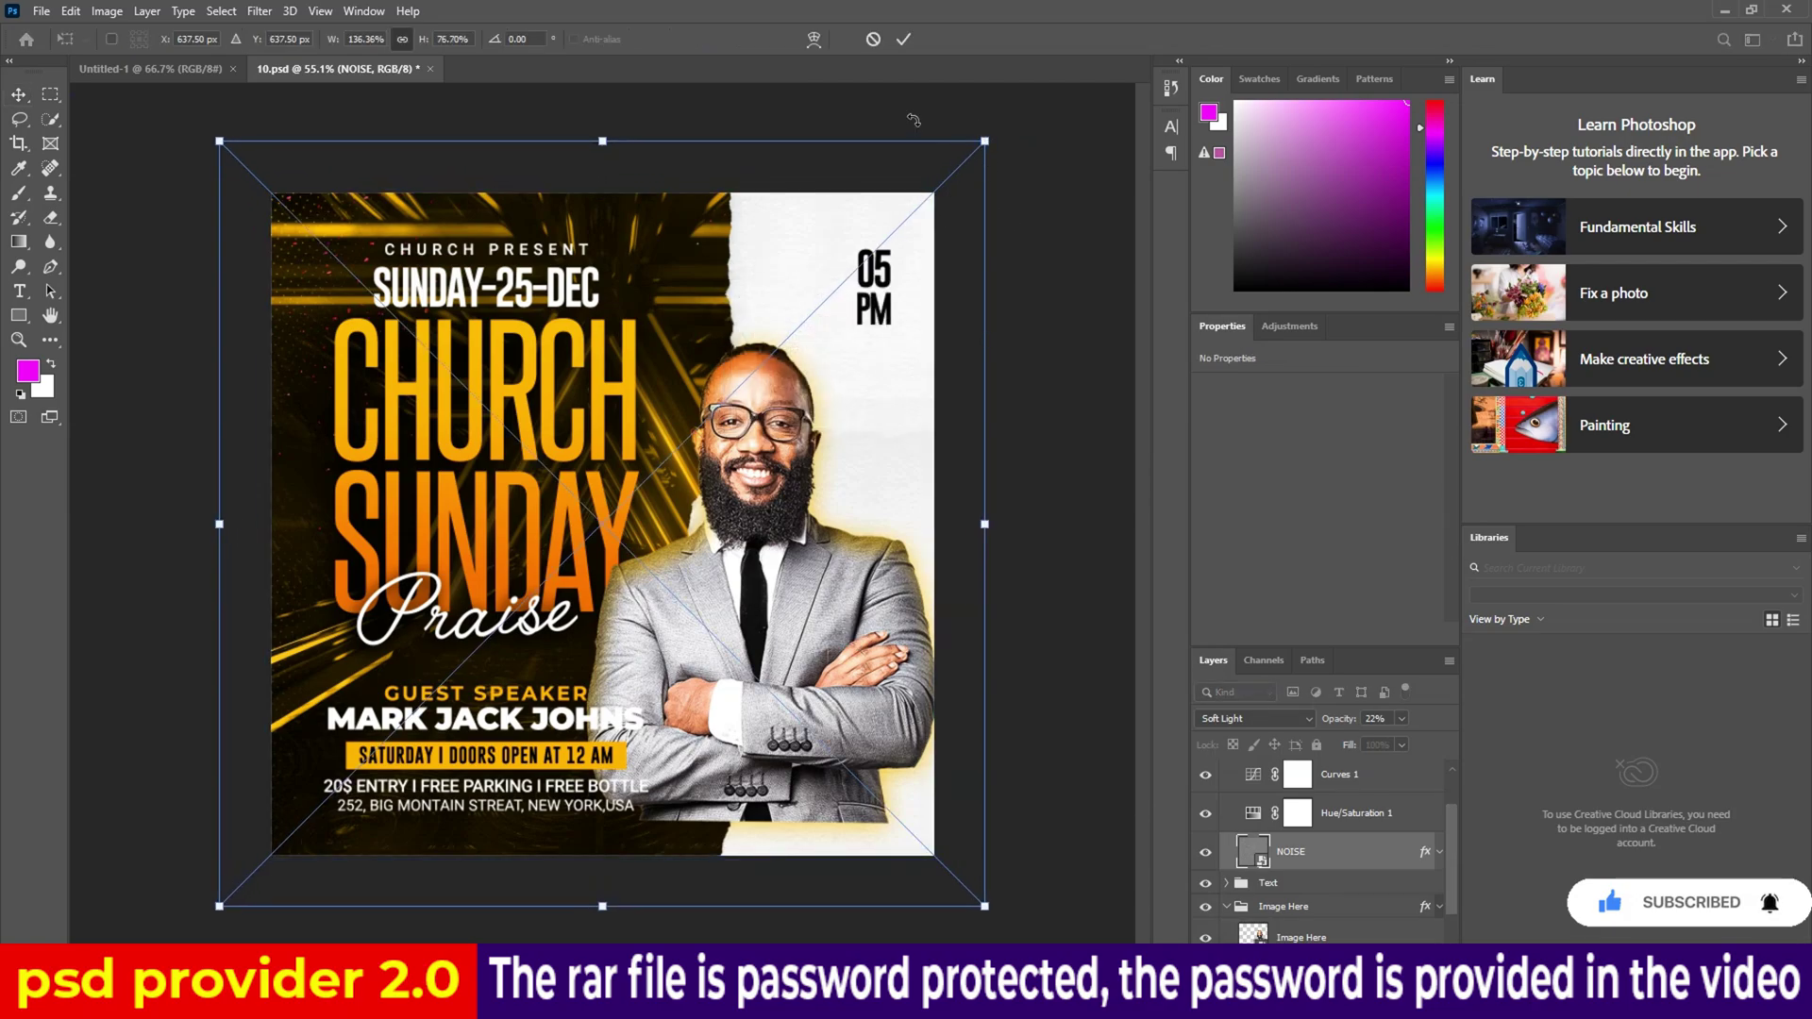
click(873, 40)
Scale the man's photo to about 118%, shift it right, and fit the flyer on screen.
click(1300, 936)
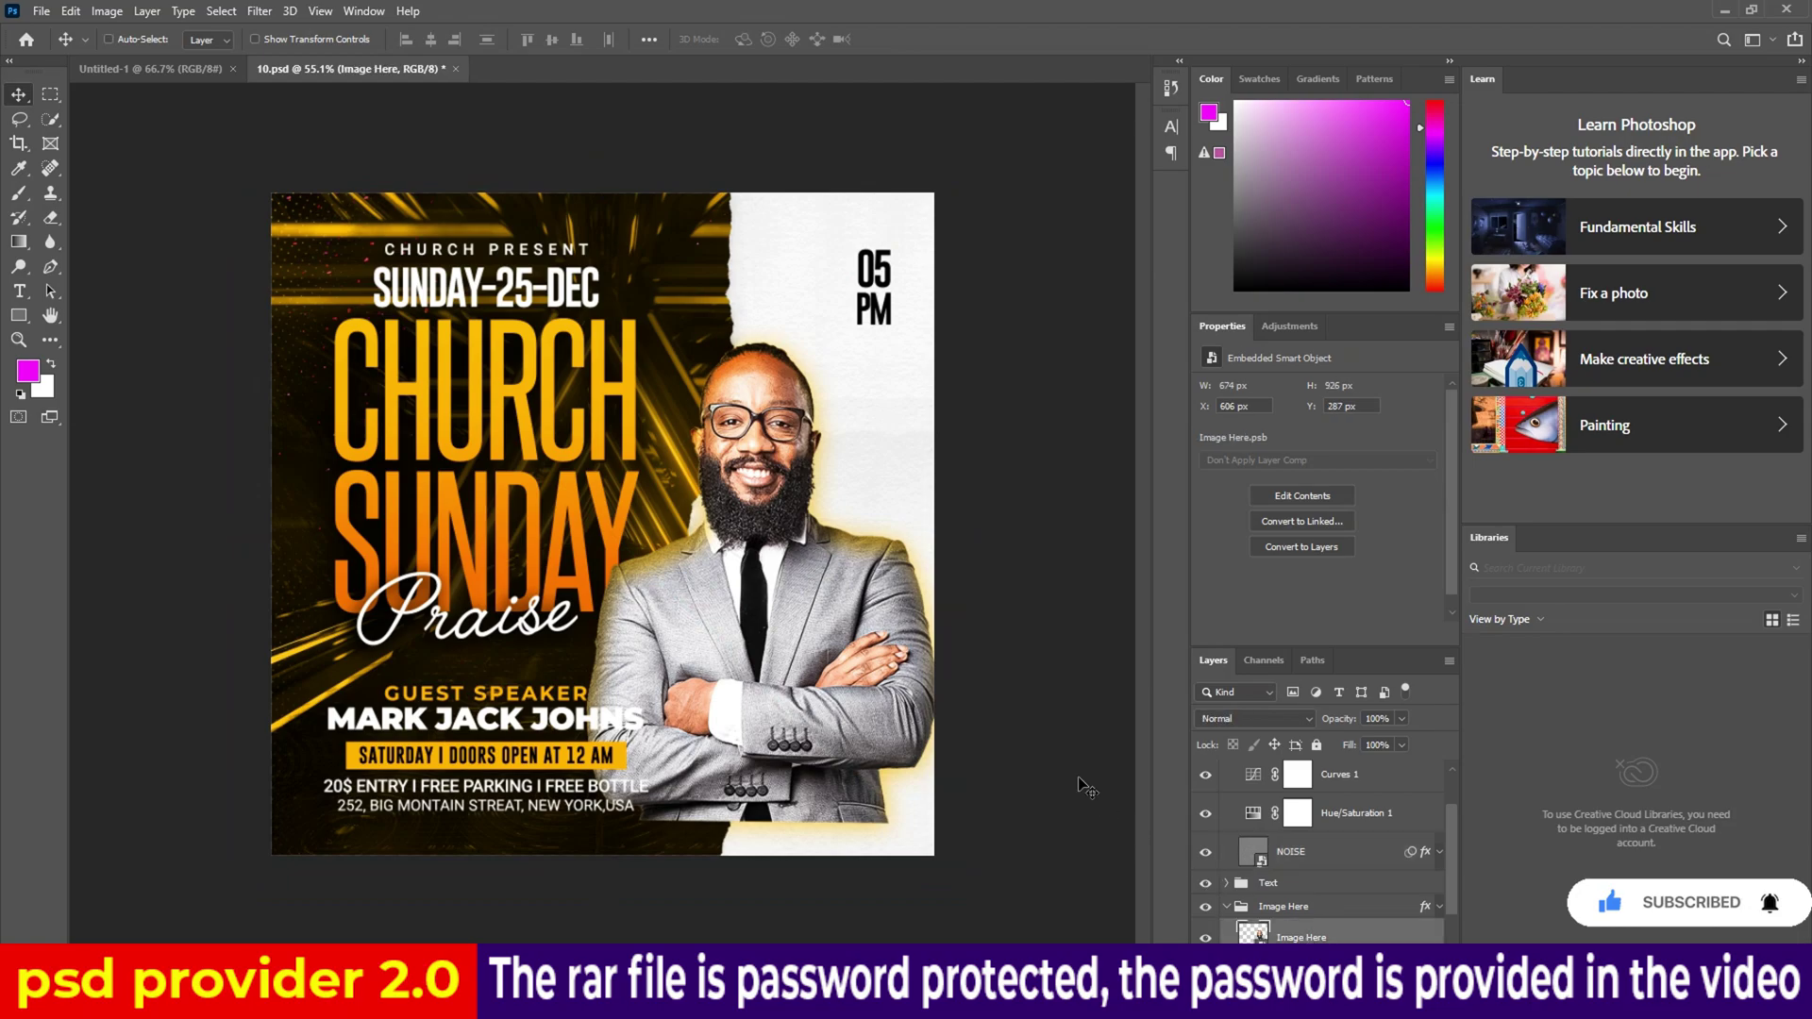
key(ctrl+t)
drag(943, 276, 1012, 181)
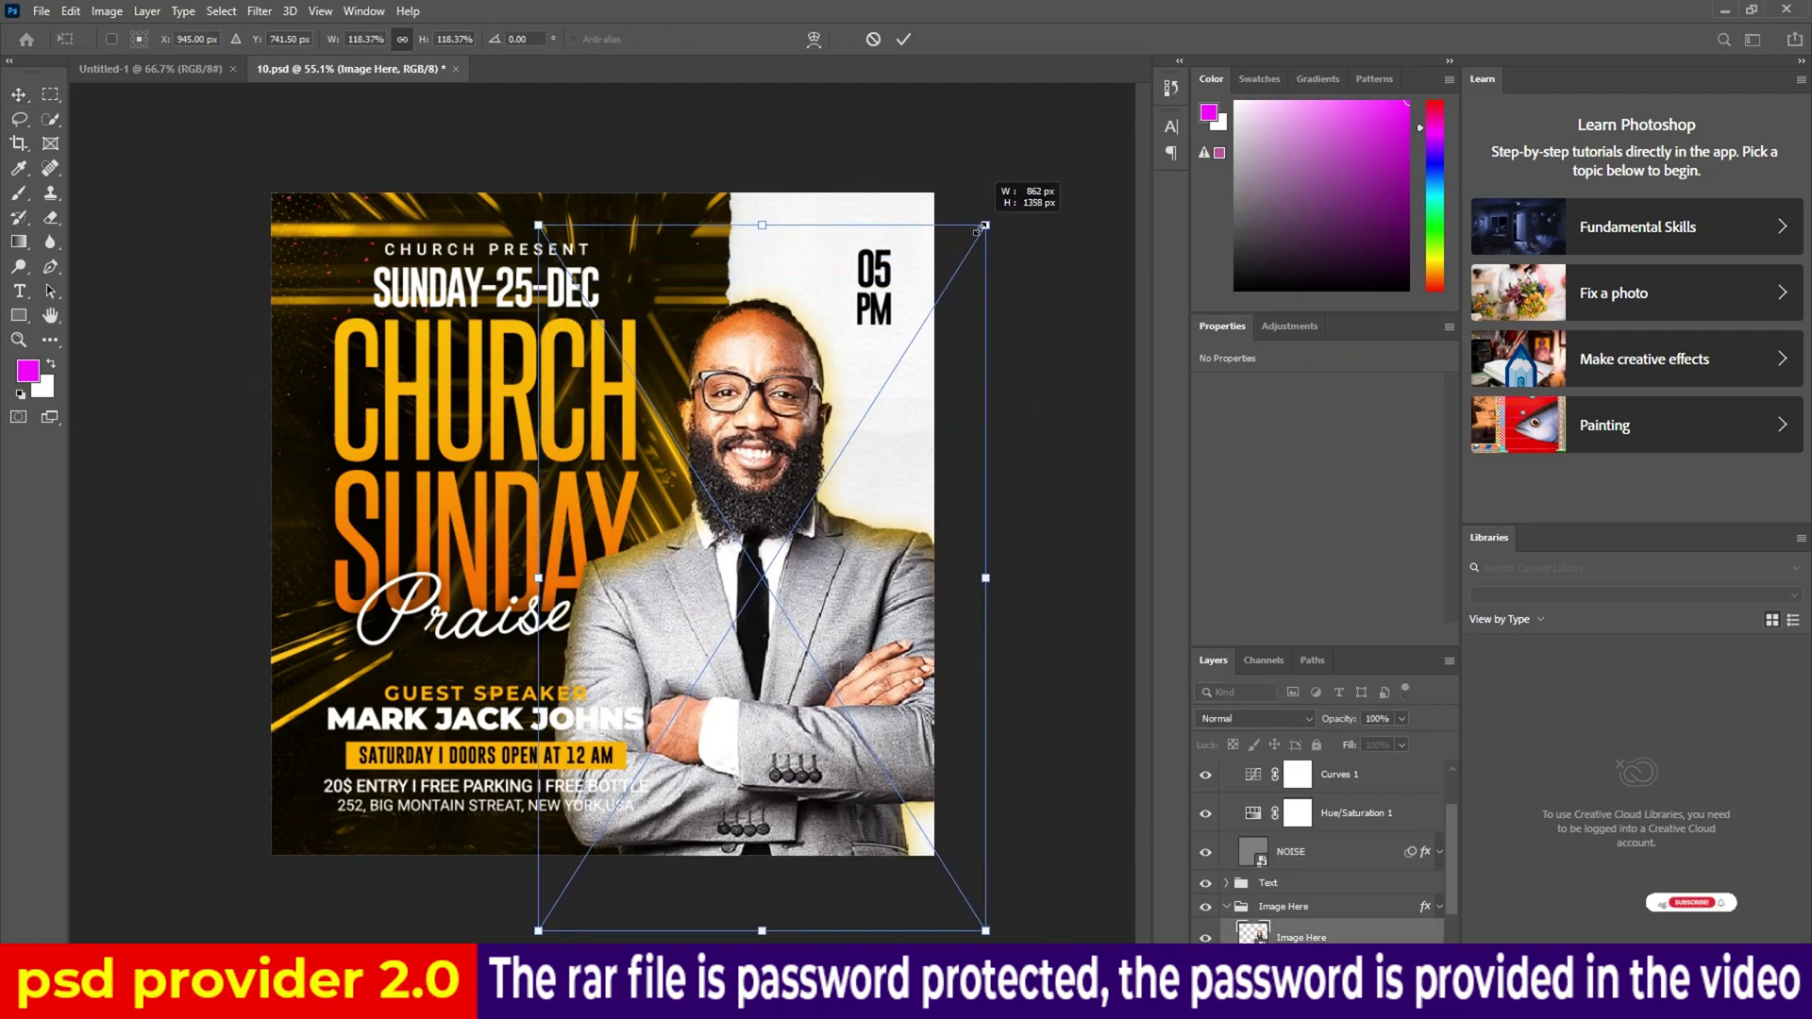
drag(803, 628, 843, 625)
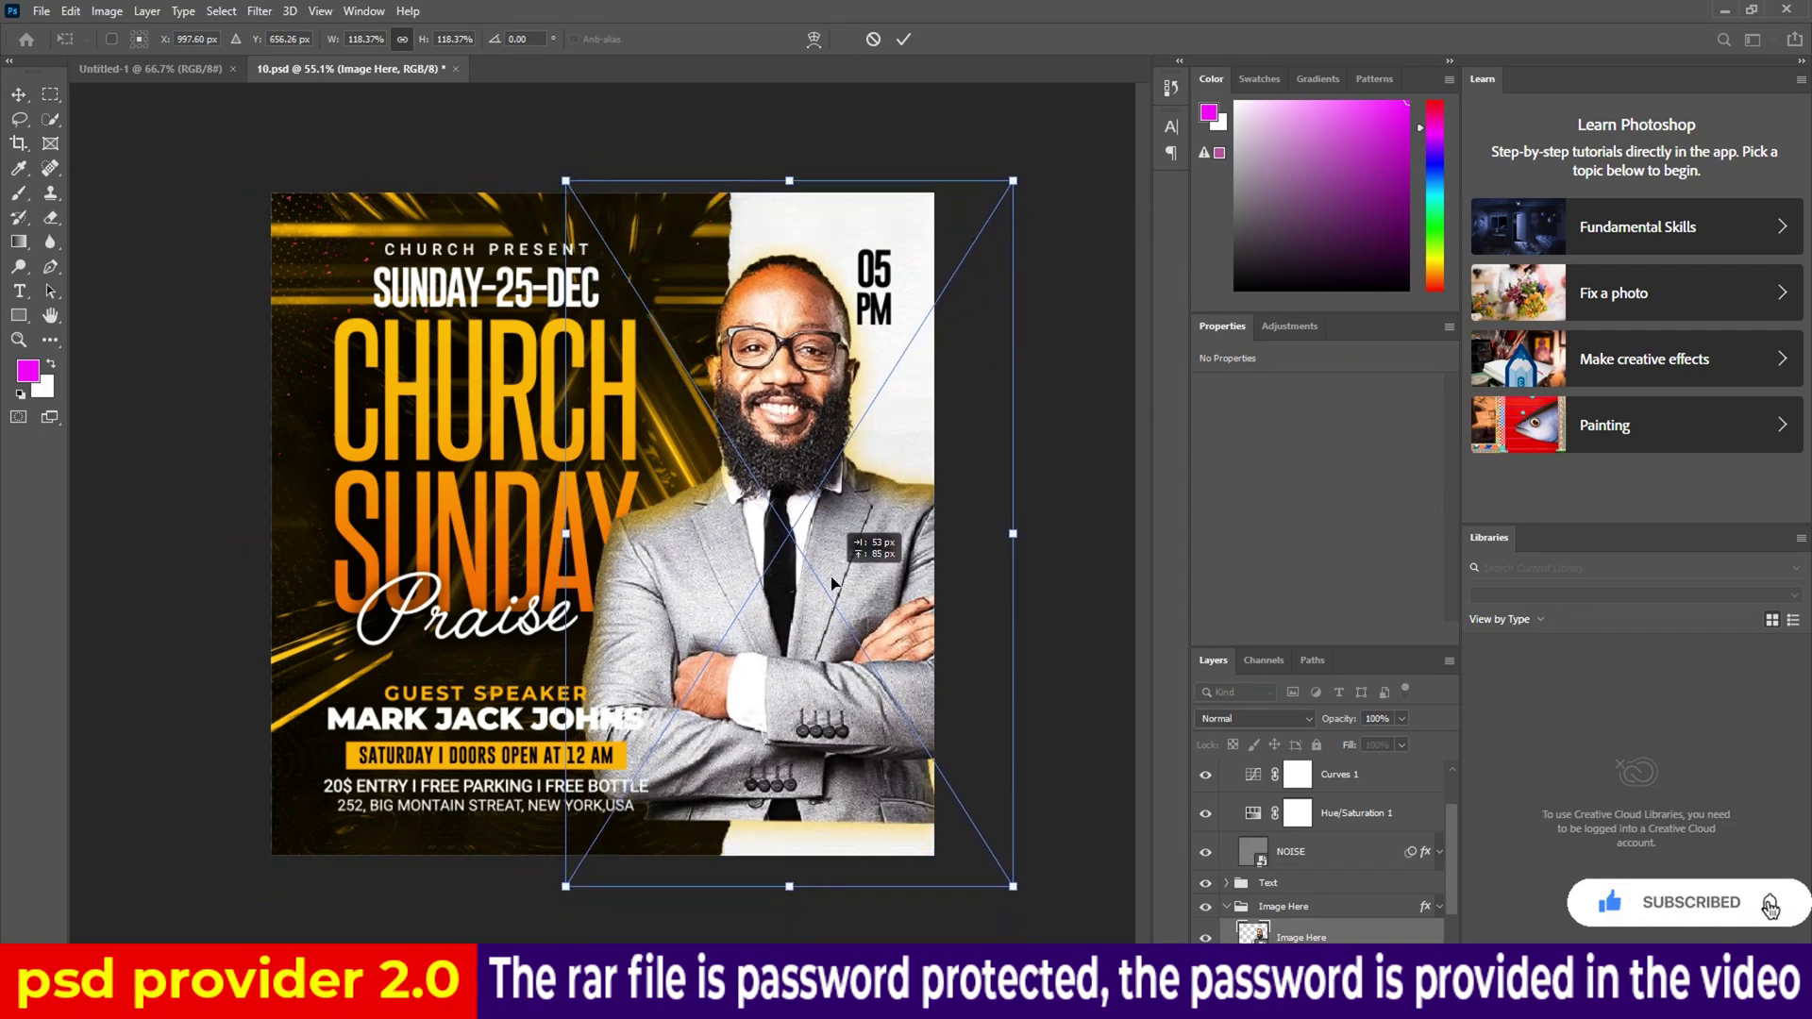
click(904, 39)
key(ctrl+0)
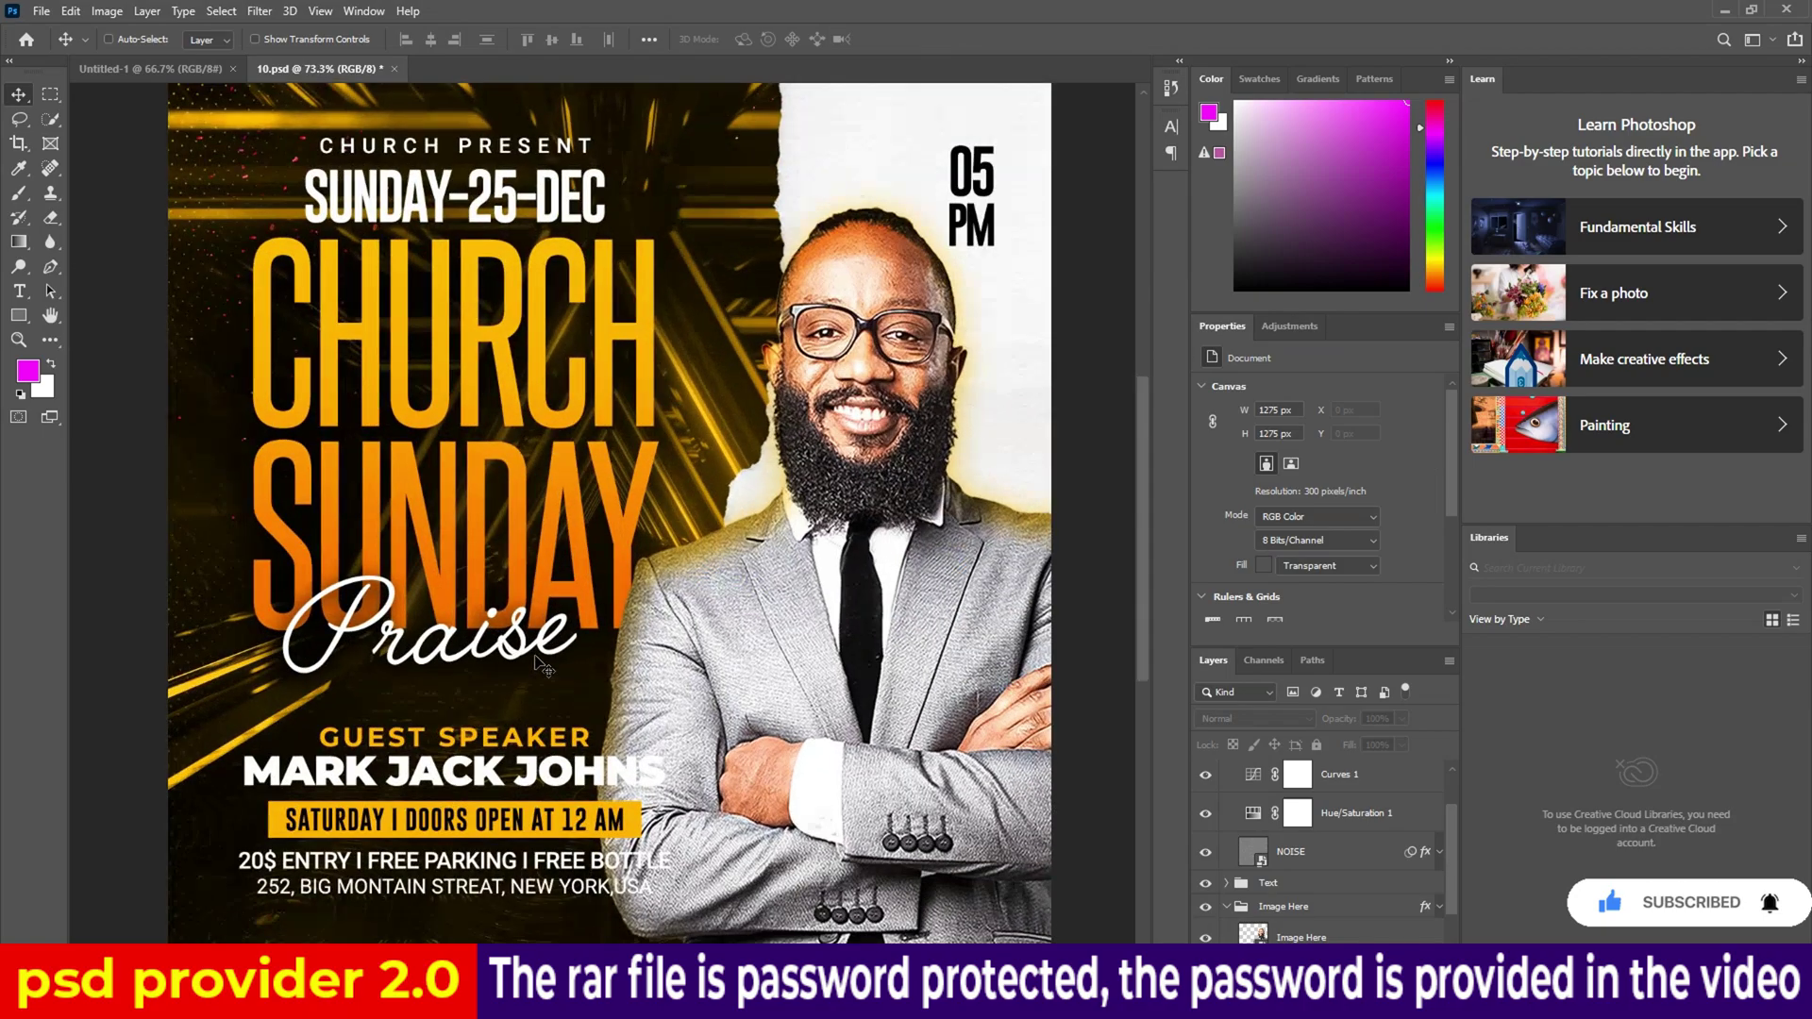
key(ctrl+minus)
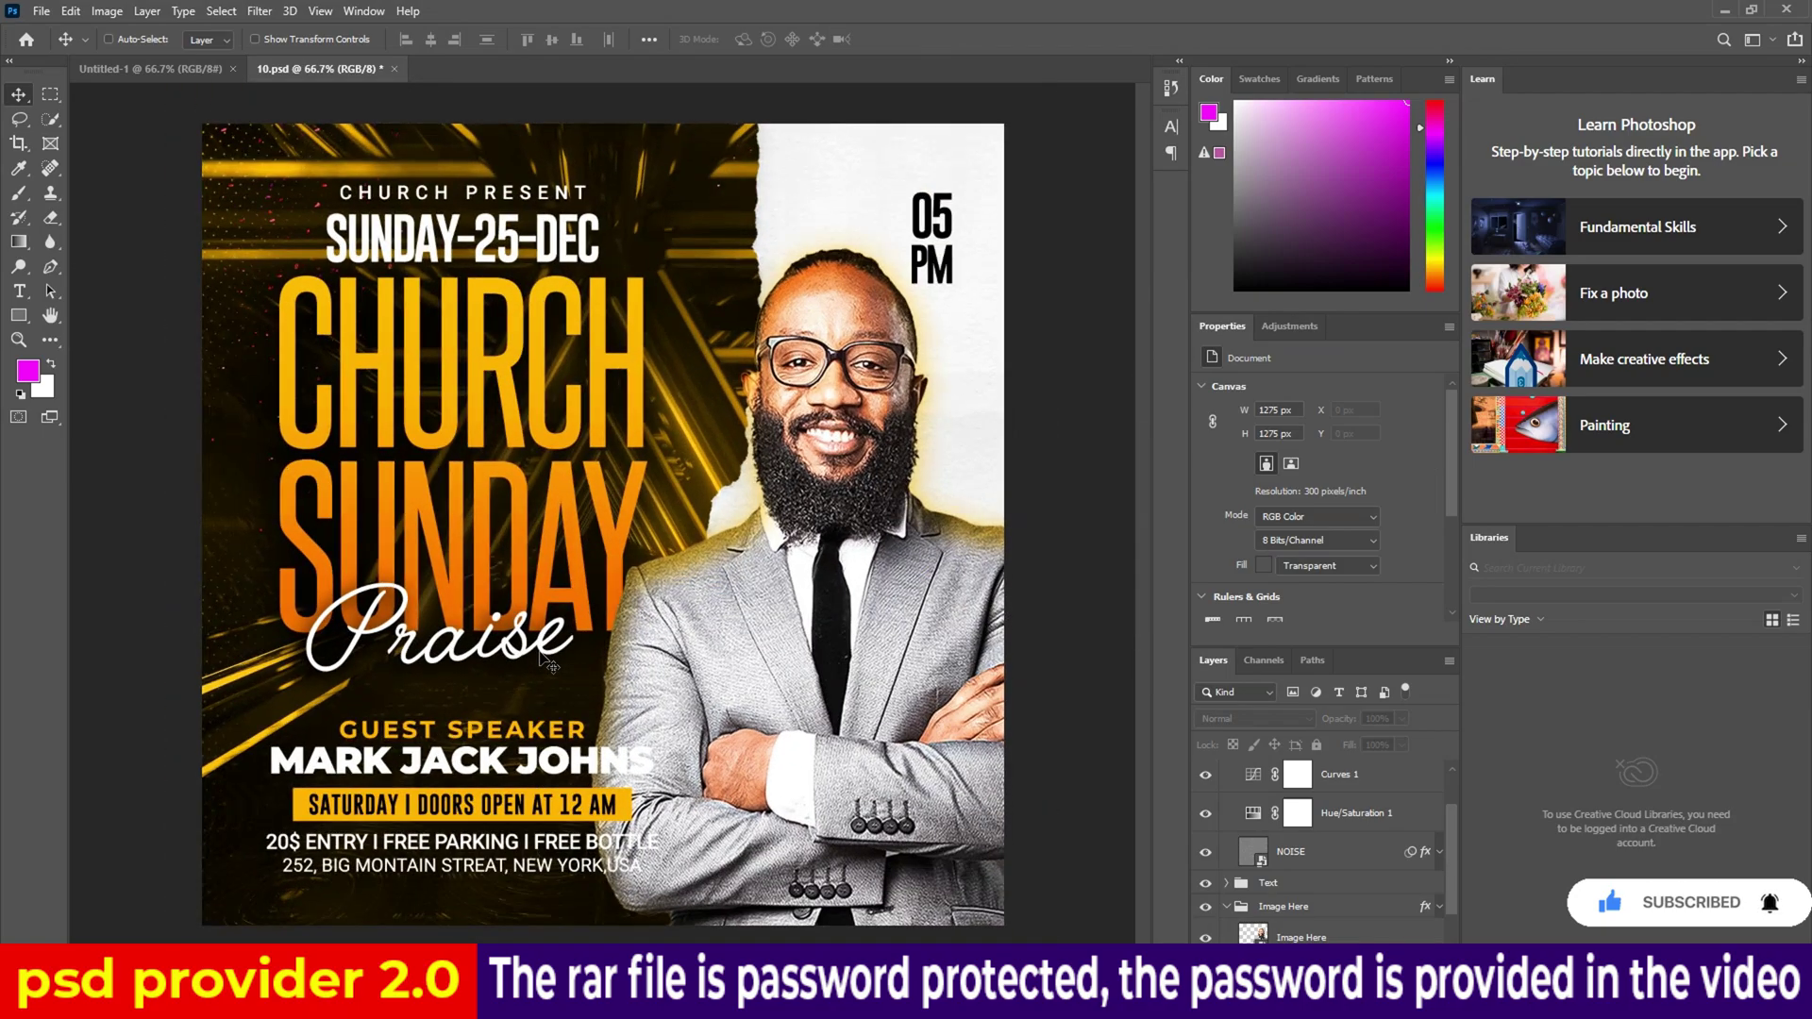
scroll(548, 663, down, 1)
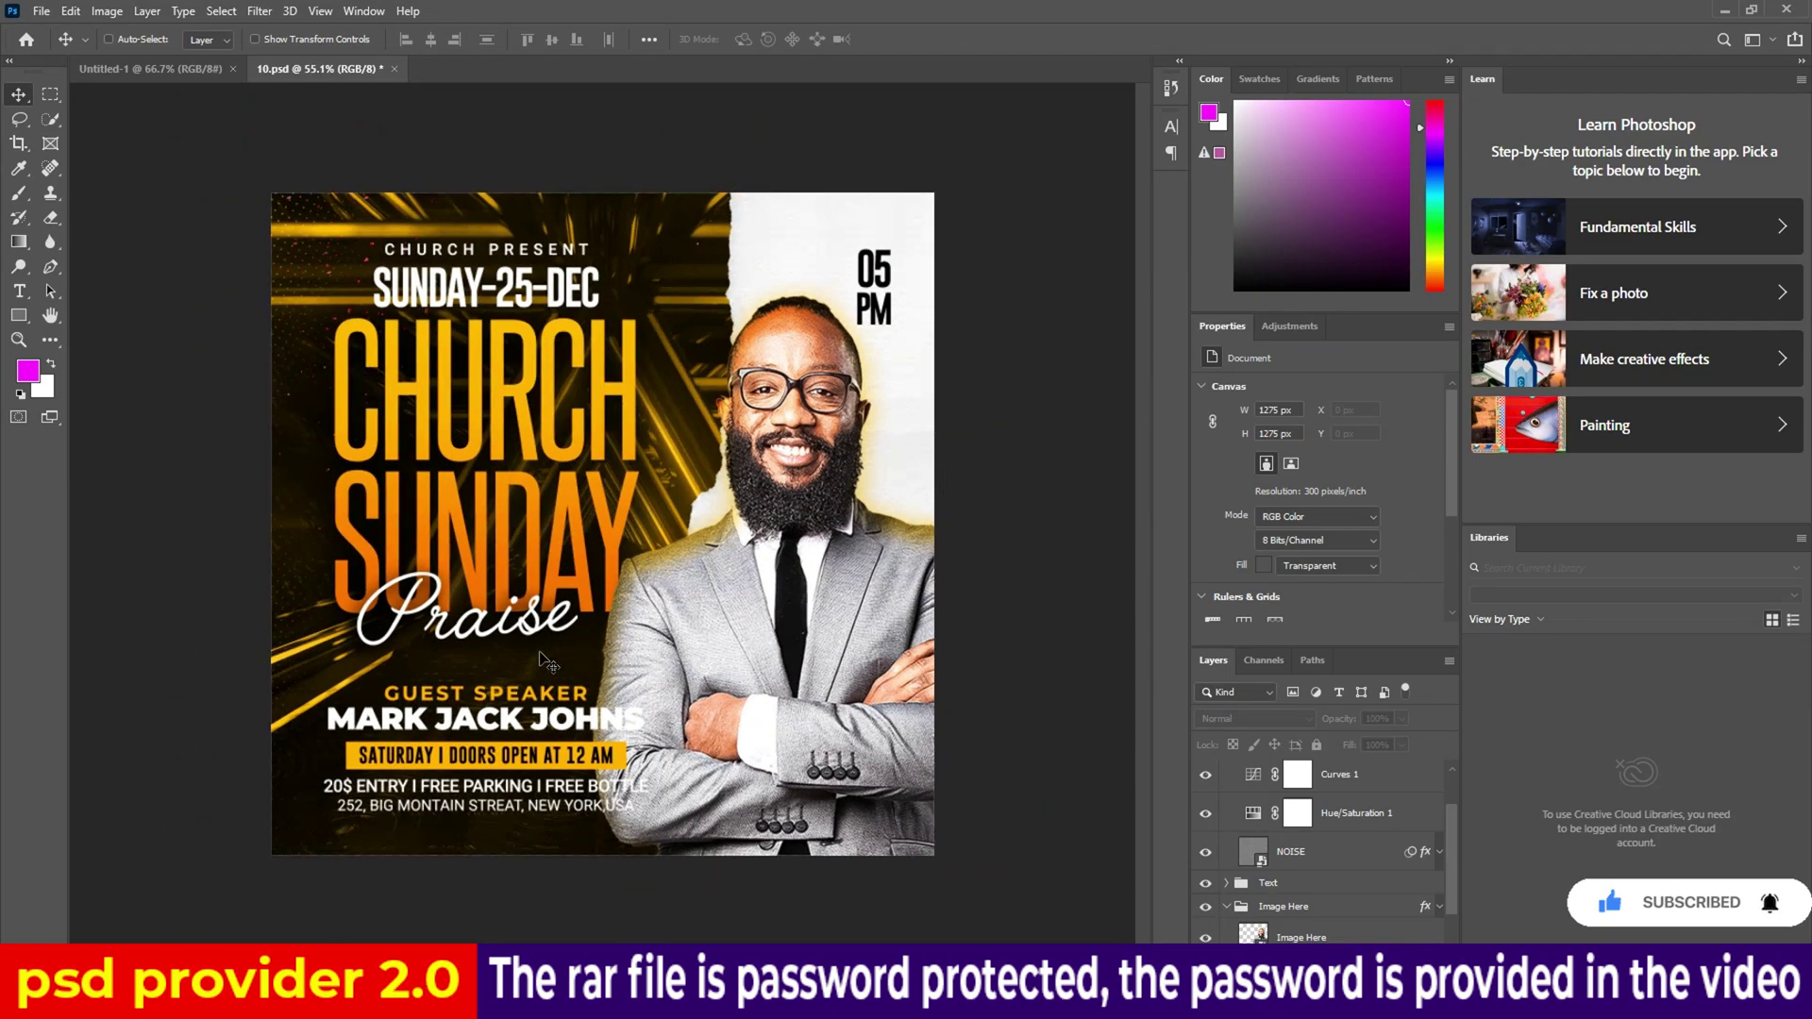